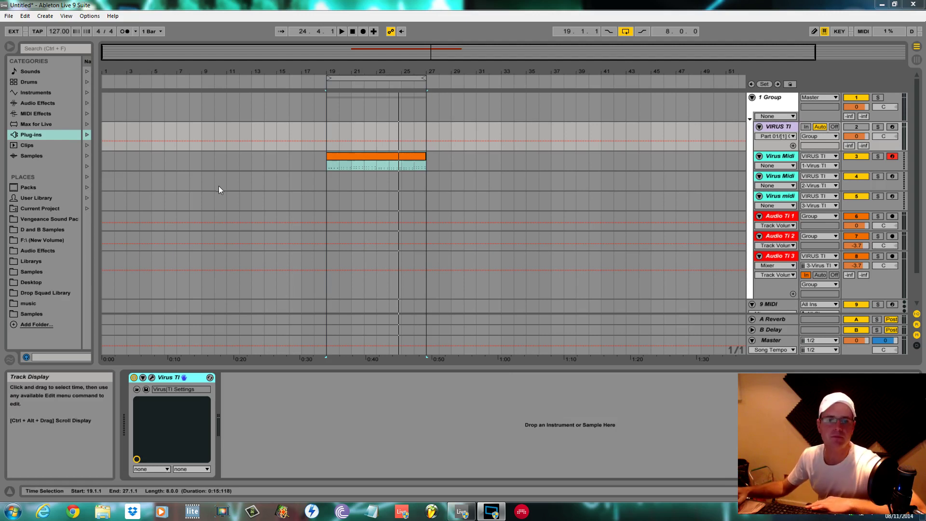
Start loop playback and open the Virus TI plug-in editor from the VIRUS TI track.
drag(94, 104, 139, 103)
click(790, 217)
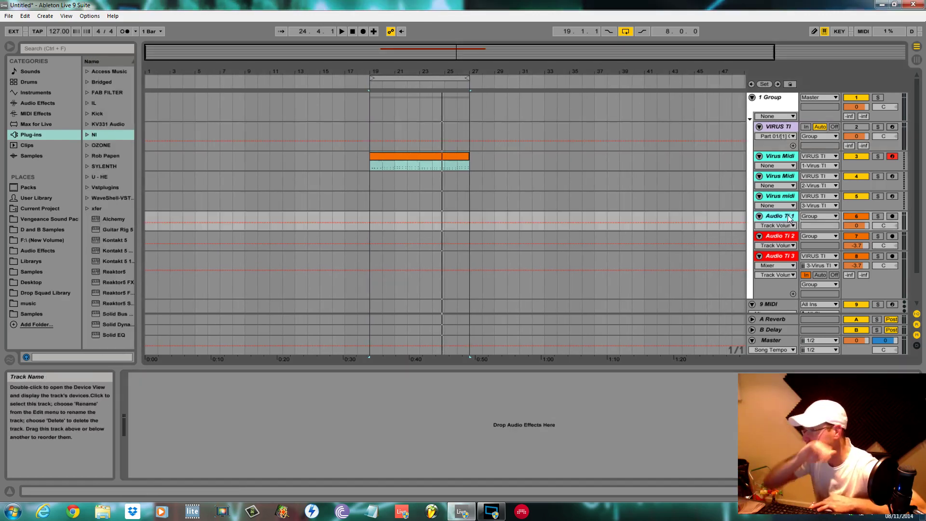
key(space)
click(783, 128)
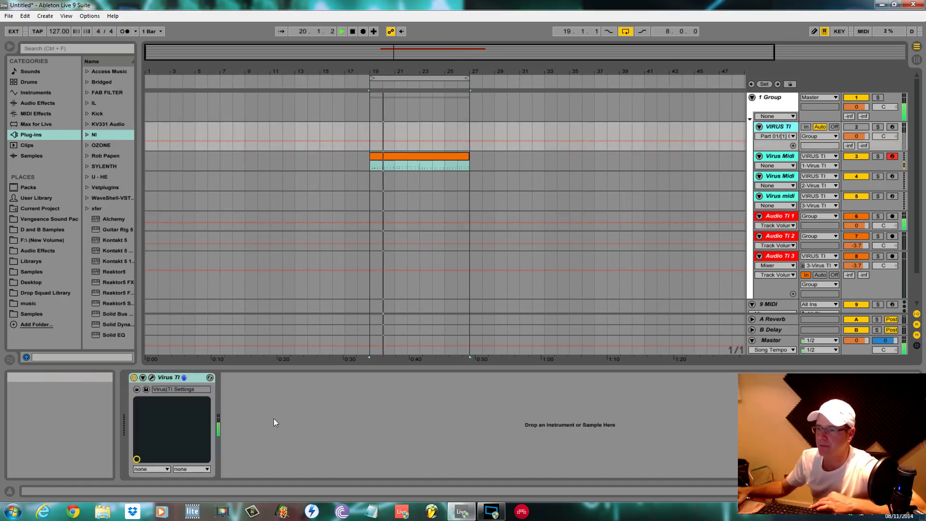
click(152, 378)
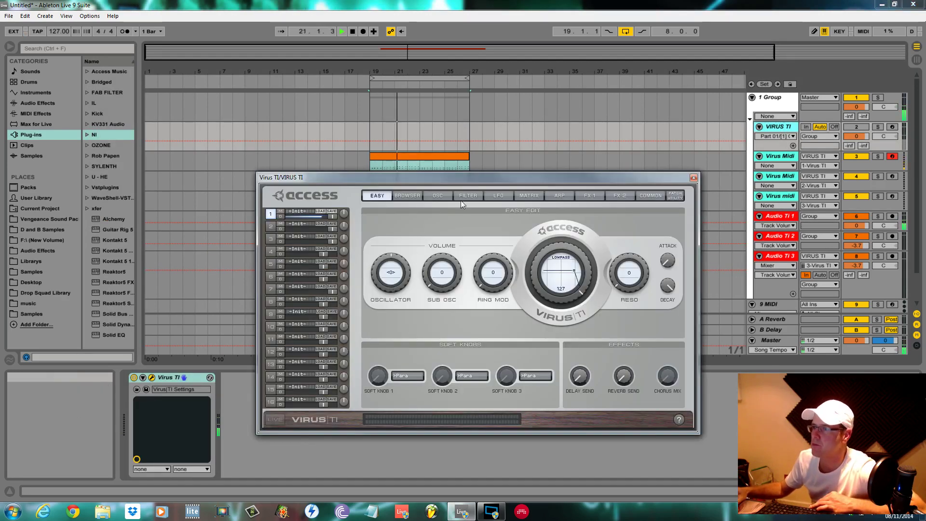
Show the synth's filter settings, adjust the amplifier envelope attack and raise the filter envelope sustain to maximum.
click(462, 198)
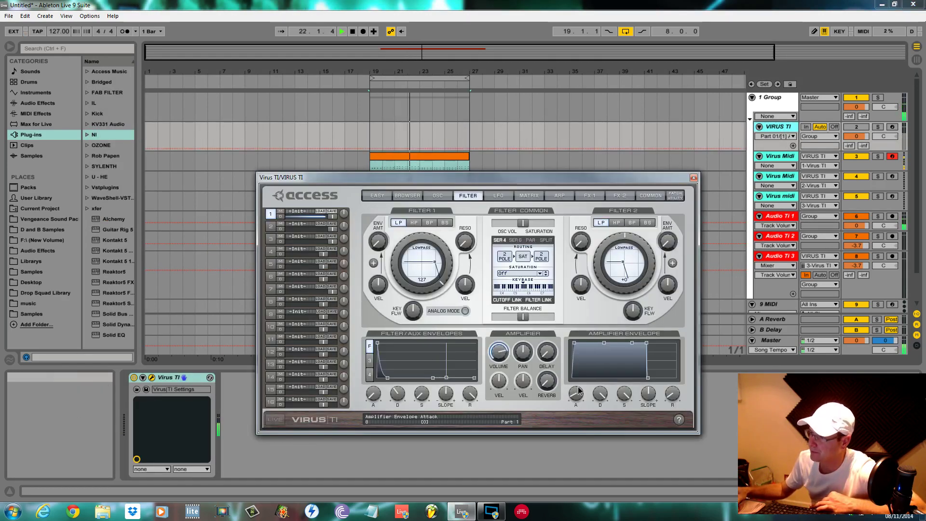
drag(579, 387, 578, 389)
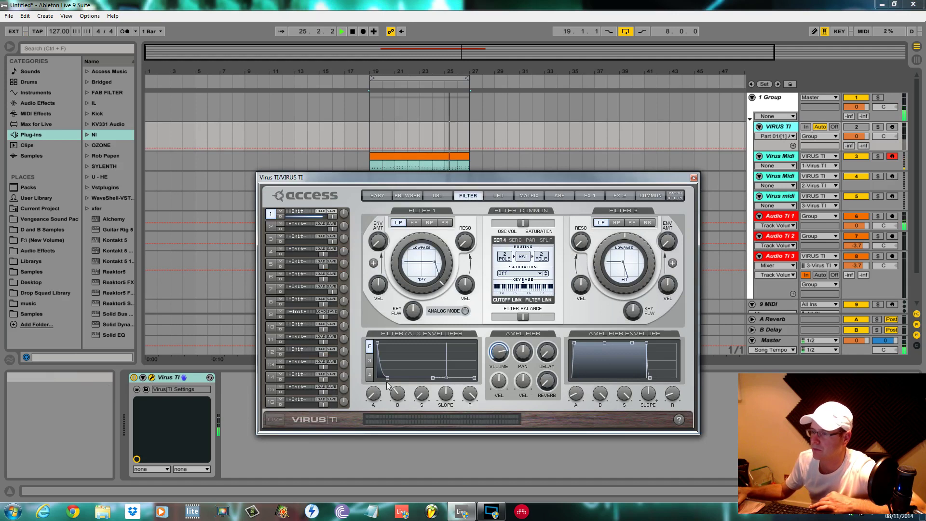
drag(427, 400, 384, 370)
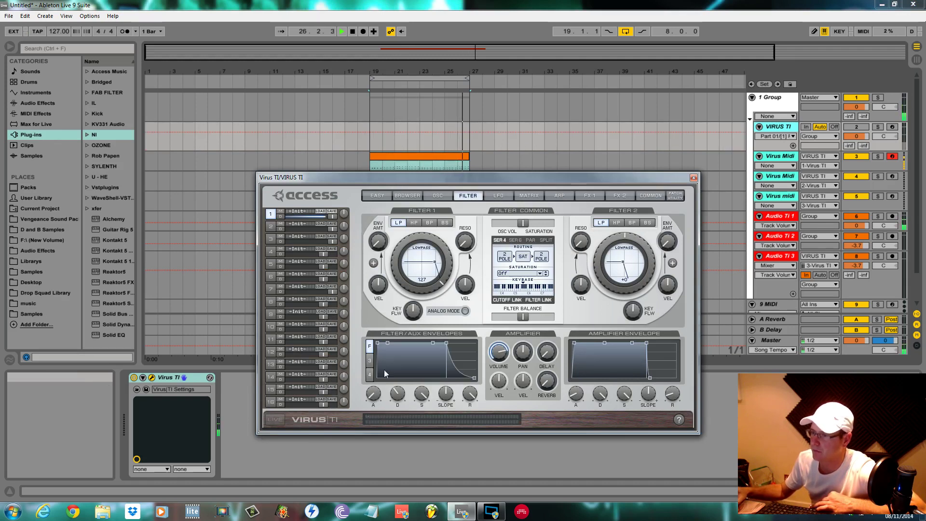
Make the envelope polarity negative on both filters with a raised envelope amount, and set the Filter 2 offset to +34.
click(373, 263)
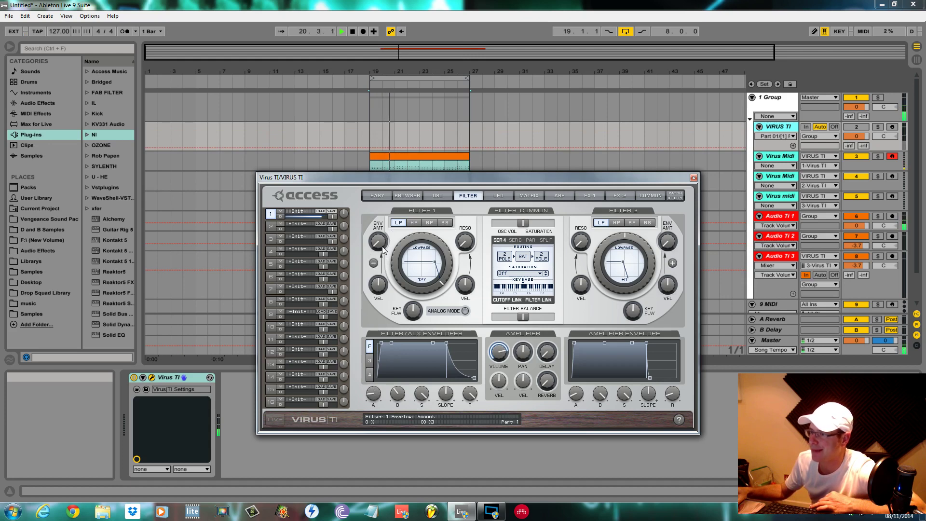
drag(383, 249, 385, 220)
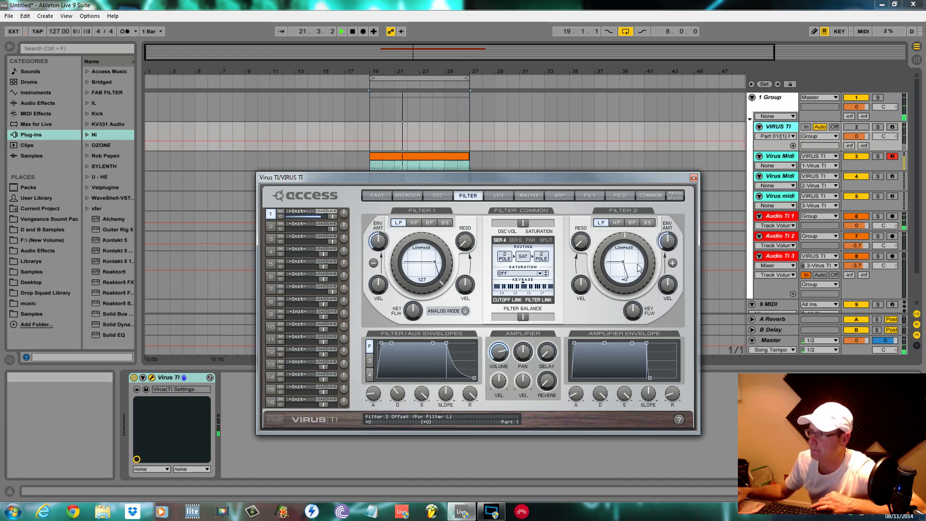
click(672, 263)
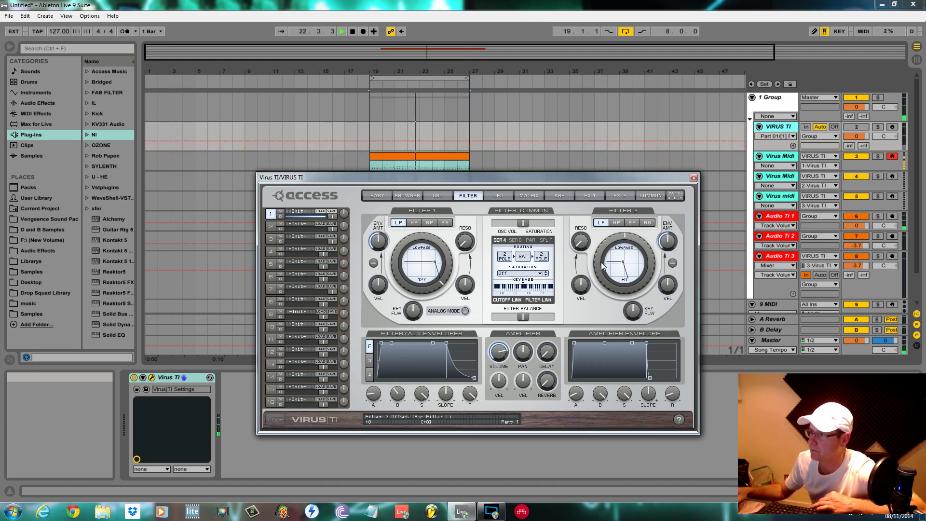
drag(601, 262, 601, 245)
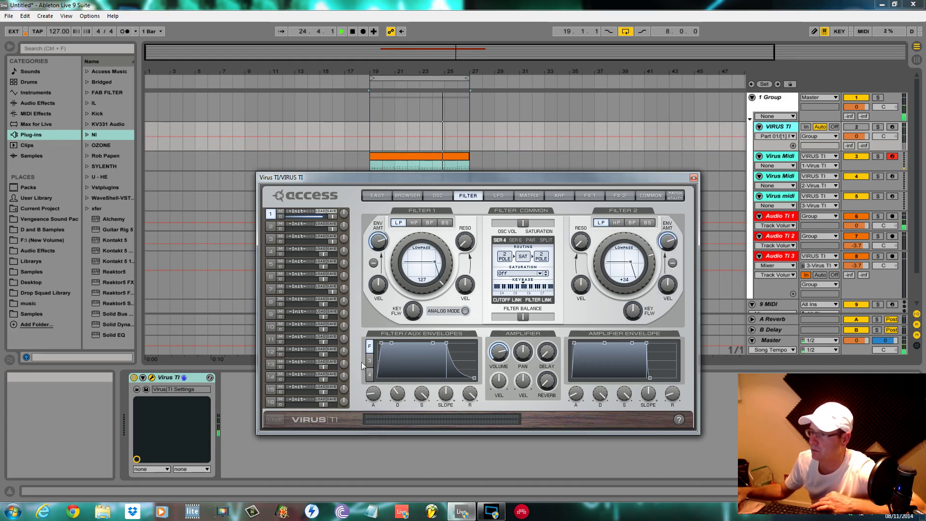
Lengthen the filter envelope's attack slightly and reduce its release to minimum.
drag(372, 395, 372, 381)
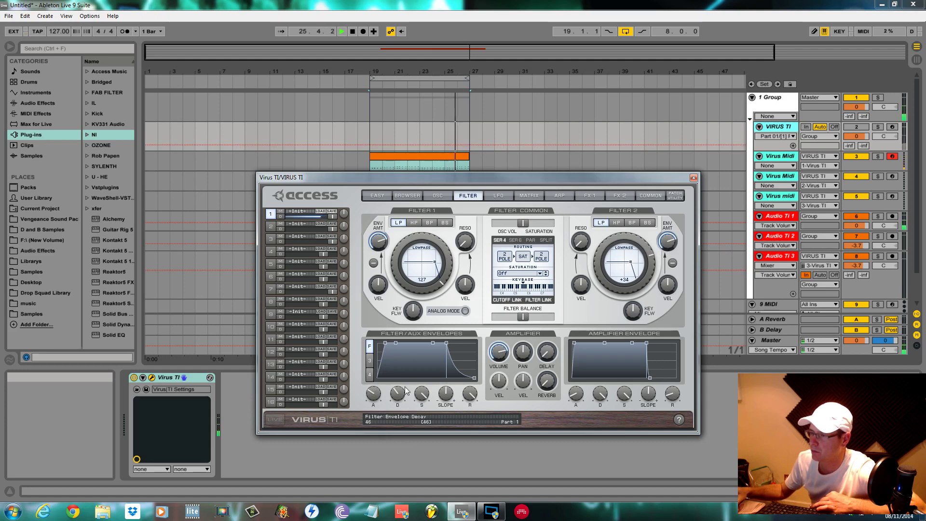
drag(468, 392, 461, 464)
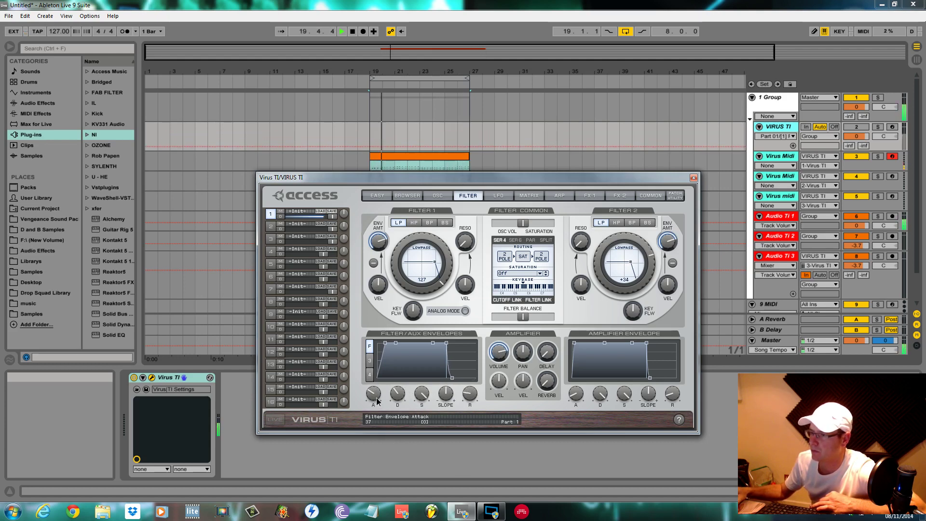
drag(377, 400, 377, 408)
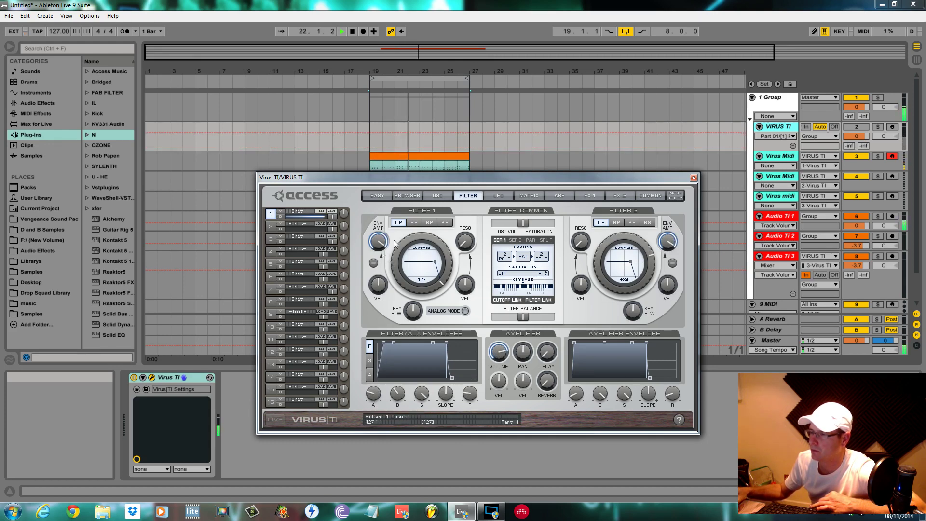
Lower the Filter 1 cutoff to 107 and the Filter 2 offset to +22, and fine-tune the filter envelope attack to 36.
drag(396, 259, 398, 275)
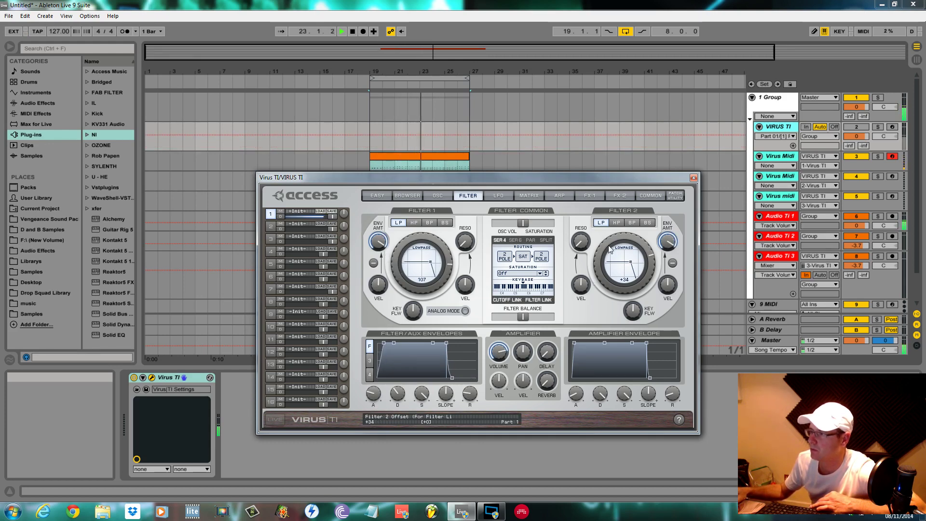
mouse_move(608, 245)
mouse_down()
mouse_move(604, 260)
mouse_move(605, 252)
mouse_up()
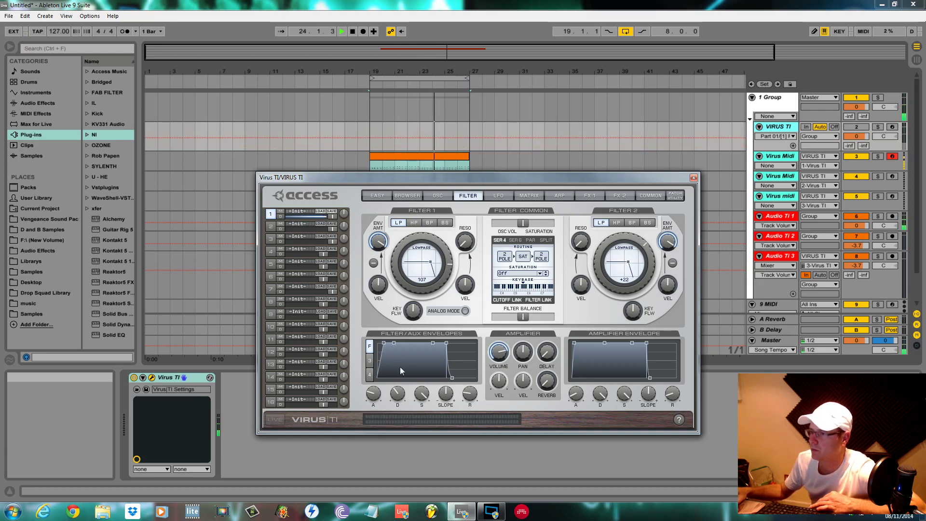
drag(376, 395, 378, 393)
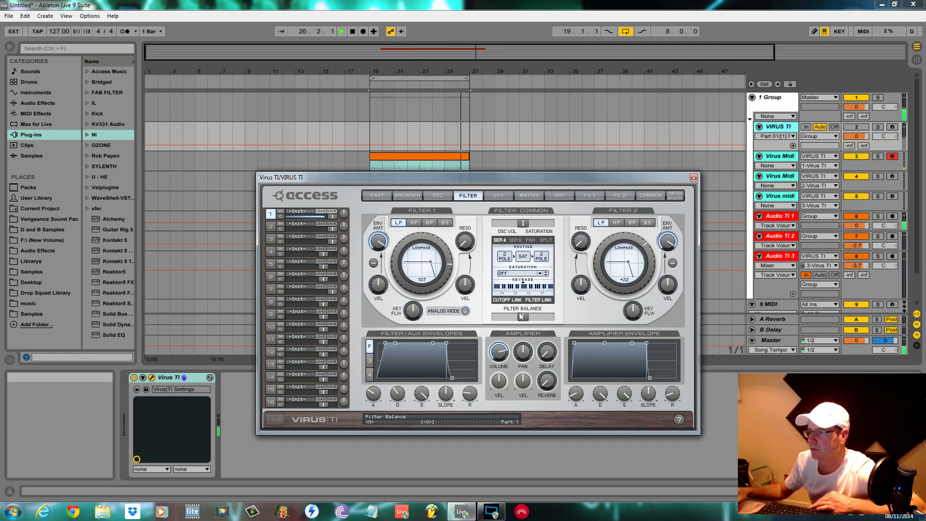
Change oscillator 1 to the HyperSaw model, increase its density and set its detune to 72.
click(433, 196)
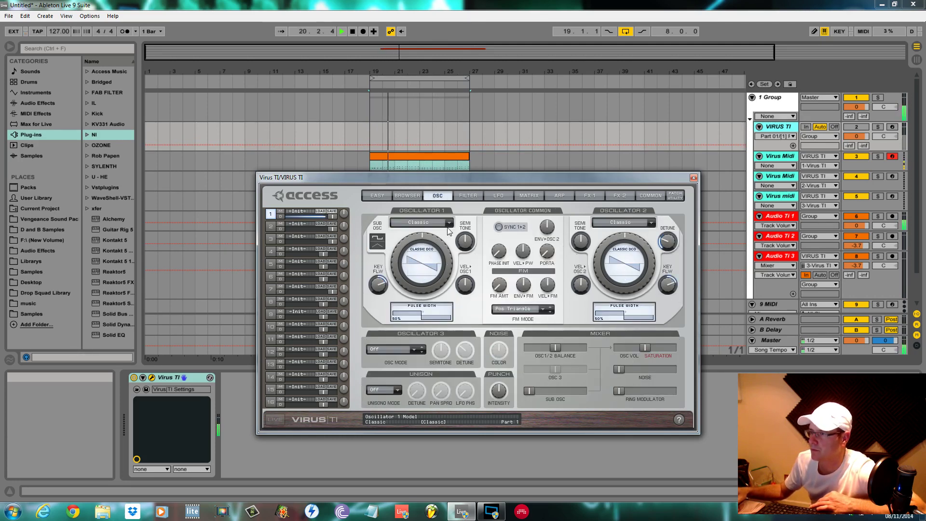
click(419, 222)
click(430, 246)
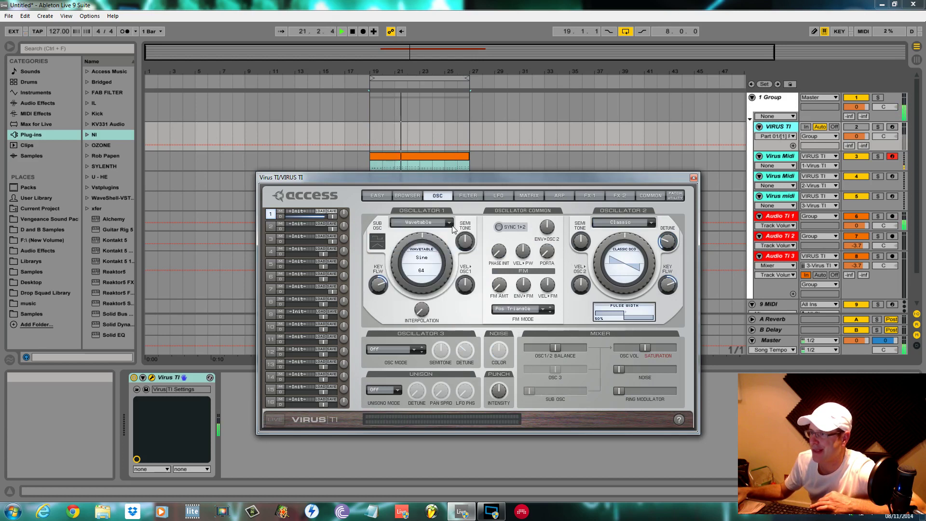
click(441, 223)
click(445, 234)
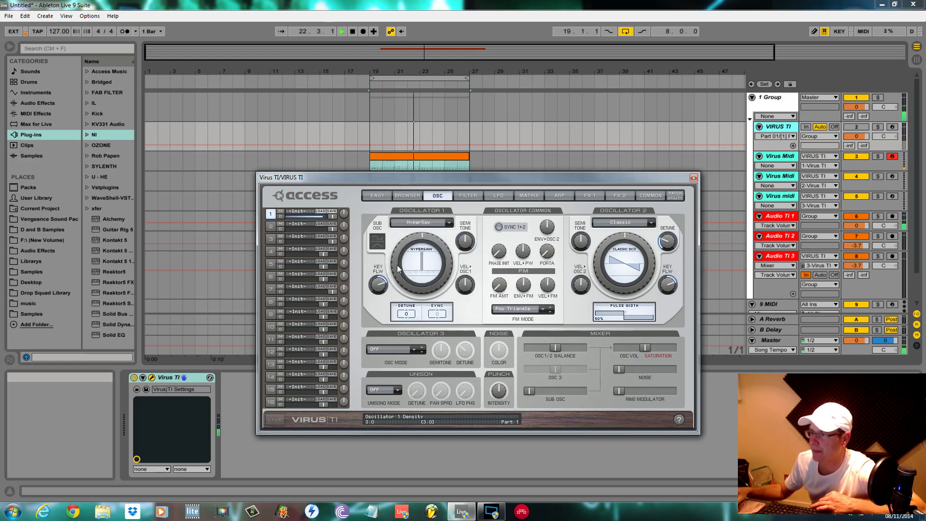
drag(406, 313, 418, 155)
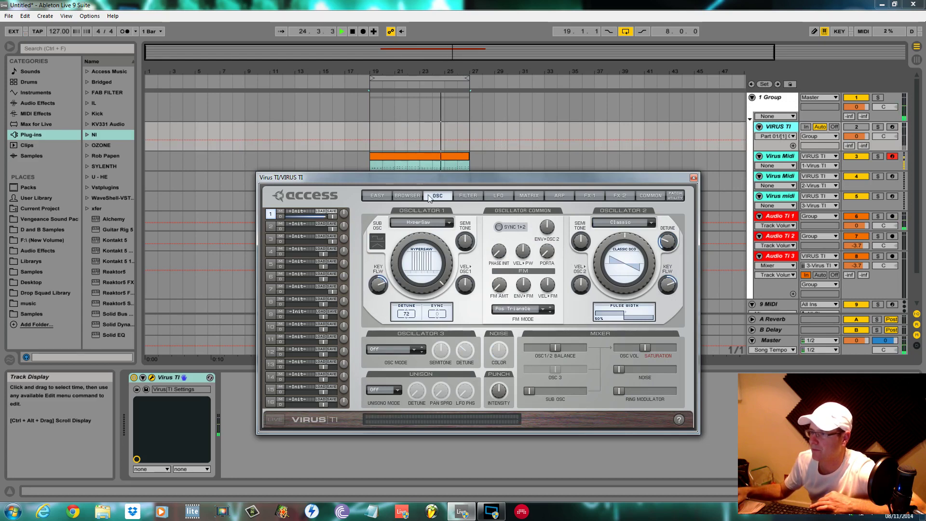
Set oscillator 3 to Saw and the unison mode to Twin.
click(423, 351)
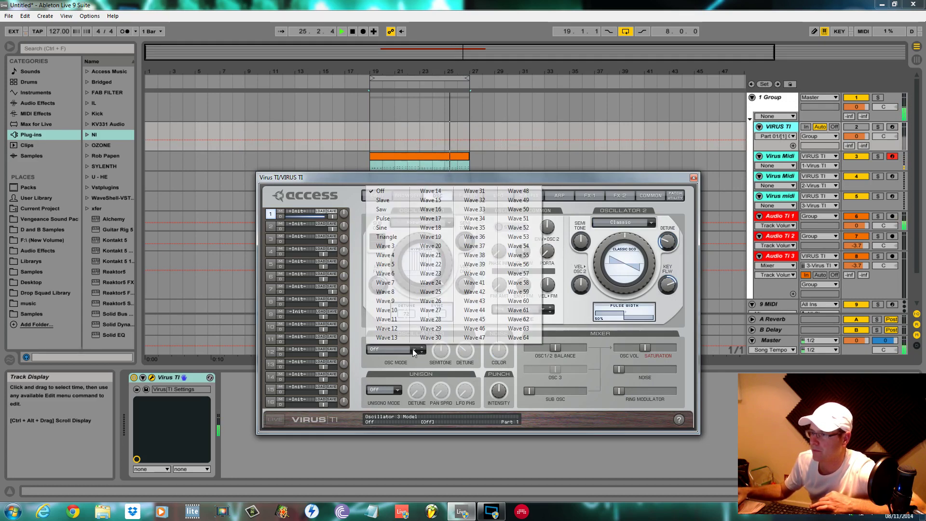
click(380, 210)
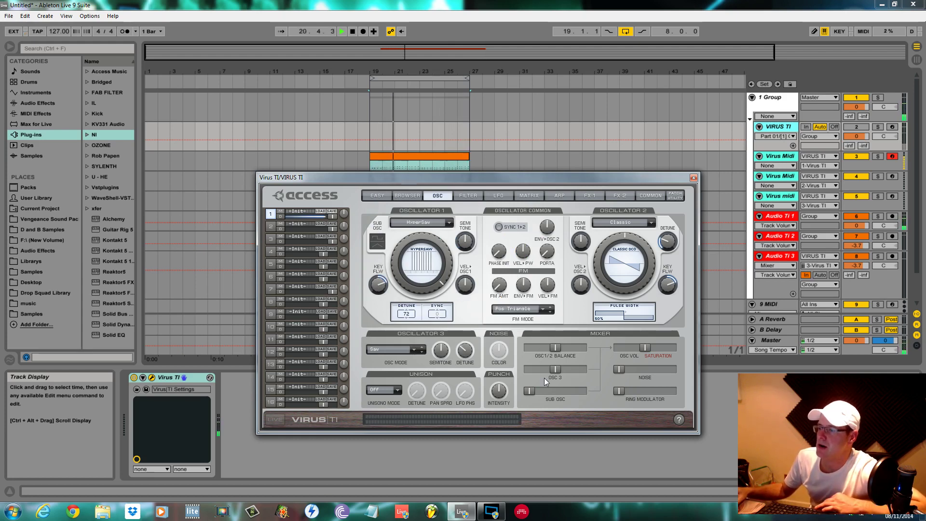
mouse_move(530, 391)
mouse_down()
mouse_move(566, 394)
mouse_move(519, 395)
mouse_up()
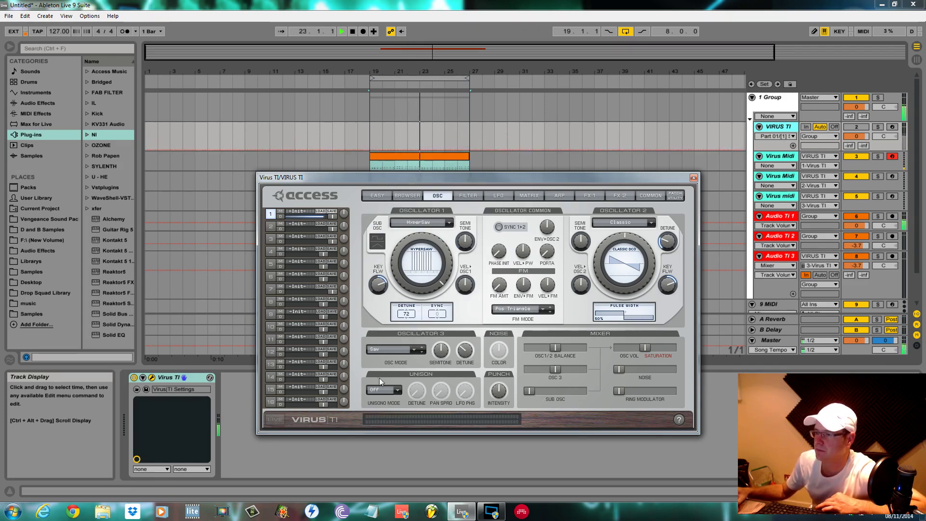
click(395, 392)
click(396, 401)
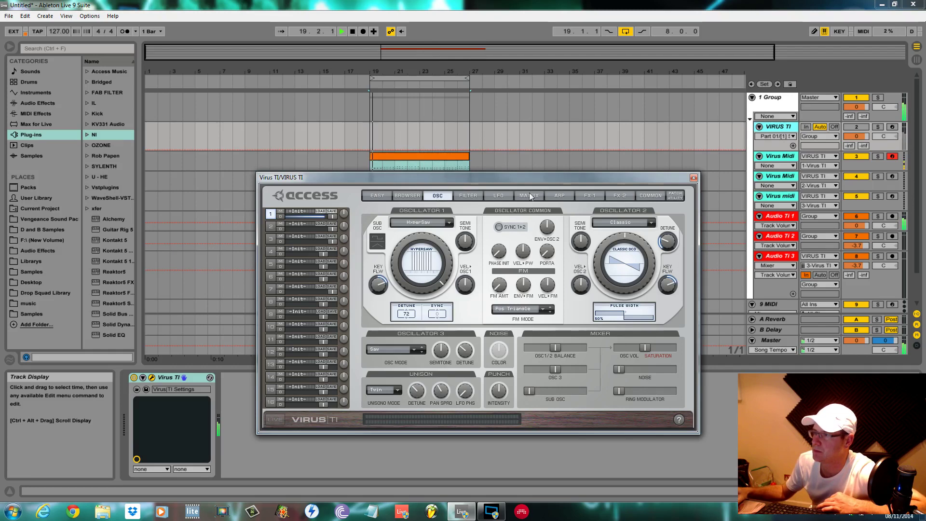
Reshape the filter envelope with 0 % sustain, a longer decay and a short attack.
click(468, 195)
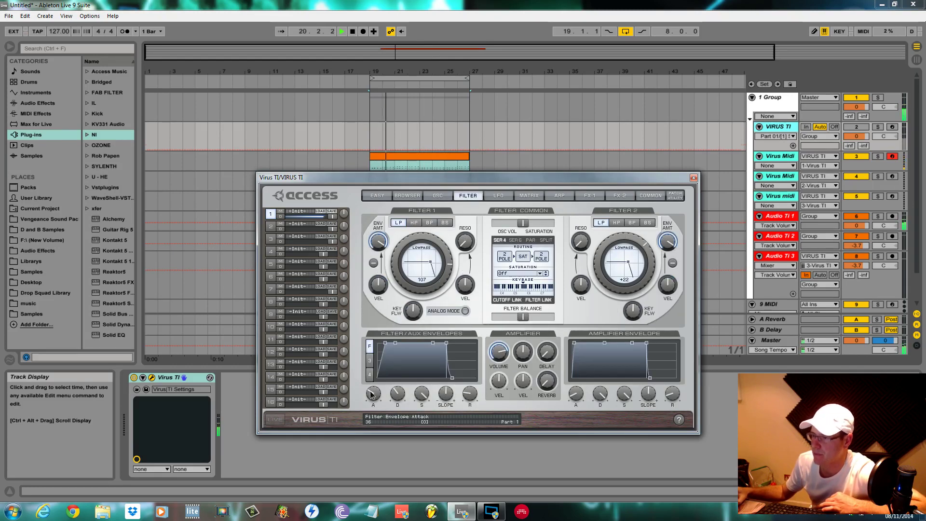
drag(374, 393, 369, 442)
drag(419, 394, 419, 454)
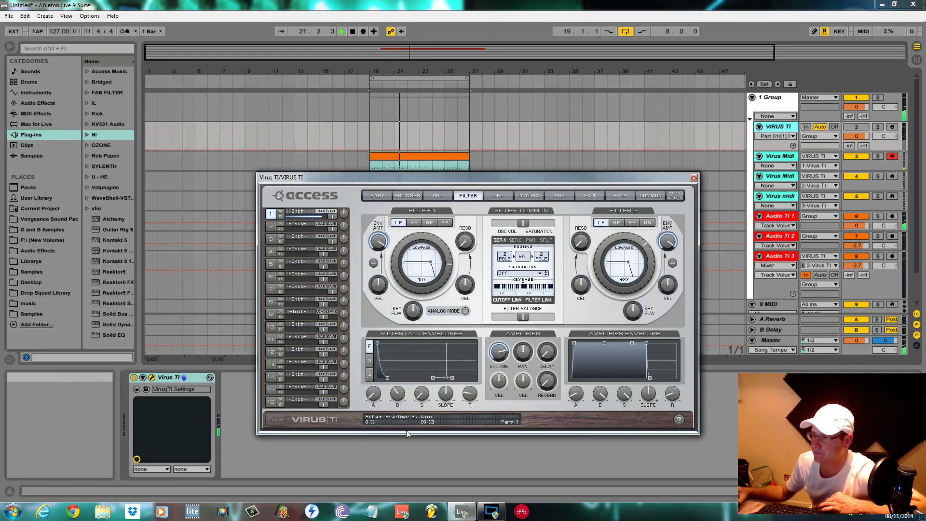
drag(398, 393, 406, 343)
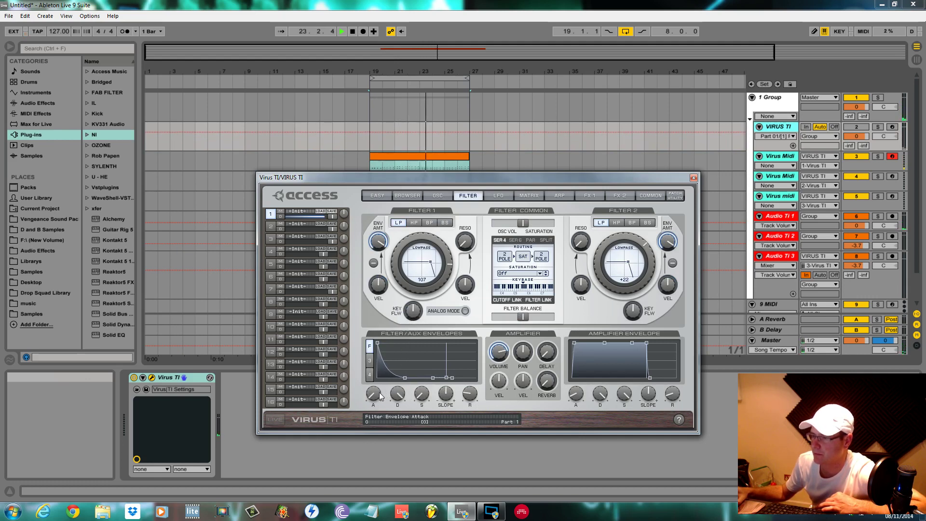
drag(373, 393, 380, 366)
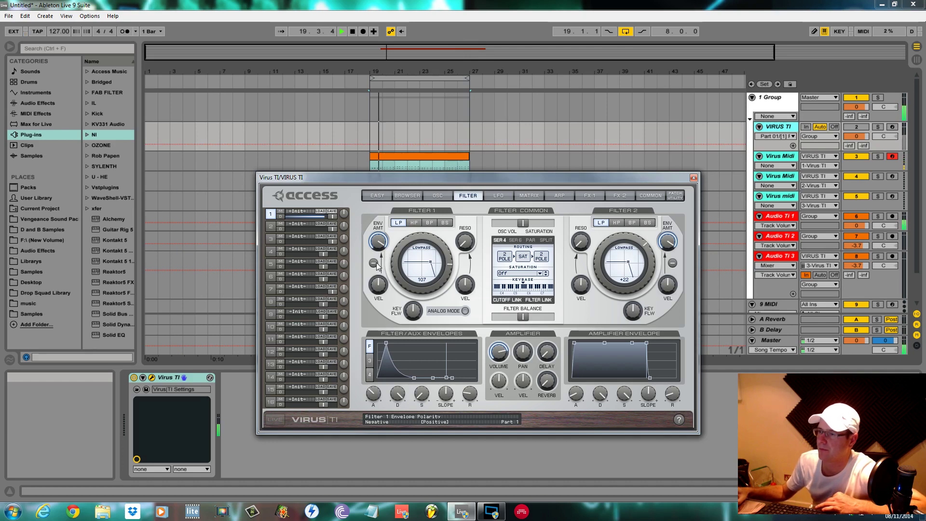
Set the filter saturation to Soft and the Filter 2 offset to +0.
click(542, 273)
click(555, 305)
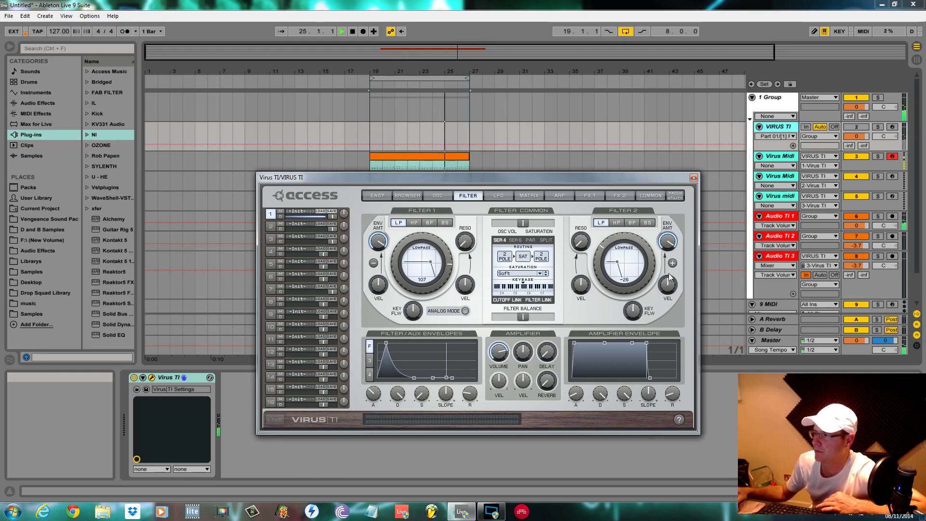
drag(609, 247, 614, 232)
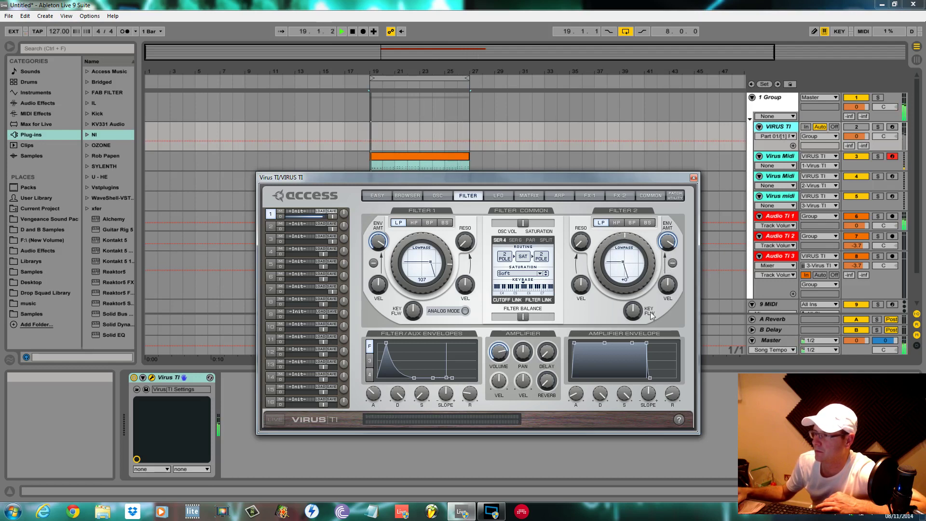
Shape the amplifier envelope into a short decay without sustain, and switch Filter 1 to analog mode with the LP 2 type.
drag(632, 342, 572, 398)
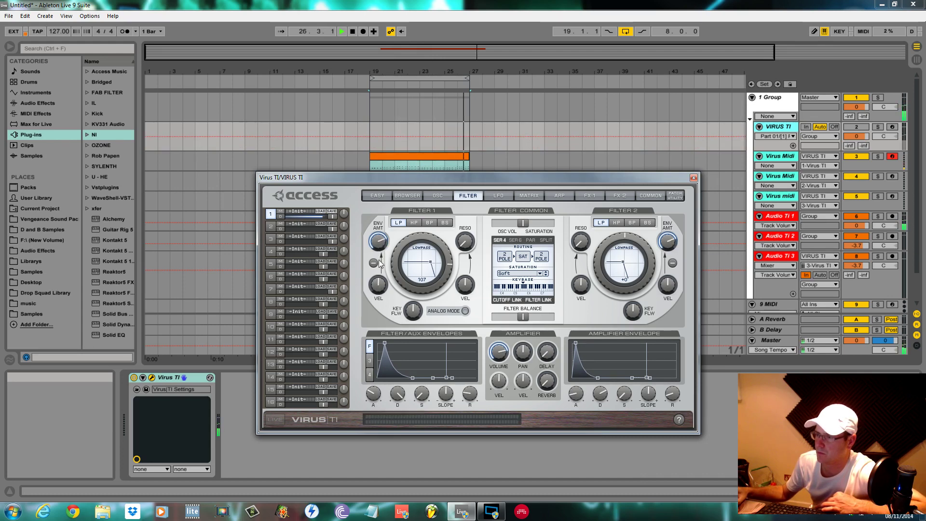
click(380, 396)
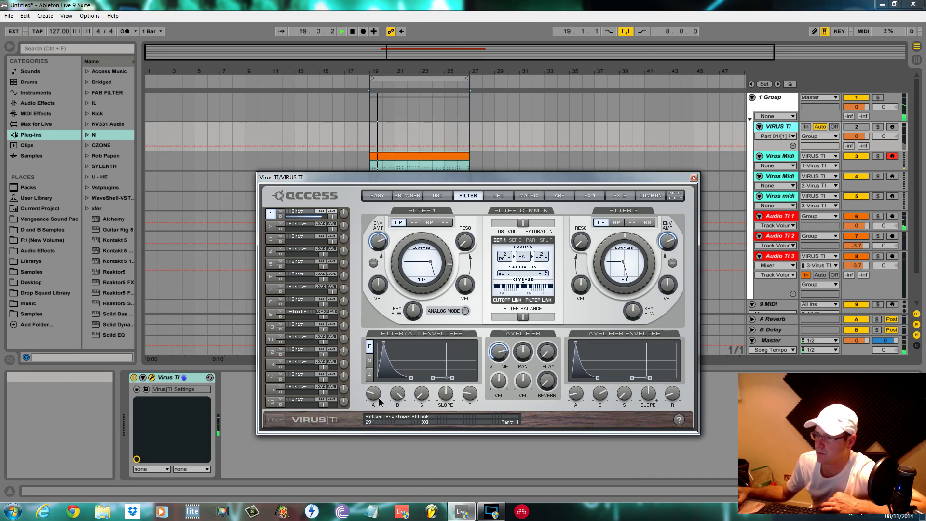
click(465, 311)
click(421, 246)
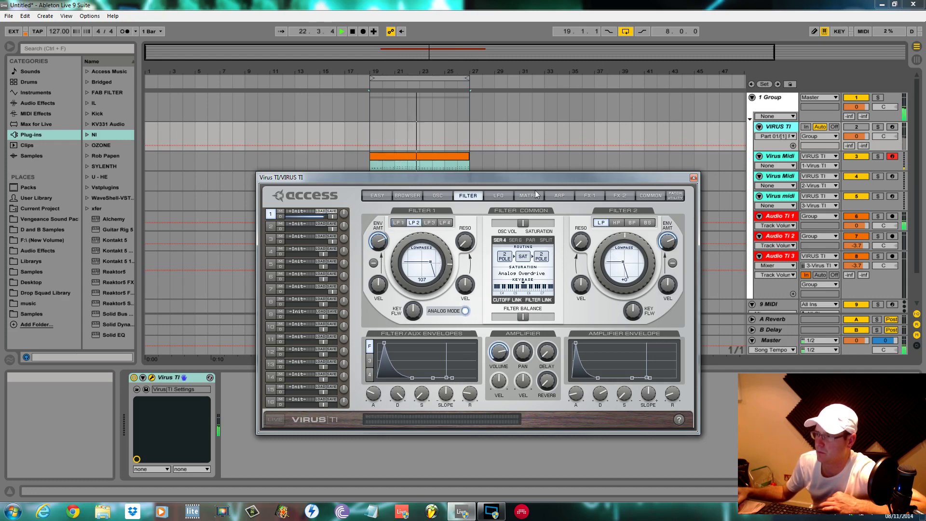
Enable the delay effect and set its type to Tape Clocked.
click(597, 198)
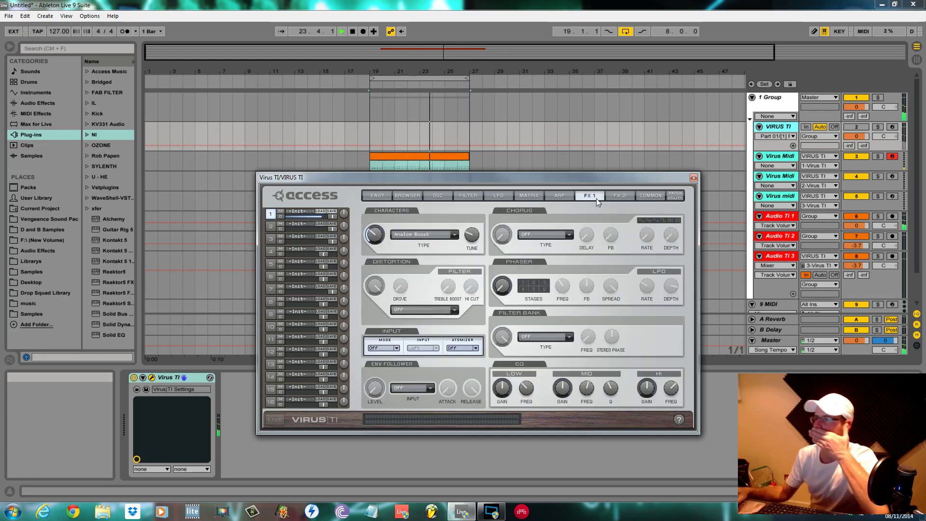
click(619, 197)
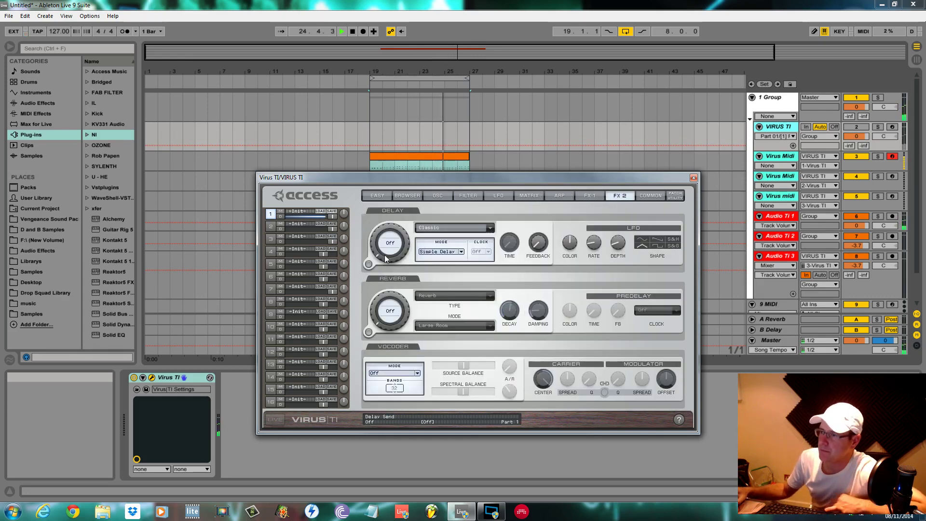
click(369, 266)
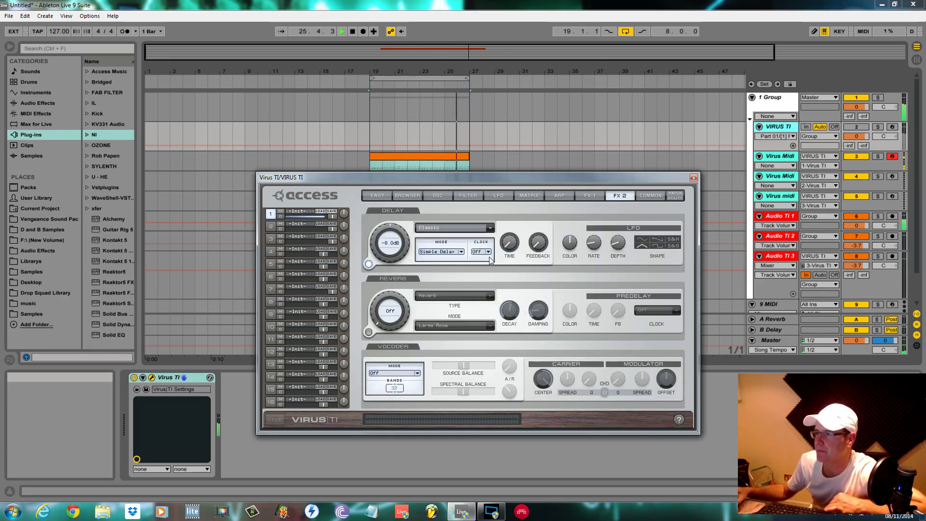
click(463, 252)
click(485, 228)
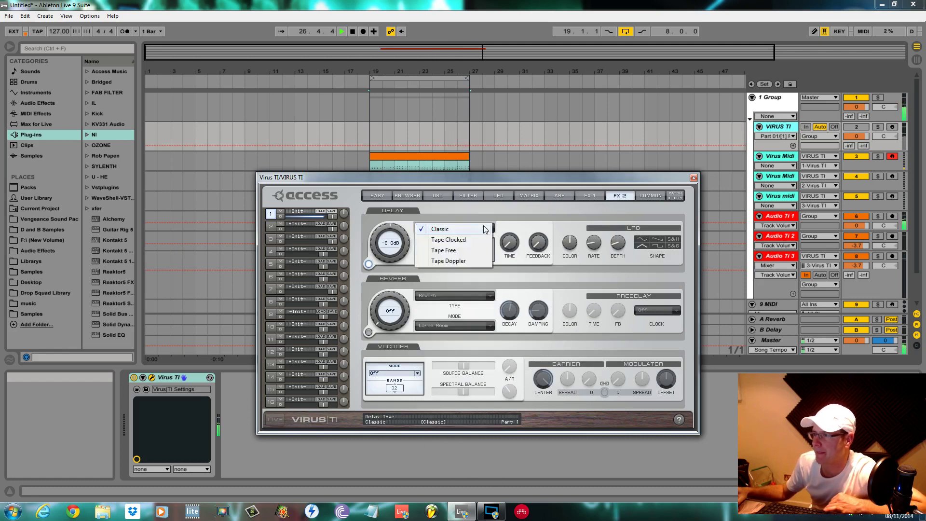
click(485, 229)
click(487, 232)
click(462, 241)
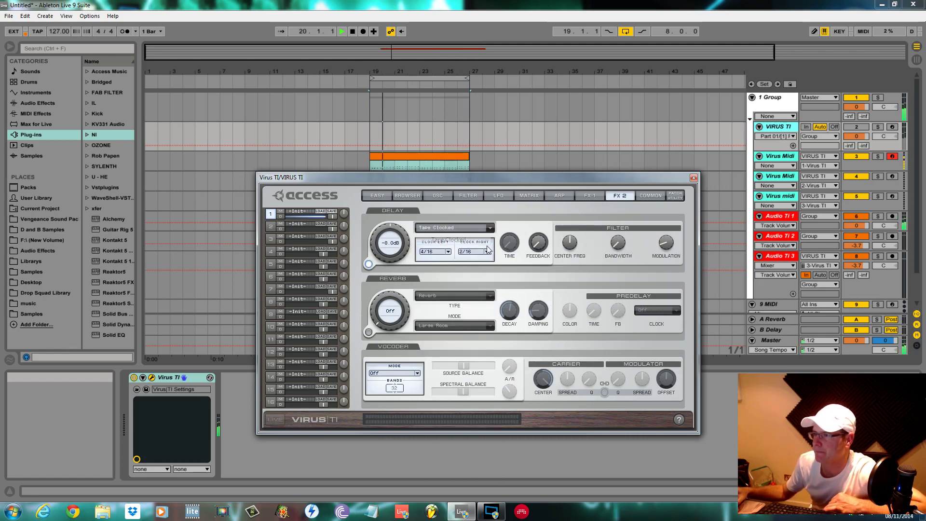
Try a left delay clock of 1/16 and return it to 4/16.
click(448, 252)
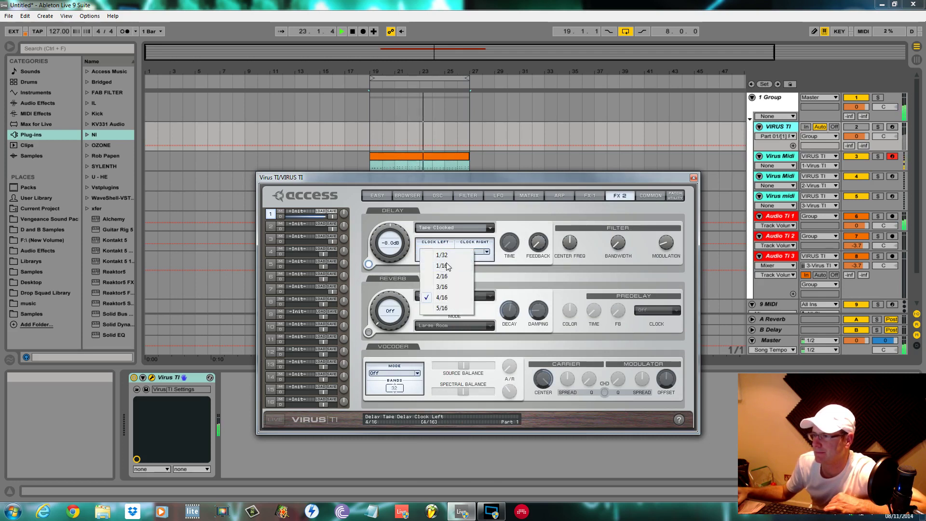
click(442, 266)
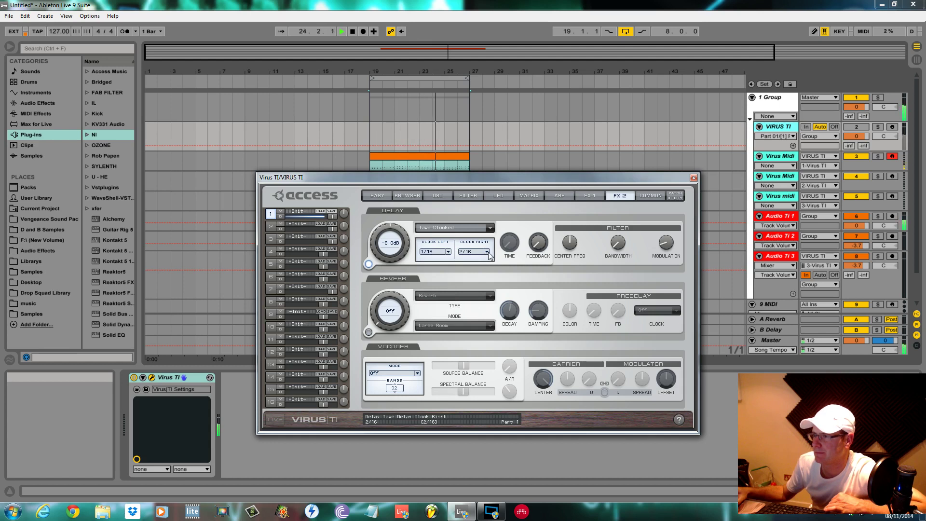
click(448, 251)
click(443, 298)
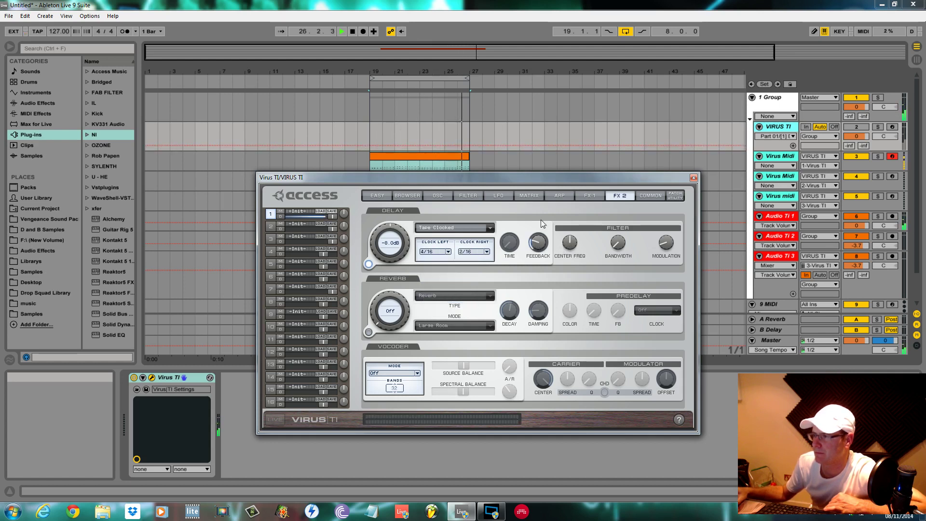
Lower the delay filter's centre frequency and raise the delay send to -5.5 dB.
drag(570, 244, 568, 277)
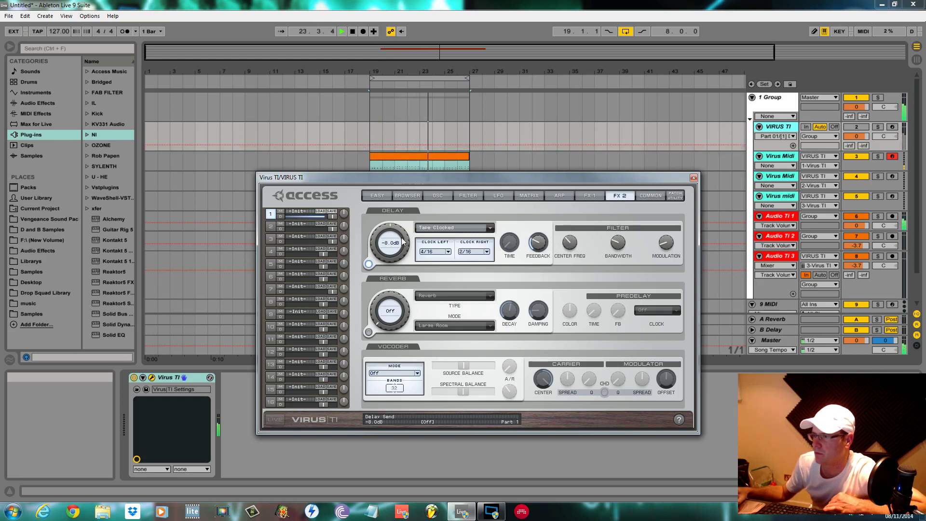
drag(371, 235, 371, 231)
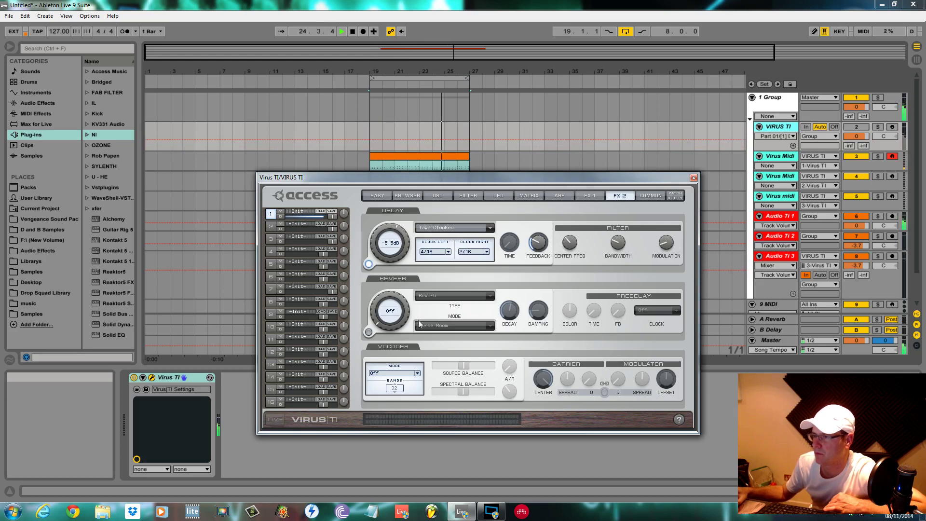
Enable the reverb in Ambience mode and shorten its decay to about 26.
click(369, 332)
click(453, 326)
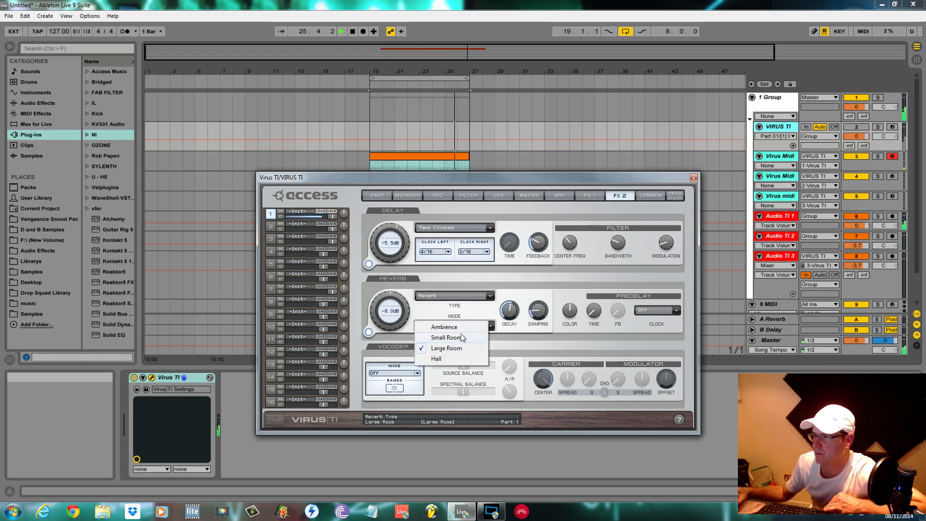
click(464, 324)
drag(513, 311, 541, 322)
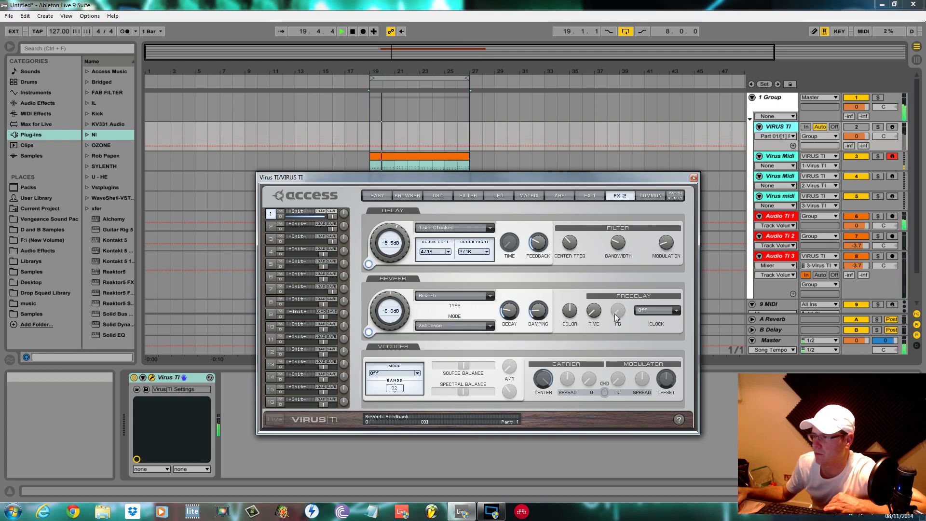
Set the reverb predelay clock to 1/4 and raise the reverb color to about +40.
click(677, 312)
click(663, 440)
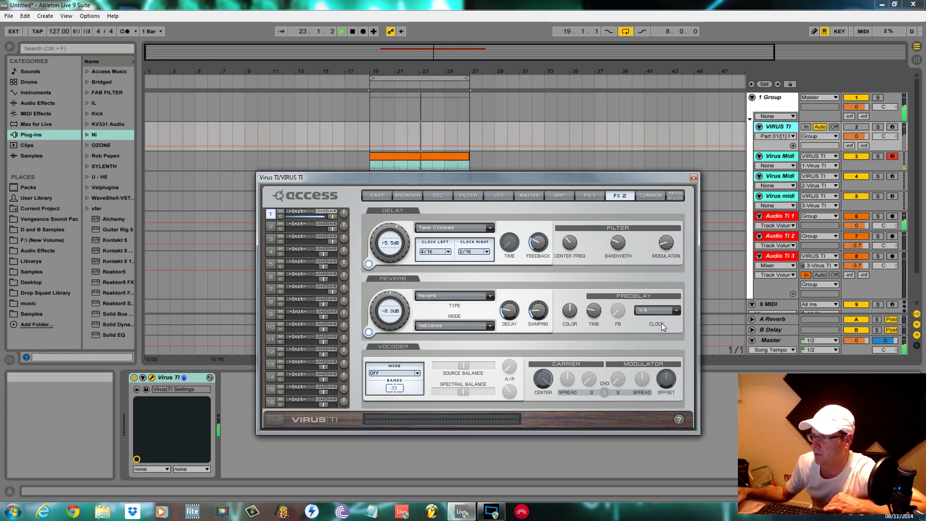
drag(578, 318, 571, 279)
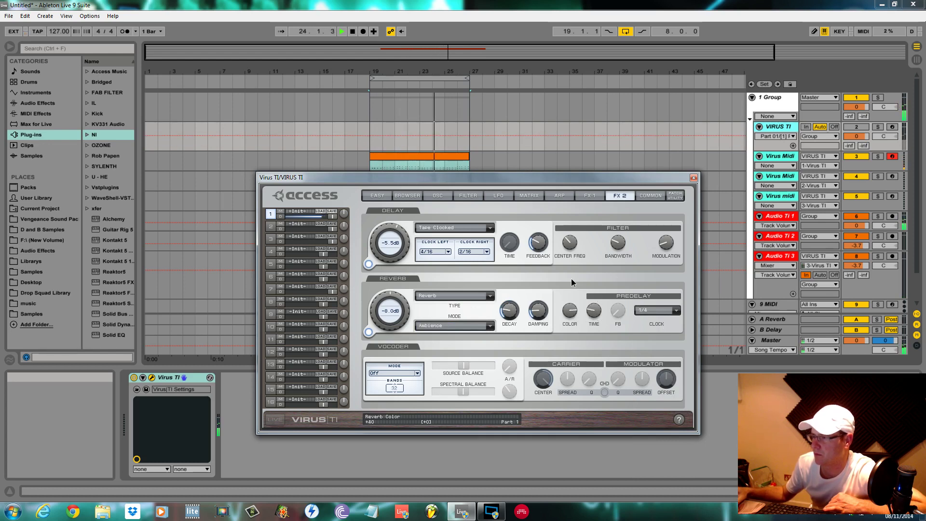
Change the reverb predelay clock to 1/8 and raise the reverb send to -7.25 dB.
mouse_move(509, 315)
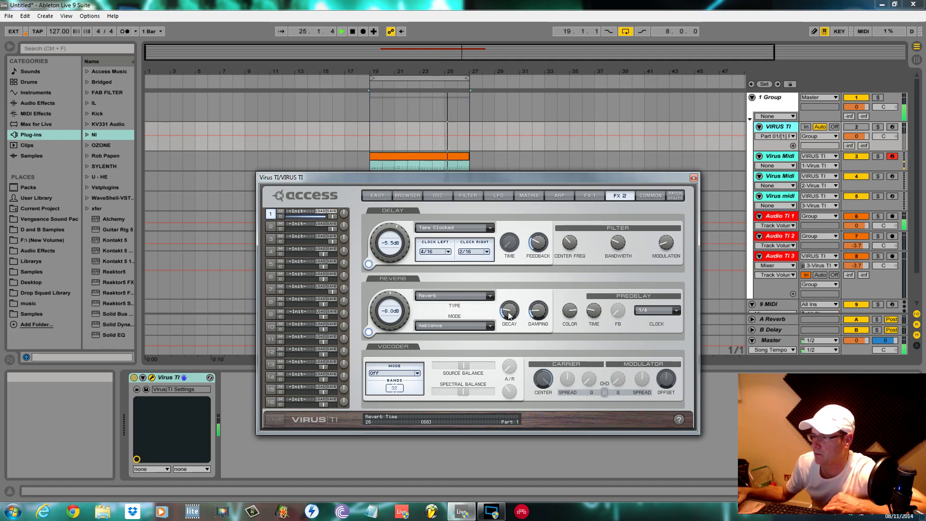
click(677, 310)
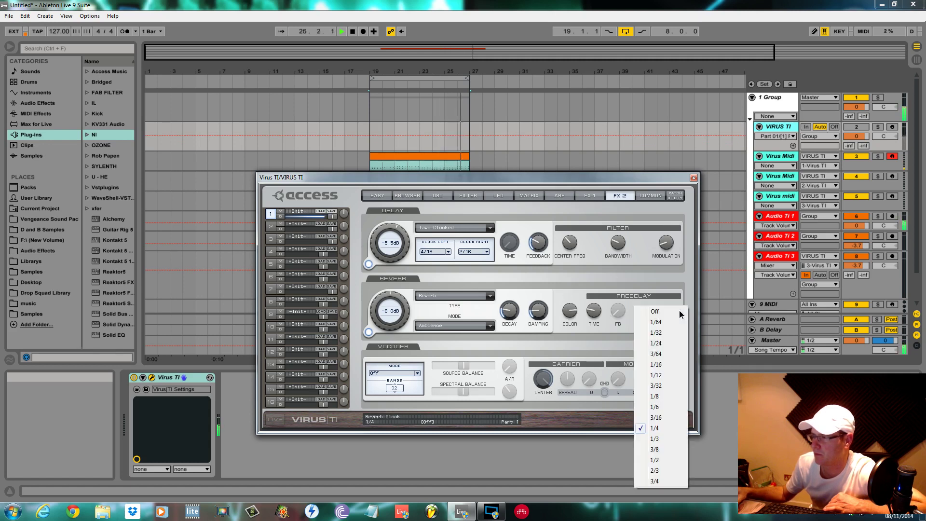
click(659, 396)
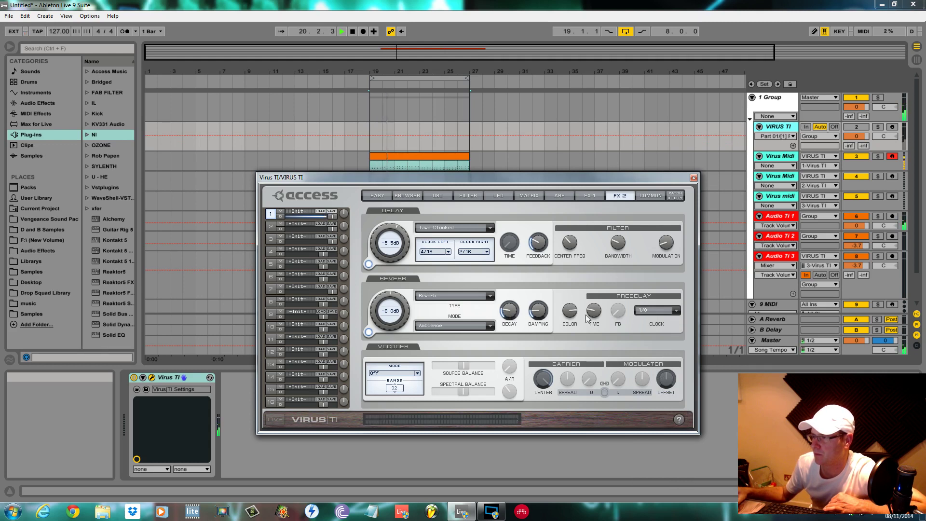
mouse_move(371, 308)
mouse_down()
mouse_move(379, 288)
mouse_move(382, 304)
mouse_up()
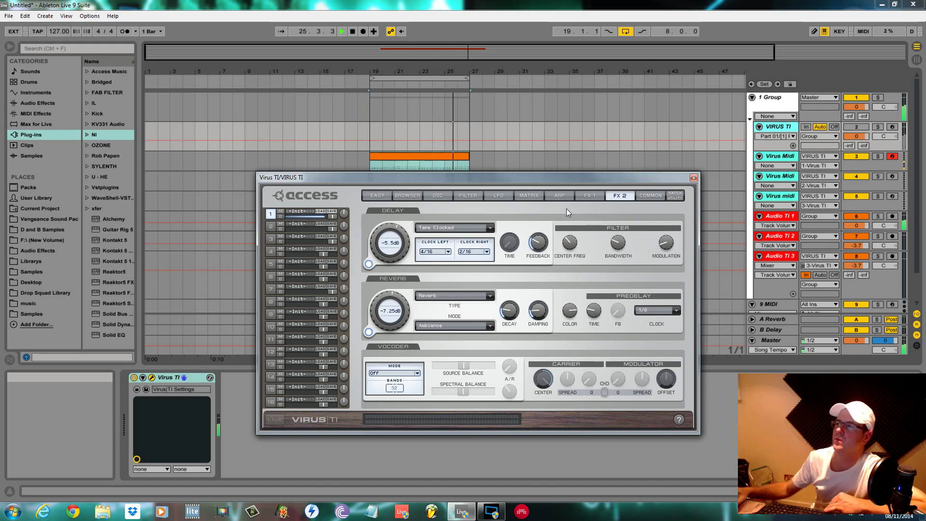
Raise the Analog Boost amount and adjust the EQ's low, mid and high gains.
click(590, 195)
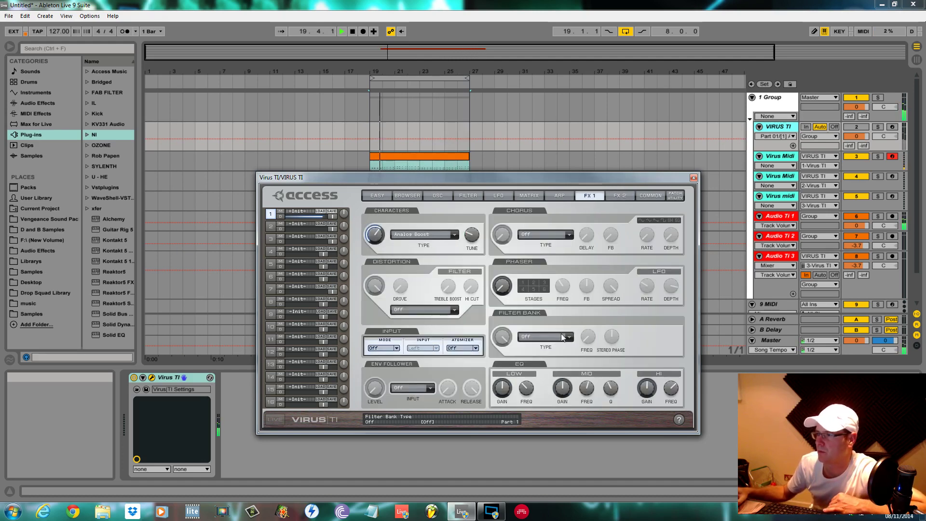
drag(566, 388, 568, 382)
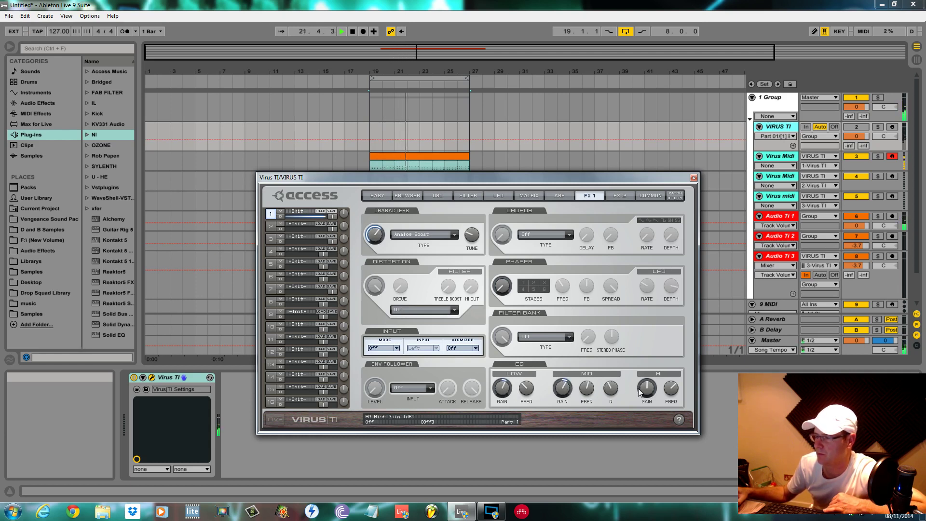
drag(501, 398, 500, 395)
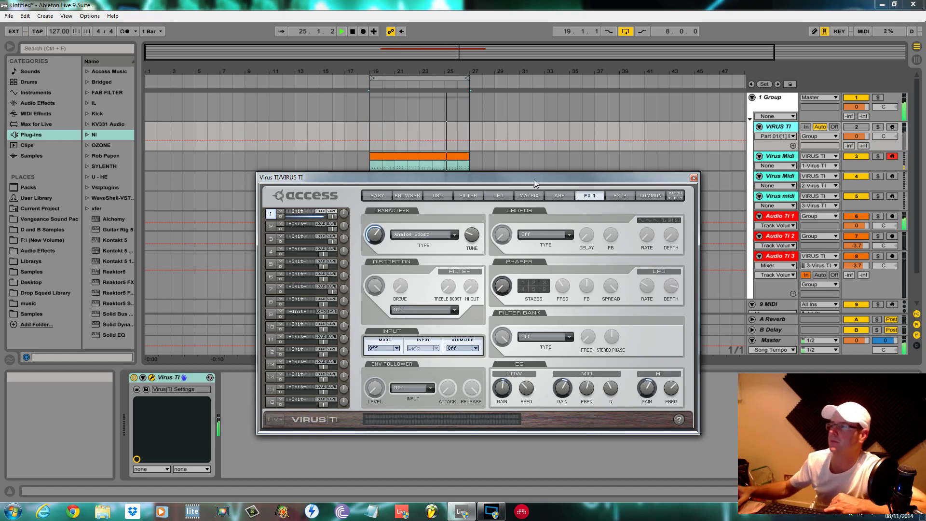
Move the plug-in window down to uncover the arrangement and arm the Audio Ti 1 track for recording.
drag(557, 178, 553, 412)
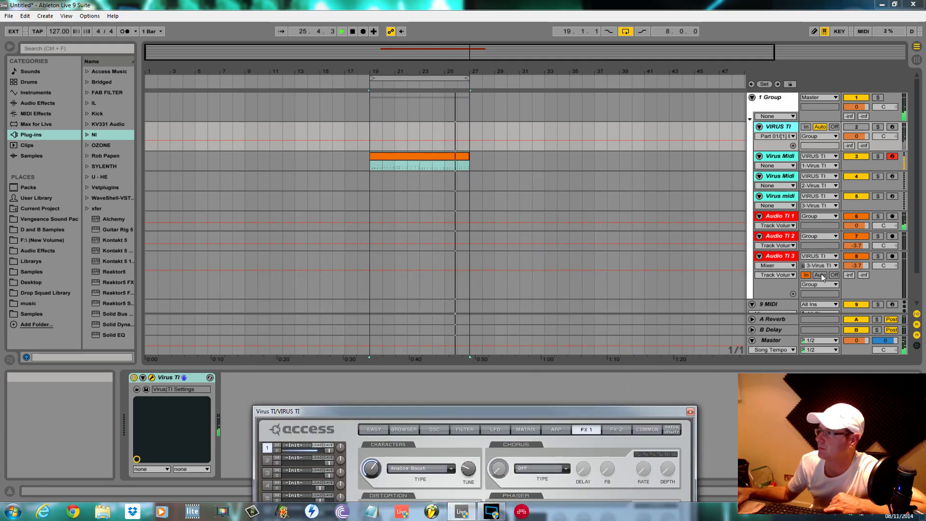
click(779, 218)
click(892, 216)
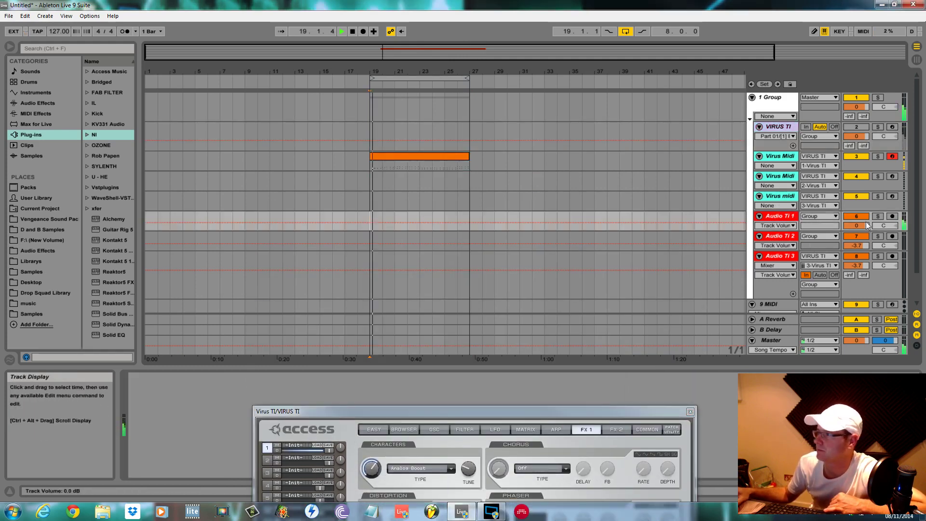
Solo the first Virus Midi track together with Audio Ti 1 and start arrangement recording.
click(878, 155)
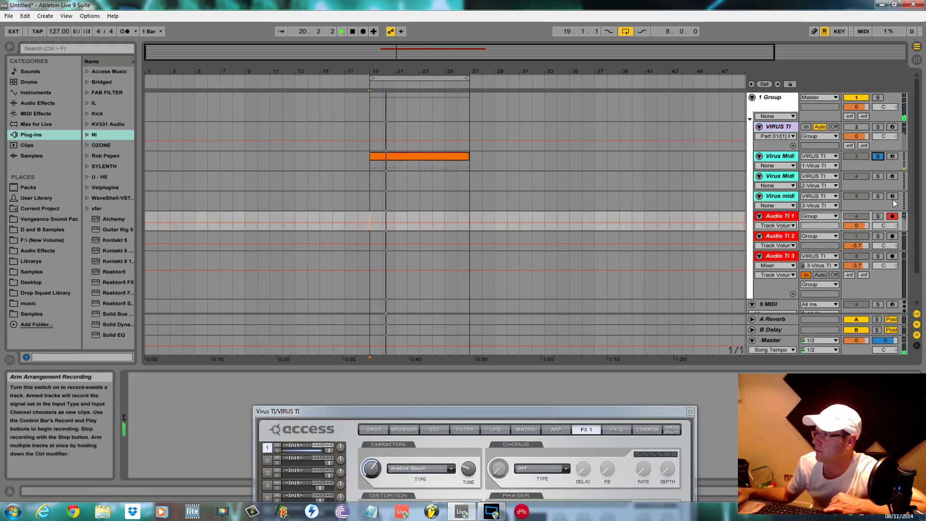
click(878, 156)
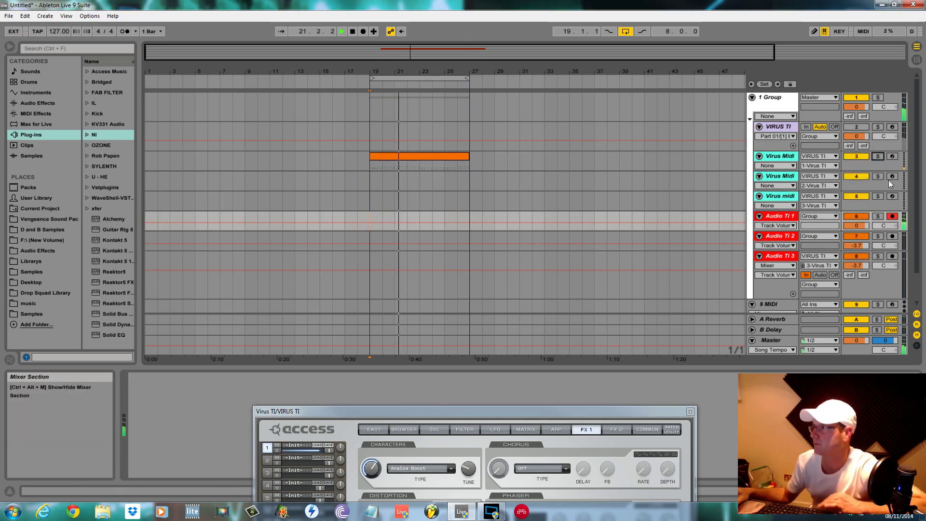
click(877, 156)
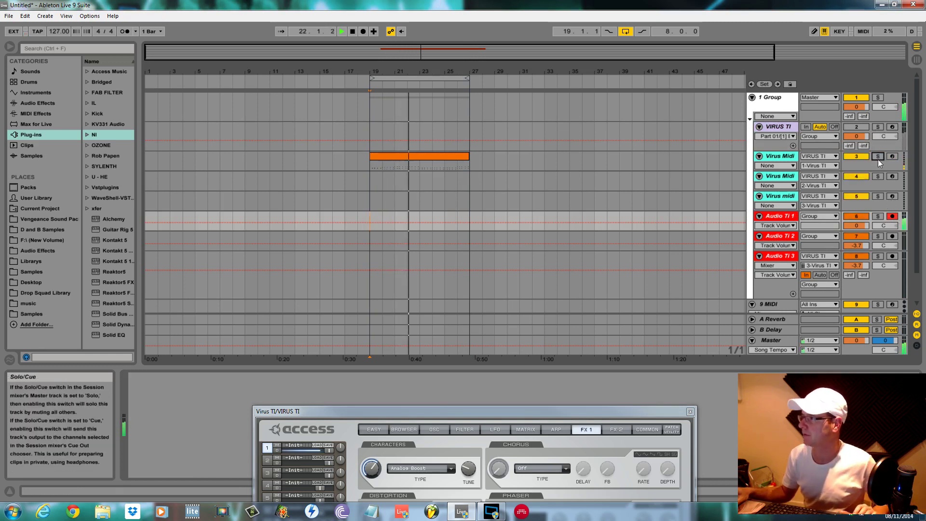
ctrl+click(878, 216)
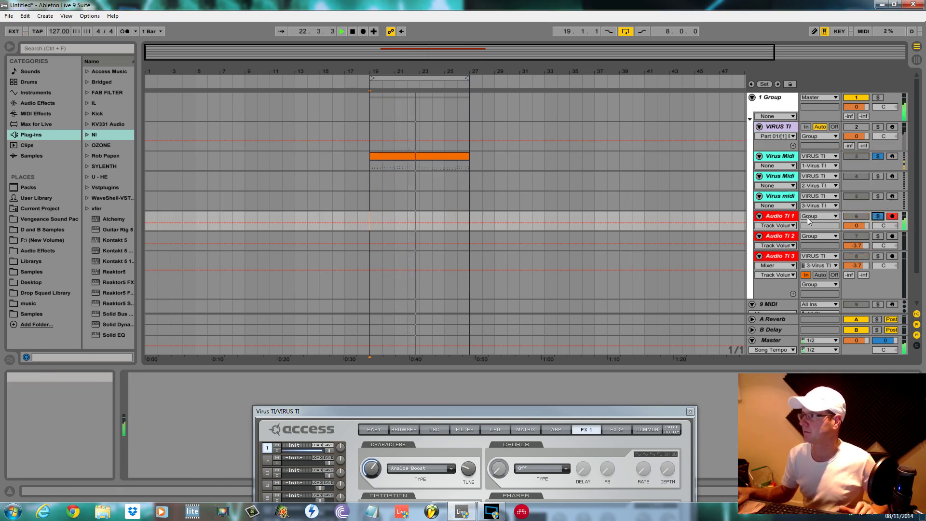
click(363, 32)
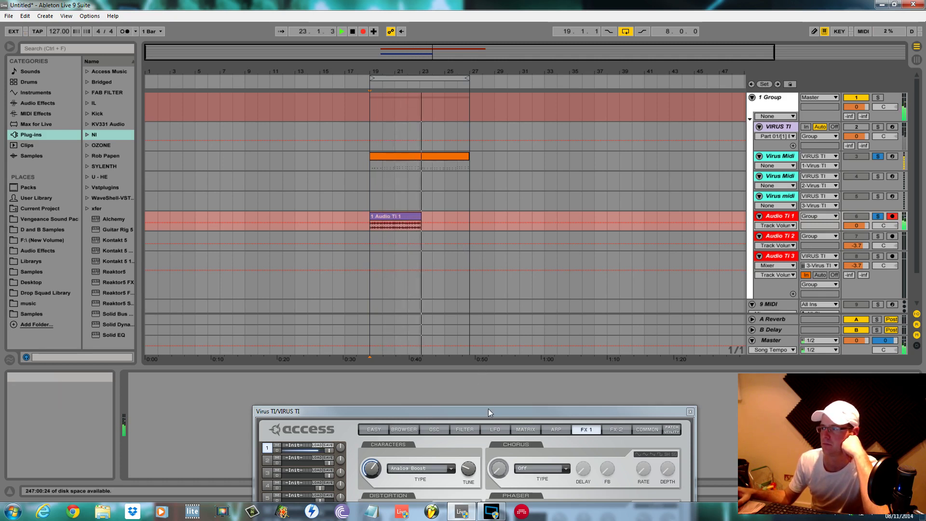
Insert three new audio tracks below the 9 MIDI track.
scroll(724, 249, down, 2)
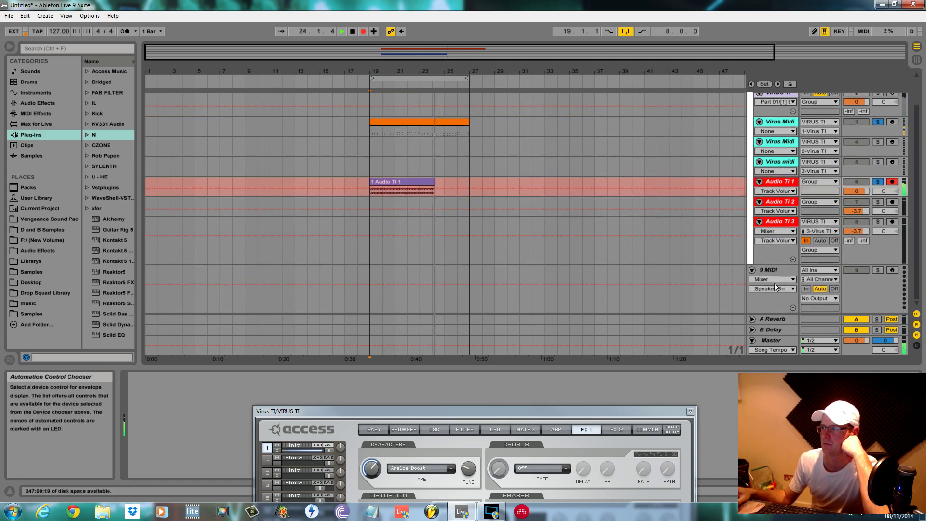
click(779, 271)
key(ctrl+t)
key(ctrl+t)
key(ctrl+t)
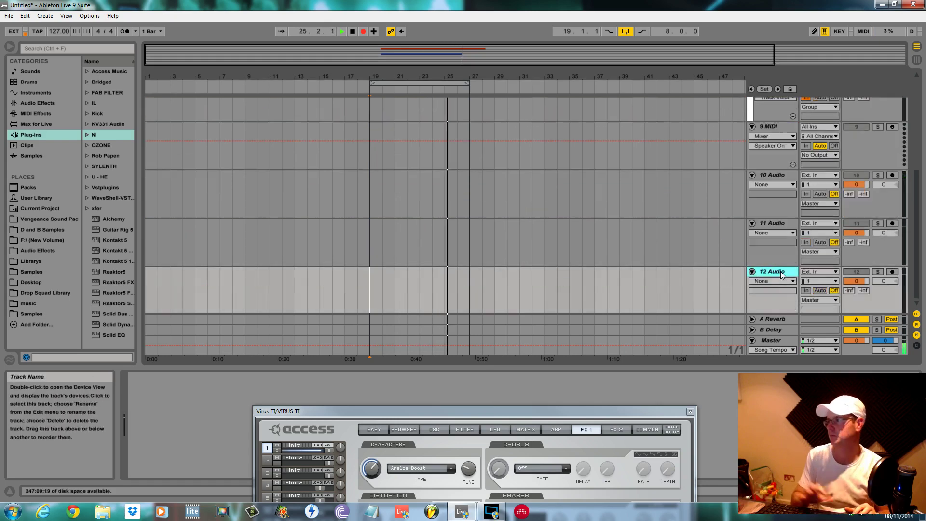
Stop the recording and rename the recorded clip on Audio Ti 1 as "pluck with efx".
scroll(723, 295, up, 3)
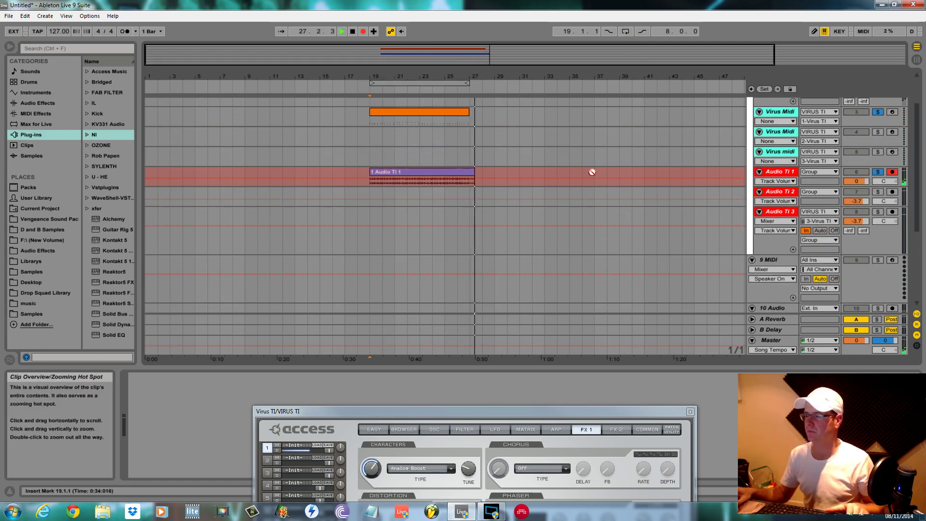
key(space)
click(450, 175)
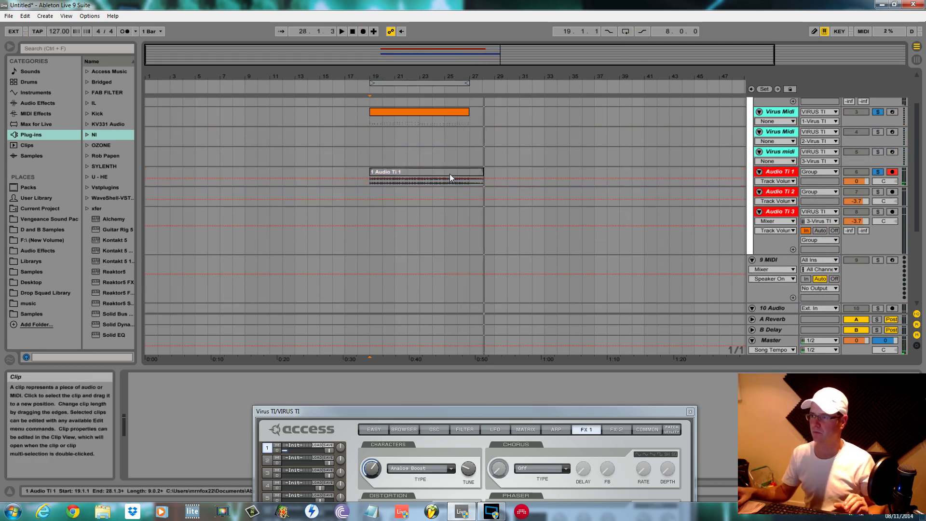
key(ctrl+r)
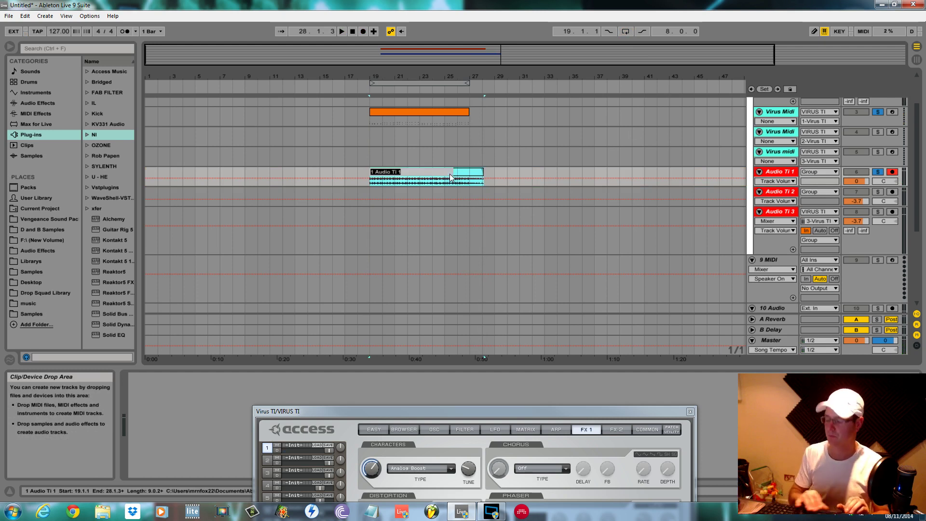
text(pluck with efx)
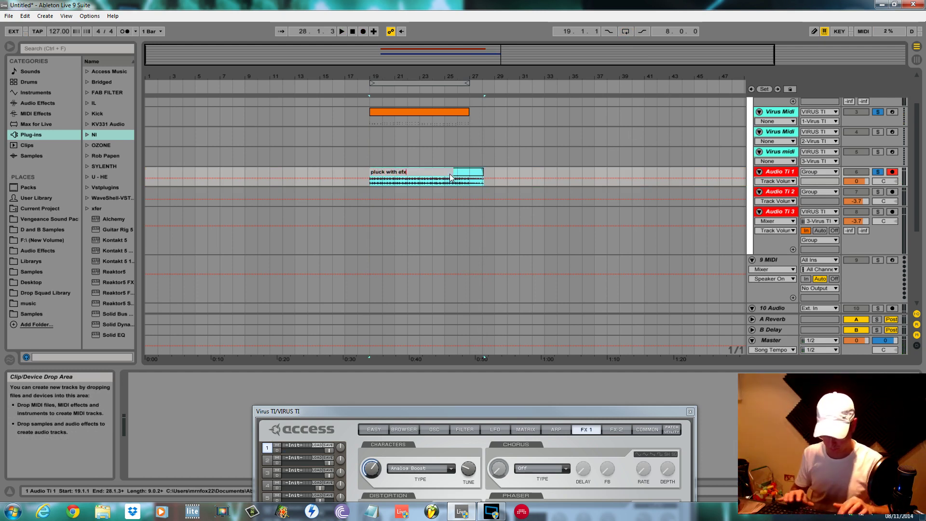
key(Return)
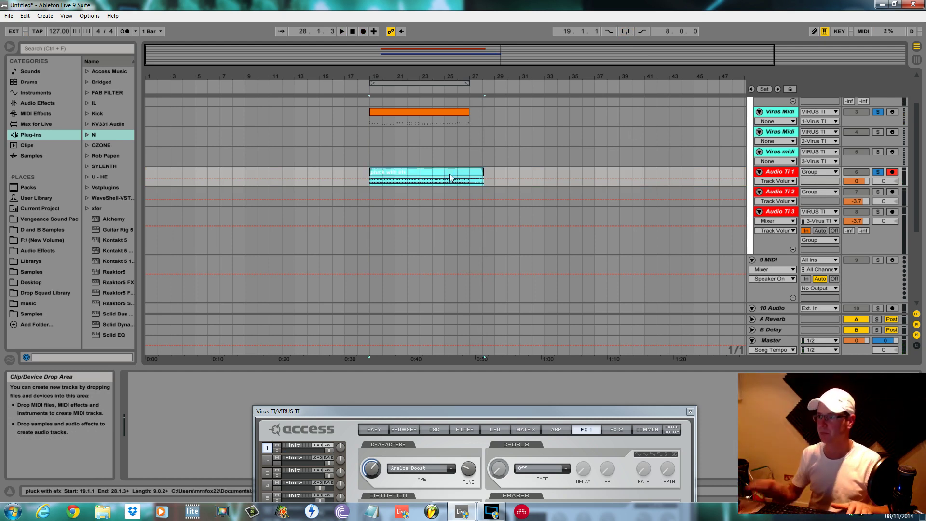
Move the "pluck with efx" clip from Audio Ti 1 to the 9 MIDI track, starting at bar 19.
key(Delete)
scroll(472, 213, down, 3)
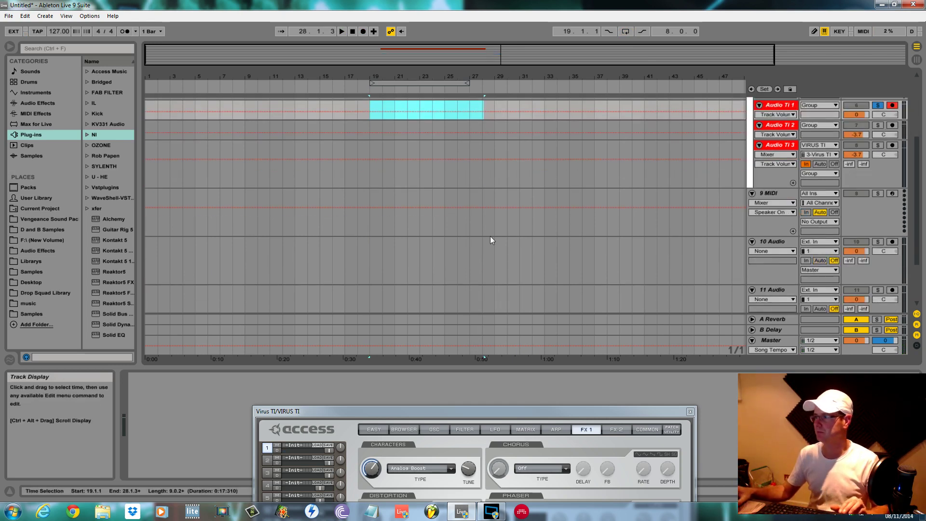
click(365, 198)
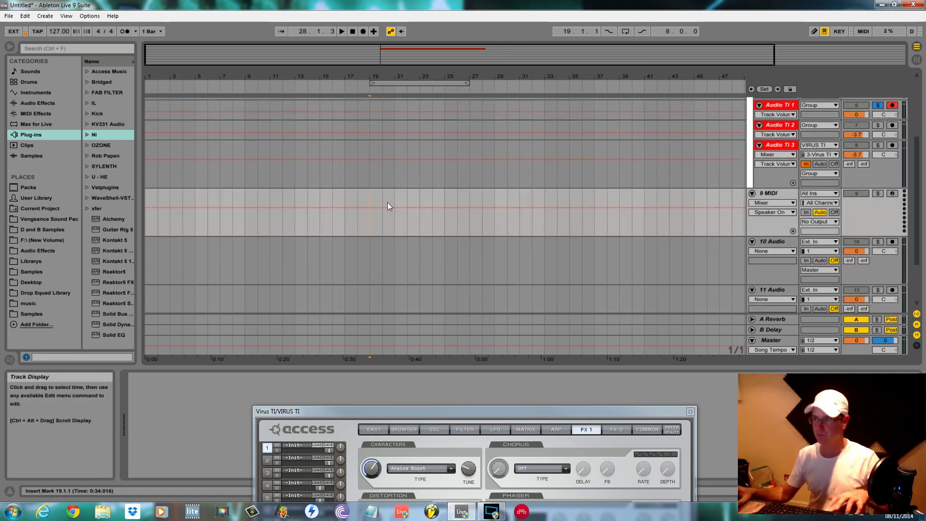
key(ctrl+v)
Rename the track that now holds the moved clip as "pluck efx".
click(764, 195)
key(ctrl+r)
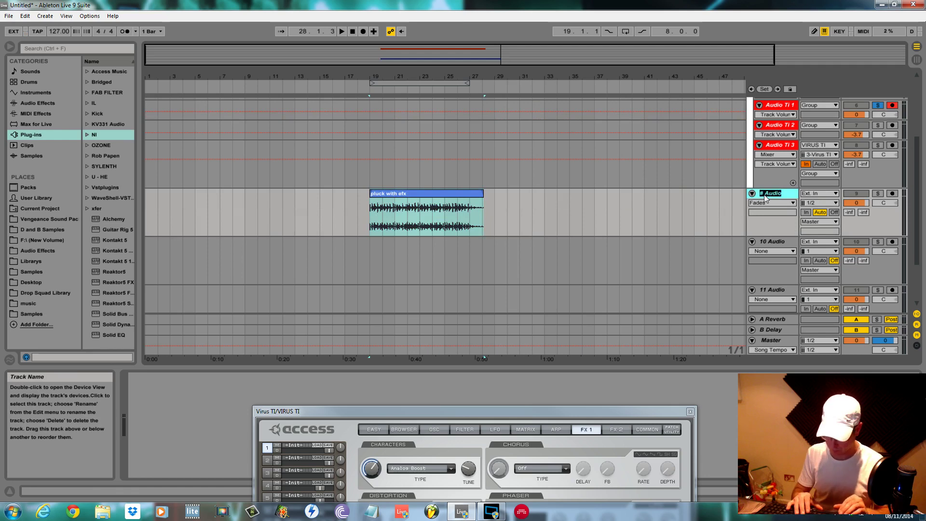
text(pluck efx)
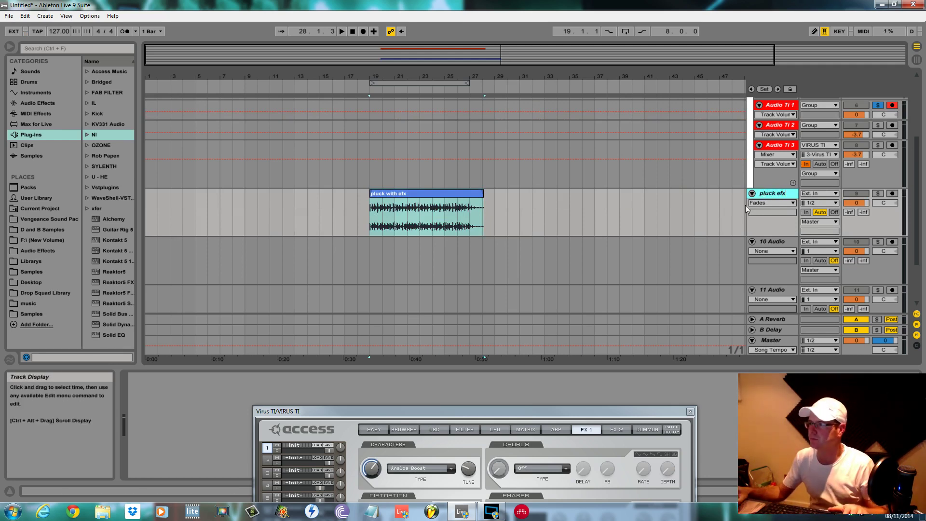
Rename the patch in part 1 of Virus TI as "pluck efx" and save it to the My Patches.mid personal library.
scroll(473, 176, up, 5)
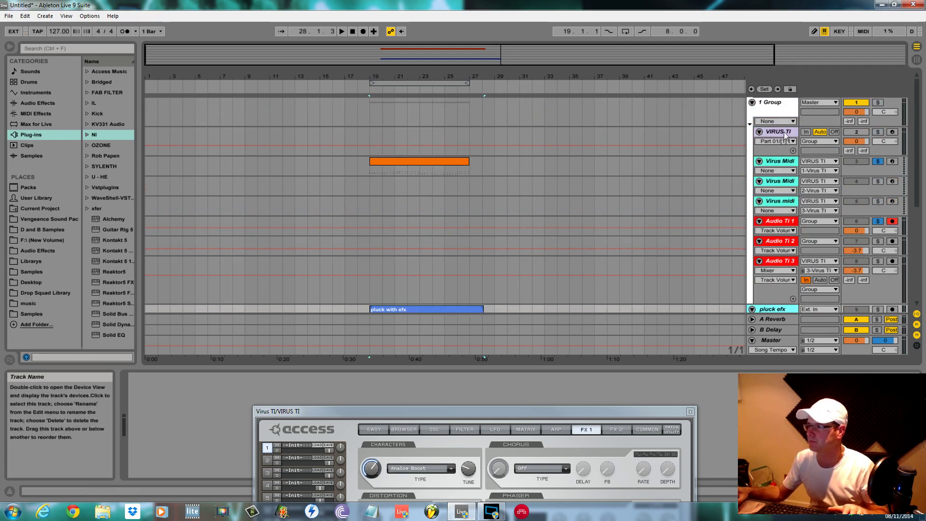
drag(551, 414, 604, 164)
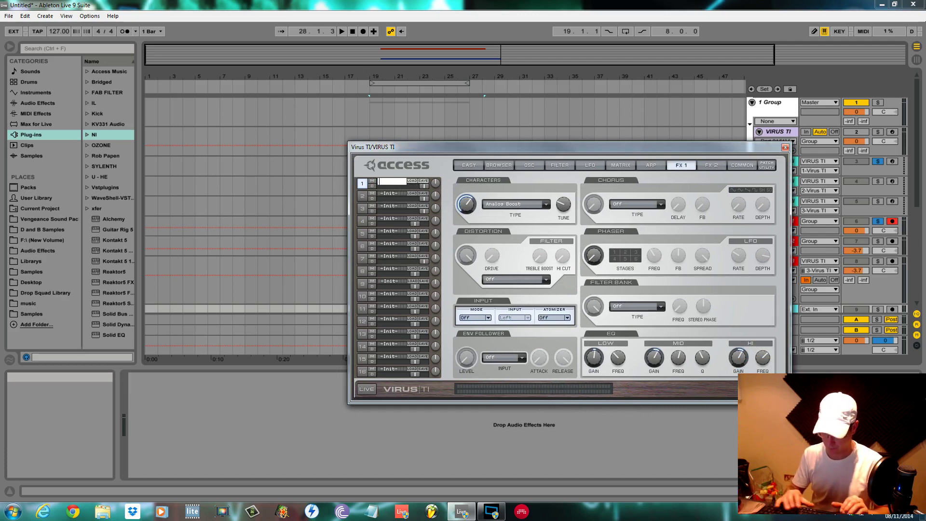
text(luck efx)
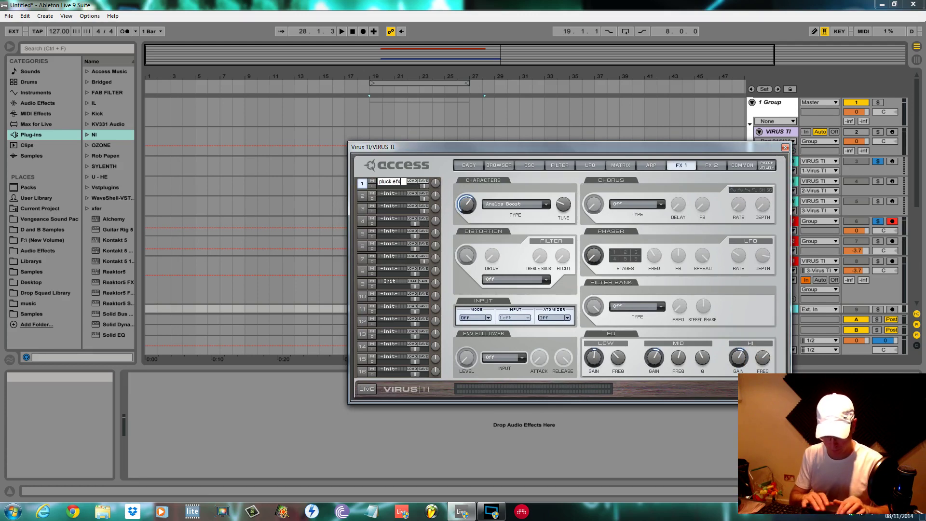
click(421, 182)
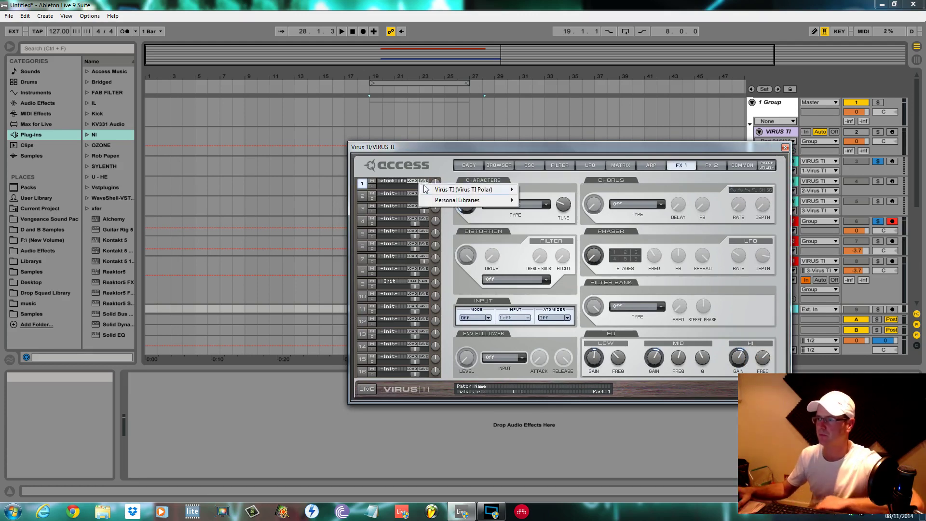
mouse_move(457, 204)
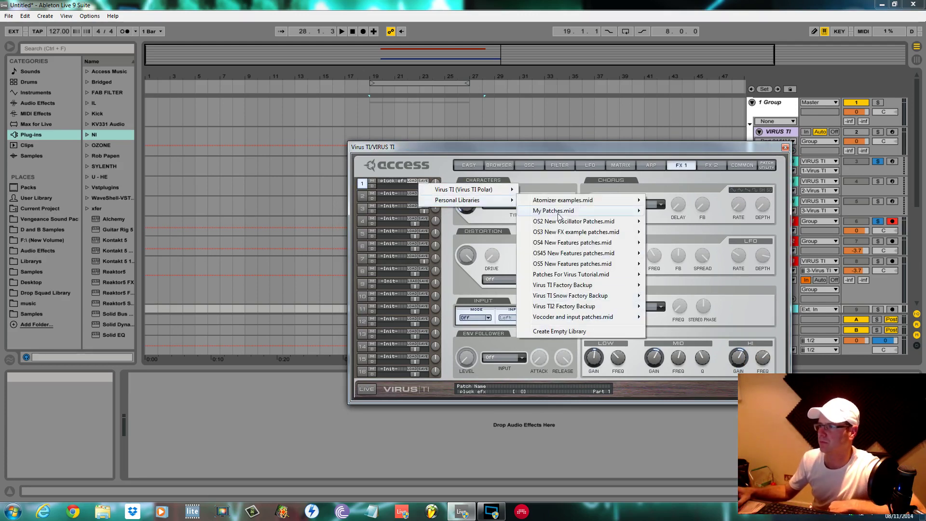
mouse_move(558, 212)
mouse_move(655, 517)
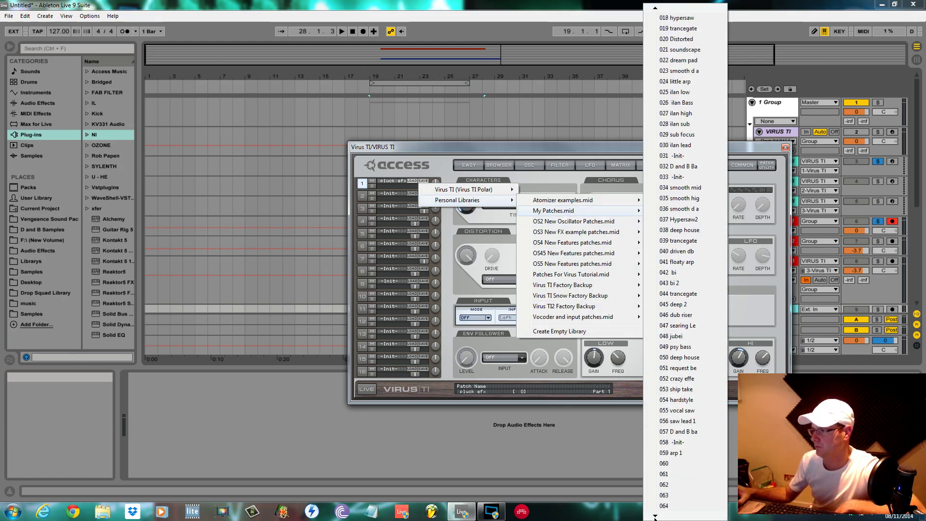
click(669, 422)
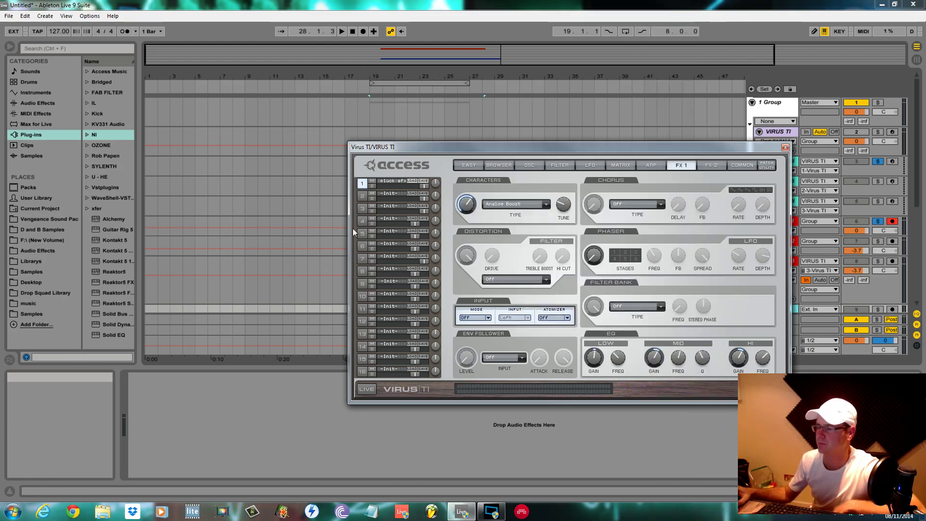
Start playback from bar 19 and reopen the Virus TI editor from its track.
key(space)
click(785, 147)
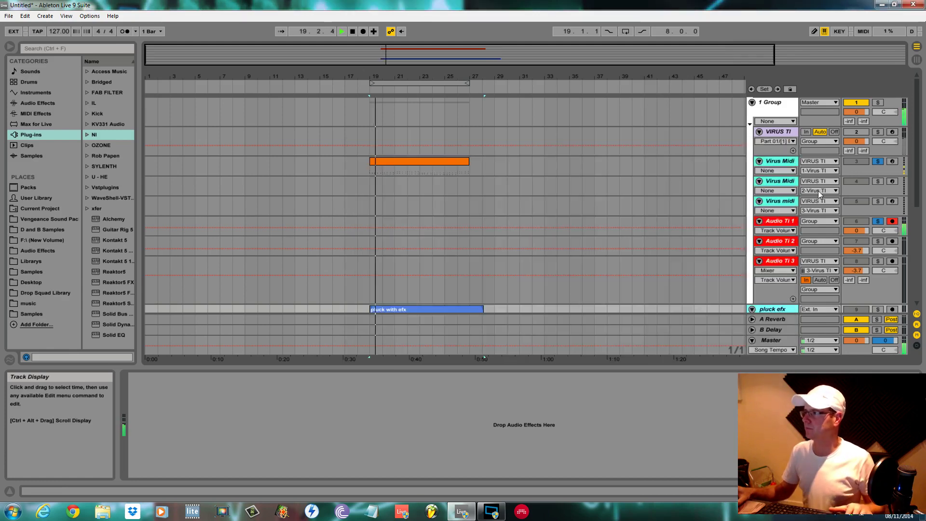
click(713, 128)
click(211, 376)
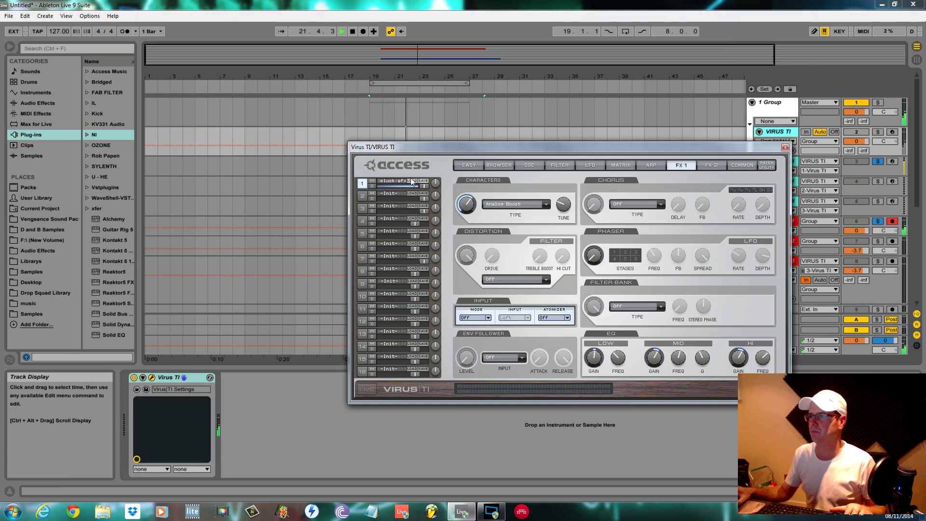
Switch off the patch's delay and reverb sends and raise the filter envelope's attack slightly.
click(708, 165)
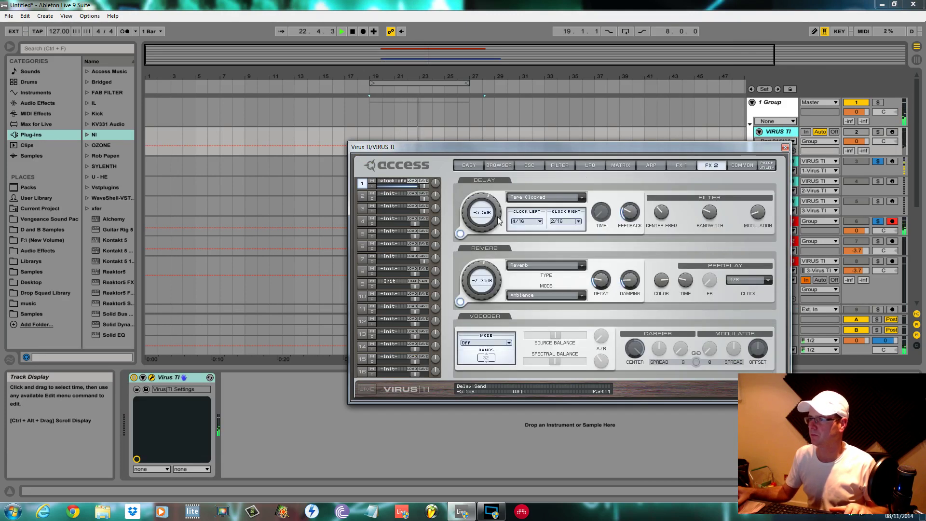
click(456, 235)
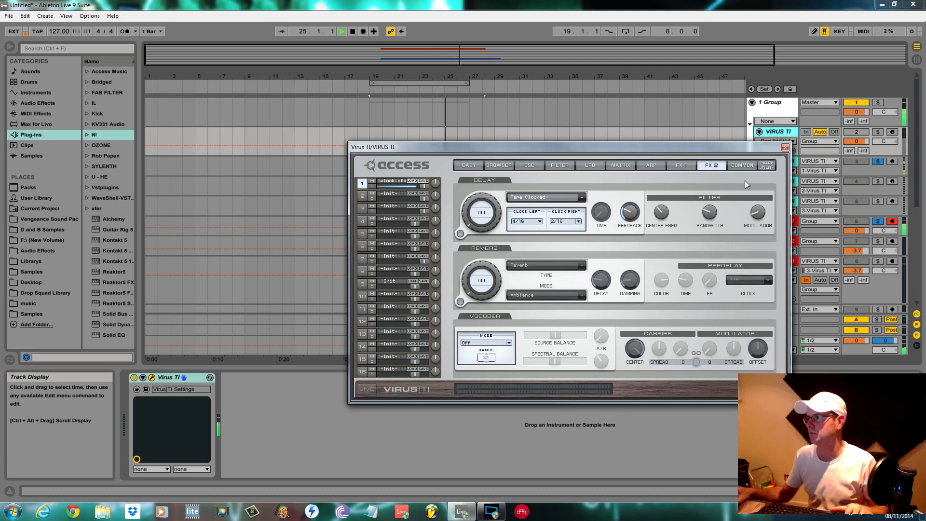
click(560, 164)
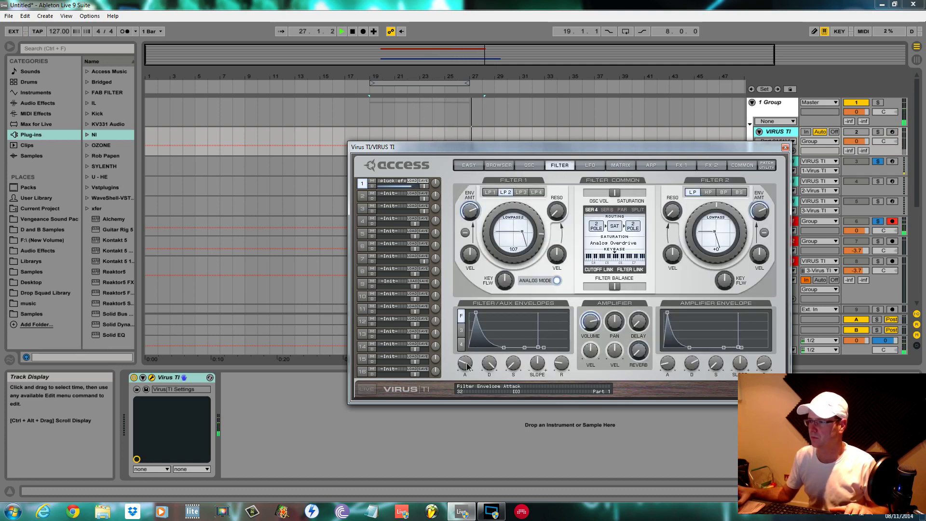
drag(467, 367, 466, 357)
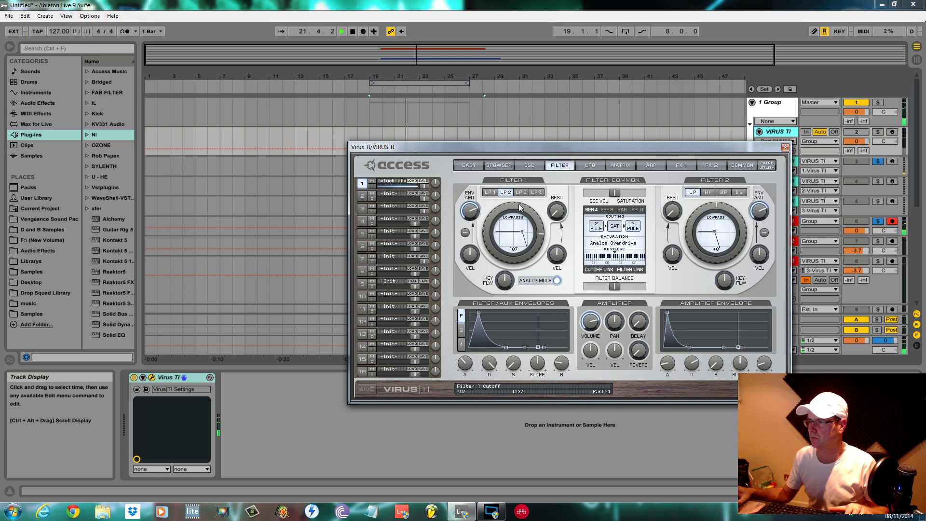
Raise the semitone tuning of Oscillators 2 and 3 and try Oscillator 1 at +12 semitones during playback.
click(533, 165)
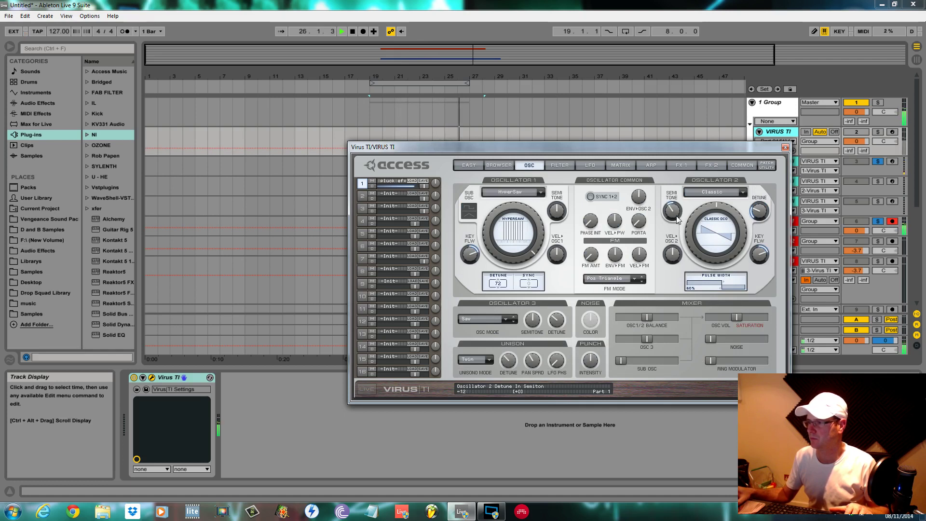
drag(677, 220, 679, 198)
key(space)
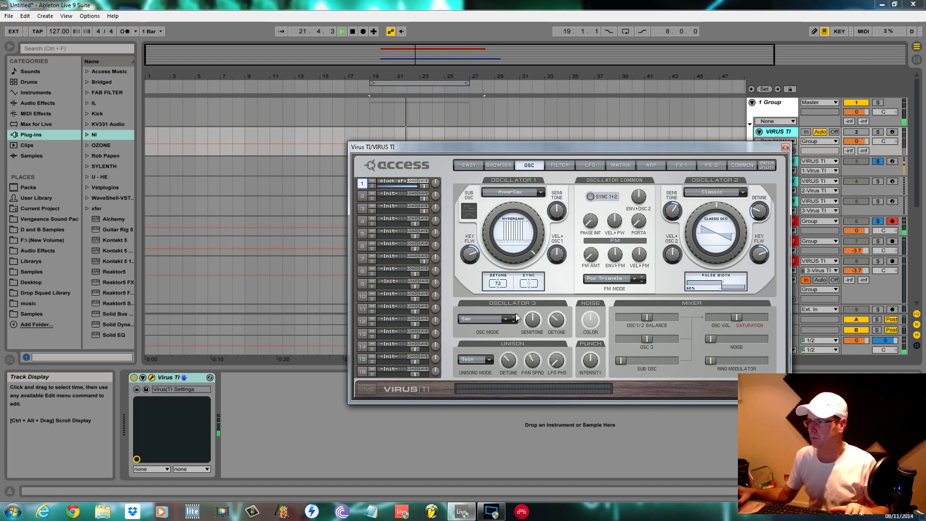
drag(529, 323, 533, 314)
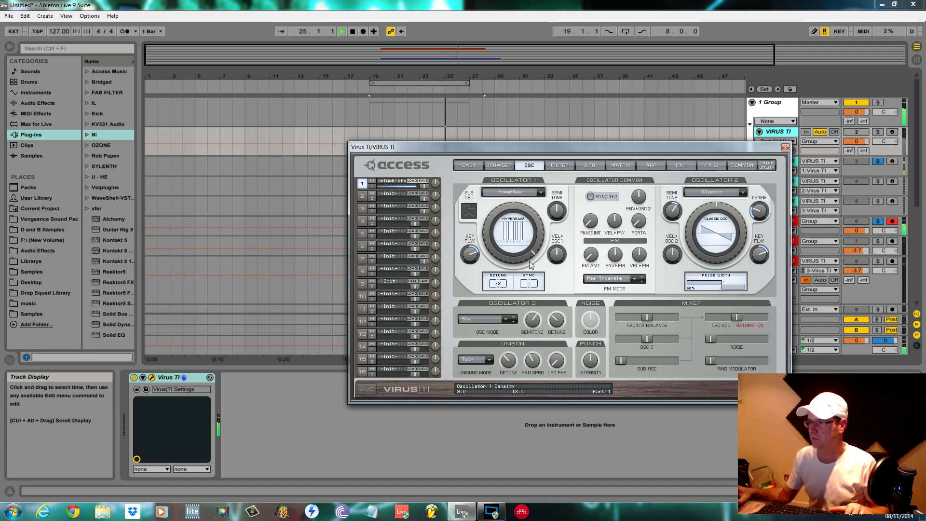
drag(555, 214, 557, 210)
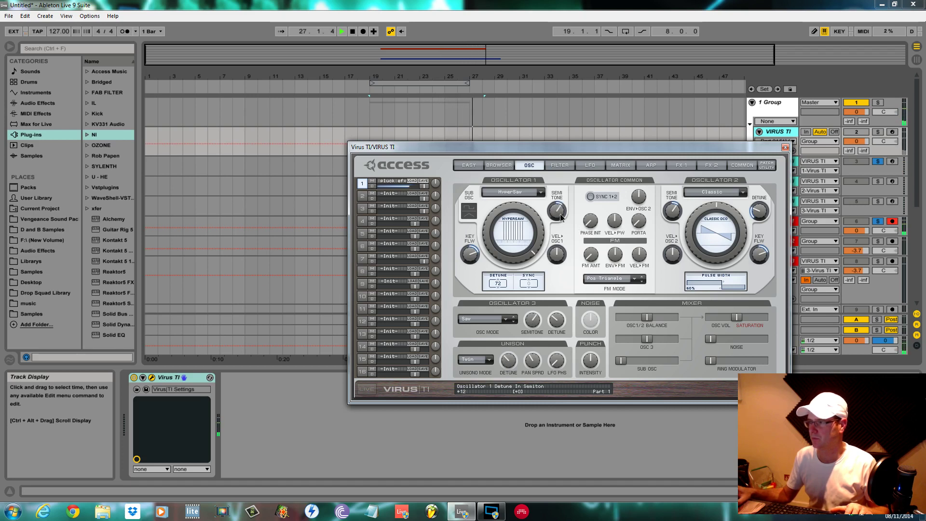
key(space)
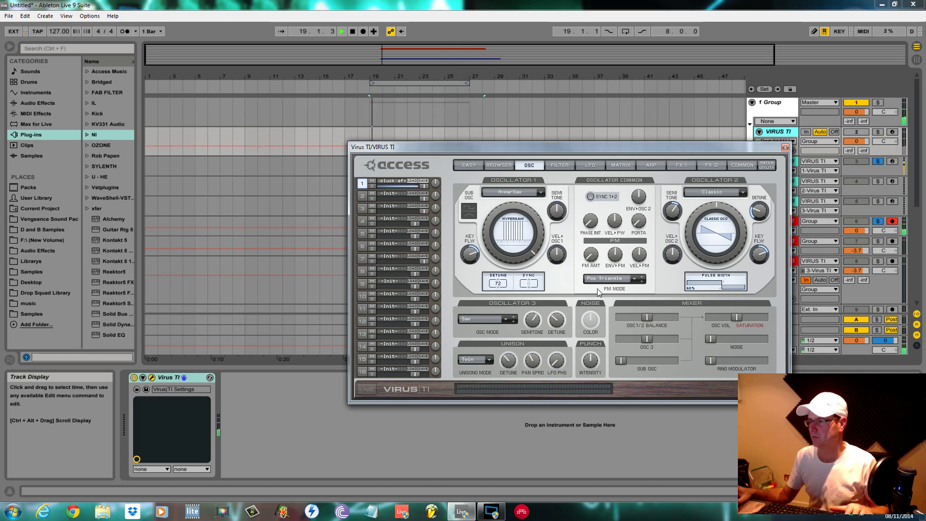
Uncover the arrangement and record the dry high pluck onto Audio Ti 1 from bar 19 to the end of bar 27.
drag(603, 143, 601, 439)
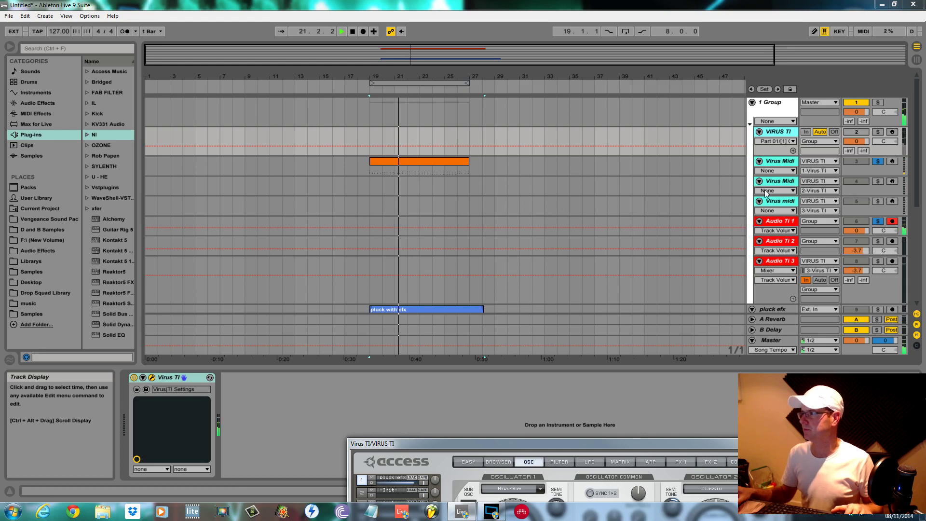
click(380, 227)
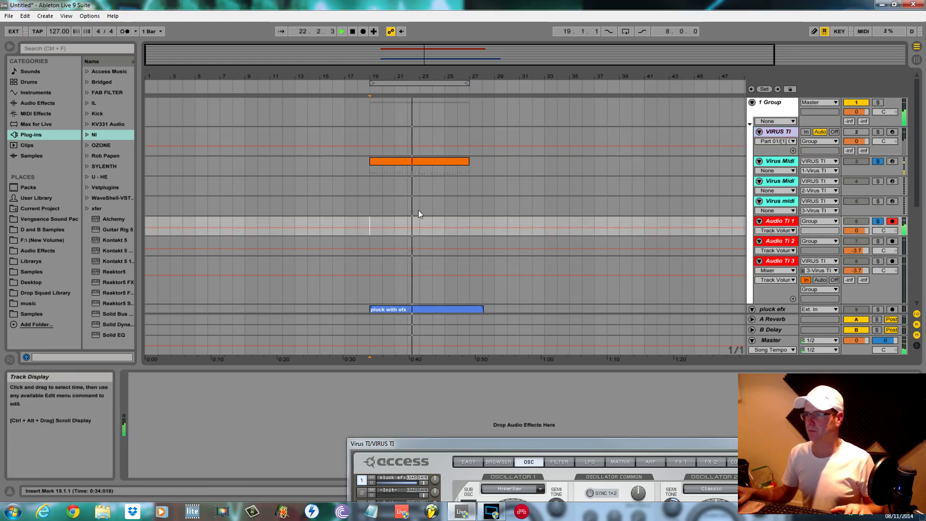
click(364, 32)
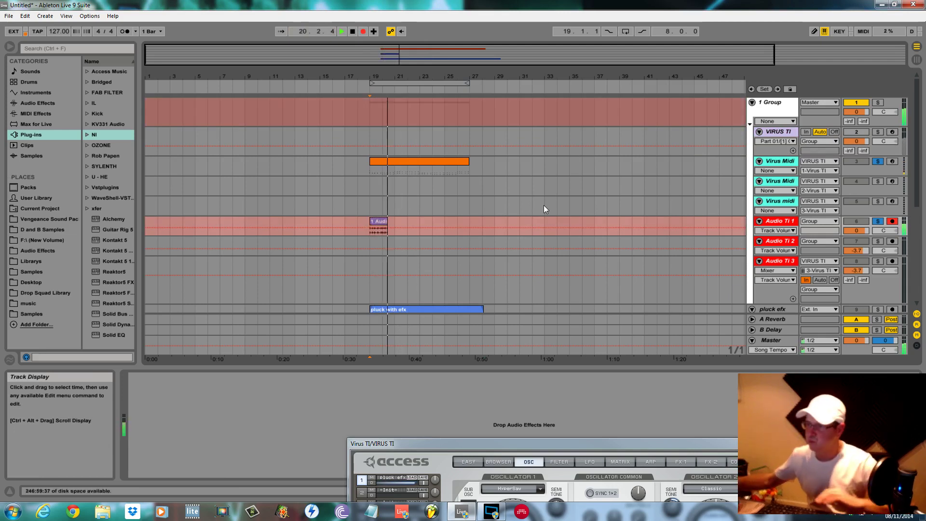
scroll(546, 209, down, 2)
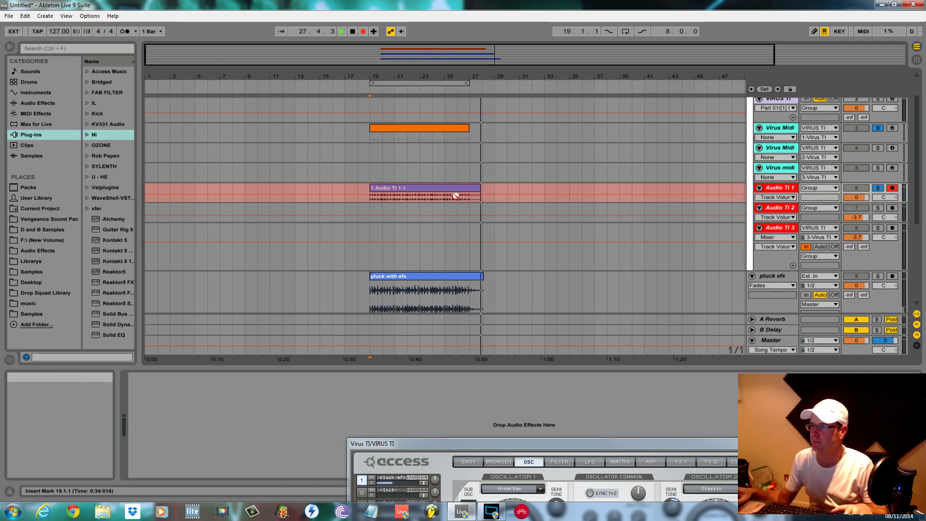
key(space)
Move the new recording from Audio Ti 1 to the 10 Audio track and rename the clip as "High pluck".
scroll(441, 204, up, 2)
scroll(442, 204, down, 3)
drag(459, 153, 457, 301)
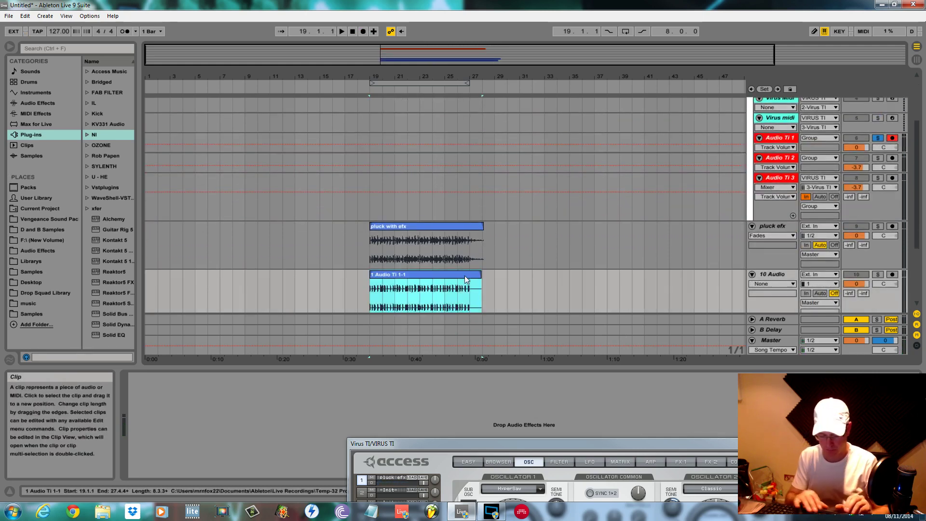
key(ctrl+r)
text(High p)
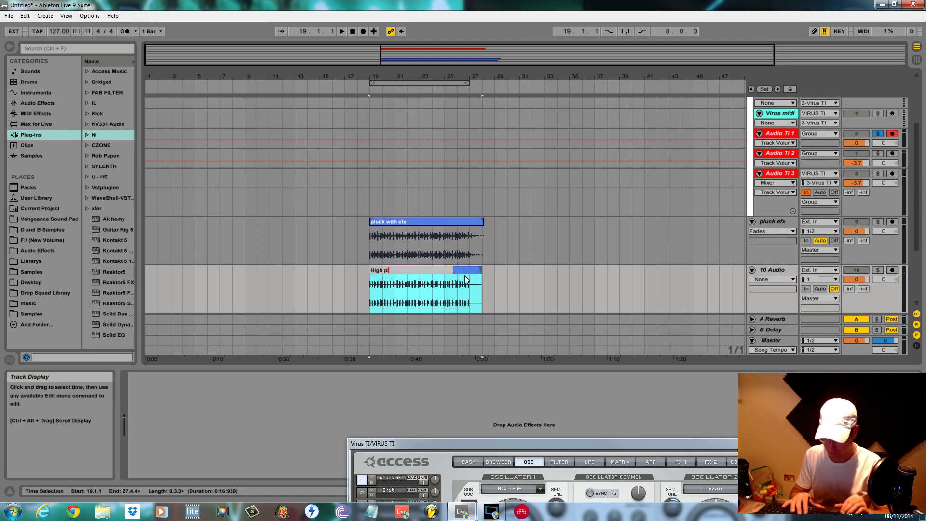
text(luck)
key(Return)
Clear the solos on the Virus Midi and Audio Ti 1 tracks and play the two recorded clips together.
key(space)
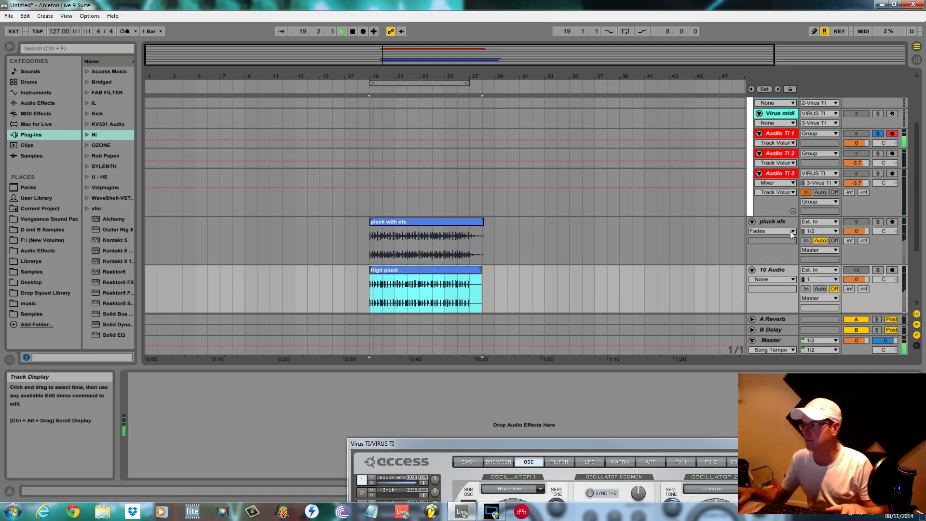
scroll(879, 134, up, 3)
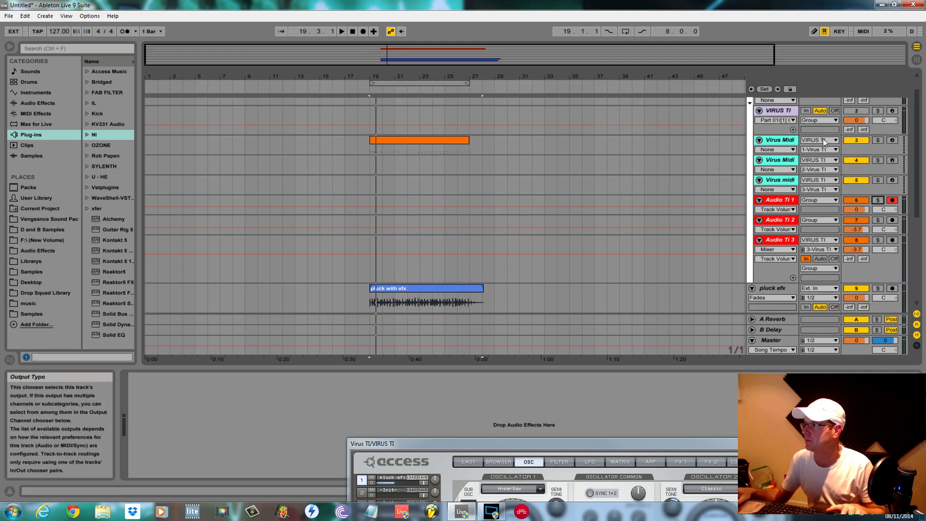
scroll(582, 276, down, 4)
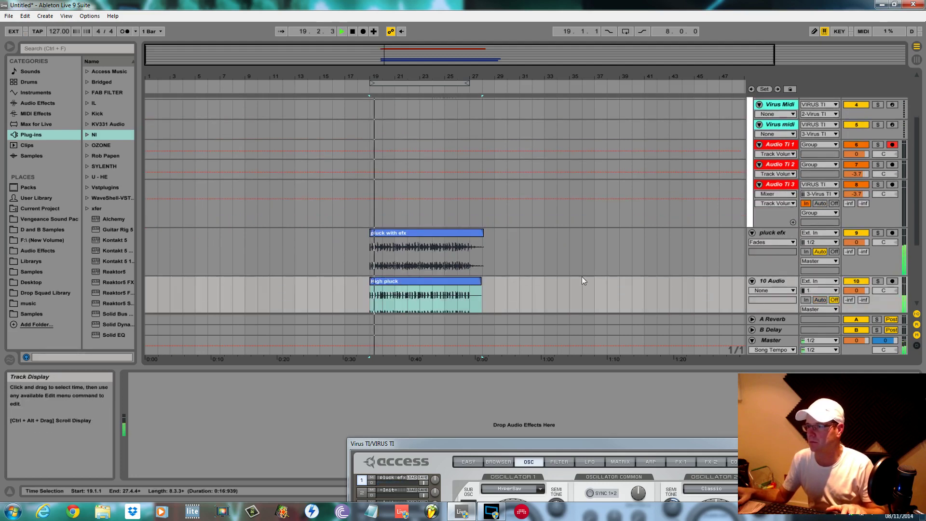
scroll(697, 276, down, 1)
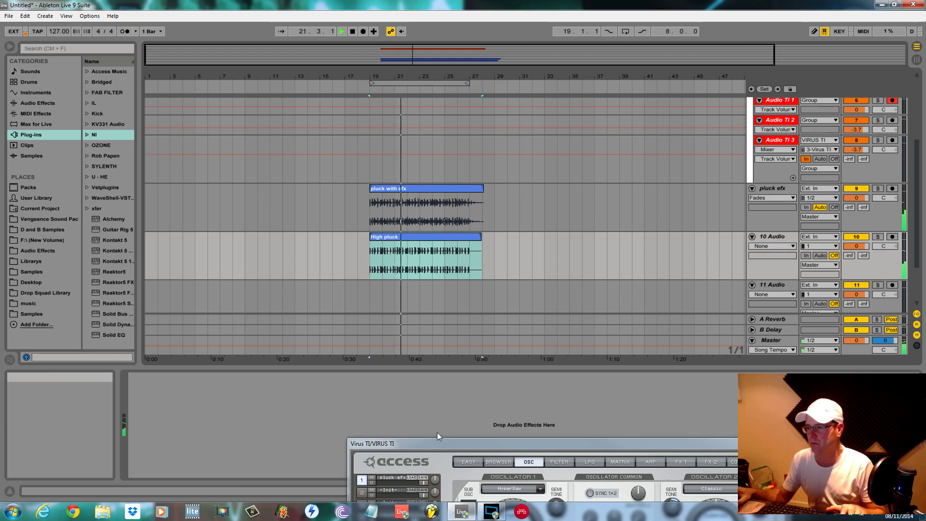
Widen the browser and add an EQ Eight audio effect to the 10 Audio track.
drag(437, 441, 436, 401)
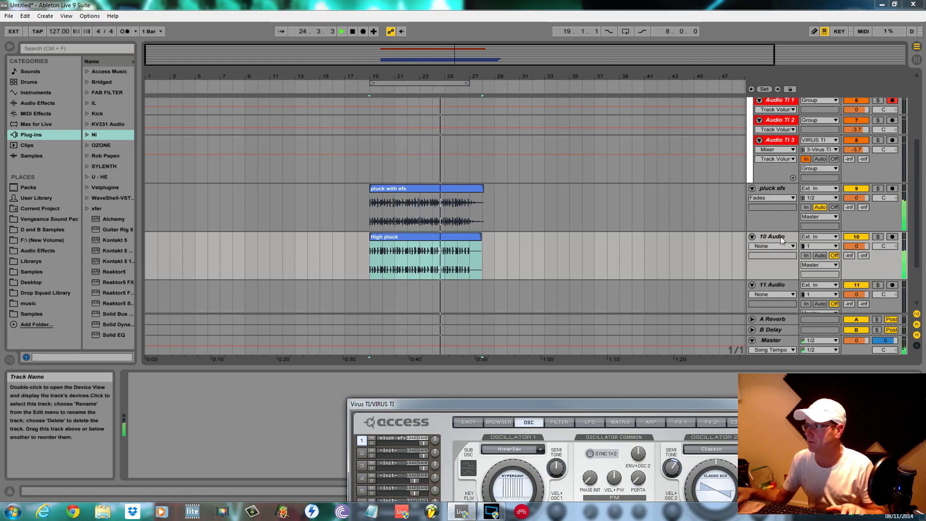
click(37, 103)
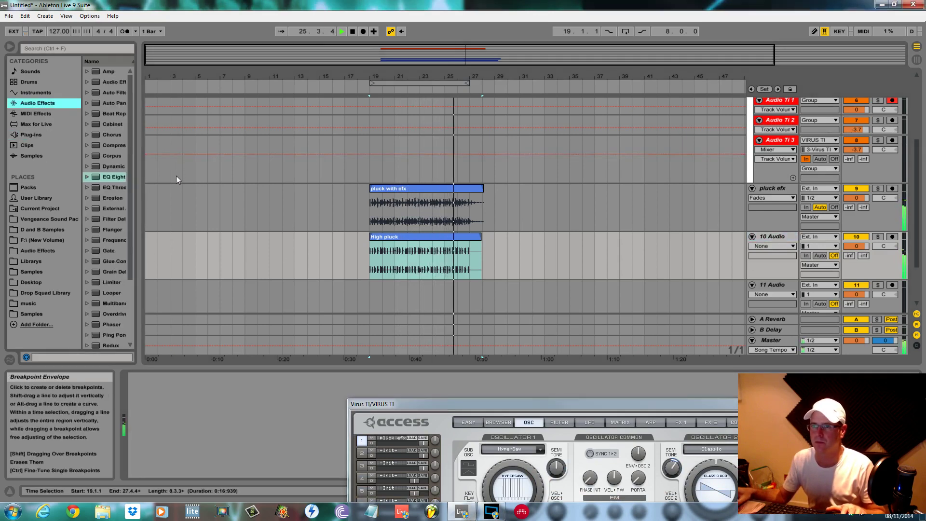
drag(137, 180, 223, 180)
double_click(117, 177)
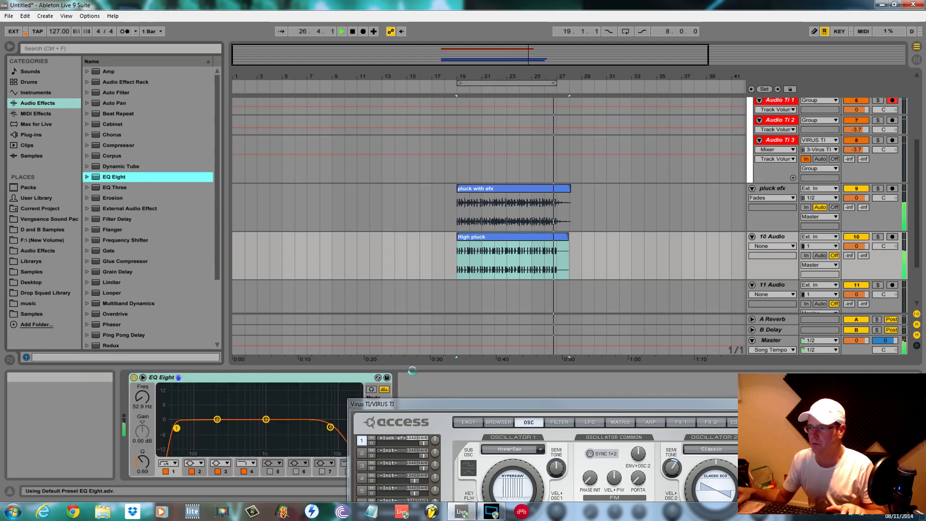
Solo the 10 Audio track, move the Virus TI window aside, and add an EQ Eight to the soloed pluck efx track.
click(877, 237)
drag(584, 405, 886, 494)
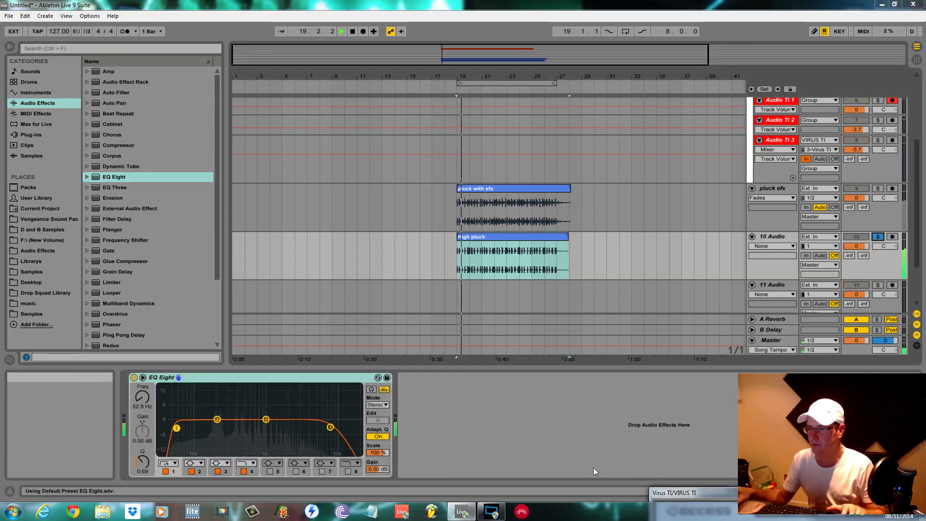
click(877, 188)
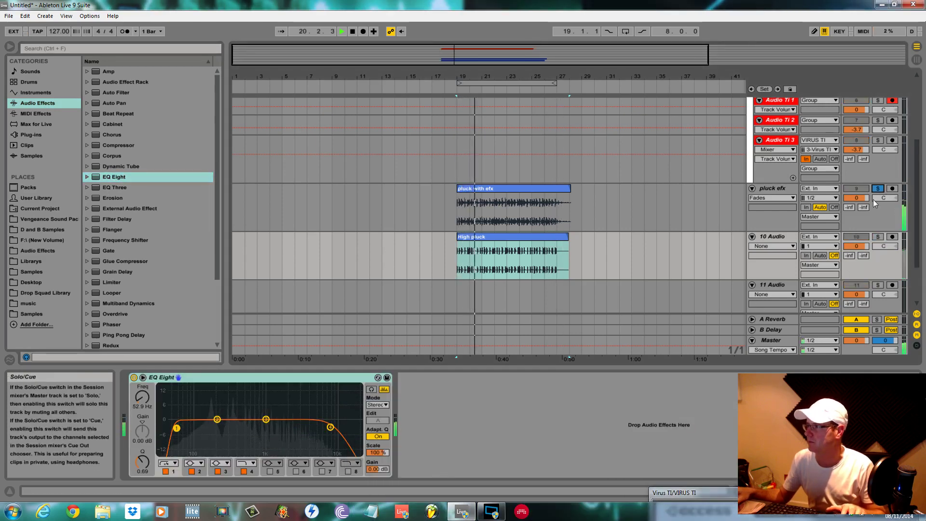
click(787, 189)
double_click(117, 176)
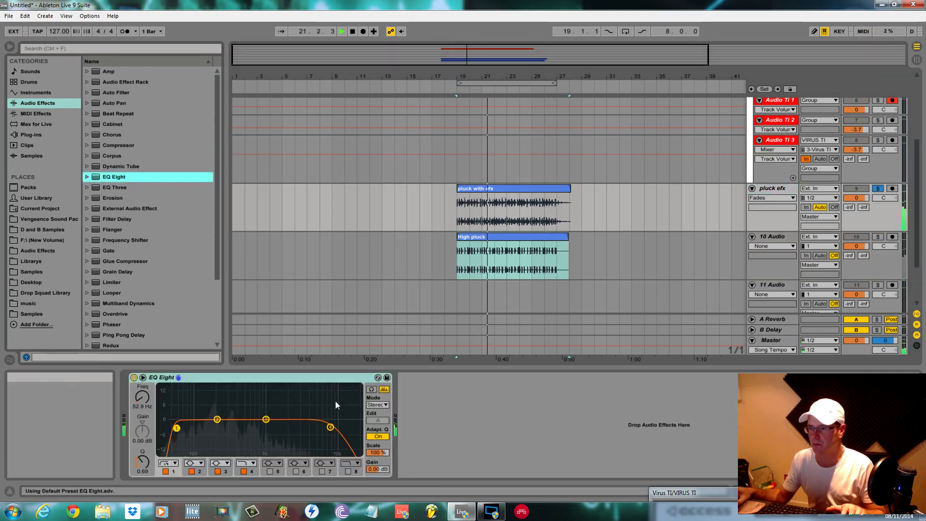
On the pluck efx EQ Eight, disable band 4, make band 3 a boosted high shelf, and raise the band 1 low cut to about 110 Hz.
click(244, 470)
drag(266, 420, 249, 415)
click(221, 462)
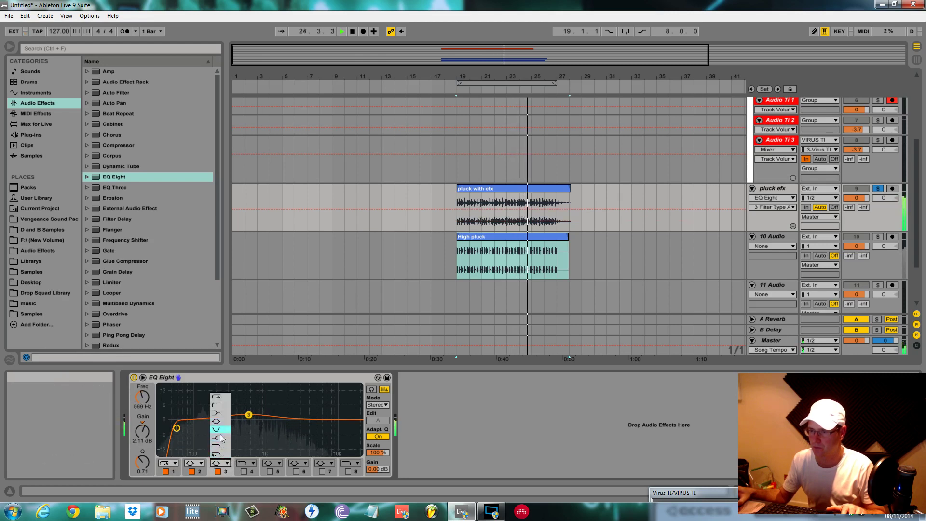
click(221, 440)
drag(248, 414, 234, 411)
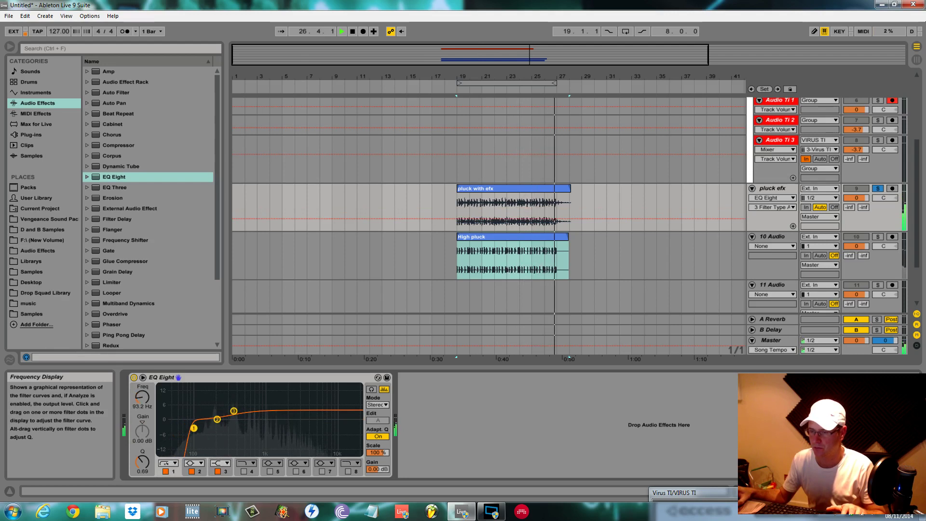
mouse_move(194, 427)
mouse_down()
mouse_move(182, 428)
mouse_move(192, 429)
mouse_up()
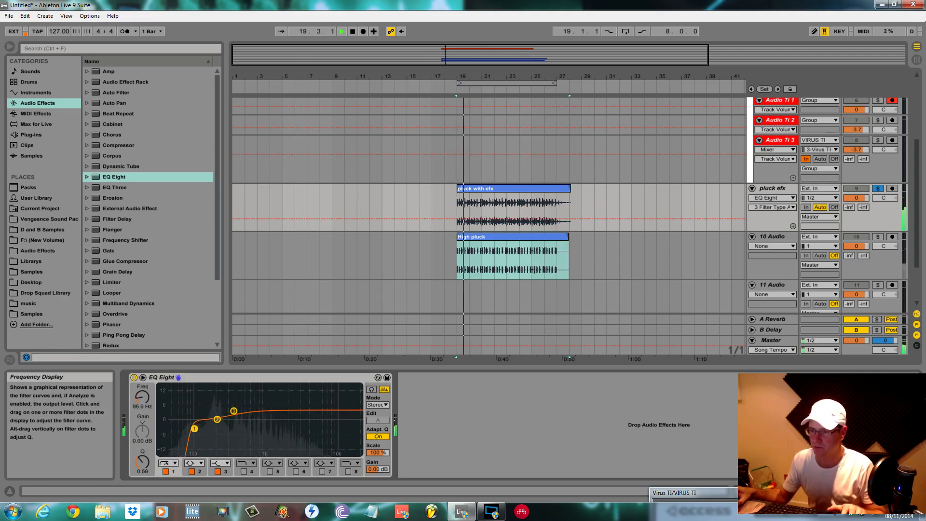
Solo 10 Audio and add a second EQ Eight there with band 4 disabled and the band 1 low cut at about 114 Hz.
click(877, 237)
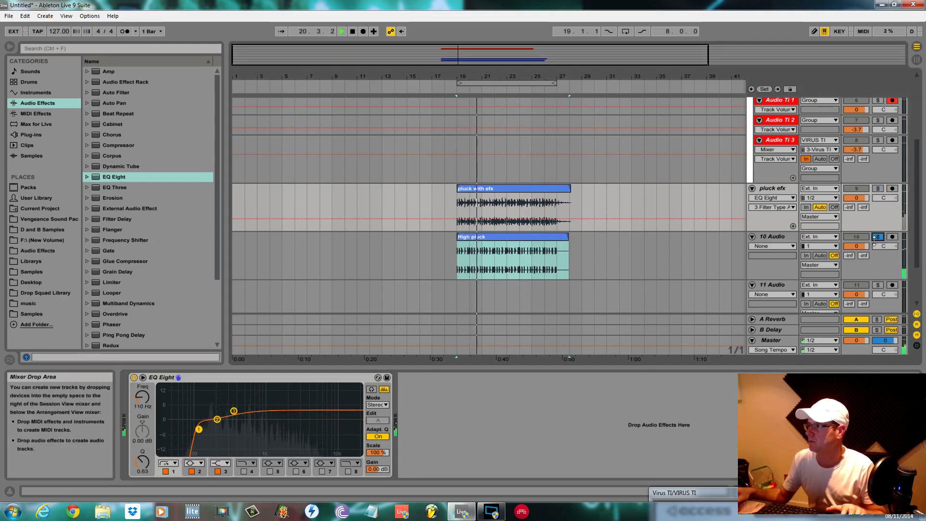
click(778, 236)
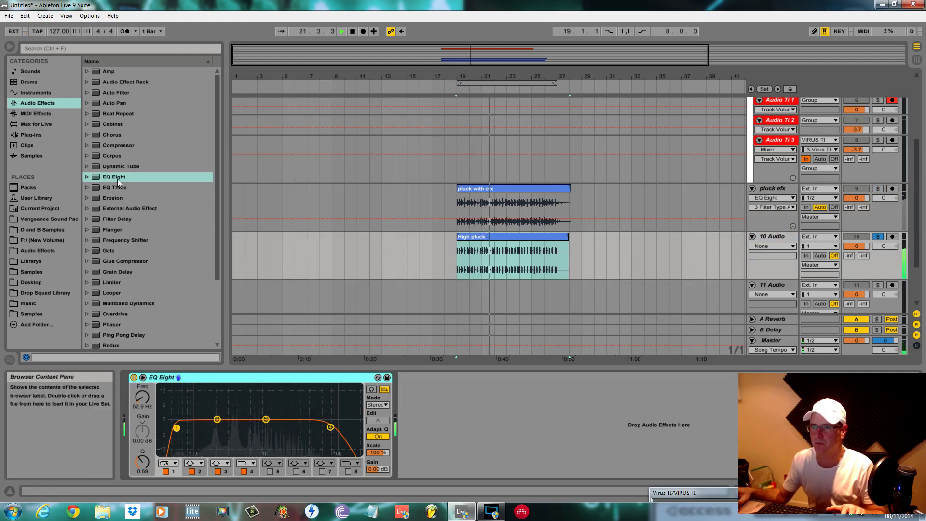
drag(117, 177, 300, 245)
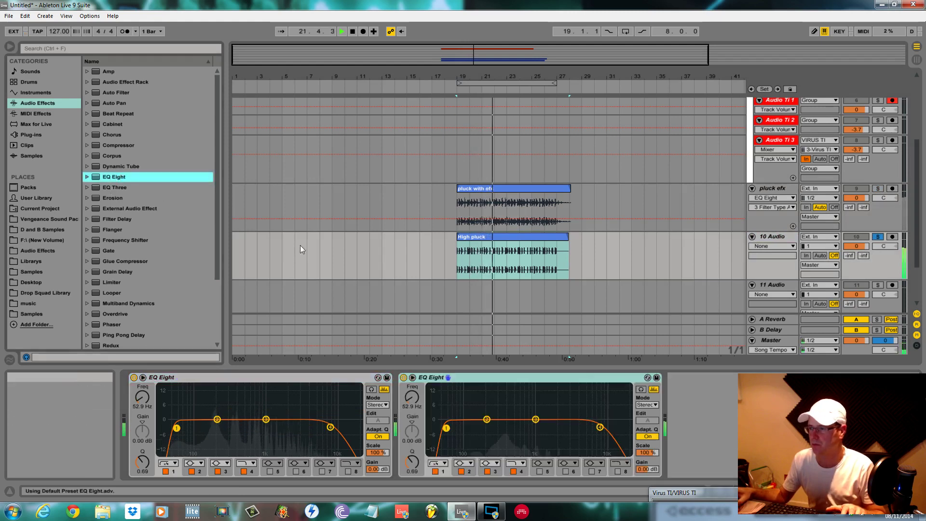
click(599, 427)
click(513, 471)
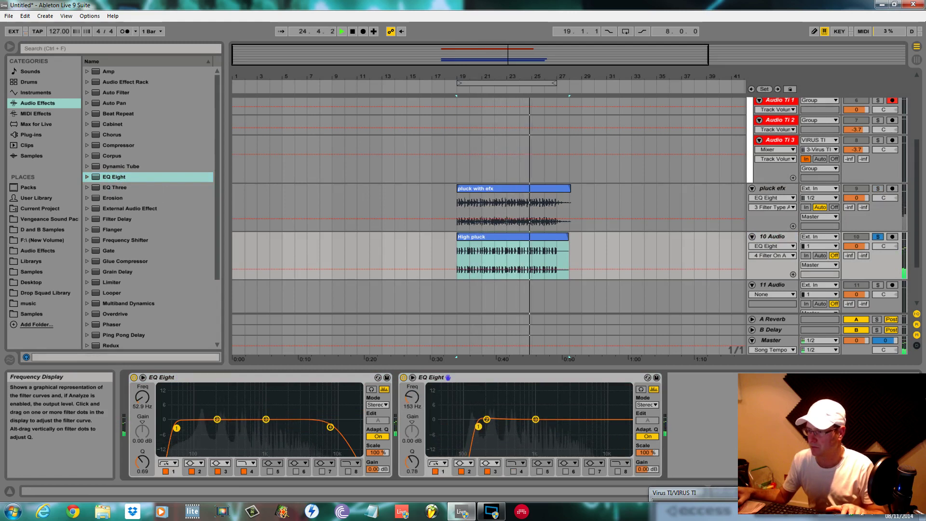
drag(440, 427, 469, 427)
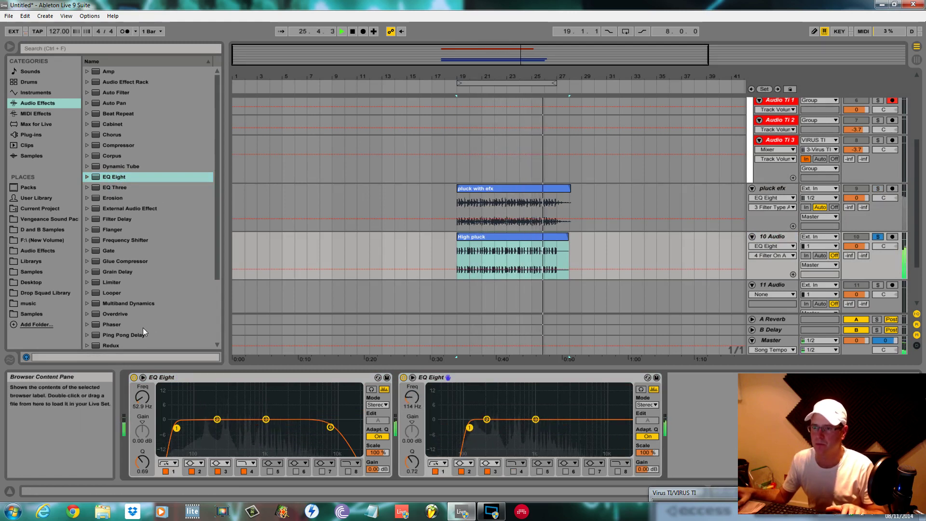
Add a Reverb to the 10 Audio track and swap its input high cut for a low cut at about 2.53 kHz.
scroll(142, 325, down, 1)
scroll(130, 319, down, 2)
double_click(120, 303)
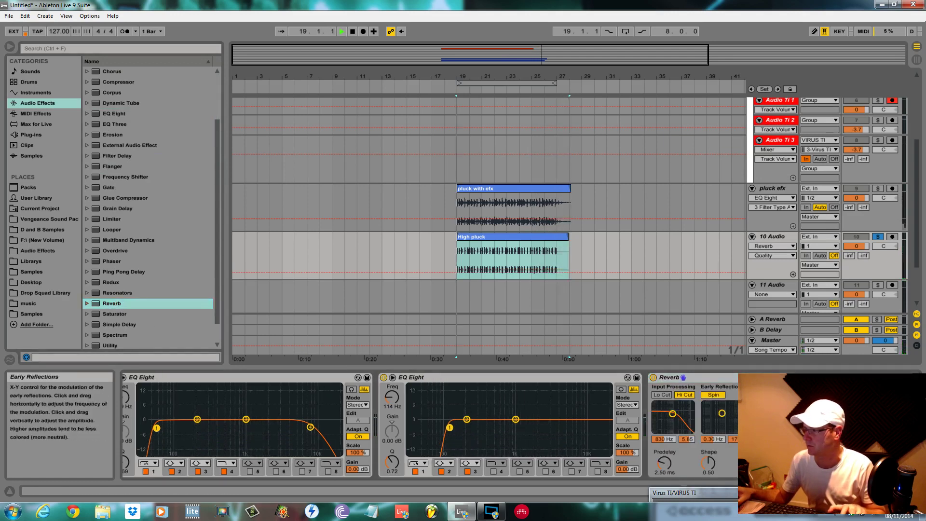
click(684, 394)
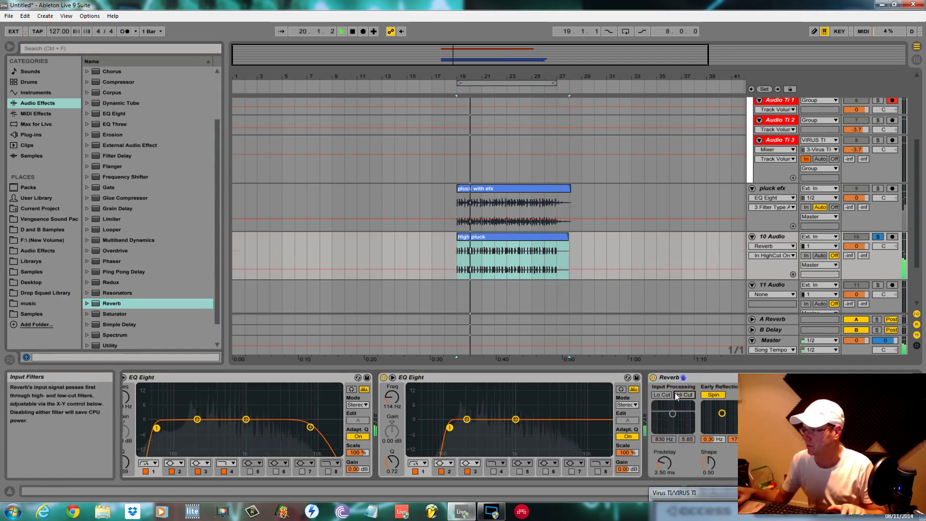
click(663, 394)
mouse_move(673, 414)
mouse_down()
mouse_move(686, 417)
mouse_move(679, 413)
mouse_up()
Turn off the reverb's Spin, toggle its diffusion low and high shelves, and restart playback.
click(714, 394)
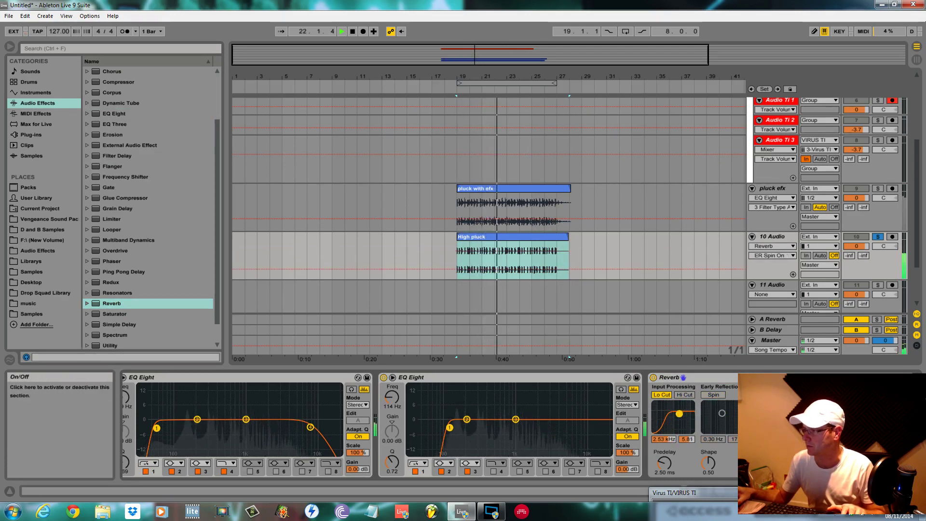
click(845, 395)
click(816, 394)
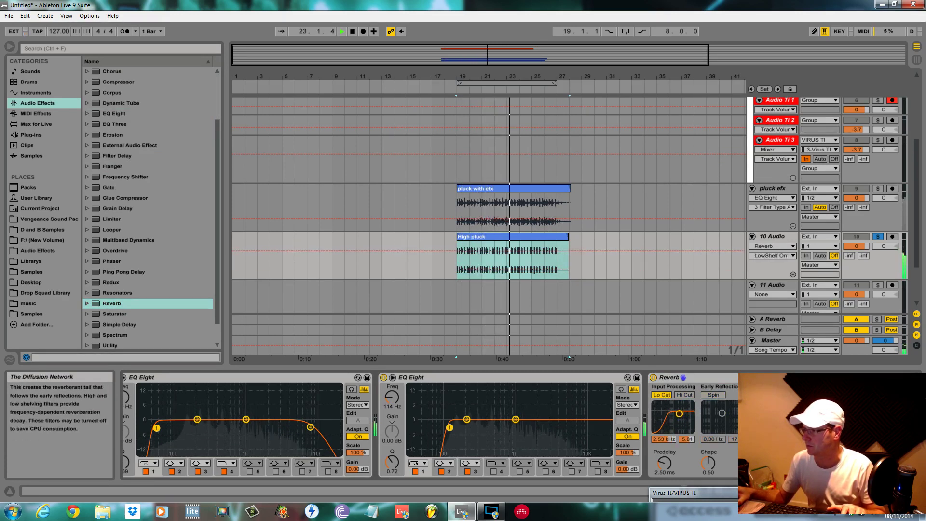
click(793, 394)
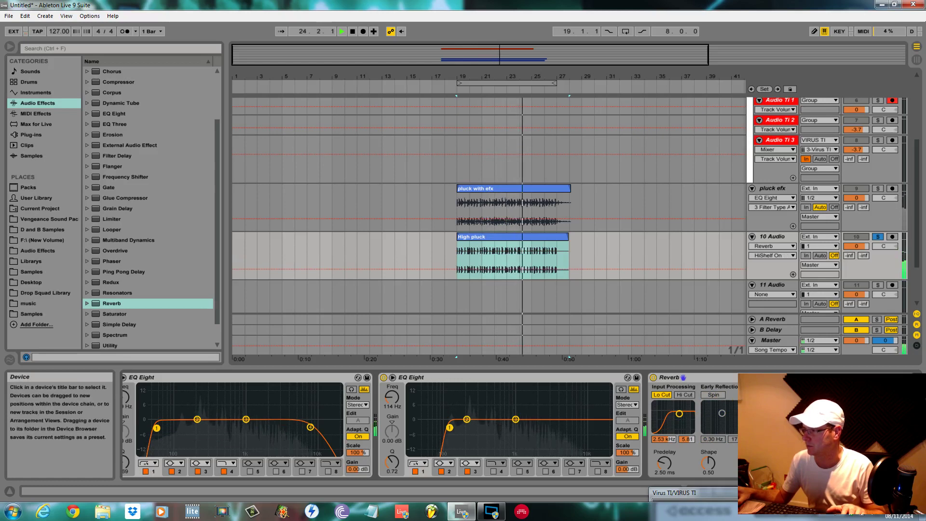
key(space)
key(space)
Adjust the reverb's decay time, size, dry/wet, density and stereo image, with Shape at 0.58 and Predelay at 0.50 ms.
drag(796, 463, 795, 455)
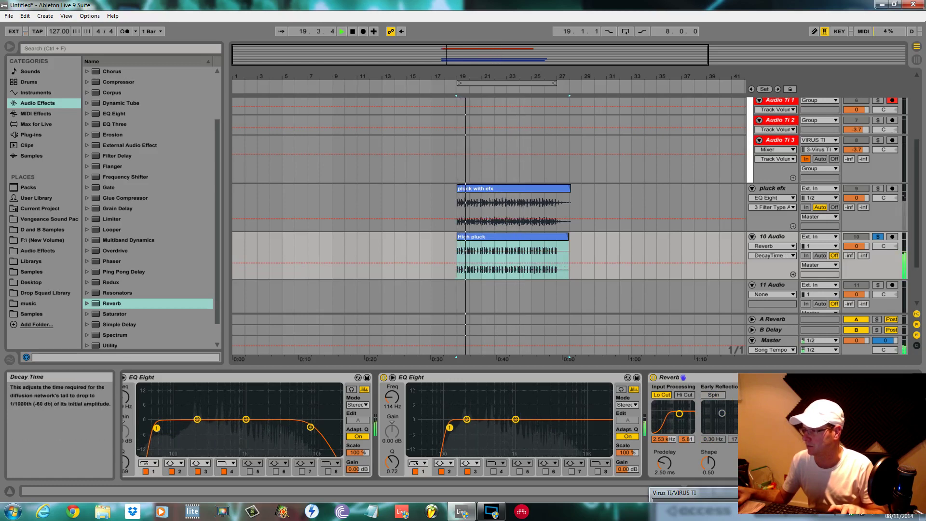
click(762, 425)
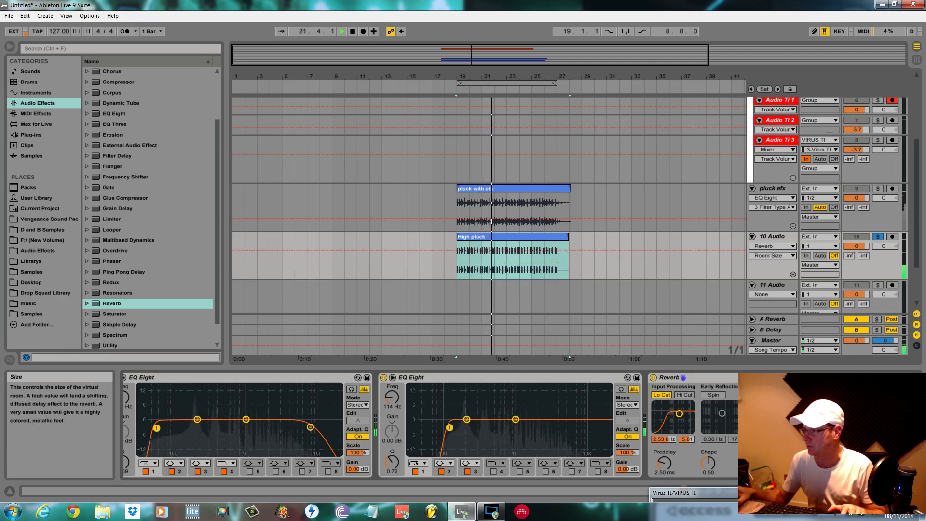
click(897, 462)
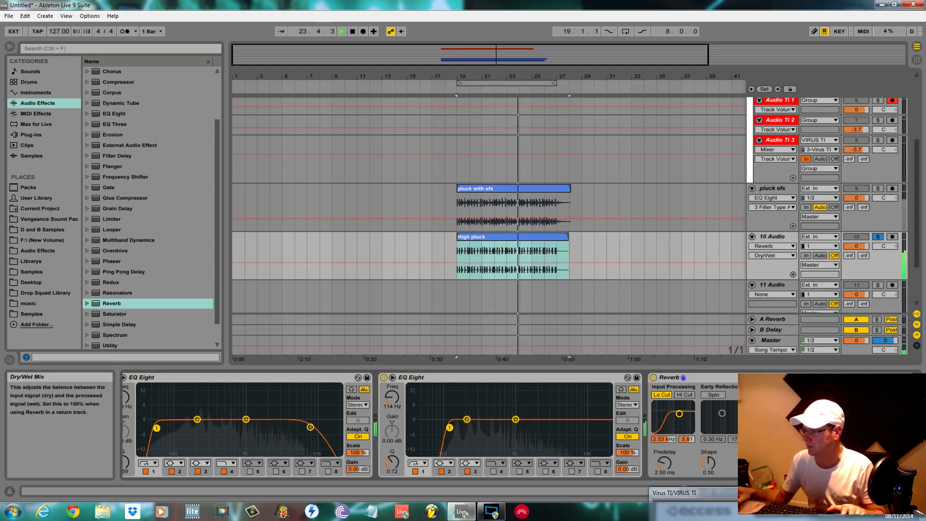
click(841, 463)
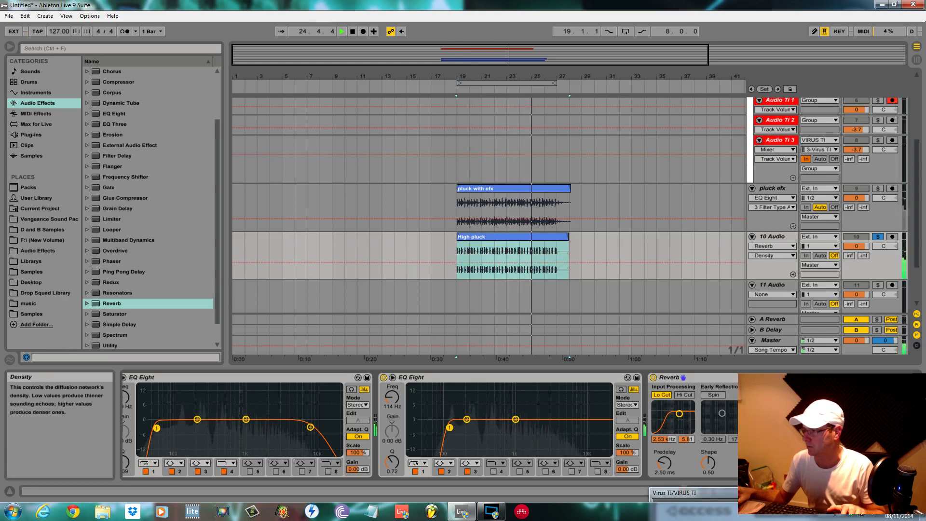
click(751, 463)
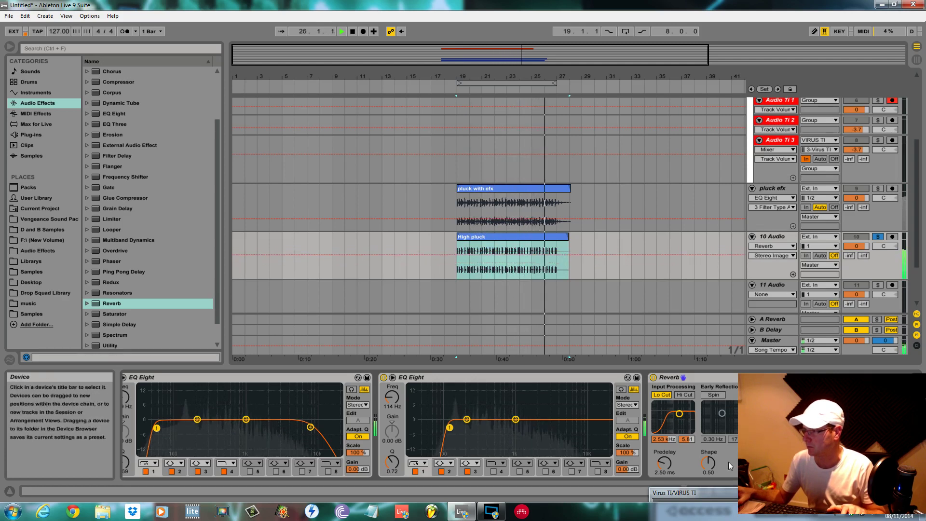
drag(708, 463, 665, 486)
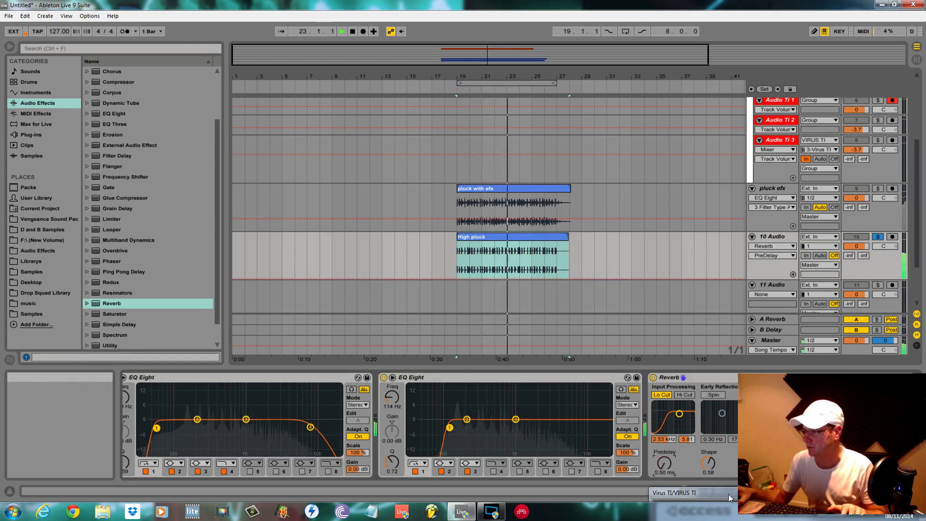
Solo pluck efx and 10 Audio together to hear both processed clips, and close the Virus TI window.
drag(723, 493, 316, 306)
click(877, 188)
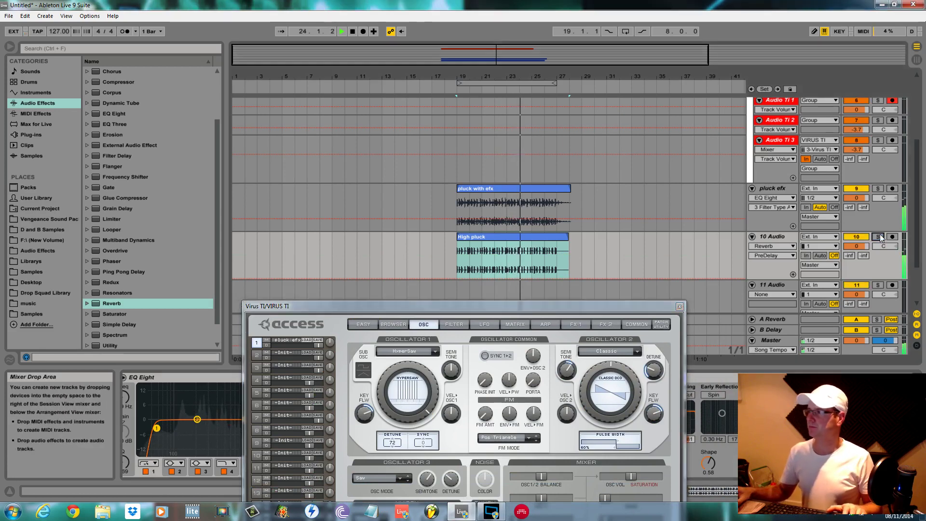
ctrl+click(877, 236)
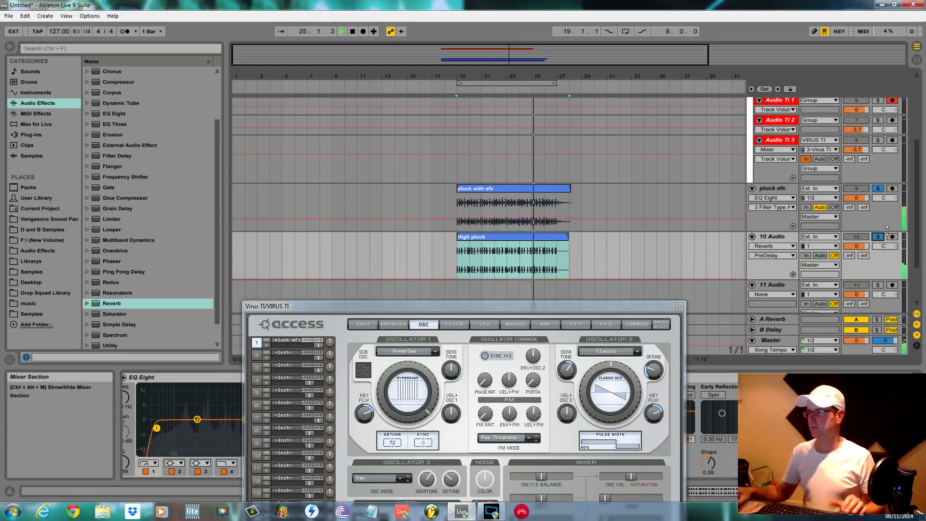
click(679, 306)
scroll(675, 296, up, 5)
key(space)
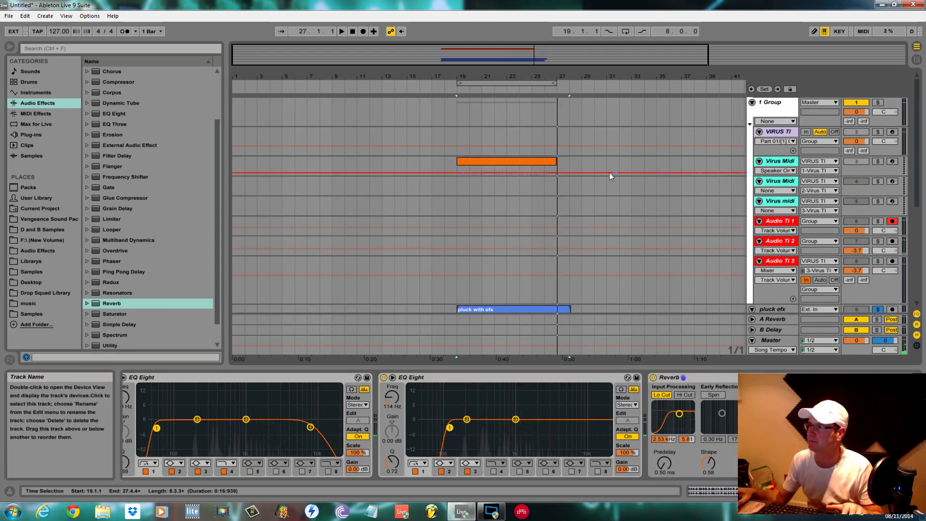
Duplicate the MIDI clip onto the second Virus Midi track, clear the solos, and mute the first Virus Midi track.
drag(510, 161, 508, 187)
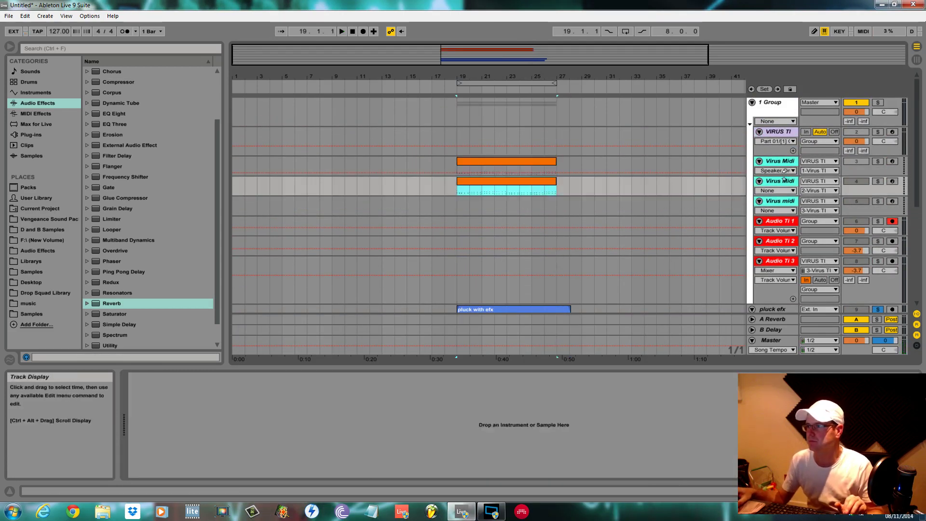
click(780, 131)
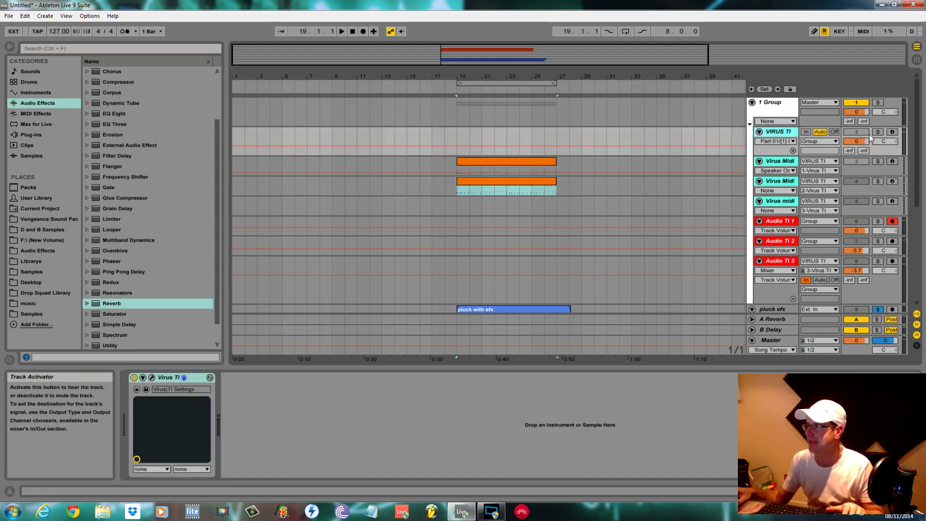
click(878, 161)
click(879, 161)
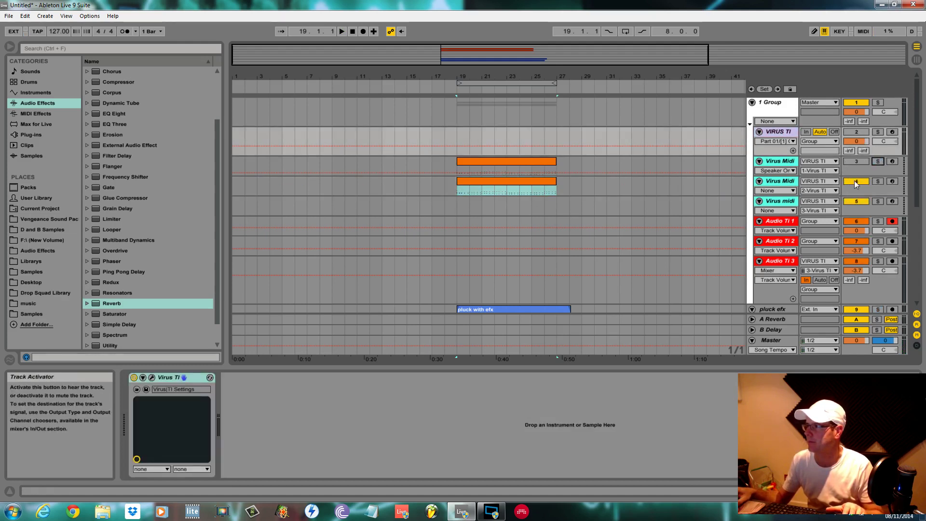
Show the Virus TI plug-in and move it aside, and open the duplicated MIDI clip in an enlarged note editor.
key(space)
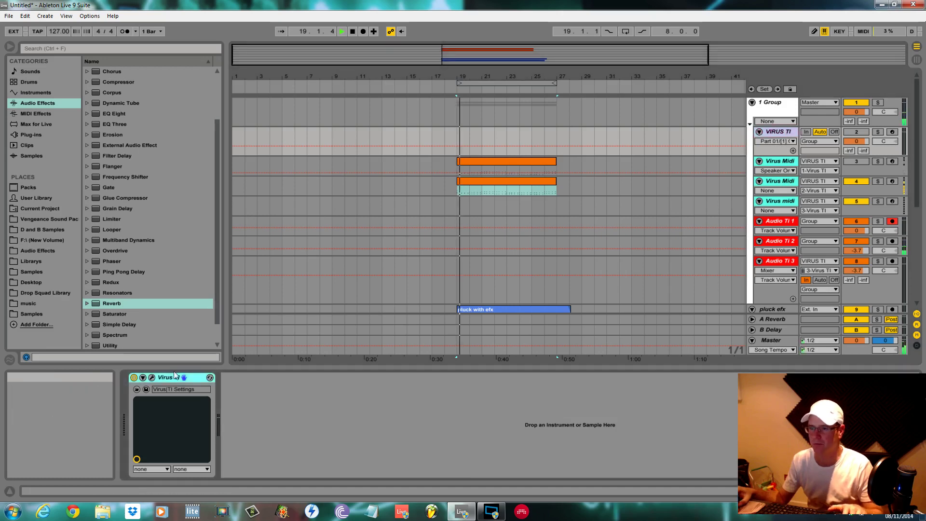
click(151, 378)
key(space)
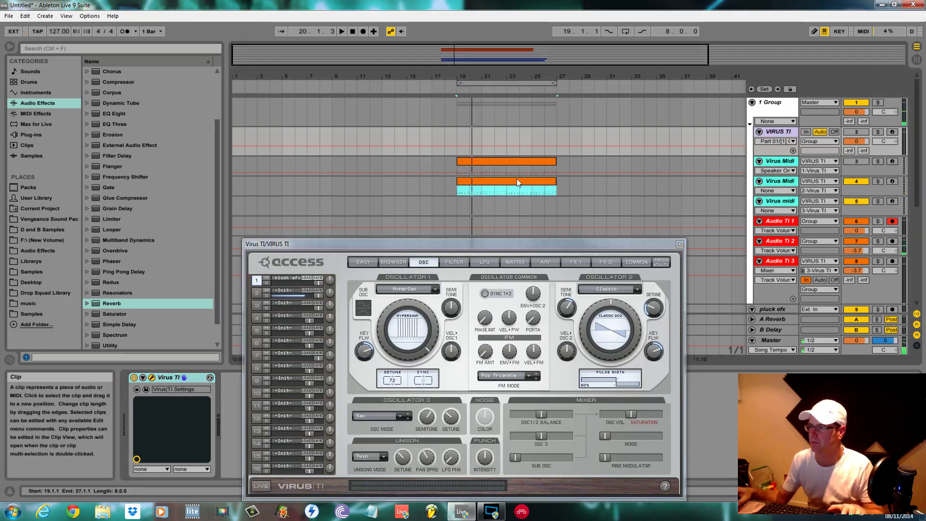
double_click(517, 180)
drag(517, 245, 812, 506)
drag(568, 370, 584, 45)
Delete the lower line of notes in the duplicated clip from bar 1 to the middle of bar 8.
key(space)
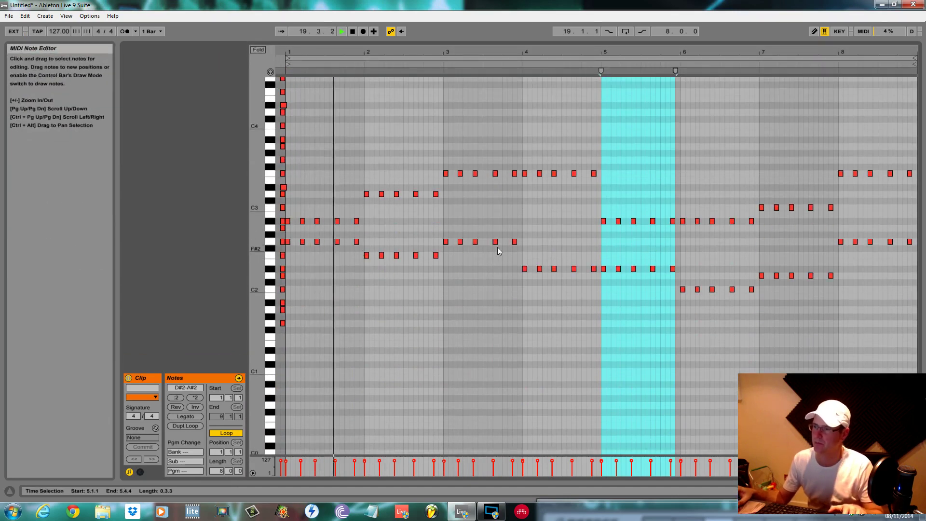
key(space)
drag(334, 238, 878, 317)
key(Delete)
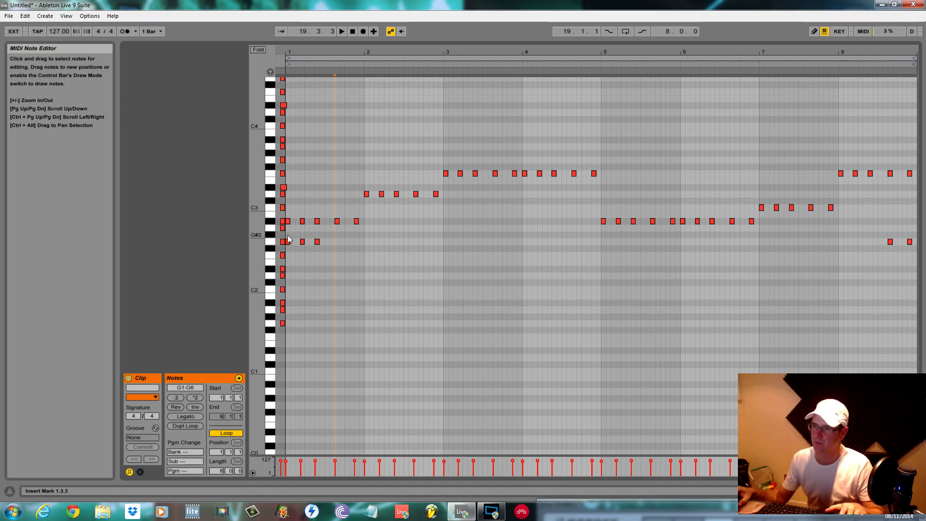
drag(288, 239, 326, 249)
key(Delete)
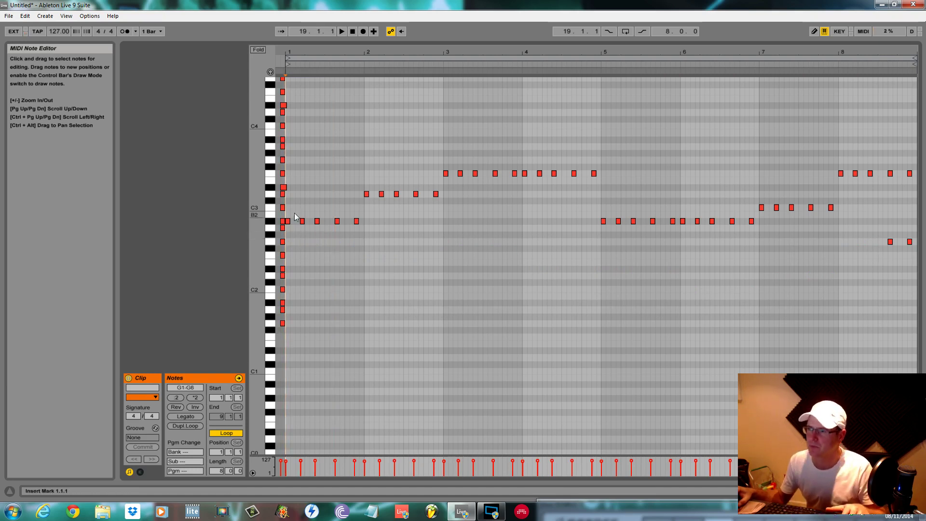
Try stacking chord notes on the repeated notes: D3 and F3 in bar 1, F3 and A3 in bar 2.
drag(281, 207, 357, 181)
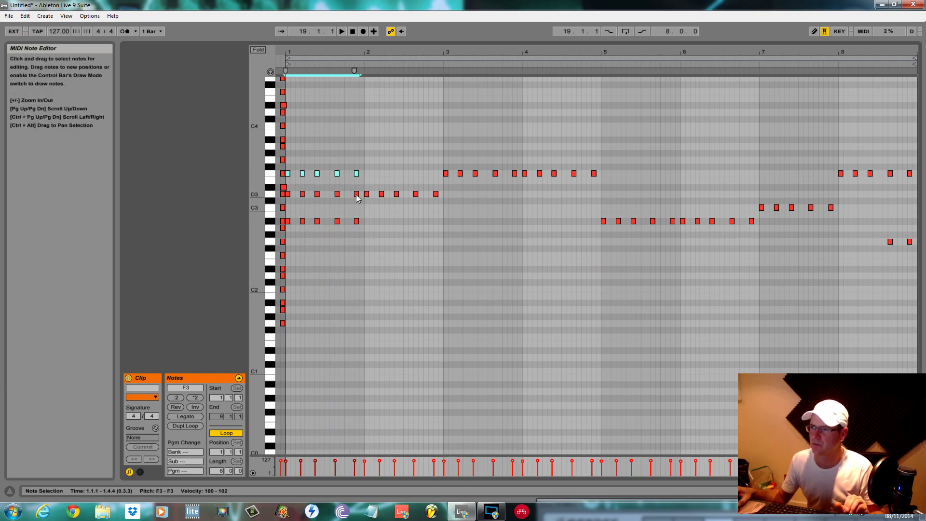
drag(356, 195, 435, 182)
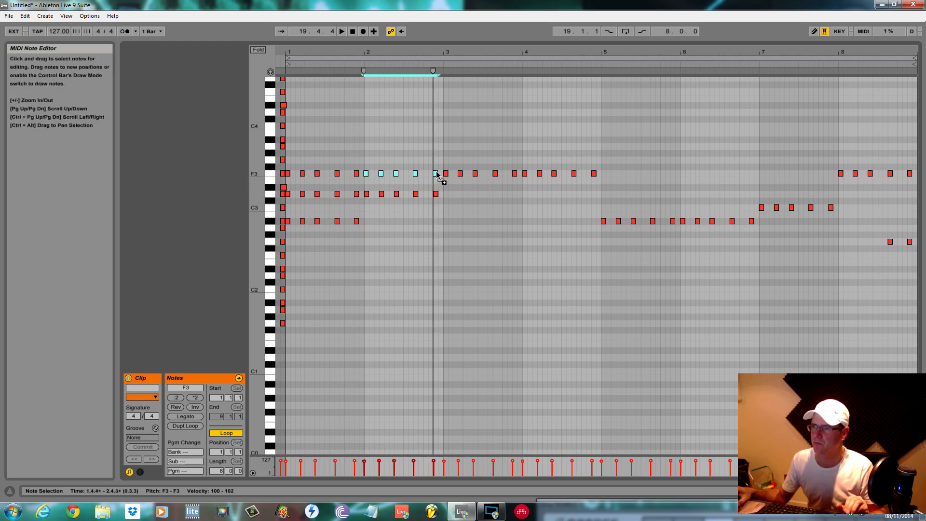
drag(436, 174, 437, 160)
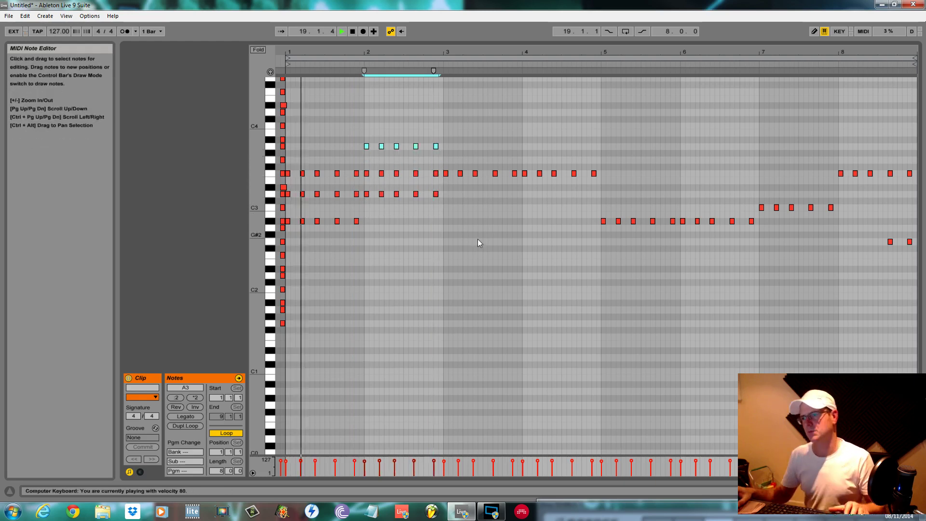
Try replacing the repeated chord notes in bars 1 and 2 with held one-bar chords, and play them back.
drag(290, 158, 364, 226)
key(space)
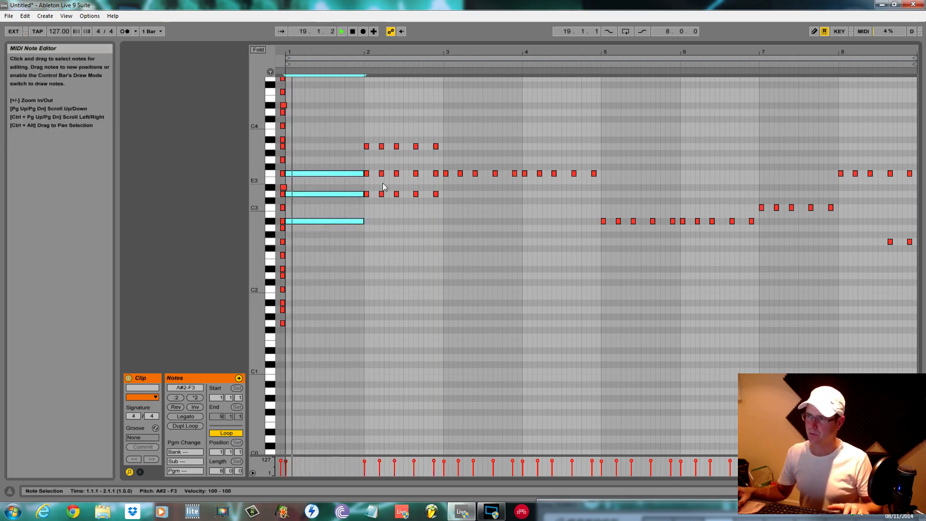
key(space)
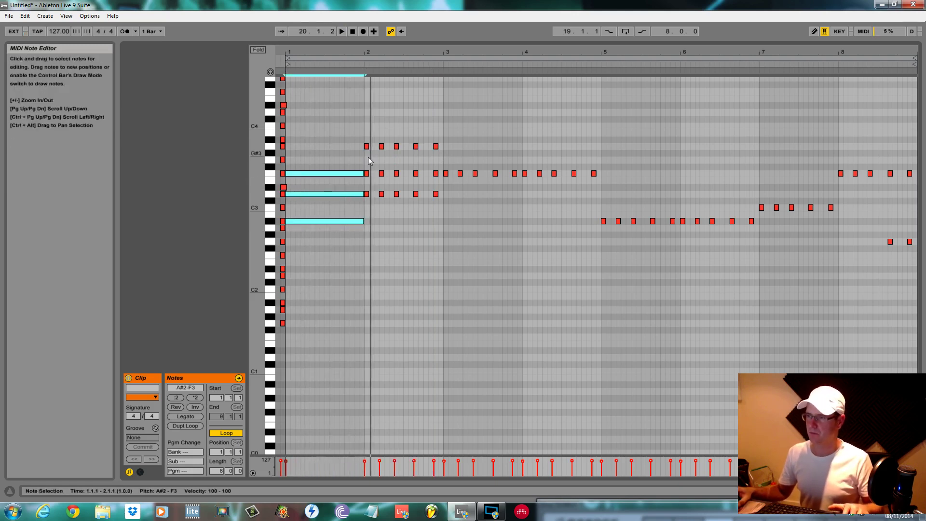
drag(367, 138, 442, 193)
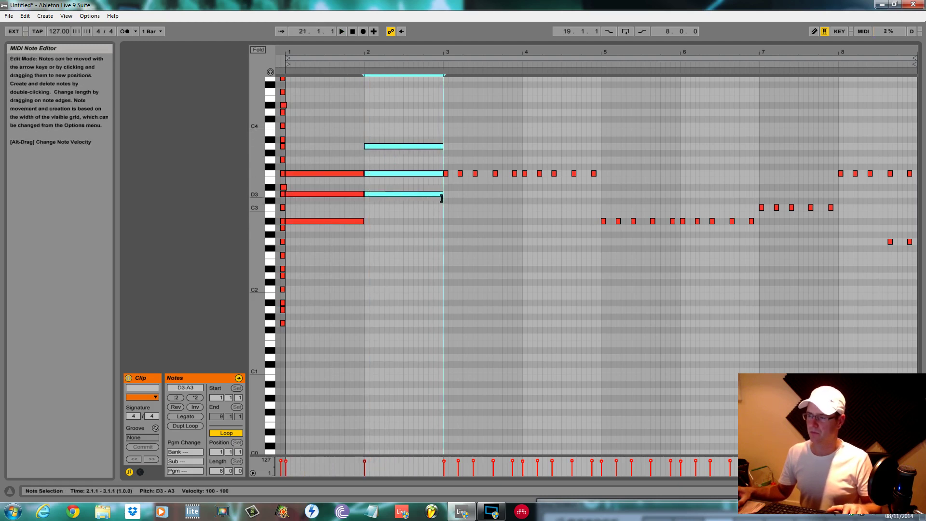
key(space)
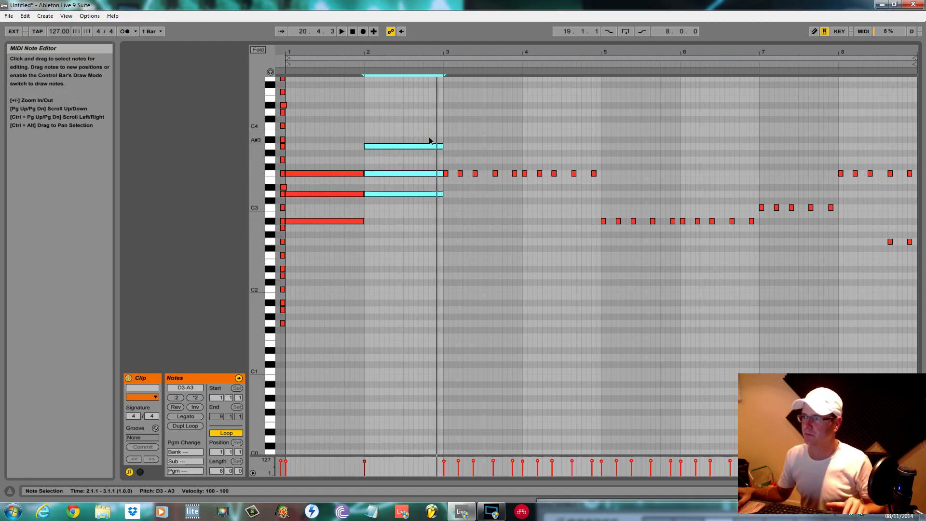
key(space)
Try a one-bar chord of F3, A3 and C4 in place of the repeated notes in bar 3, and listen.
drag(436, 199, 516, 177)
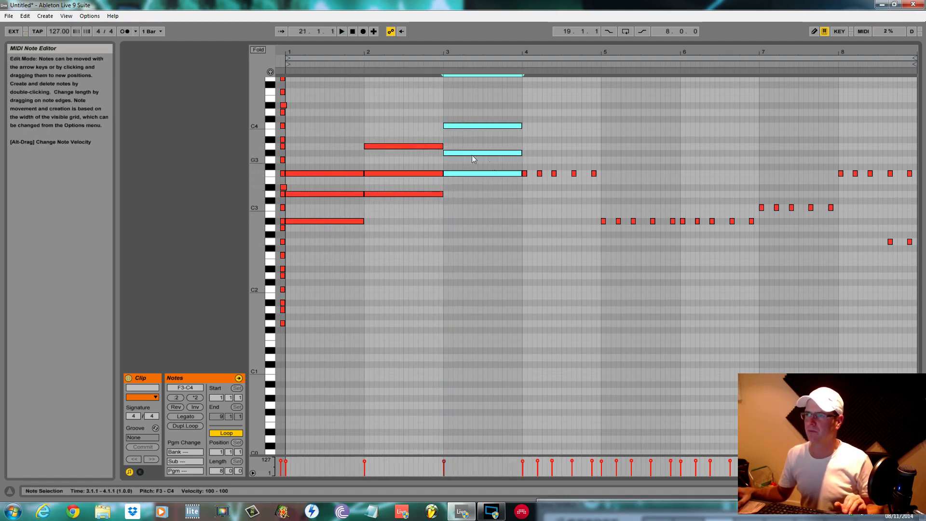
click(449, 162)
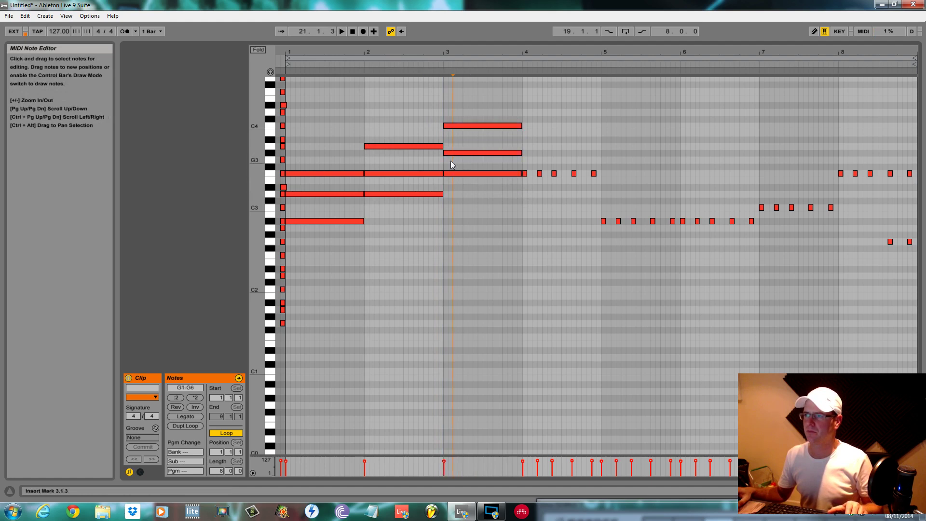
click(452, 153)
drag(455, 151, 459, 141)
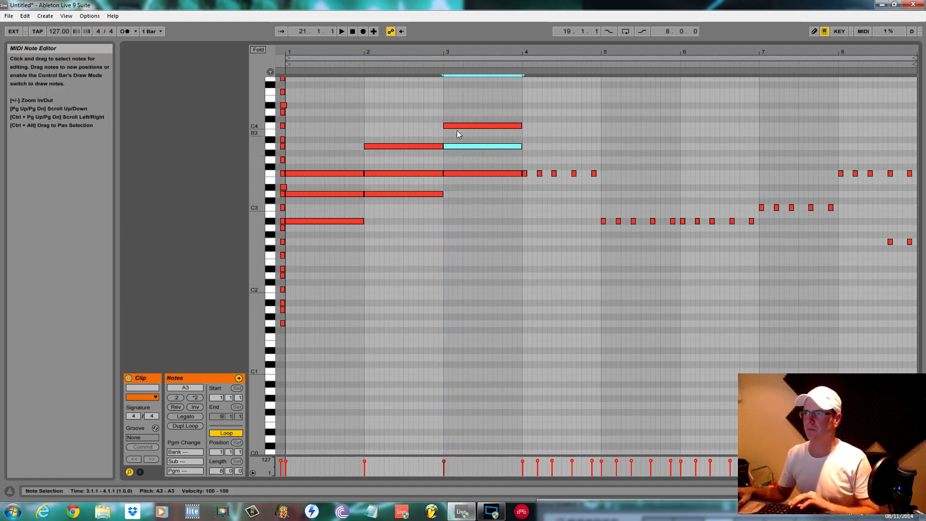
key(space)
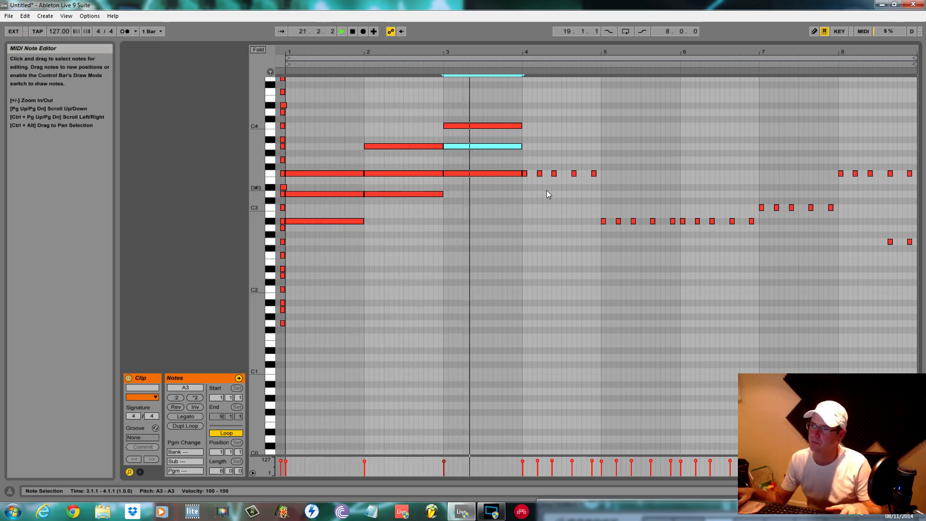
key(space)
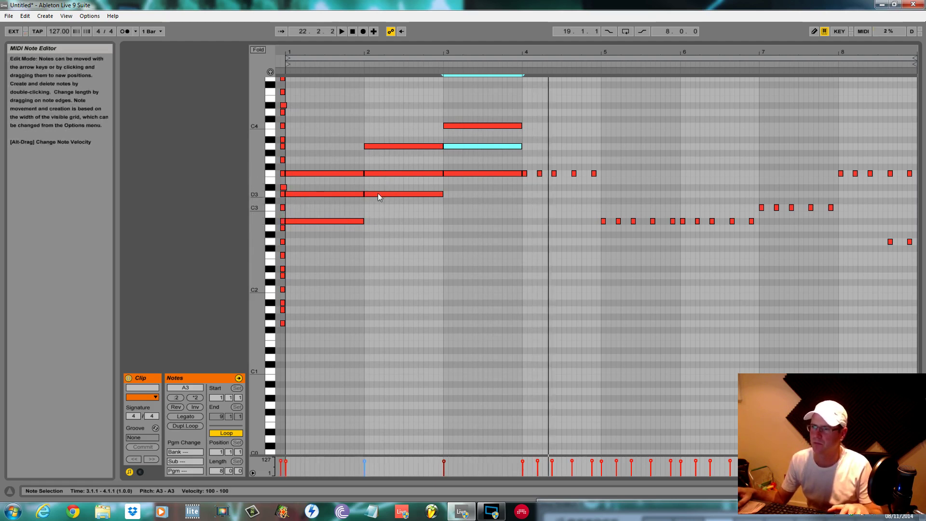
Try moving the bar 2 chord down two semitones to start on C3, and play it back.
drag(389, 134, 400, 207)
key(space)
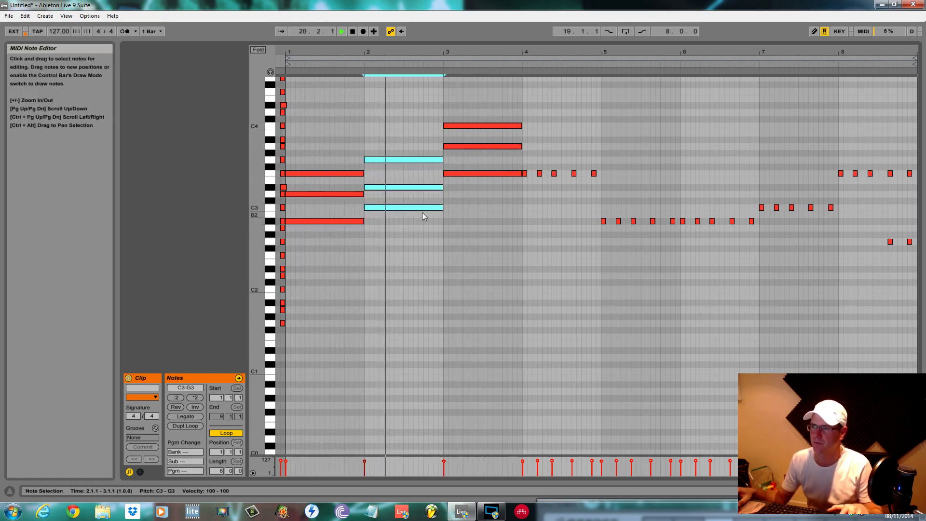
key(space)
Undo the held chords and the stacked chord notes in bars 1 to 3.
key(ctrl+z)
key(ctrl+z)
key(ctrl+z)
key(ctrl+z)
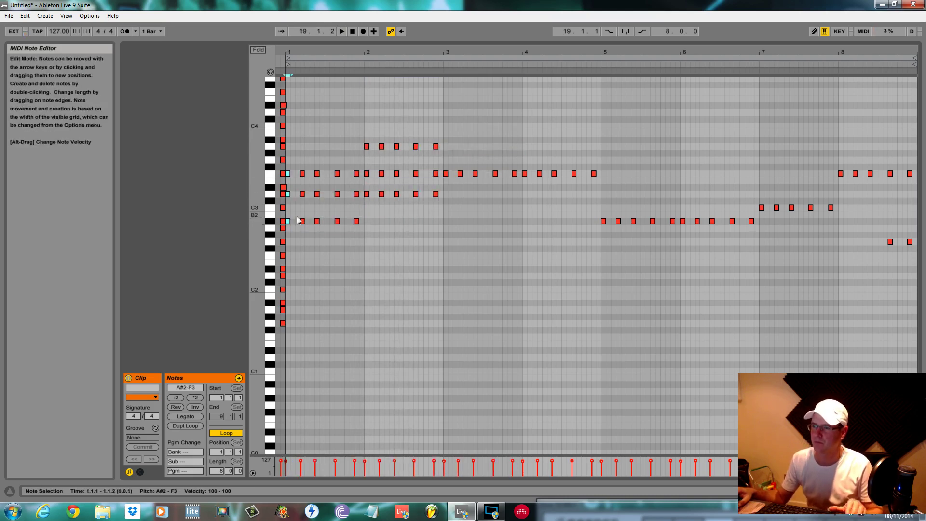
key(ctrl+z)
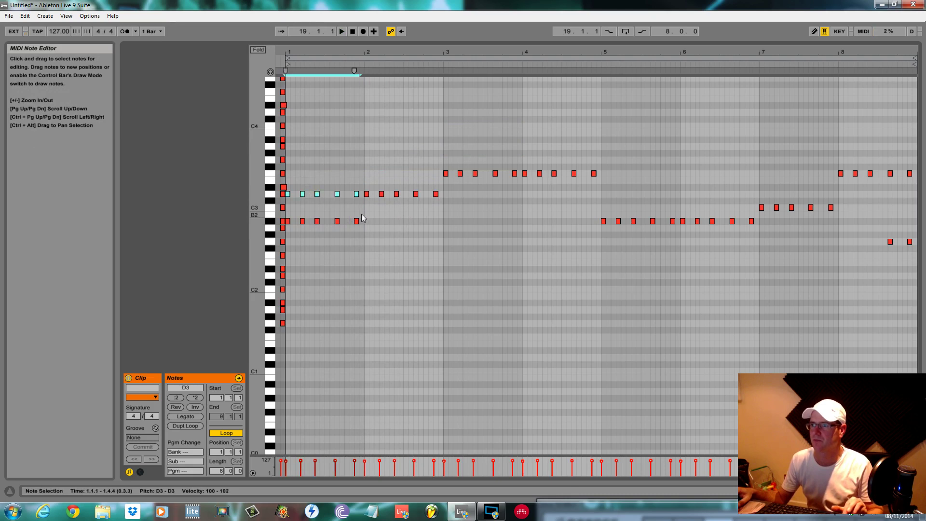
Replace the repeated notes in bars 1 to 3 with single one-bar notes on A#2, D3 and F3.
drag(288, 219, 431, 195)
key(ctrl+z)
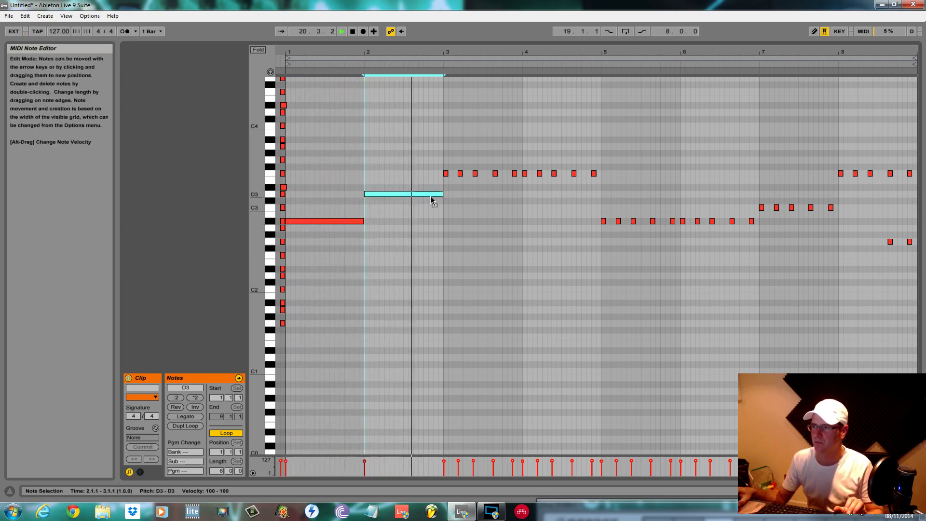
click(430, 201)
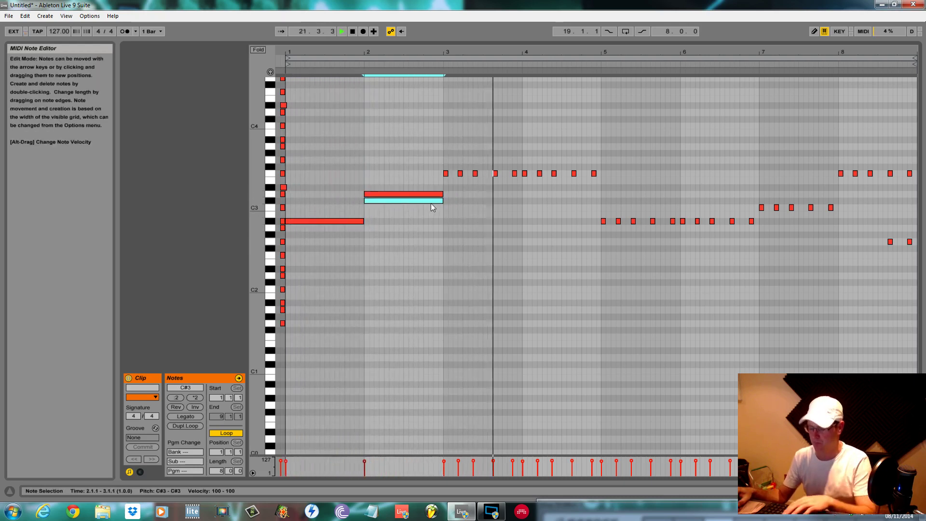
key(Delete)
drag(415, 195, 494, 175)
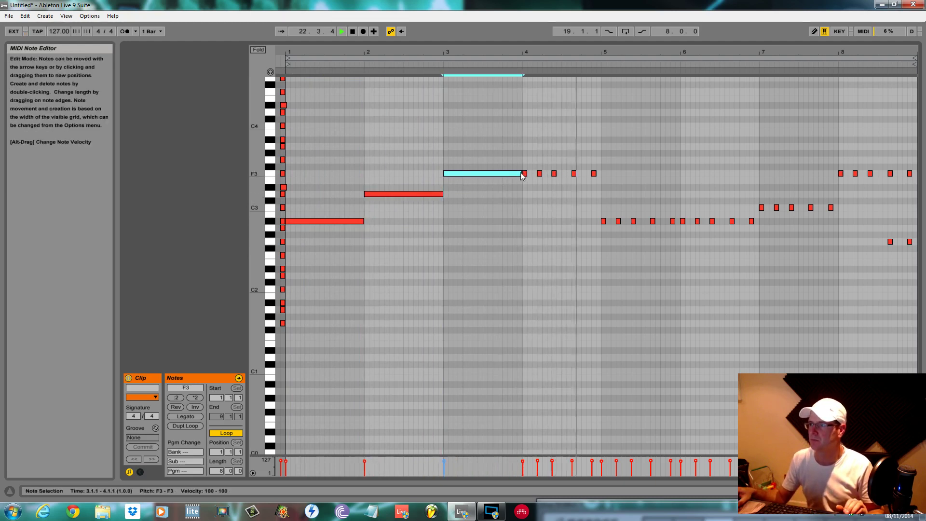
Copy the one-bar note over the repeated notes in bars 4 to 6, on F3 for bar 4 and A#2 for bars 5 and 6.
click(524, 174)
click(500, 174)
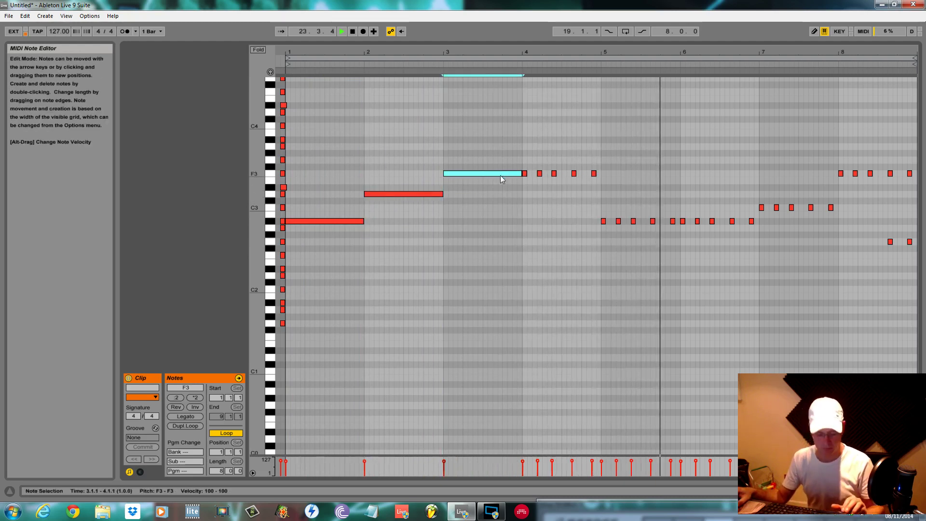
key(ctrl+d)
drag(544, 174, 699, 221)
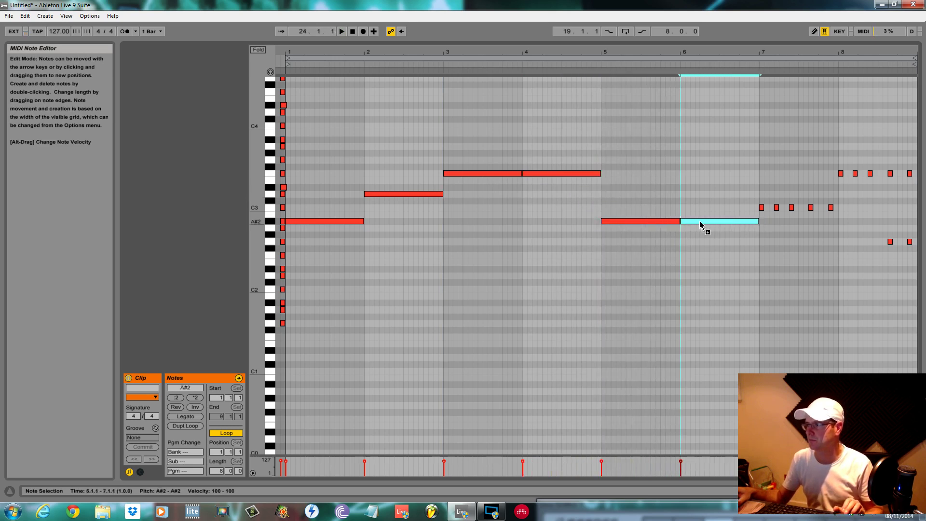
Duplicate the one-bar note into bars 7 and 8, raising it to C3 in bar 7 and F3 in bar 8.
key(ctrl+d)
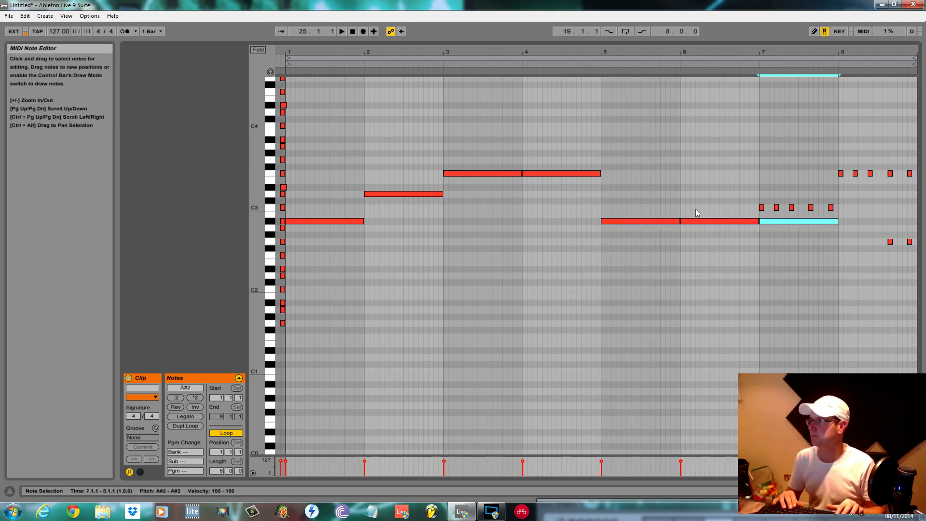
key(Up)
key(Up)
key(ctrl+d)
key(Up)
key(Up)
key(Up)
key(Up)
key(Up)
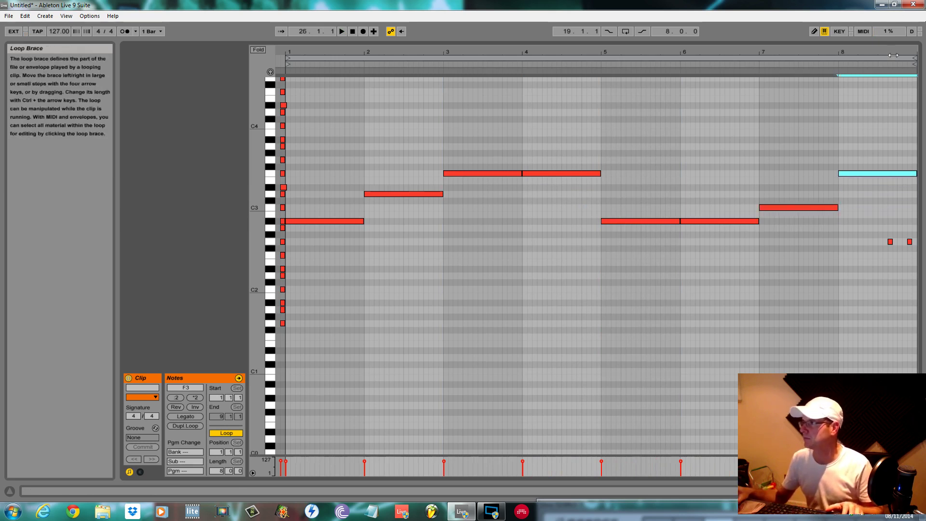
Delete the two leftover G2 notes at the end of bar 8 and play the clip.
drag(893, 53, 893, 55)
drag(872, 244, 901, 266)
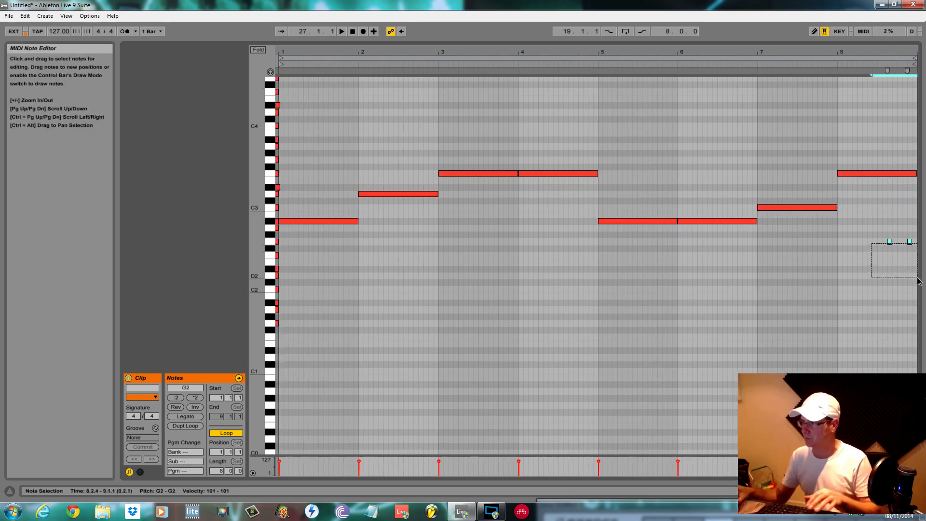
key(Delete)
key(space)
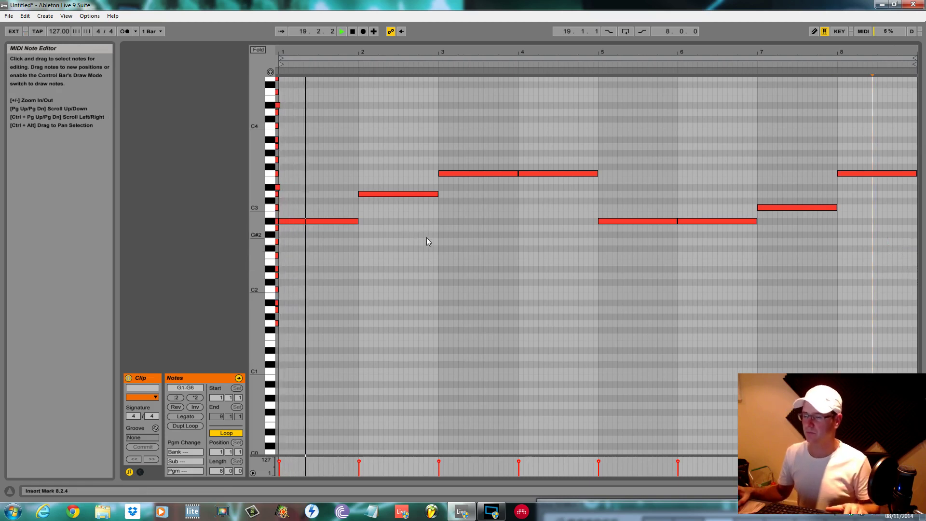
Copy the long notes in bars 1 to 3 one octave up, to A#3, D4 and F4.
drag(338, 222, 345, 140)
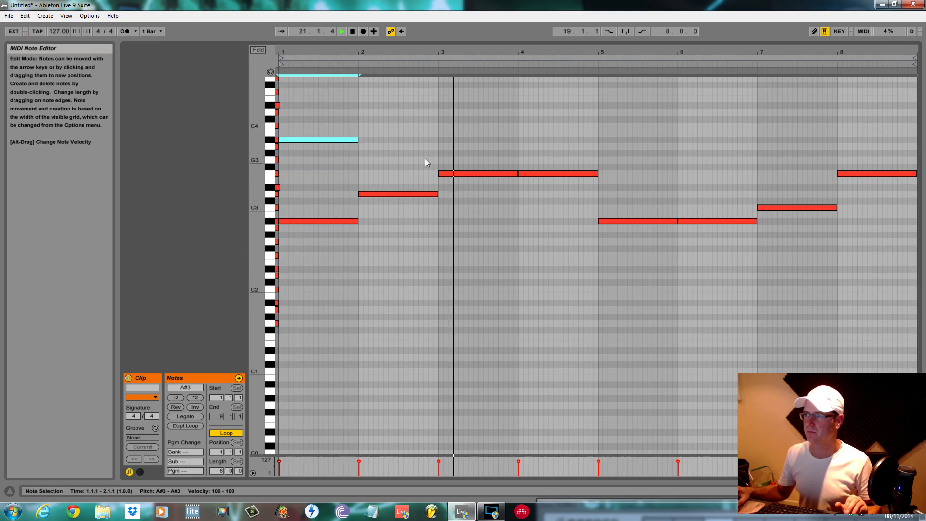
click(452, 172)
drag(452, 174, 457, 93)
click(396, 194)
drag(397, 193, 397, 113)
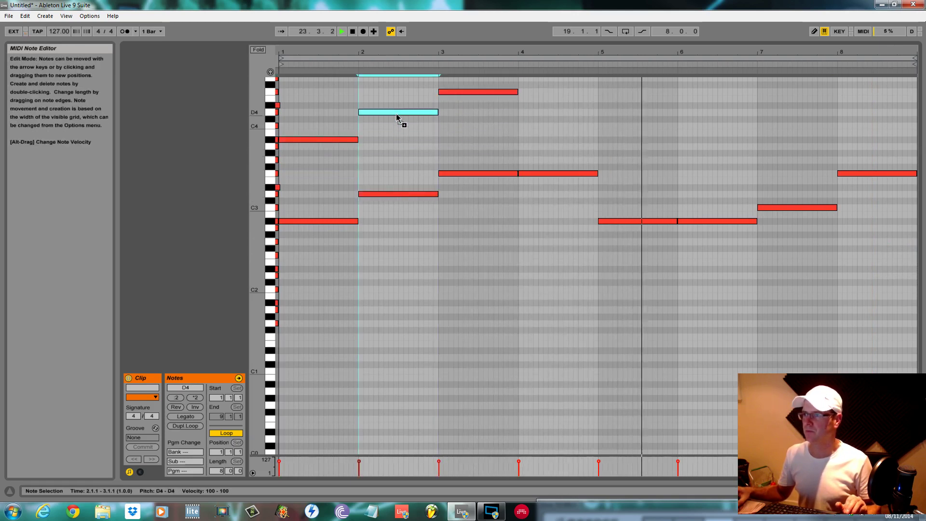
Copy the long notes in bars 4 to 8 one octave up, to F4, A#3, A#3, C4 and F4.
click(545, 175)
drag(546, 173, 546, 97)
drag(623, 219, 621, 141)
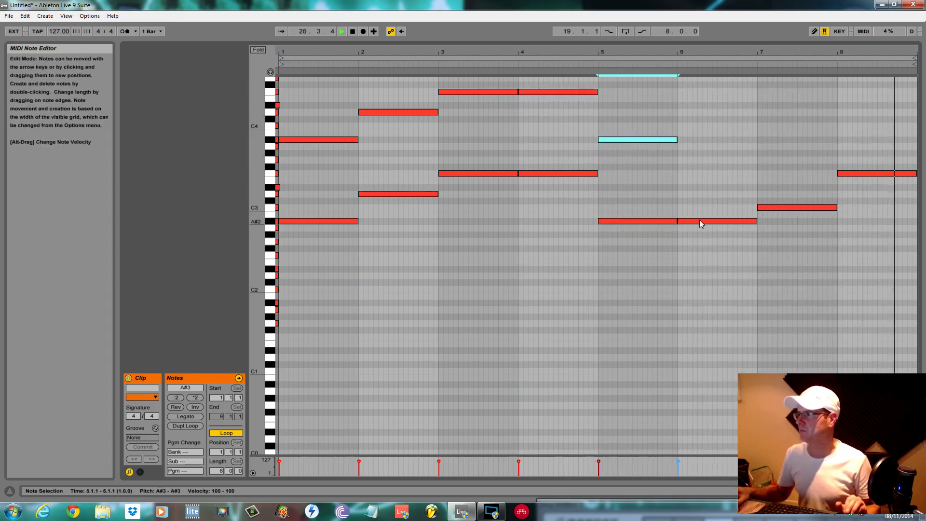
click(699, 221)
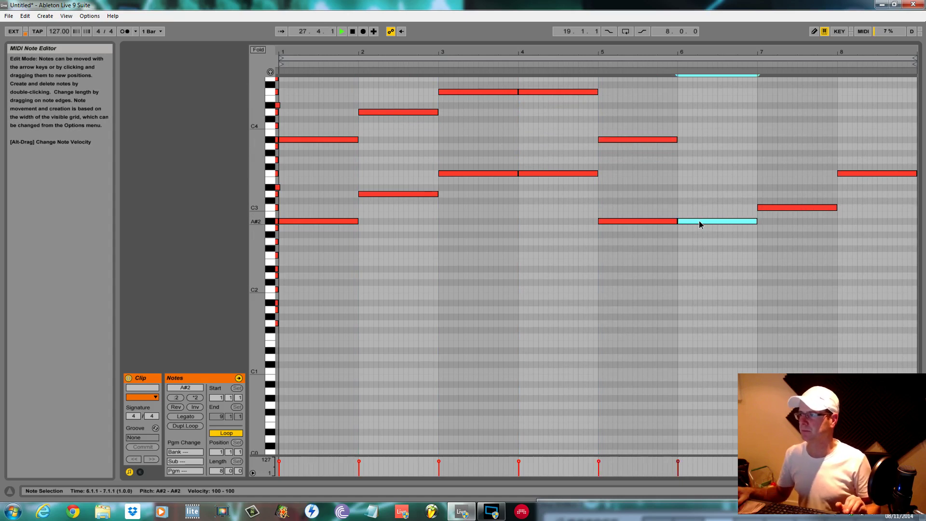
drag(699, 221, 699, 140)
drag(768, 207, 775, 127)
drag(849, 173, 848, 89)
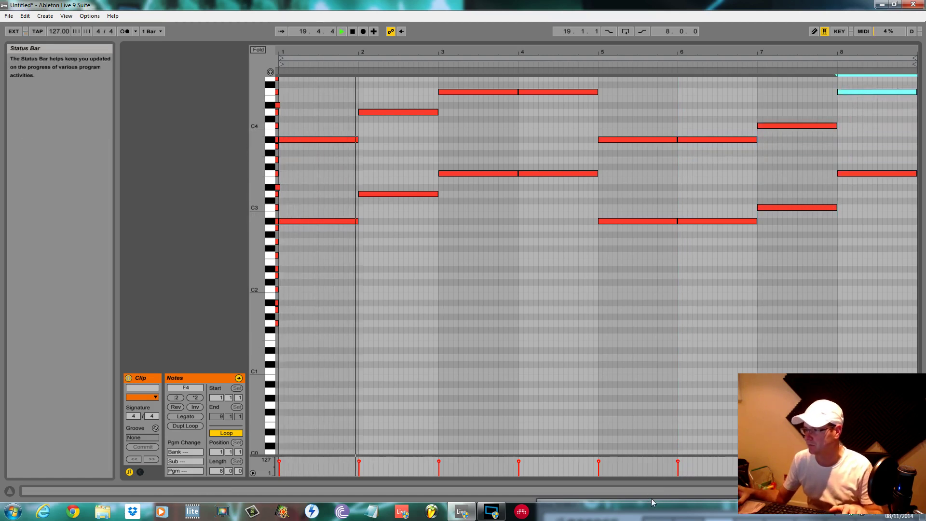
Bring the Virus TI plug-in into view and set both oscillators of part 2 to HyperSaw, with oscillator 1 detune at 62.
drag(656, 502, 442, 239)
click(337, 289)
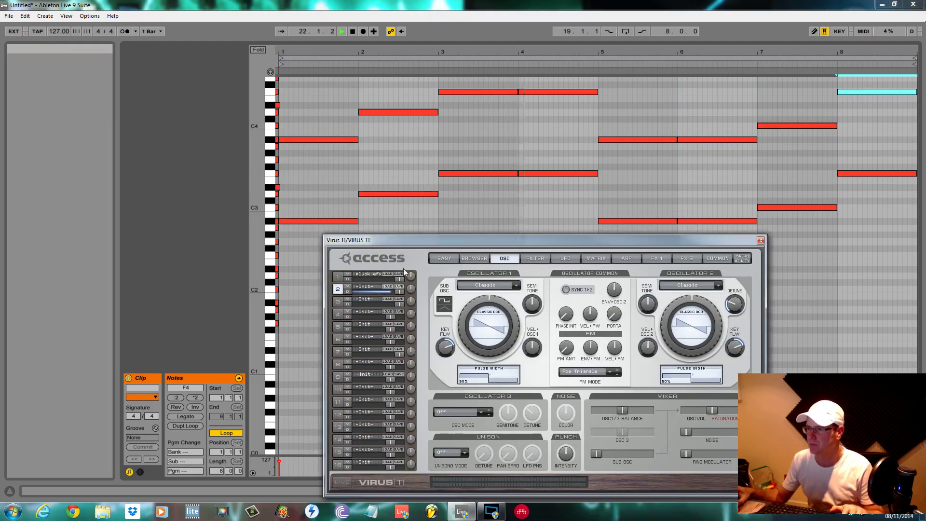
click(515, 285)
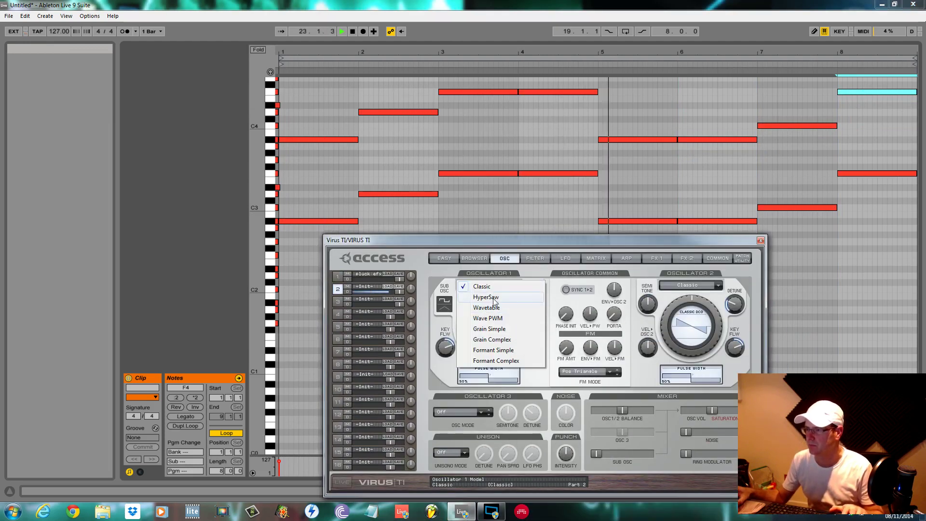
click(463, 299)
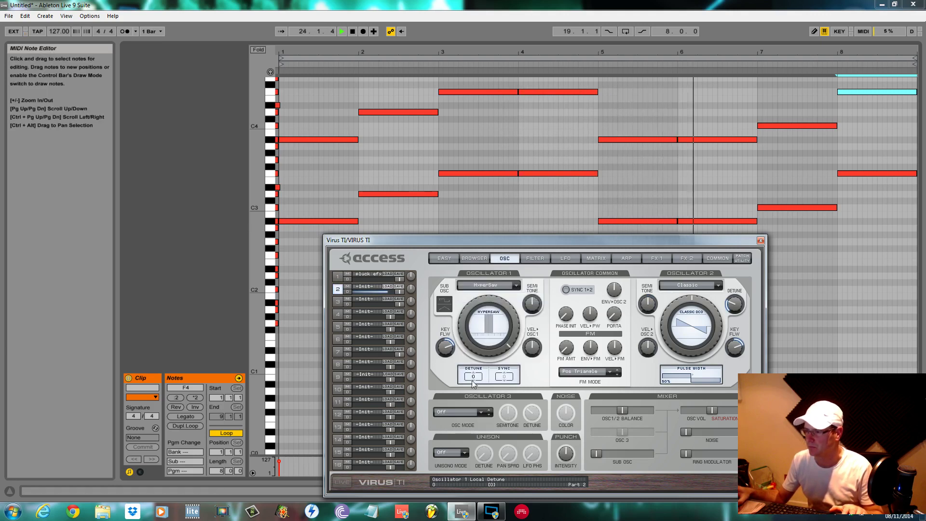
drag(482, 299, 490, 256)
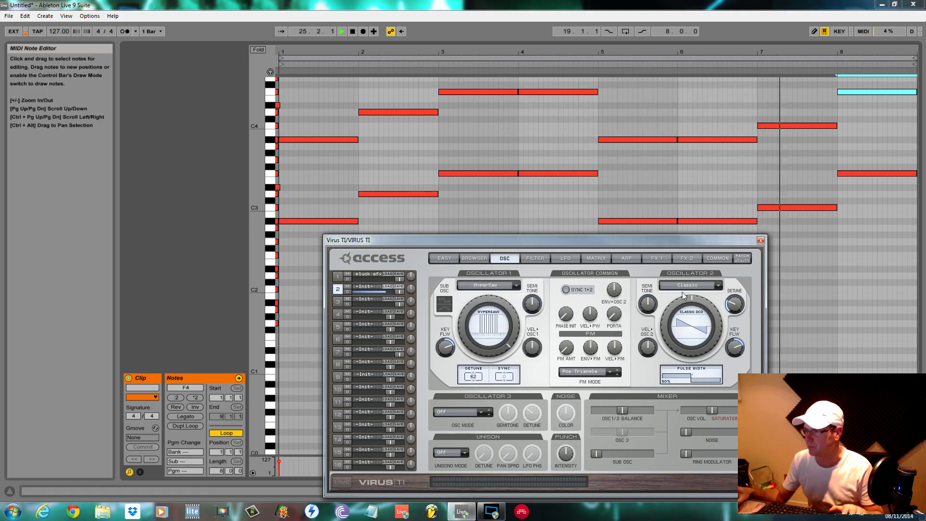
click(717, 285)
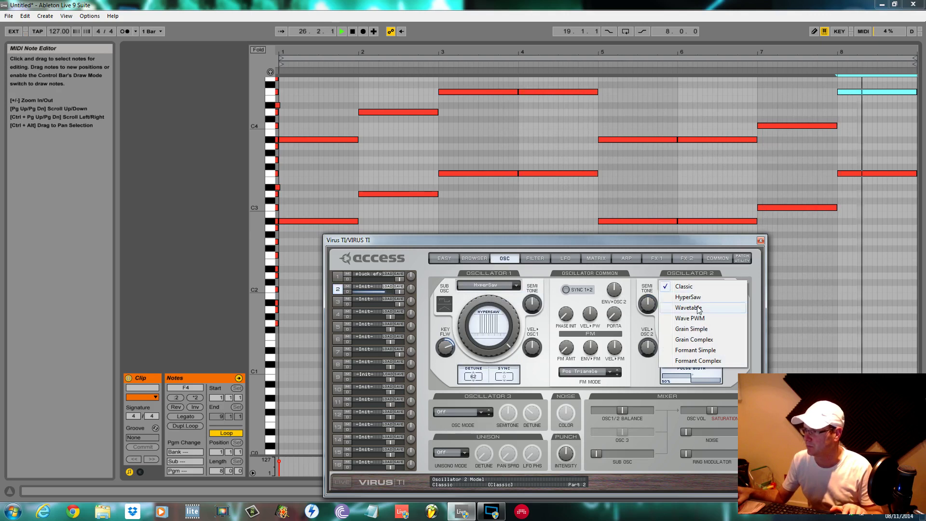
click(687, 296)
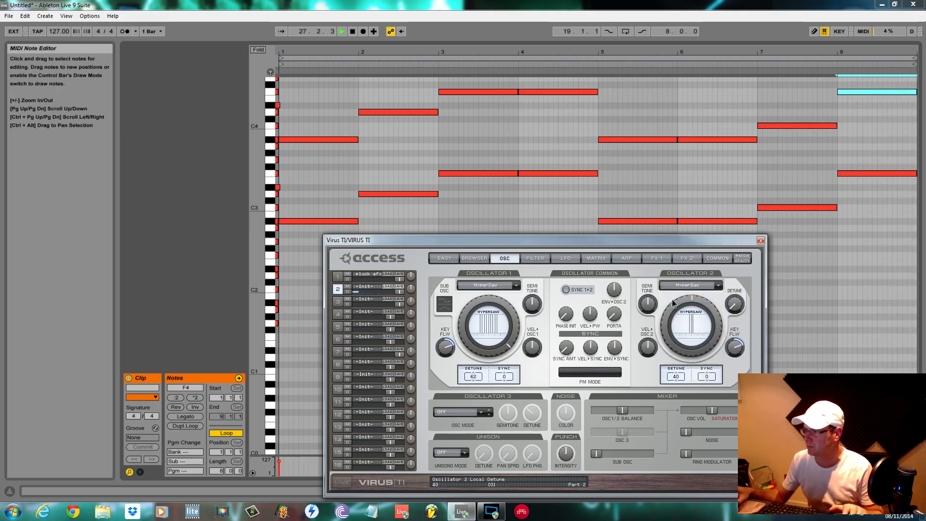
Raise the local detune of oscillator 2 to 81.
drag(672, 299, 672, 284)
drag(673, 338, 664, 275)
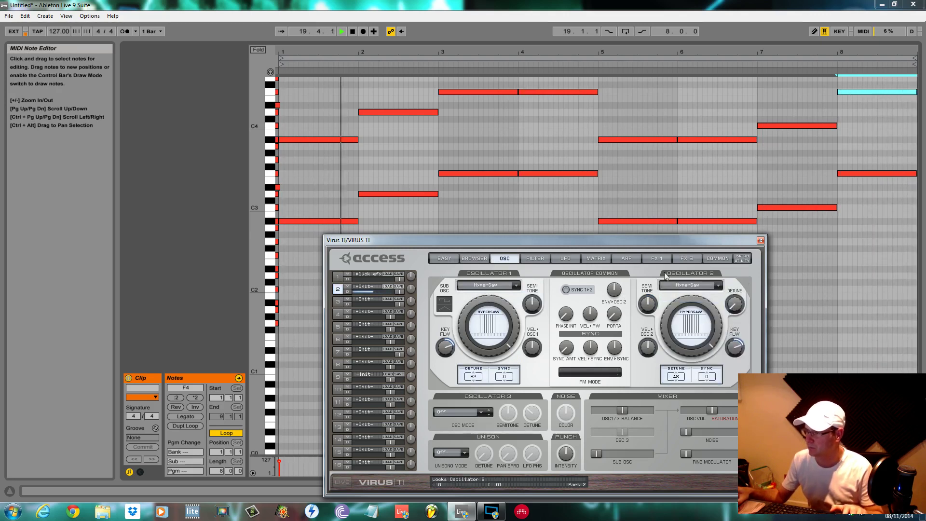
drag(675, 385, 678, 359)
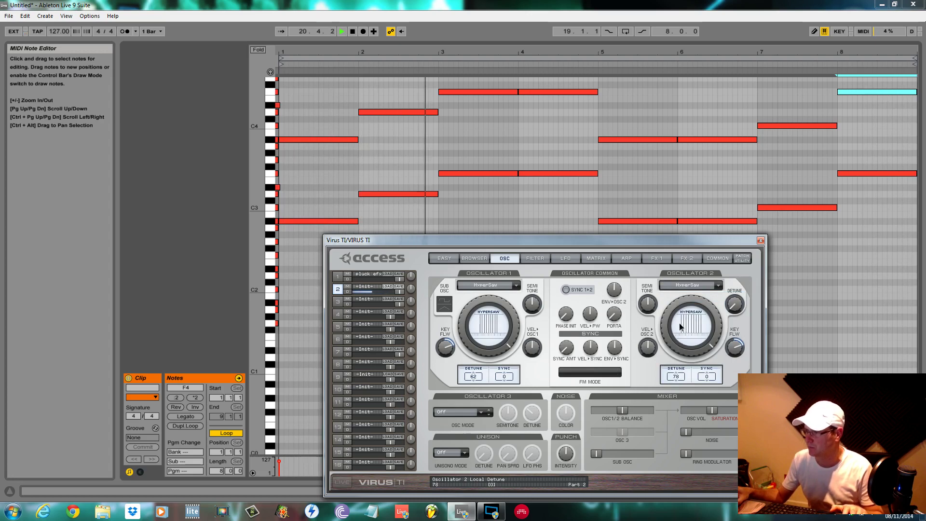
drag(679, 322, 679, 317)
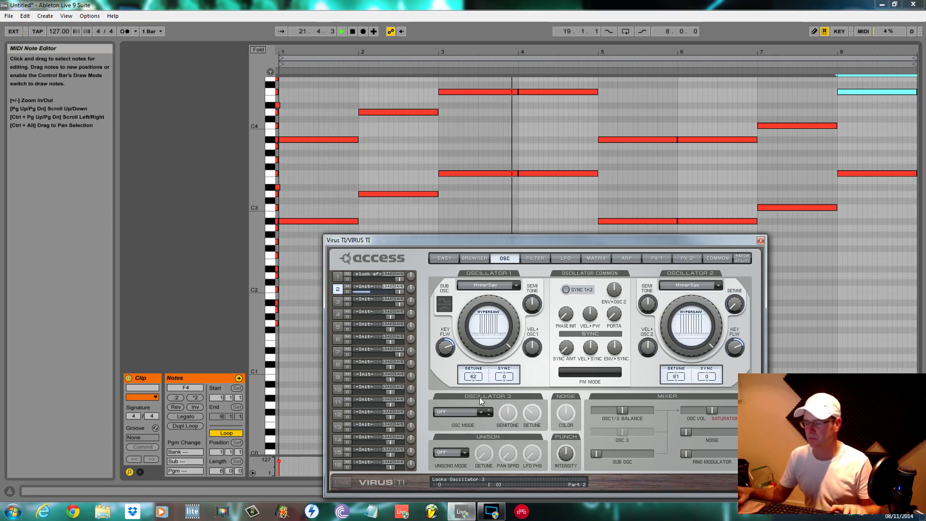
Set oscillator 3 to the Pulse wave and tune it to -12 semitones.
click(478, 412)
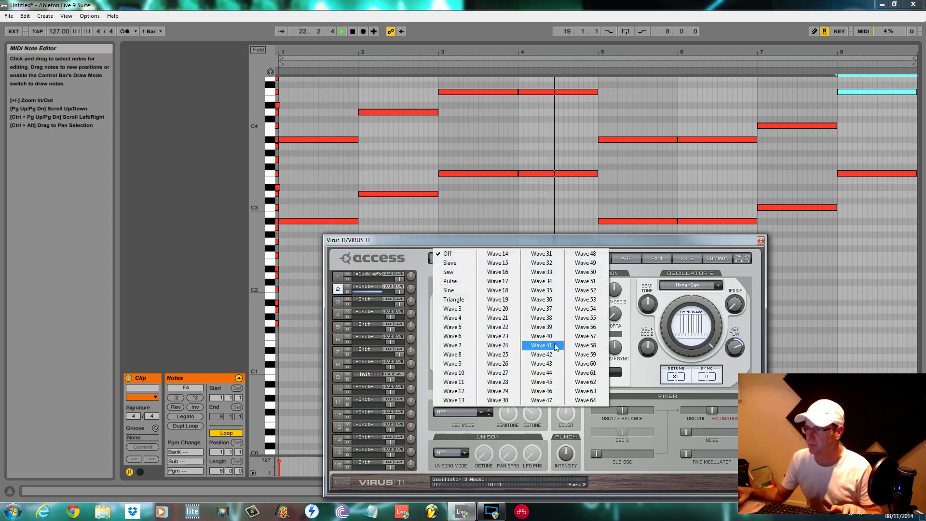
click(456, 283)
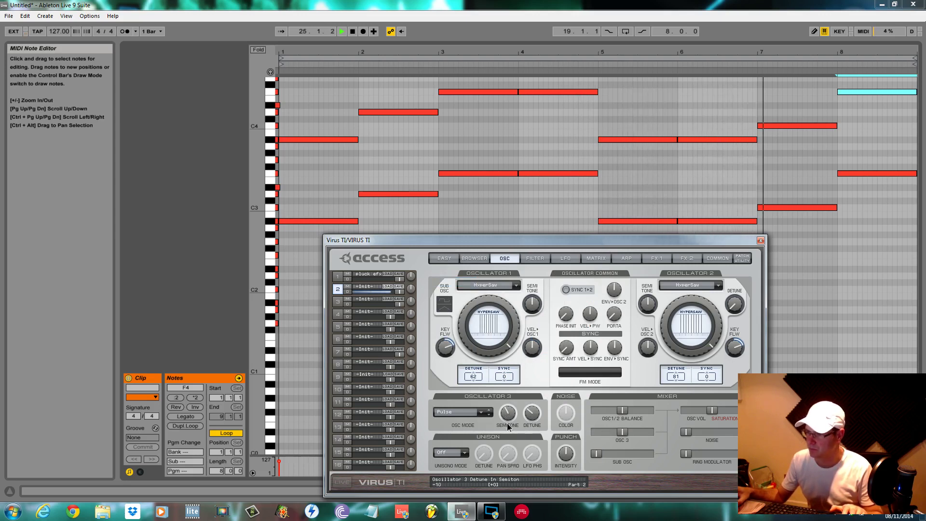
drag(507, 423, 508, 428)
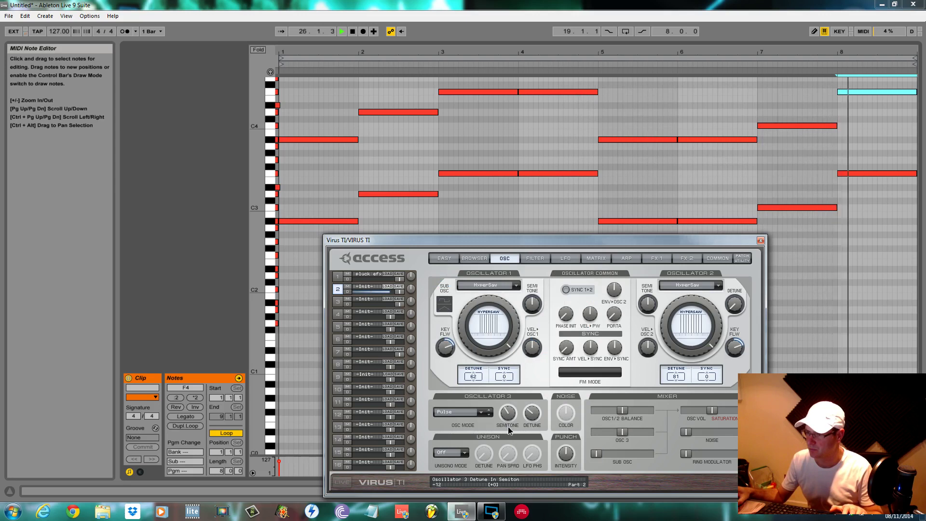
Set the unison mode to 4 and raise the volume of part 2.
click(464, 451)
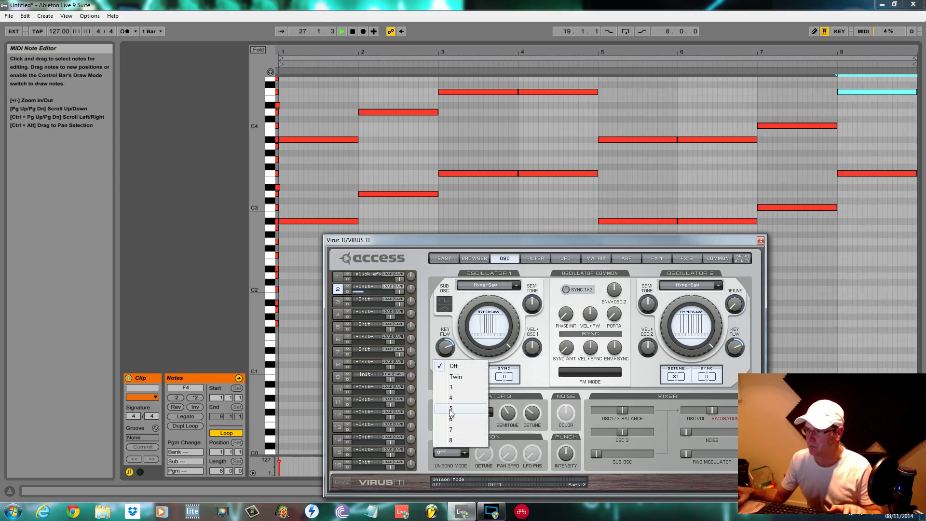
click(451, 397)
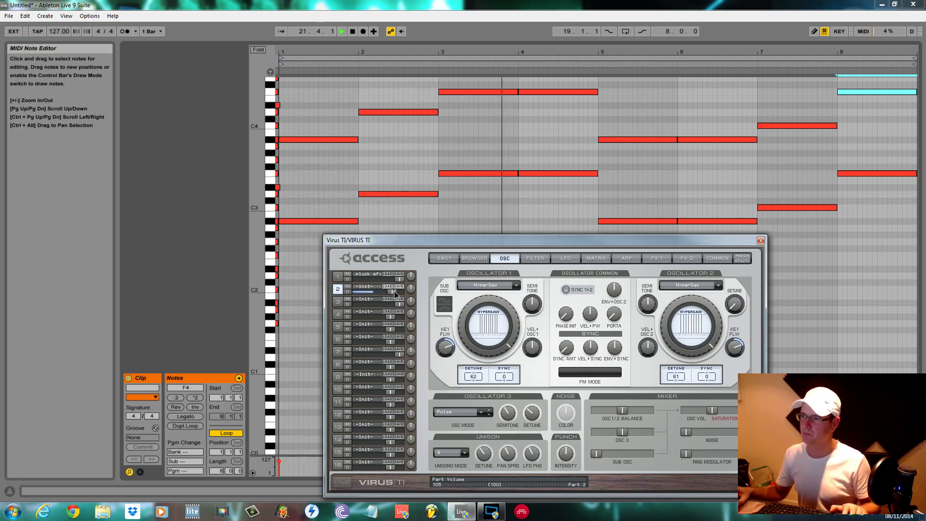
scroll(395, 294, up, 1)
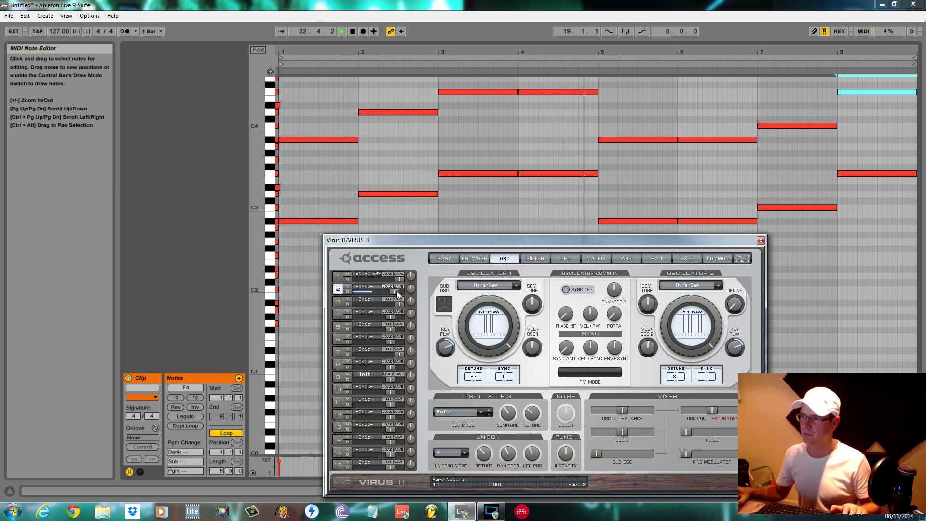
scroll(509, 413, up, 2)
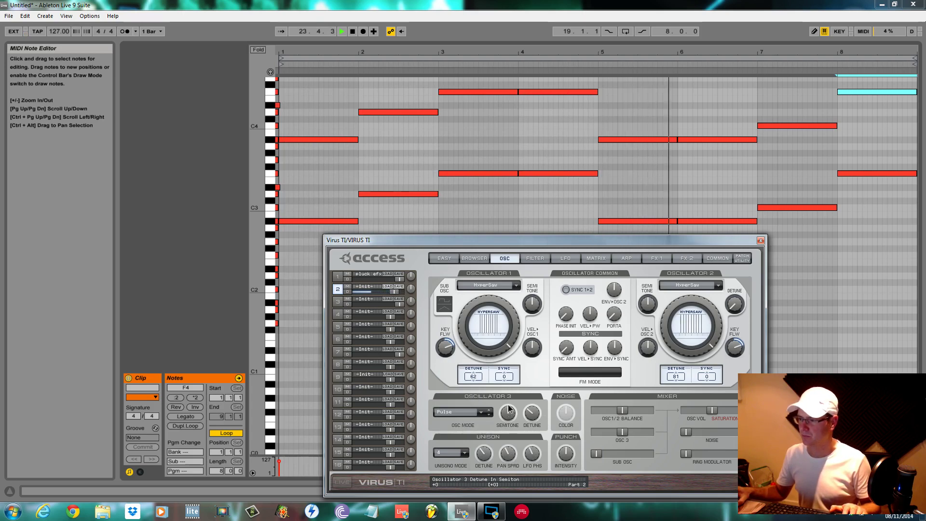
Switch oscillator 3 to Sine and set the detune to 57 on oscillator 1 and 55 on oscillator 2.
click(484, 414)
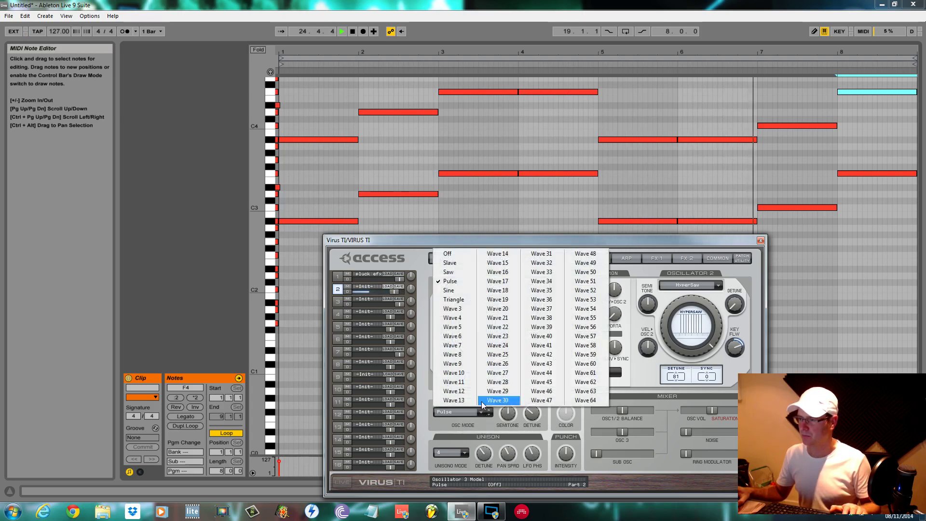
click(454, 290)
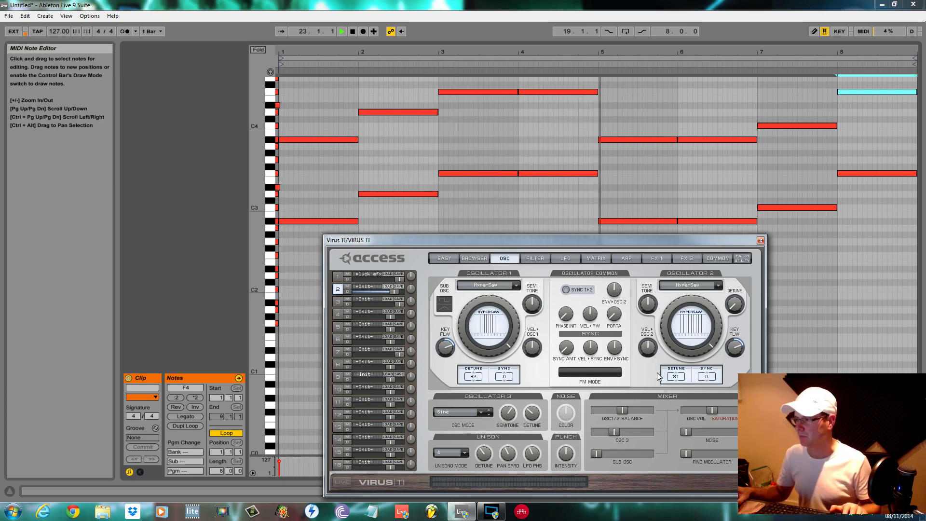
drag(680, 394, 683, 409)
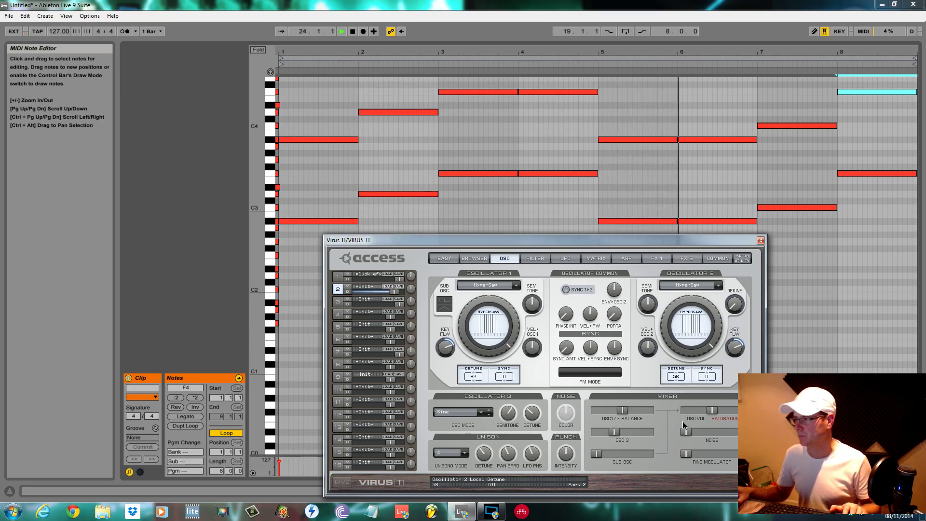
drag(476, 382, 504, 368)
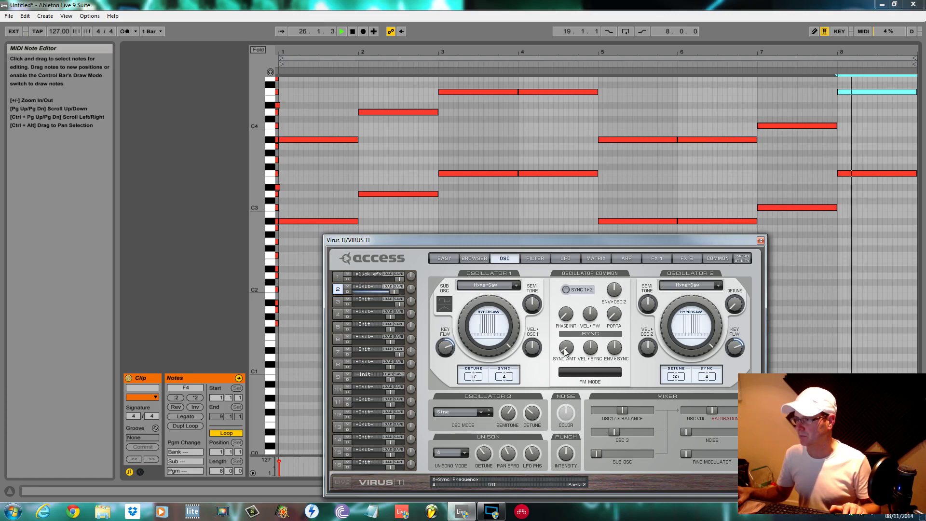
Set the sync amount to 24 and lower oscillator 3's volume in the mixer to 13.
drag(565, 348, 571, 309)
click(566, 289)
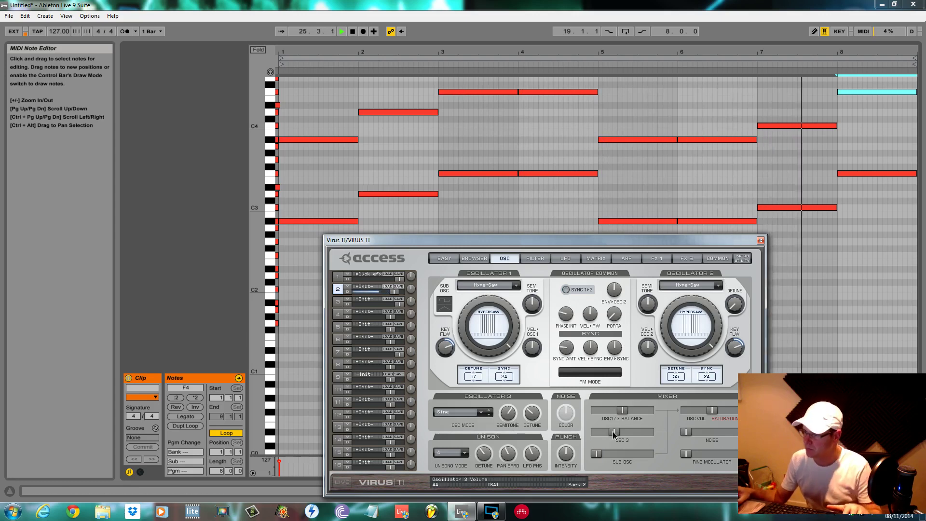
drag(612, 431, 598, 436)
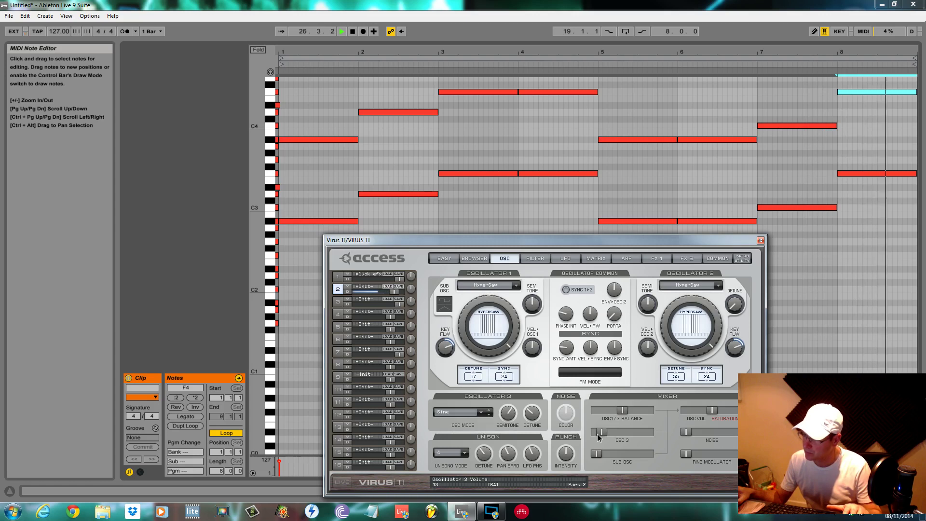
drag(687, 432, 724, 430)
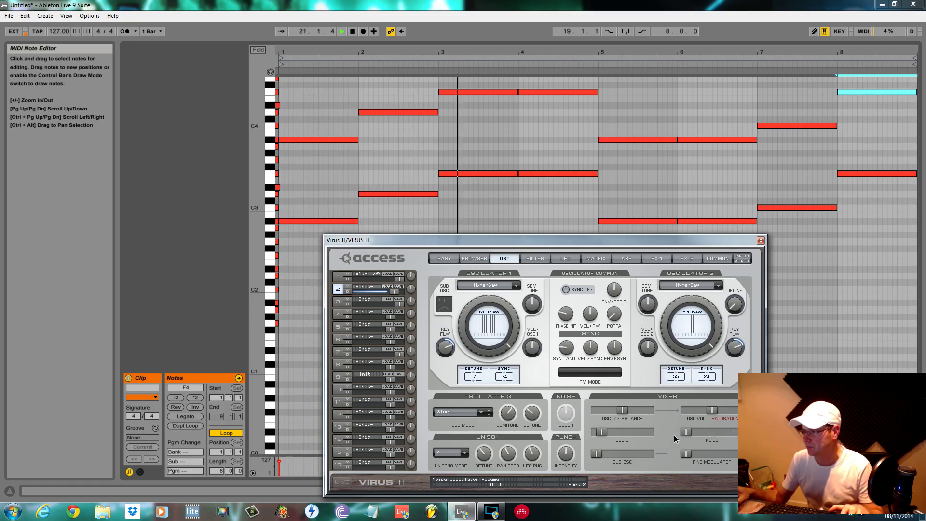
Set the chorus type to Hyper Chorus and adjust its amount, LFO depth and crossover.
click(669, 260)
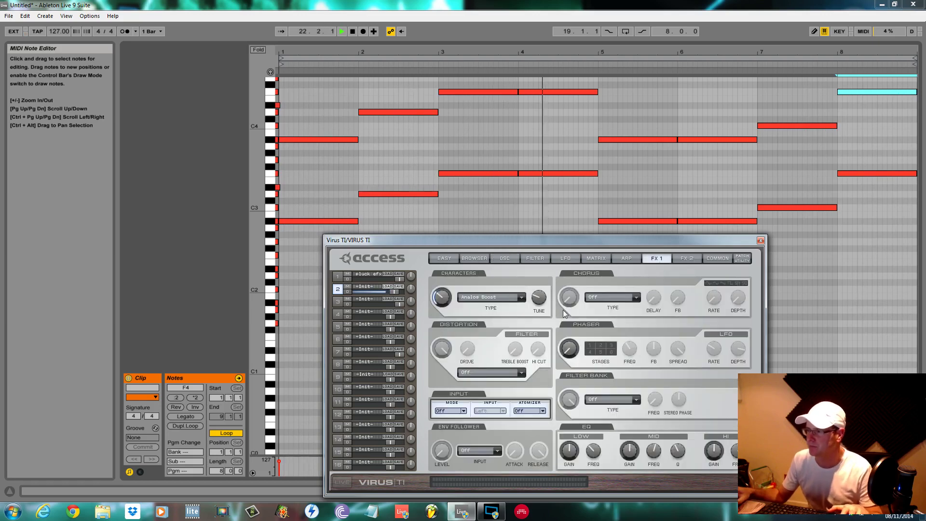
click(637, 296)
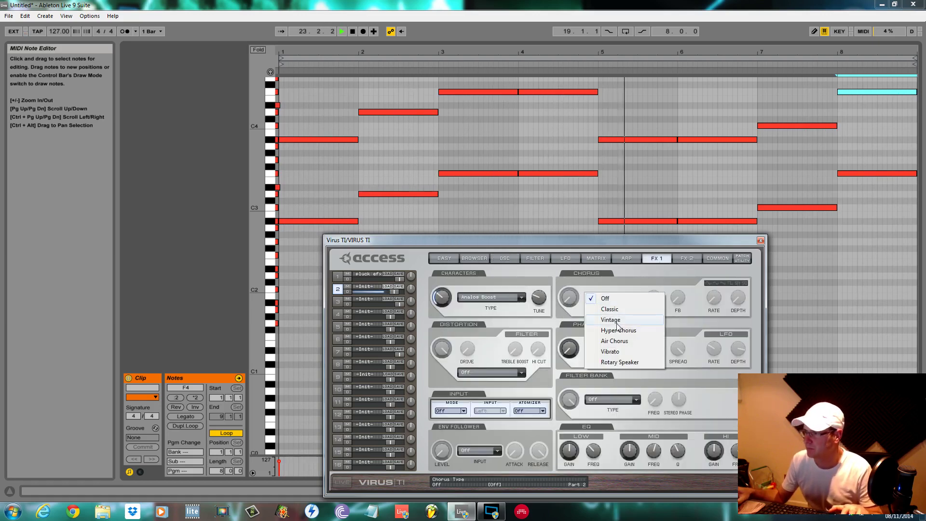
click(618, 332)
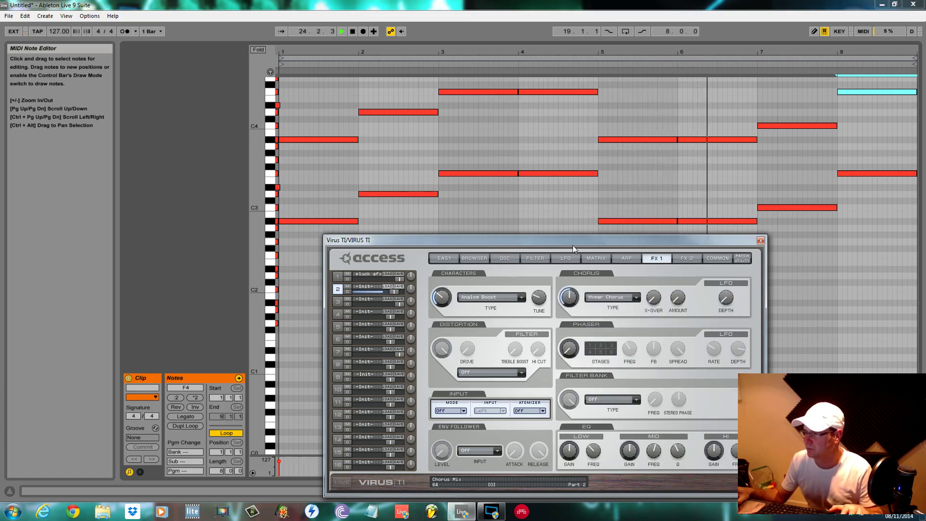
drag(678, 303, 678, 261)
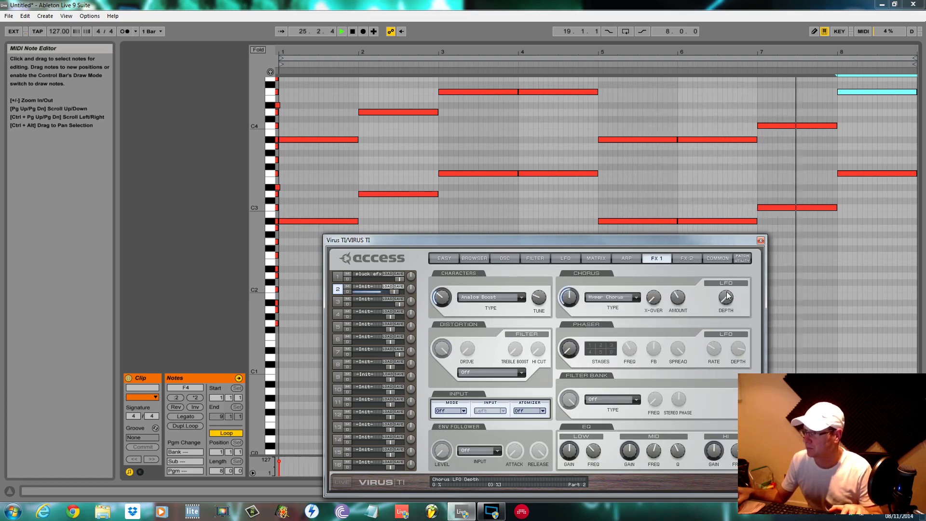
drag(724, 300, 722, 270)
drag(654, 301, 653, 270)
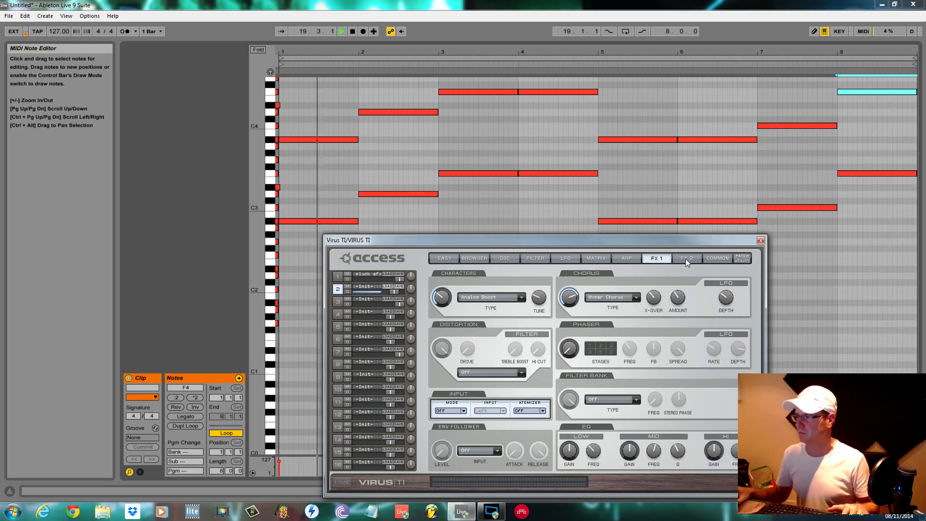
Try Air Chorus as the chorus type.
click(684, 258)
click(656, 259)
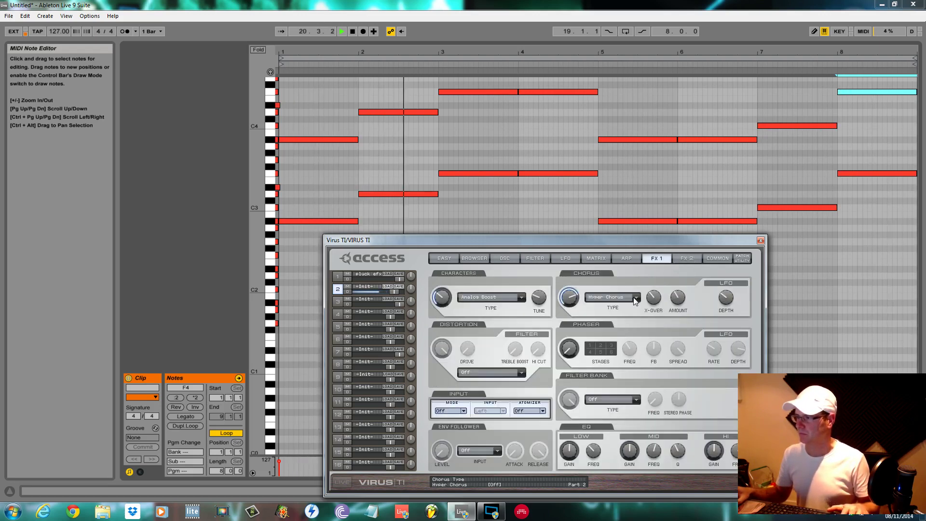
click(635, 297)
click(617, 341)
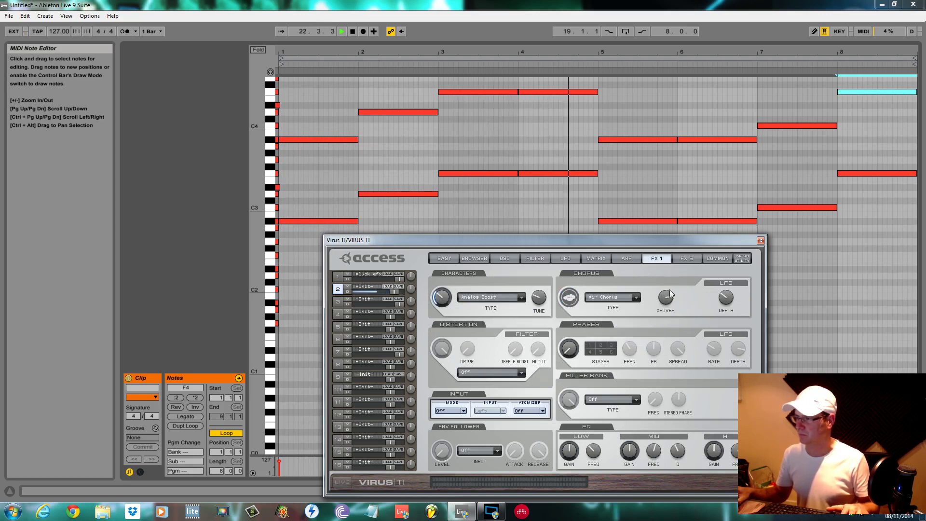
Set the chorus to Classic with a mix of 51, adjusting its delay, feedback and rate with a sine LFO shape.
click(637, 297)
click(630, 305)
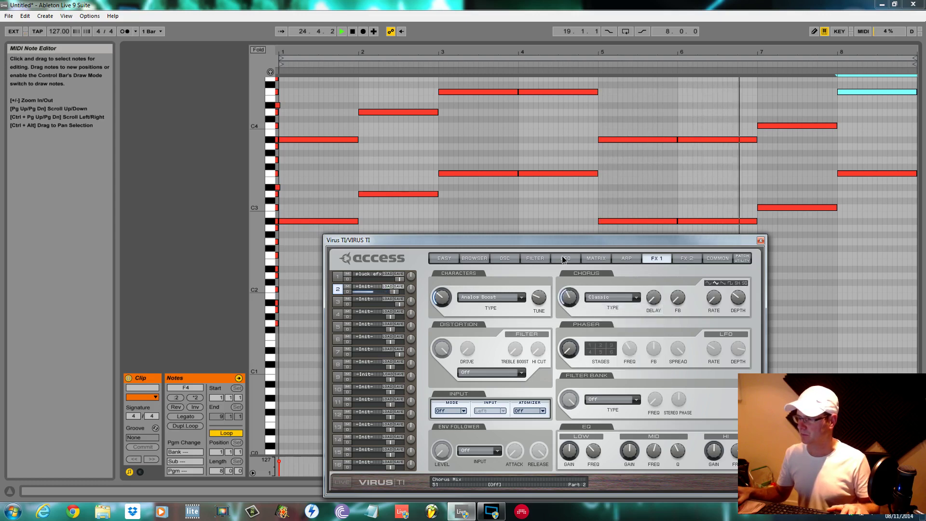
drag(653, 297, 651, 268)
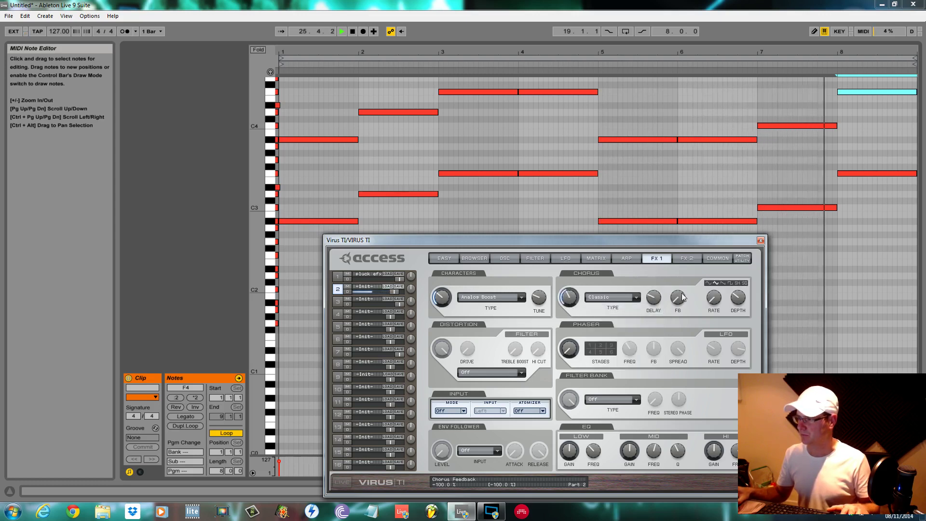
drag(678, 296, 676, 271)
drag(713, 297, 741, 303)
click(709, 283)
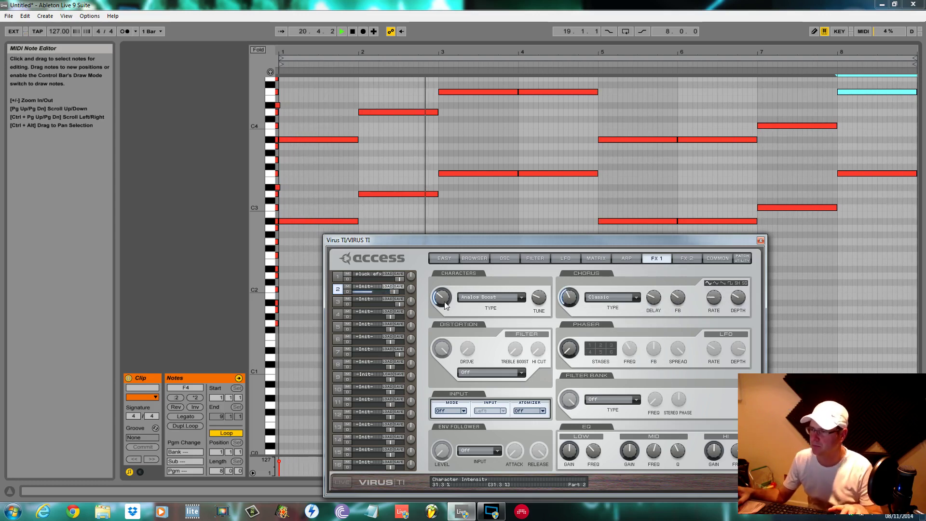
Set the character type to Pad Opener and the filter bank to a Comb Filter with raised frequency and a 9.4 % mix.
click(518, 298)
click(502, 341)
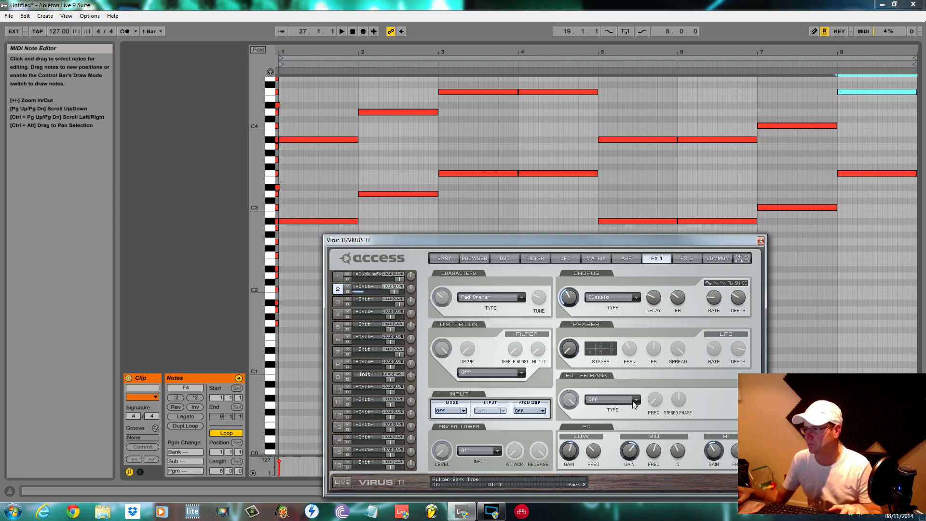
click(635, 401)
click(623, 314)
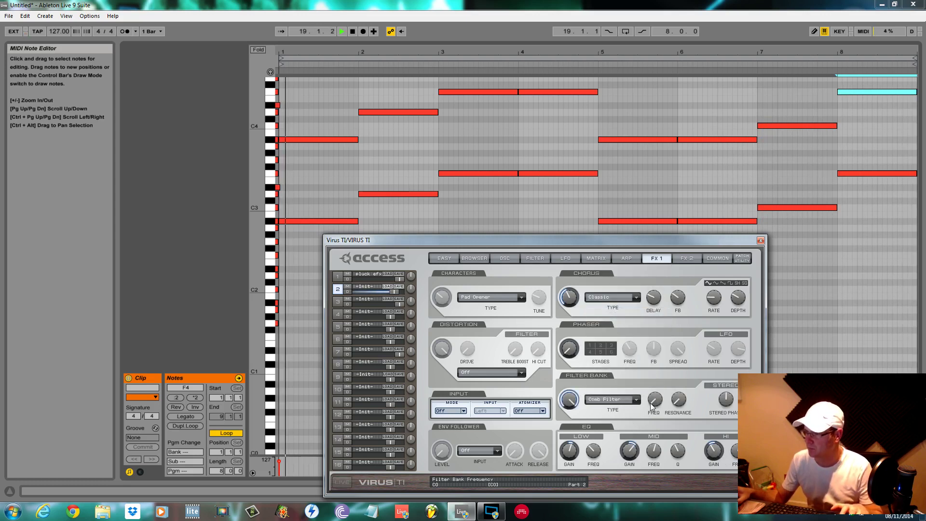
drag(650, 403, 656, 373)
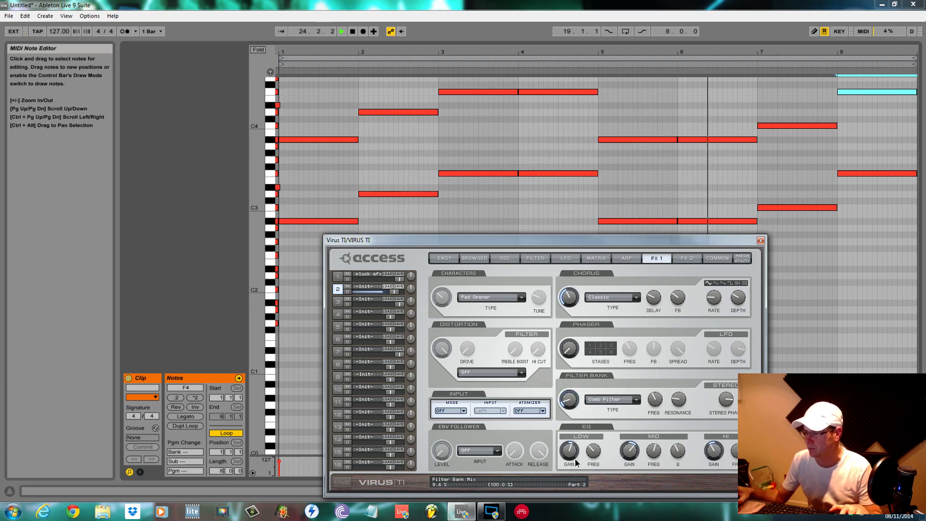
Lengthen the amplifier envelope's attack, starting and stopping playback to hear how the notes begin.
click(532, 258)
drag(493, 453, 515, 287)
key(space)
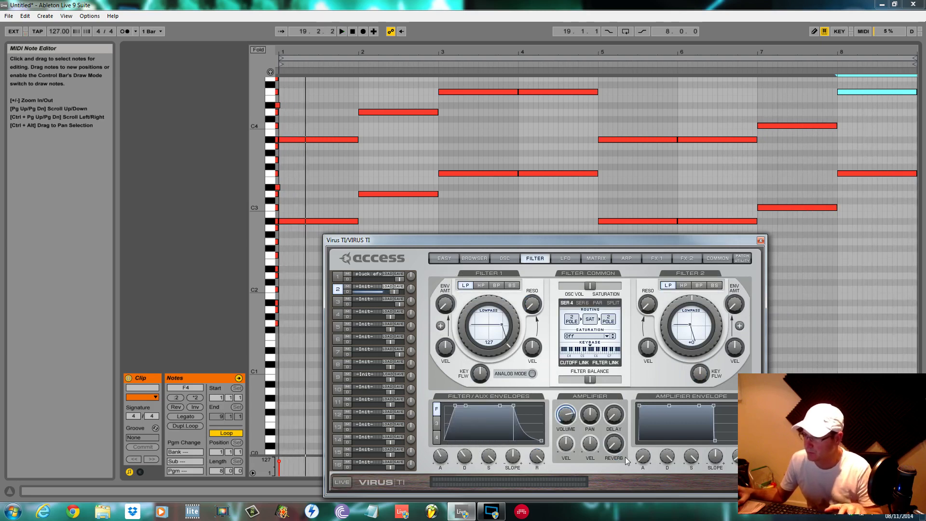
key(space)
key(space)
key(space)
key(space)
drag(643, 457, 647, 449)
key(space)
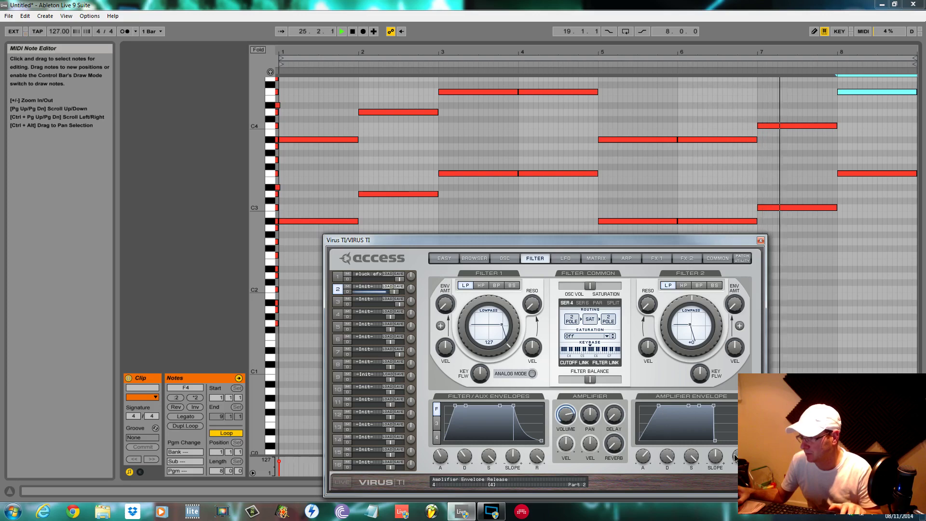
Turn on the reverb at -5.0 dB and set its mode to Ambience.
click(686, 259)
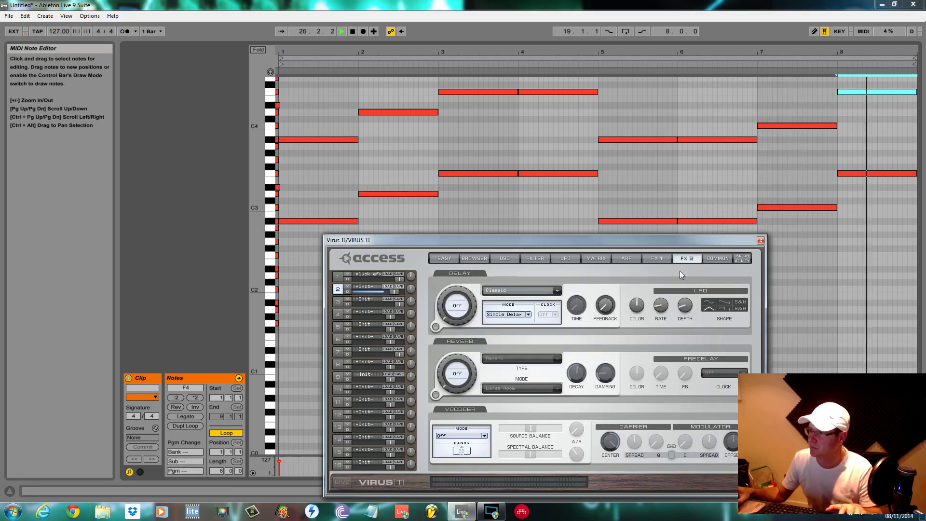
click(436, 395)
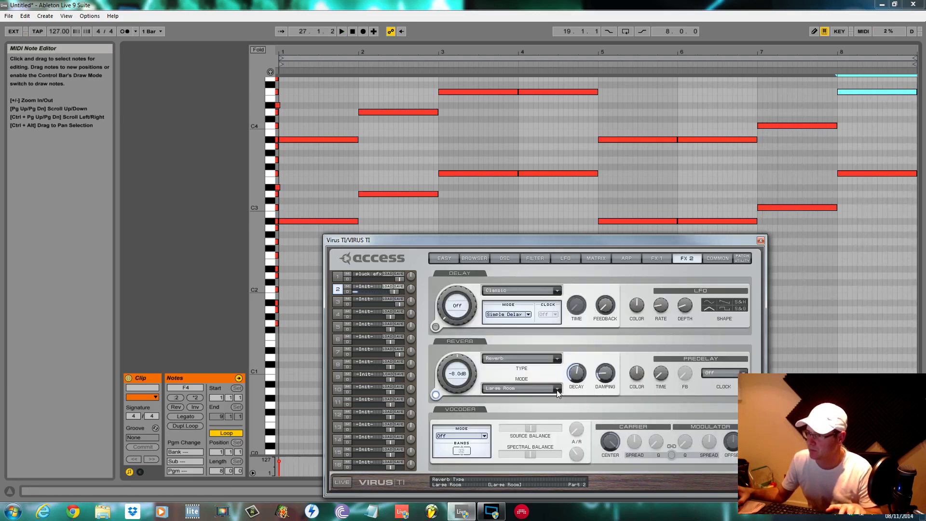
click(557, 389)
click(512, 389)
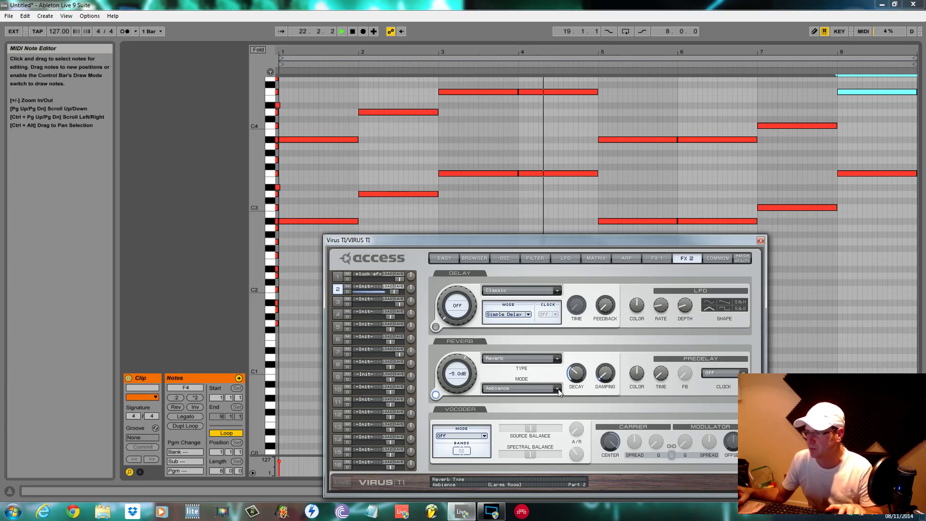
Set the reverb mode to Small Room and move the synth window clear of the MIDI notes.
click(558, 392)
click(511, 397)
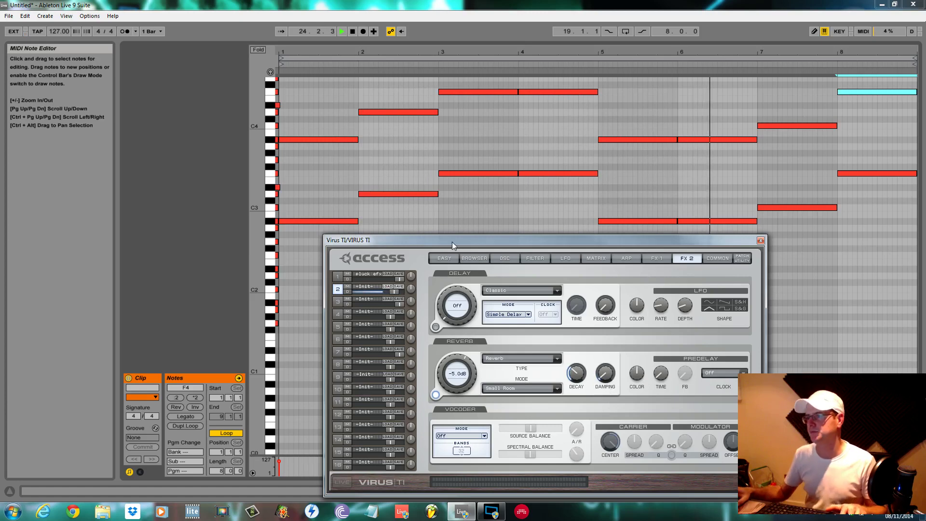
drag(757, 241, 821, 381)
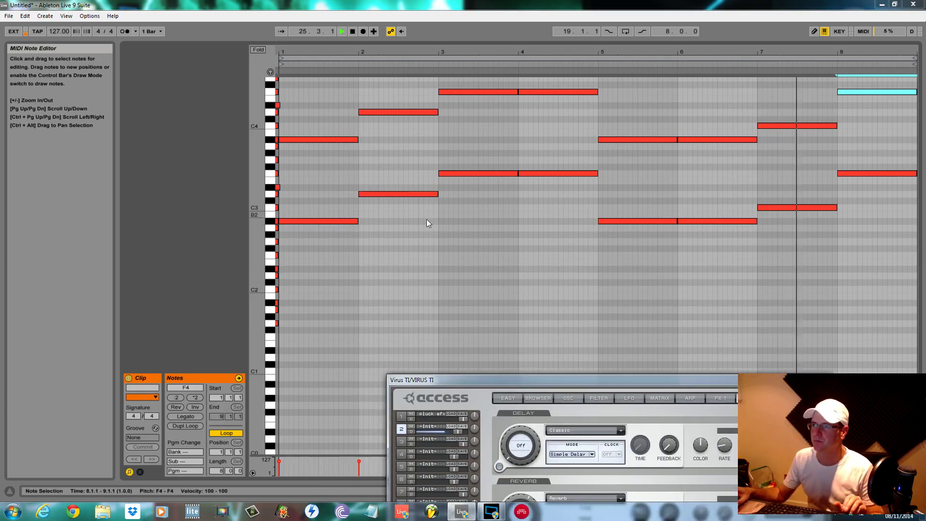
Copy the lower row of notes one octave down and return to the arrangement view.
drag(289, 178, 909, 289)
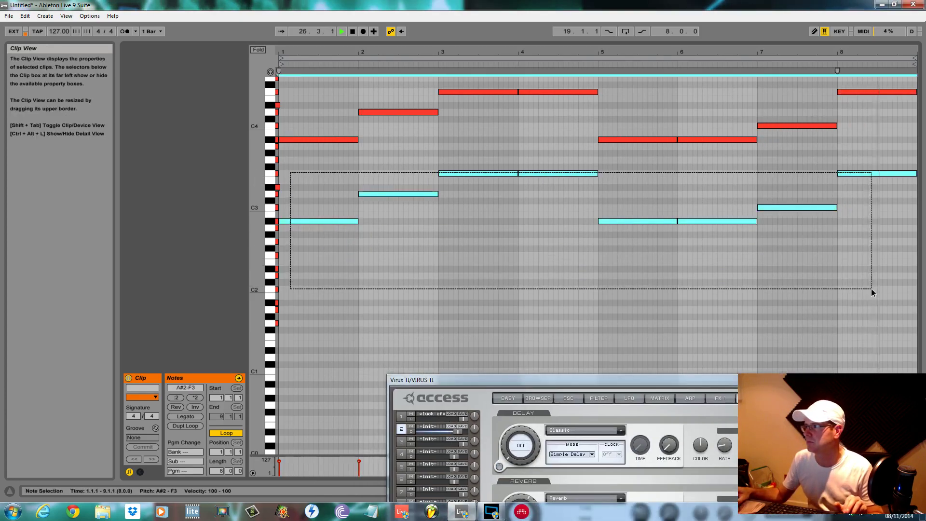
drag(350, 226, 348, 303)
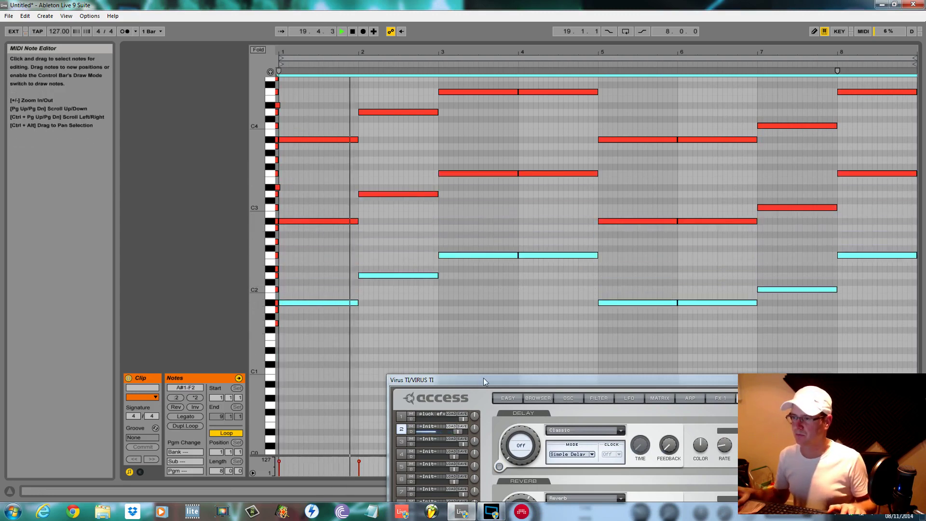
drag(507, 386, 596, 359)
key(Tab)
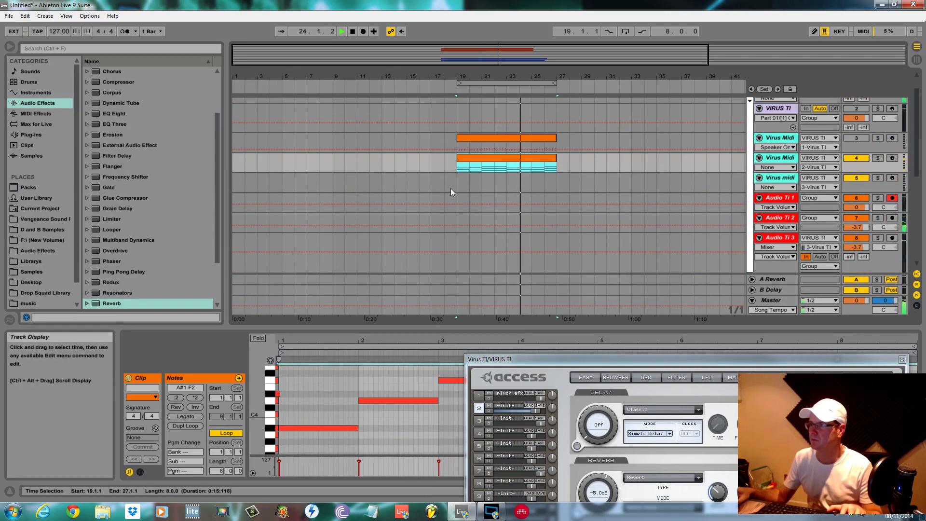
Arm the Audio Ti 2 track and record the sustained part from bar 19 until the tail fades past bar 28.
click(454, 203)
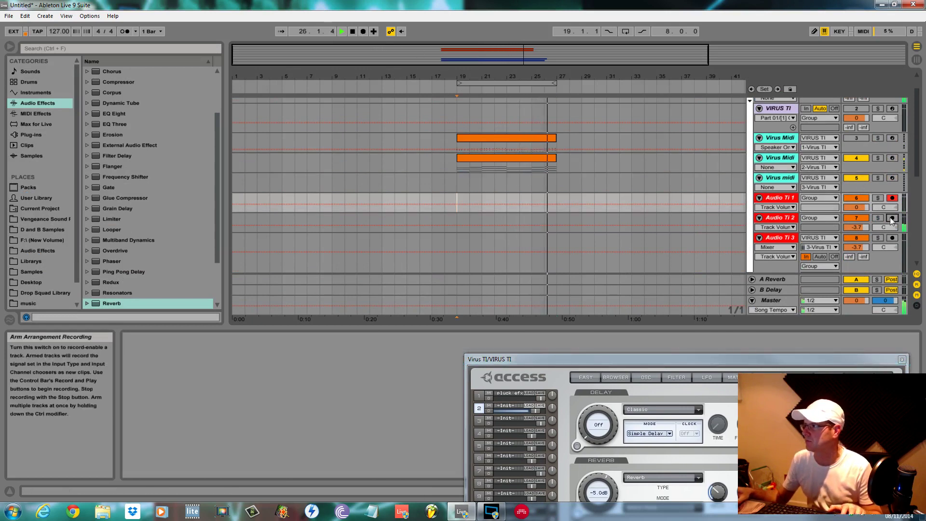
click(457, 218)
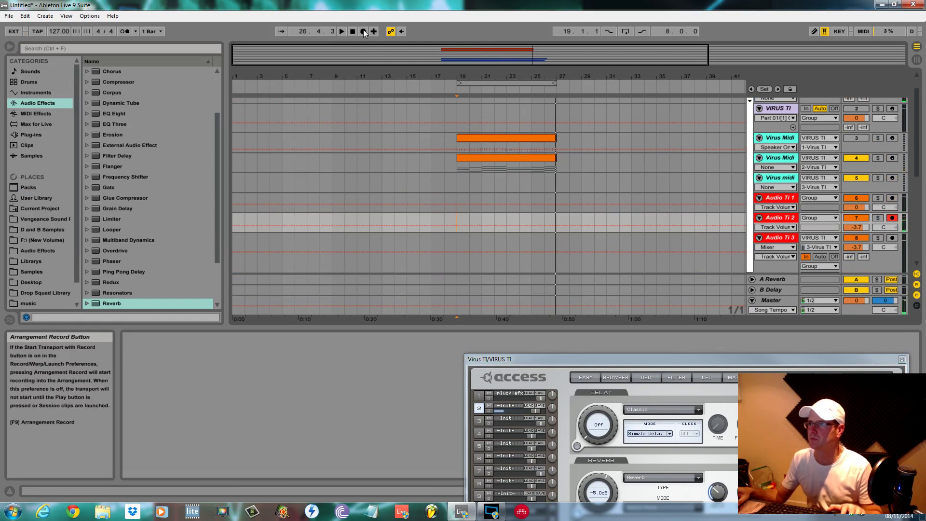
key(F9)
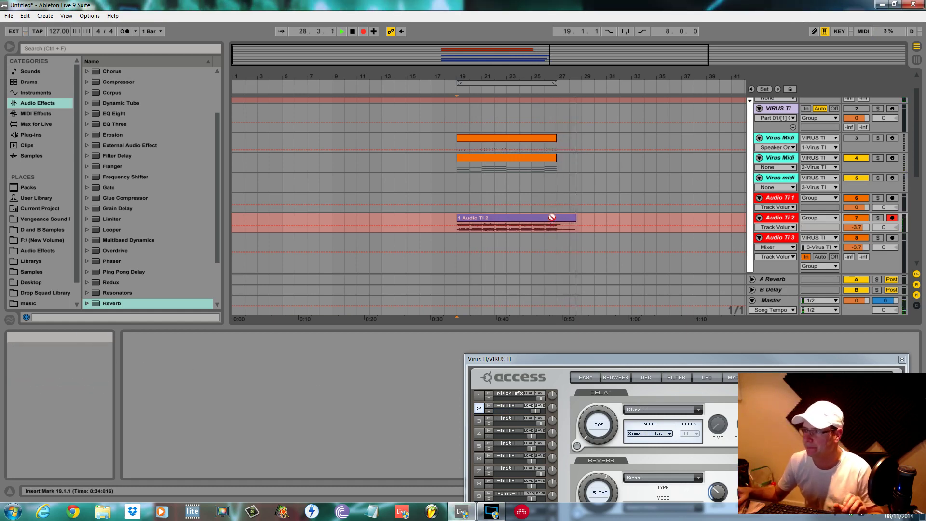
key(space)
Move the recorded Audio Ti 2 clip to bar 19 on the empty 11 Audio track.
click(570, 229)
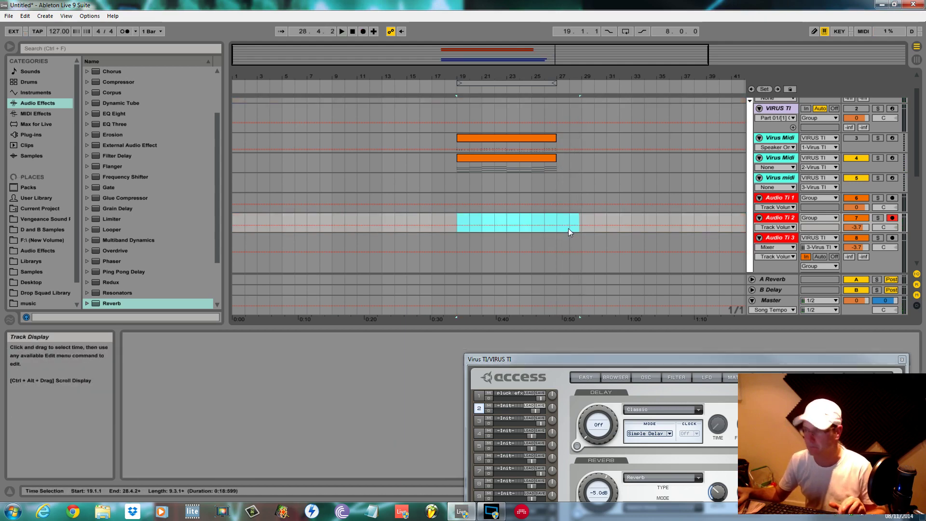
scroll(574, 225, down, 5)
click(452, 243)
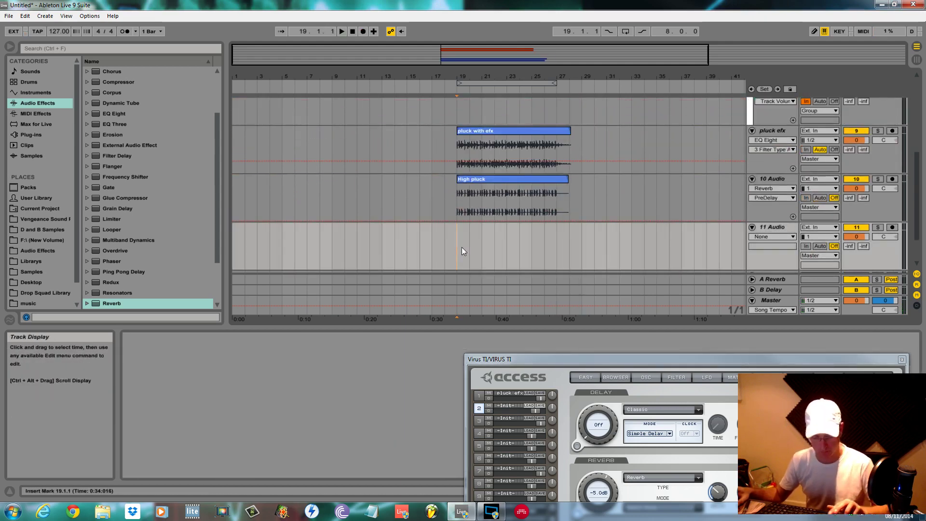
key(ctrl+v)
Colour the moved clip and its 11 Audio track turquoise green.
right_click(551, 230)
click(616, 447)
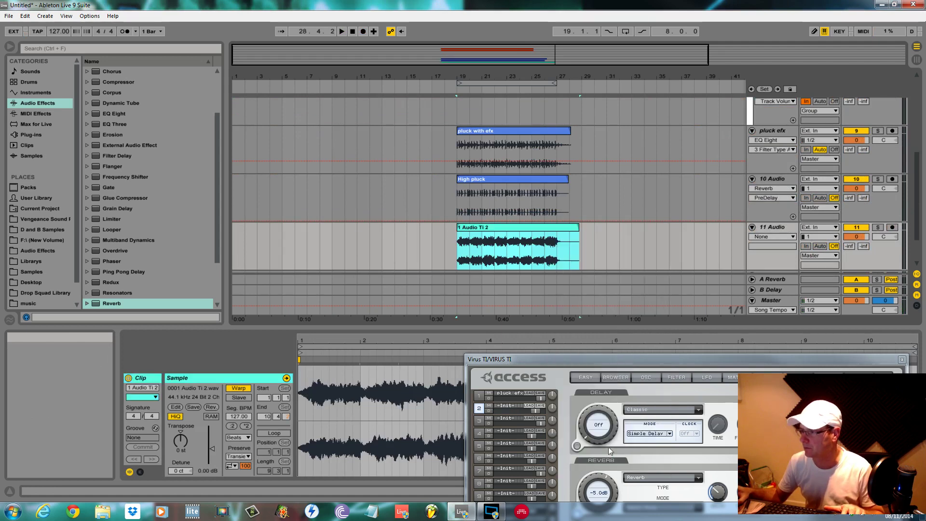
right_click(773, 228)
click(839, 386)
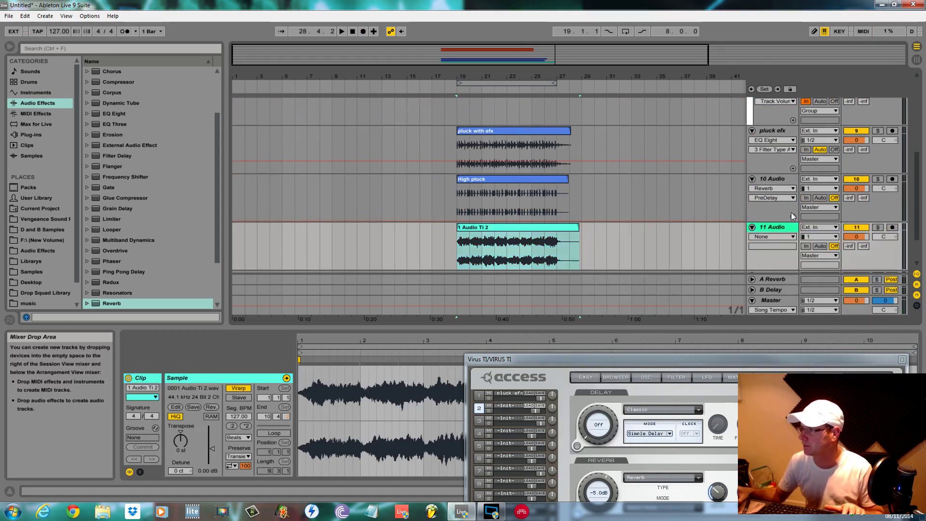
Rename the 11 Audio track Pad 1 and lower its volume to -8.1 dB during playback.
click(782, 225)
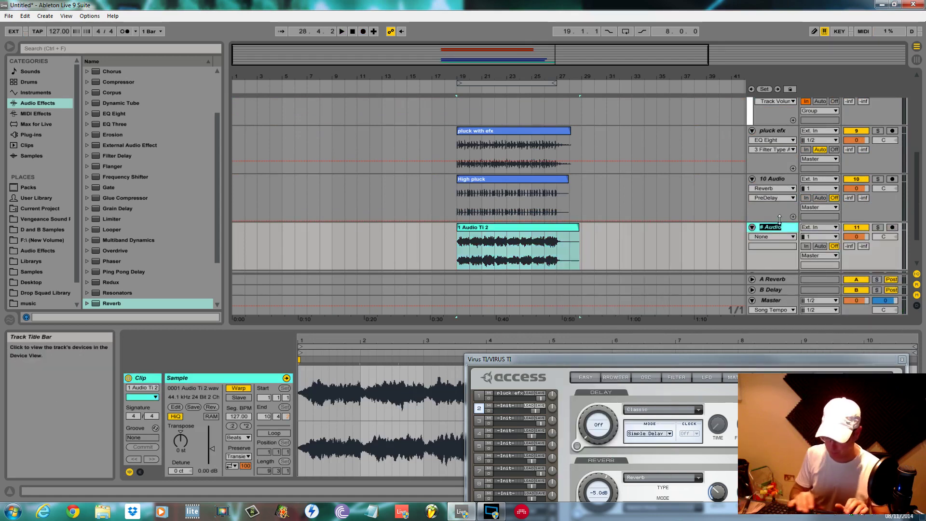
text(Pad 1)
key(space)
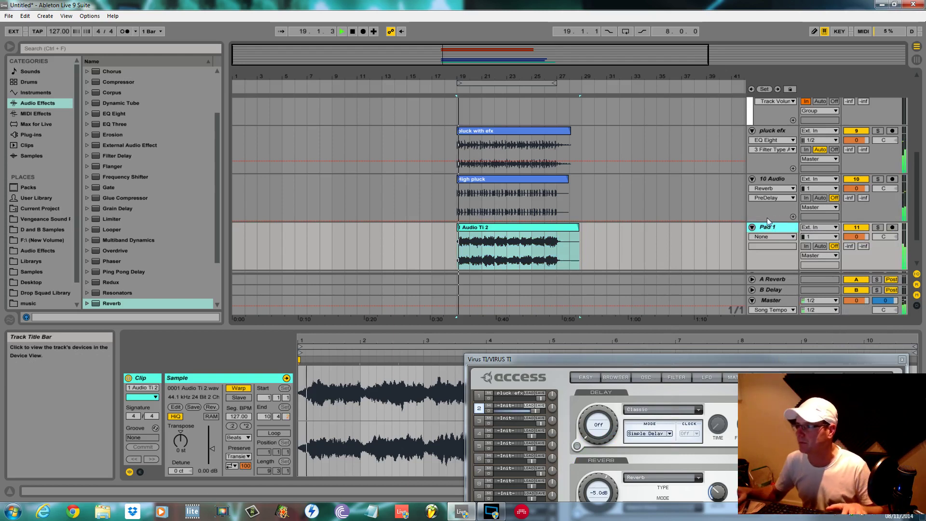
drag(864, 237, 863, 251)
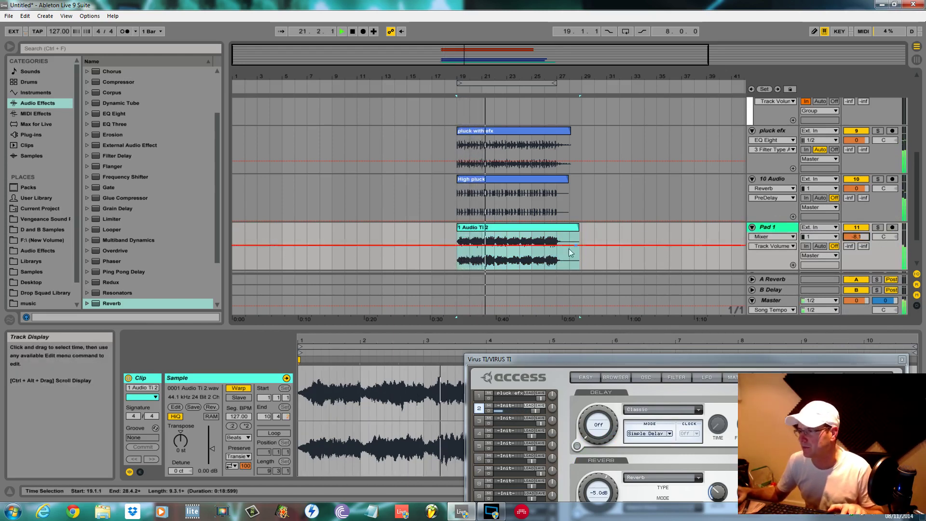
Add a new audio track, duplicate the Pad 1 track, and transpose the duplicate's clip by -12 semitones.
key(ctrl+t)
key(ctrl+d)
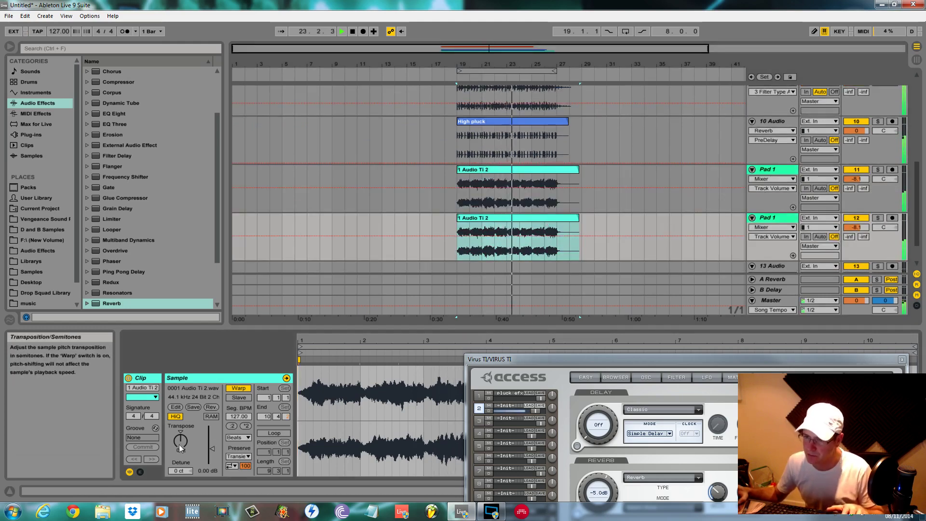
drag(180, 439, 180, 444)
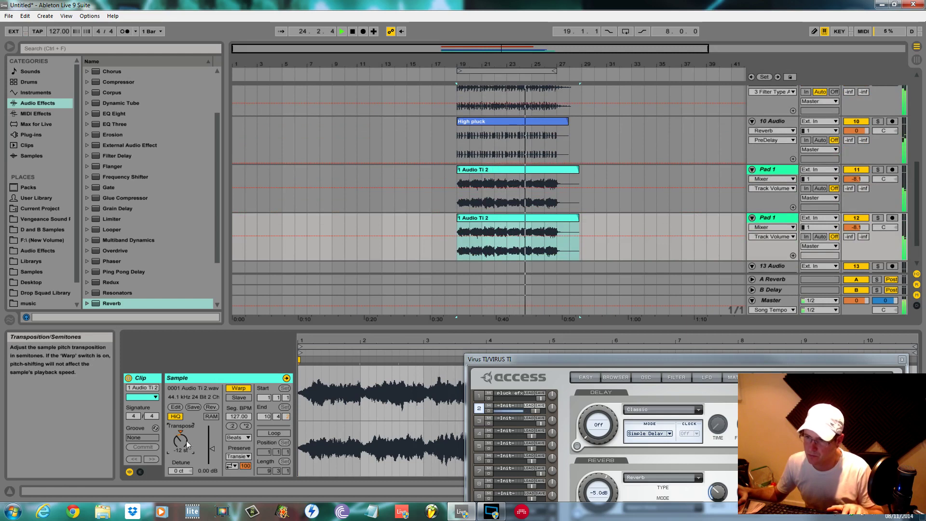
Solo the duplicated Pad 1 track and set its clip's warp mode to Complex Pro, trying Complex first.
click(877, 217)
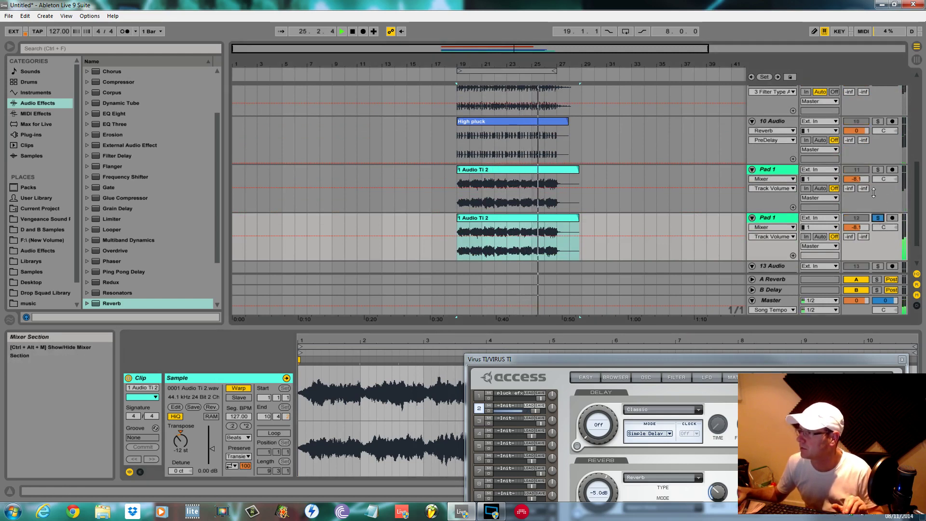
click(877, 218)
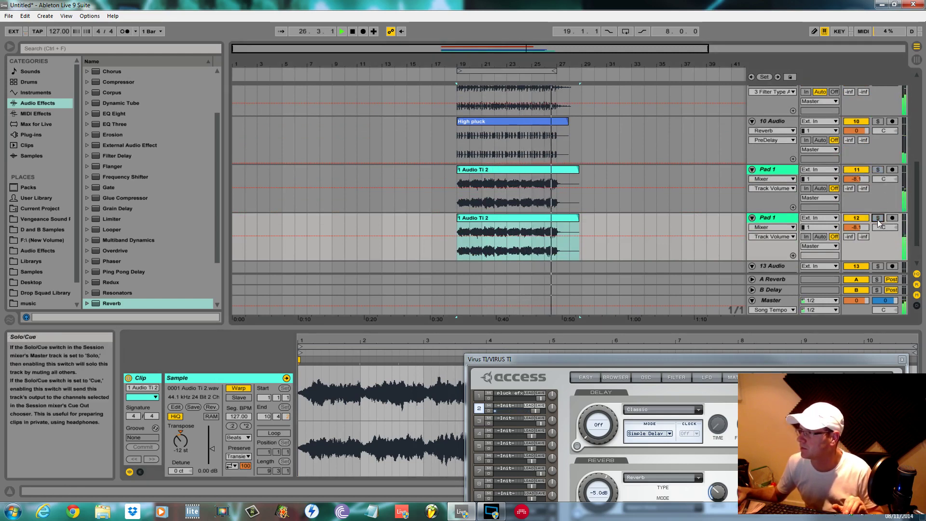
click(878, 218)
click(239, 437)
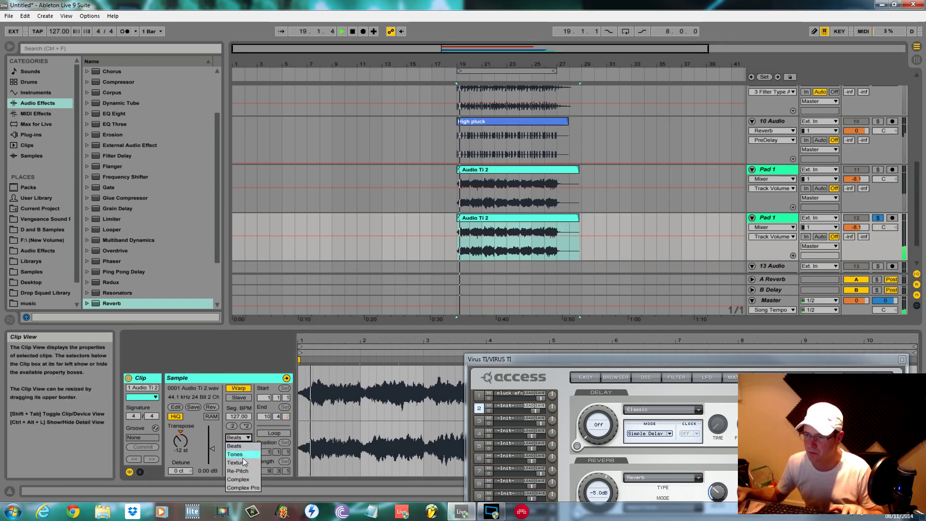
click(242, 476)
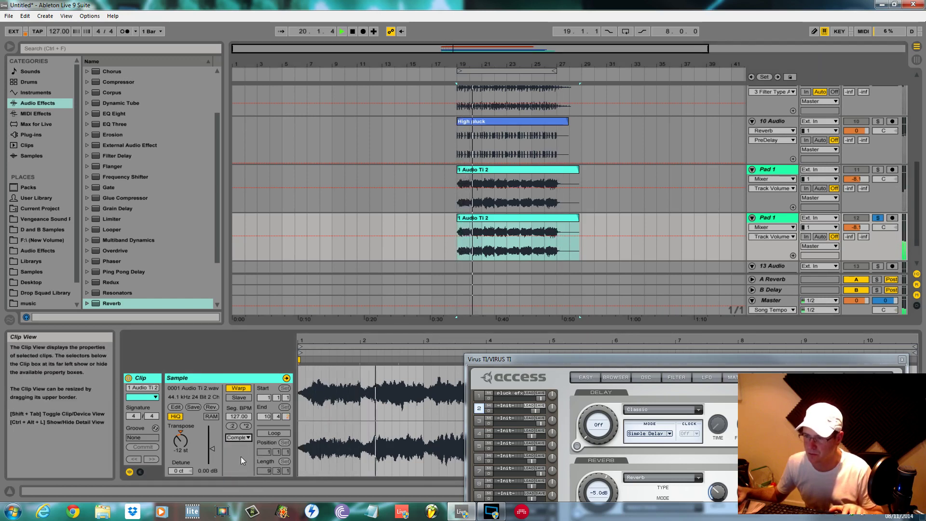
click(246, 437)
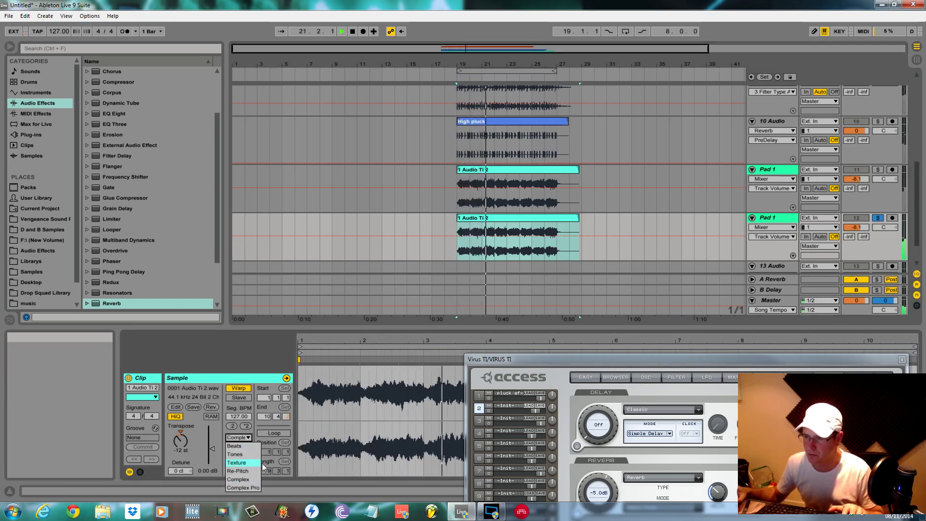
click(247, 486)
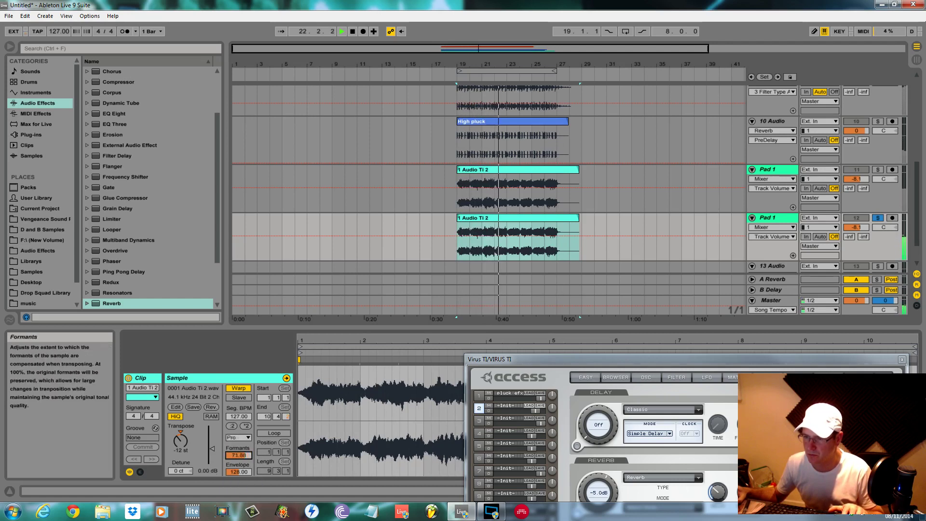
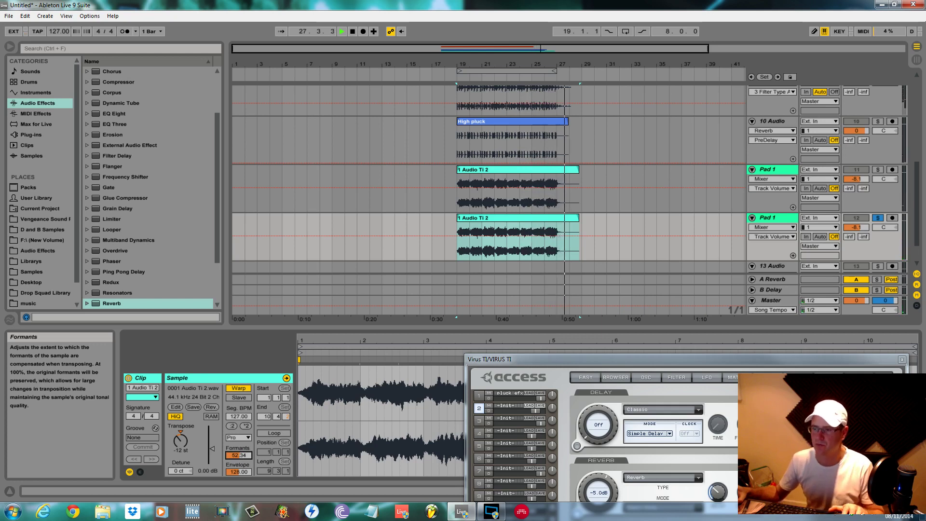
Set the transposed clip's Formants to 50 and restart playback to hear it.
drag(234, 457, 234, 455)
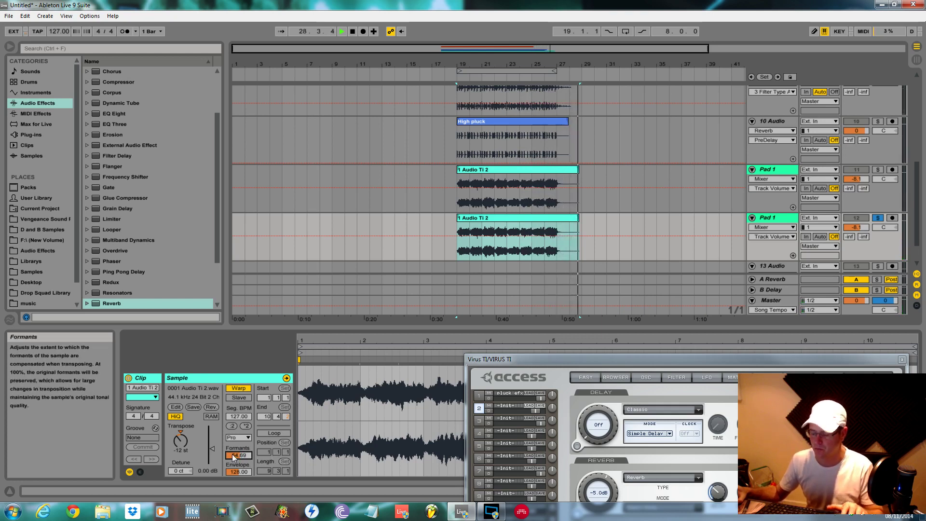
key(Return)
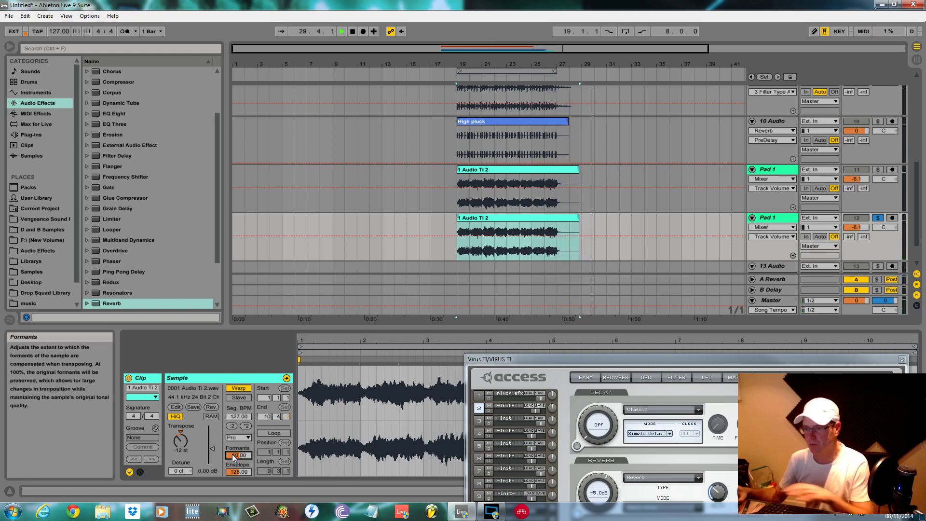
key(space)
key(space)
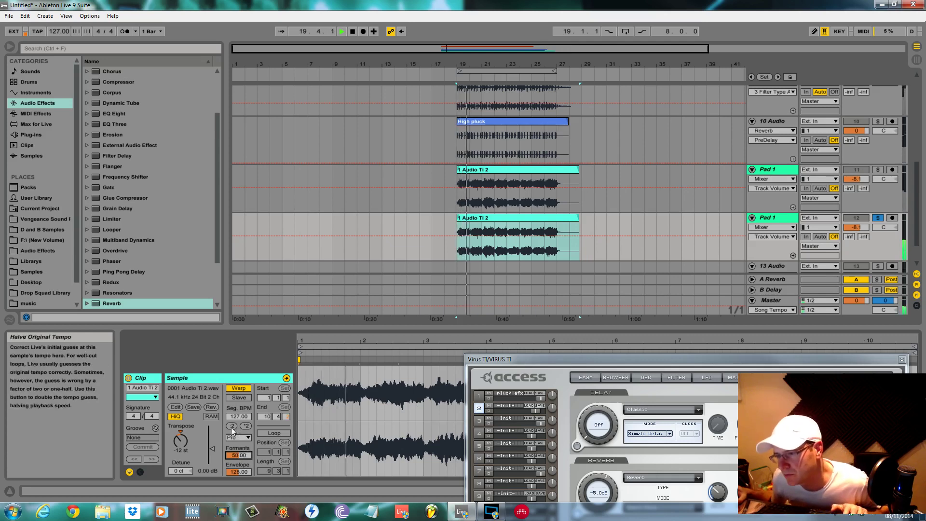
Solo the original Pad 1 as well, group both Pad 1 tracks, and name the group Pad.
click(878, 170)
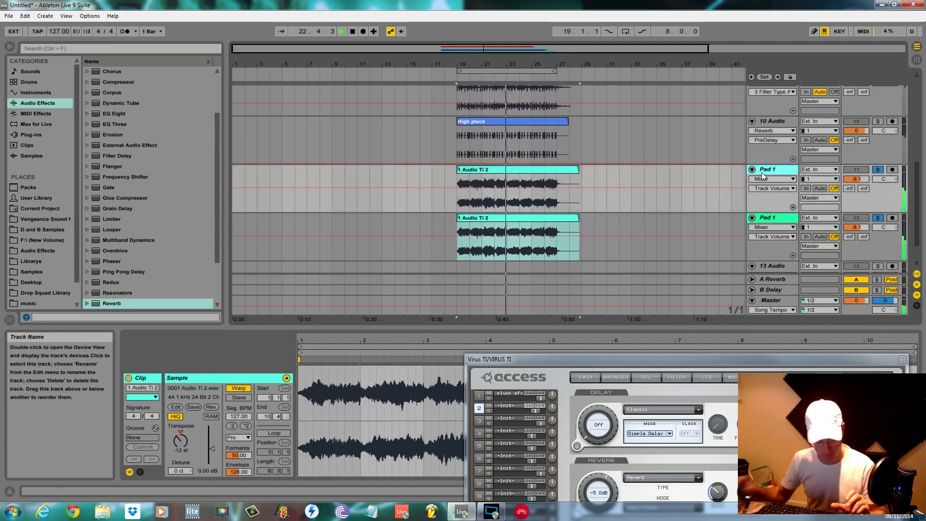
key(ctrl+g)
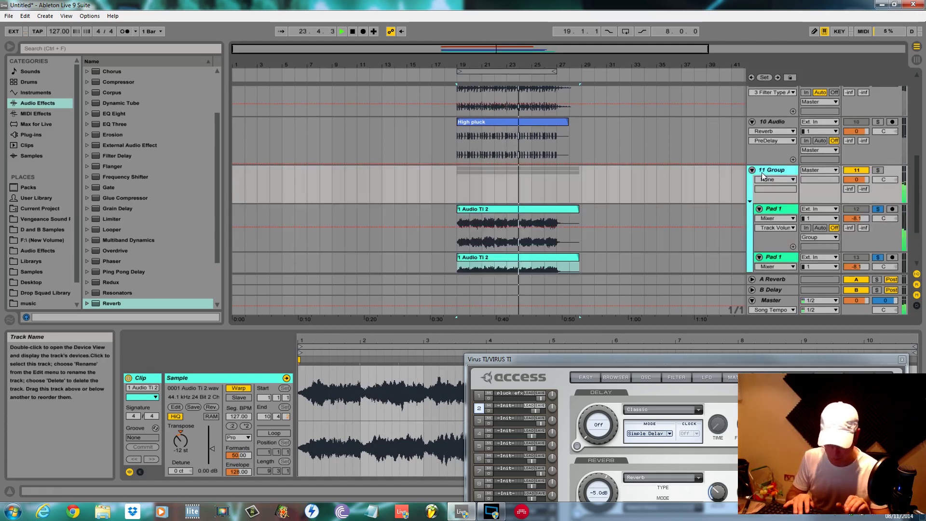
text(Pad)
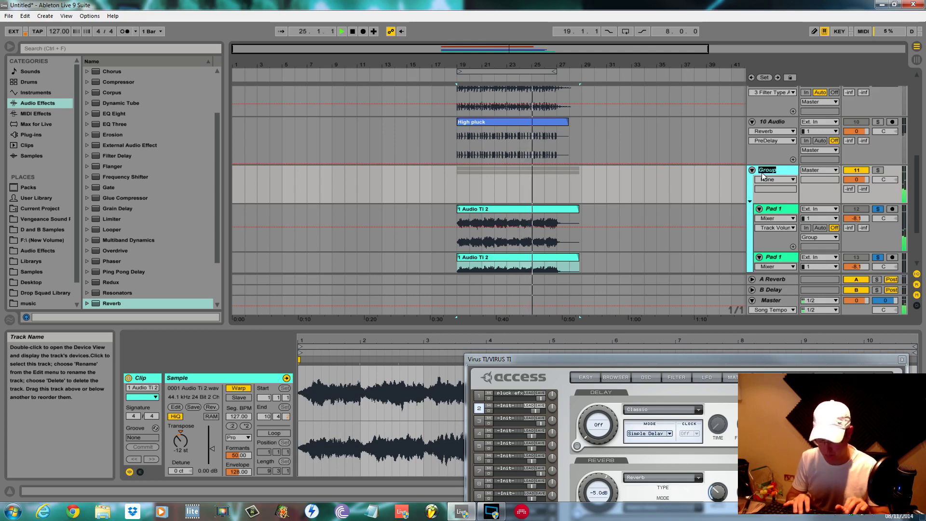
key(Return)
Colour the Pad group white and take its two tracks out of solo.
right_click(762, 172)
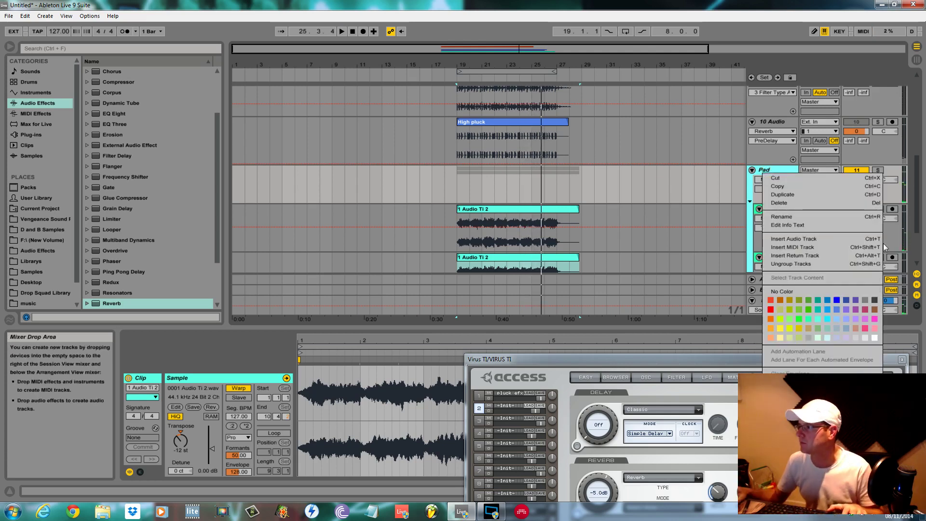
click(873, 335)
click(879, 209)
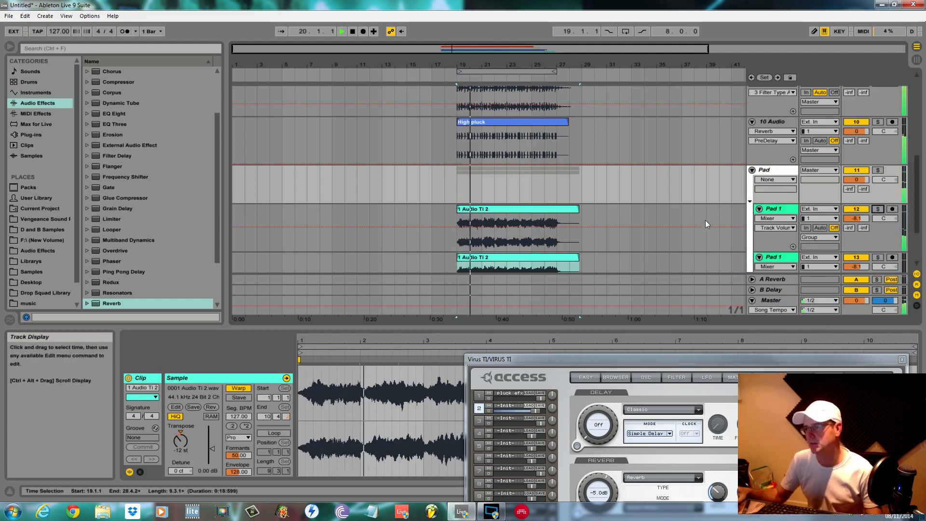
Close the Virus TI window and lower the transposed Pad 1 track's volume to -13.0 dB.
click(901, 359)
drag(857, 267, 856, 290)
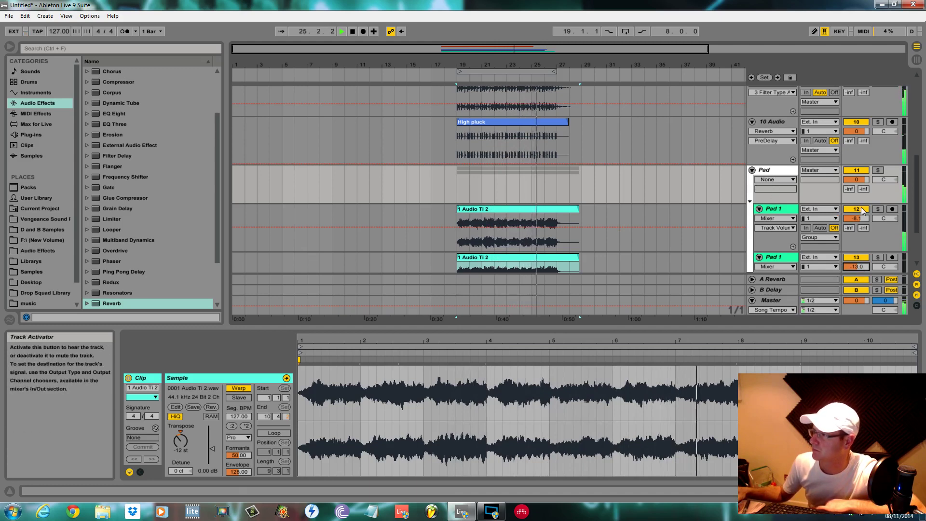
Solo the original Pad 1 track and add a Ping Pong Delay to it.
click(773, 209)
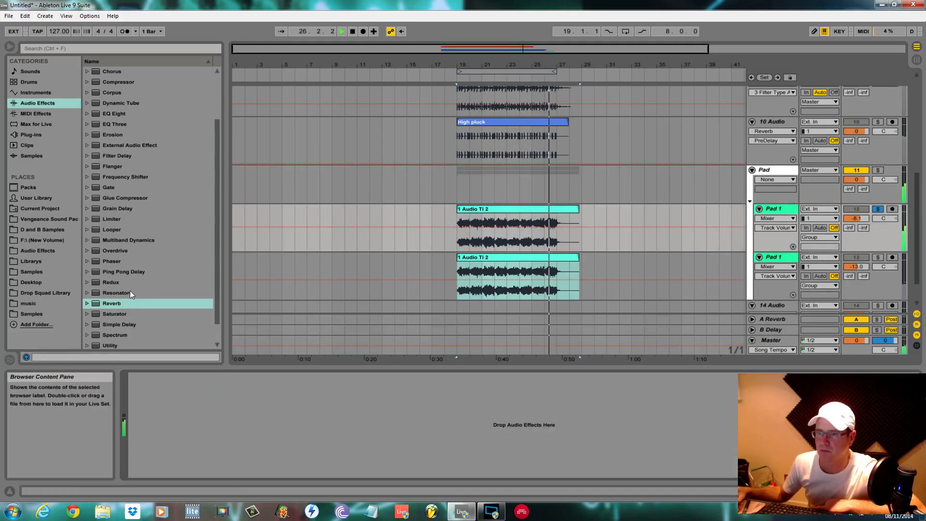
drag(118, 271, 244, 383)
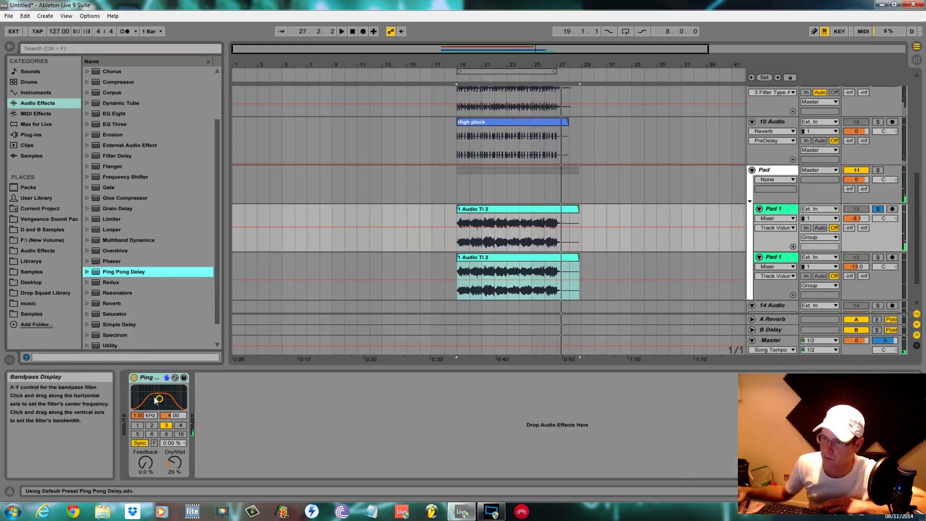
Set the Ping Pong Delay's filter to 1.73 kHz and 4.36 bandwidth, feedback to 25 % and dry/wet to 32 %, ending Pad 1's solo.
drag(165, 401, 164, 398)
click(141, 467)
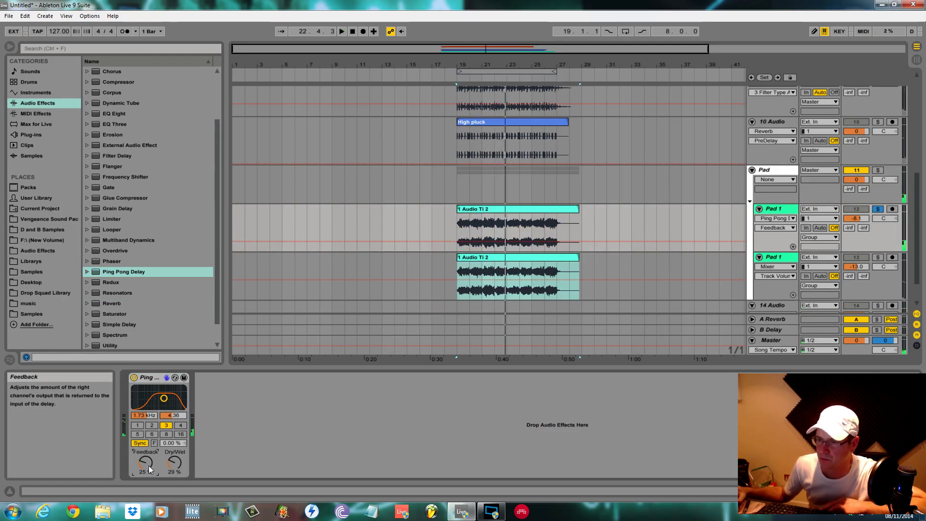
drag(170, 450, 170, 434)
key(space)
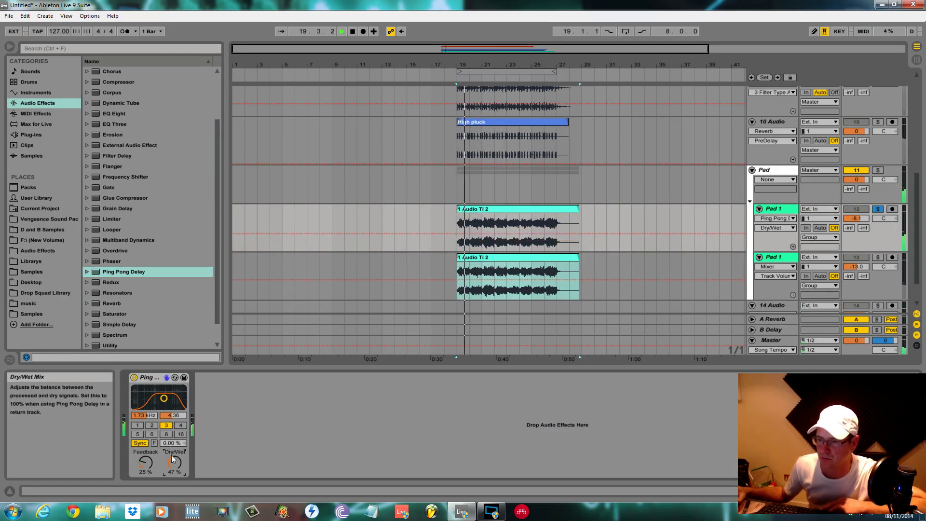
drag(172, 462, 172, 469)
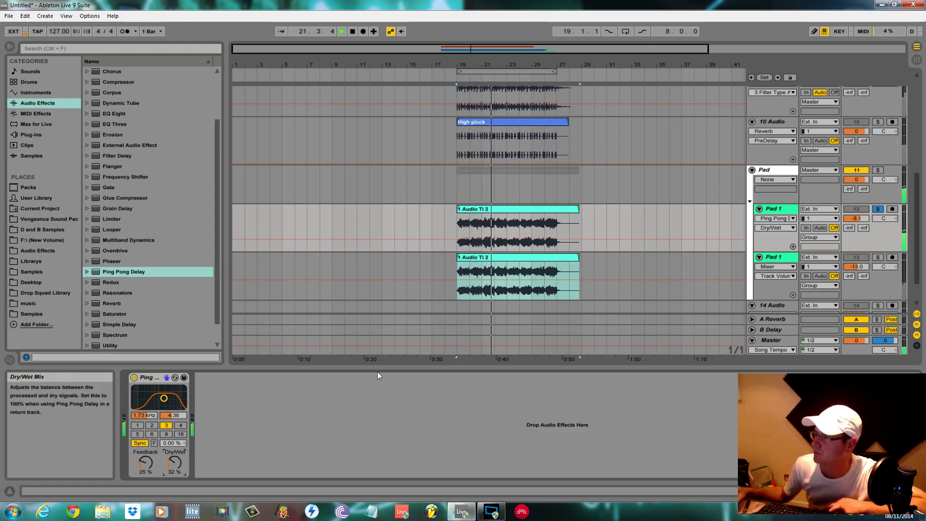
click(877, 209)
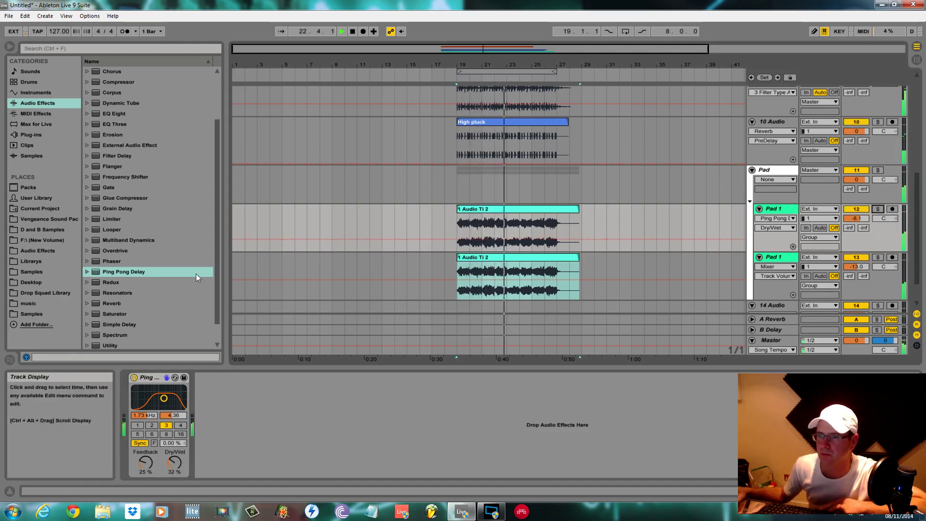
Rename the 10 Audio track as High pluck and lower the Pad group's volume to -5.6 dB.
scroll(548, 236, up, 4)
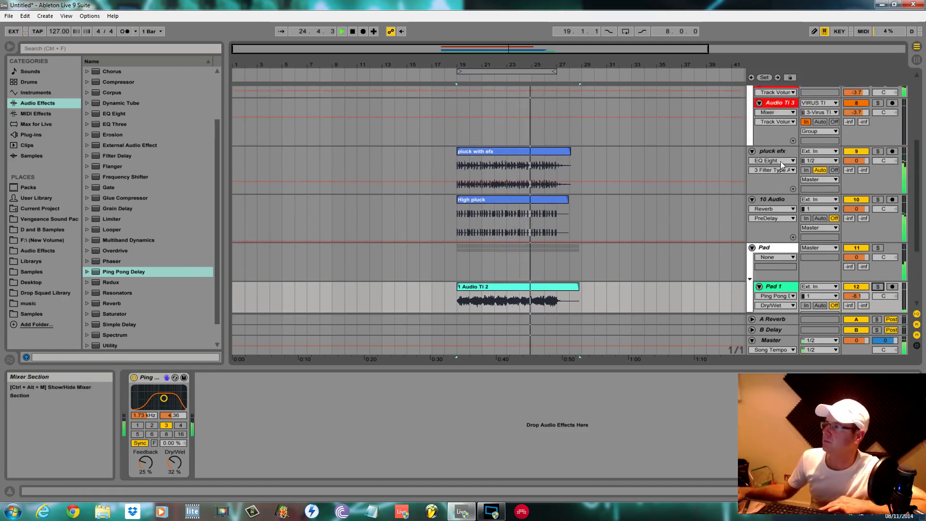
click(773, 201)
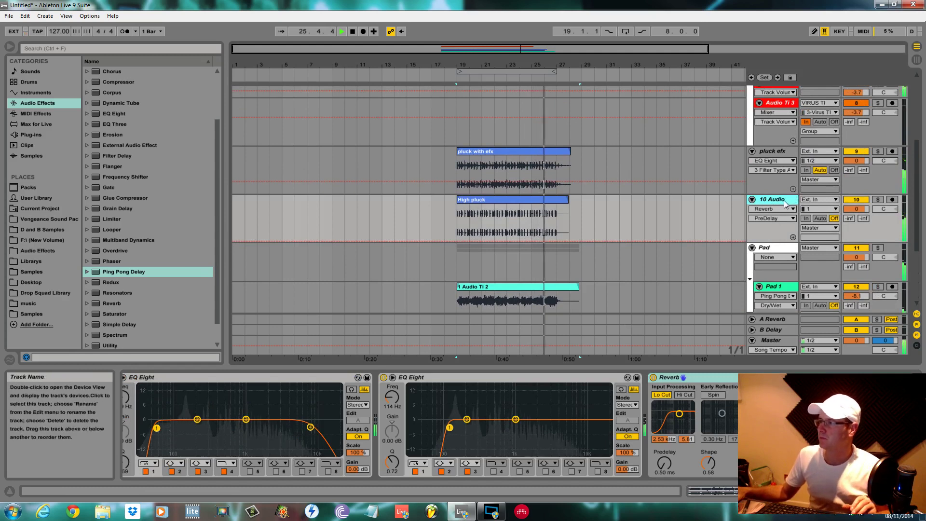
key(ctrl+r)
text(Hig)
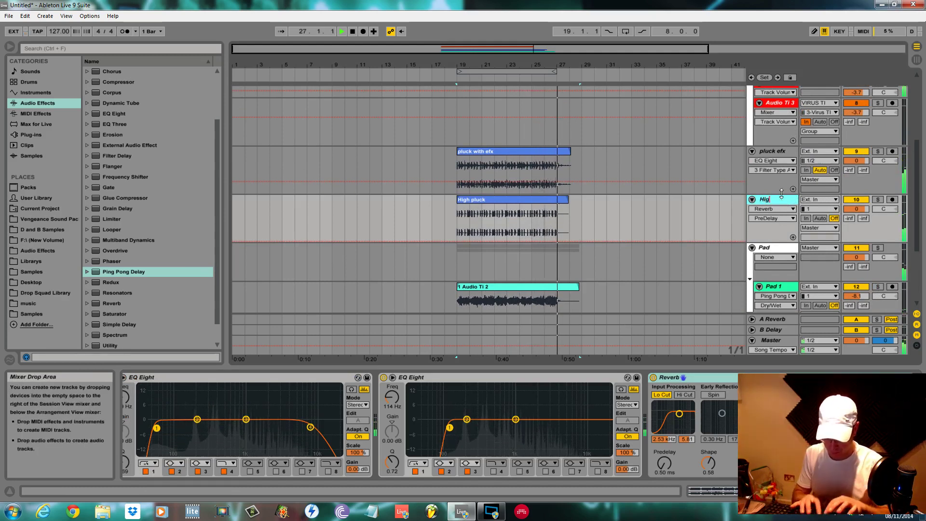
text(h pluck)
key(Return)
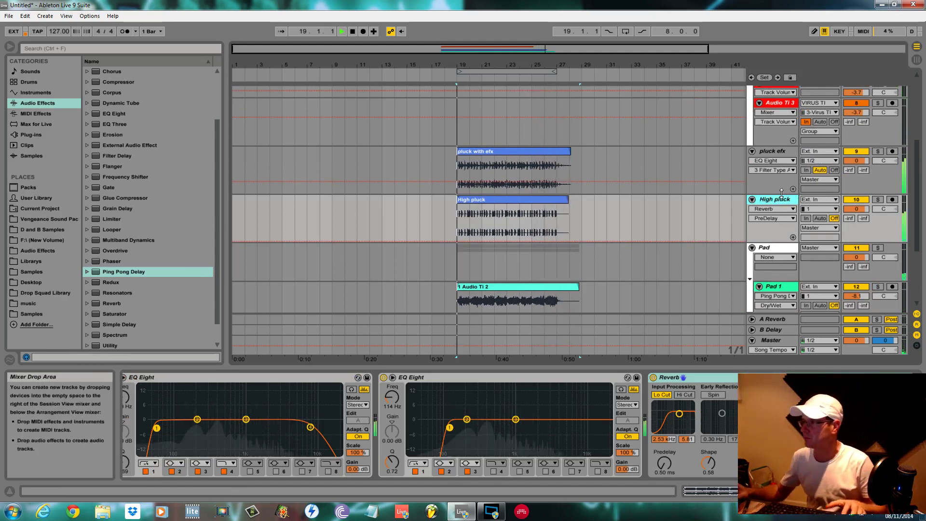
drag(863, 263, 863, 290)
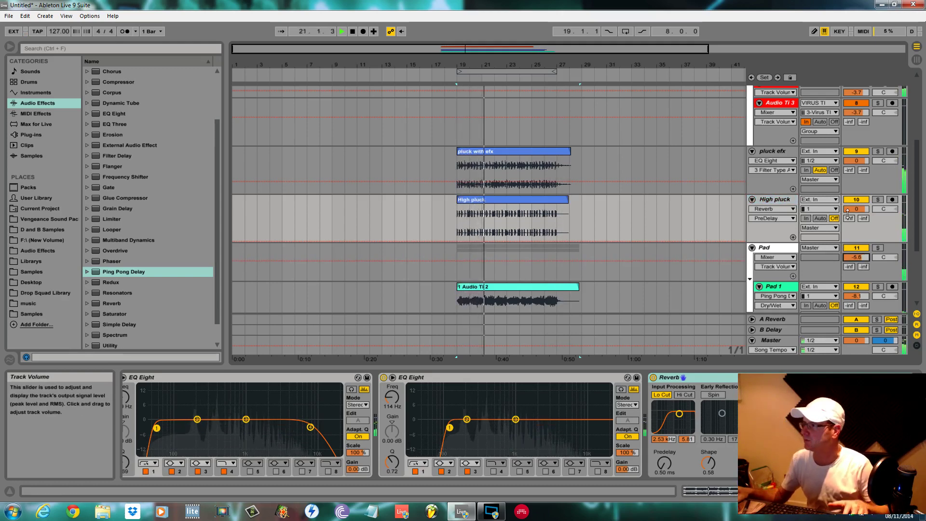
Colour both the High pluck track and its clip light pink.
right_click(792, 200)
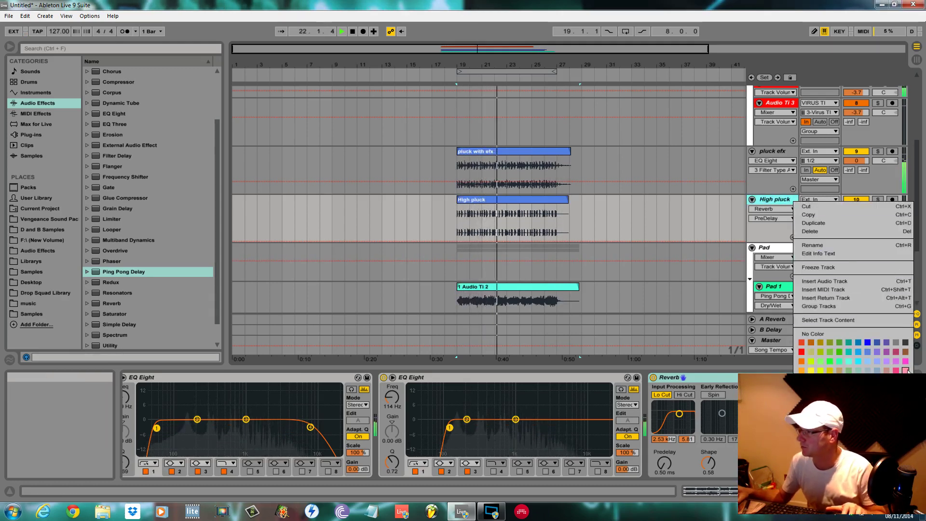
click(896, 352)
right_click(546, 201)
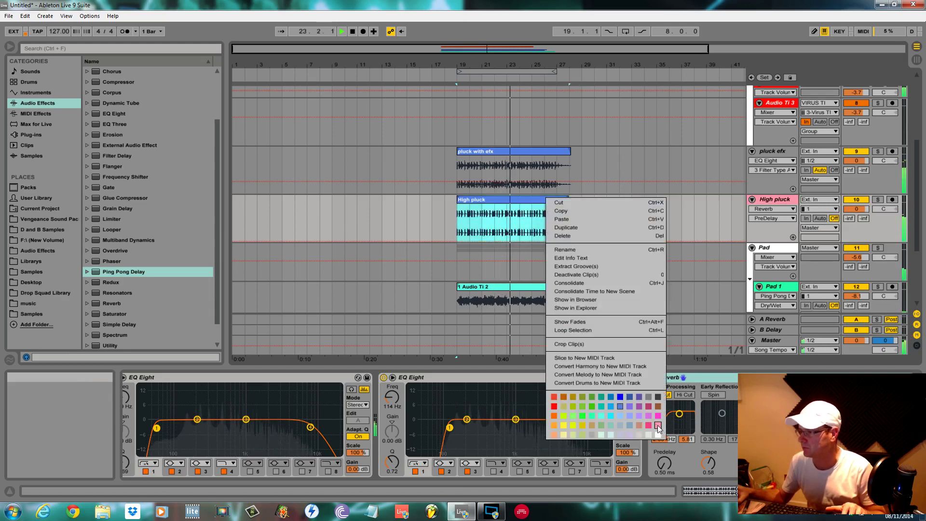
click(673, 353)
Colour the pluck efx track and its clip dark pink.
right_click(779, 151)
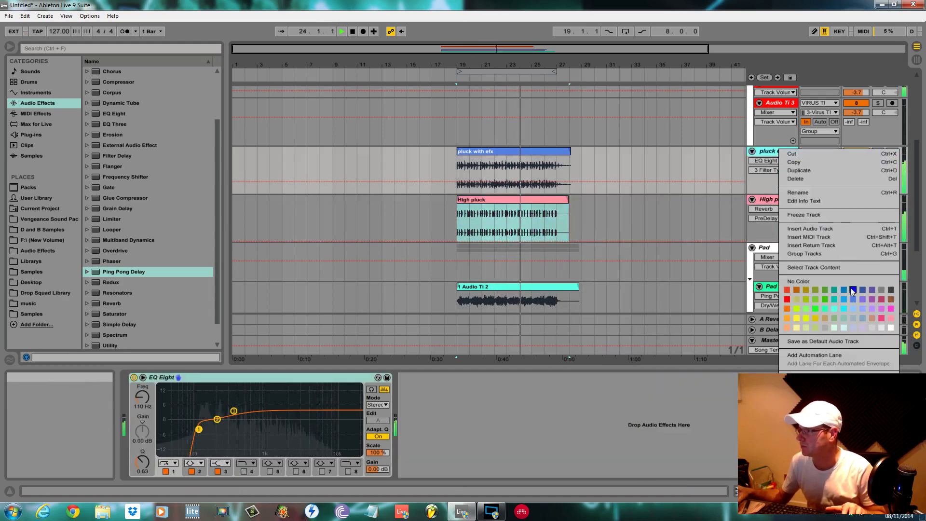
click(882, 319)
right_click(562, 152)
click(663, 337)
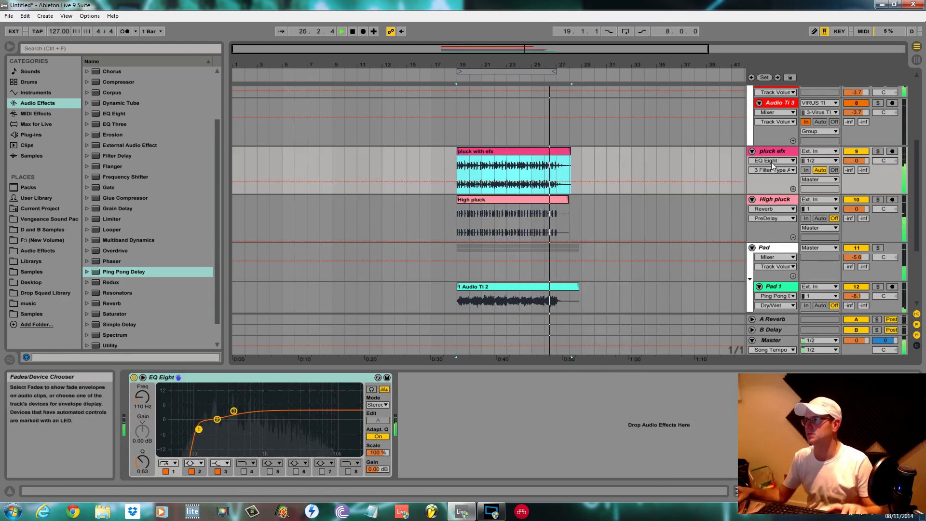
Stop playback, group the pluck efx and High pluck tracks, and name the group pluck.
key(space)
click(776, 150)
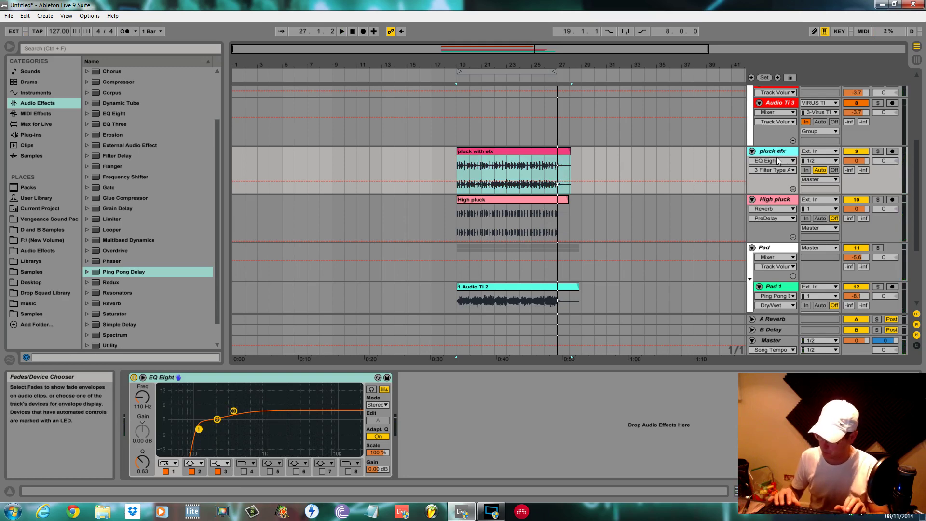
key(shift+Down)
key(ctrl+g)
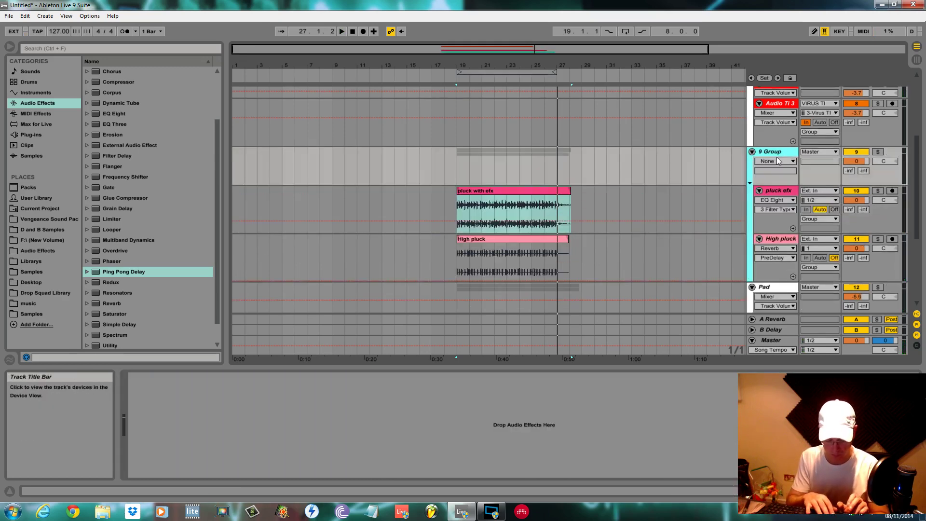
text(pluck)
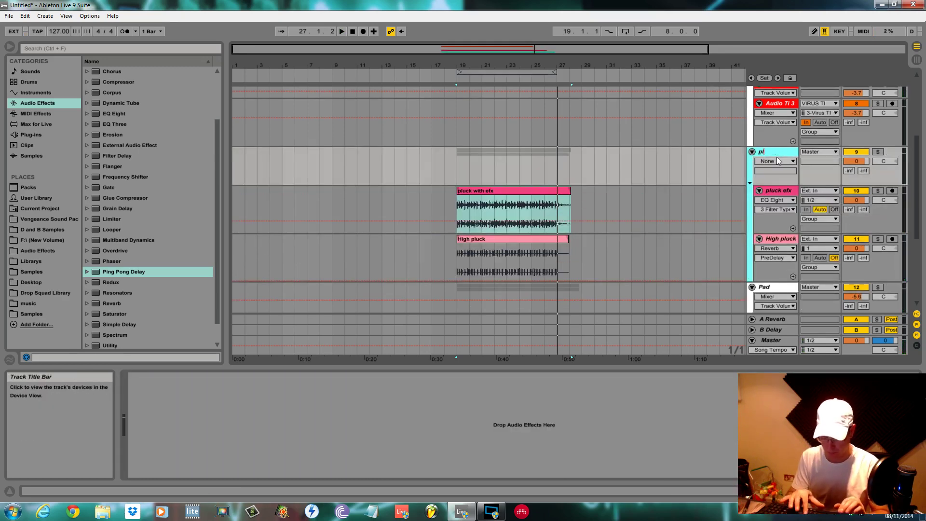
key(Return)
Play the arrangement from bar 19 and colour the pluck group white.
key(space)
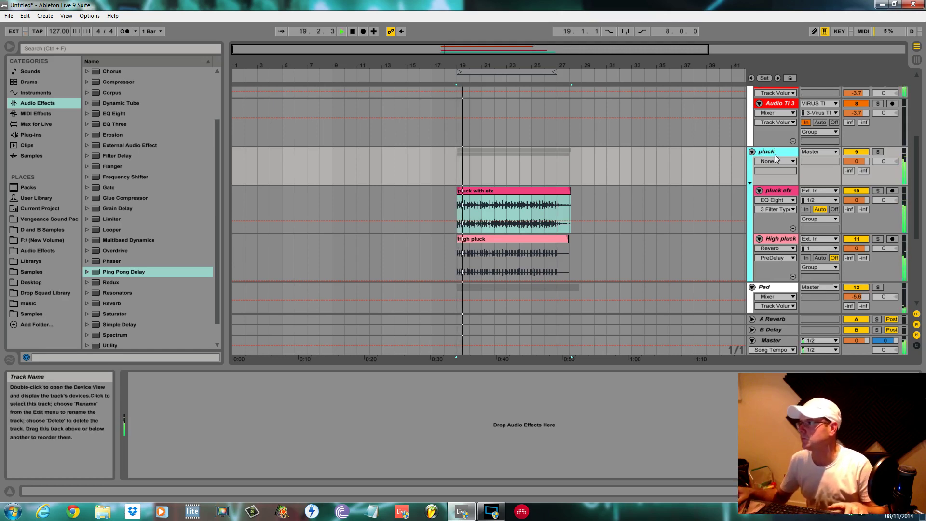
right_click(782, 151)
click(890, 314)
scroll(733, 244, down, 5)
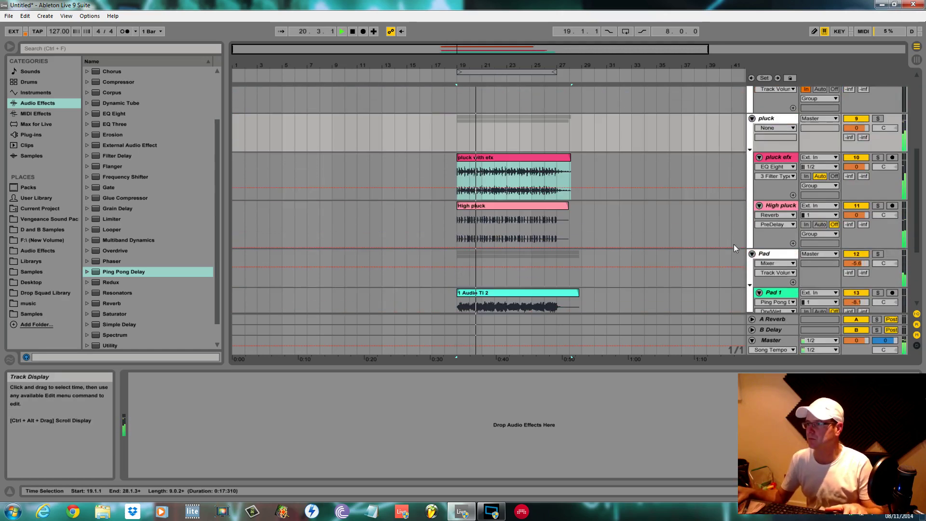
Open the VEH2 Soft Kicks folder of V Essential House 2 in the Vengeance samples and replay the arrangement briefly.
click(61, 218)
click(89, 135)
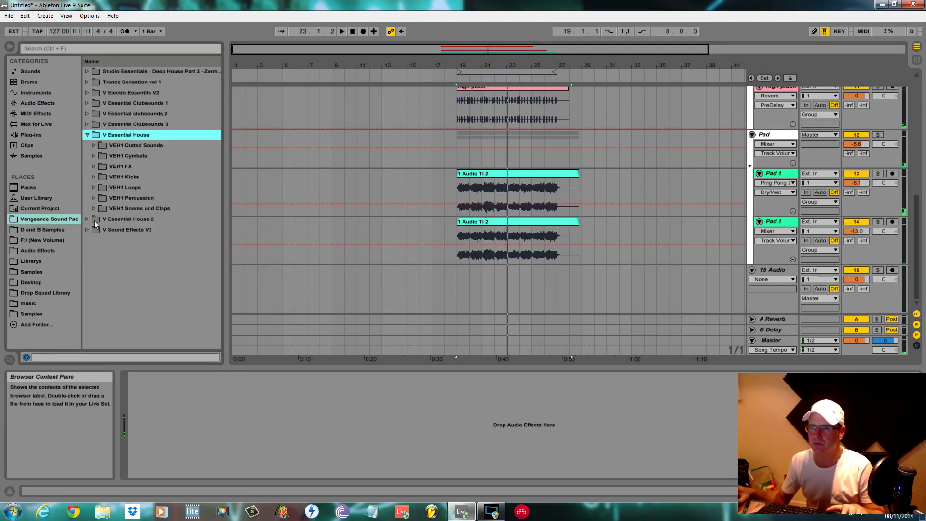
click(90, 136)
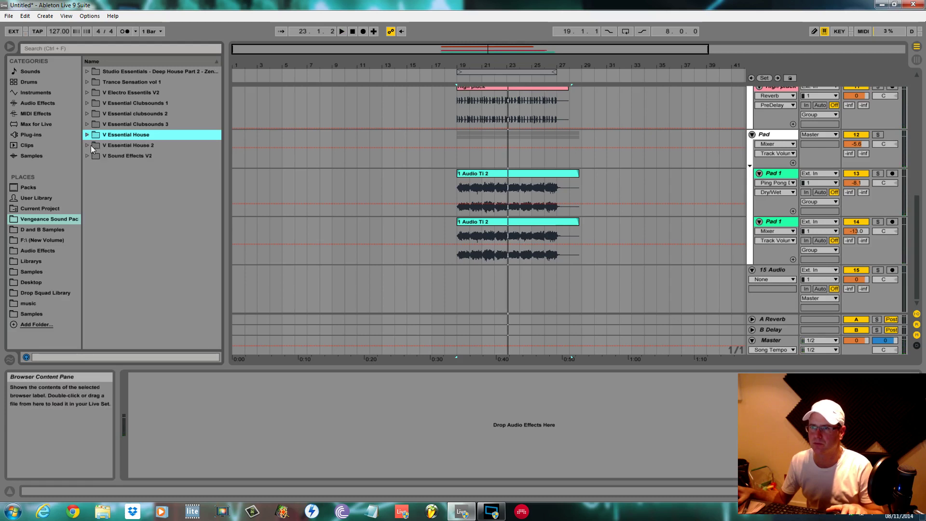
click(89, 145)
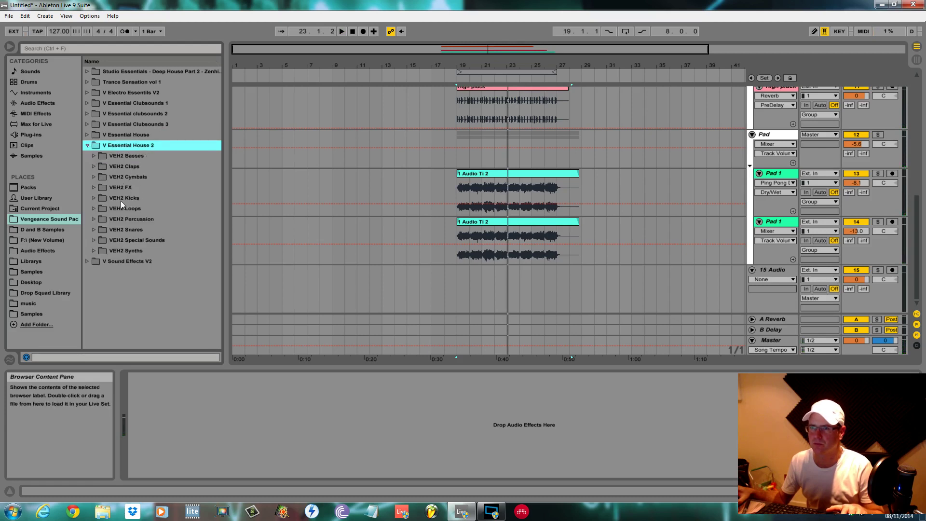
click(94, 198)
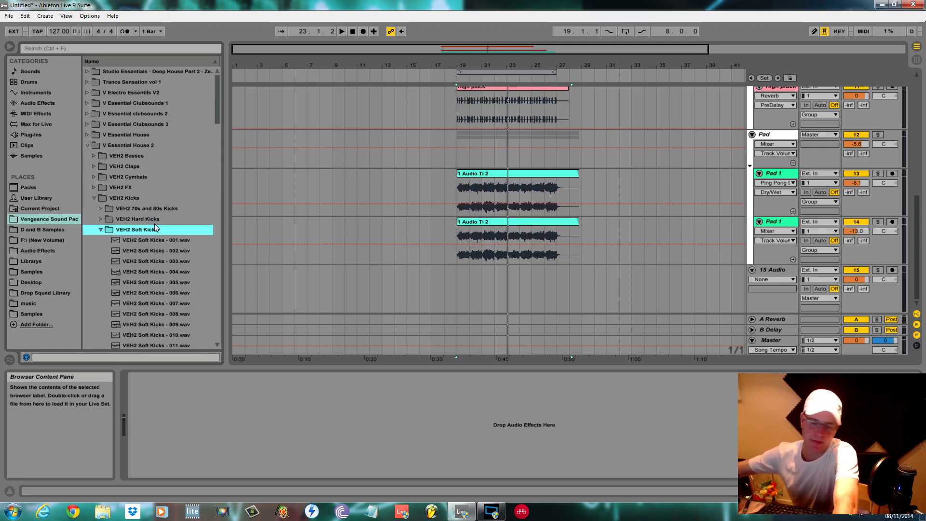
key(space)
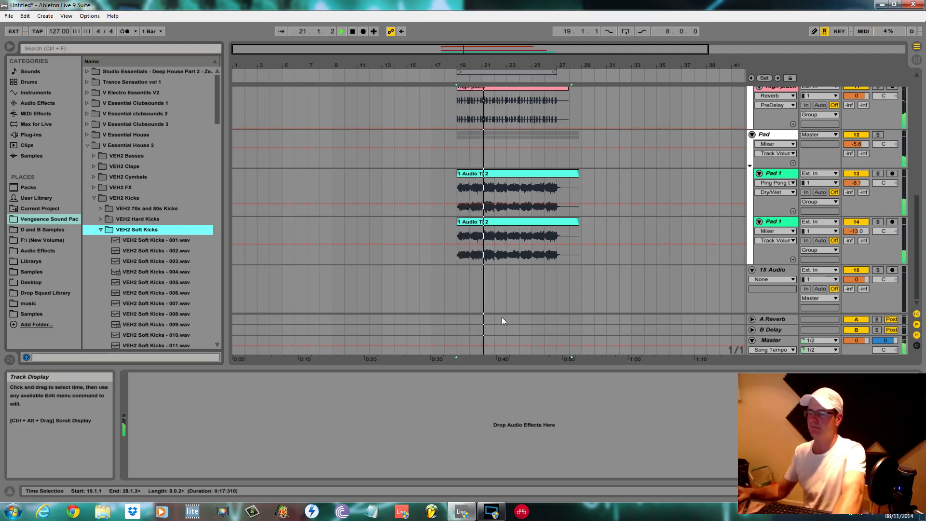
key(space)
Audition the VEH2 Soft Kicks samples one after another and select VEH2 Soft Kicks - 052.wav.
click(175, 280)
scroll(167, 307, down, 3)
click(161, 312)
click(155, 328)
key(Down)
key(Down)
key(Down)
key(Down)
key(Down)
key(Down)
key(Down)
key(Down)
key(Down)
key(Down)
key(Down)
key(Down)
key(Down)
key(Down)
key(Down)
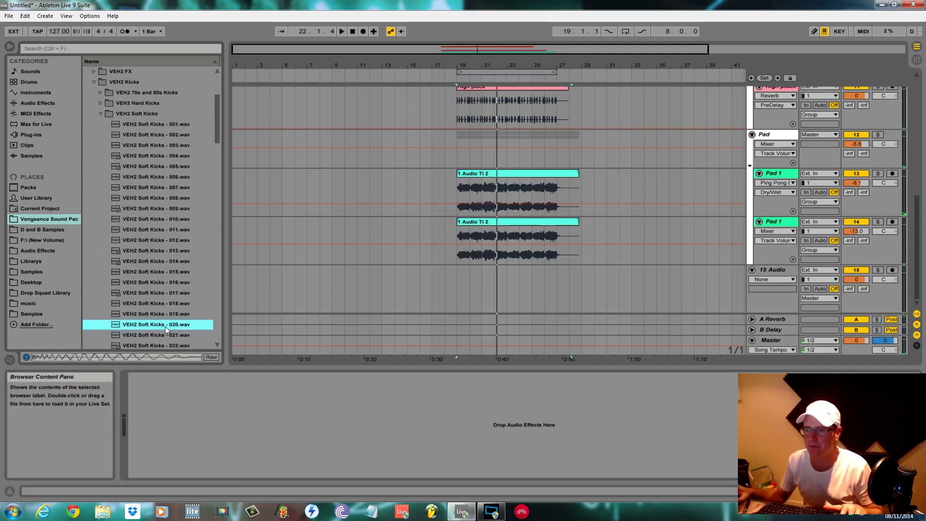
key(Down)
key(Down)
key(Down)
key(Down)
key(Down)
key(Down)
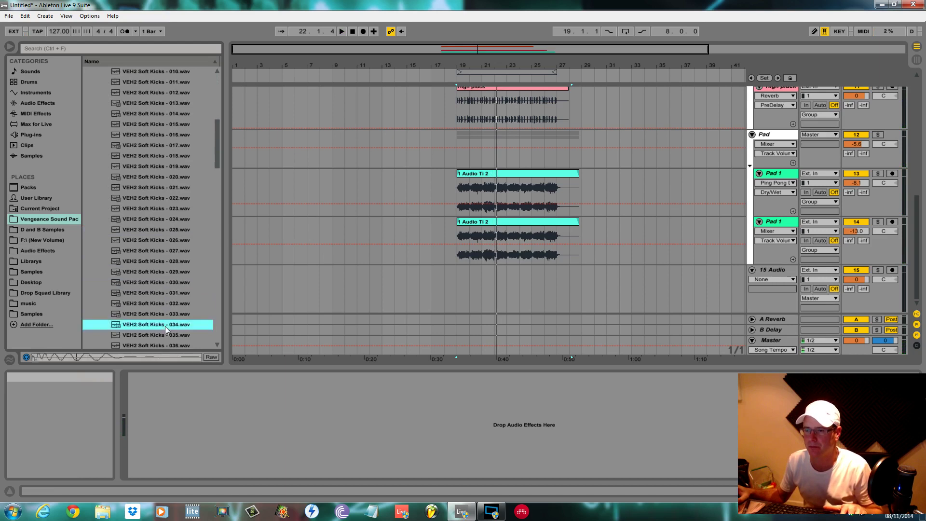
scroll(163, 309, down, 2)
click(166, 292)
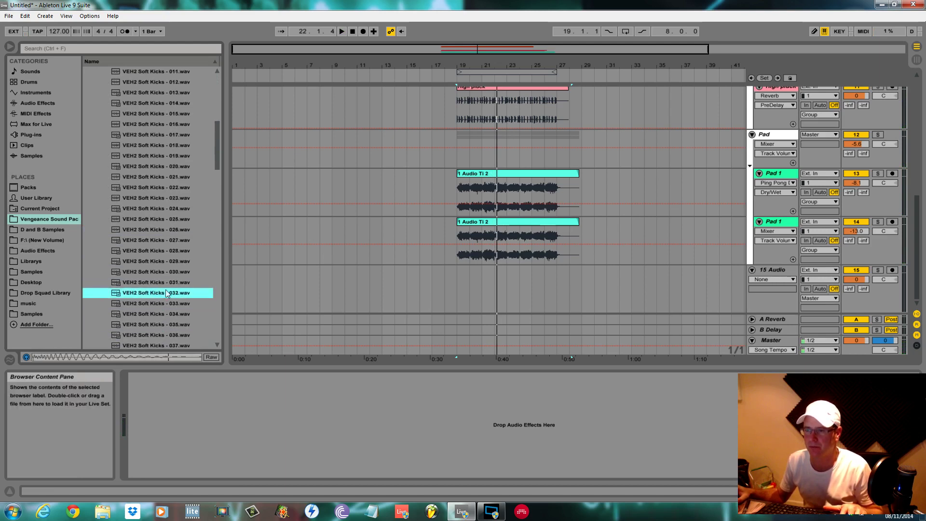
click(167, 316)
scroll(166, 330, down, 1)
click(166, 315)
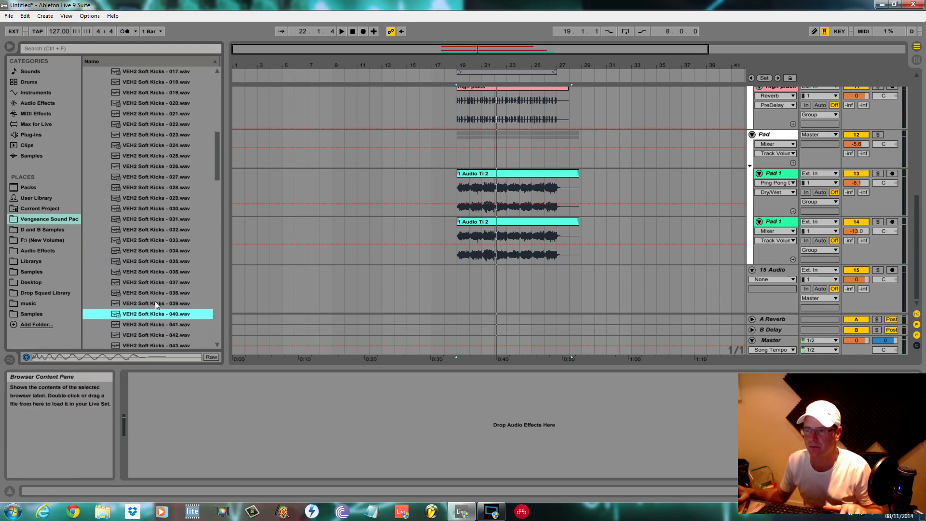
click(156, 302)
click(160, 293)
click(161, 302)
scroll(162, 308, down, 2)
click(163, 322)
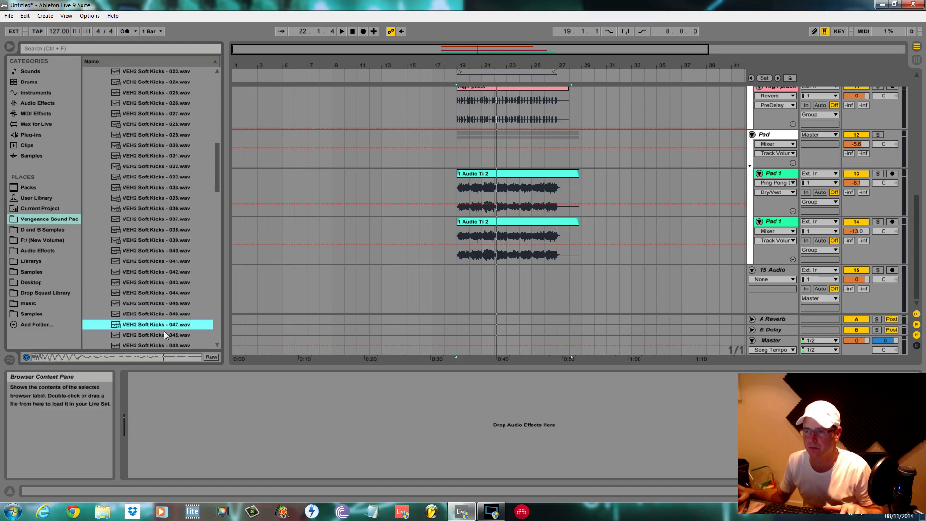
click(164, 332)
scroll(164, 335, down, 2)
click(165, 314)
click(164, 324)
click(164, 335)
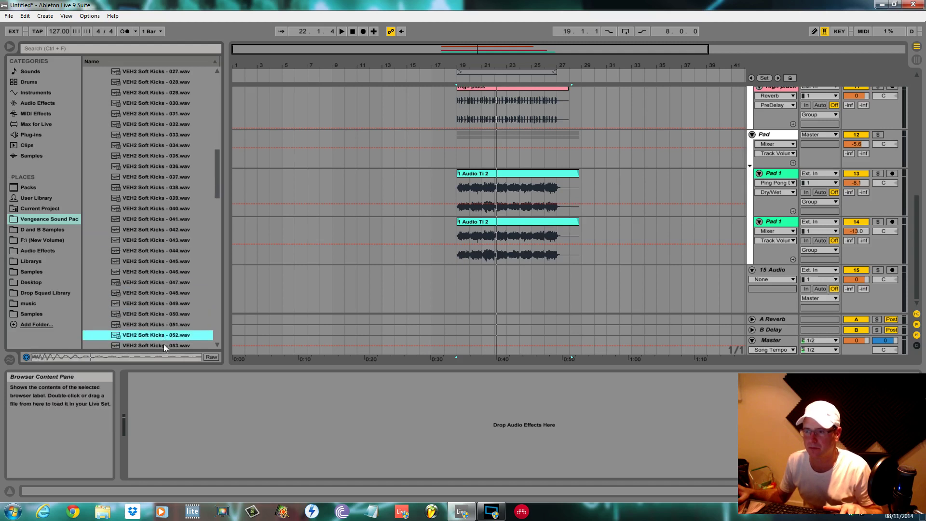
scroll(163, 343, down, 1)
click(159, 322)
click(161, 314)
click(159, 304)
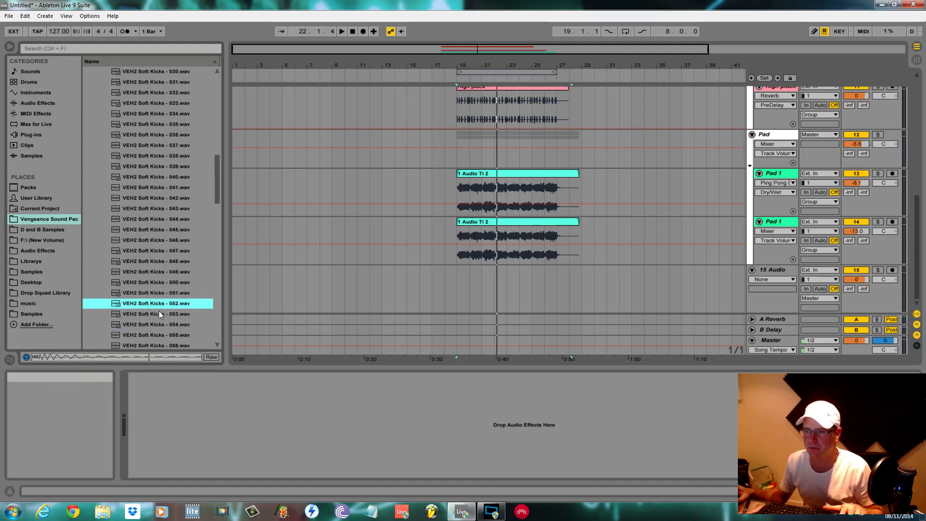
Place the VEH2 Soft Kicks - 052.wav sample on the 15 Audio track at the start of bar 19.
click(462, 255)
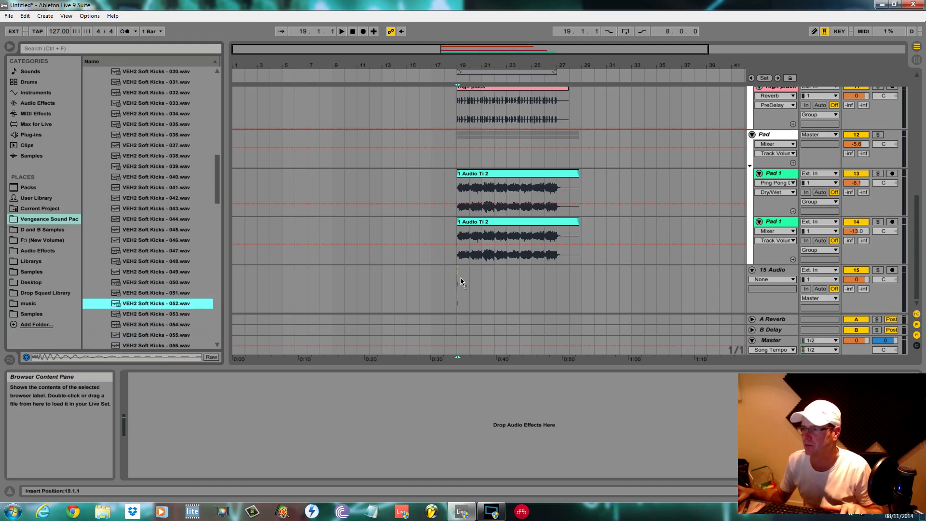
drag(460, 278, 460, 278)
drag(472, 64, 467, 191)
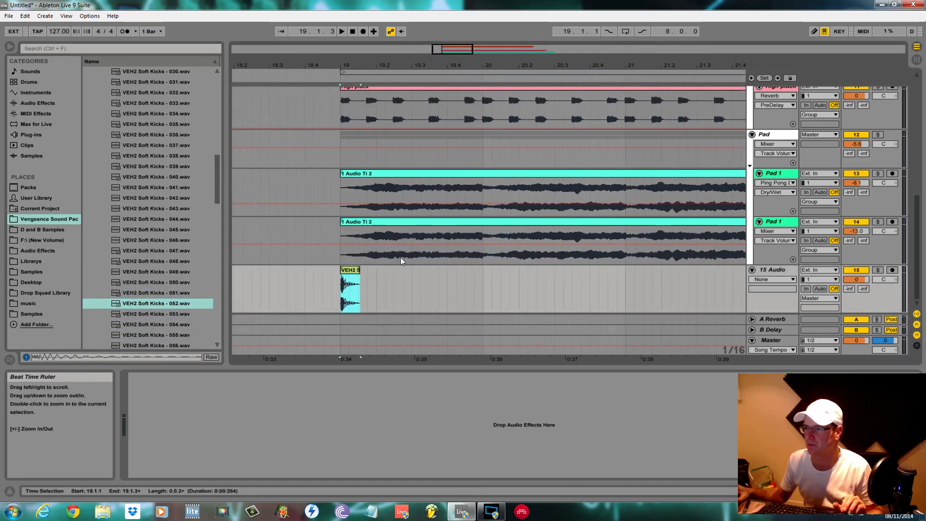
drag(376, 285, 358, 291)
right_click(357, 269)
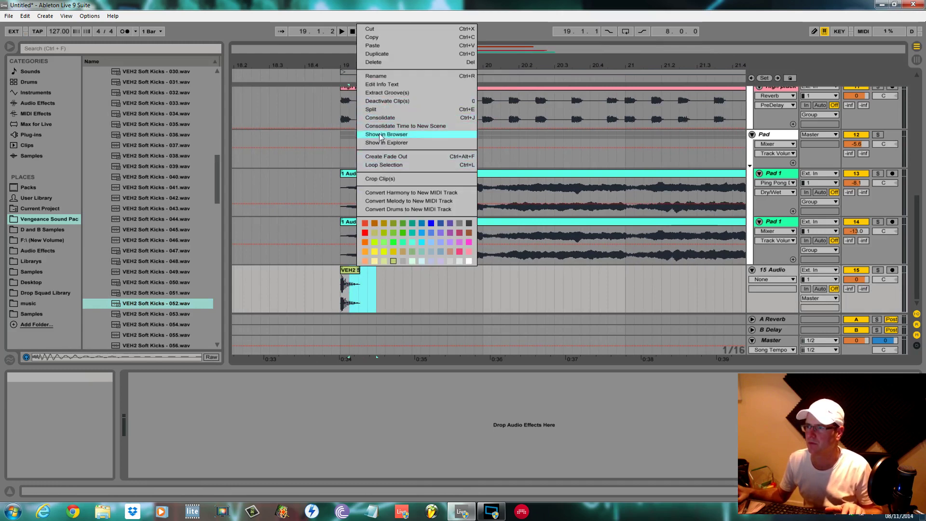
click(323, 182)
right_click(353, 270)
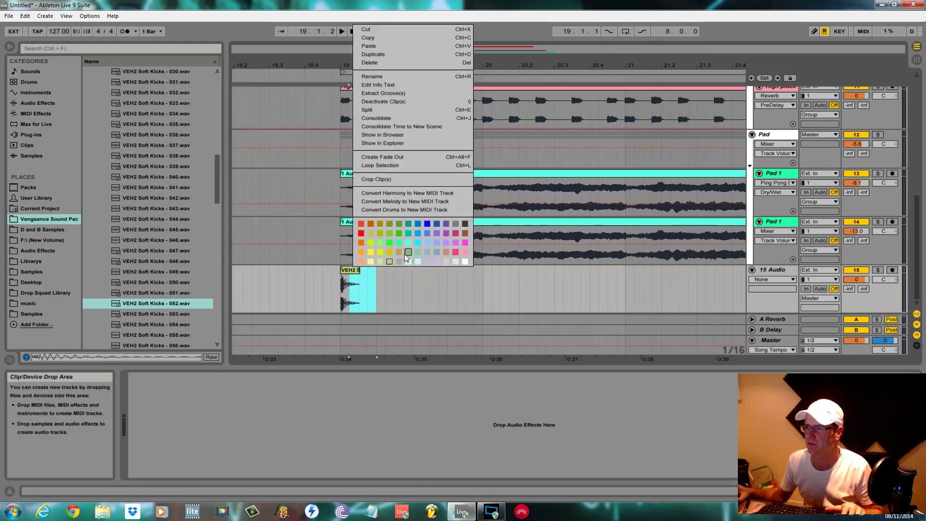
click(404, 285)
Show the fades on the VEH2 Soft Kicks - 052.wav clip in the 15 Audio track.
click(351, 271)
right_click(360, 269)
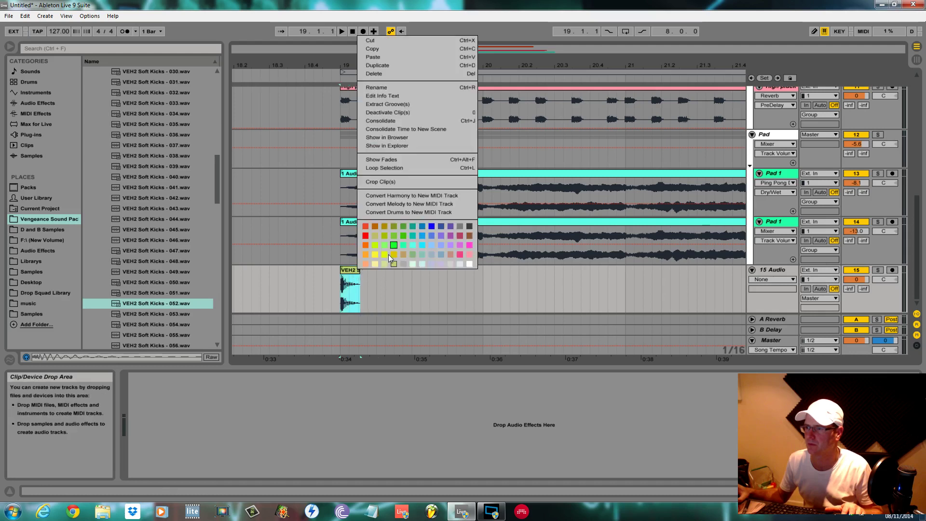
click(392, 169)
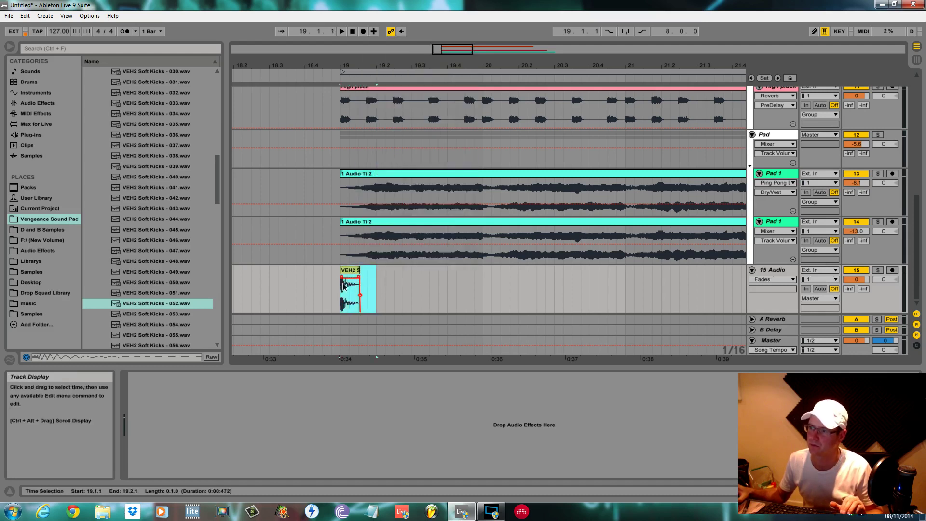
Try the kick on every beat of bar 19 by duplicating its one-beat selection three times and playing the result.
key(ctrl+d)
key(ctrl+d)
key(ctrl+d)
key(space)
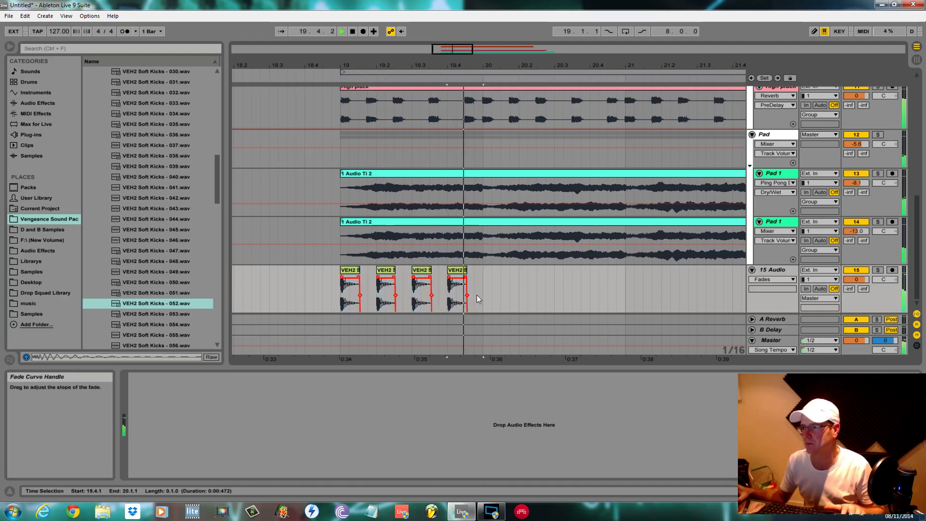
click(340, 288)
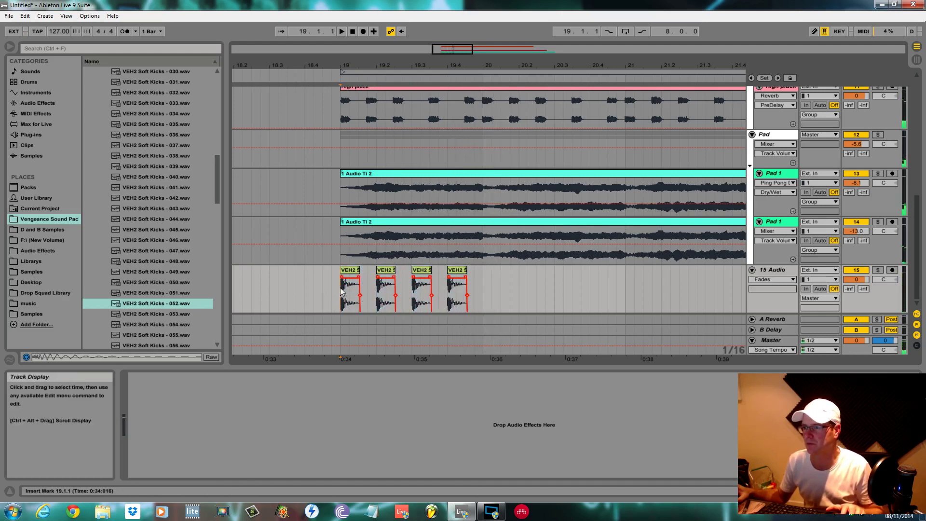
Delete the VEH2 Soft Kicks - 052.wav kick from the 15 Audio track.
drag(489, 289, 349, 294)
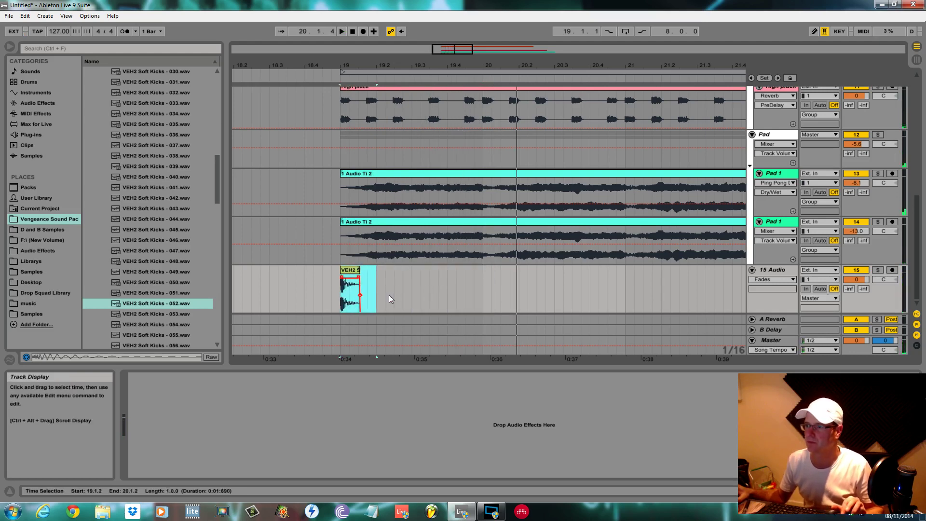
right_click(353, 280)
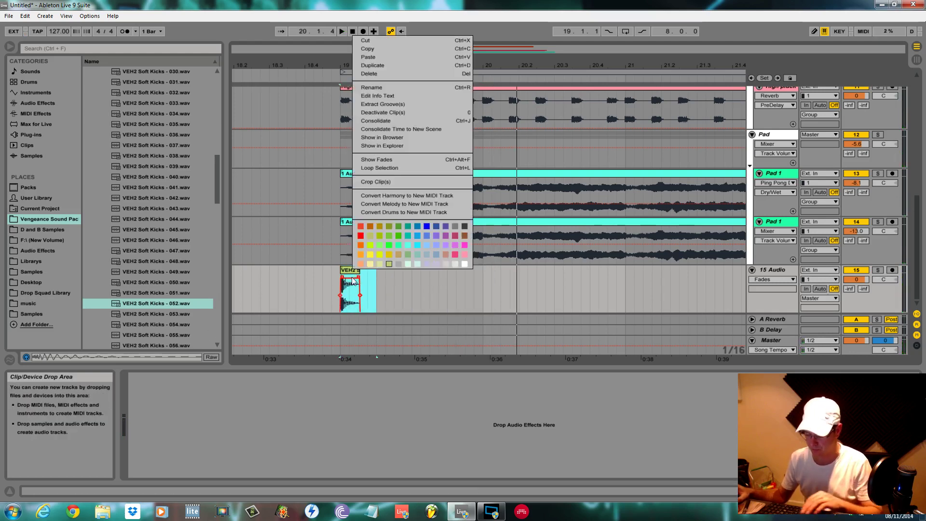
click(404, 297)
click(349, 270)
key(Delete)
Collapse V Essential House 2 and open VEC3 Trance Kicks in the VEC3 Bassdrums folder of V Essential Clubsounds 3.
scroll(332, 265, up, 1)
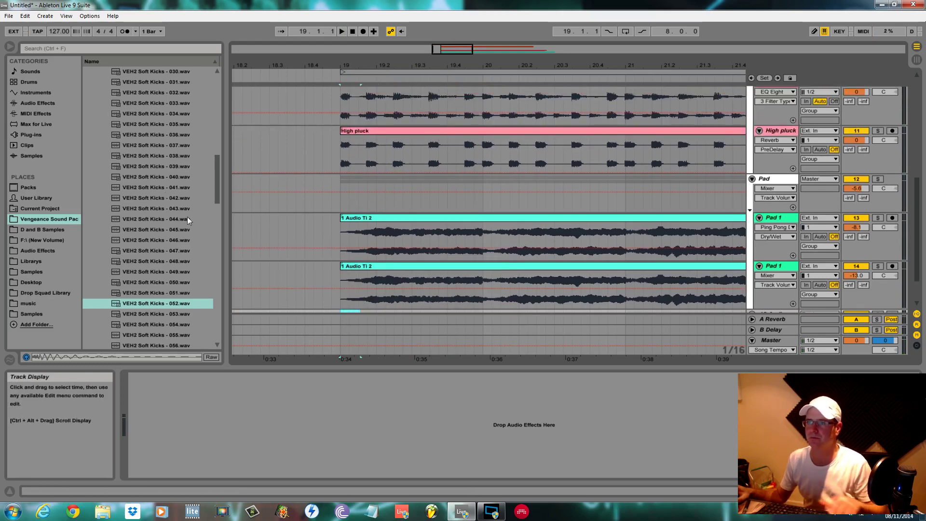
drag(216, 170, 195, 94)
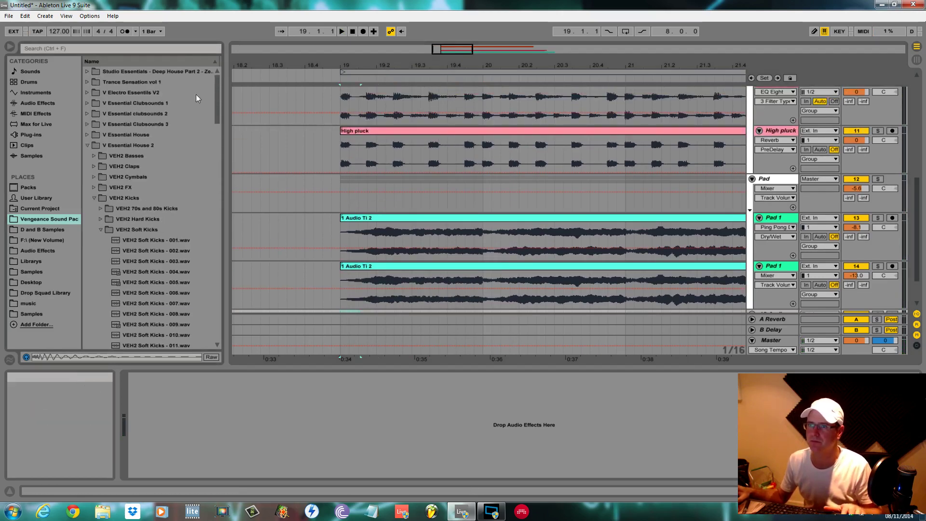
click(88, 146)
click(88, 124)
click(96, 134)
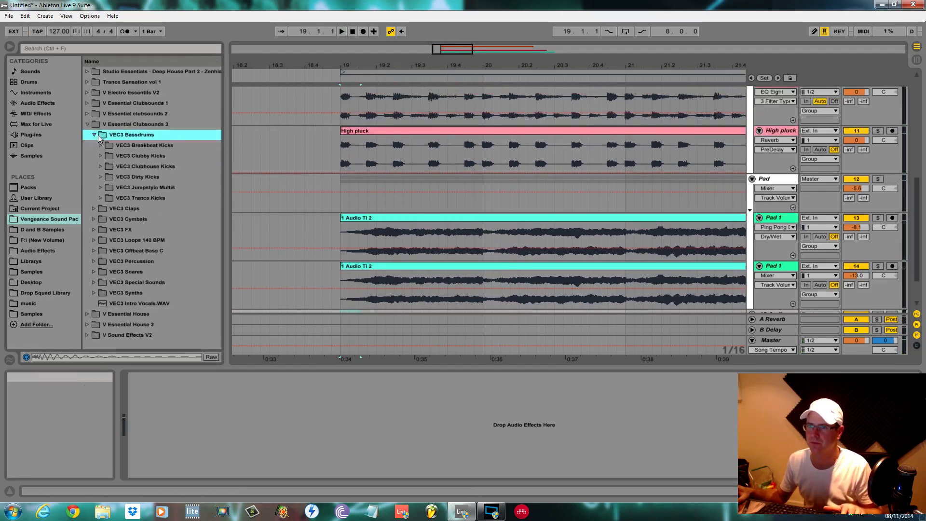
click(100, 198)
Audition several VEC3 Bassdrums Trance samples through to the end of the folder.
click(167, 262)
drag(215, 110, 215, 268)
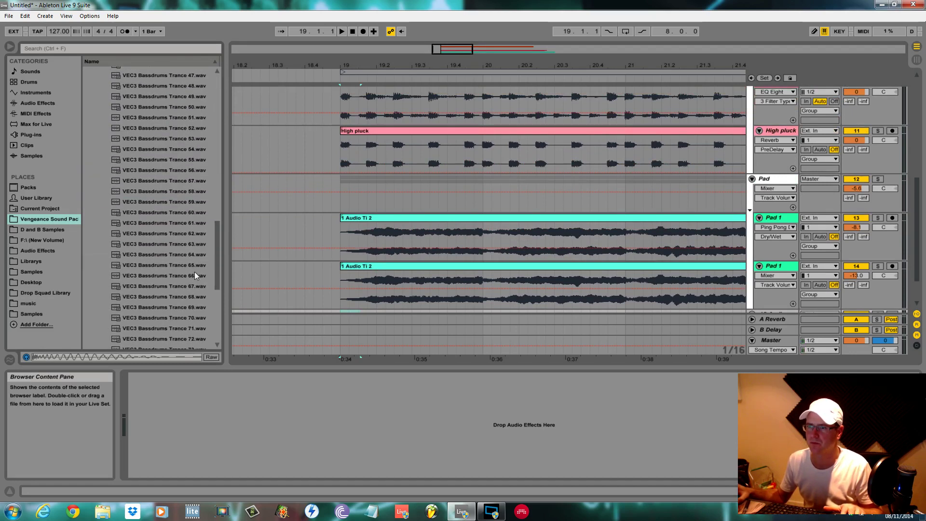
click(195, 275)
click(203, 223)
click(205, 255)
click(200, 170)
click(191, 286)
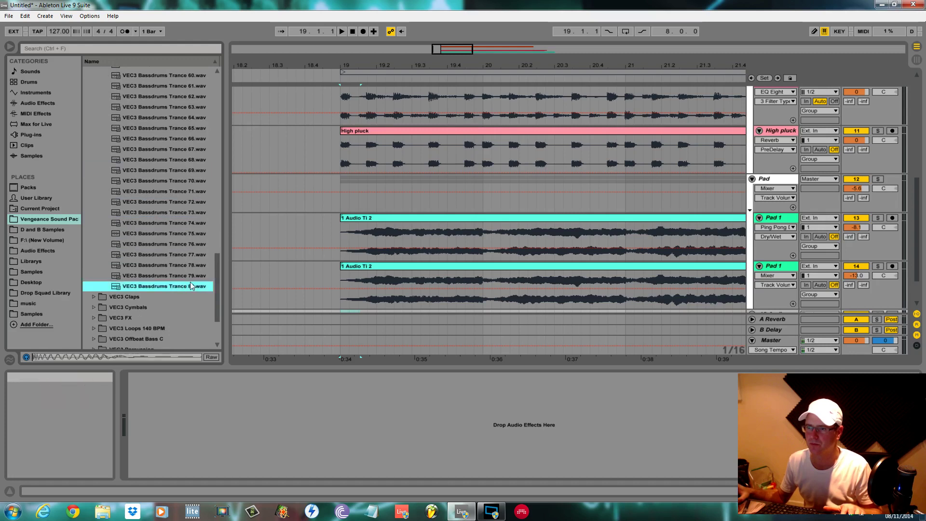
scroll(218, 276, up, 20)
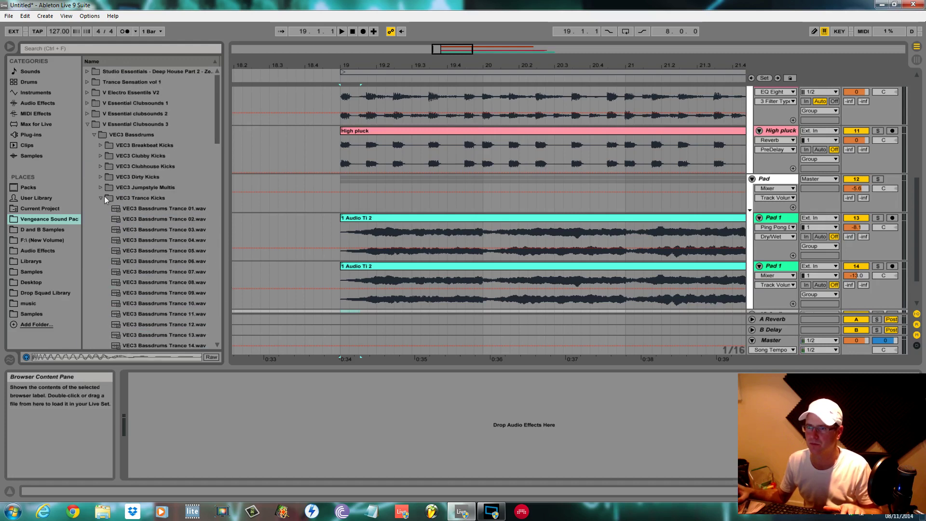
Switch to the VEC3 Clubhouse Kicks folder and audition samples throughout its list.
click(101, 197)
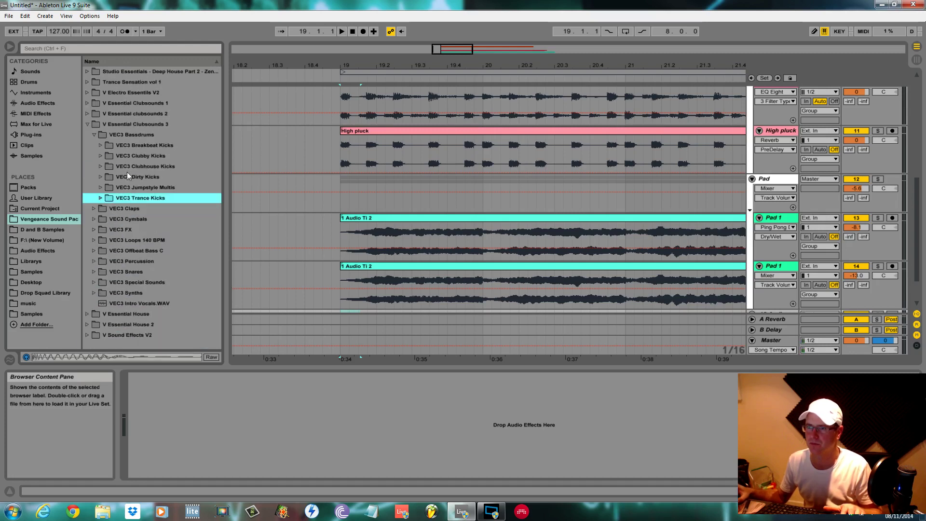
click(100, 167)
scroll(140, 222, down, 3)
click(159, 240)
scroll(166, 246, down, 2)
click(181, 294)
scroll(177, 297, down, 2)
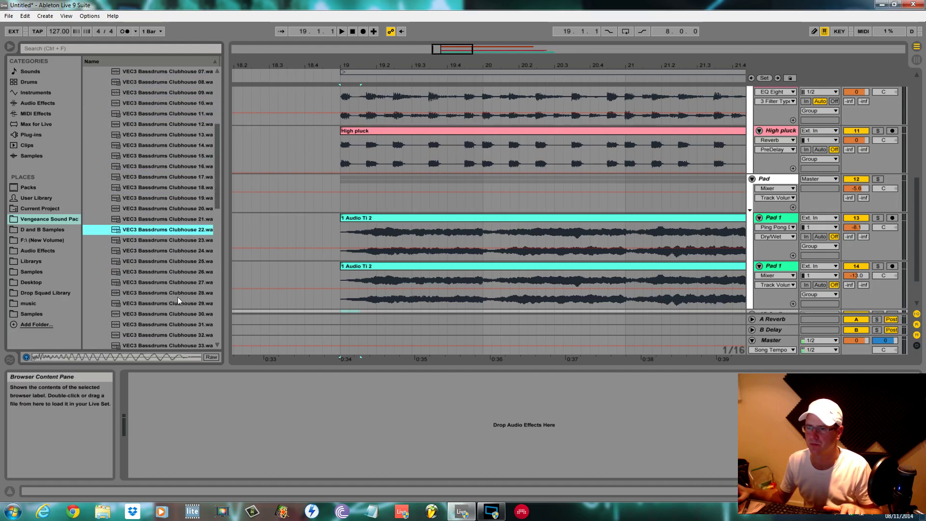
click(177, 300)
scroll(175, 299, down, 2)
click(176, 302)
scroll(176, 309, down, 2)
click(176, 313)
scroll(180, 312, down, 2)
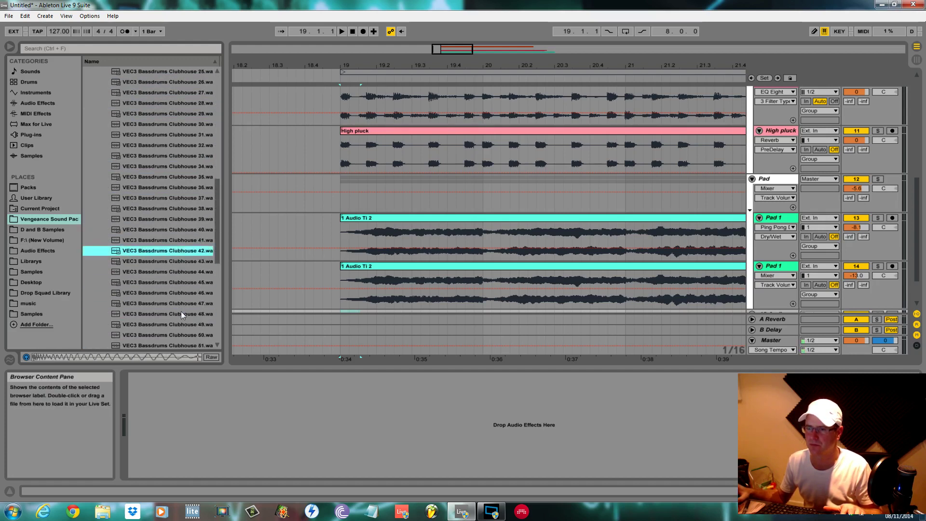
click(181, 313)
scroll(180, 313, down, 2)
click(178, 313)
scroll(179, 314, down, 2)
click(180, 315)
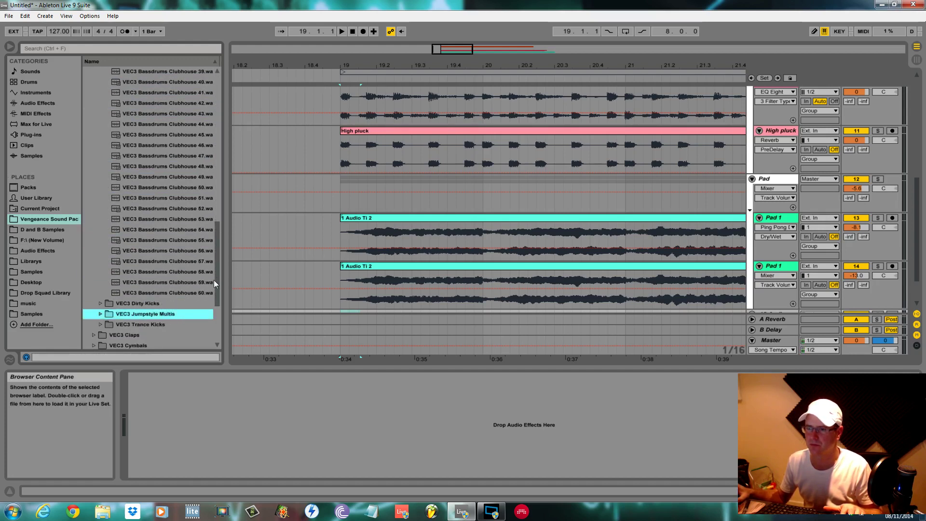
Open VEC1 Bassdrums in V Essential Clubsounds 1 and audition VEC1 BD Sub 04.wav from its VEC1 Sub folder.
drag(213, 279, 86, 170)
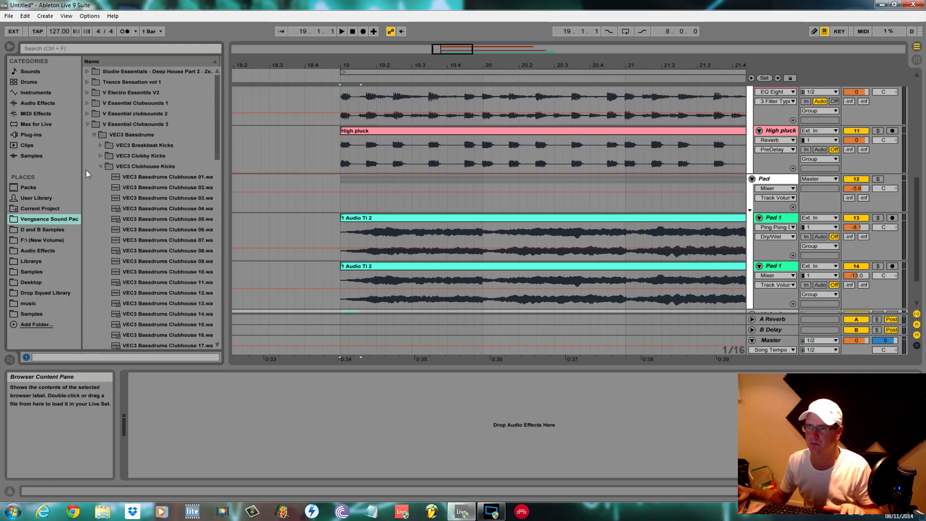
click(86, 124)
click(86, 103)
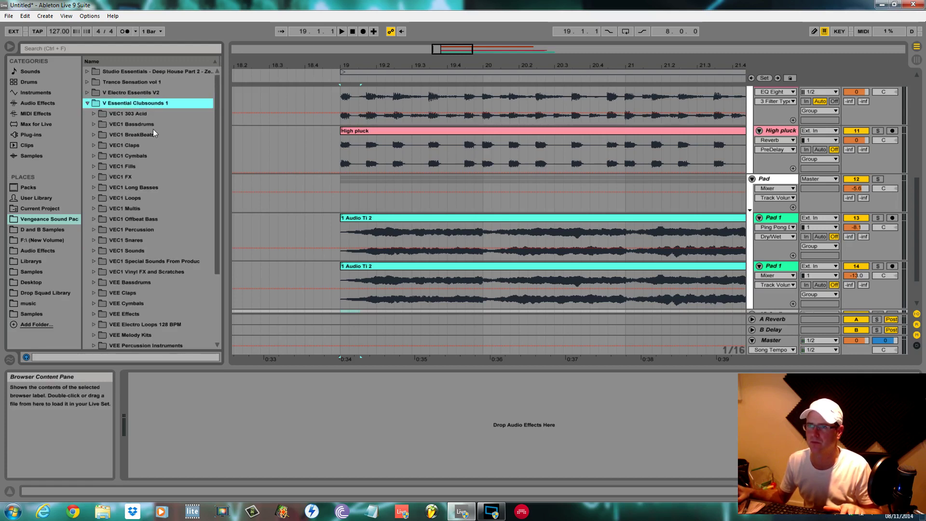
click(93, 125)
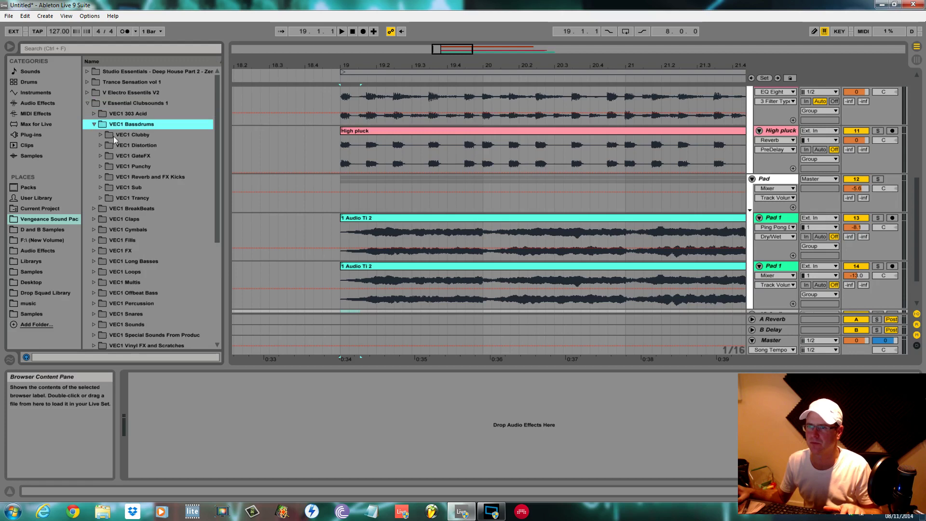
click(101, 187)
click(146, 229)
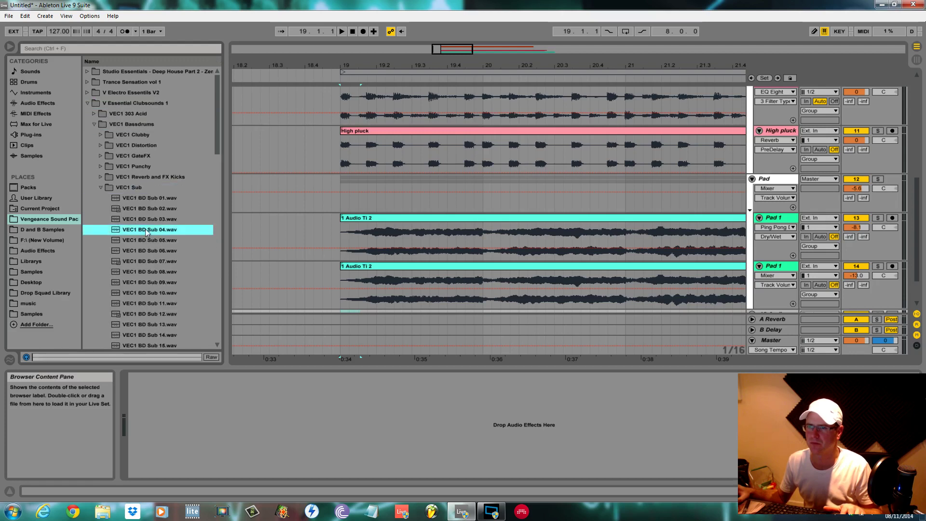
click(102, 187)
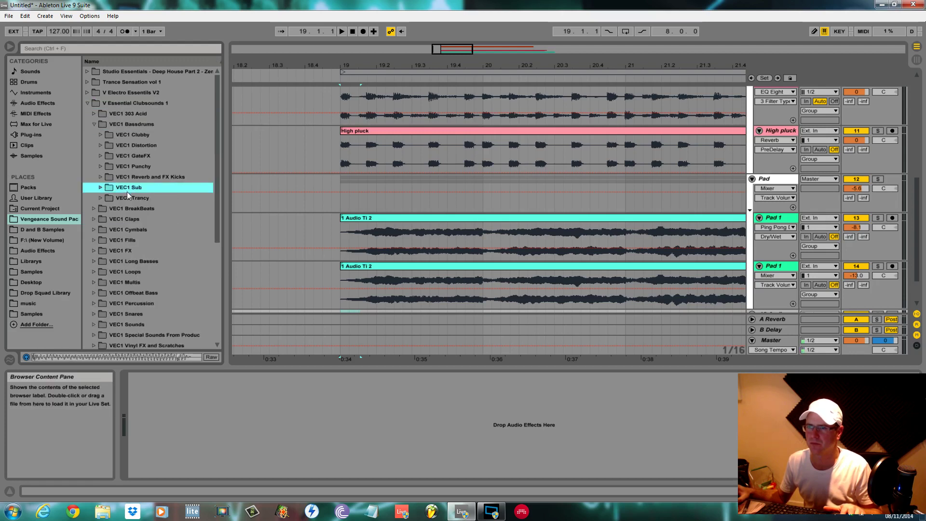
Open the VEC1 Trancy folder and audition kicks among samples 01 to 14.
click(100, 198)
scroll(150, 224, down, 2)
click(154, 231)
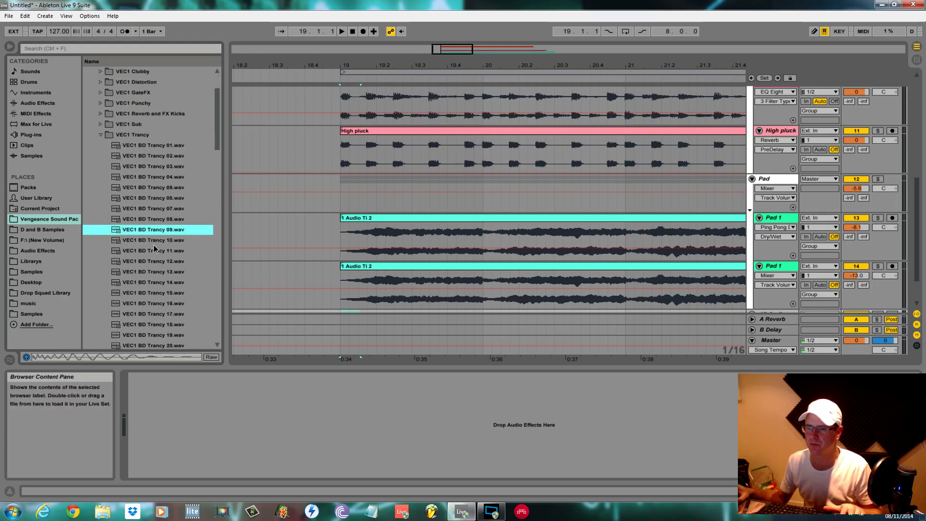
click(163, 219)
click(169, 199)
click(167, 177)
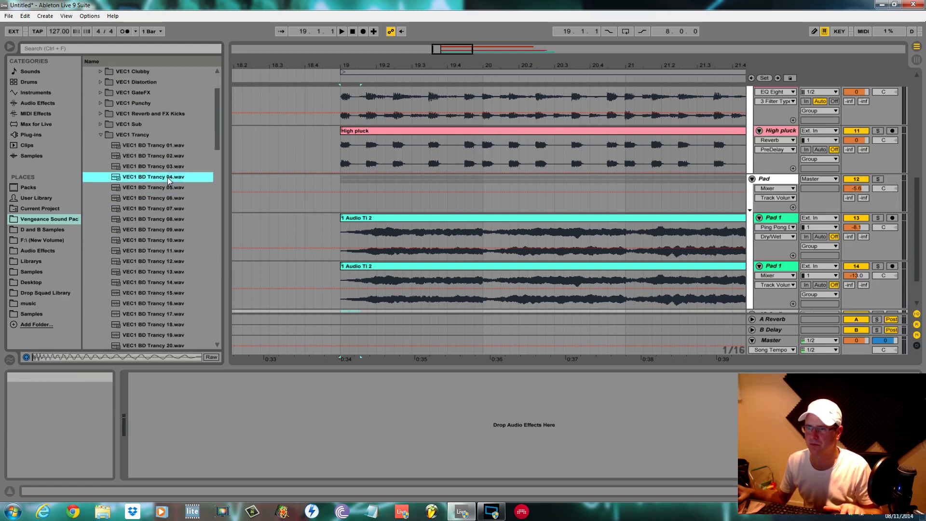
click(172, 166)
click(172, 155)
click(171, 144)
scroll(181, 190, down, 2)
click(168, 198)
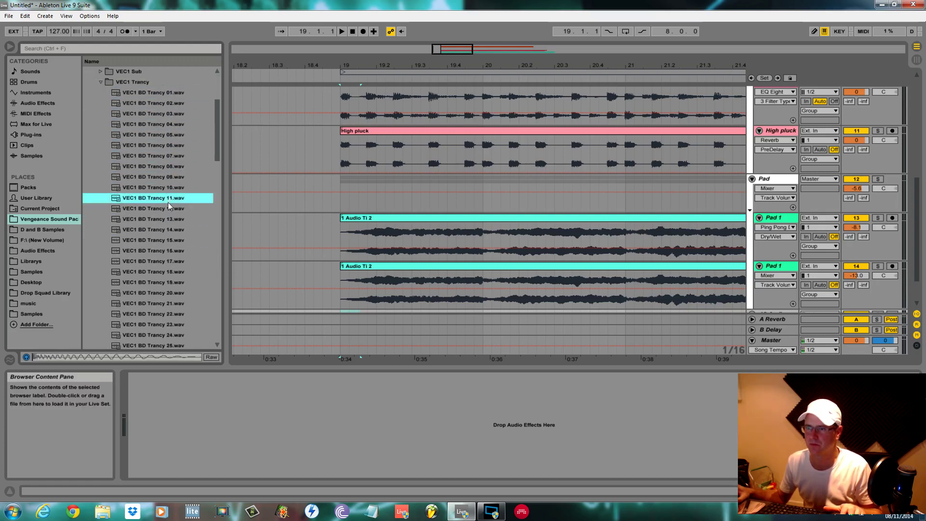
click(169, 211)
click(171, 220)
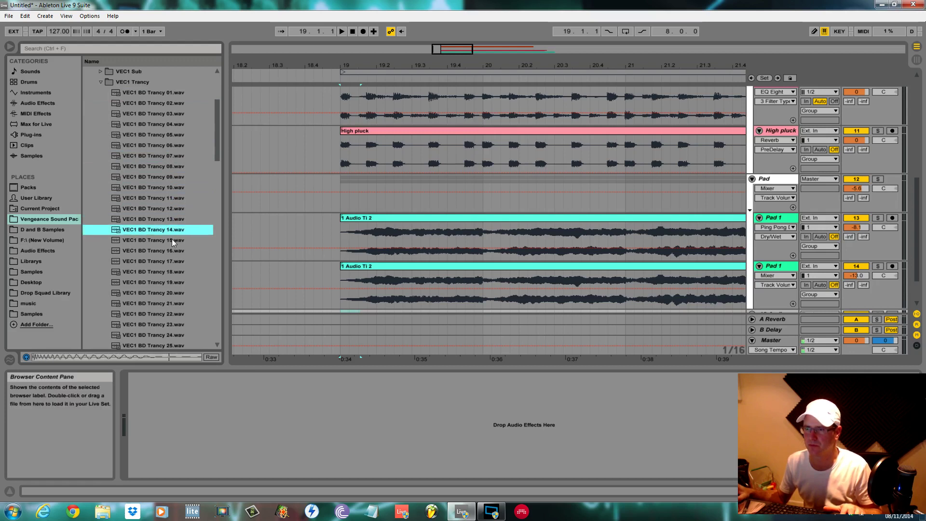
Audition and compare the VEC1 BD Trancy kicks between samples 15 and 27.
scroll(154, 217, down, 2)
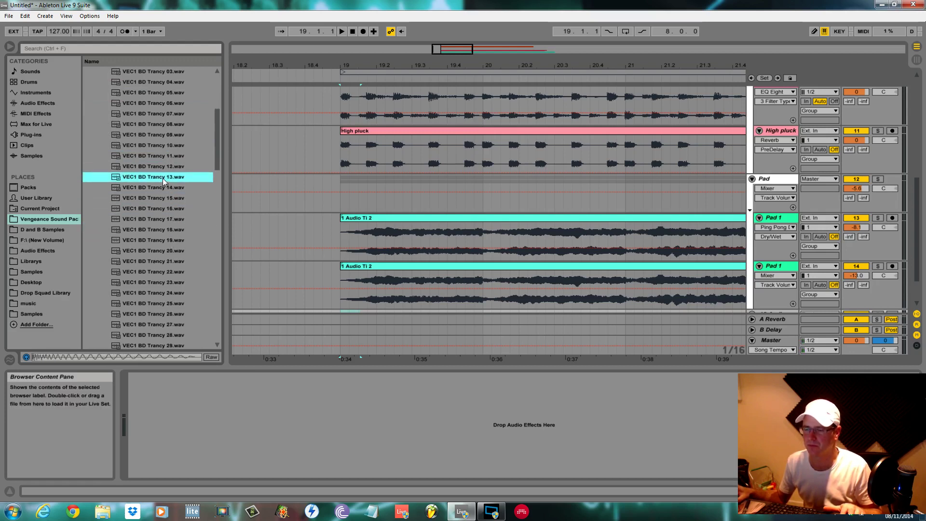
click(169, 198)
scroll(176, 218, down, 2)
click(170, 220)
click(168, 251)
click(159, 230)
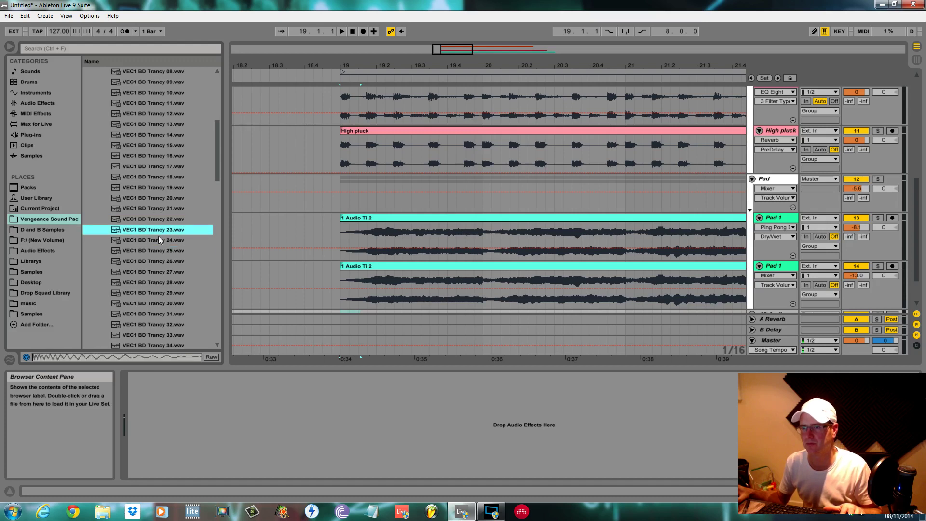
click(164, 239)
click(163, 220)
click(166, 230)
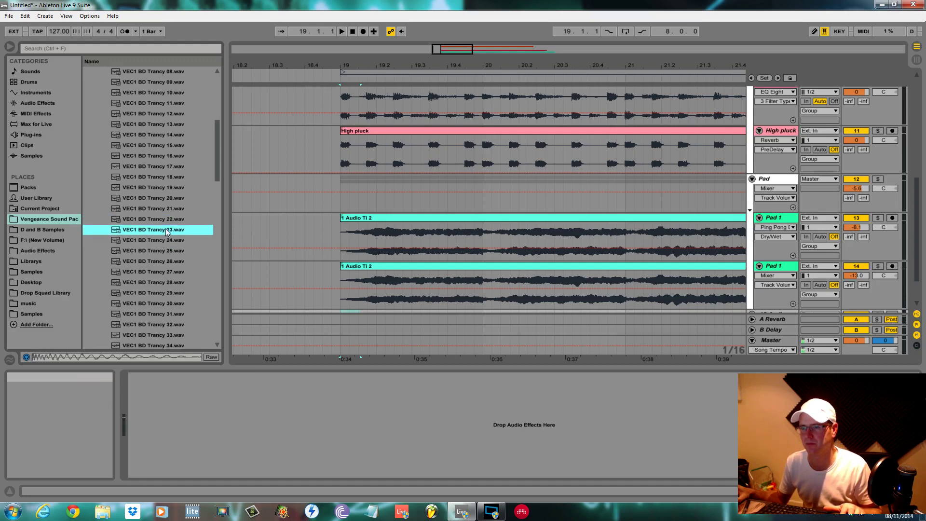
click(166, 210)
click(166, 199)
click(167, 273)
Audition the remaining VEC1 BD Trancy kicks and select VEC1 BD Trancy 54.wav.
scroll(166, 280, down, 2)
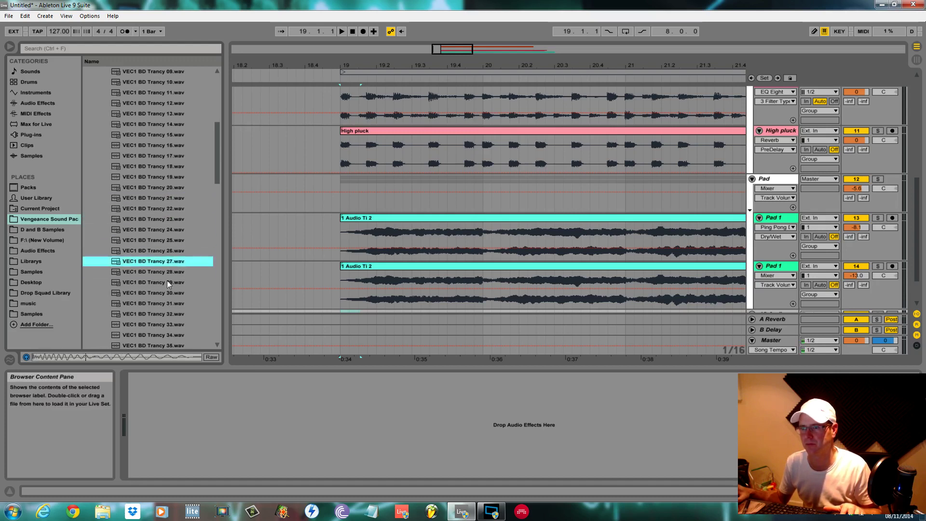
click(167, 281)
scroll(166, 280, down, 2)
click(162, 293)
scroll(162, 296, down, 2)
click(165, 293)
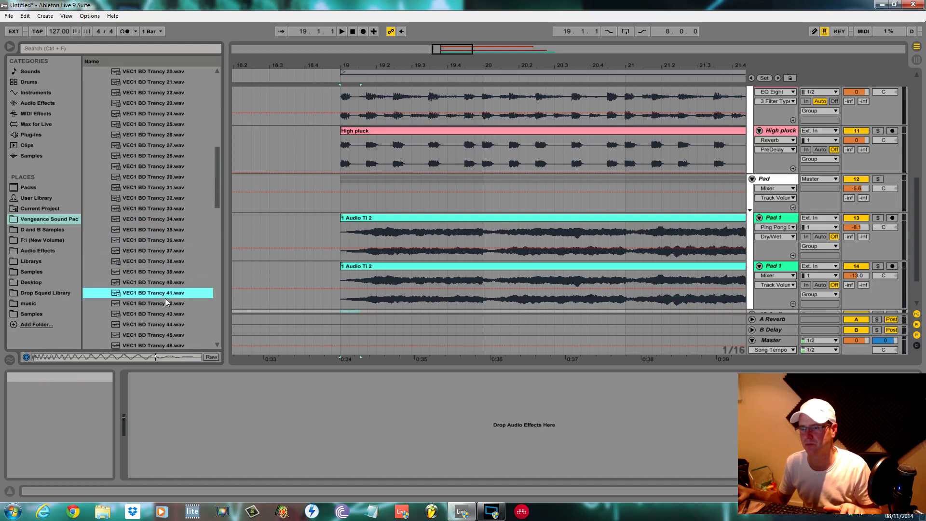
scroll(164, 297, down, 2)
click(164, 292)
scroll(164, 302, down, 3)
click(163, 301)
click(167, 282)
click(168, 272)
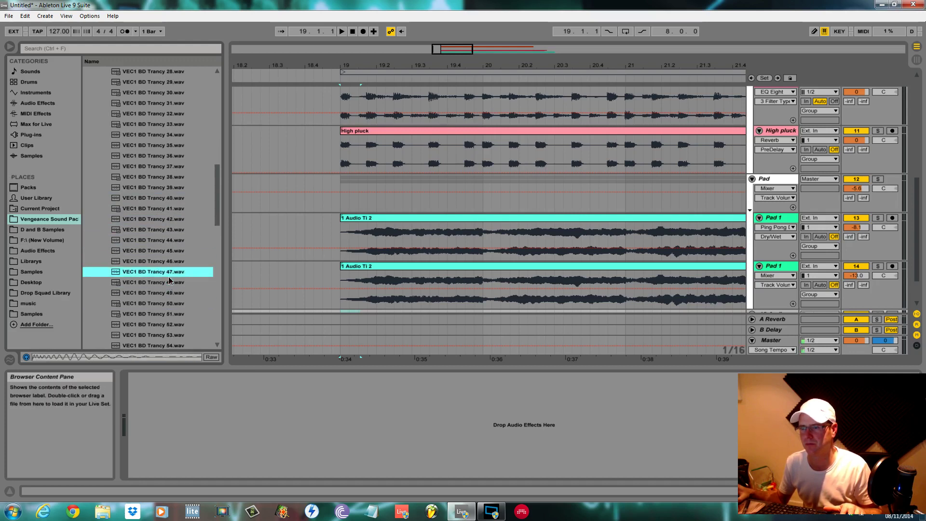
click(169, 260)
click(175, 250)
click(177, 241)
scroll(176, 259, down, 3)
click(173, 283)
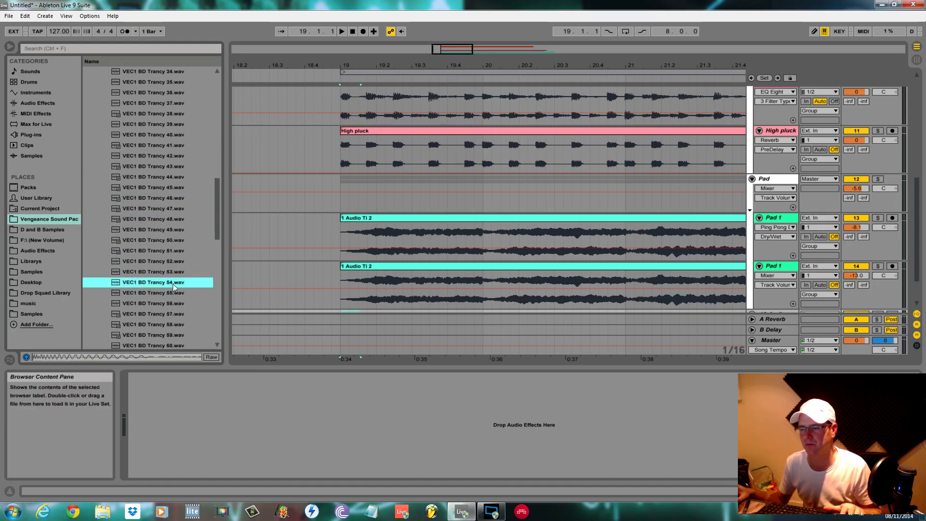
click(173, 293)
click(170, 283)
Place VEC1 BD Trancy 54.wav on the 15 Audio track at the start of bar 19 and select the full beat from 19.1.1 to 19.2.1.
drag(172, 286, 263, 273)
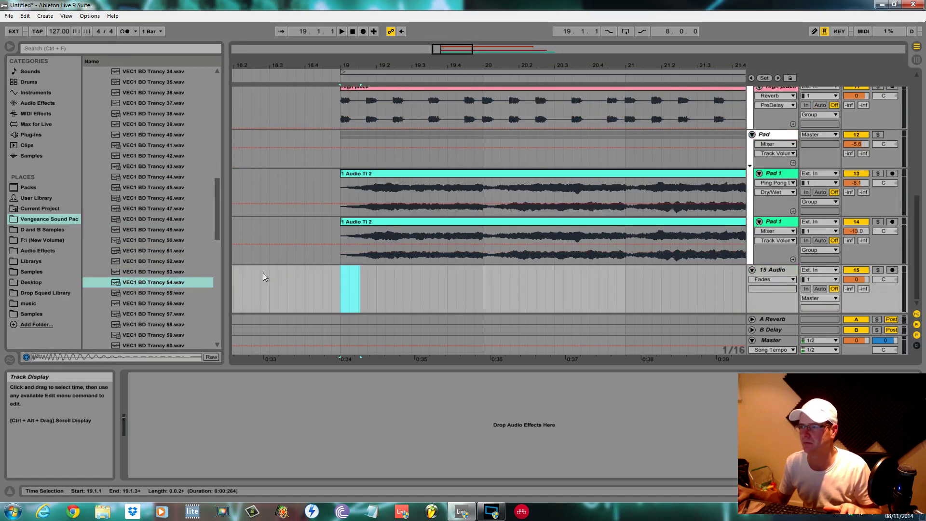
drag(187, 285, 346, 284)
key(space)
key(space)
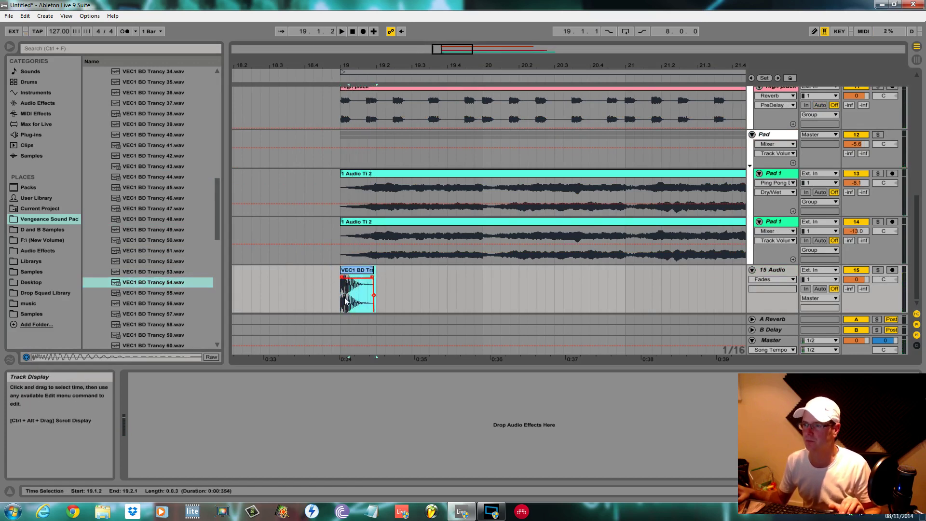
drag(330, 296, 374, 297)
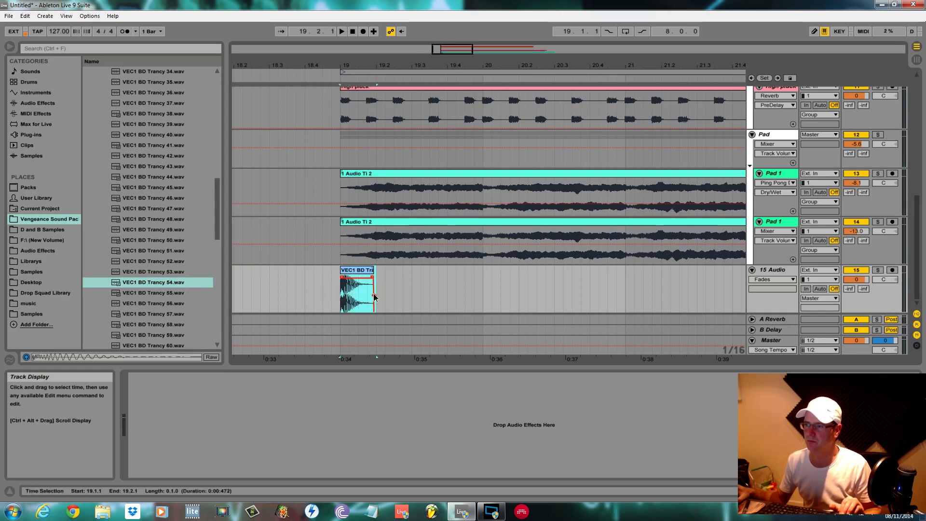
Duplicate the kick on every beat of the 15 Audio track from bar 19 up to bar 27.
key(ctrl+d)
key(ctrl+d)
key(ctrl+d)
key(ctrl+d)
key(ctrl+d)
key(ctrl+d)
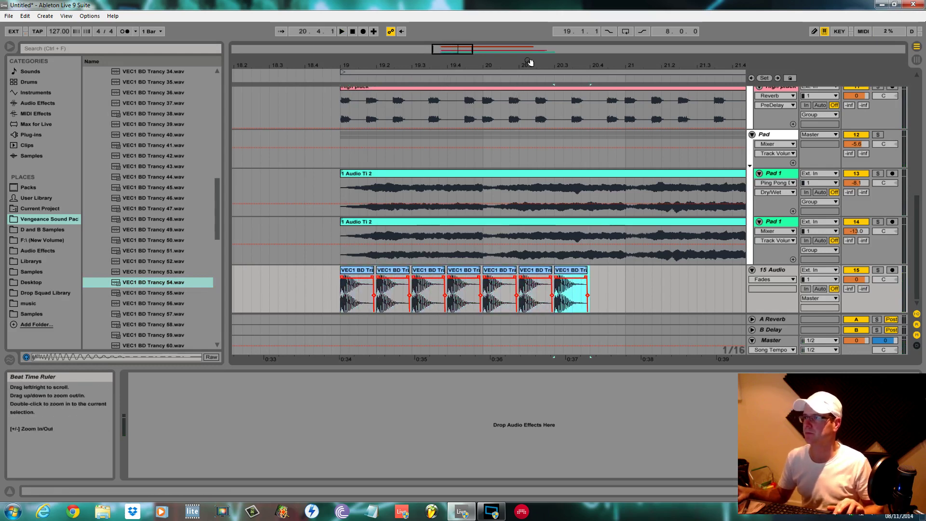
drag(529, 63, 529, 37)
key(ctrl+d)
key(ctrl+d)
key(ctrl+d)
key(ctrl+d)
key(ctrl+d)
key(ctrl+d)
key(ctrl+d)
key(ctrl+d)
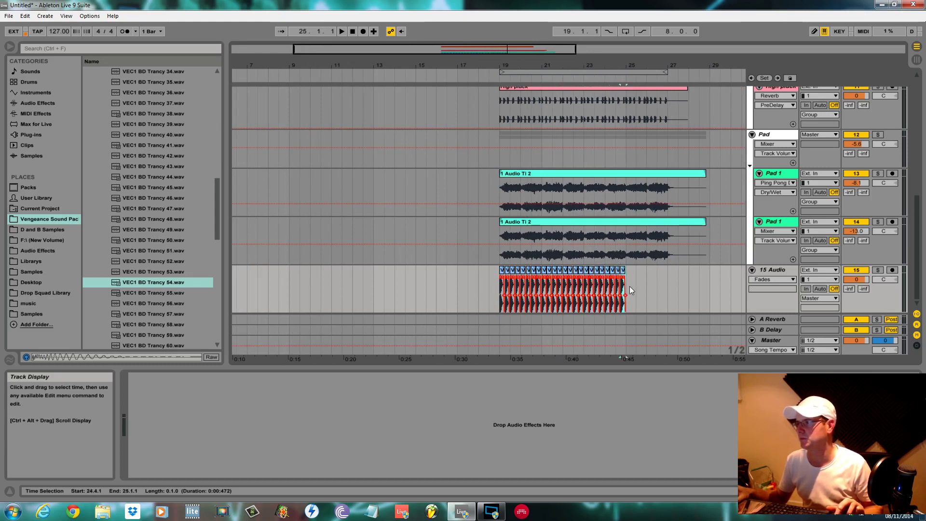
key(ctrl+d)
key(ctrl+d)
key(ctrl+d)
key(ctrl+d)
key(ctrl+d)
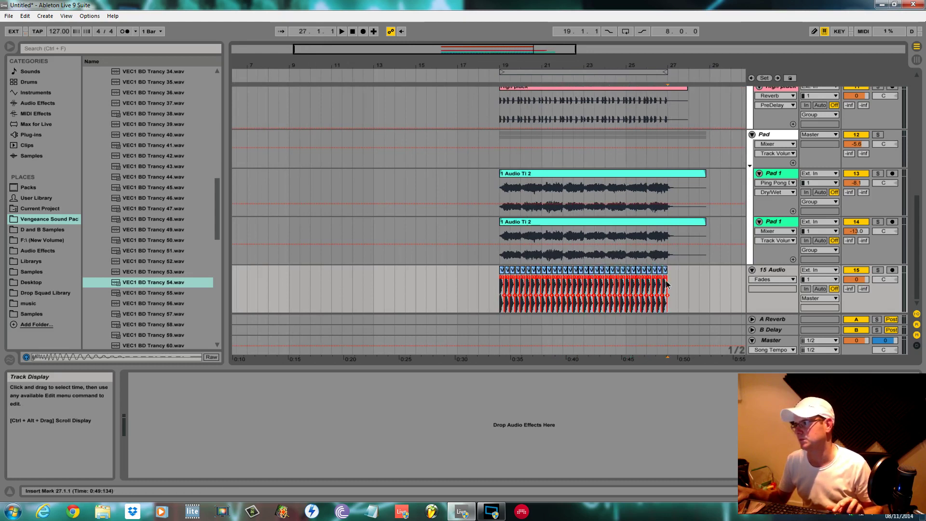
Consolidate all the kick clips between bars 19 and 27 into a single clip.
drag(670, 282, 534, 302)
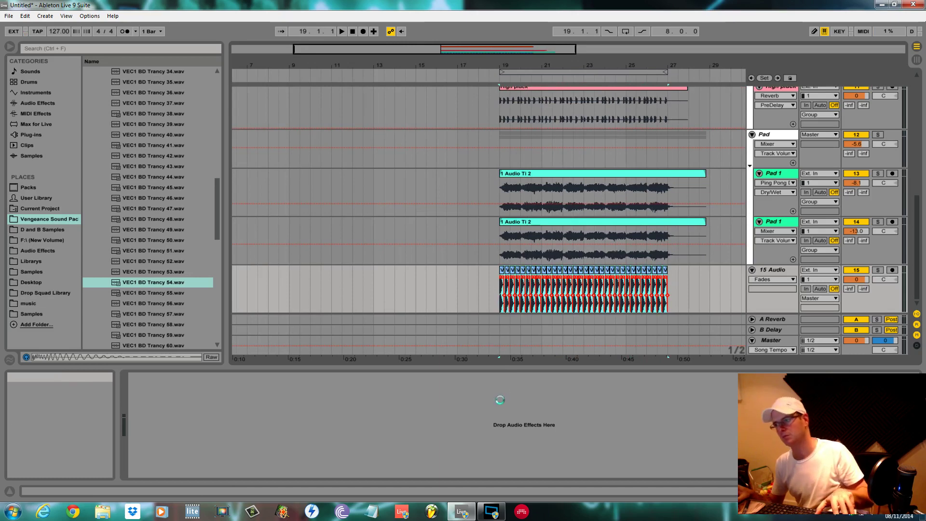
click(552, 289)
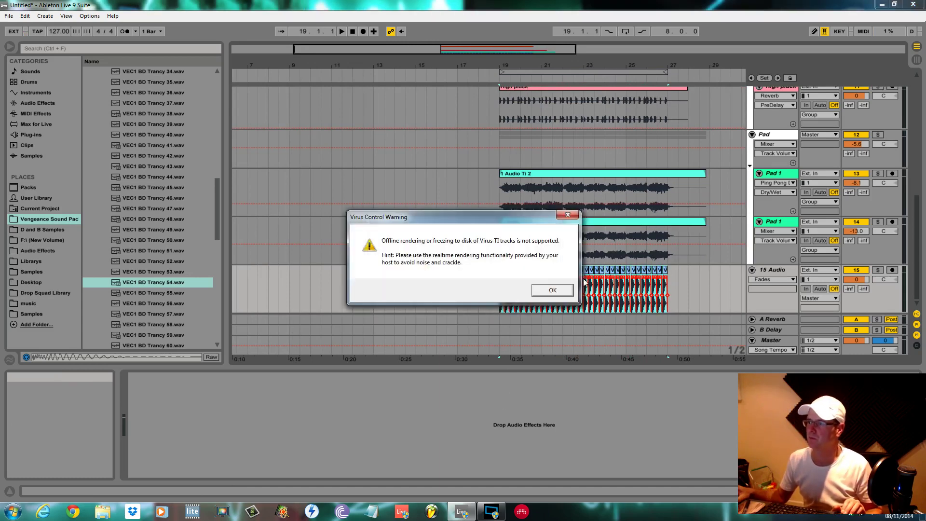
click(567, 295)
Colour the consolidated kick clip red and rename its track Kick.
right_click(613, 269)
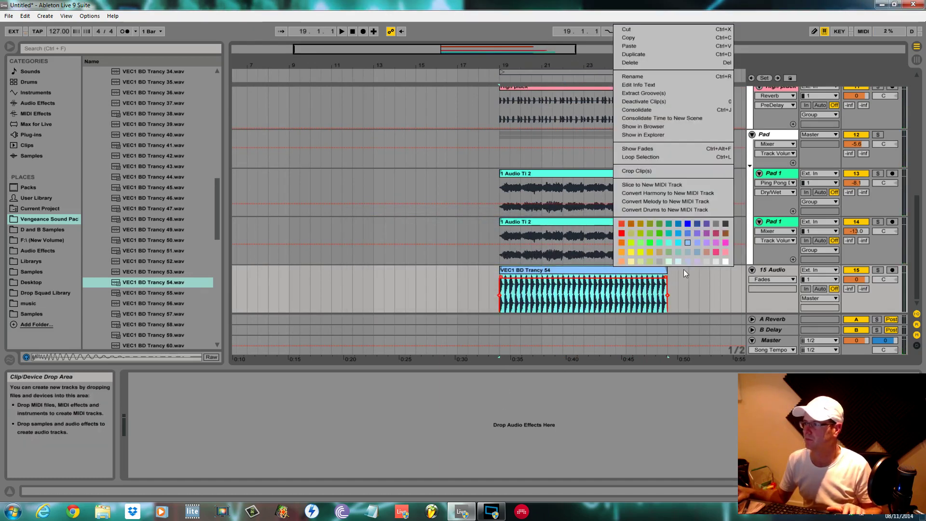
click(621, 233)
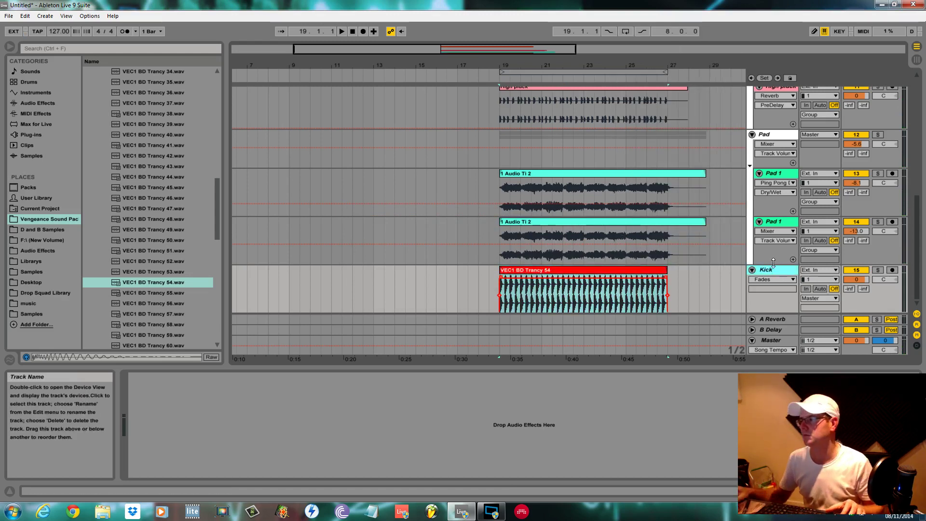
Play the arrangement with the kick and add a Compressor to the Pad group.
key(space)
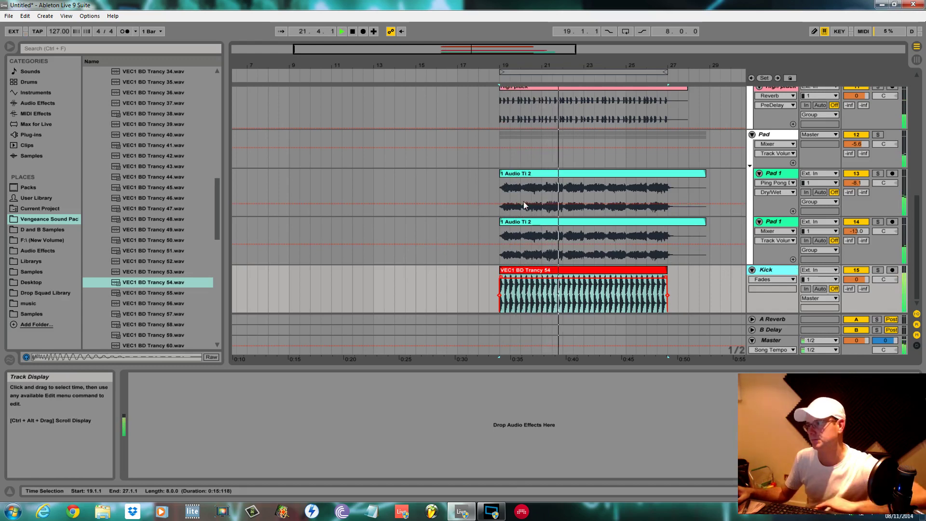
scroll(705, 233, up, 3)
scroll(772, 203, up, 4)
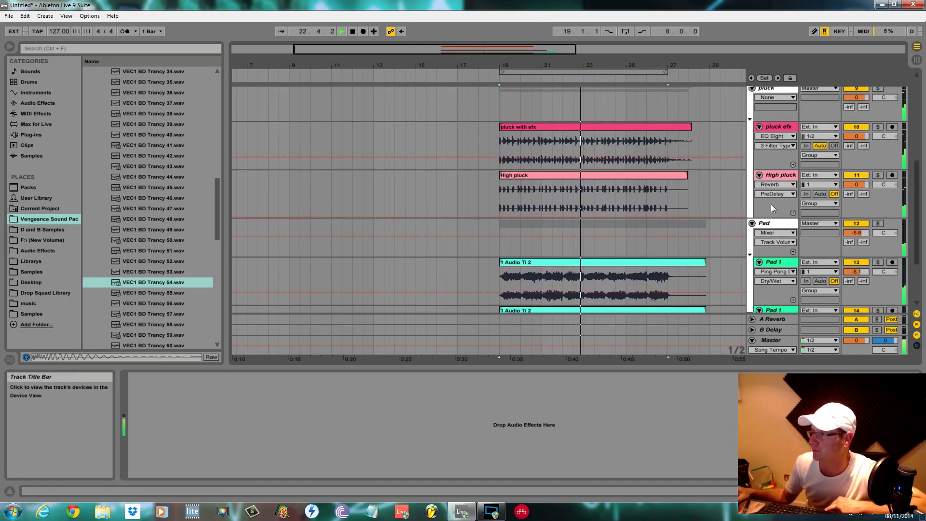
scroll(769, 204, down, 5)
scroll(767, 216, down, 1)
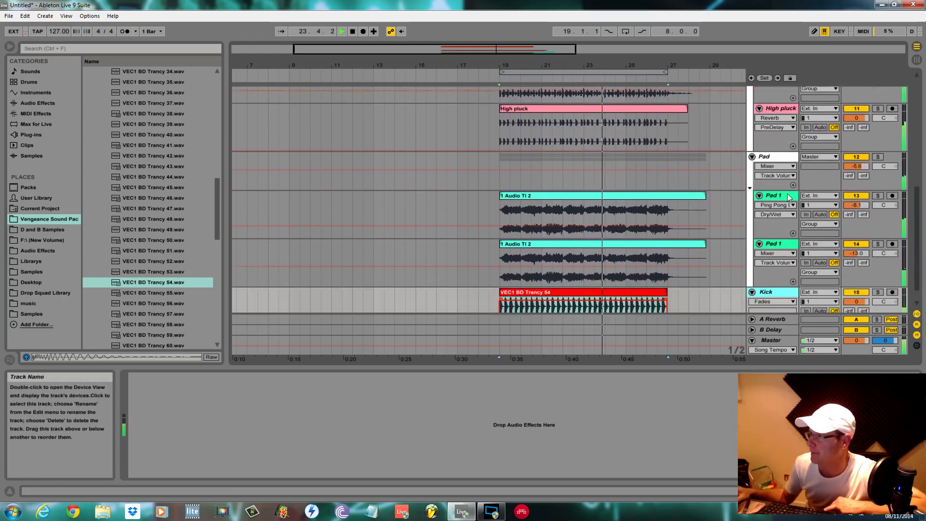
click(777, 158)
click(37, 102)
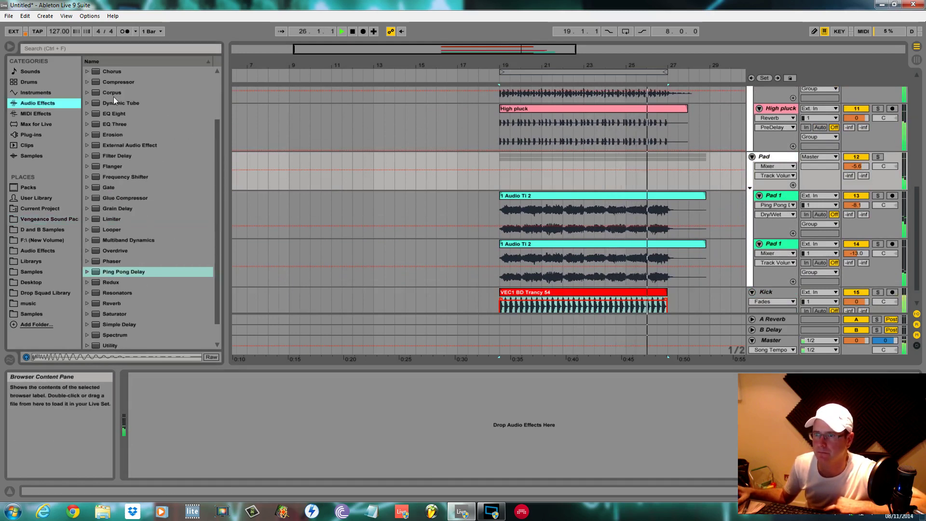
drag(116, 82, 250, 403)
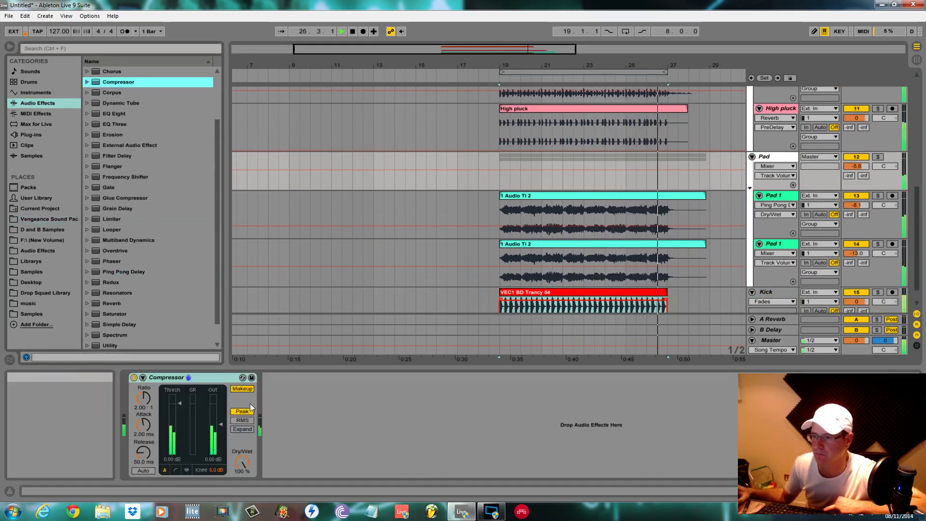
Sidechain the Pad group's Compressor from the Kick track and enable its sidechain EQ at 639 Hz.
click(143, 378)
click(154, 405)
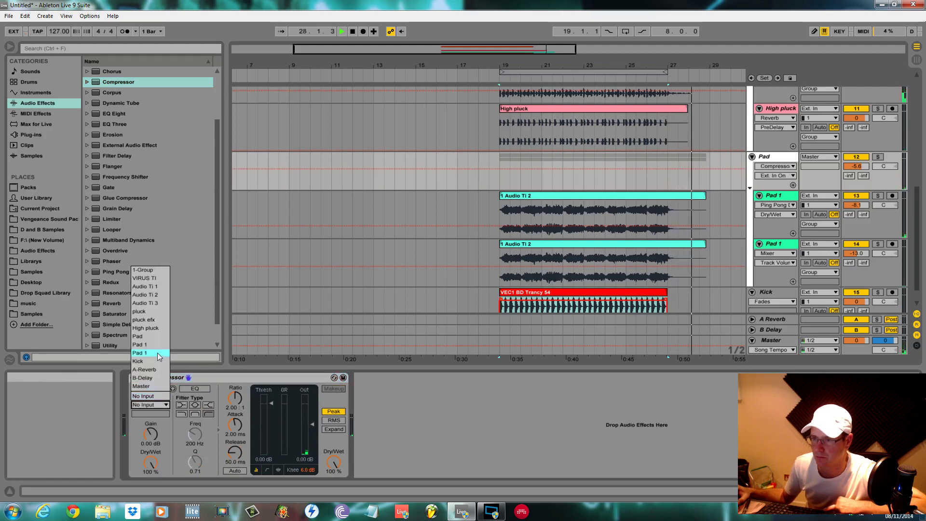
click(155, 361)
click(195, 389)
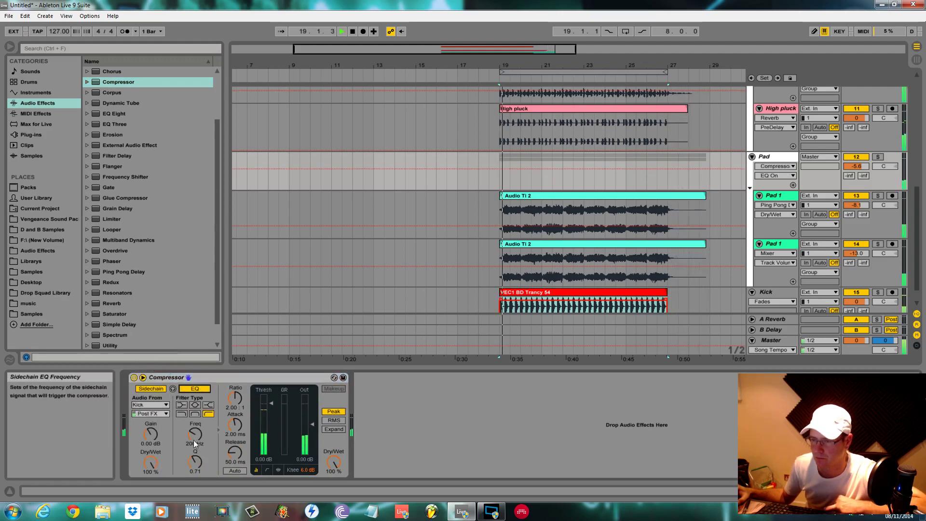
drag(195, 443, 194, 420)
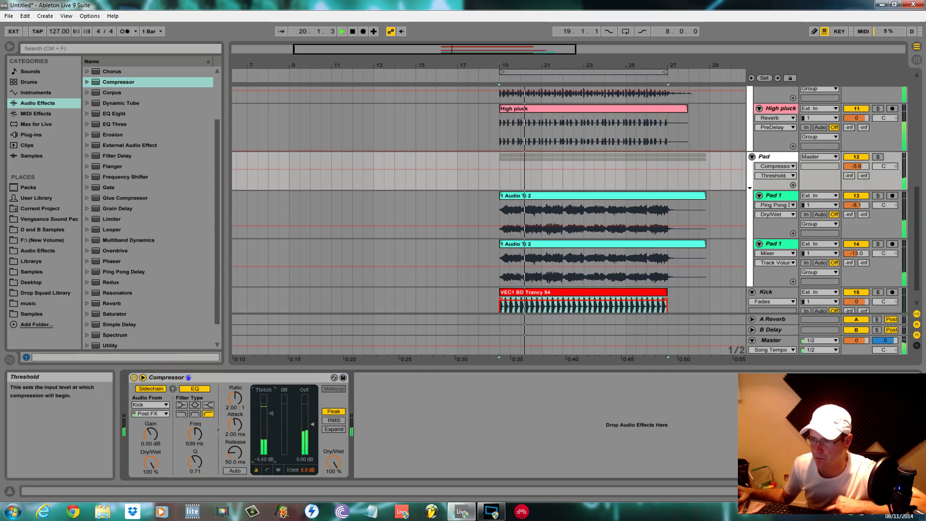
With the Pad group soloed, set the Compressor threshold to -26.2 dB and the first Pad 1 track's volume to -6.2 dB.
drag(268, 404, 268, 445)
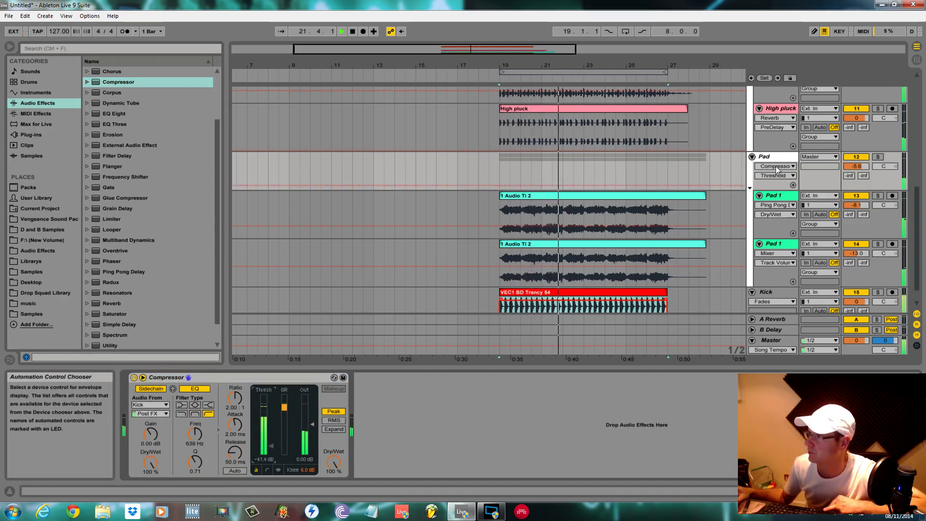
click(877, 157)
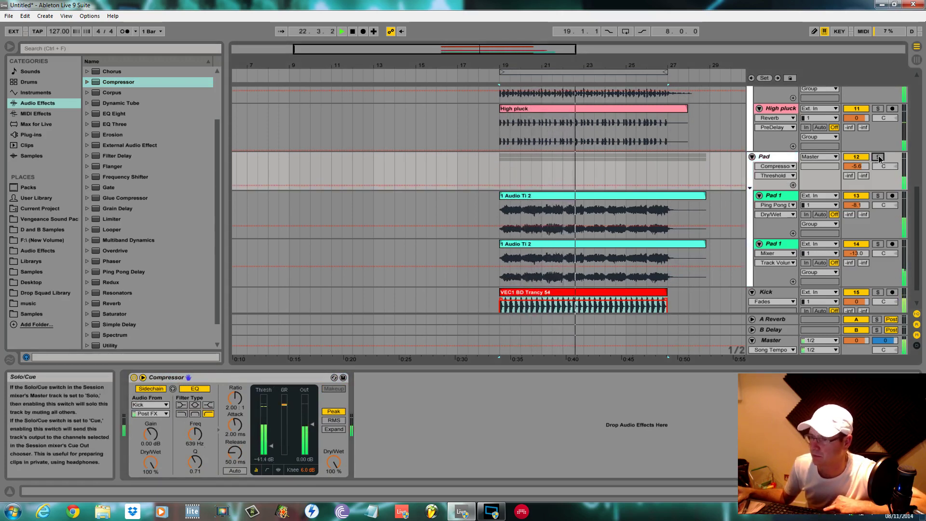
click(278, 470)
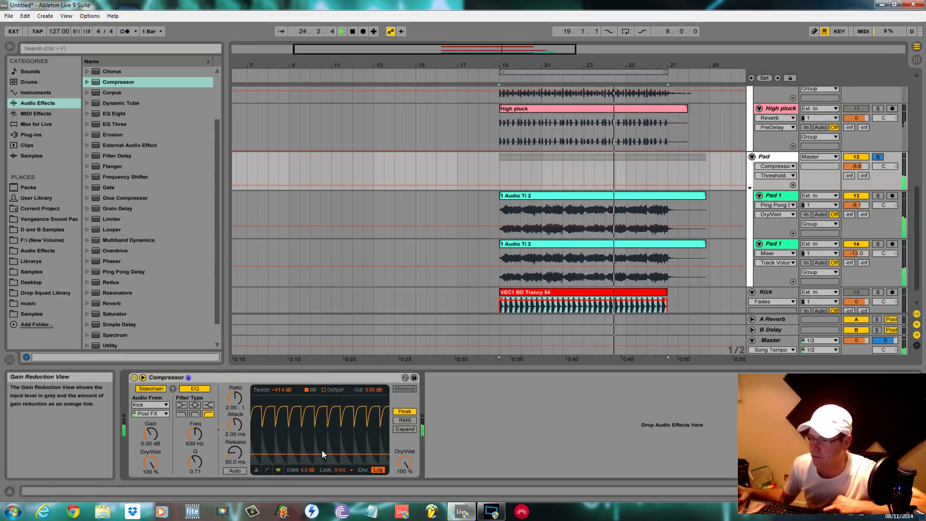
drag(323, 450, 323, 445)
drag(857, 205, 857, 201)
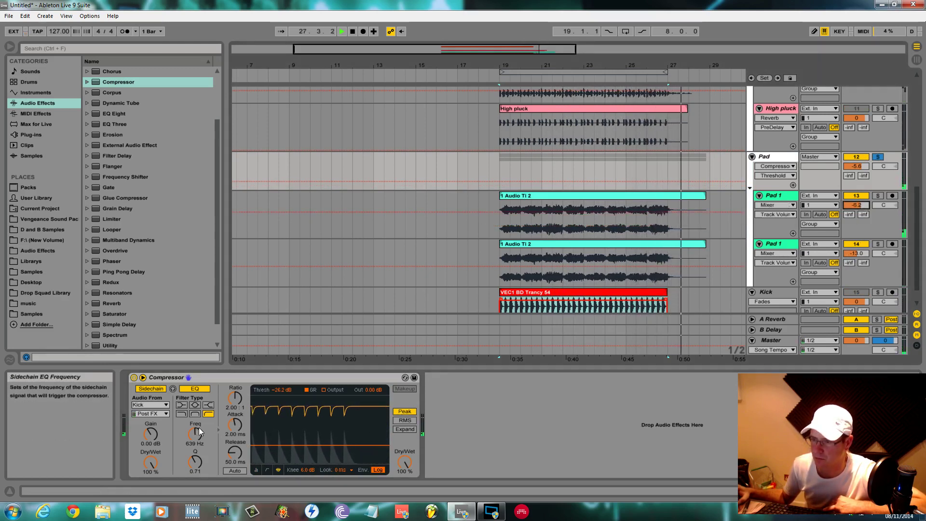
Set the Compressor's sidechain EQ frequency to 205 Hz and attack to 0.09 ms while monitoring the sidechain, then unsolo the Pad group.
drag(195, 434, 194, 453)
click(173, 388)
drag(235, 425, 235, 437)
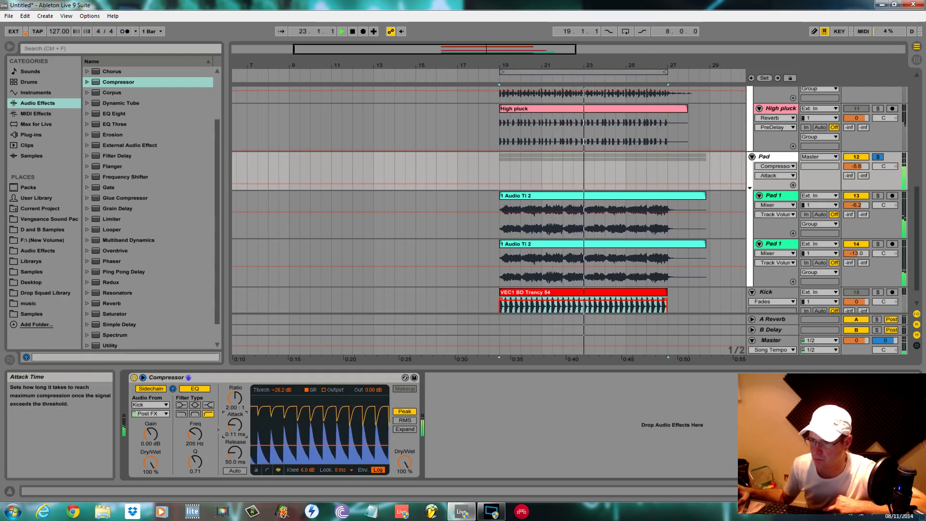
click(241, 455)
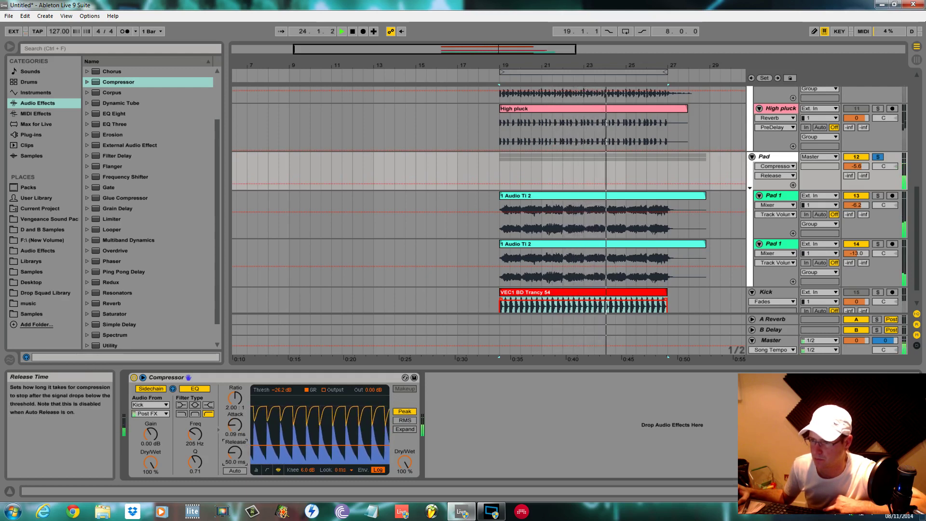
key(space)
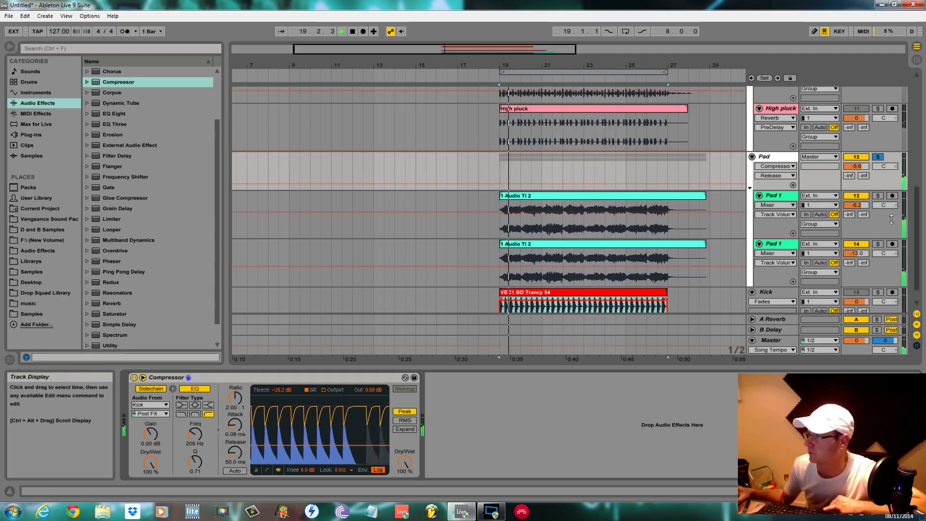
click(878, 157)
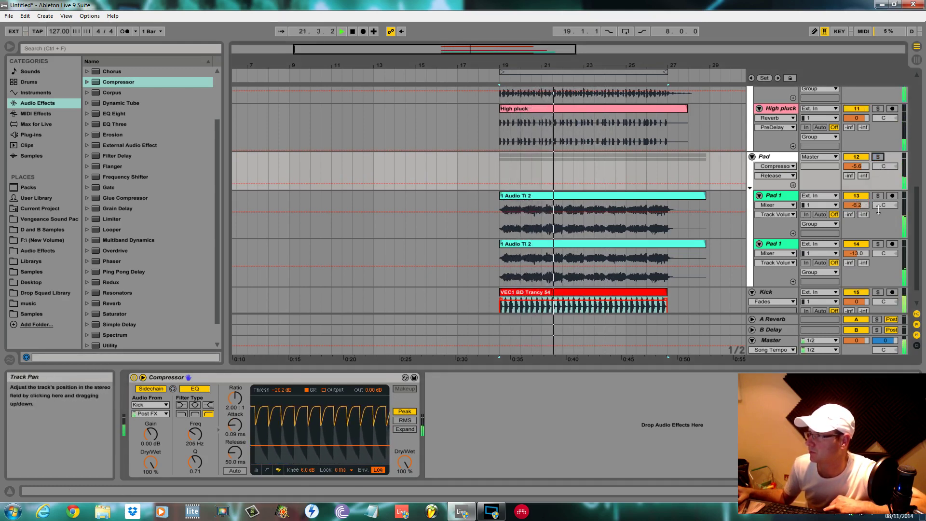
Solo the two Pad 1 tracks in turn to compare how each one sounds with the sidechain compression.
click(877, 195)
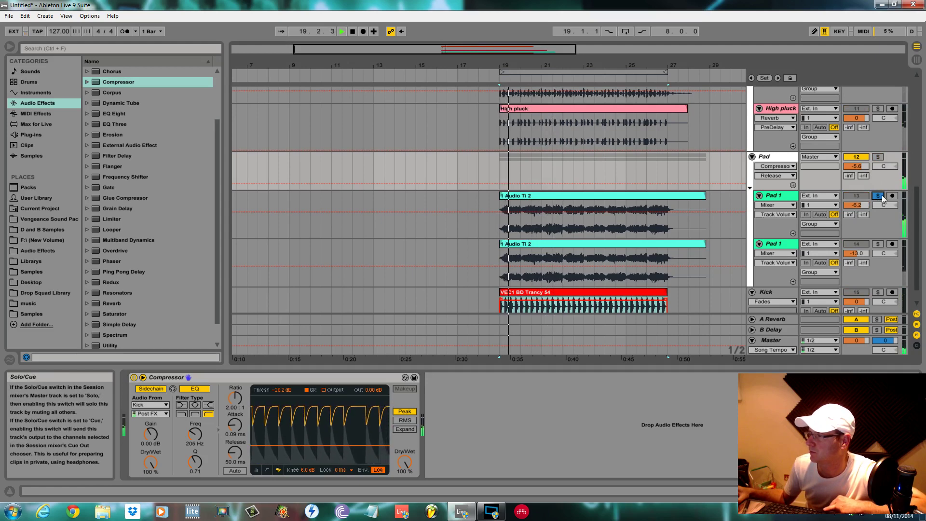
click(877, 244)
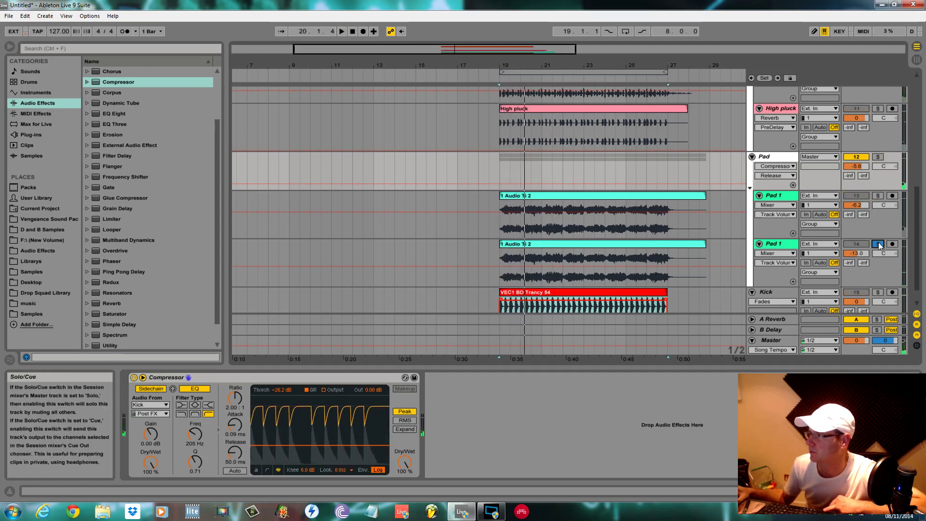
click(878, 245)
Deactivate the second Virus Midi track in the first group and restart playback.
key(space)
scroll(883, 202, up, 8)
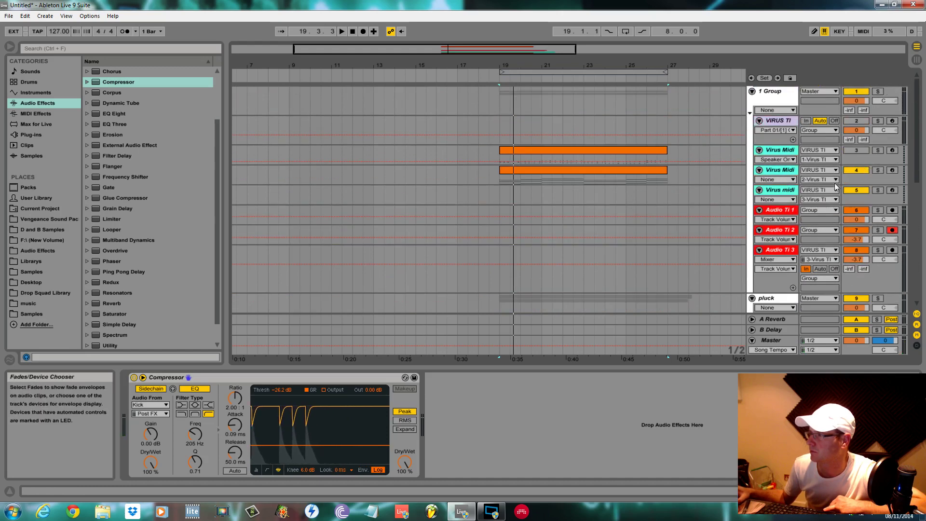
key(space)
Raise the first Pad 1 track's volume to 0.4 dB and the second Pad 1 track's volume to -5.8 dB.
scroll(858, 170, down, 10)
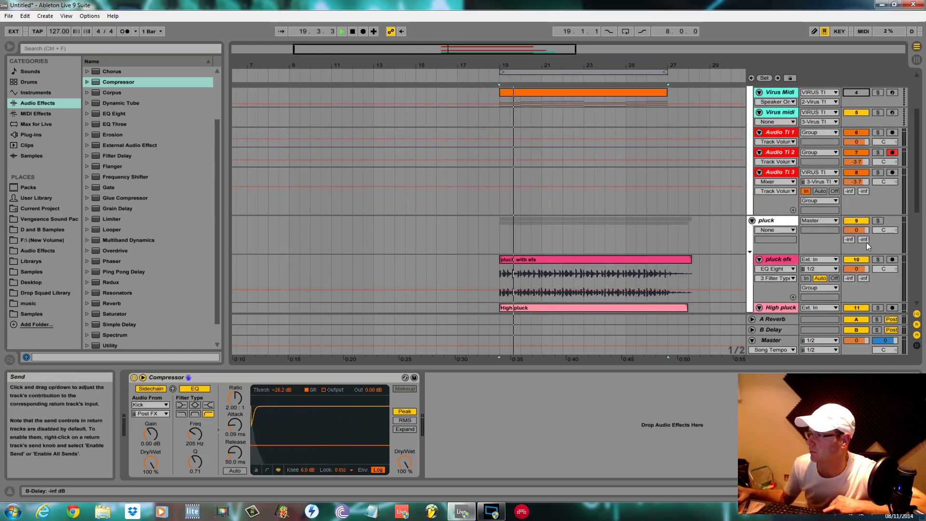
drag(857, 227, 857, 217)
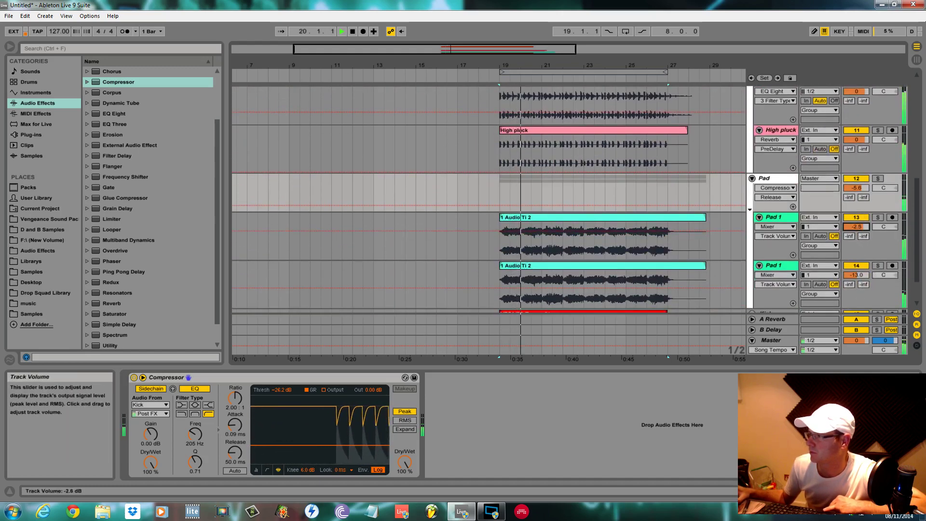
scroll(864, 227, down, 1)
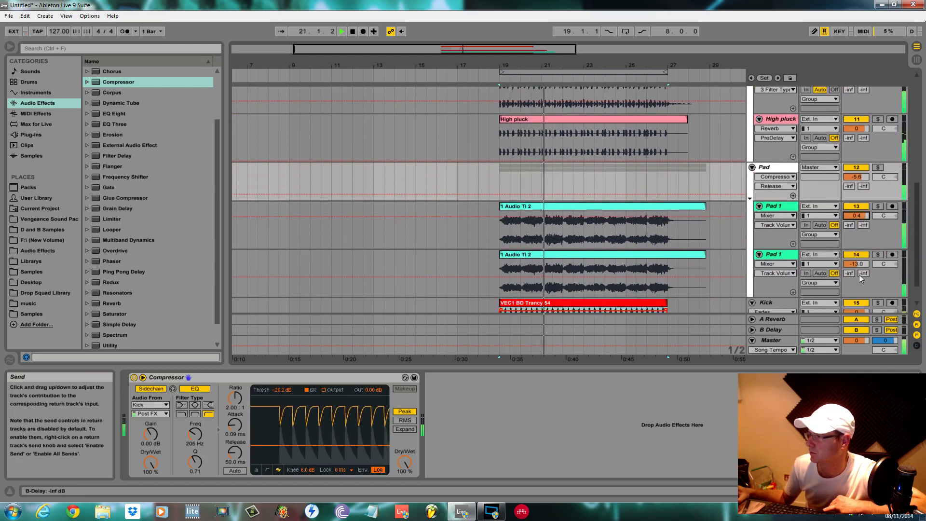
drag(858, 264, 857, 253)
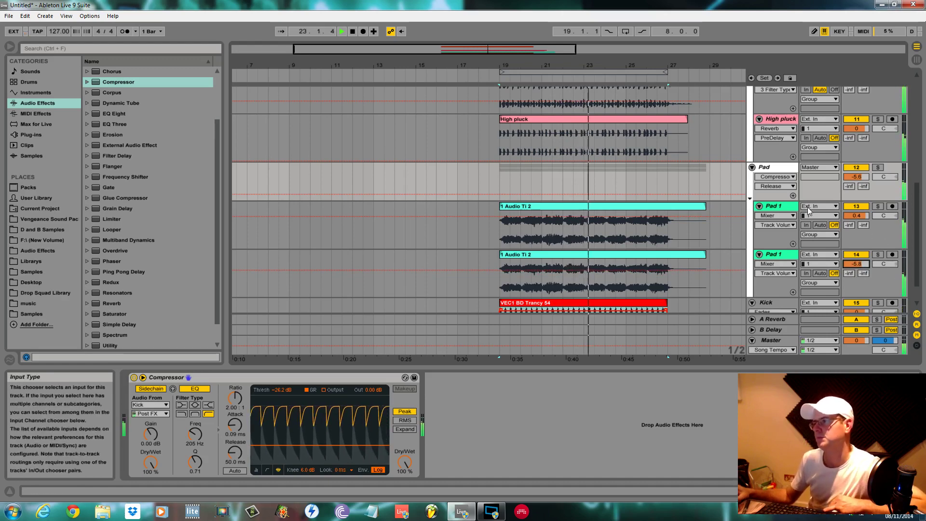
Add two new audio tracks directly below the Kick track.
scroll(777, 303, down, 3)
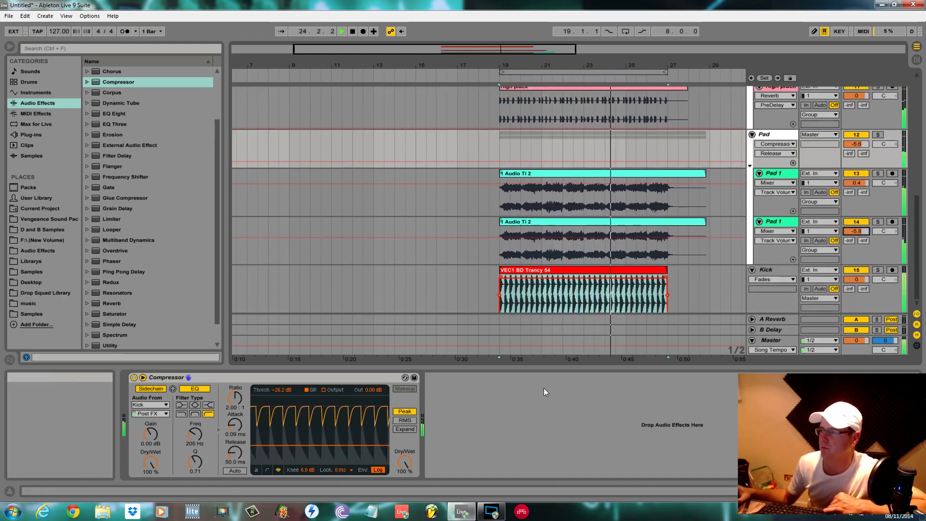
scroll(136, 276, down, 1)
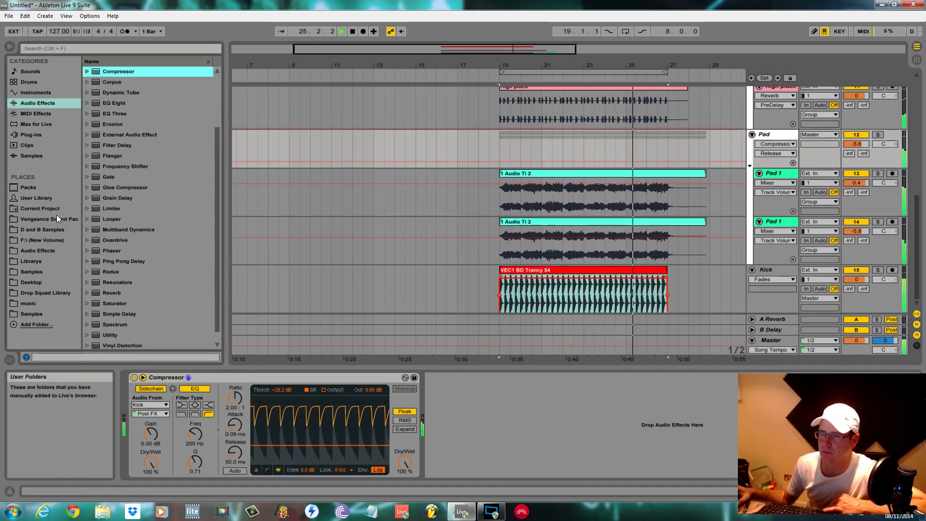
click(773, 270)
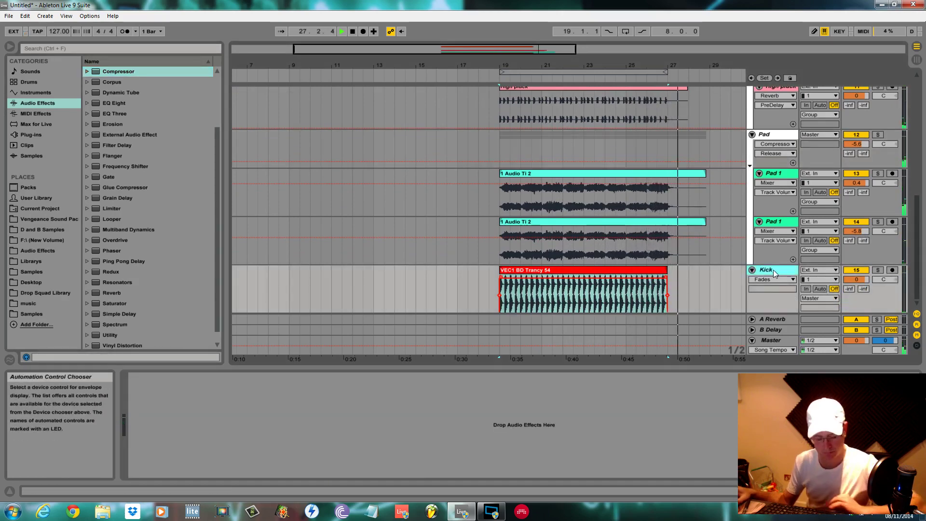
key(ctrl+t)
key(ctrl+t)
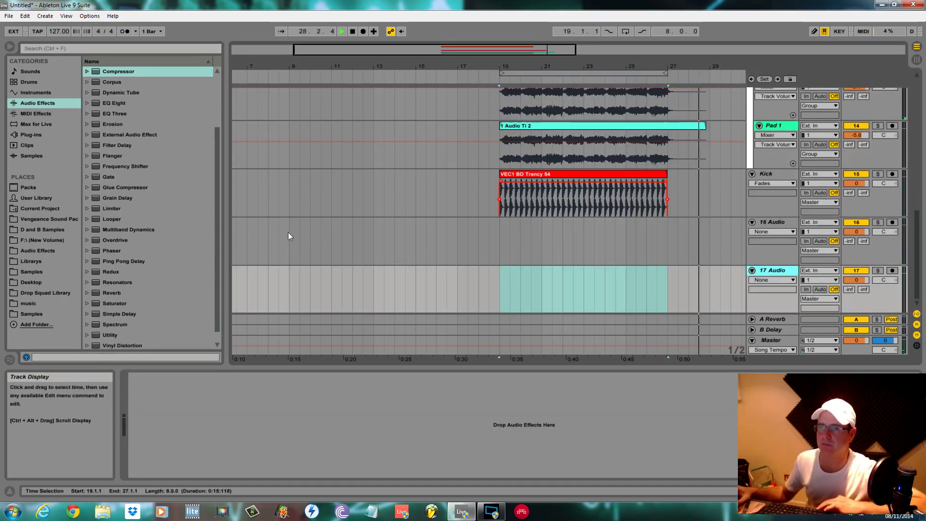
Browse the Vengeance Sound Pack to the VEC1 Close HH cymbals folder and preview the closed hi-hat CH 04.
click(56, 220)
drag(213, 203, 224, 35)
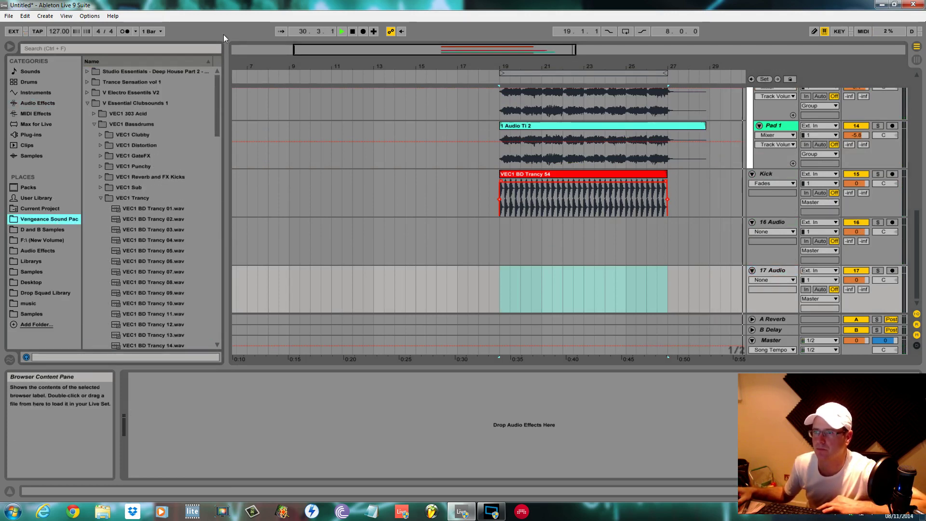
click(100, 197)
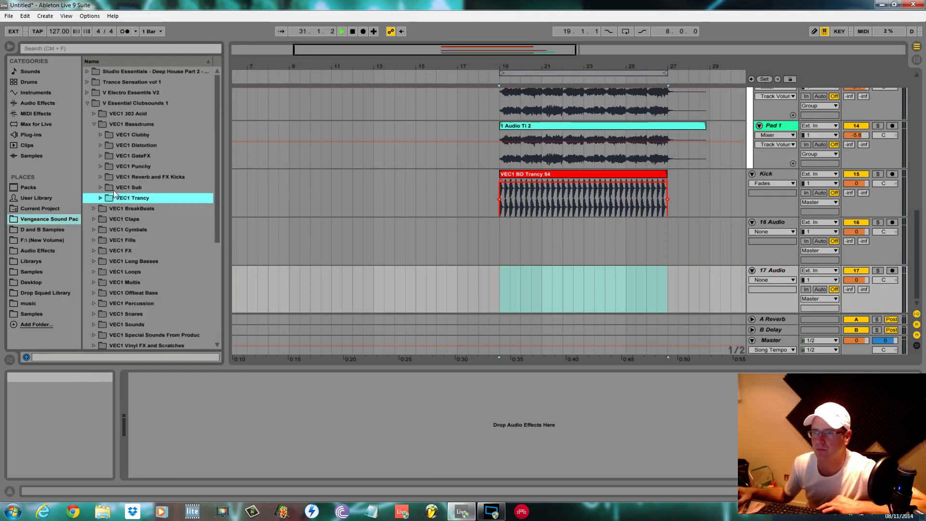
click(94, 124)
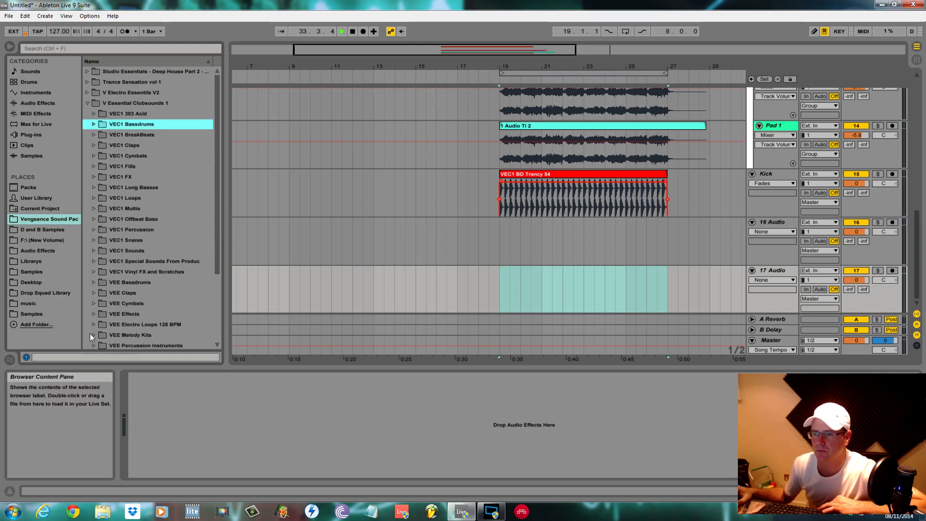
click(93, 156)
click(101, 166)
click(141, 209)
scroll(155, 248, down, 2)
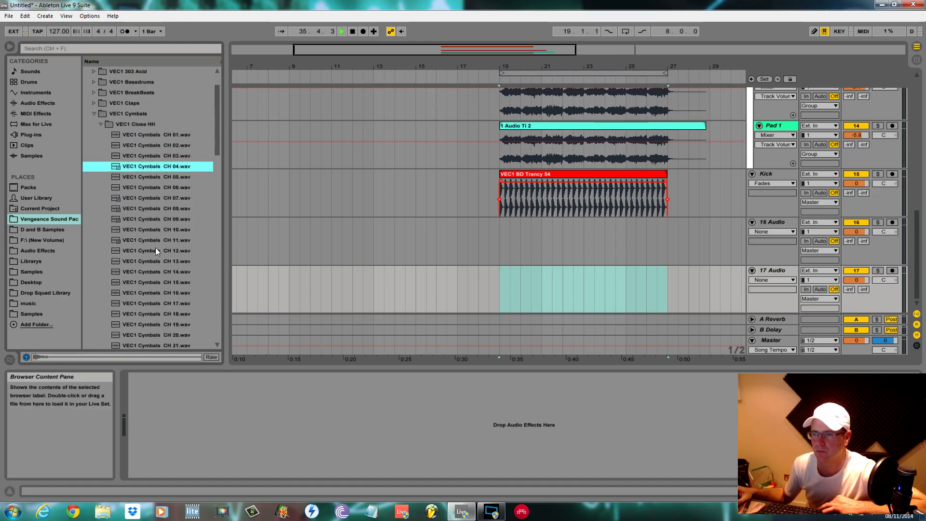
Preview closed hi-hats, placing VEC1 Cymbals CH 09 on track 16 and CH 10 on track 17 at bar 19.
click(155, 250)
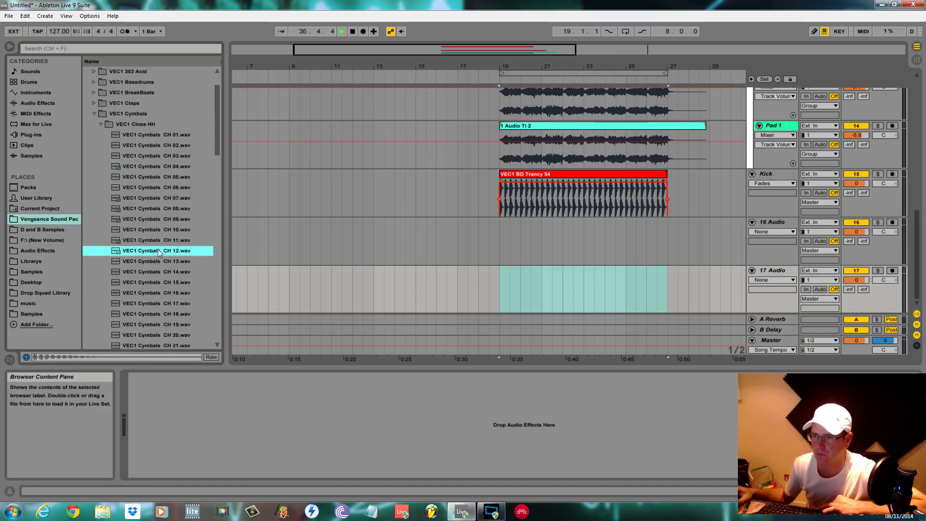
click(161, 229)
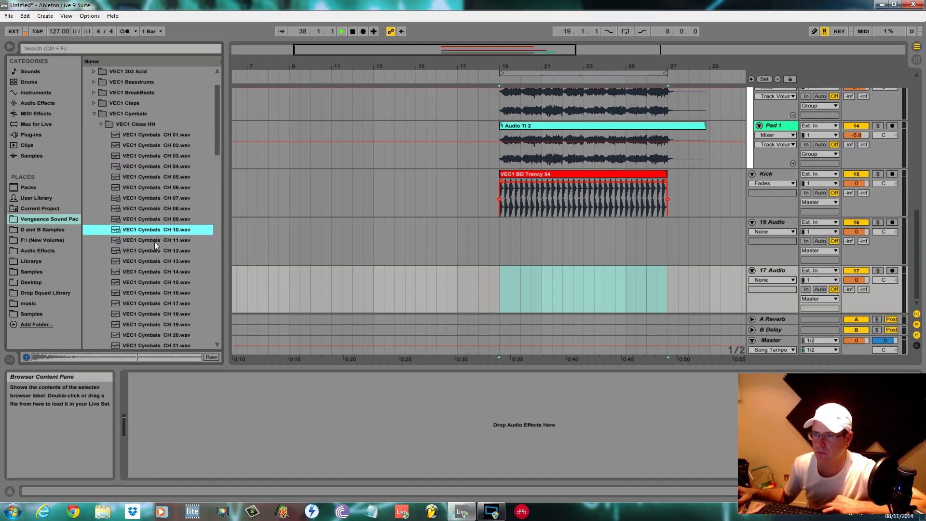
click(155, 220)
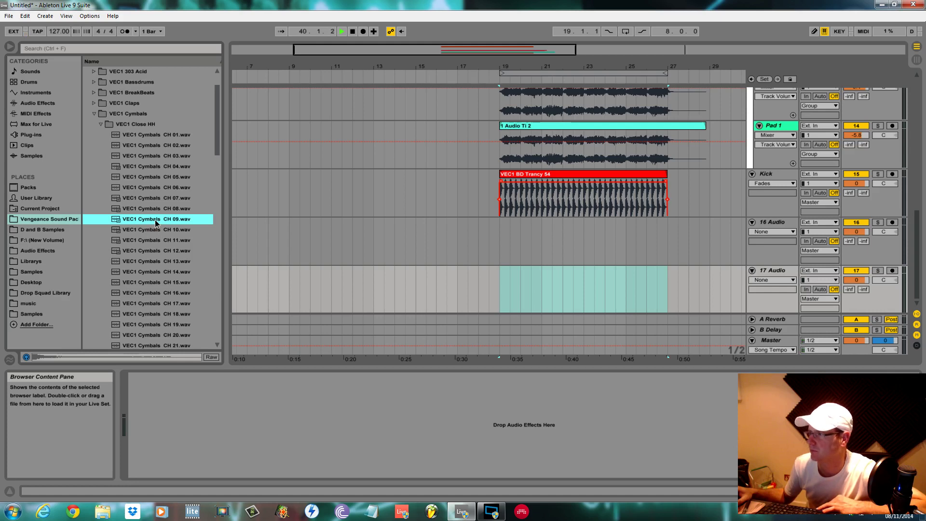
click(501, 256)
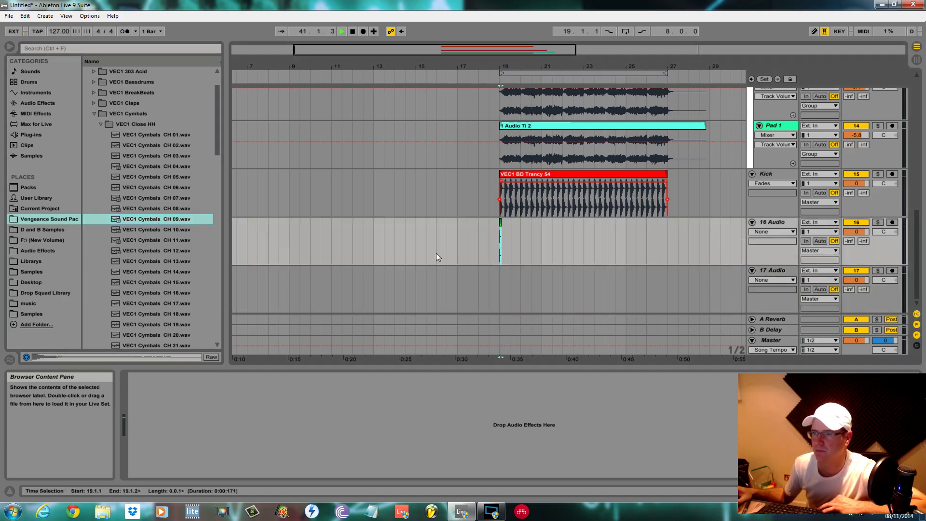
click(157, 230)
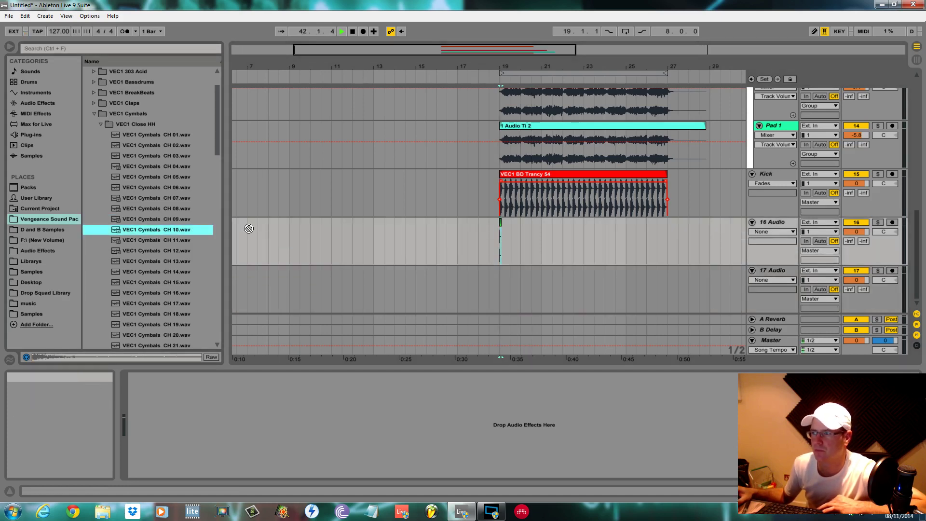
click(504, 296)
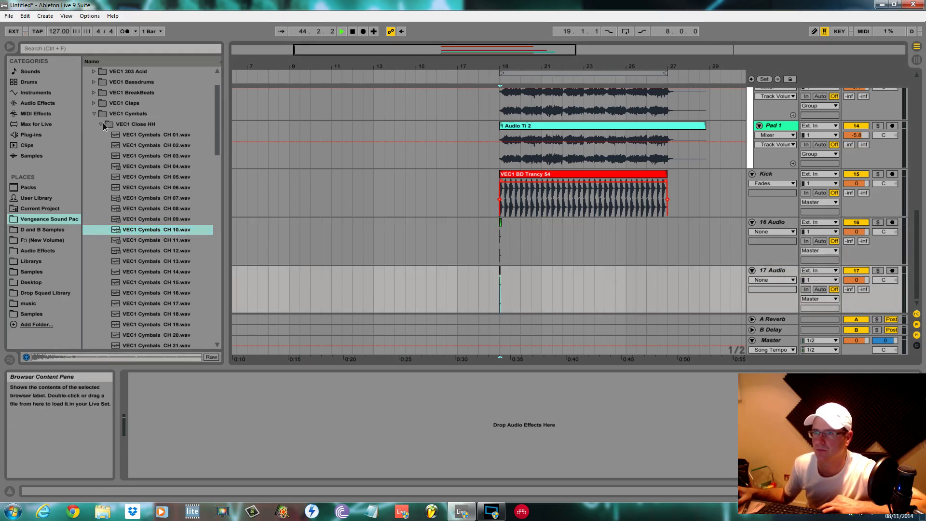
Preview Clap 005 from the VEC1 Claps folder and add a new audio track below track 17.
click(94, 103)
click(145, 156)
click(776, 271)
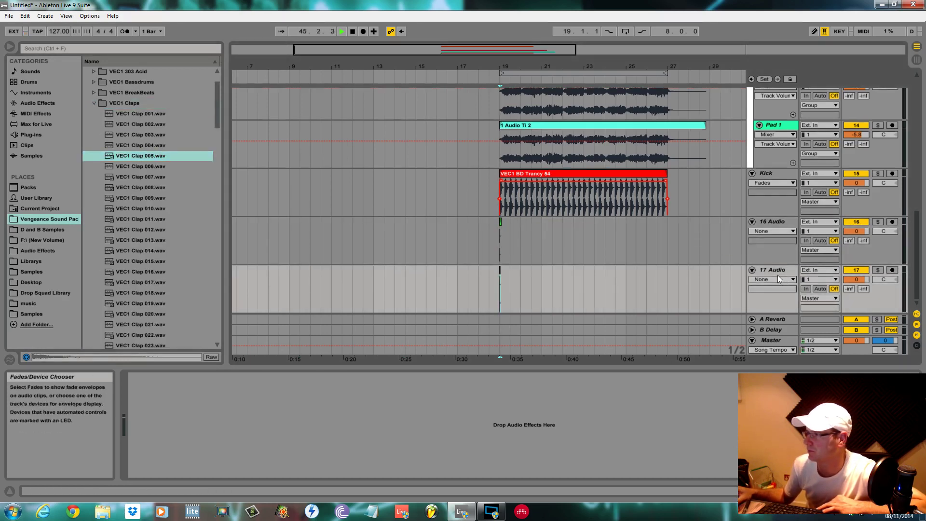
key(ctrl+t)
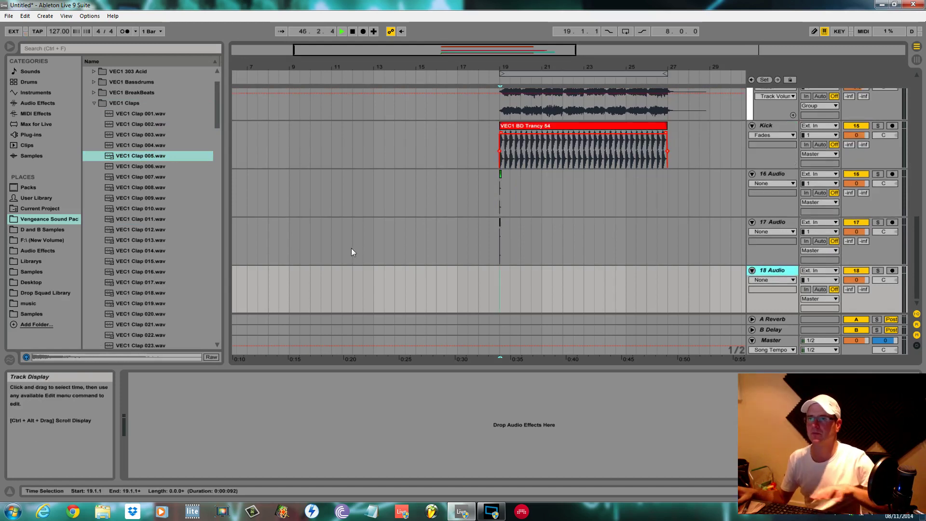
Preview the VEC1 clap samples from Clap 015 through Clap 048 to compare their sounds.
click(131, 242)
scroll(139, 269, down, 1)
click(142, 242)
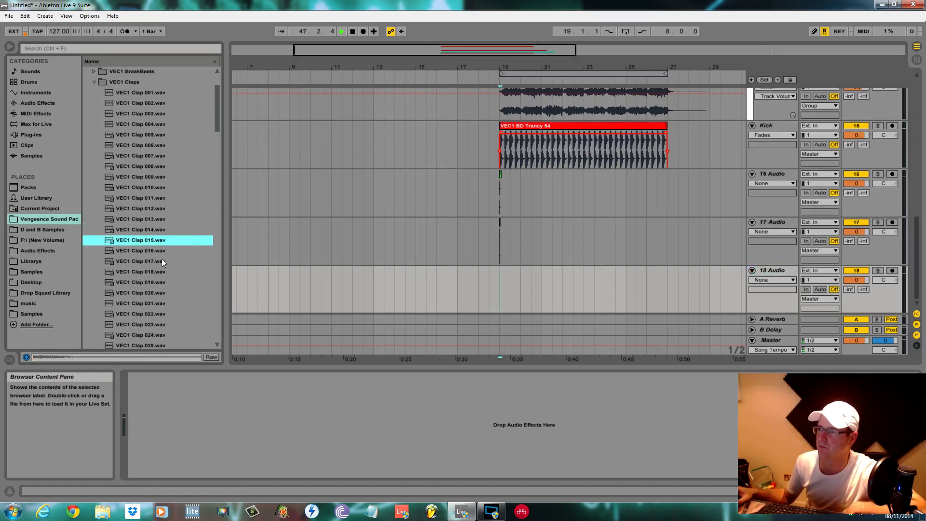
scroll(161, 259, down, 1)
click(146, 240)
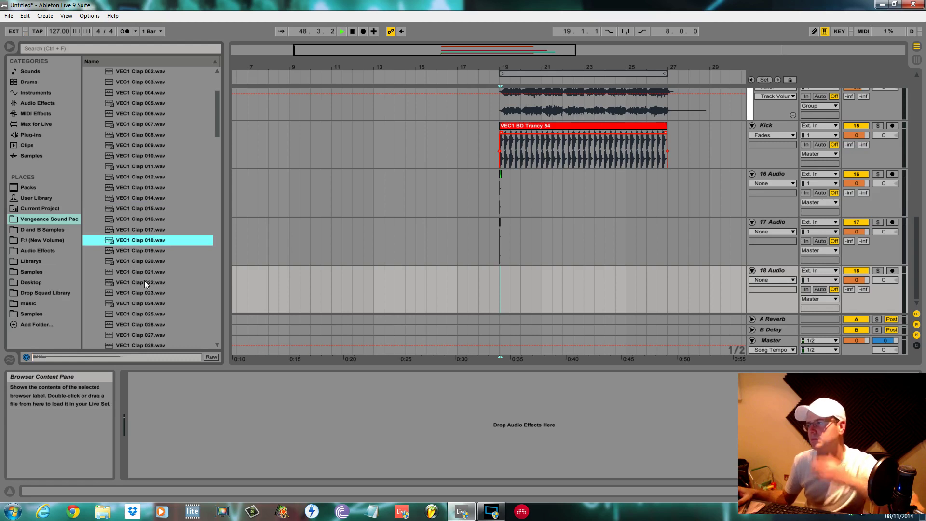
click(148, 271)
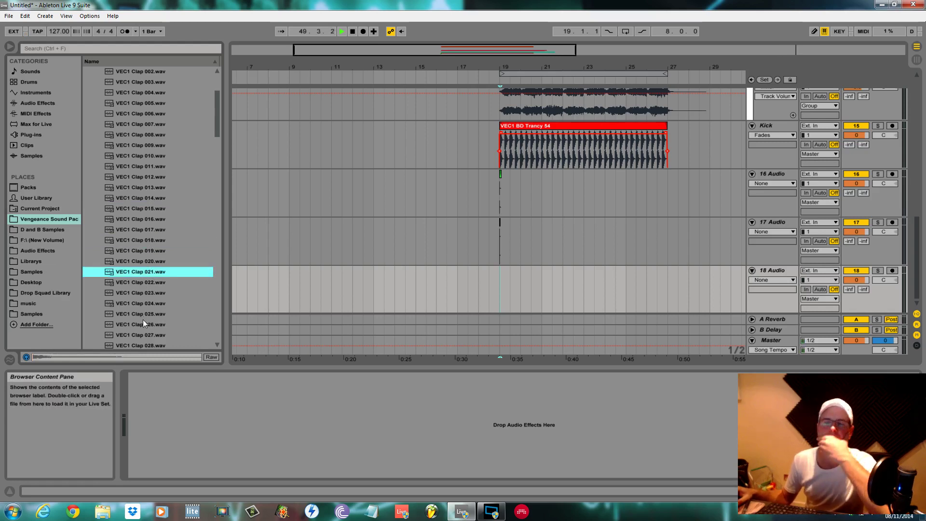
click(148, 301)
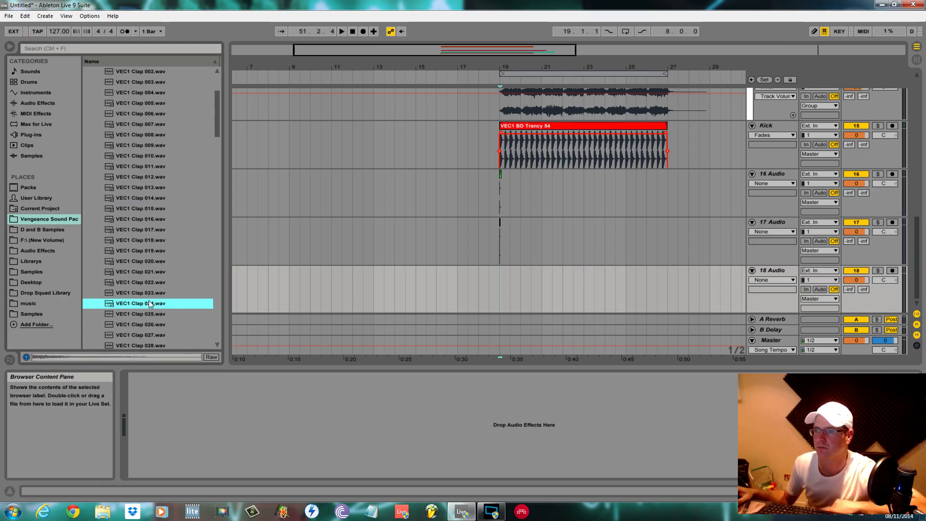
click(150, 315)
click(152, 322)
click(151, 335)
scroll(149, 327, down, 1)
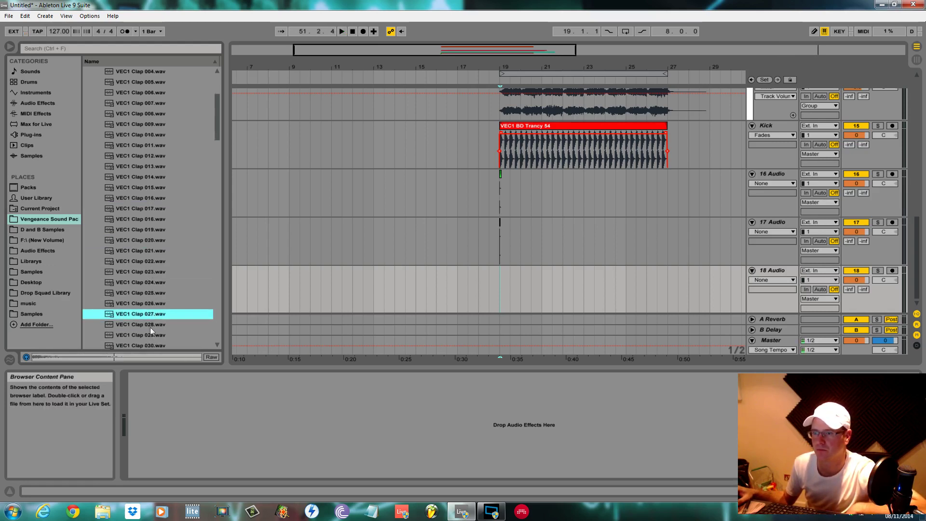
click(151, 324)
click(150, 335)
click(153, 345)
scroll(151, 337, down, 2)
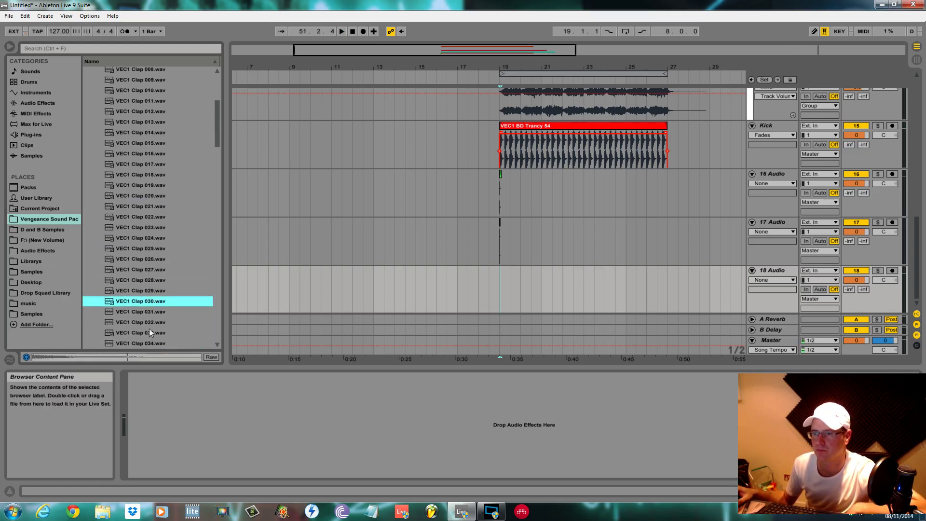
click(152, 322)
click(154, 337)
click(159, 340)
scroll(157, 338, down, 2)
click(152, 325)
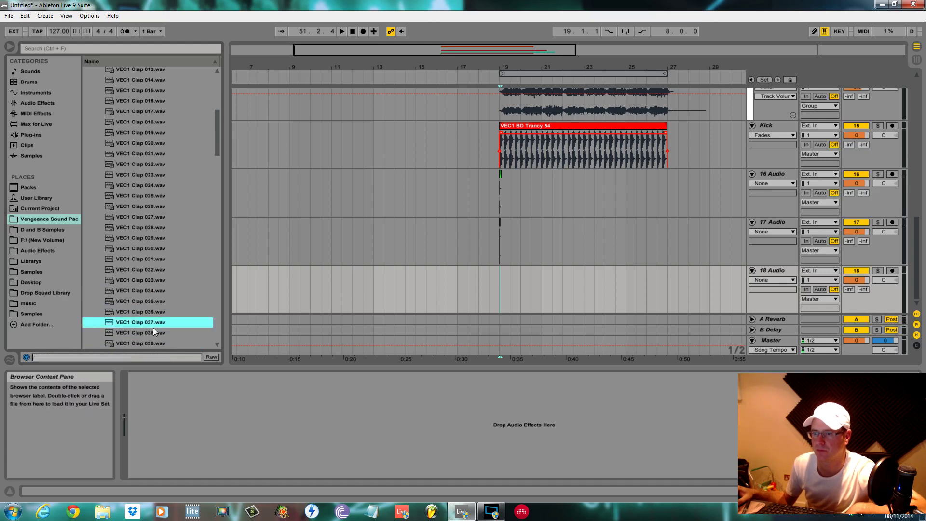
click(154, 339)
scroll(161, 342, down, 3)
click(160, 330)
scroll(156, 334, down, 2)
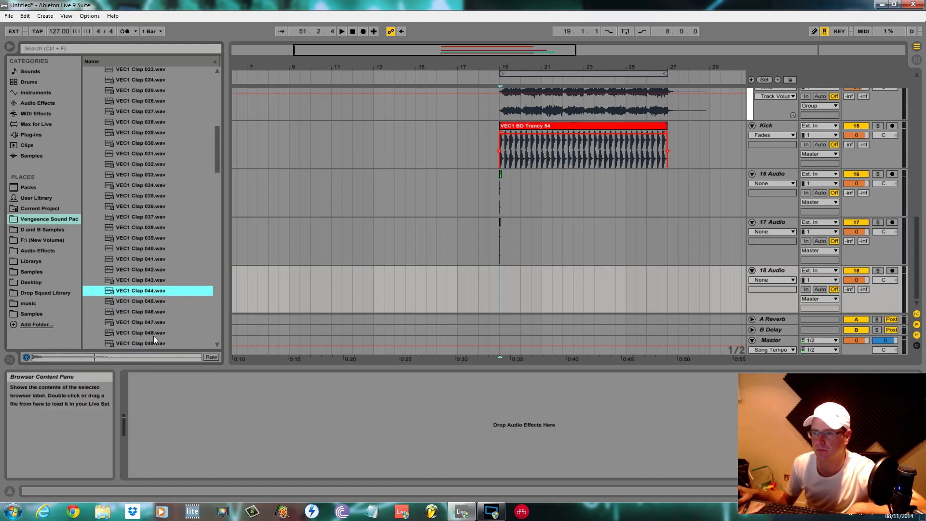
click(153, 312)
click(147, 334)
scroll(152, 328, down, 1)
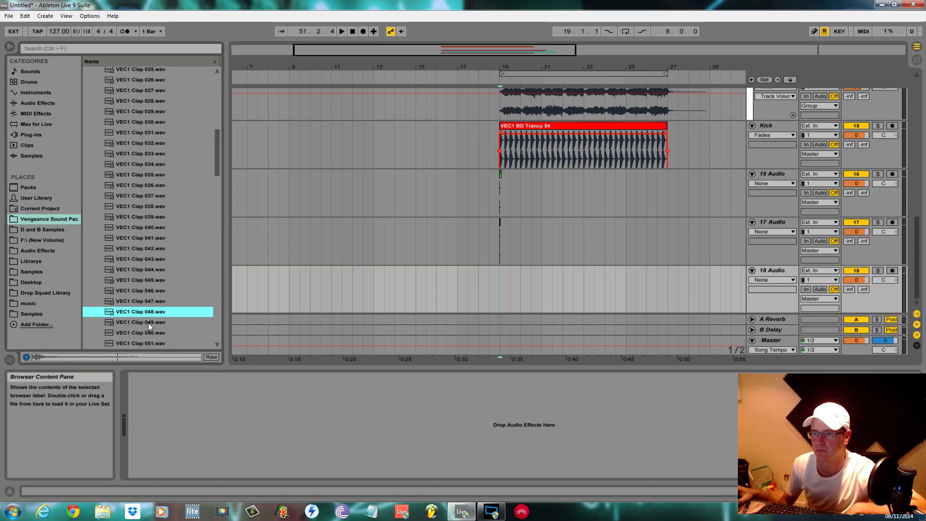
Place VEC1 Clap 049 on track 18 at bar 19 and play it with the kick.
click(149, 323)
click(155, 334)
click(158, 322)
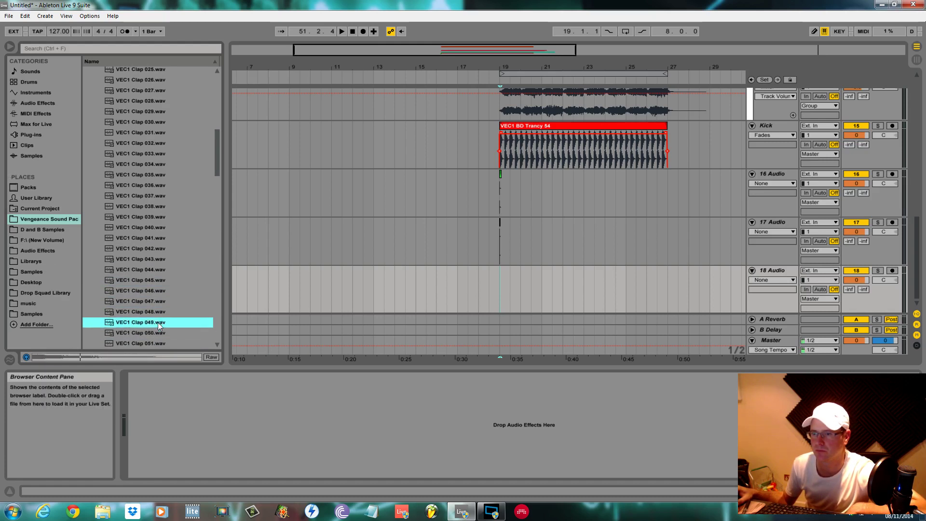
drag(155, 320, 502, 289)
key(space)
drag(533, 63, 549, 140)
key(space)
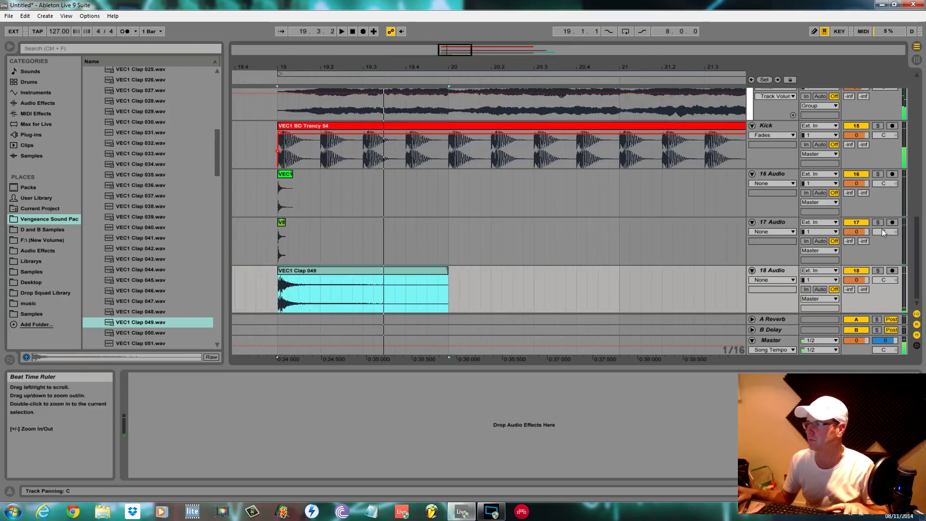
Solo track 18 and play Clap 049 repeatedly from bar 19 to check the timing of its attack.
click(878, 271)
key(space)
key(space)
drag(297, 66, 413, 130)
key(space)
key(space)
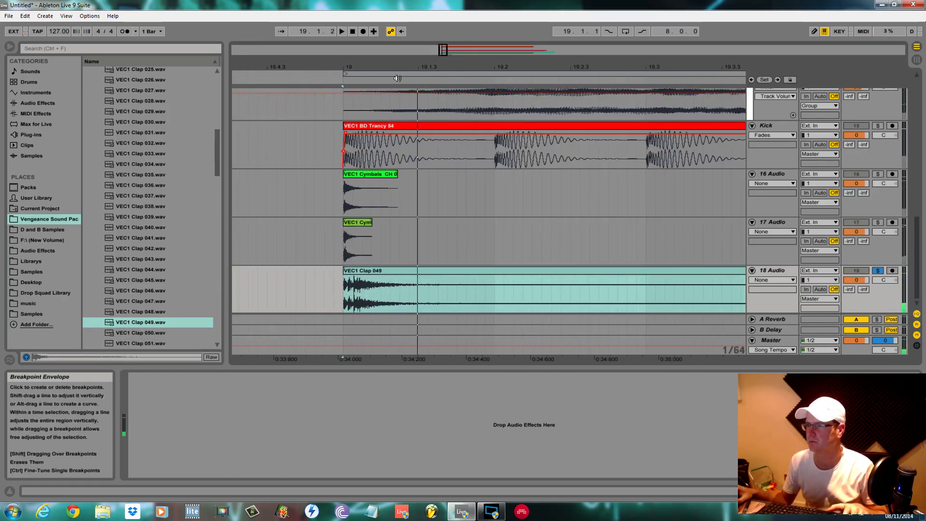
key(space)
drag(402, 67, 341, 67)
key(space)
key(space)
key(space)
key(space)
key(space)
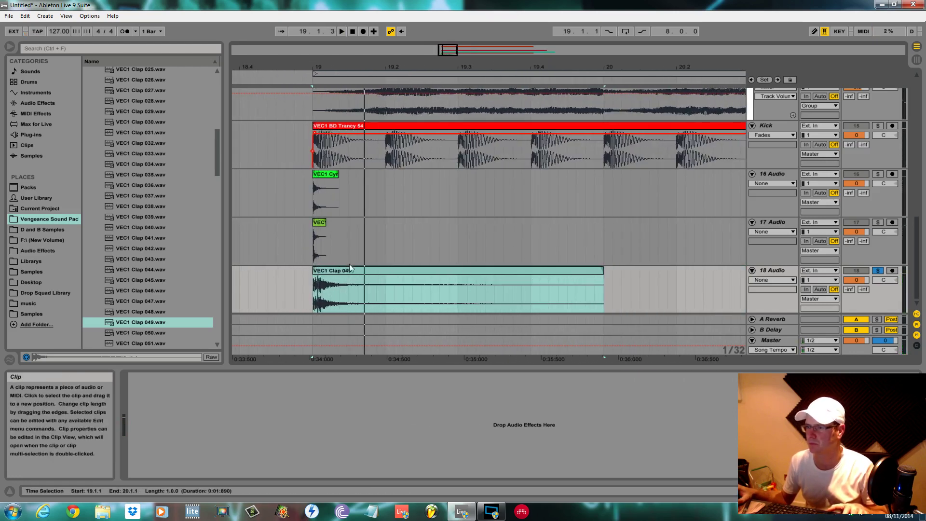
Try starting Clap 049 earlier at 18.4.4, play it soloed and with the other tracks, and move it back to bar 19.
drag(349, 272, 341, 288)
click(306, 292)
key(space)
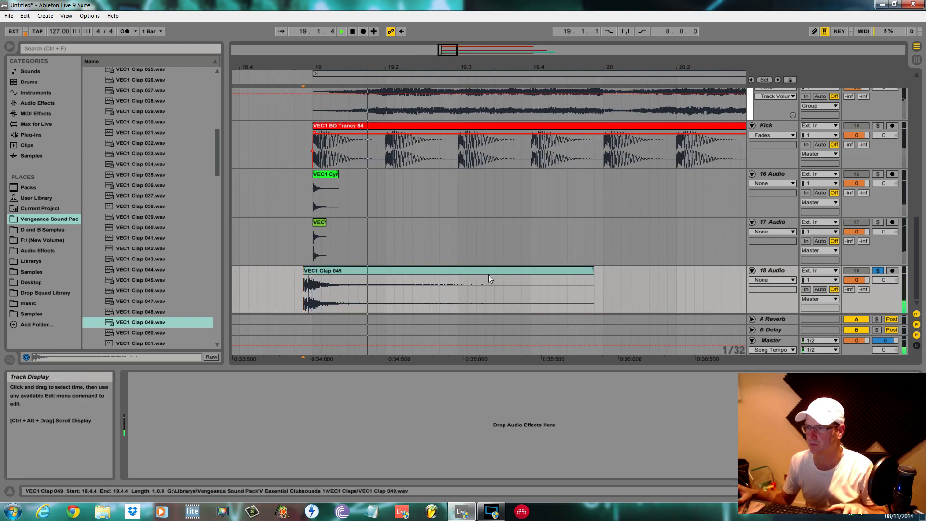
key(space)
click(876, 271)
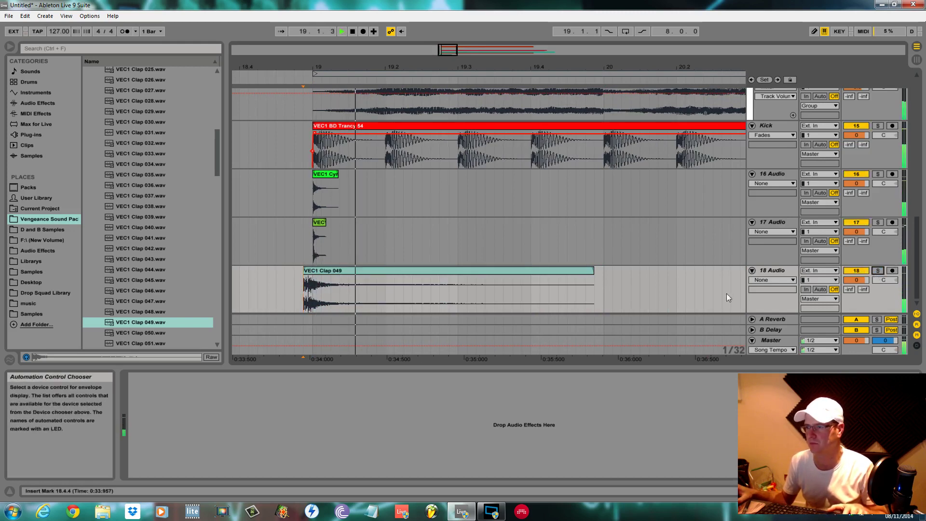
key(space)
drag(314, 270, 323, 268)
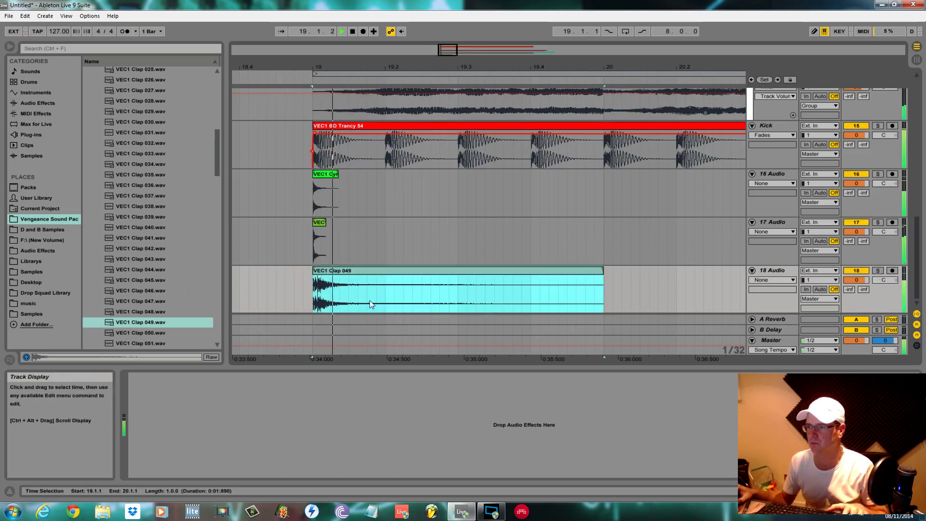
Preview the remaining VEC1 clap samples from Clap 050 through Clap 064 to compare their sounds.
click(135, 335)
click(143, 342)
scroll(165, 322, down, 2)
click(155, 303)
click(155, 315)
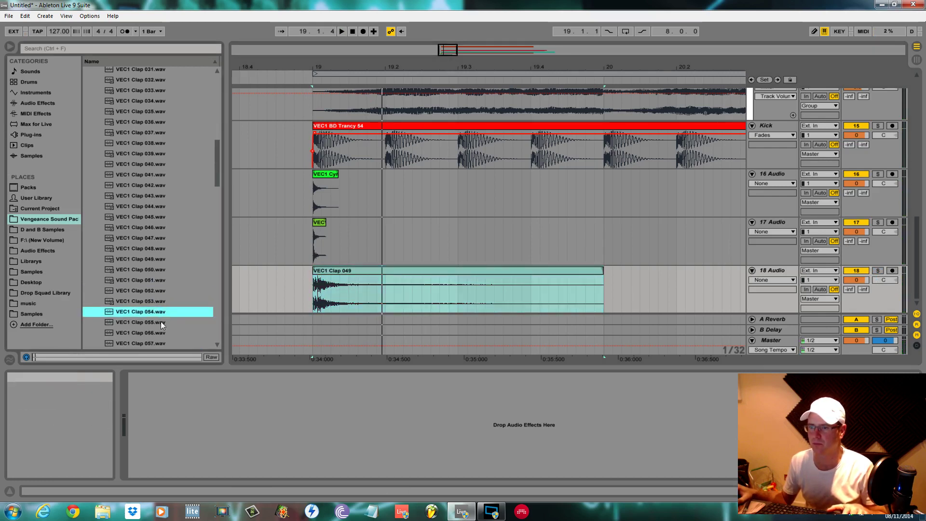
click(160, 321)
click(160, 332)
click(158, 341)
scroll(158, 340, down, 2)
click(149, 322)
click(158, 333)
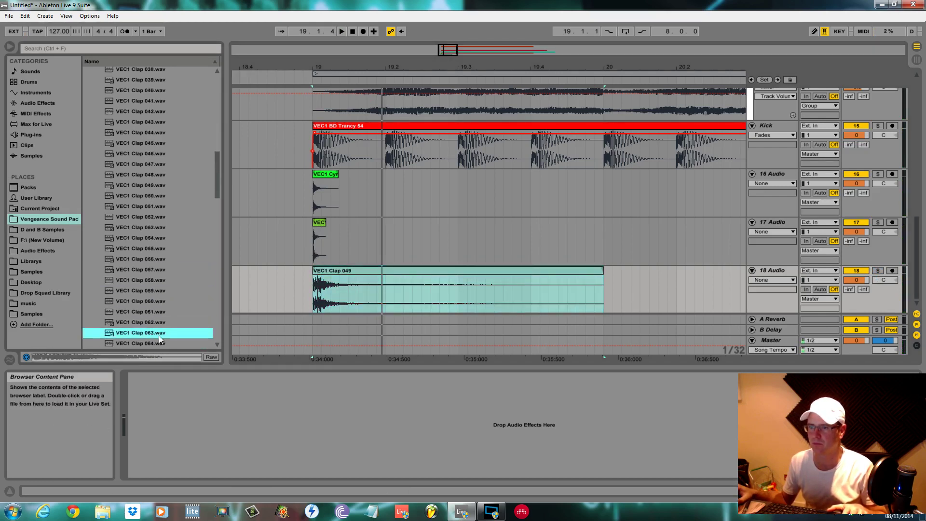
click(159, 343)
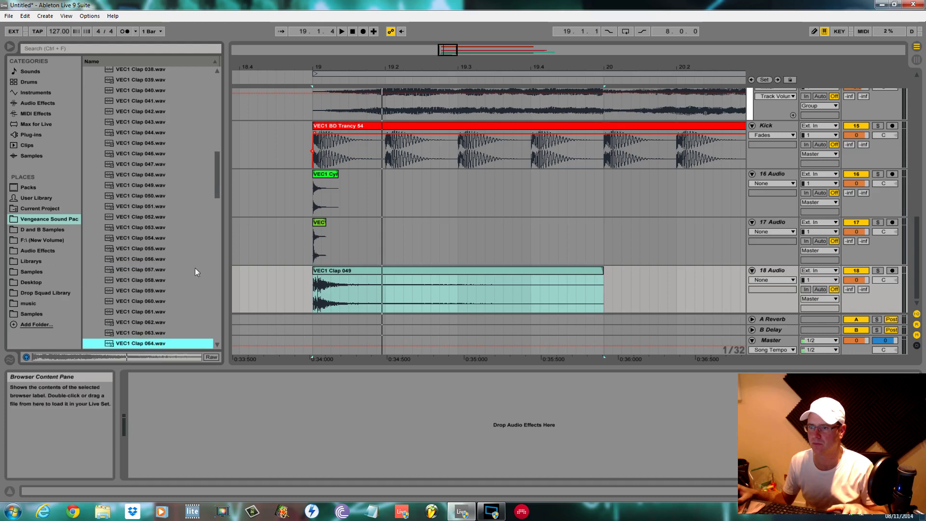
Browse the Drums > Clap folder in the Samples place and preview Clap 808X, Clap 808 1 V2 and Clap 707.
click(35, 314)
click(88, 71)
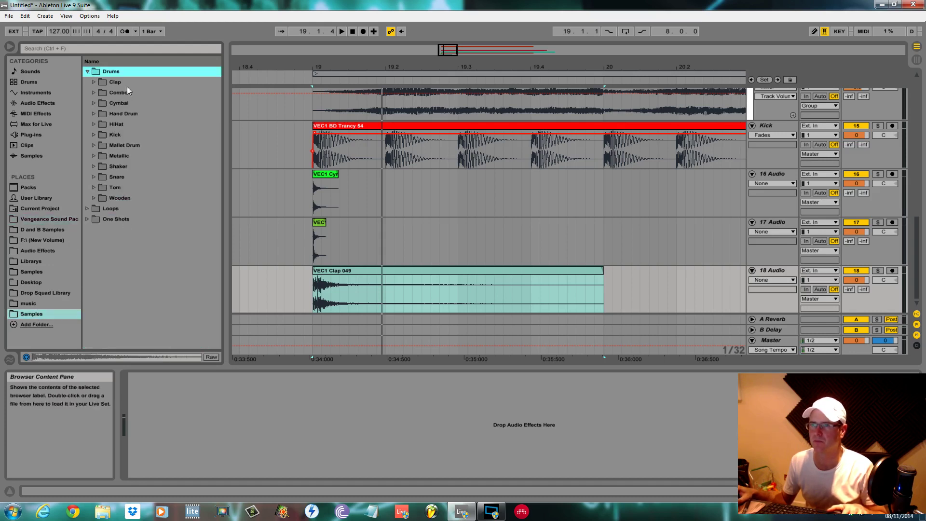
click(96, 81)
click(166, 260)
click(146, 145)
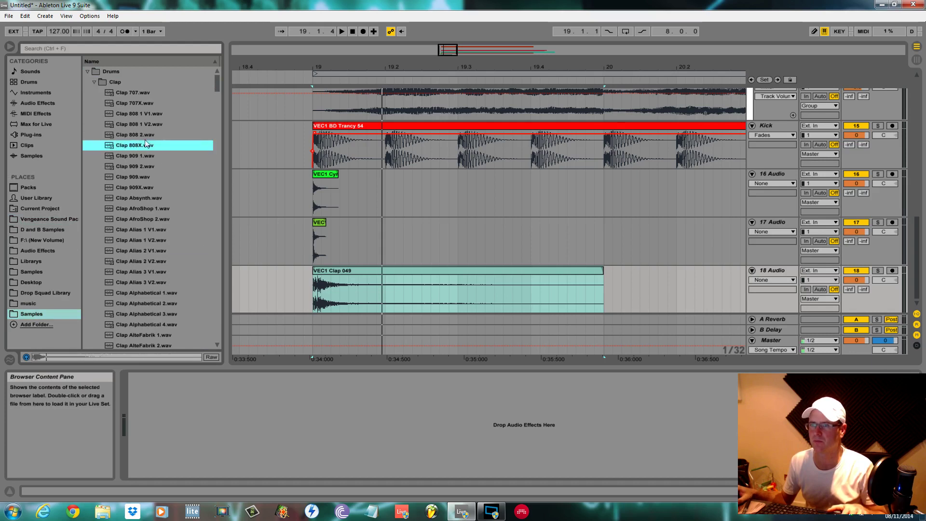
click(144, 124)
click(137, 93)
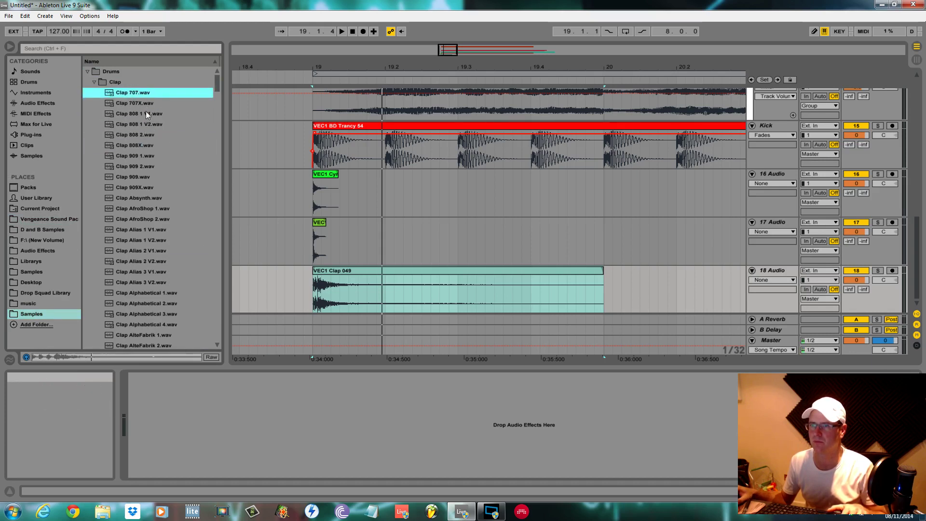
Replace VEC1 Clap 049 on track 18 with the full Clap 707 sample and move it to the second kick at 19.2.
drag(136, 94, 321, 289)
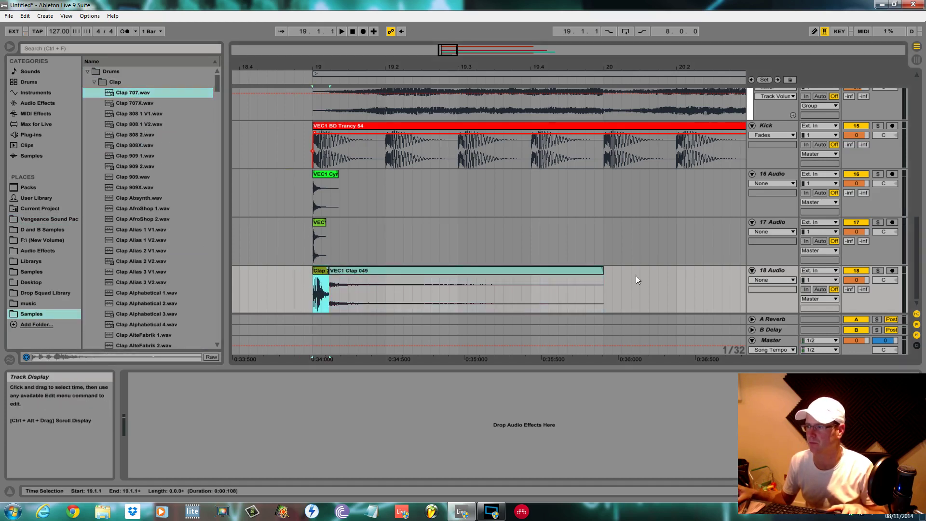
drag(638, 280, 330, 296)
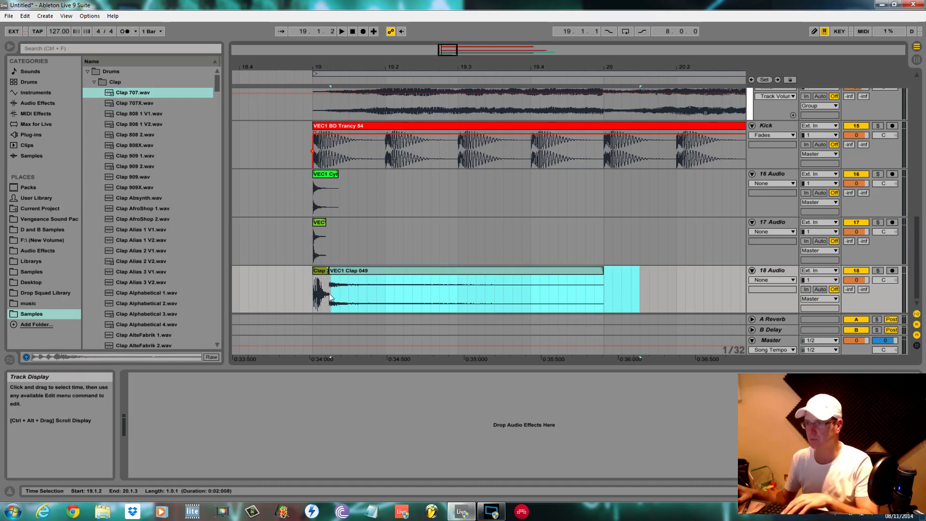
key(Delete)
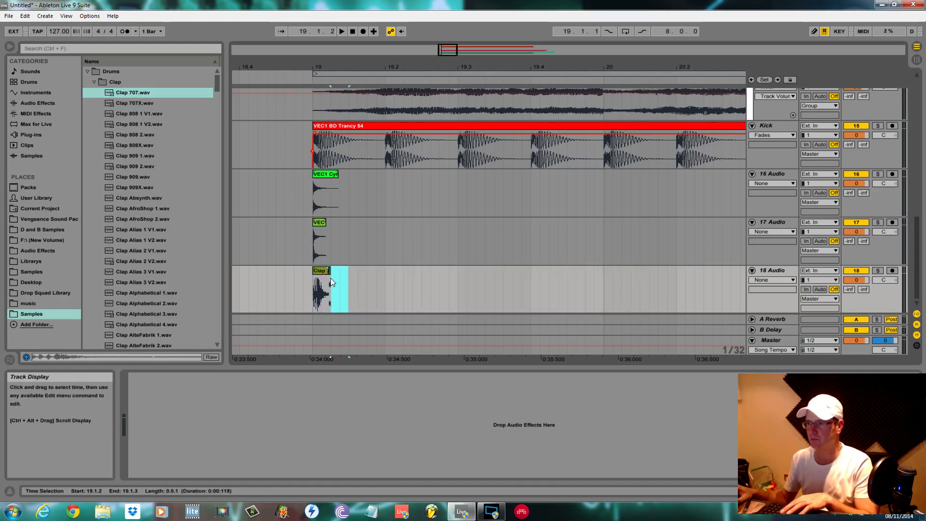
click(325, 273)
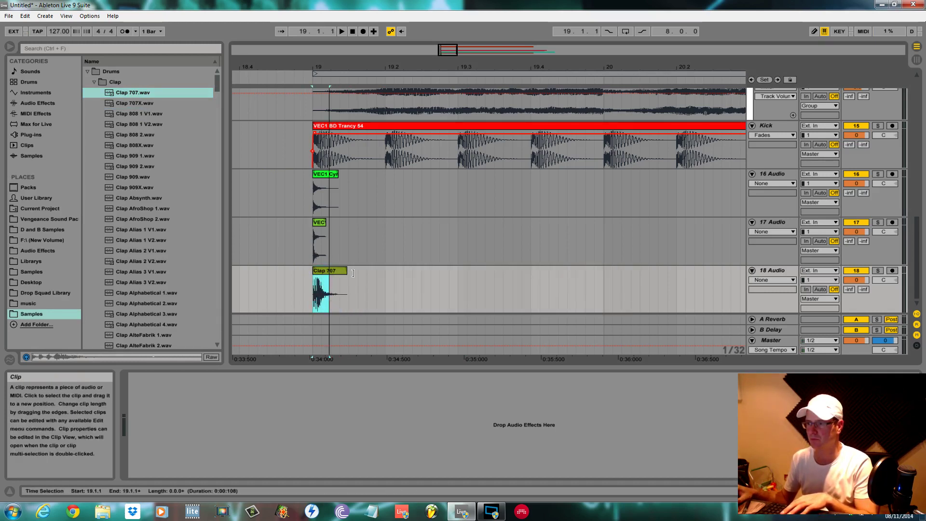
drag(336, 274, 407, 271)
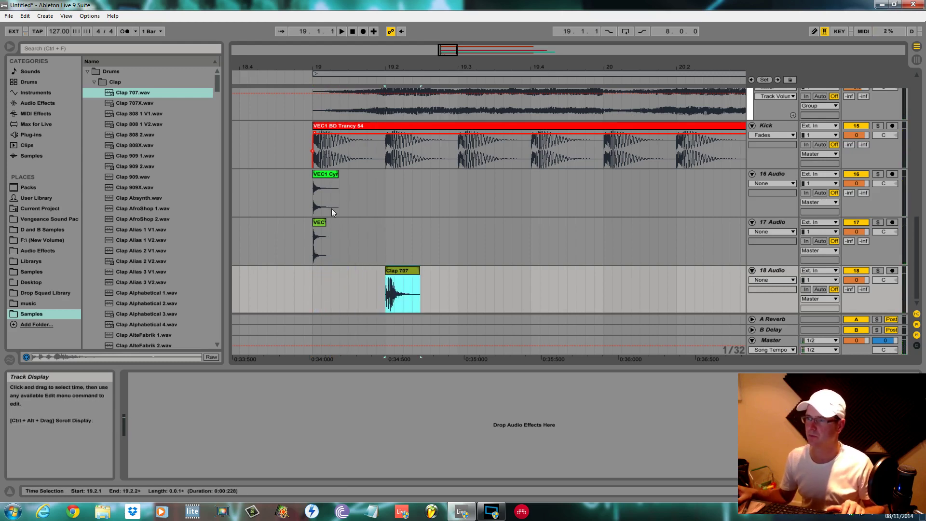
Try the track 16 hi-hat at 19.1.3 with the track 17 hi-hat one 1/32 step behind it, and play them.
drag(328, 174, 361, 177)
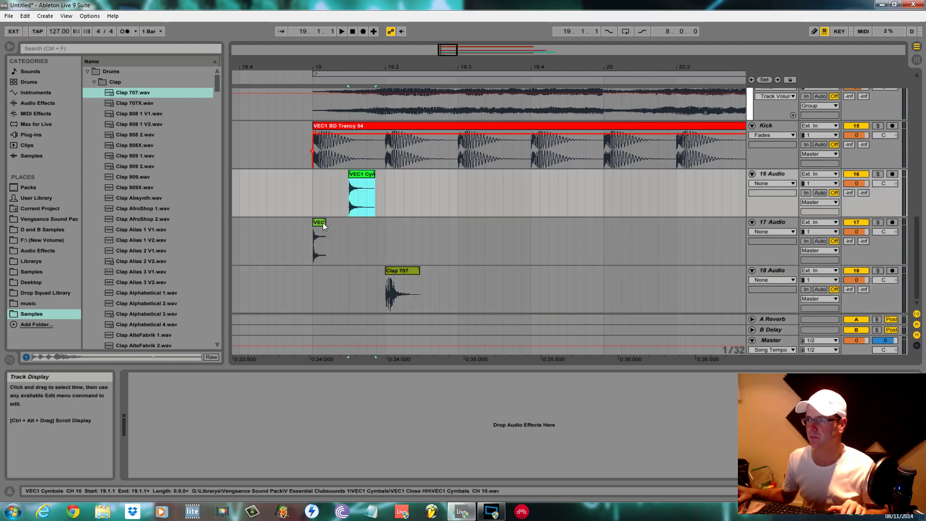
drag(323, 222, 368, 223)
click(308, 234)
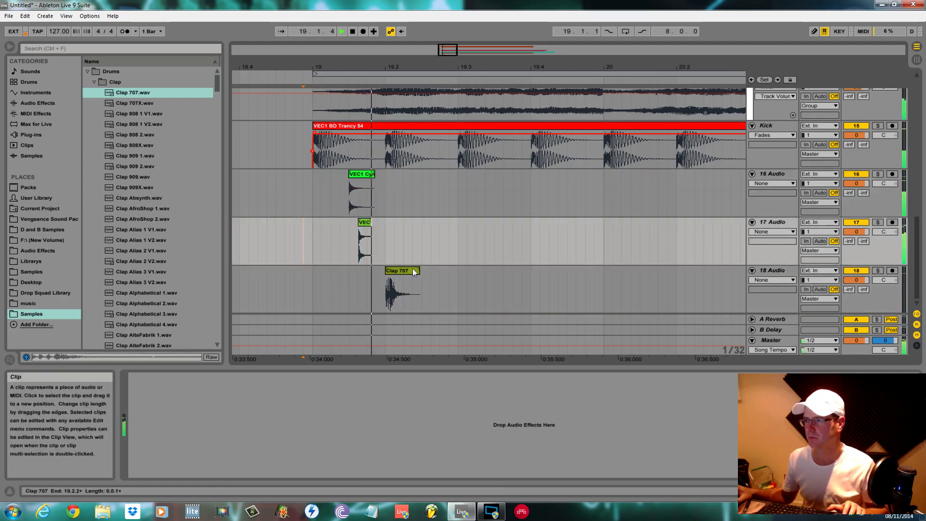
Try the track 16 hi-hat at 19.1.2 and the track 17 hi-hat at 19.1.3, and play them with the kick.
drag(360, 184, 342, 185)
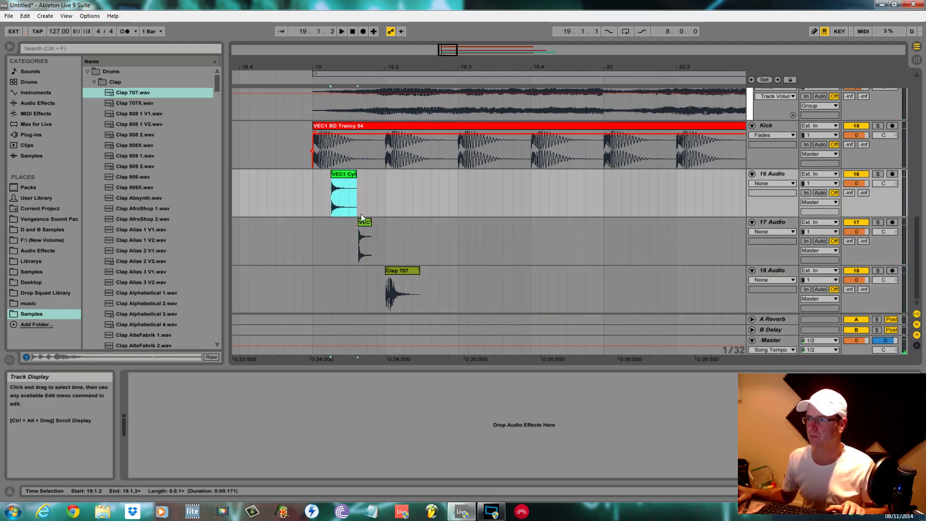
drag(360, 223, 354, 243)
click(317, 234)
key(space)
click(319, 239)
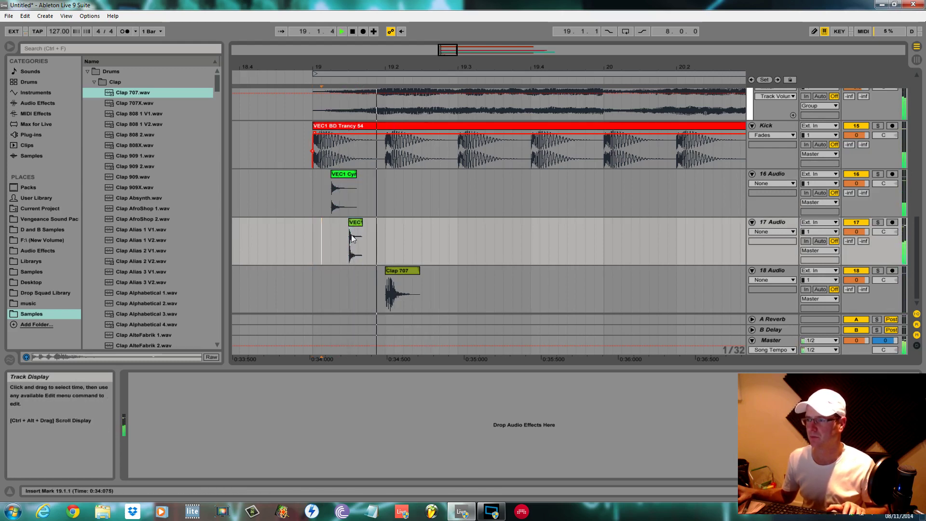
Try both hi-hats one 1/32 step earlier and play the pattern from bar 19.
drag(342, 184, 333, 185)
drag(356, 235, 347, 235)
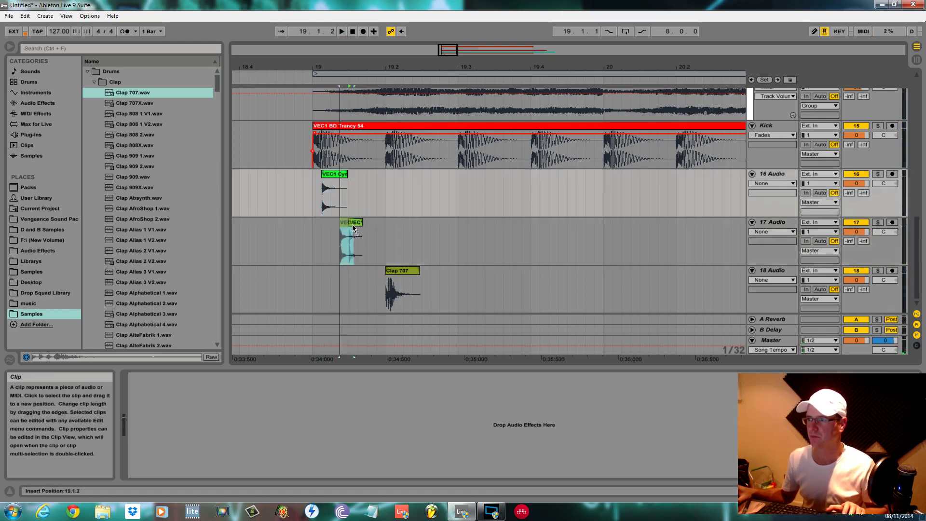
click(298, 242)
key(space)
key(space)
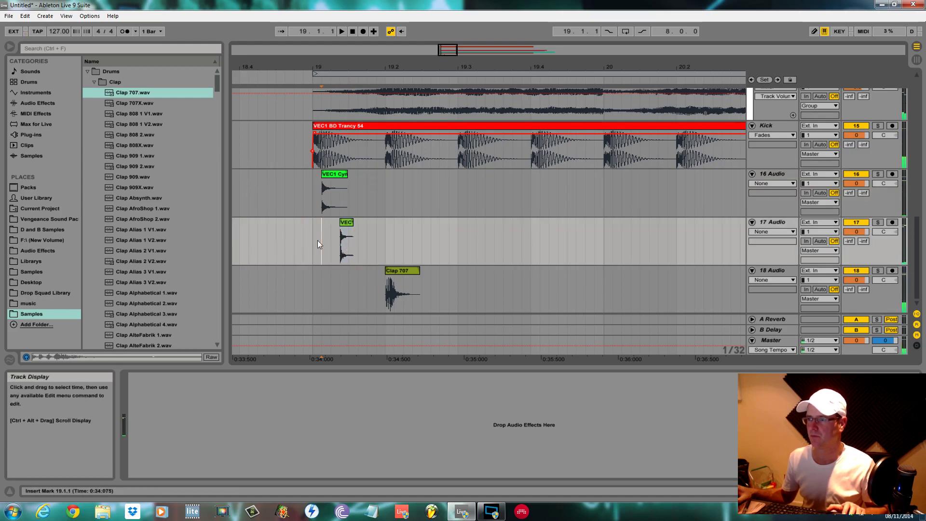
Try the track 16 hi-hat at 19.1.2 and the track 17 hi-hat two 1/32 steps later than before, and play them.
click(317, 242)
drag(333, 175, 343, 176)
drag(343, 222, 362, 228)
click(311, 239)
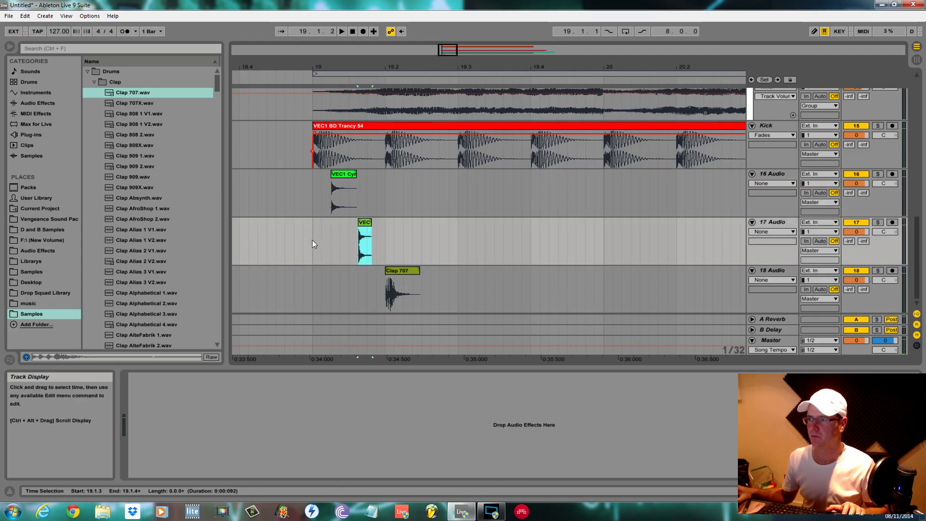
key(space)
Nudge the track 16 hi-hat one 1/64 step earlier than 19.1.2 and play the pattern from bar 19.
drag(351, 71, 320, 175)
click(330, 166)
drag(320, 174, 309, 175)
key(ctrl+z)
click(315, 192)
click(264, 234)
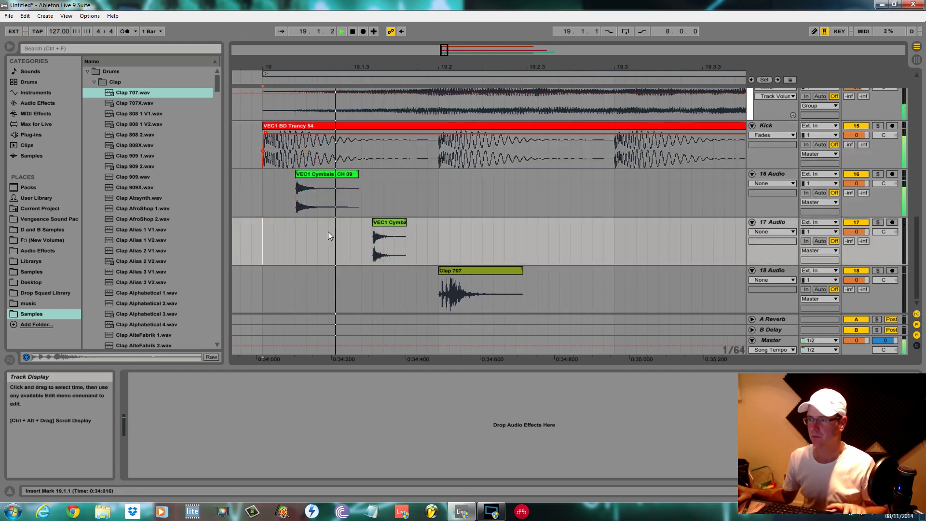
Try the track 17 hi-hat three 1/64 steps earlier, just before 19.1.3, and play the pattern repeatedly from bar 19.
drag(388, 232, 357, 222)
click(265, 242)
key(space)
key(space)
click(264, 241)
key(space)
key(space)
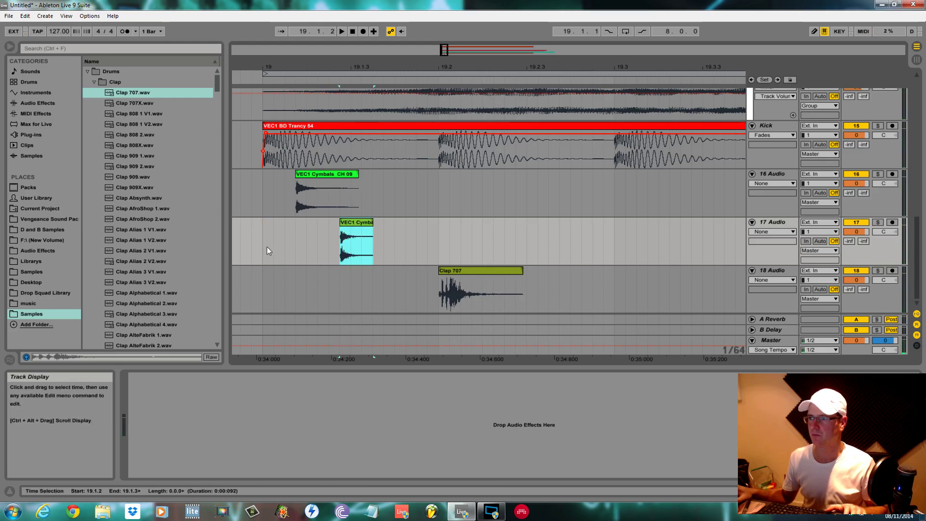
Move the track 16 hi-hat one 1/64 step past 19.1.2 and the track 17 hi-hat to 19.1.3, and play the pattern.
drag(314, 180, 334, 177)
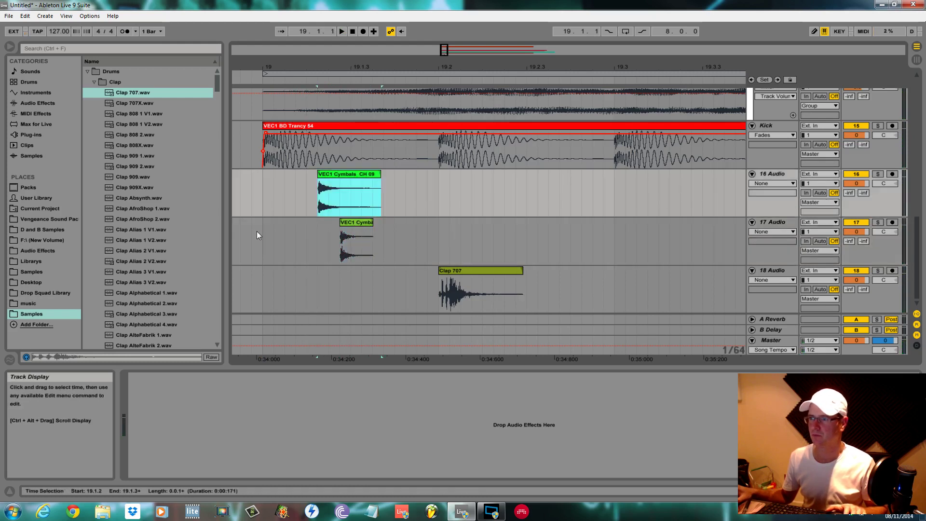
click(257, 230)
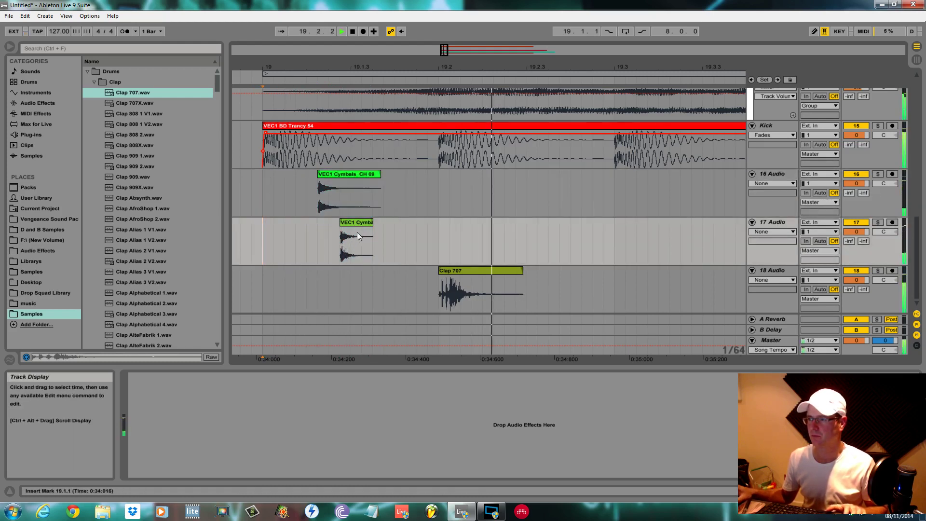
drag(354, 224, 361, 226)
click(259, 250)
key(space)
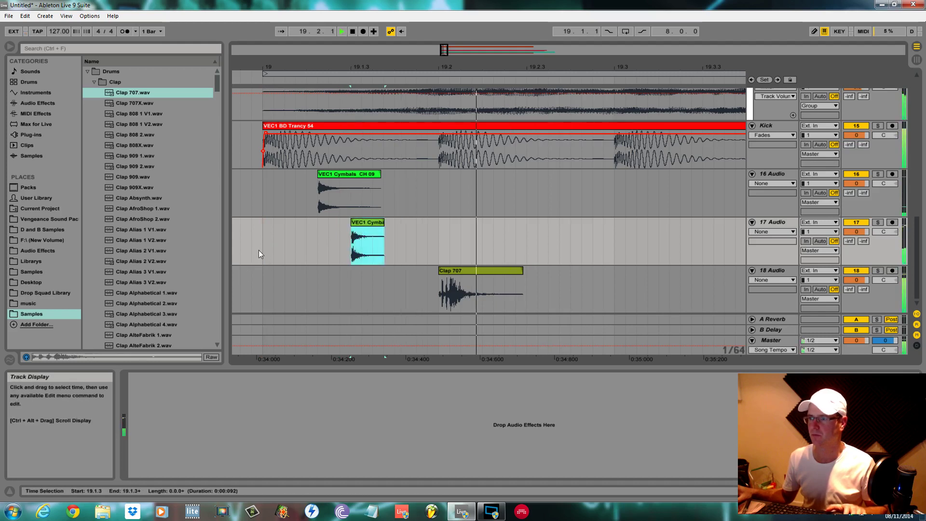
key(space)
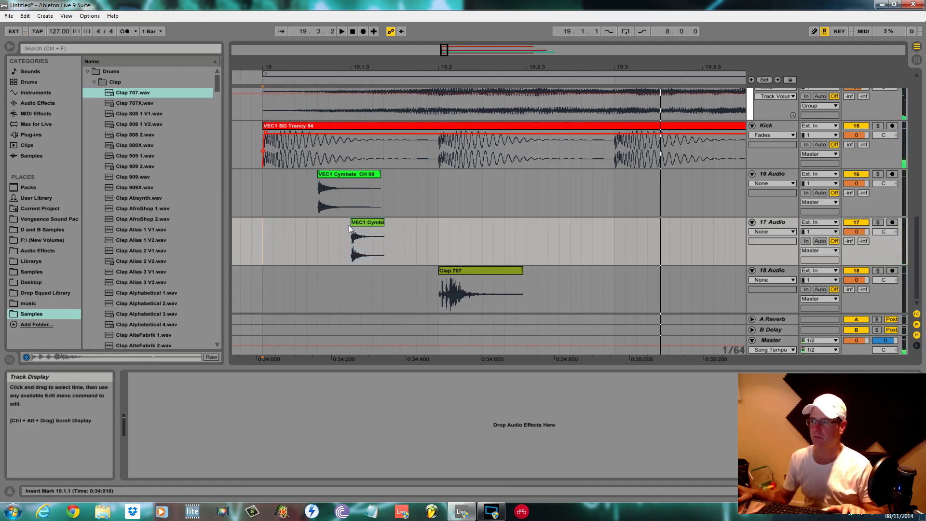
Try a copy of the track 17 hi-hat one 1/32 step after bar 19, delete it, and play the pattern again.
drag(366, 224, 299, 231)
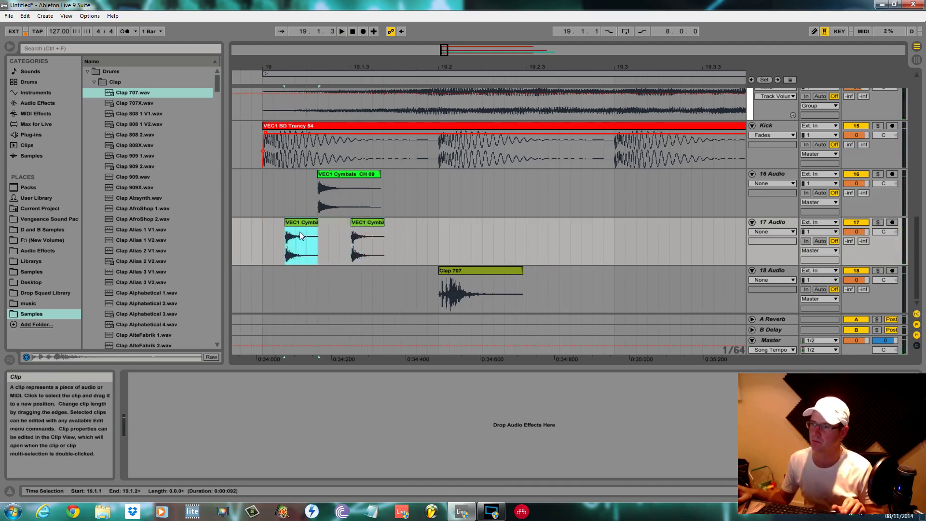
click(262, 244)
key(space)
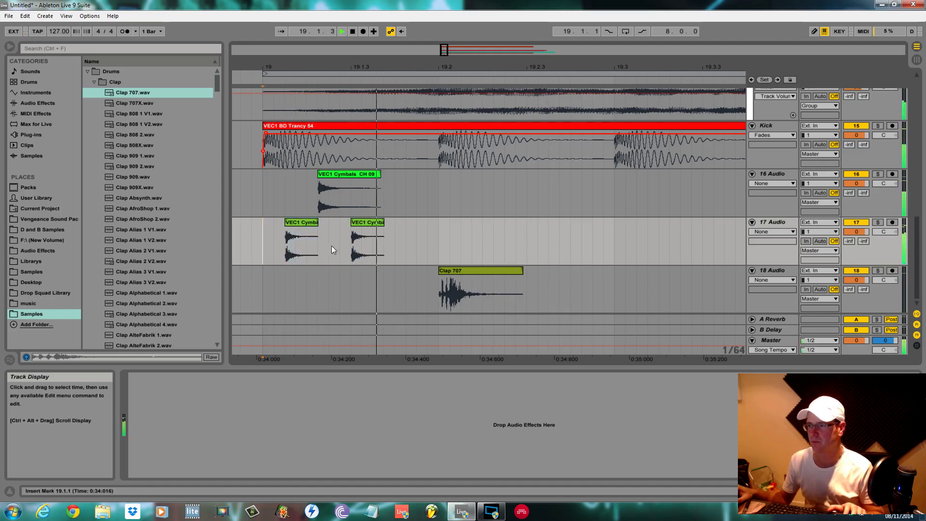
click(309, 226)
key(space)
key(Delete)
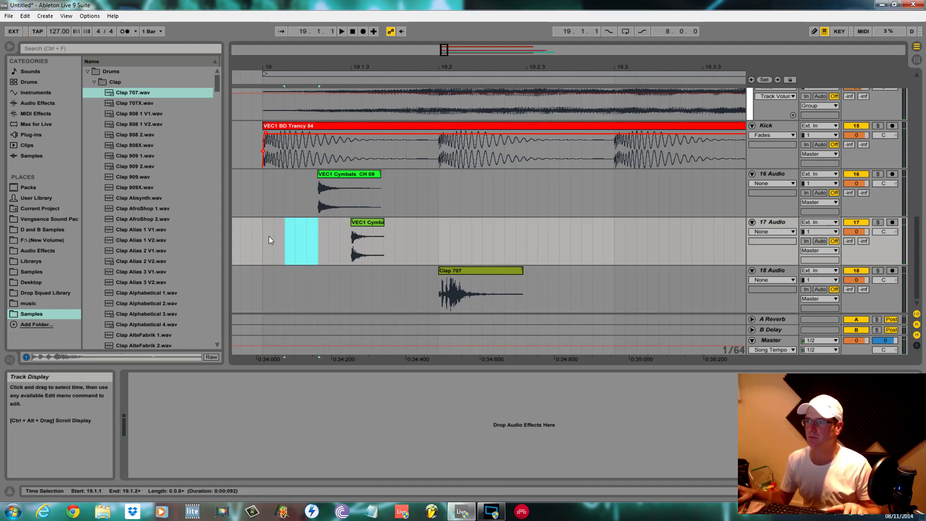
key(space)
key(space)
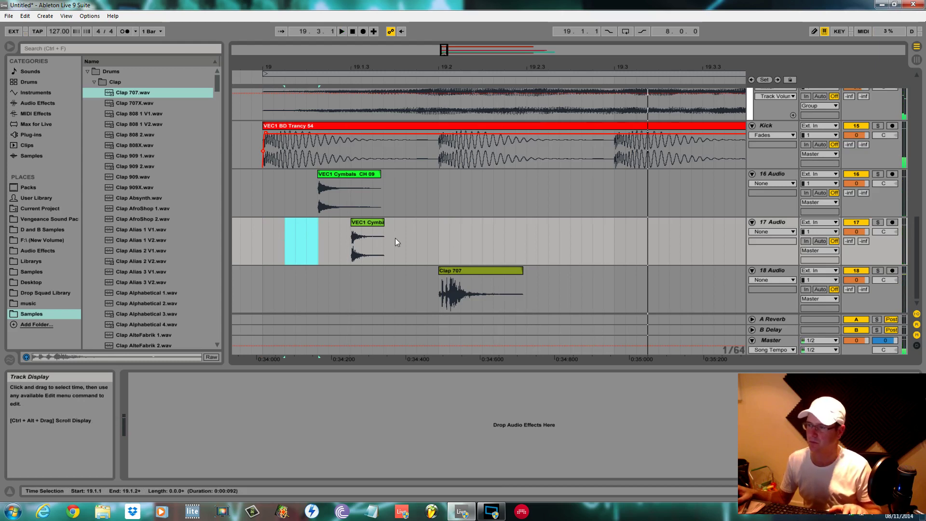
Preview more claps in the Samples Clap folder, including Clap Alias 1 V2, Clap Alias 2 V2 and Clap AlteFabrik 1.
click(140, 240)
click(151, 261)
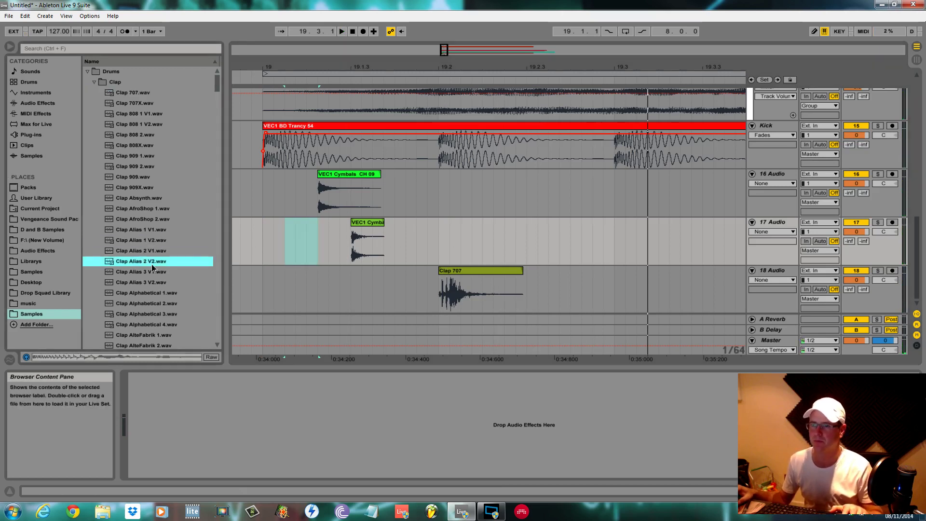
scroll(154, 275, down, 2)
click(155, 293)
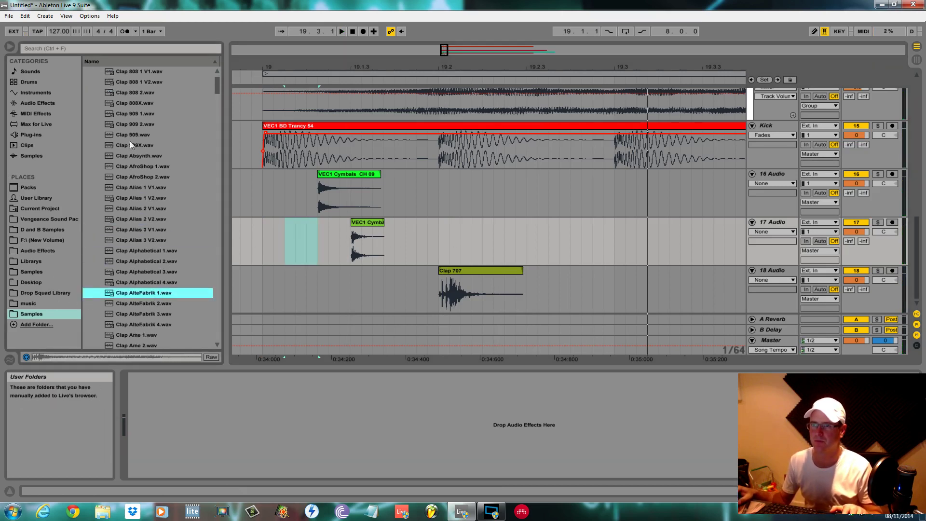
scroll(207, 88, up, 2)
Close the Clap folder and preview bell samples in the Drums > Metallic folder, starting with Bell AfroShop 1.
click(94, 83)
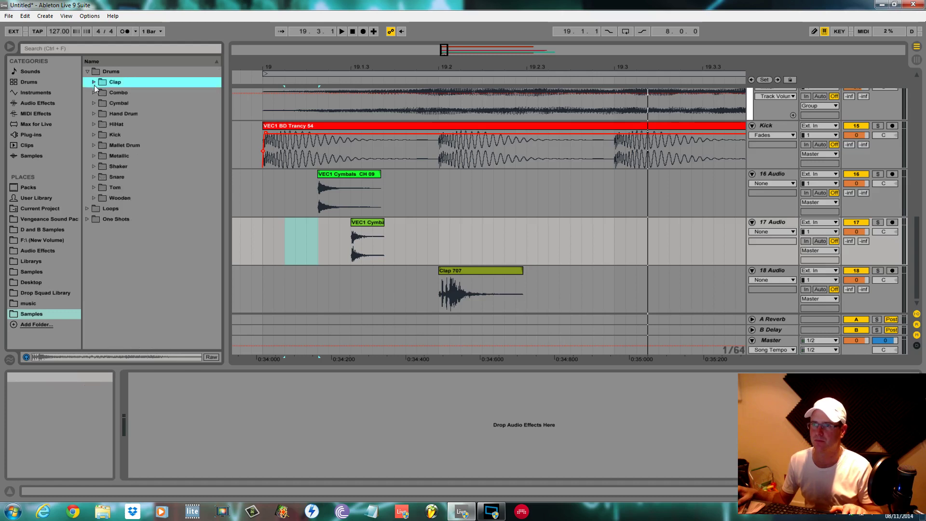
click(93, 155)
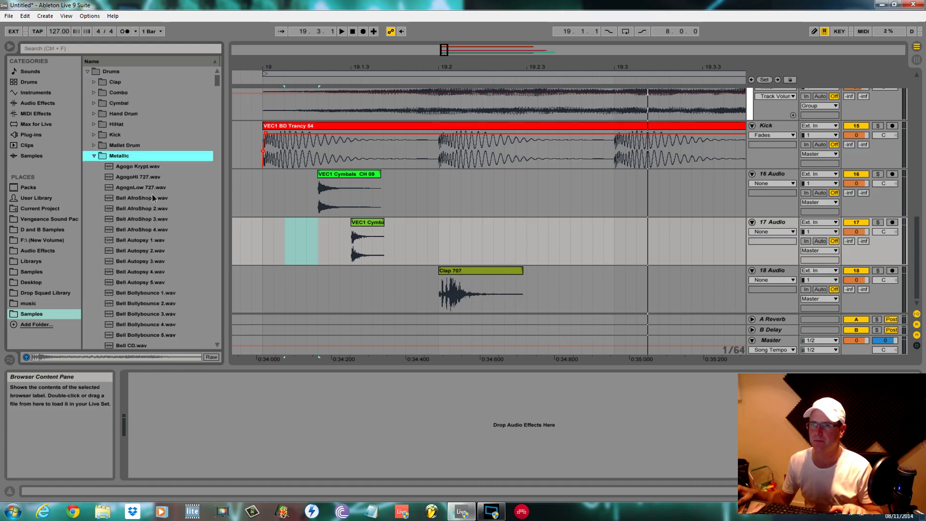
click(152, 195)
scroll(154, 226, down, 3)
click(155, 237)
scroll(151, 240, down, 3)
click(146, 243)
scroll(143, 244, down, 1)
scroll(144, 244, down, 2)
Preview chimes and cowbell samples in the Metallic folder, including Chimes Davis 1 V1, Cowbell 7T8 and Cowbell Elektro 1 V2.
click(143, 255)
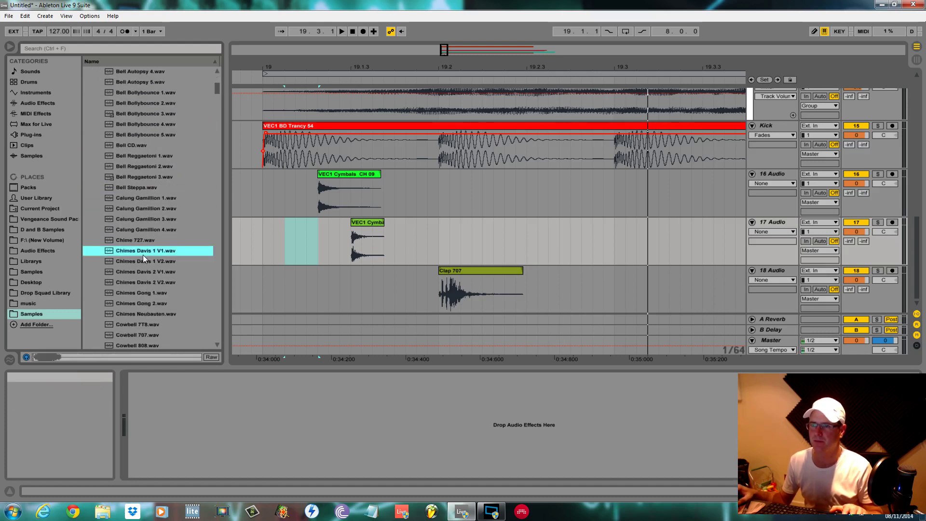
click(146, 263)
click(155, 285)
scroll(146, 268, down, 3)
click(146, 265)
scroll(154, 278, down, 5)
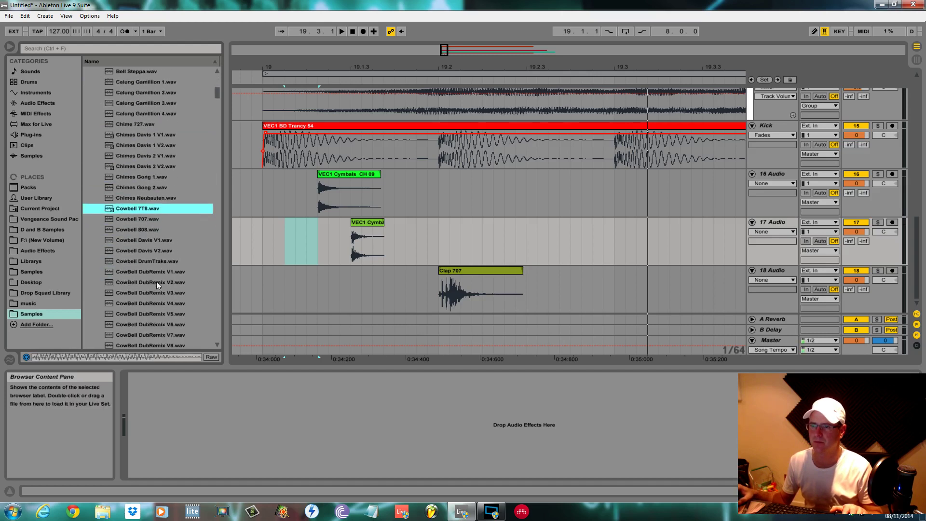
click(157, 282)
scroll(157, 284, down, 5)
click(157, 292)
scroll(153, 305, down, 4)
click(151, 308)
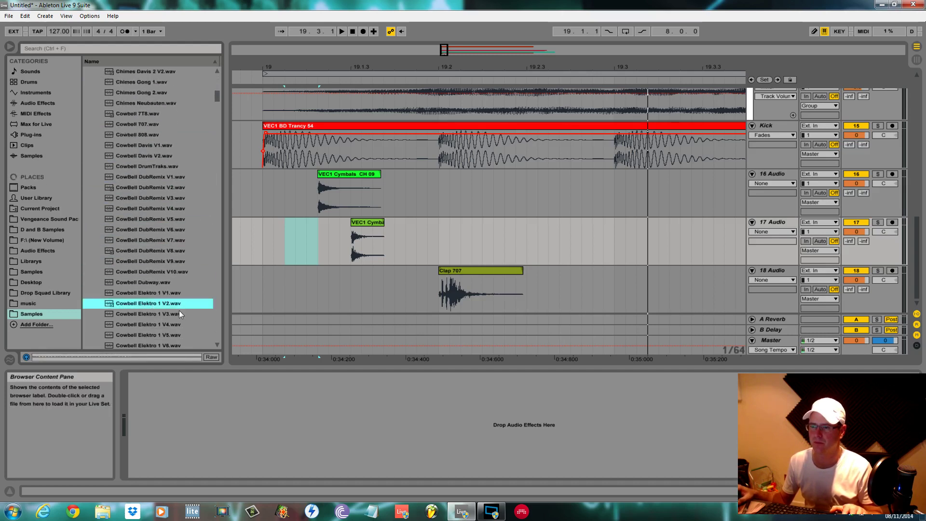
click(178, 313)
click(171, 323)
Preview tambourine samples further down the Metallic folder, including Tambourine FinalVinyl 1, Tambourine FinalVinyl 2 and the Tambourine Gong 2 variants.
drag(217, 96, 227, 239)
click(136, 245)
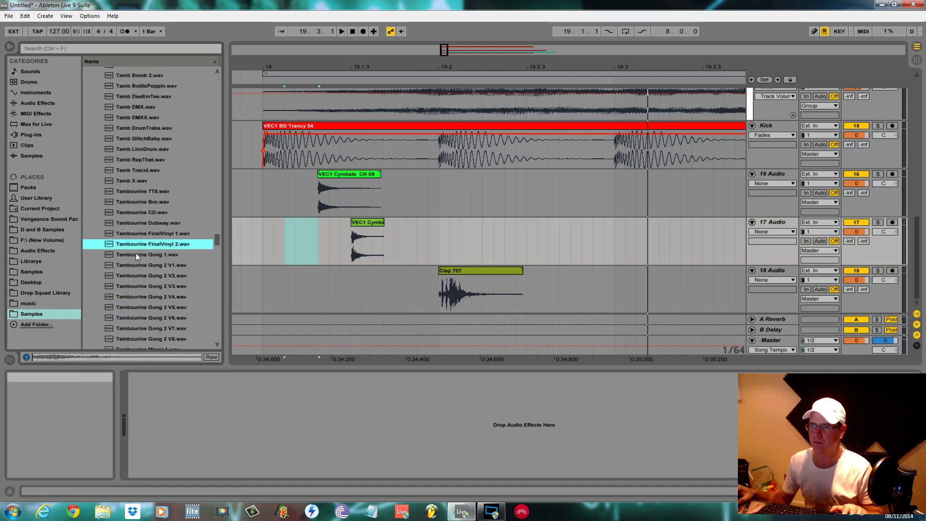
click(142, 276)
click(149, 299)
click(155, 308)
click(159, 246)
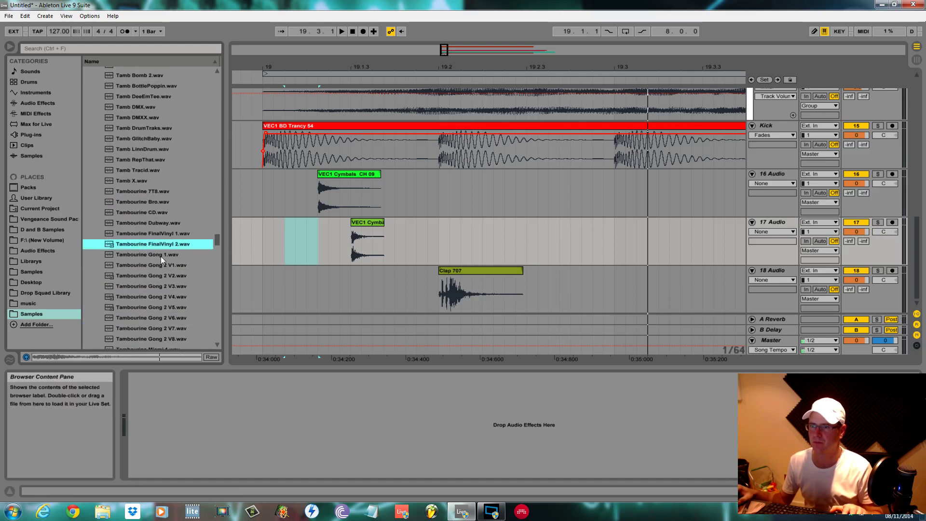
click(165, 236)
Place Tambourine FinalVinyl 2 on track 16 at 19.2.3 and play the pattern from bar 19.
drag(169, 245, 528, 193)
click(258, 207)
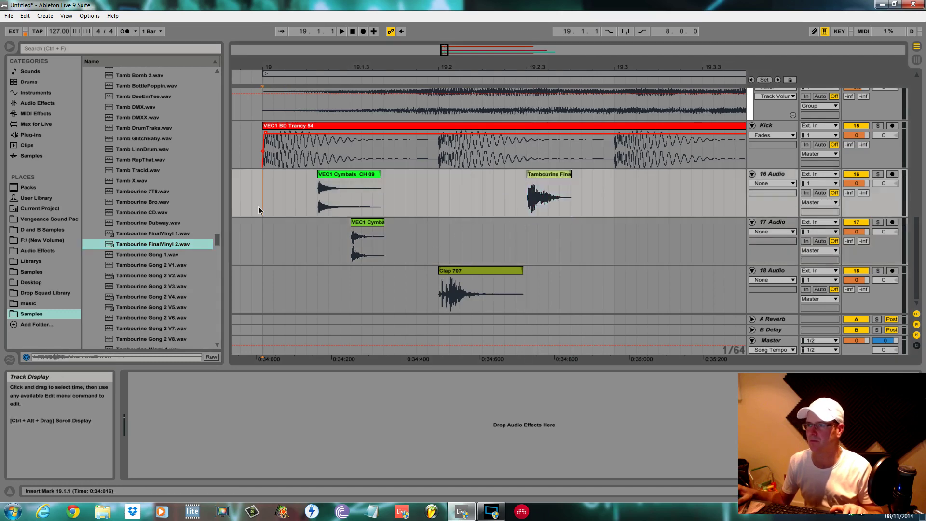
key(space)
key(space)
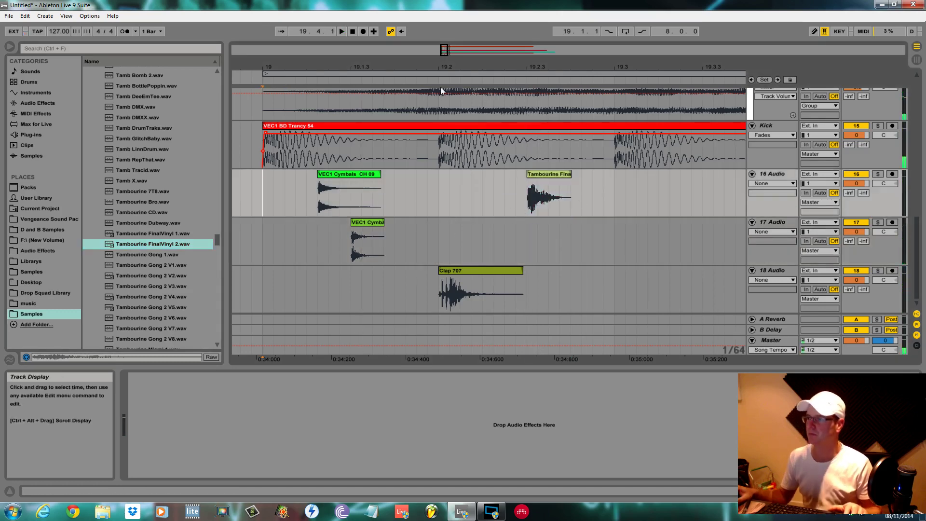
Copy the tambourine on track 16 one beat along to 19.3.3 and play from bar 19.
ctrl+scroll(453, 145, down, 5)
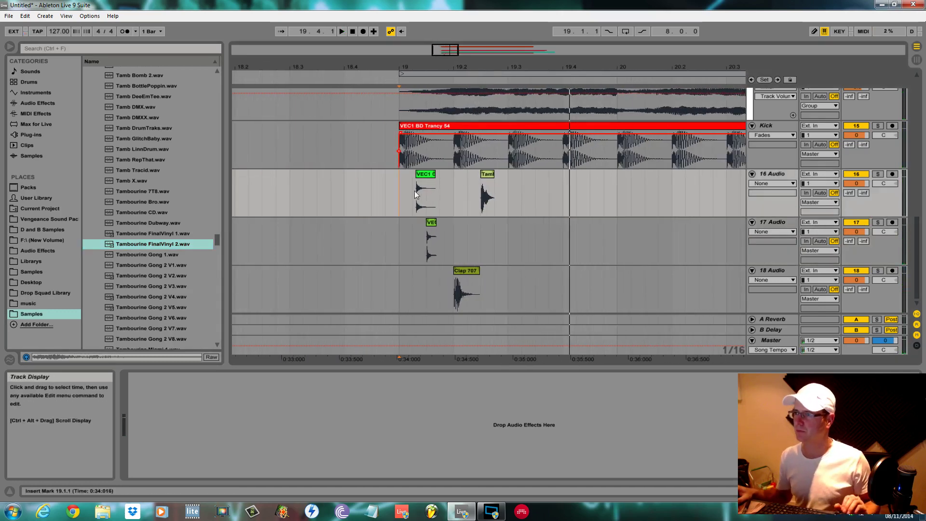
click(491, 179)
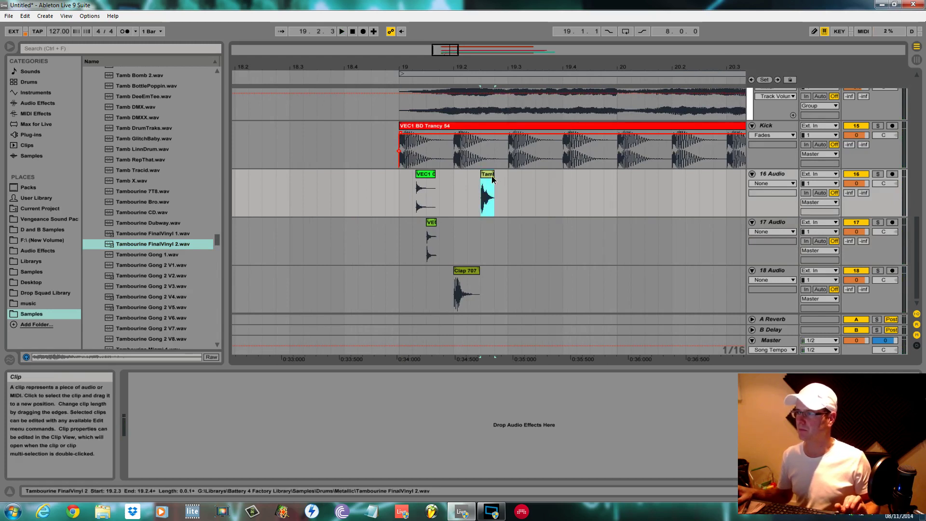
key(ctrl+d)
click(404, 193)
key(space)
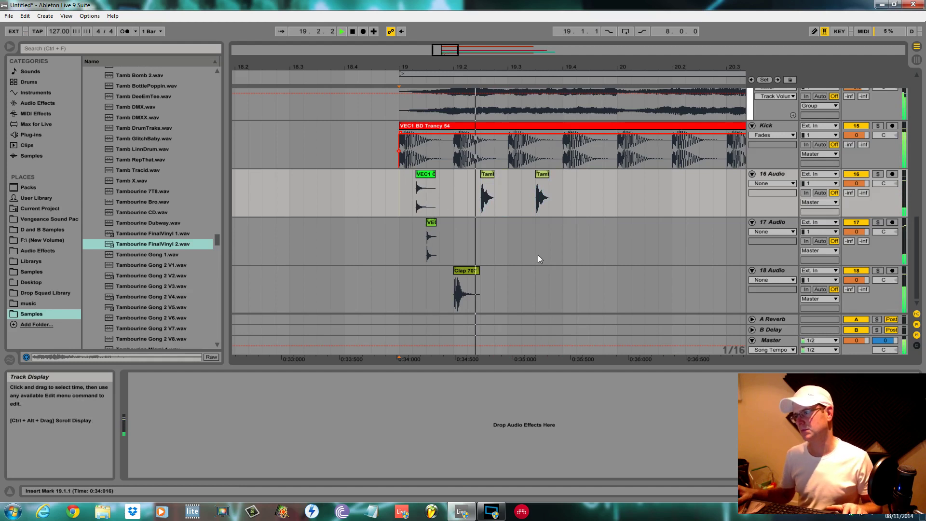
key(space)
Copy the Clap 707 clip on track 18 to 19.4.1 and play the bar.
drag(466, 272, 573, 270)
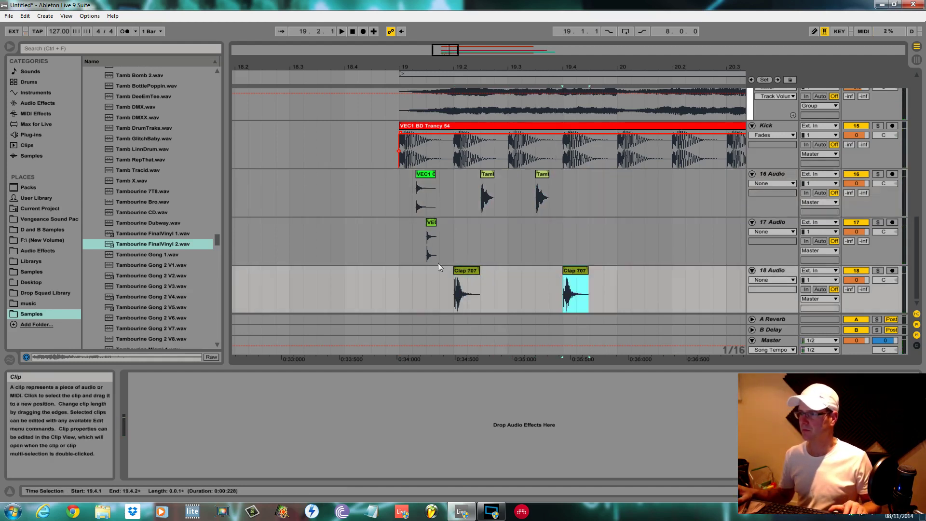
click(406, 276)
key(space)
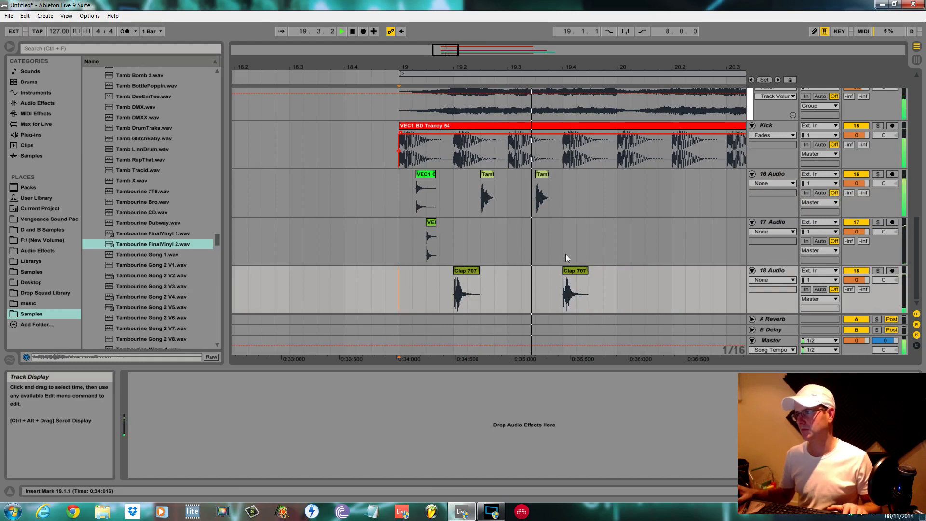
key(space)
Duplicate the bar 19 clips on tracks 16 to 18 bar by bar up to bar 27, and play from bar 19.
drag(398, 176, 618, 280)
key(ctrl+d)
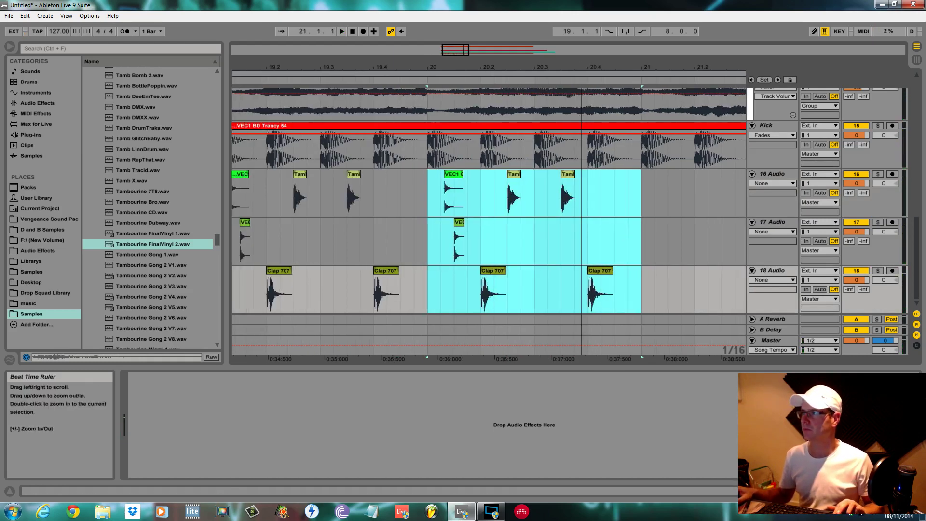
key(ctrl+d)
key(ctrl+d)
key(ctrl+d)
key(ctrl+d)
key(ctrl+d)
key(ctrl+d)
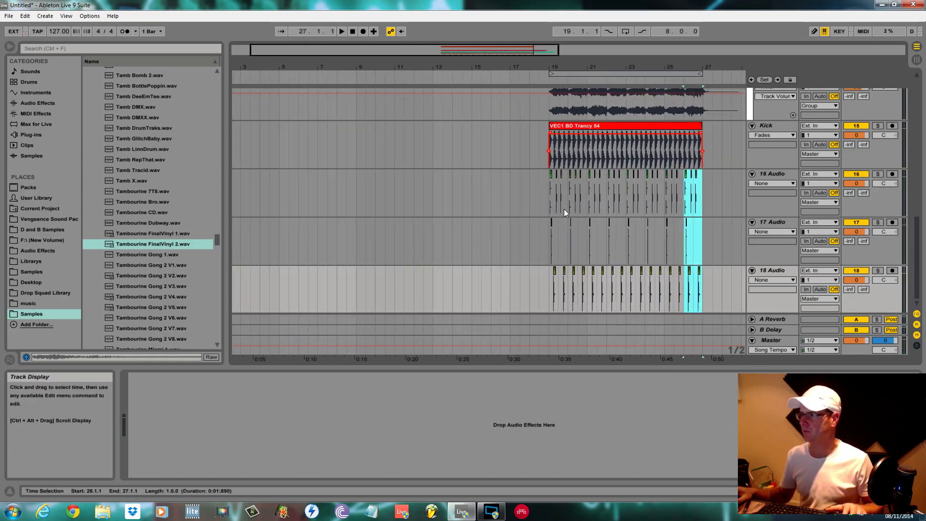
click(545, 193)
key(space)
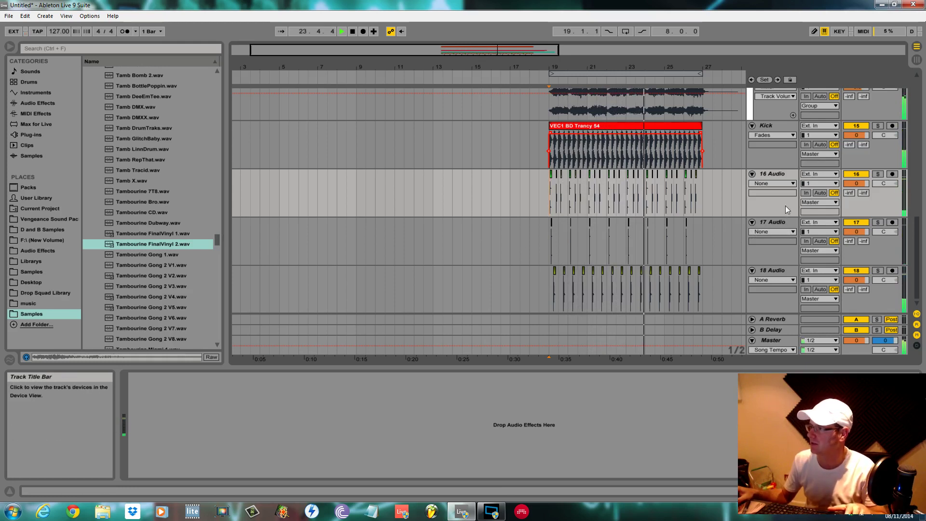
Insert a new audio track below track 17 and close the Metallic sample folder.
click(771, 224)
key(ctrl+t)
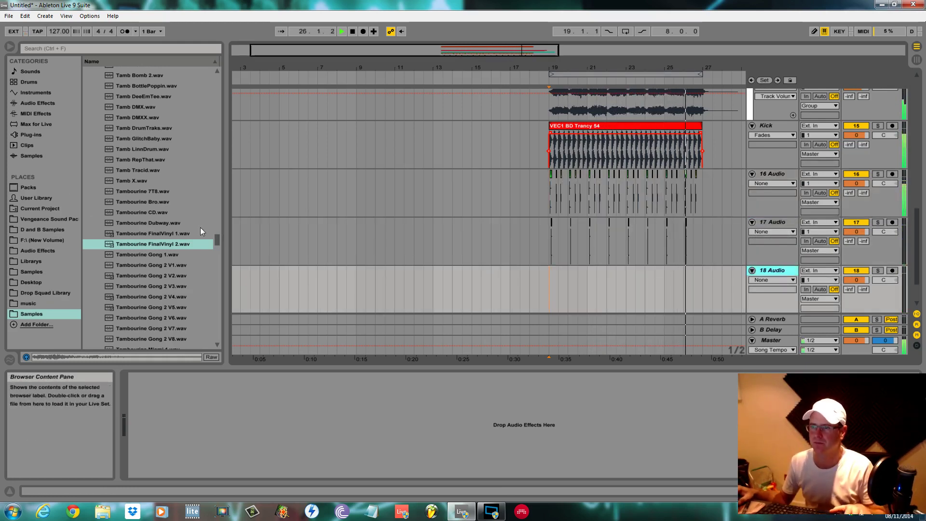
shift+click(213, 237)
drag(218, 242, 219, 42)
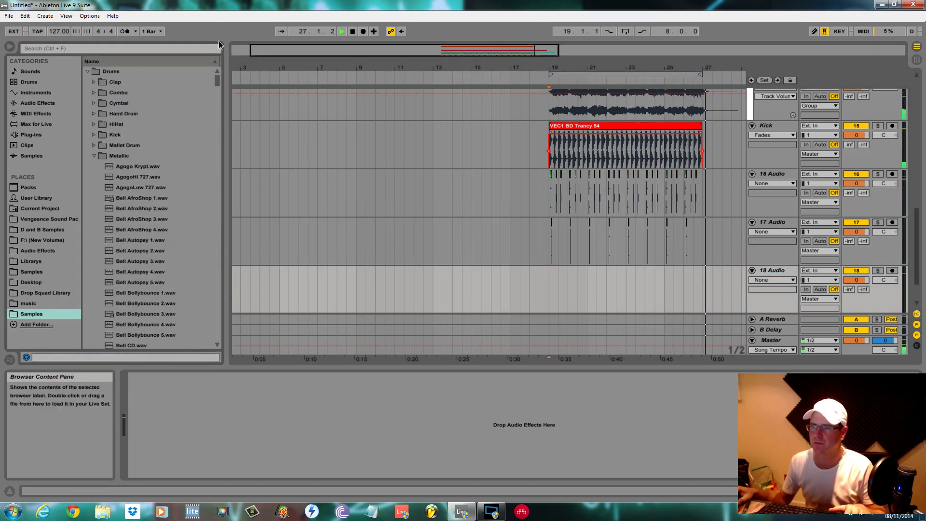
click(94, 156)
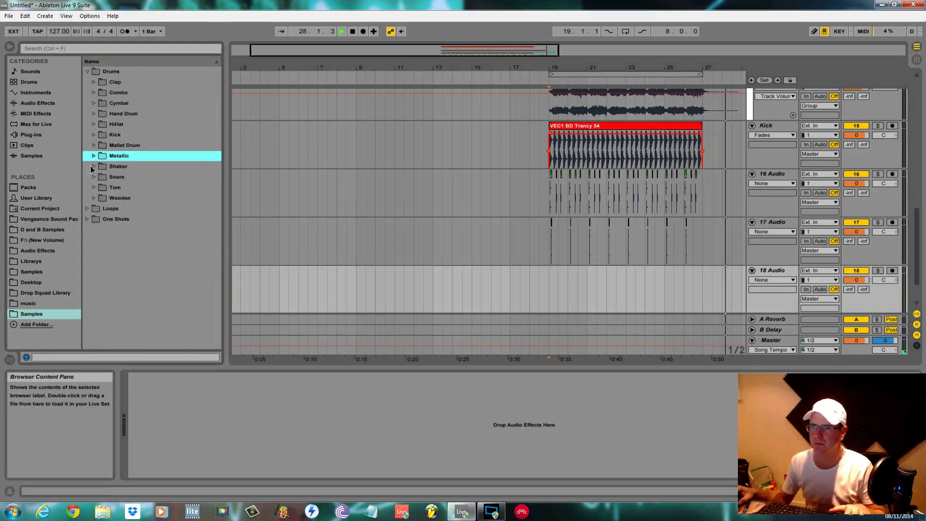
Open the Shaker folder and preview its samples, including Maracas Orgami 1, Shaker Absynth, Shaker 7T8 and Shaker Rnb 2.
click(94, 166)
click(136, 231)
scroll(140, 241, down, 1)
click(143, 250)
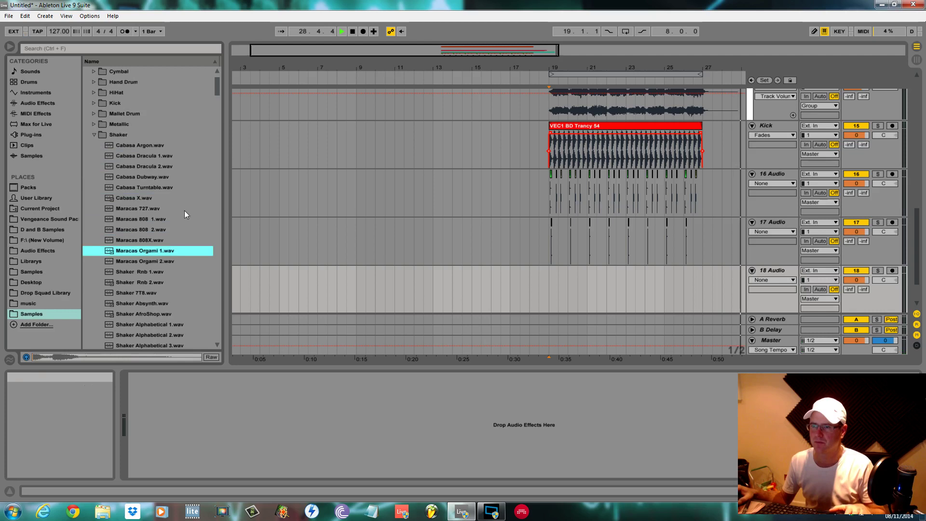
click(146, 272)
scroll(147, 278, down, 1)
click(148, 272)
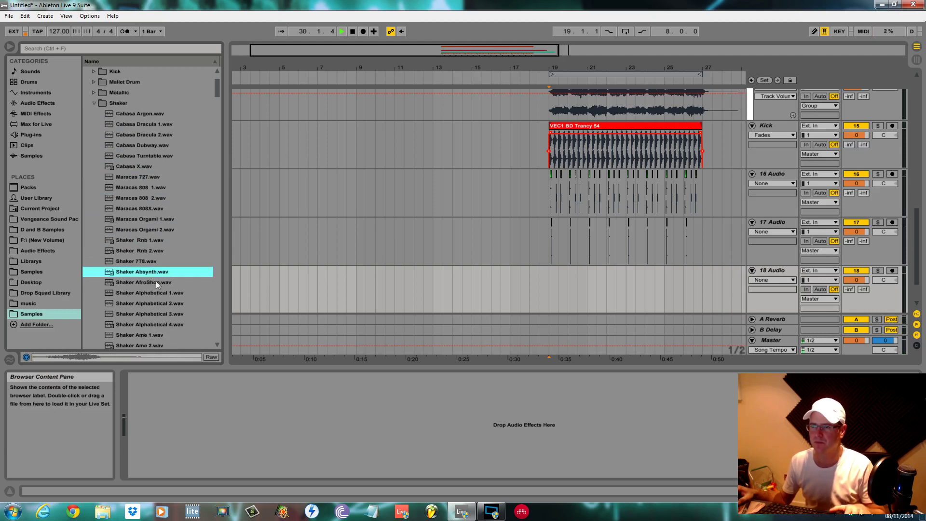
scroll(156, 287, down, 1)
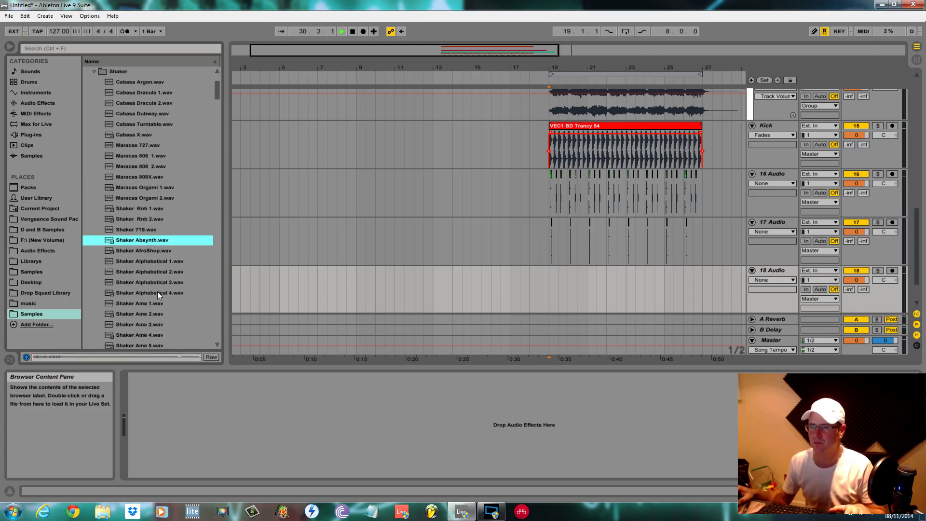
click(146, 232)
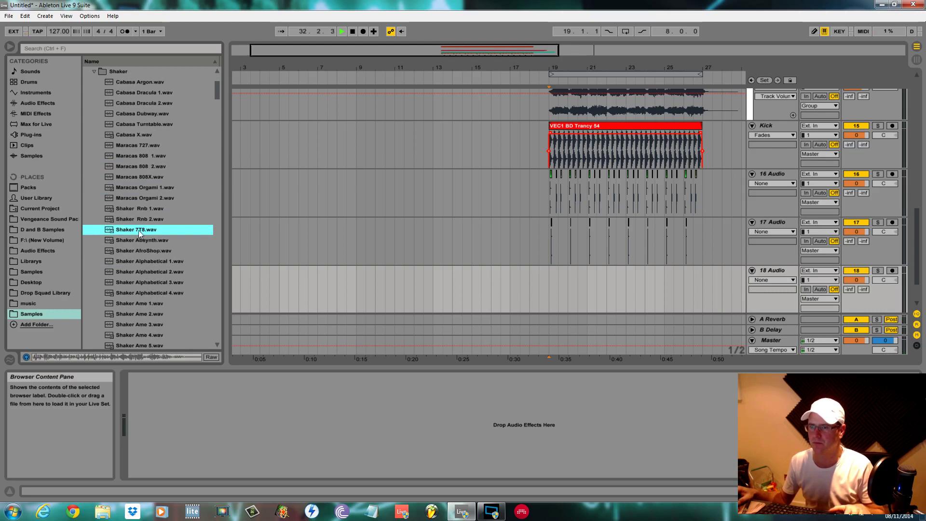
click(144, 221)
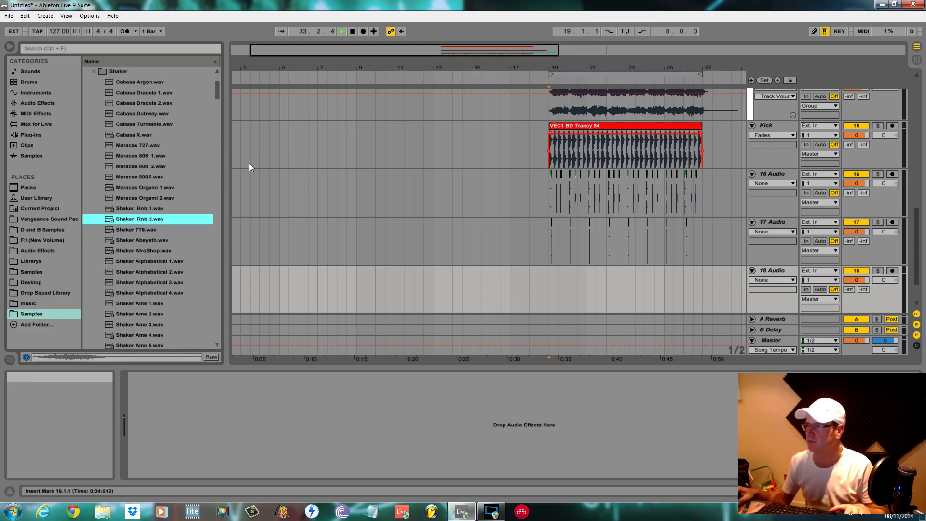
Place Shaker Rnb 2 on the empty track 18, position it at 19.2.1, and play from bar 19.
drag(263, 68, 222, 94)
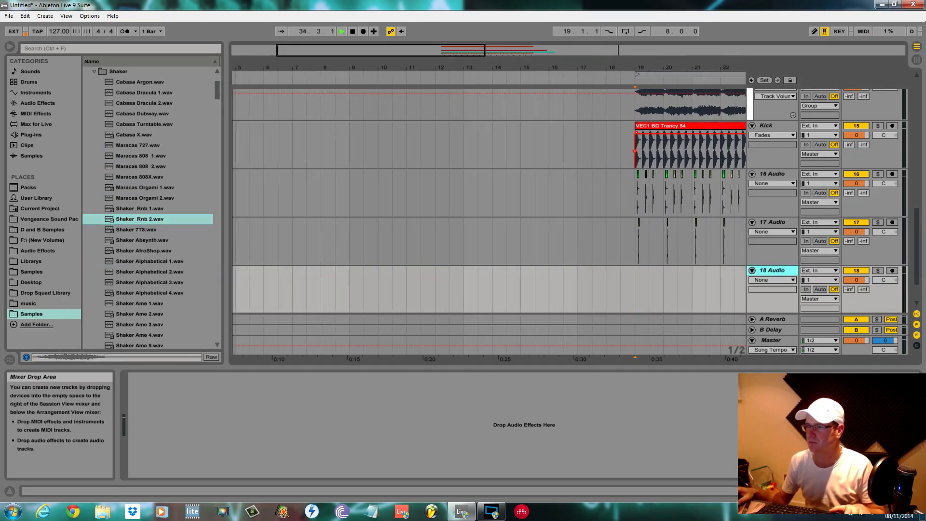
click(649, 285)
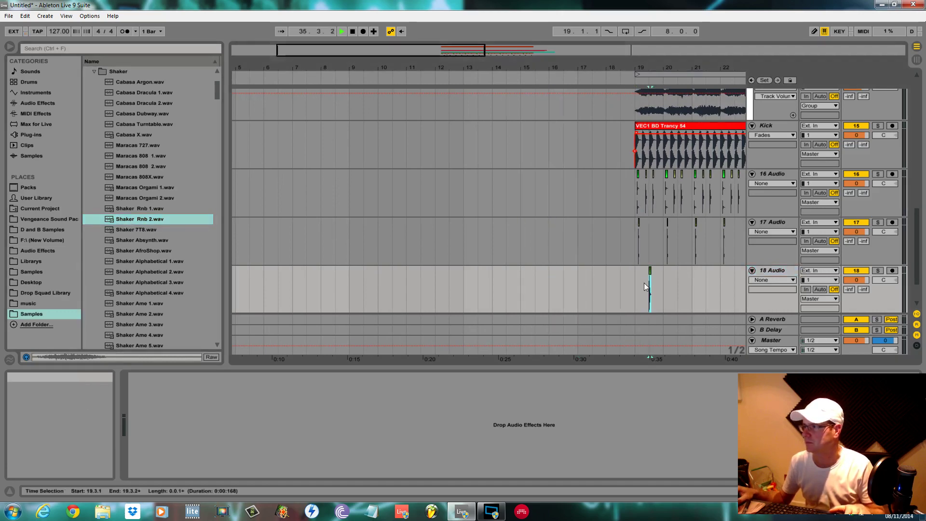
drag(664, 68, 665, 96)
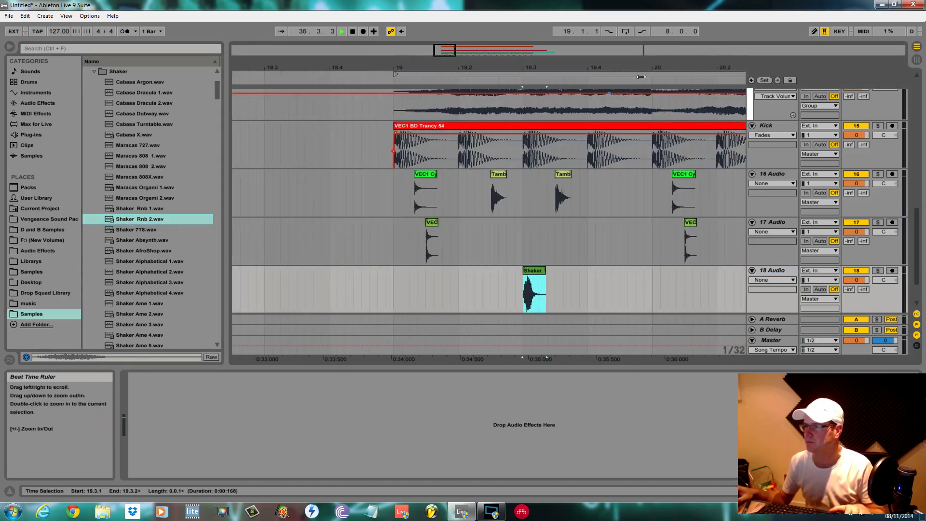
drag(536, 285, 456, 278)
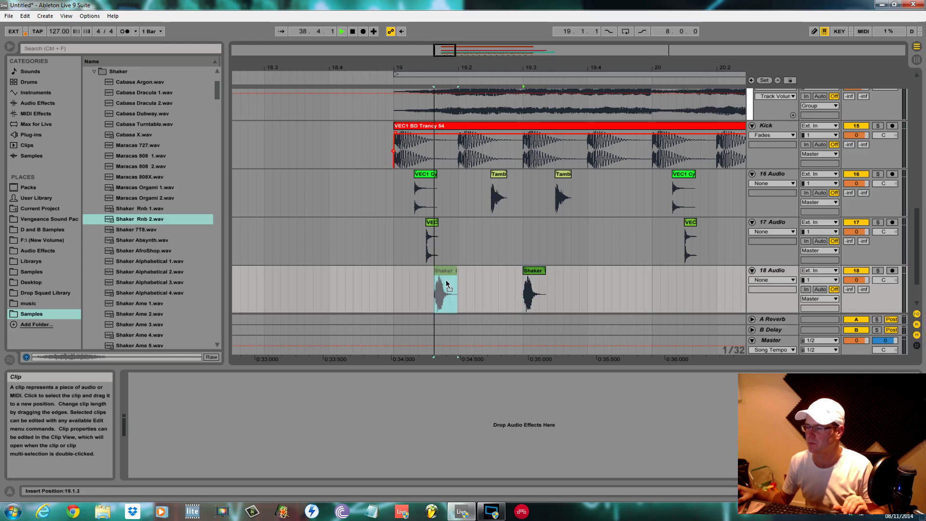
drag(445, 280, 470, 285)
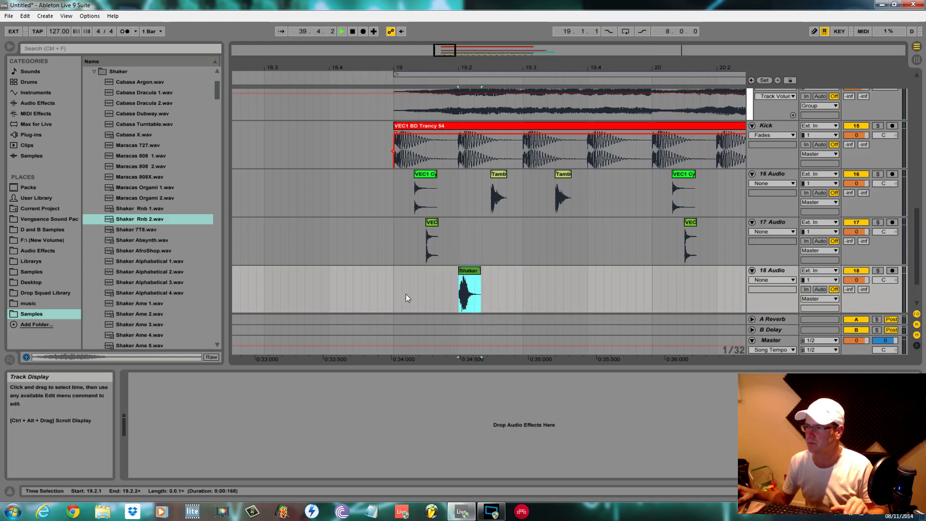
click(398, 291)
key(space)
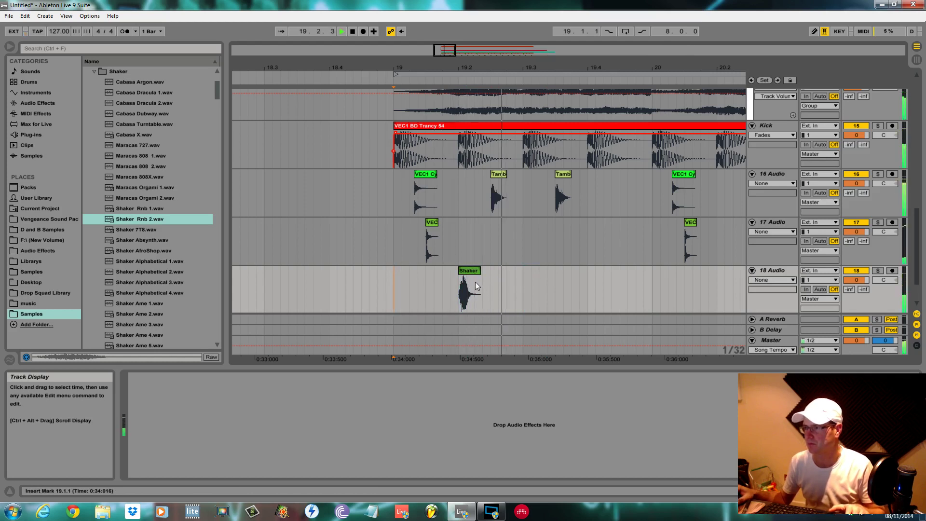
Move the shaker on track 18 to 19.2.4, add a copy at 19.3.2, and play the pattern.
click(472, 273)
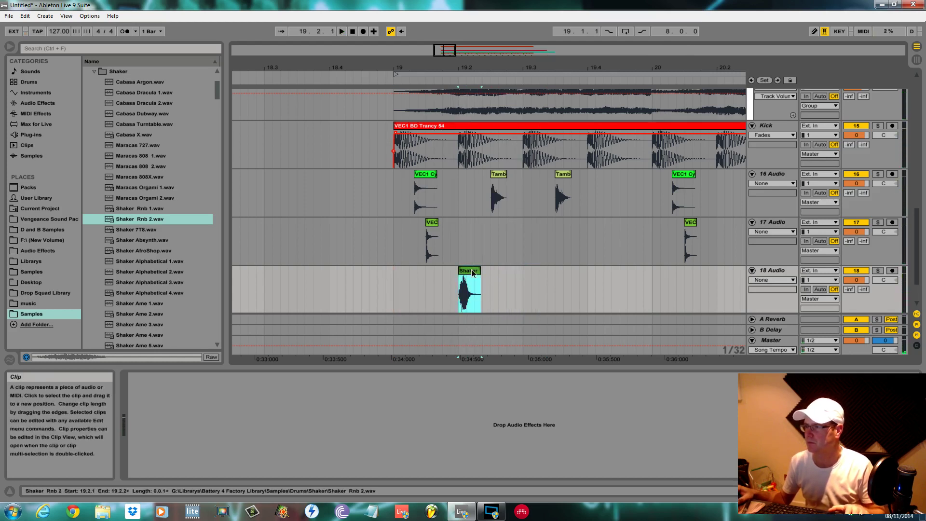
drag(472, 272, 549, 274)
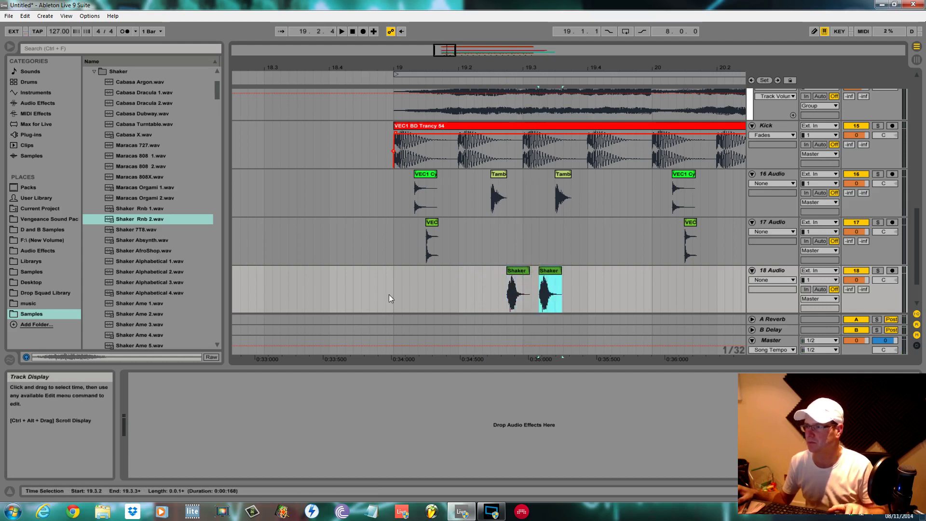
click(388, 294)
key(space)
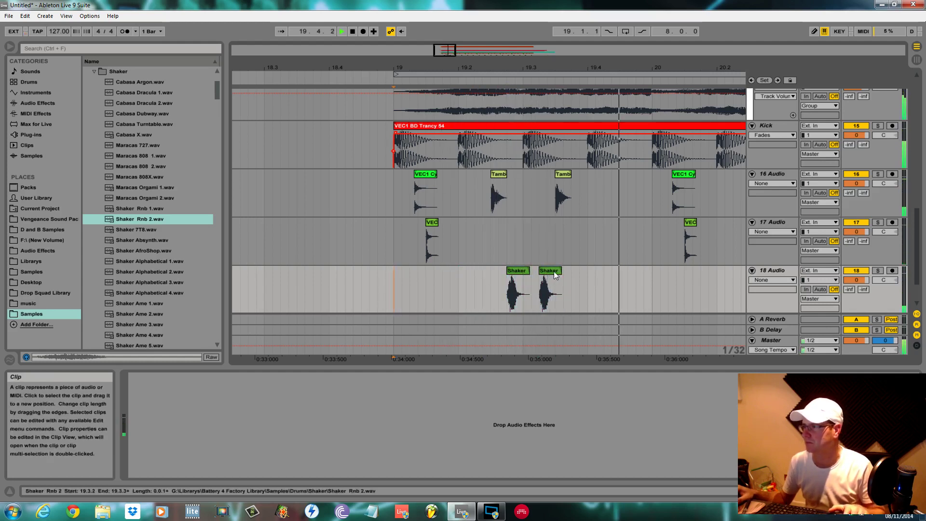
key(space)
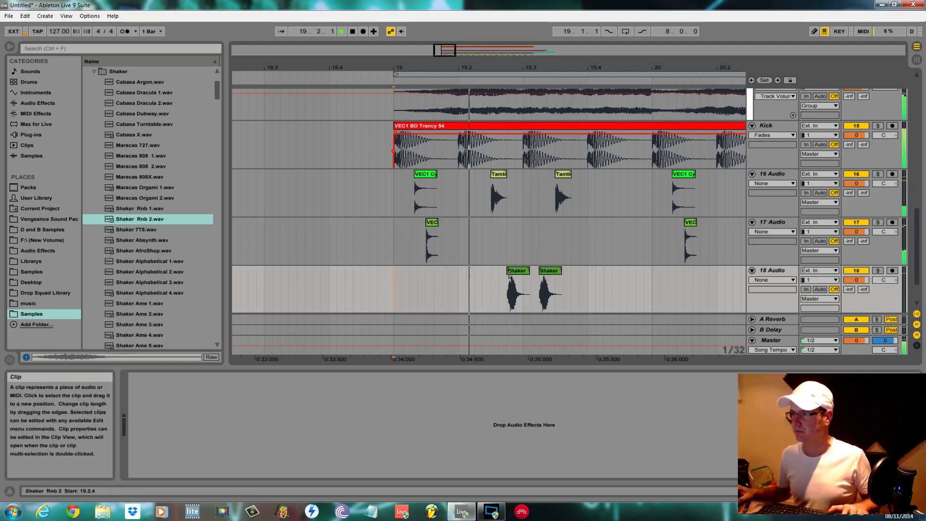
key(space)
key(space)
key(space)
Move the first shaker on track 18 back to one 1/32 step past 19.1.2 and play from bar 19.
drag(515, 271, 434, 276)
key(space)
key(space)
click(396, 287)
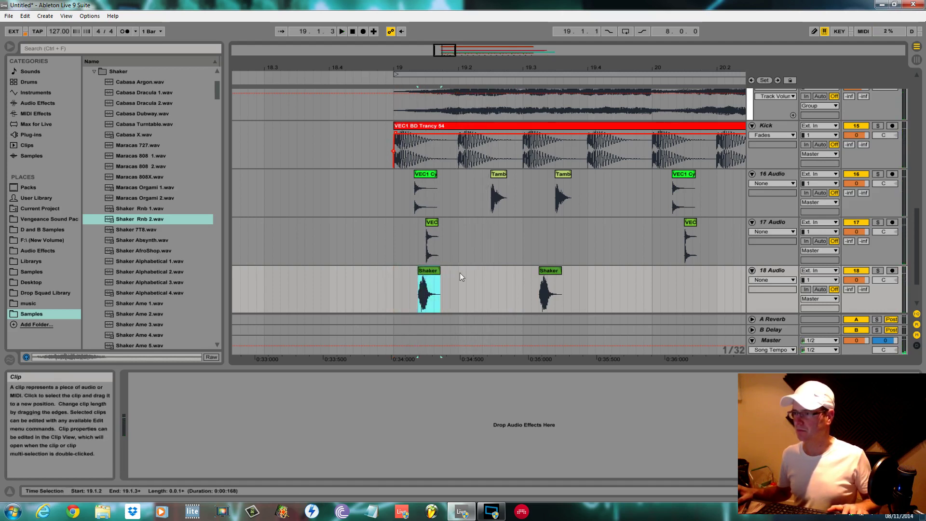
click(395, 292)
key(space)
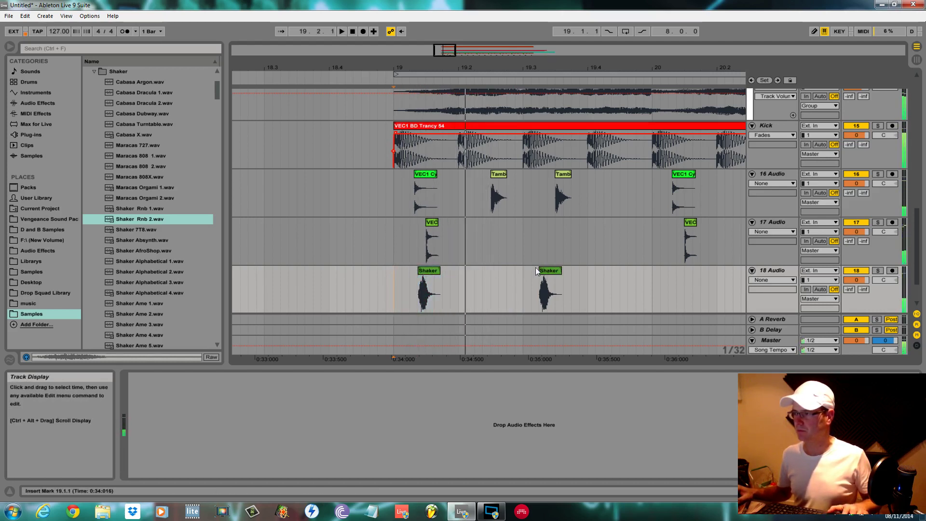
Move the first shaker on track 18 to 19.1.3, add a copy at 19.1.4, and play from bar 19.
key(space)
drag(425, 287, 433, 287)
drag(548, 269, 453, 276)
click(400, 285)
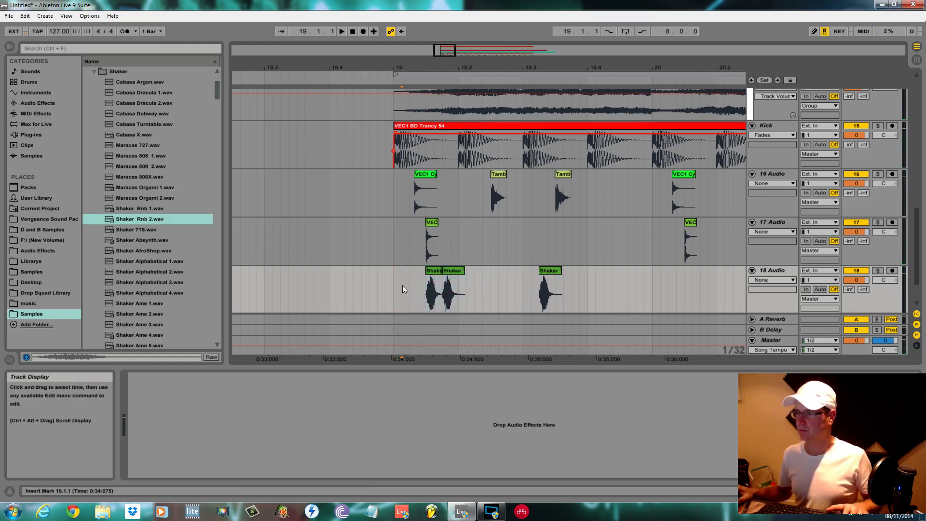
key(space)
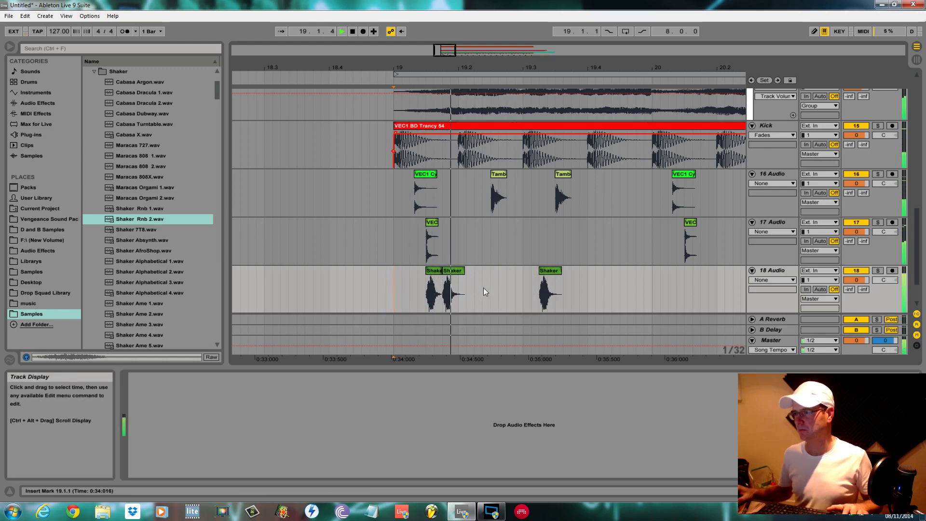
key(space)
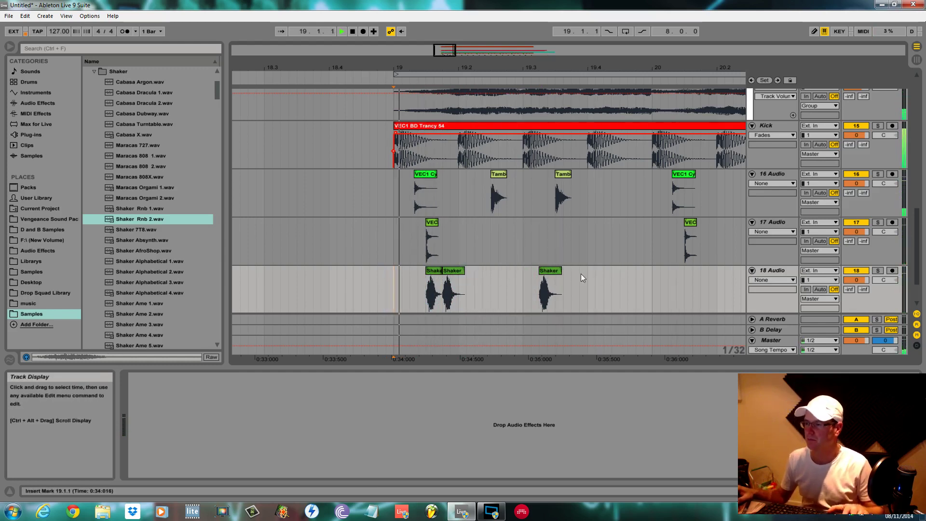
key(space)
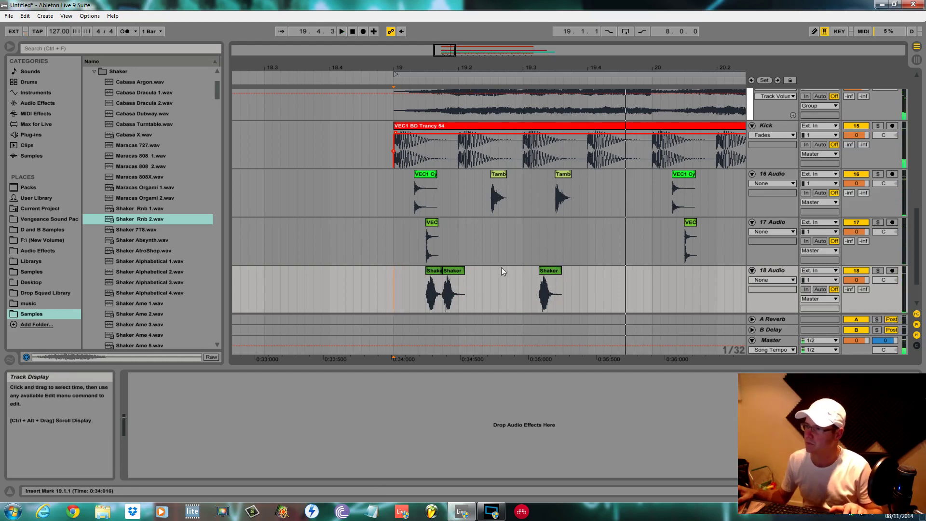
Copy the first closed hi-hat on track 17 to one 1/32 step past 19.3.3 and play from bar 19.
drag(436, 225, 570, 225)
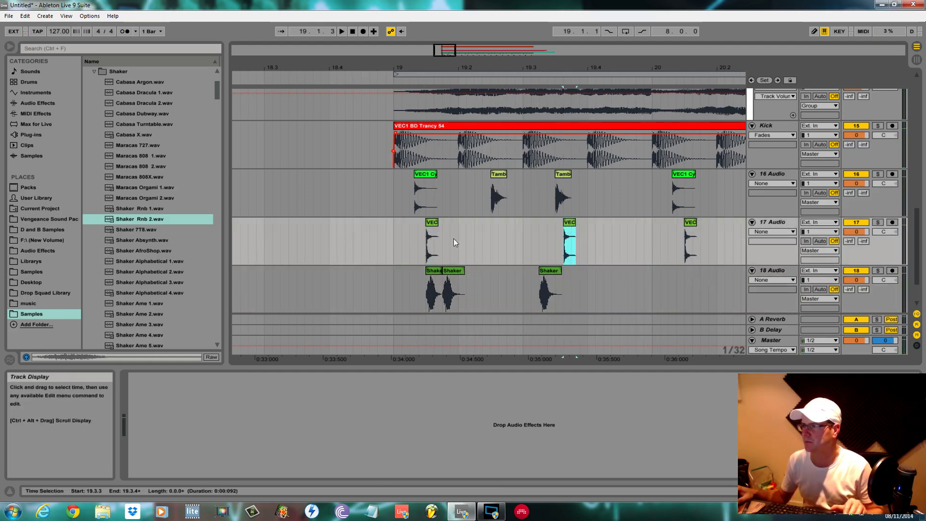
click(393, 239)
key(space)
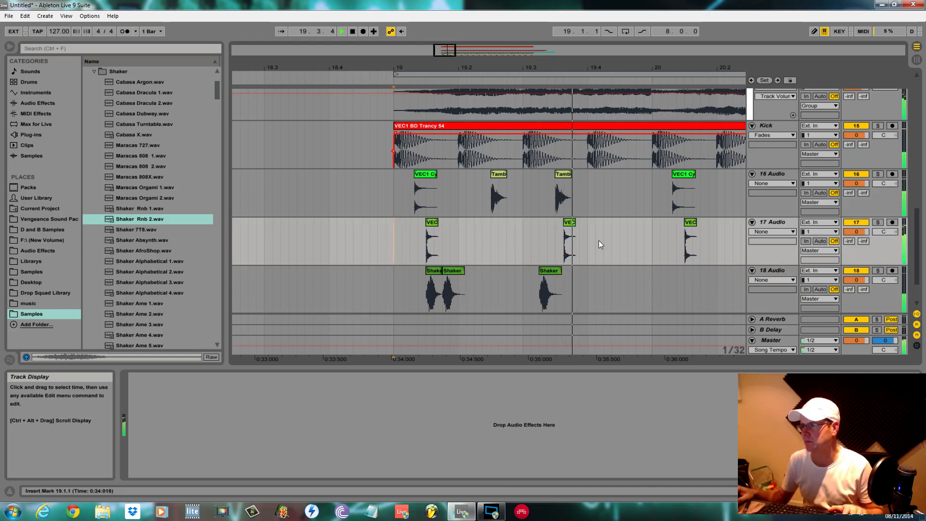
Try the middle hi-hat on track 17 one 1/32 step past 19.3.2 and play the pattern.
drag(572, 226, 555, 226)
key(space)
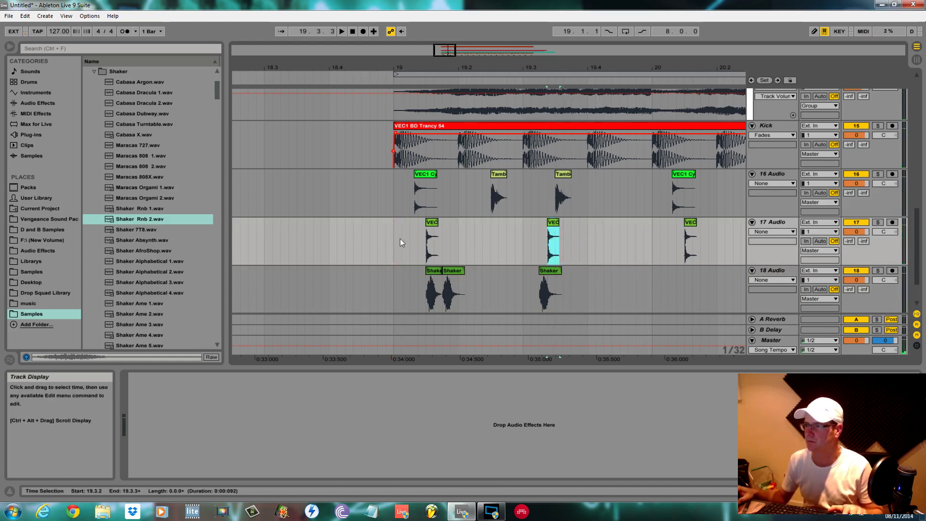
click(386, 238)
key(space)
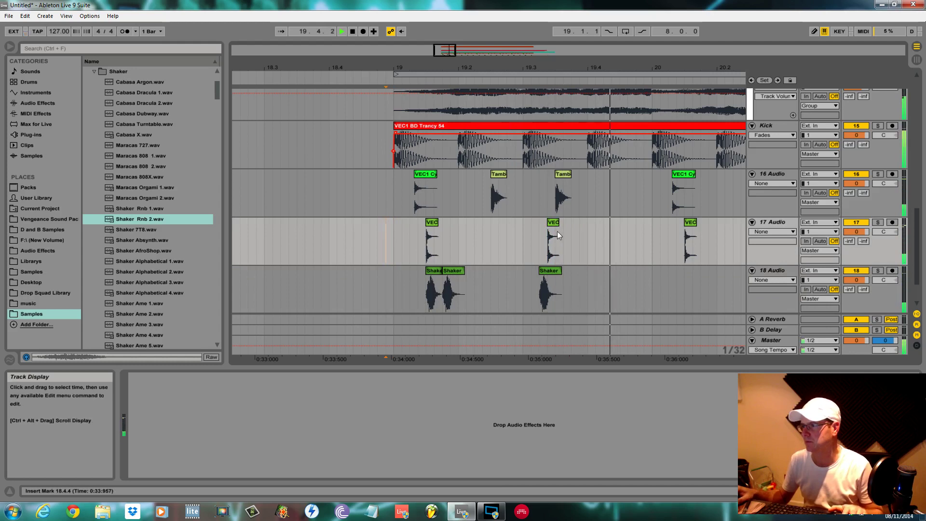
Move the middle hi-hat on track 17 to 19.3.4 and play from bar 19.
drag(551, 223, 576, 225)
key(space)
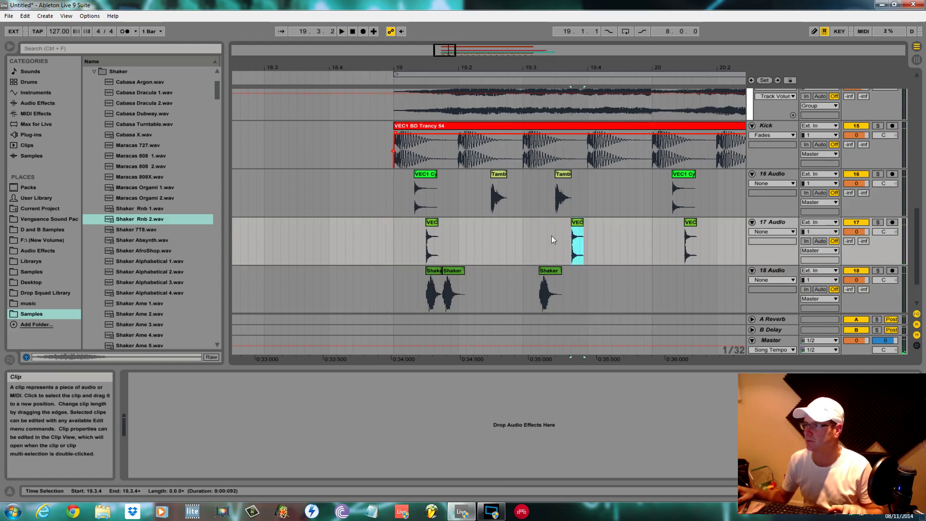
click(394, 239)
key(space)
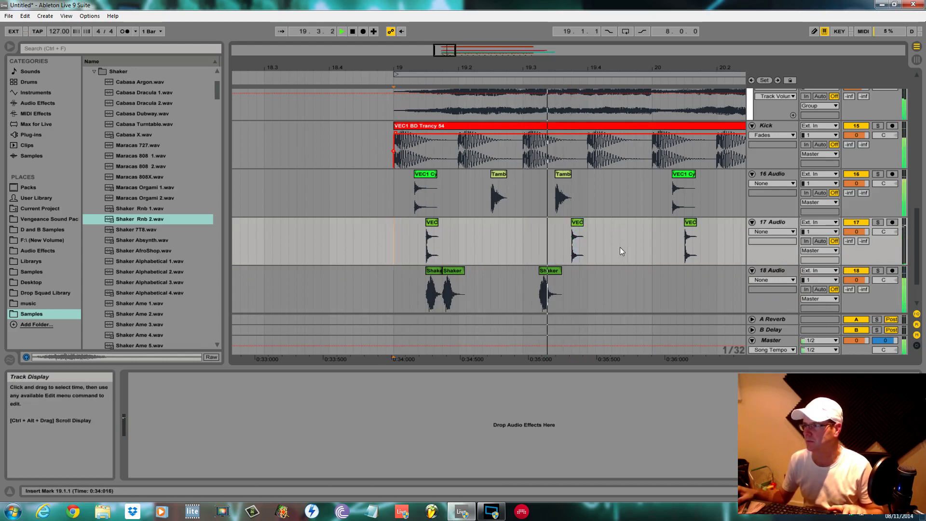
key(space)
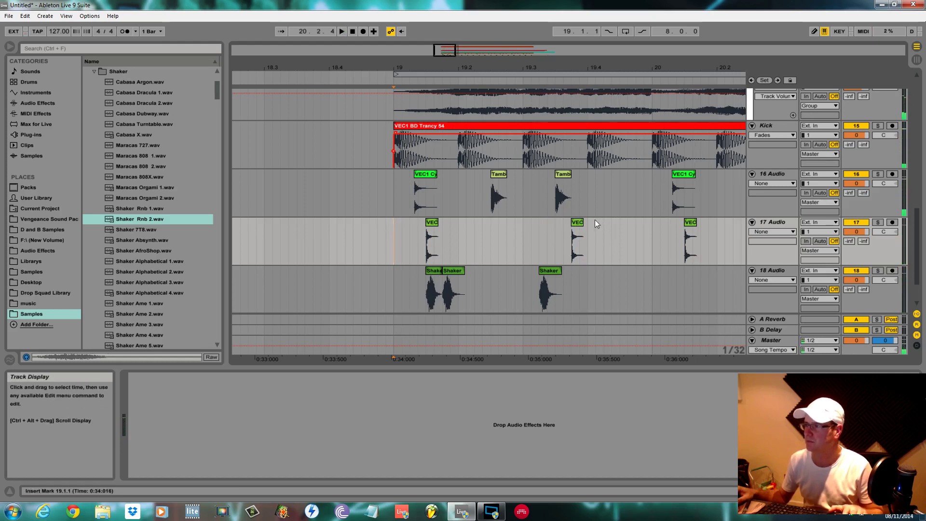
key(space)
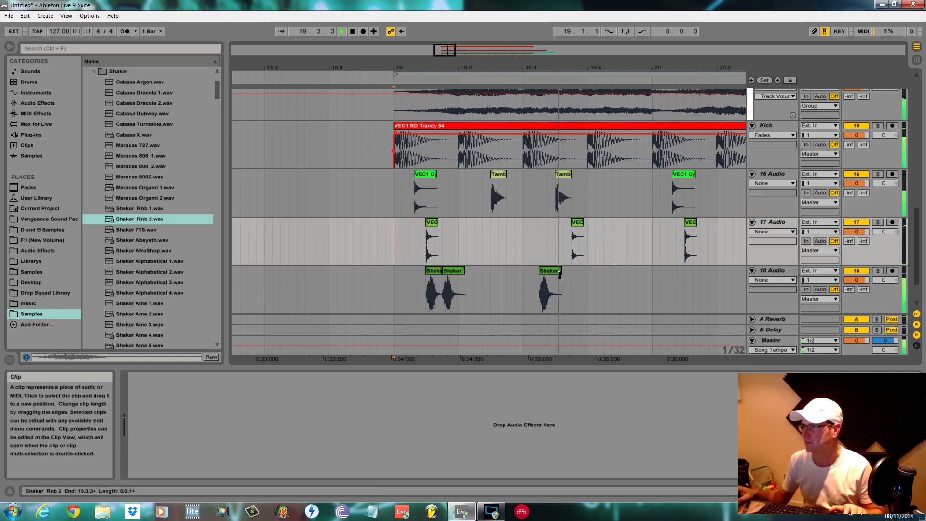
Copy the 19.3.2 shaker on track 18 to 19.4.3 and play the pattern from bar 19.
key(space)
drag(549, 270, 633, 271)
click(392, 287)
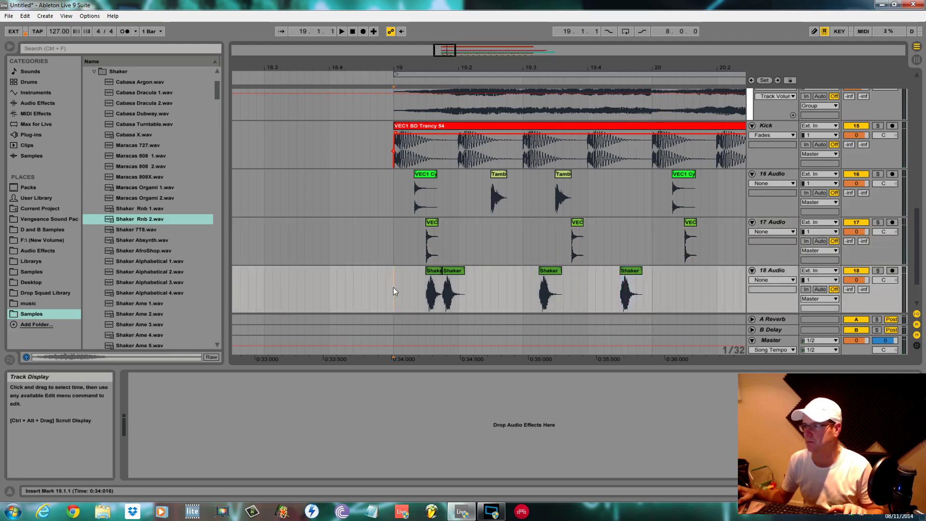
key(space)
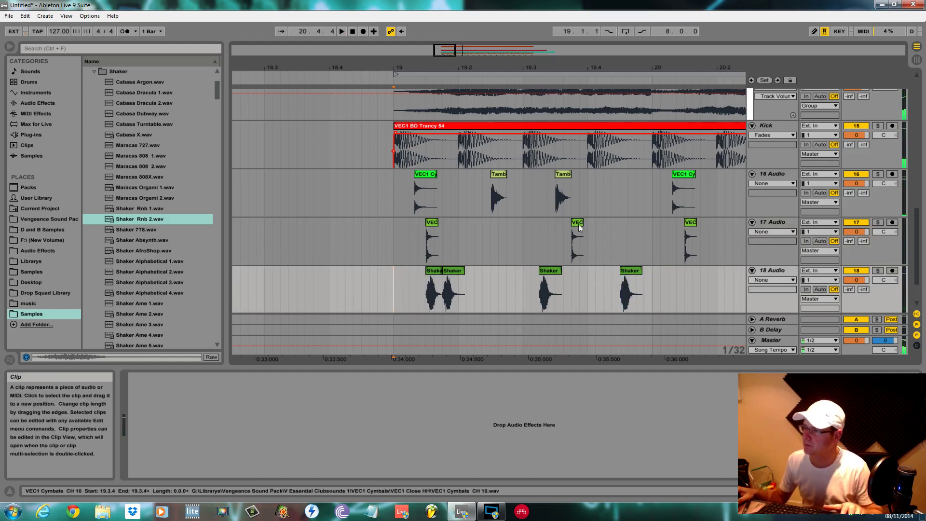
click(399, 240)
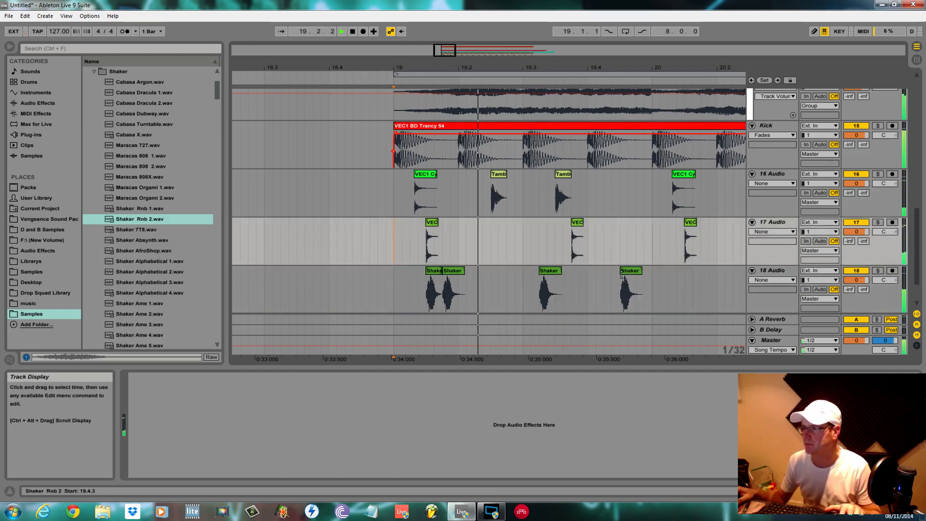
key(space)
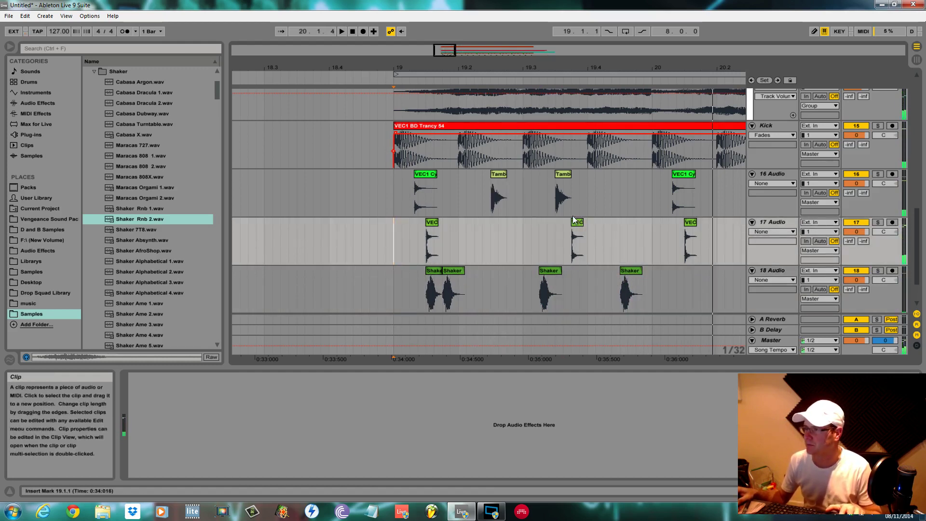
key(space)
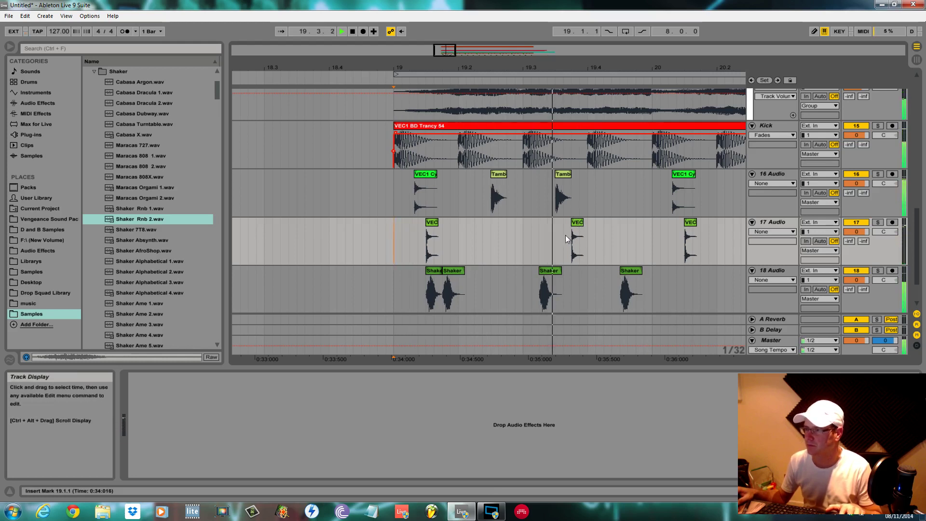
Try the middle hi-hat on track 17 at 19.3.3 and play from bar 19.
key(space)
drag(581, 222, 565, 225)
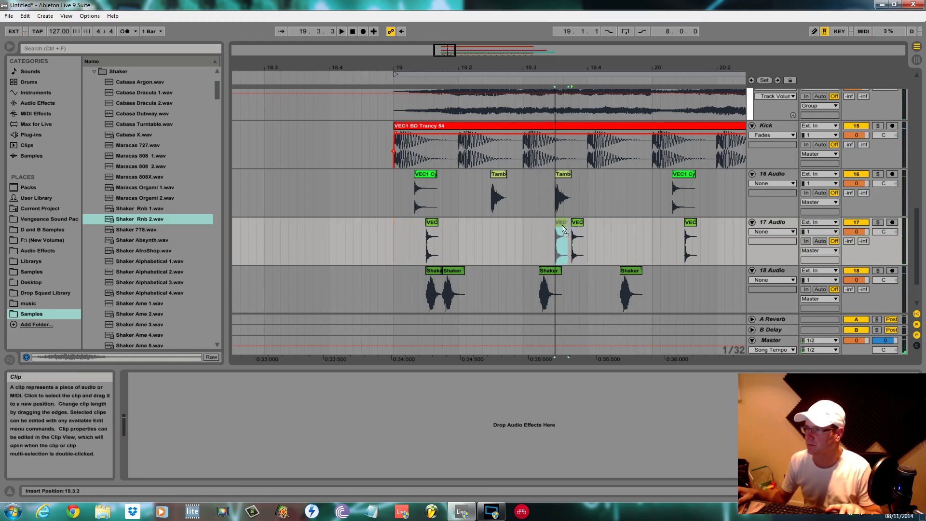
click(401, 241)
key(space)
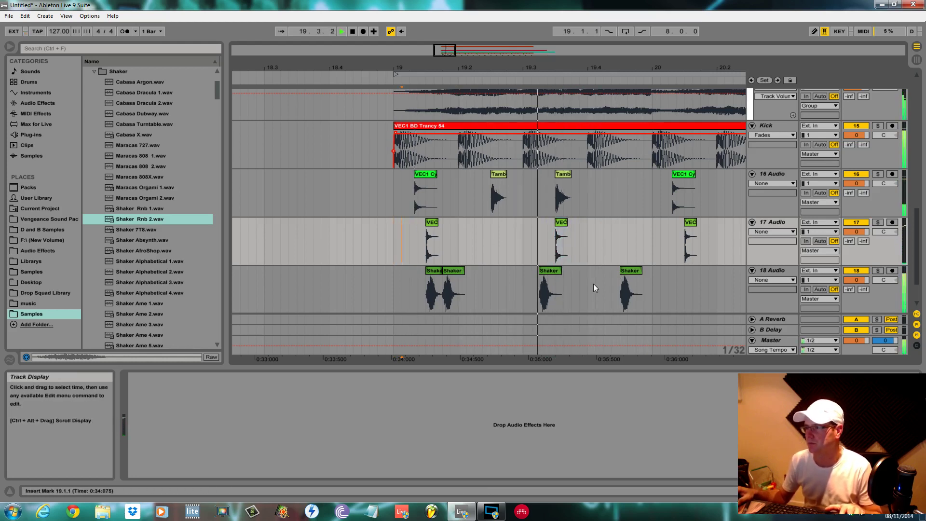
Try the middle hi-hat on track 17 at 19.4.2 and play from bar 19.
key(space)
drag(562, 224, 610, 241)
click(391, 248)
key(space)
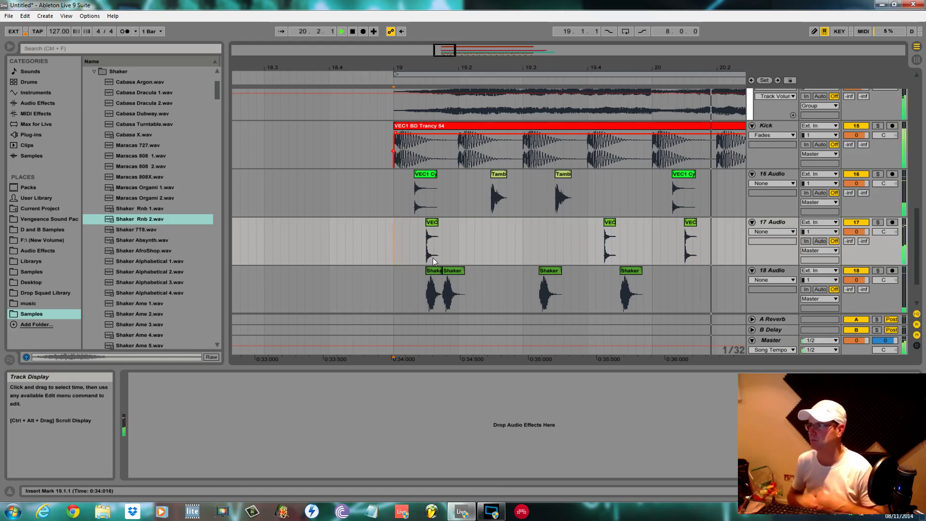
key(space)
key(space)
key(space)
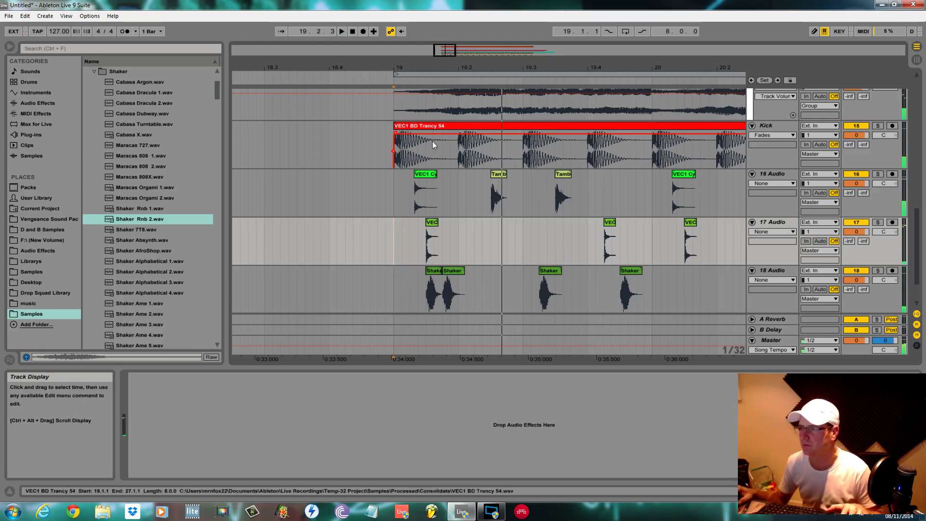
Move the middle hi-hat on track 17 to 19.4.3, in line with the last shaker, and play the pattern.
drag(422, 68, 416, 134)
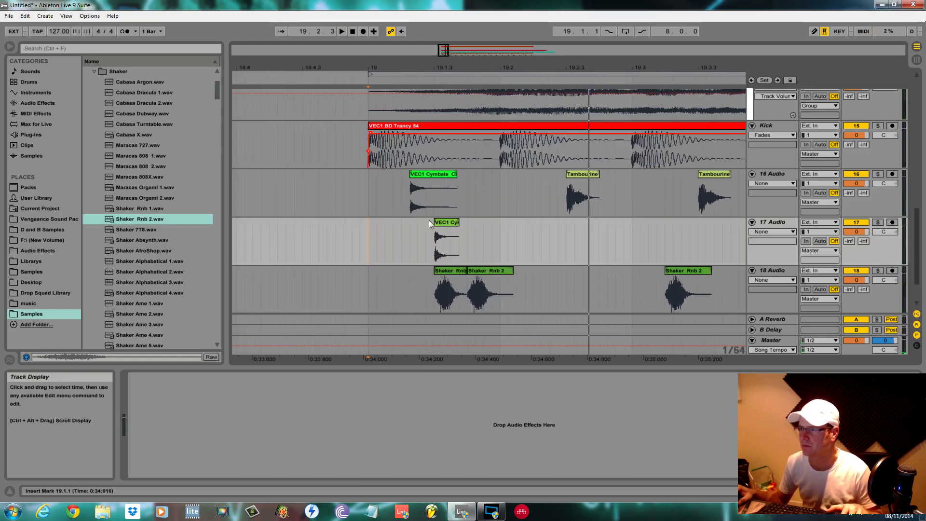
key(space)
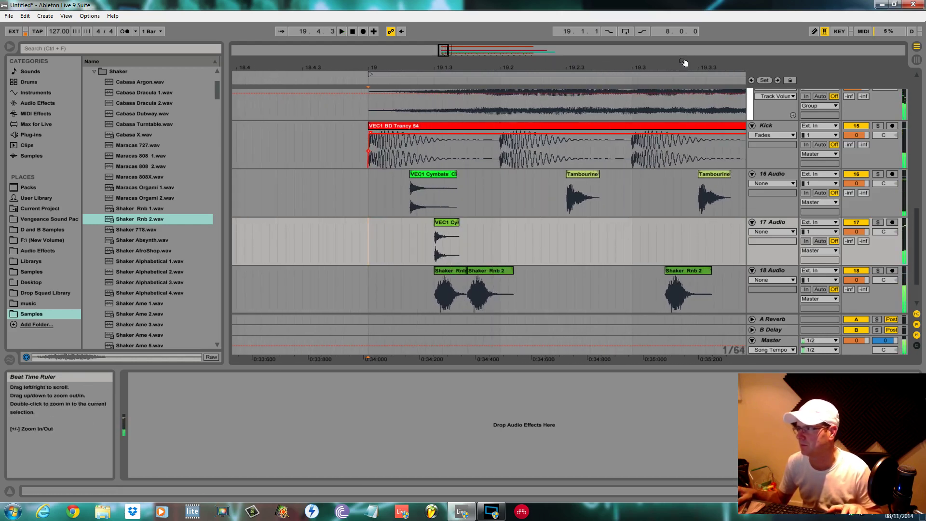
drag(683, 62, 521, 36)
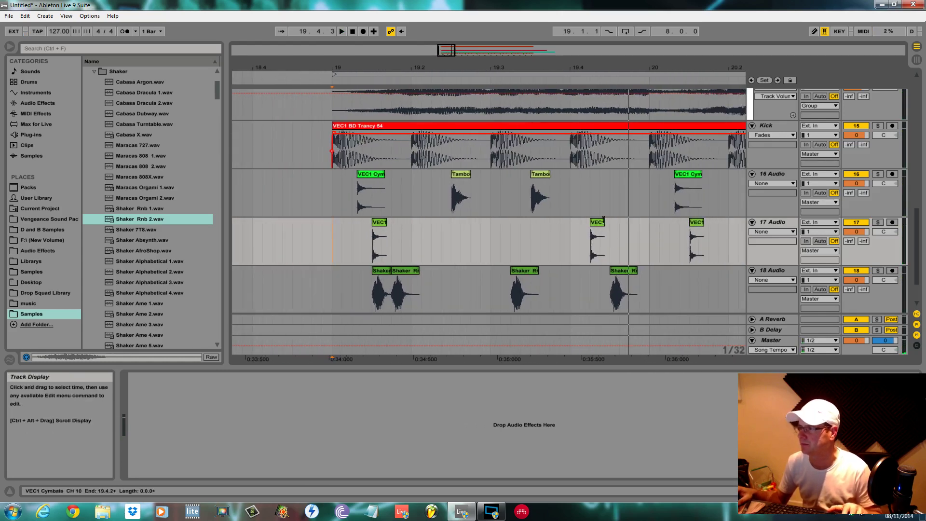
drag(603, 222, 622, 223)
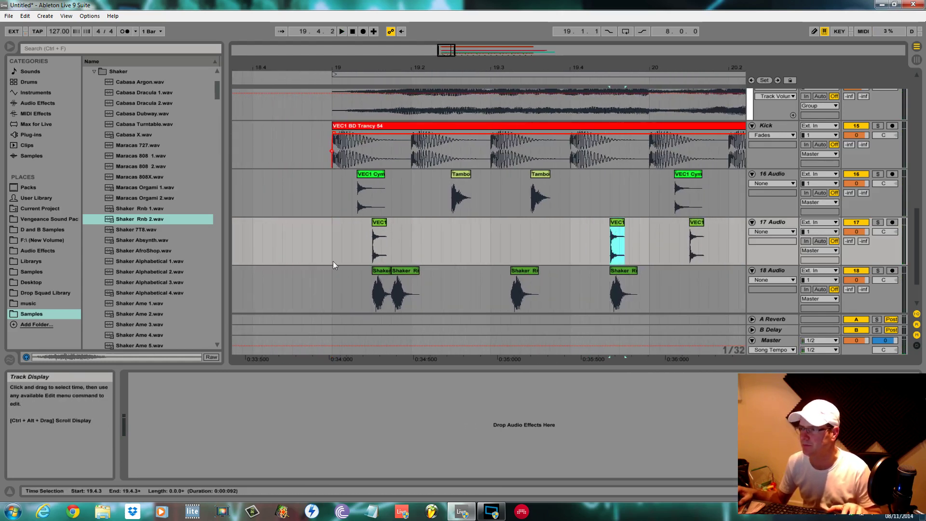
click(339, 254)
key(space)
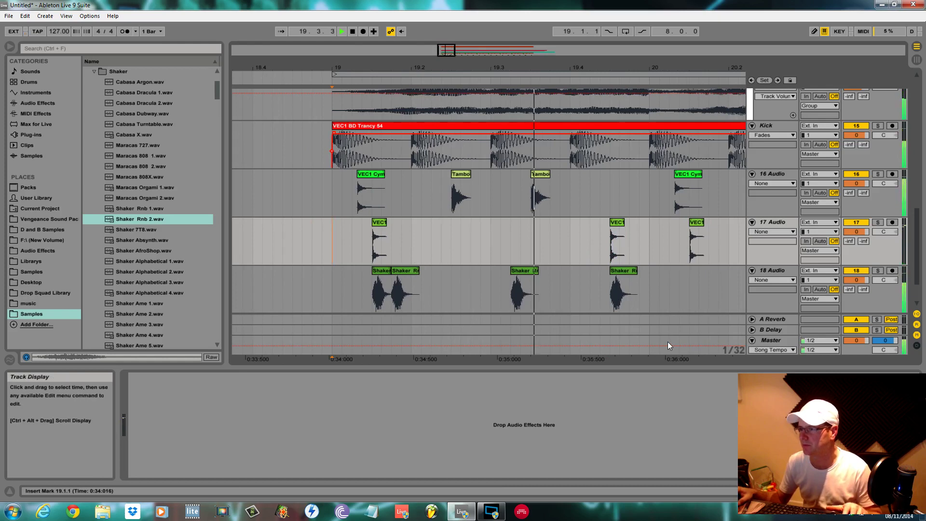
Reposition the middle hi-hat on track 17 at 19.3.4 and play the pattern from bar 19.
key(space)
drag(618, 223, 558, 230)
key(space)
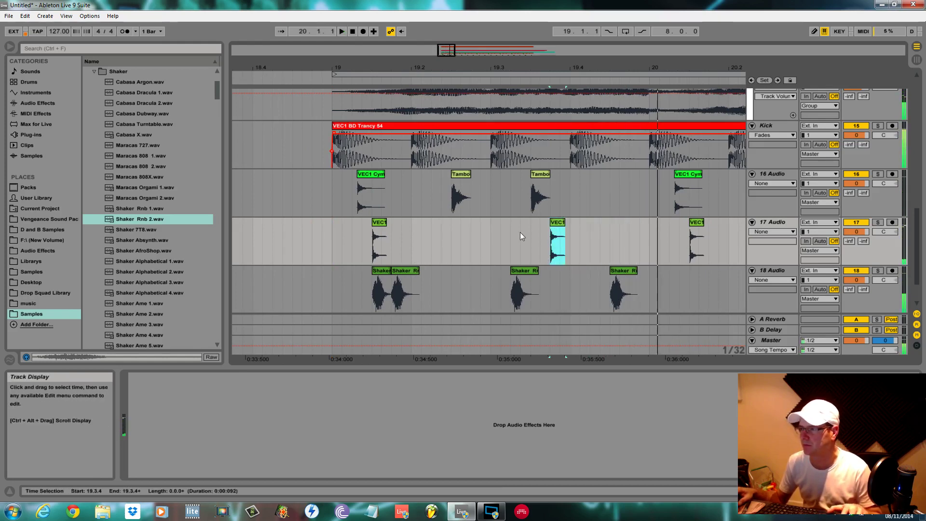
click(332, 239)
key(space)
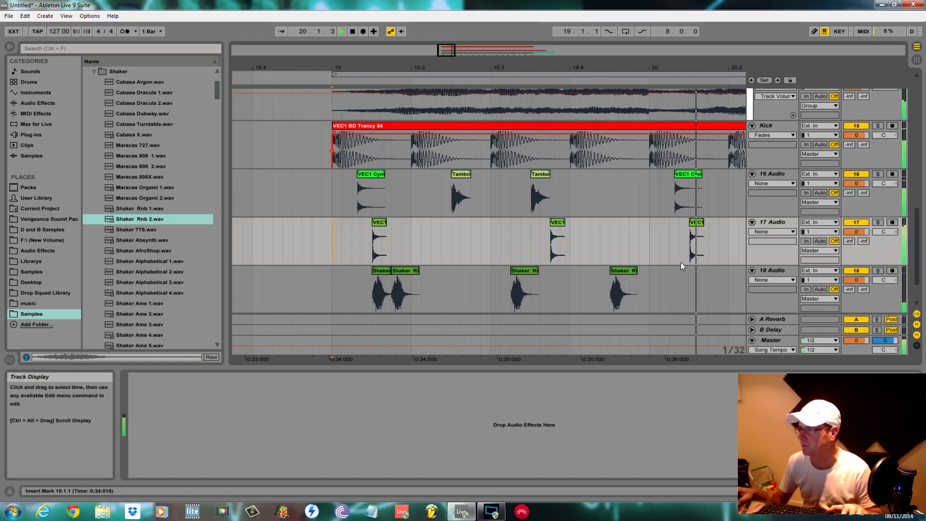
key(space)
Play the drum pattern repeatedly from bar 19 and review how the clips on tracks 16 to 19 work together.
drag(535, 68, 535, 45)
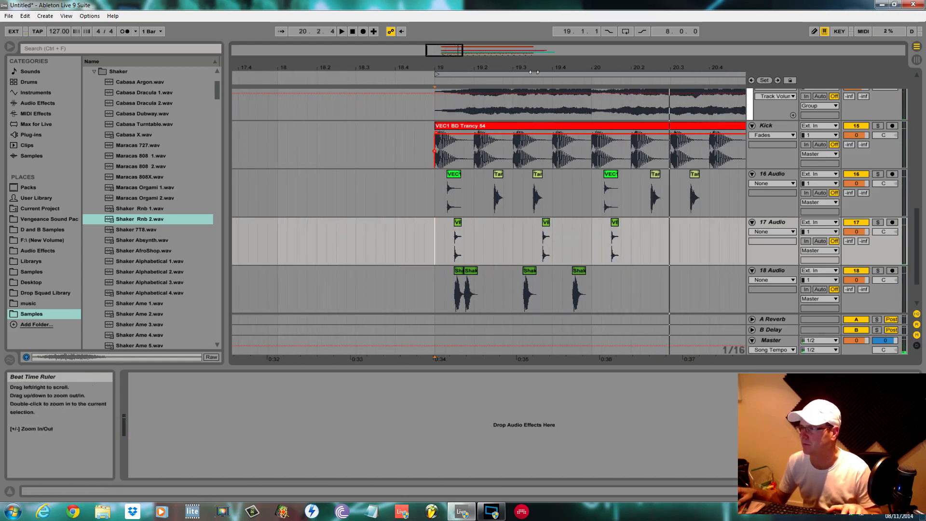
key(space)
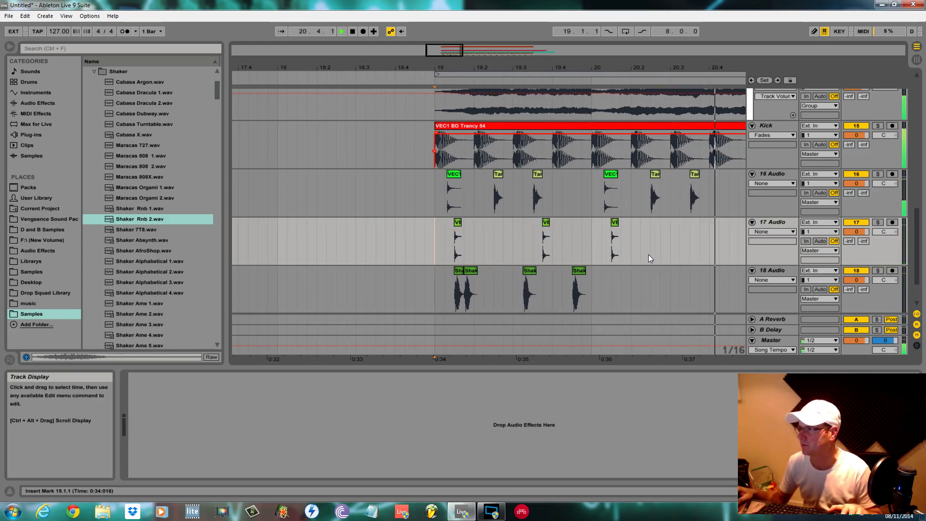
key(space)
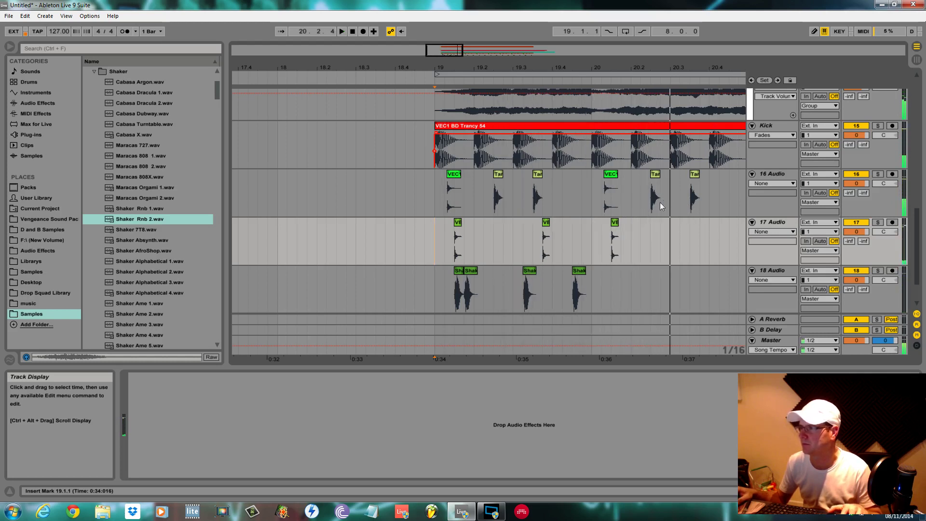
key(space)
key(space)
key(space)
key(space)
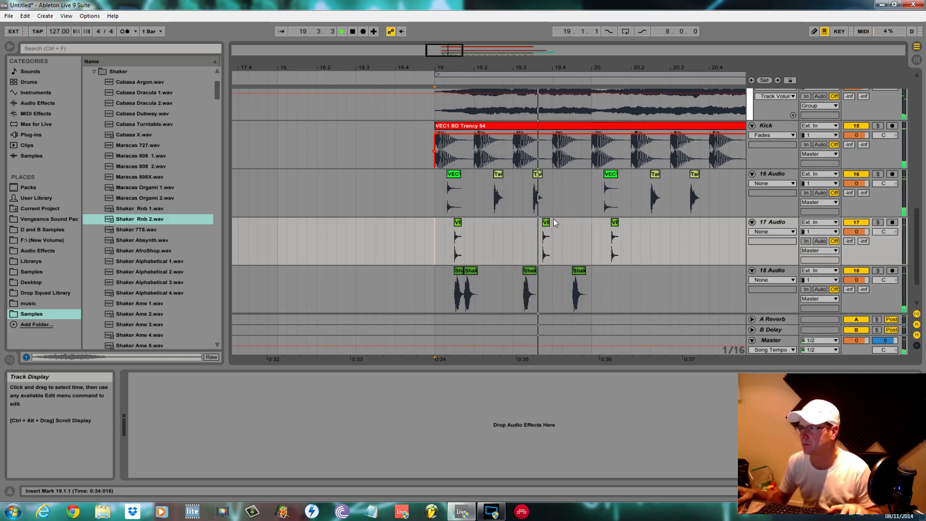
key(space)
key(space)
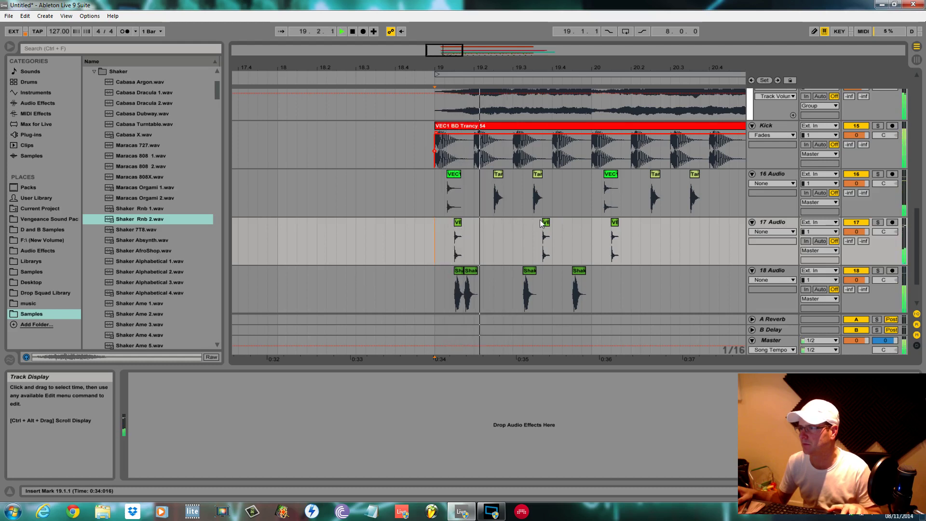
scroll(495, 274, down, 2)
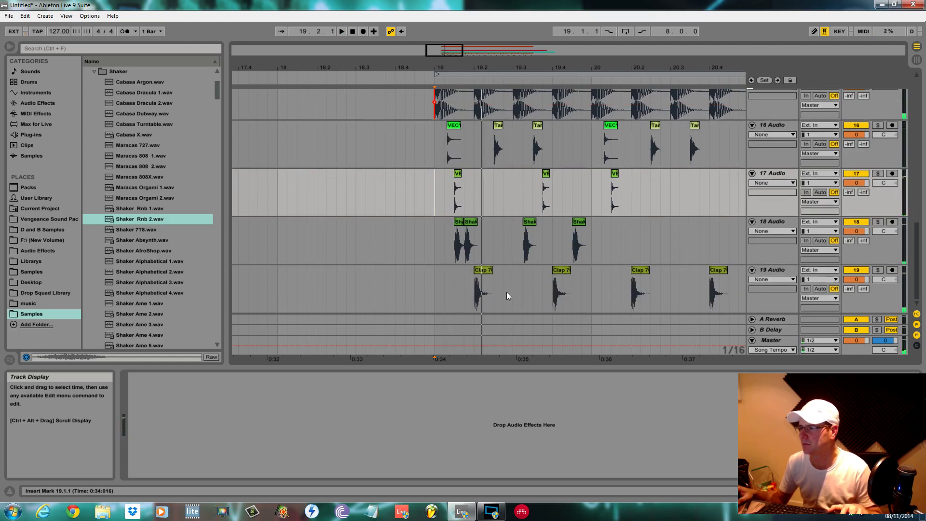
scroll(506, 291, up, 1)
scroll(608, 253, down, 1)
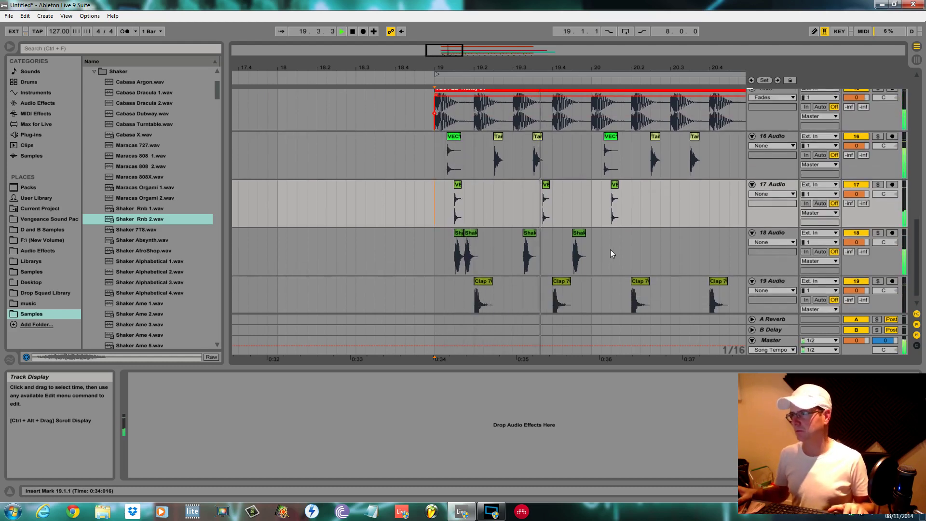
Try the middle hi-hat on track 17 at 19.3.2 with a copy of the last hi-hat at 19.4.3, playing from bar 19.
key(space)
key(space)
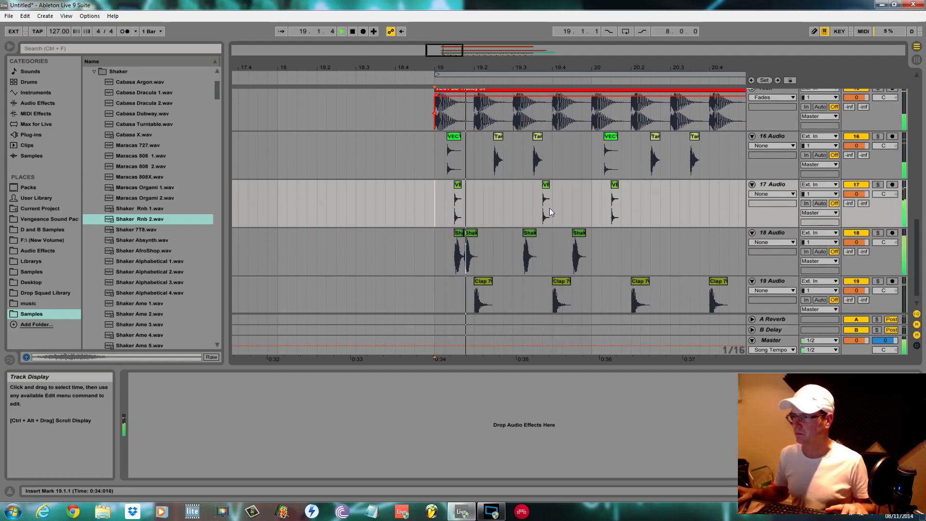
key(space)
key(space)
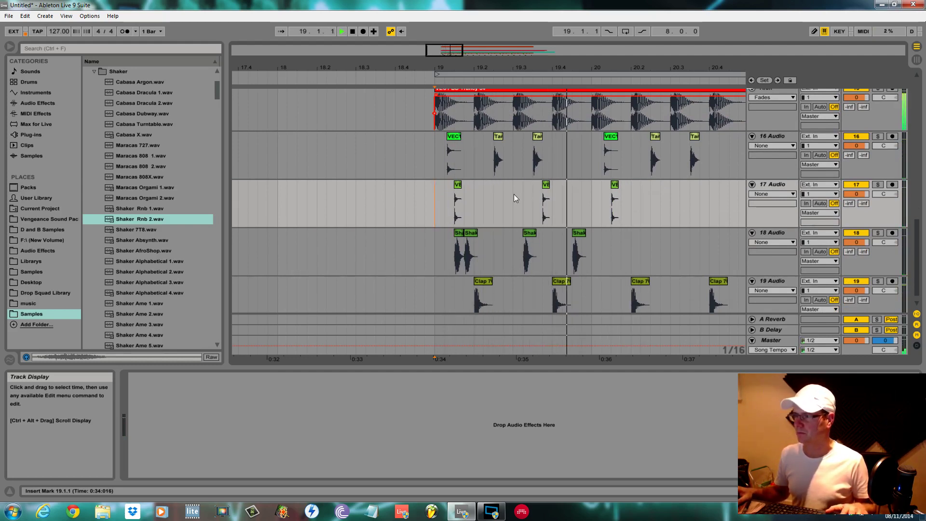
drag(546, 183, 528, 184)
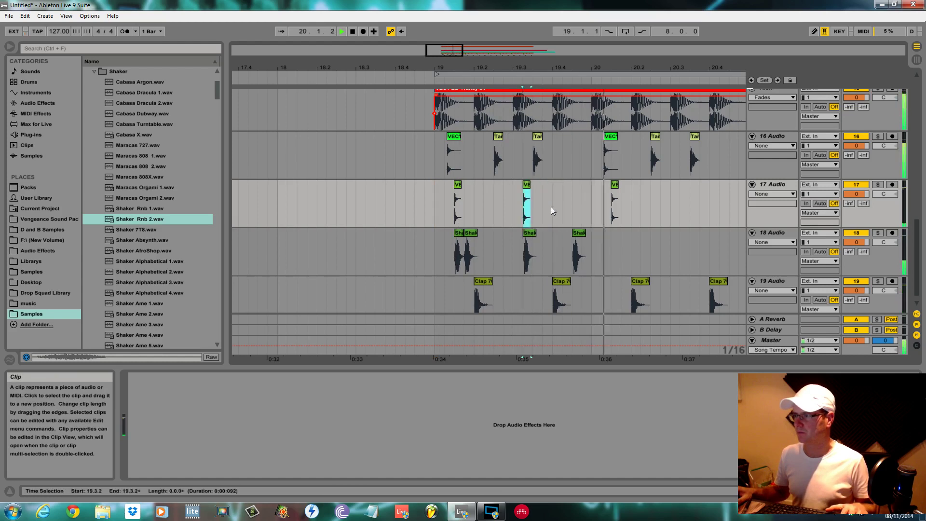
click(614, 185)
drag(614, 186, 570, 192)
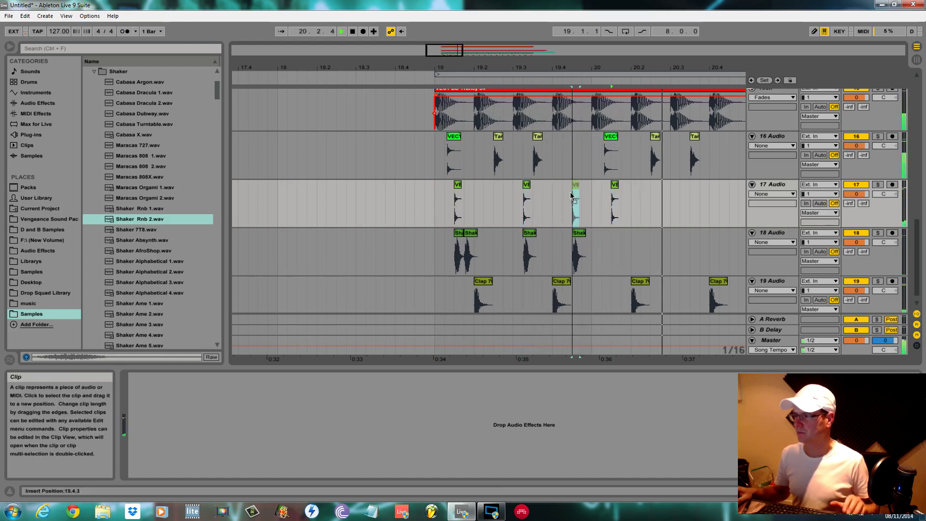
click(430, 209)
key(space)
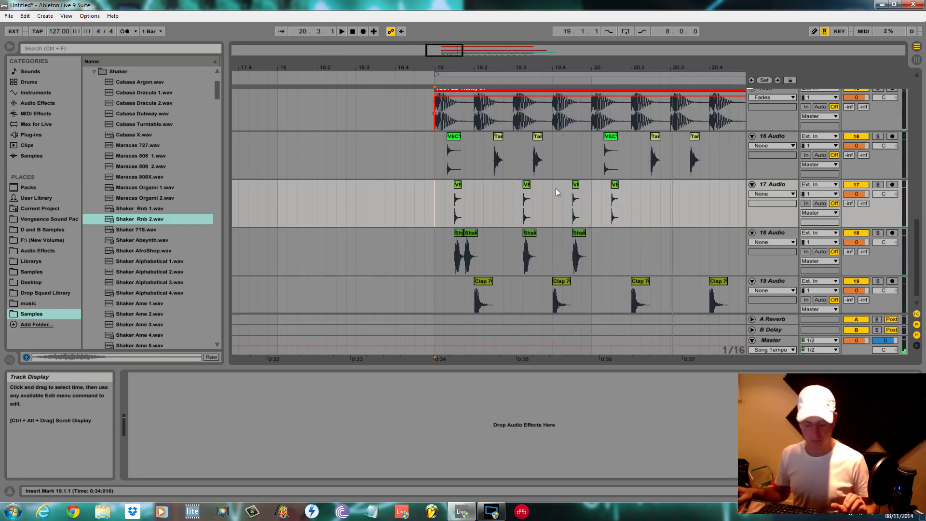
Undo the hi-hat changes on track 17 back to the middle hit at 19.4.1 and play from bar 19.
key(ctrl+z)
key(ctrl+z)
key(Left)
key(Left)
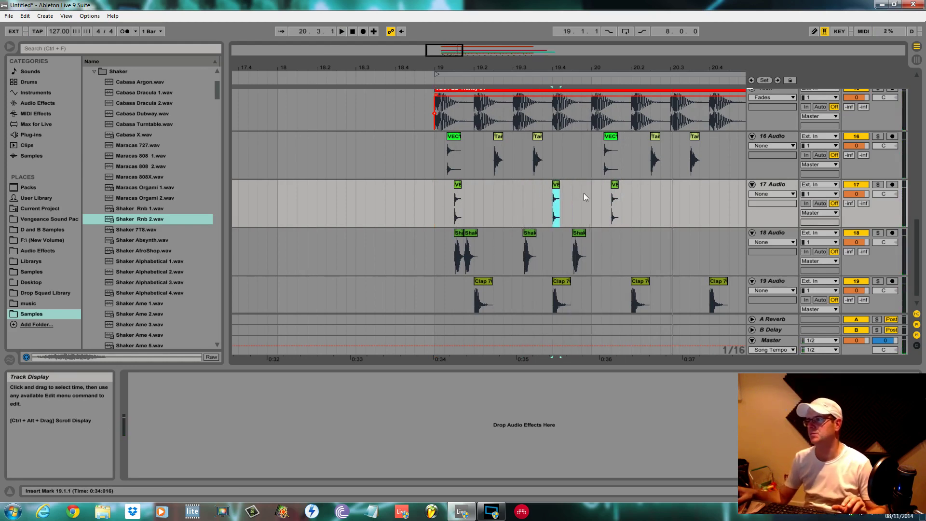
click(434, 206)
key(space)
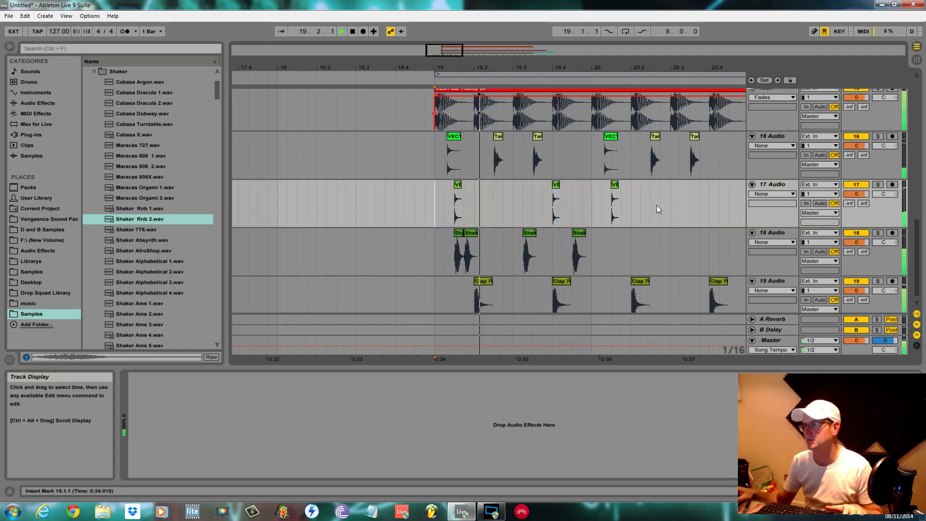
key(space)
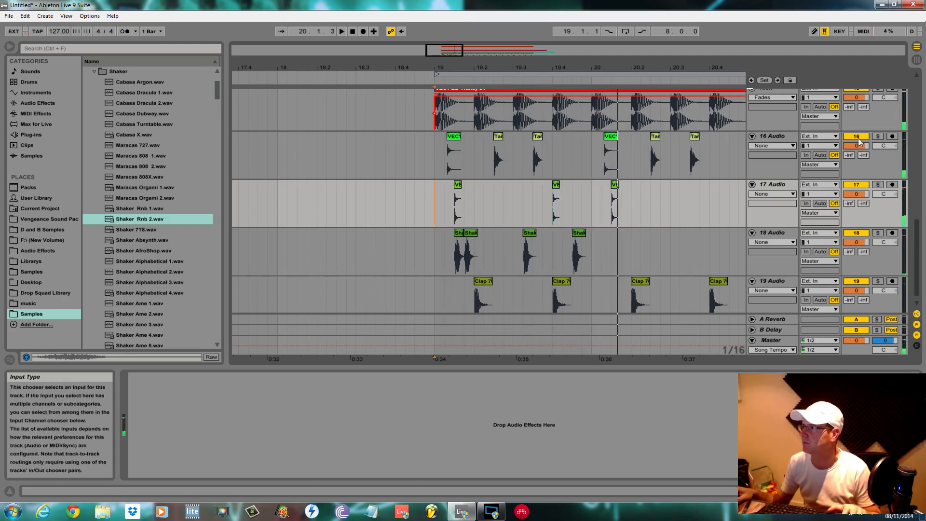
Solo track 16 to hear its clips alone and insert a new audio track directly below it.
click(878, 136)
key(space)
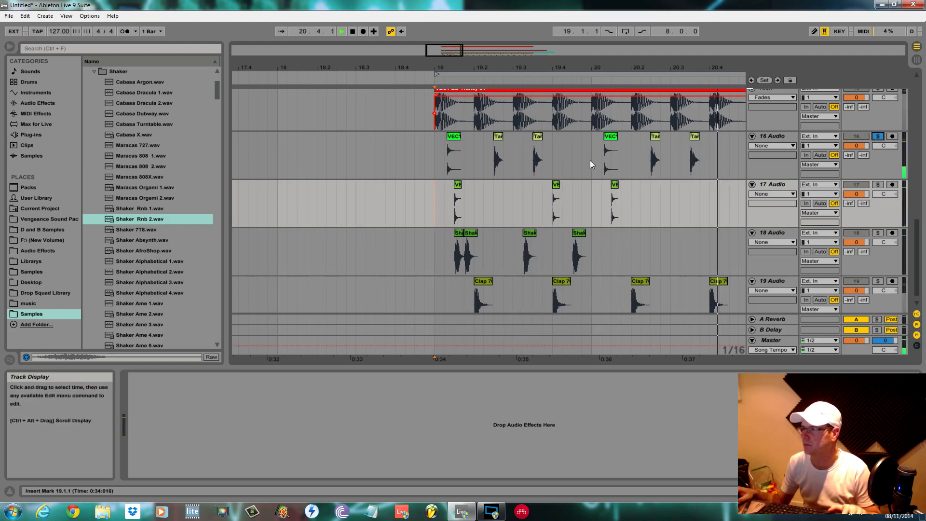
click(790, 140)
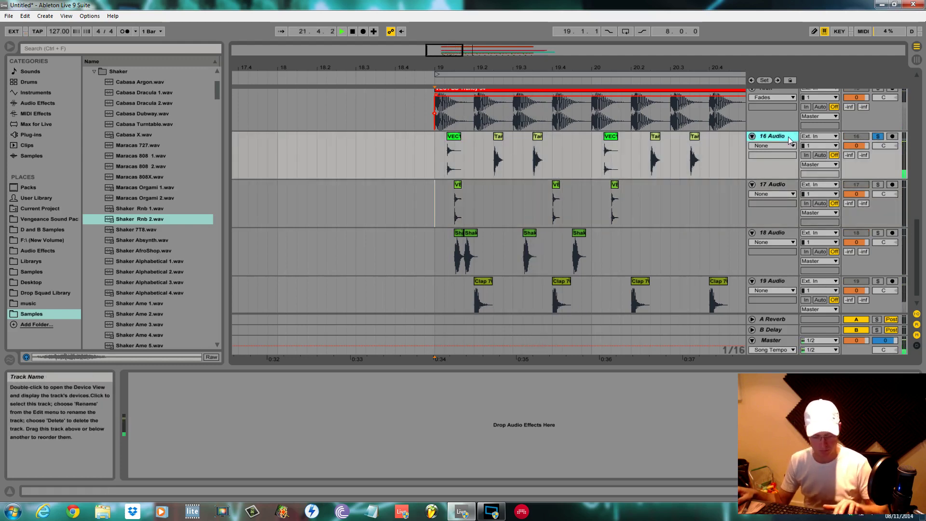
key(ctrl+t)
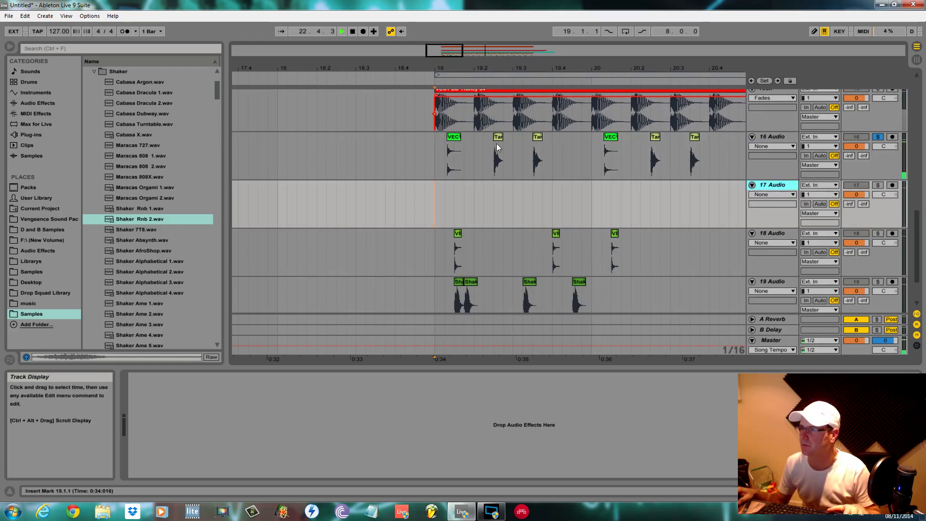
Move the four tambourine clips in bars 19 and 20 from track 16 to the same positions on track 17 and unsolo track 16.
drag(497, 143, 497, 192)
click(540, 138)
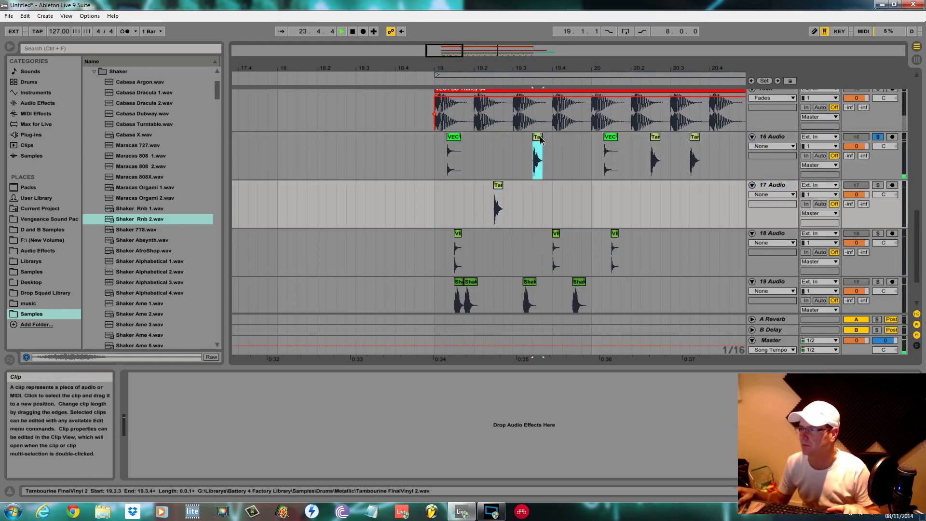
double_click(539, 144)
drag(538, 186, 538, 188)
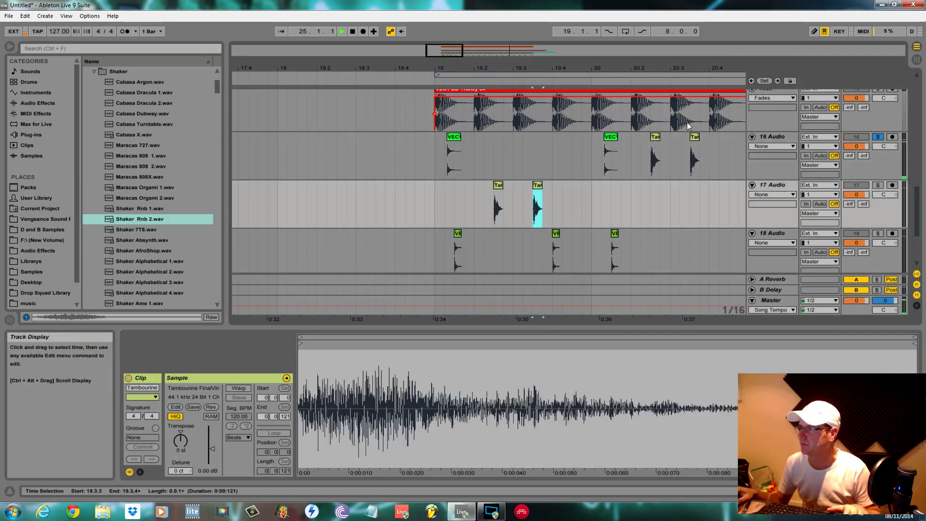
drag(655, 159, 656, 205)
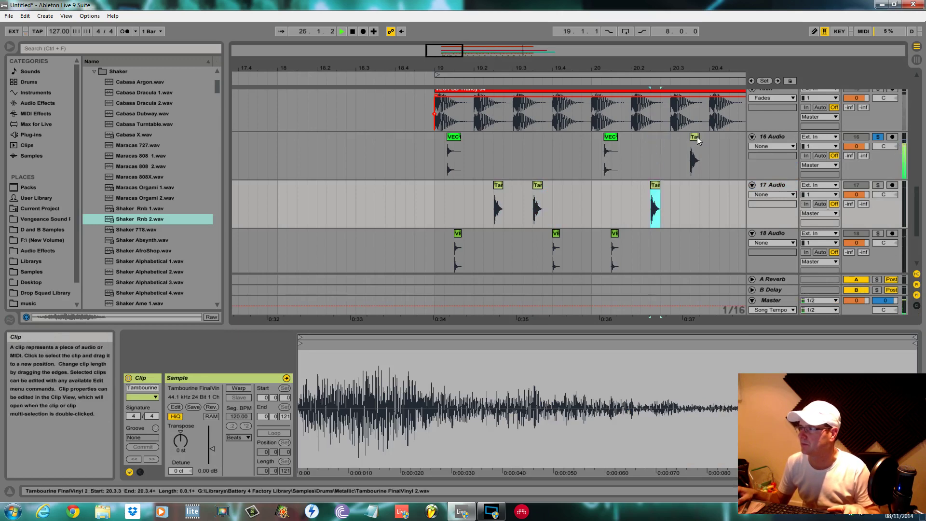
drag(692, 164, 695, 207)
click(878, 137)
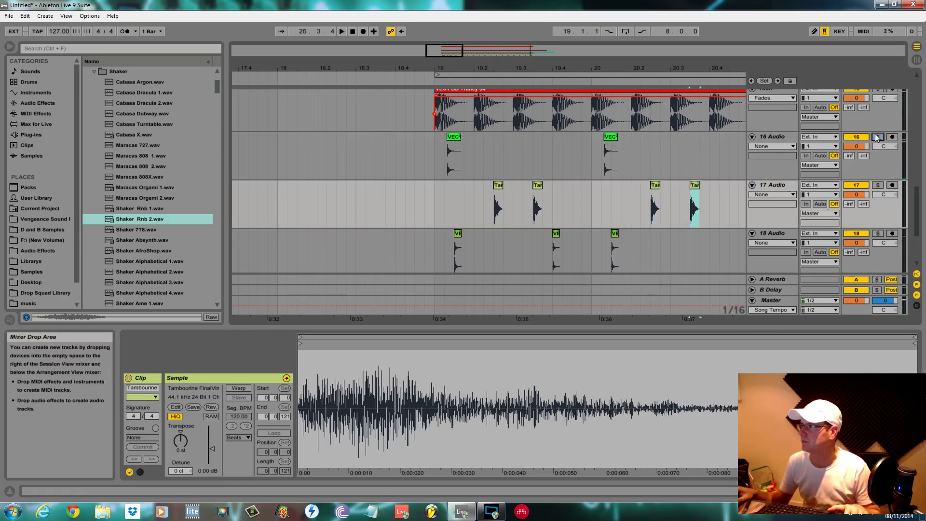
Play the full pattern from bar 19 and check the rearranged clips across the drum tracks.
key(space)
click(431, 194)
key(space)
scroll(540, 215, down, 5)
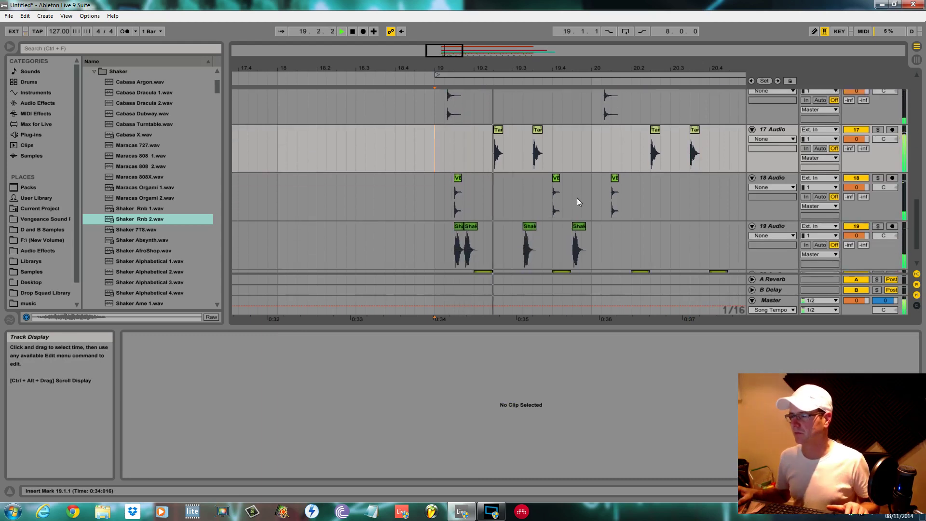
scroll(582, 189, up, 4)
scroll(586, 191, down, 3)
scroll(589, 193, up, 1)
scroll(600, 196, down, 1)
scroll(627, 192, up, 4)
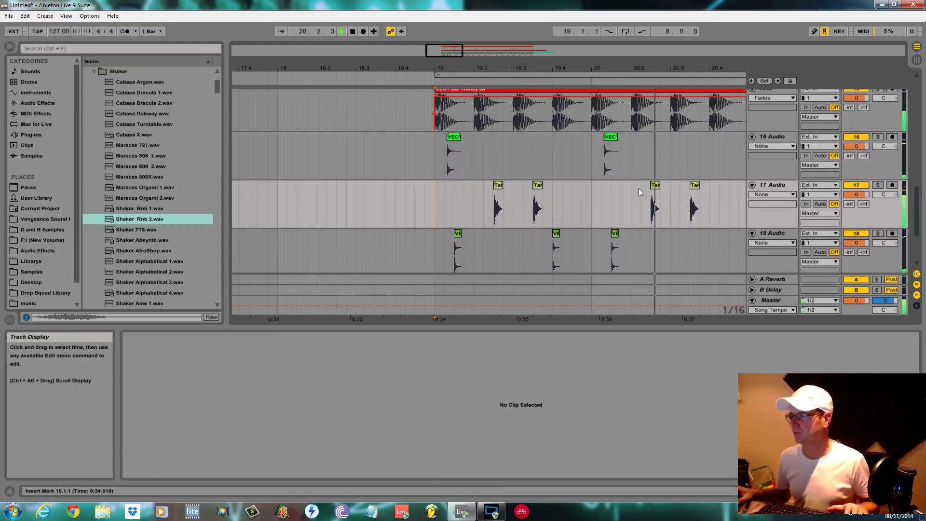
key(space)
Duplicate the bar 19 pattern on tracks 16 to 19 six times, filling bars 20 to 25.
drag(565, 68, 565, 48)
scroll(588, 202, down, 1)
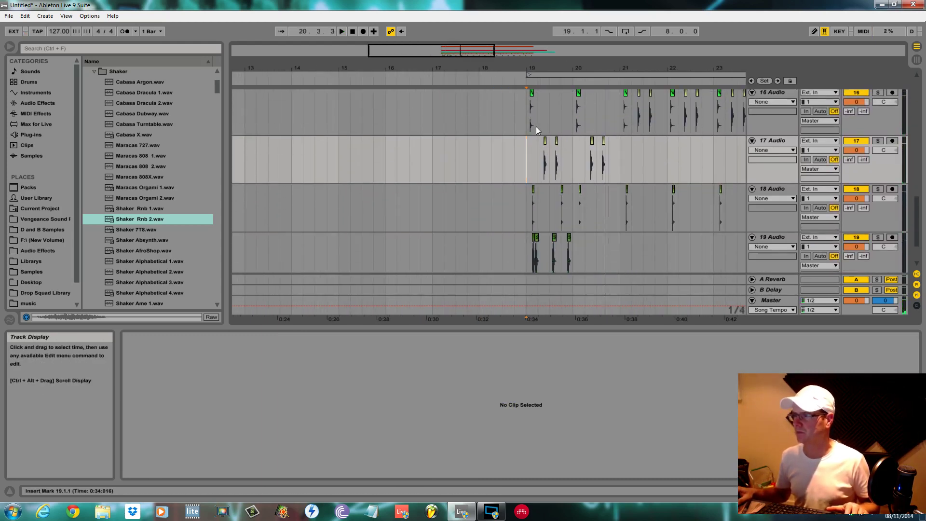
drag(527, 115, 575, 271)
key(ctrl+d)
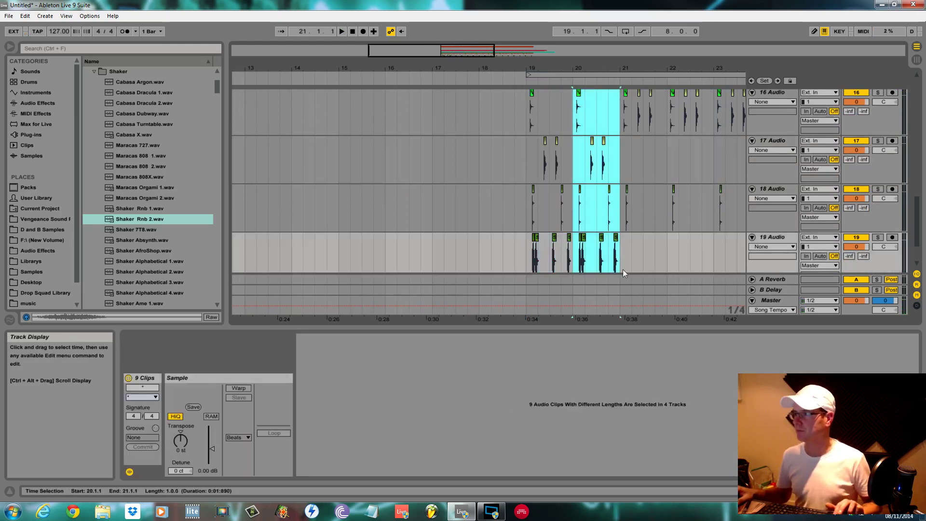
key(ctrl+d)
key(ctrl+d)
key(ctrl+d)
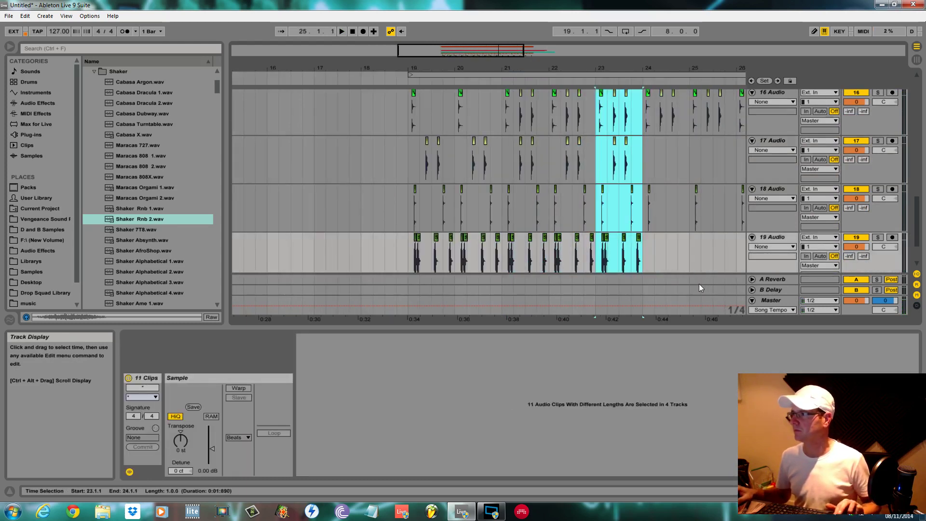
key(ctrl+d)
key(ctrl+d)
Play the arrangement from bar 19 and lower the shaker volume on track 19 to -3.2 dB.
click(415, 210)
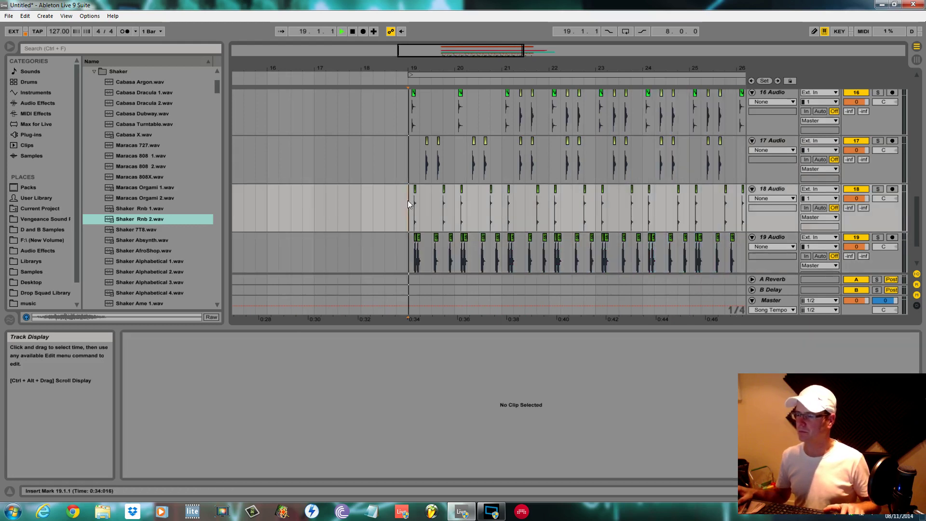
key(space)
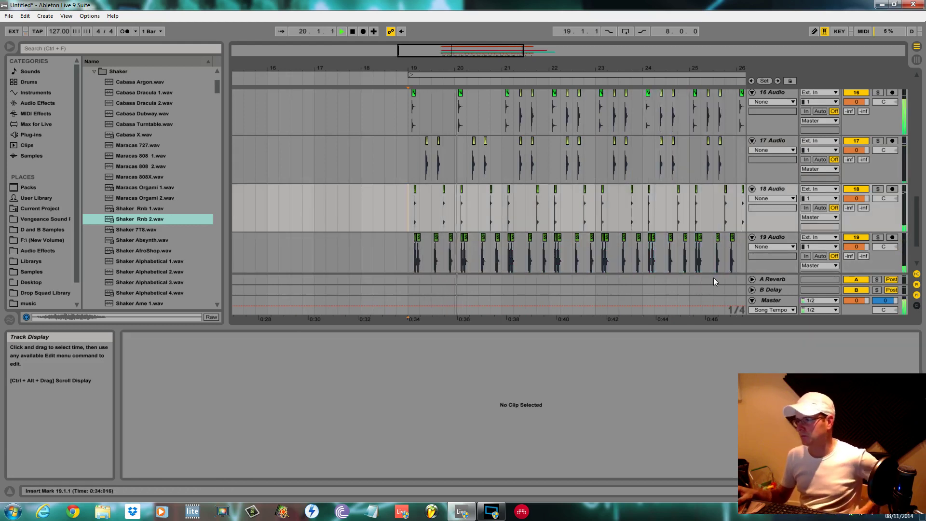
drag(864, 247, 864, 260)
Delete the leftover tambourine clips on track 16 from bar 21 through bar 25.
scroll(864, 185, up, 2)
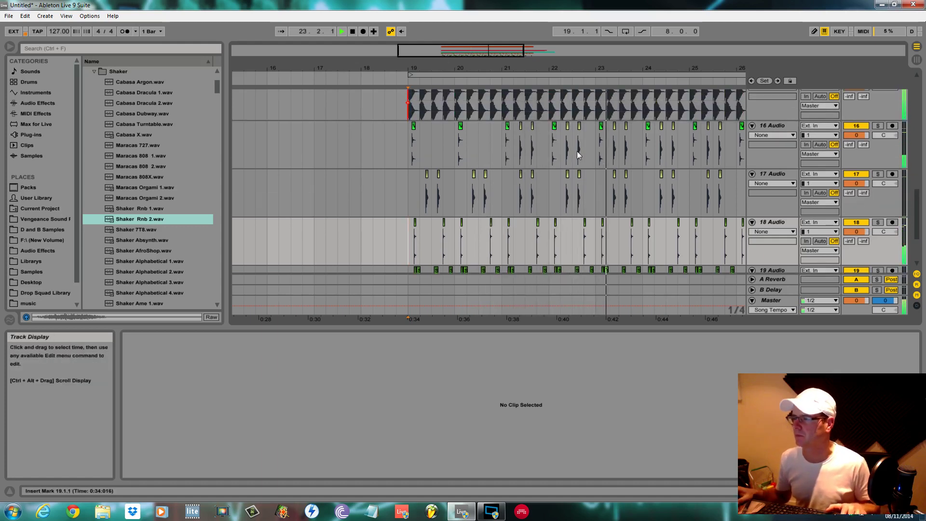
drag(514, 153, 728, 151)
key(Delete)
key(Delete)
Select bar 25 on tracks 17 to 20 and duplicate it into bar 26.
drag(714, 71, 468, 65)
drag(449, 187, 486, 271)
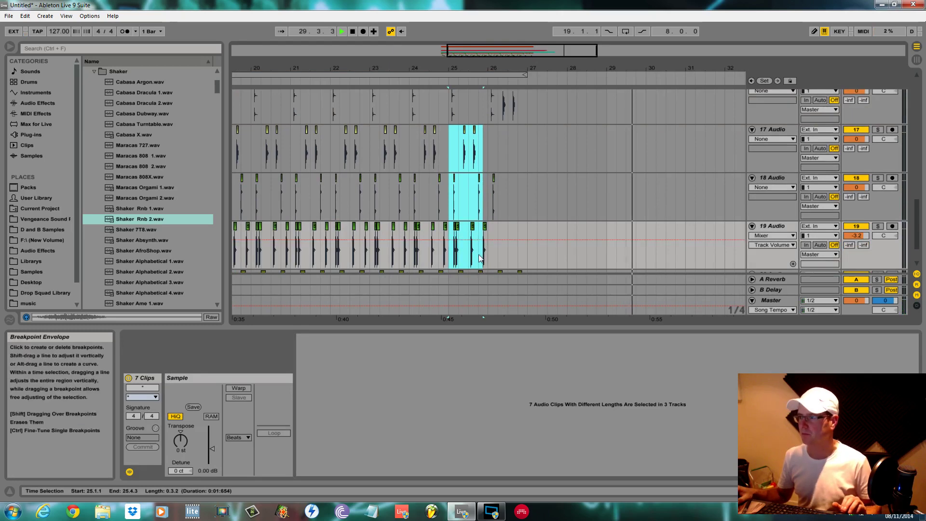
scroll(480, 253, down, 1)
drag(487, 244, 449, 126)
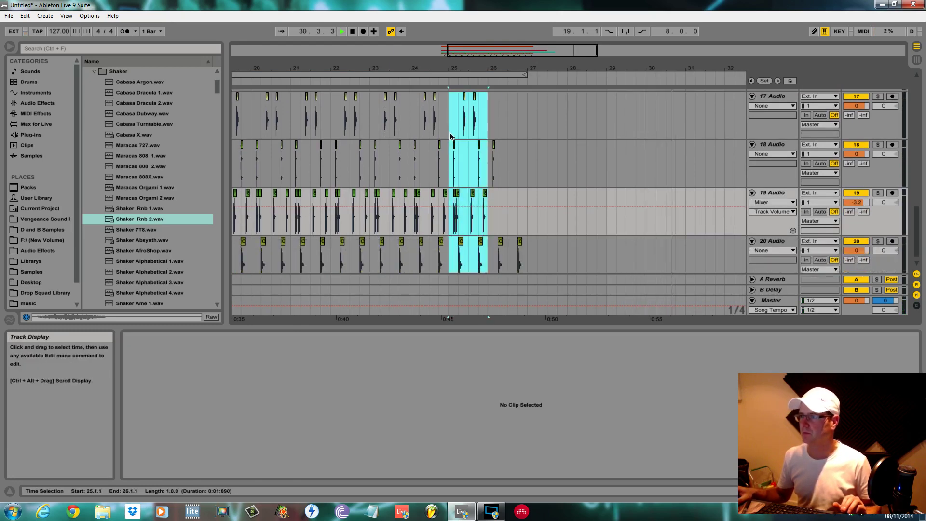
key(ctrl+d)
Play the whole eight-bar drum section from bar 19 and listen to the arrangement.
drag(444, 68, 443, 34)
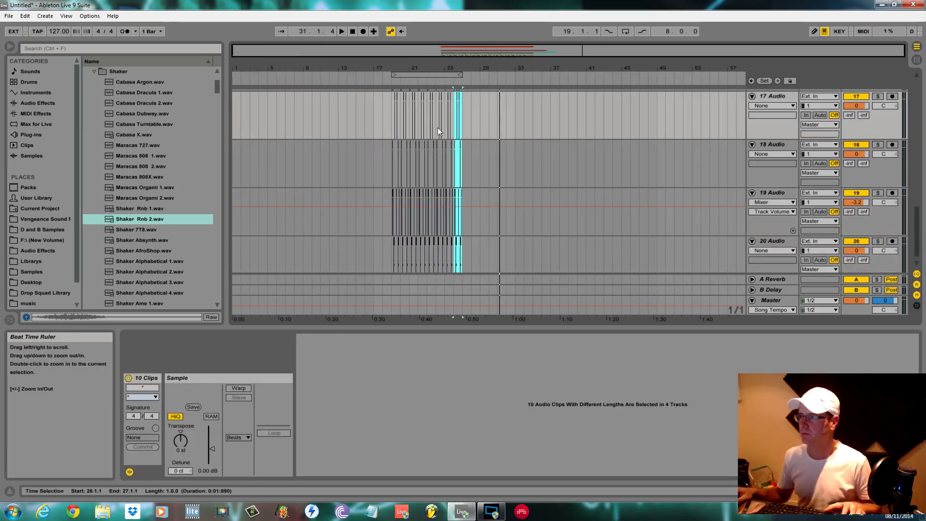
click(391, 164)
key(space)
scroll(454, 170, down, 1)
scroll(455, 166, up, 1)
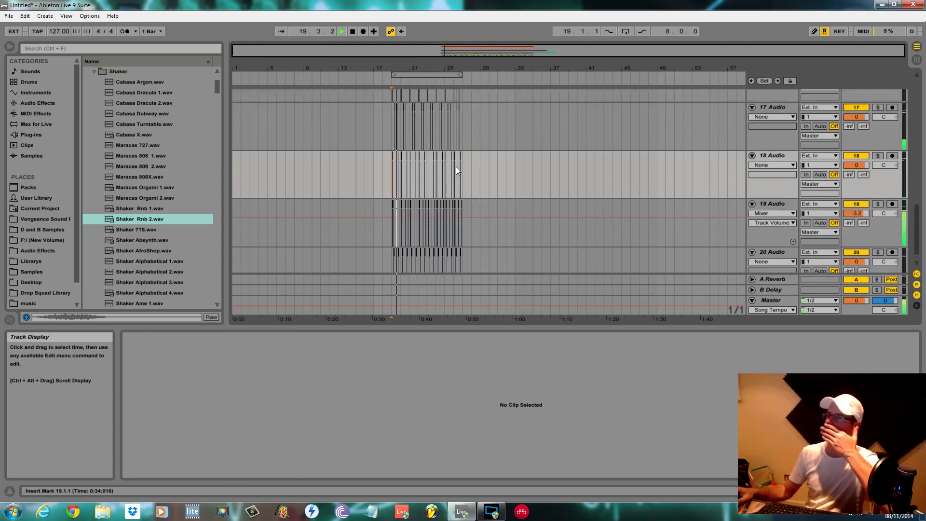
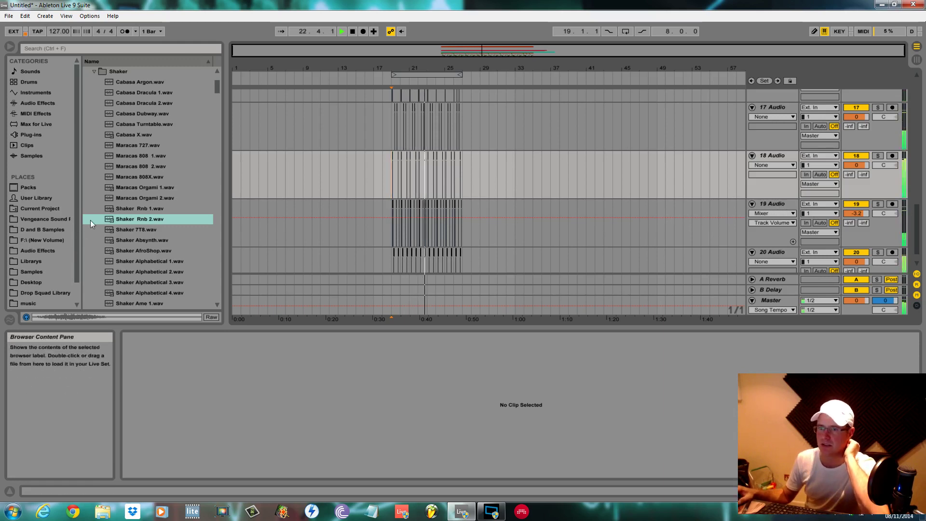
Audition the Maracas 727.wav and Maracas 808 1.wav samples in the Shaker folder.
click(150, 144)
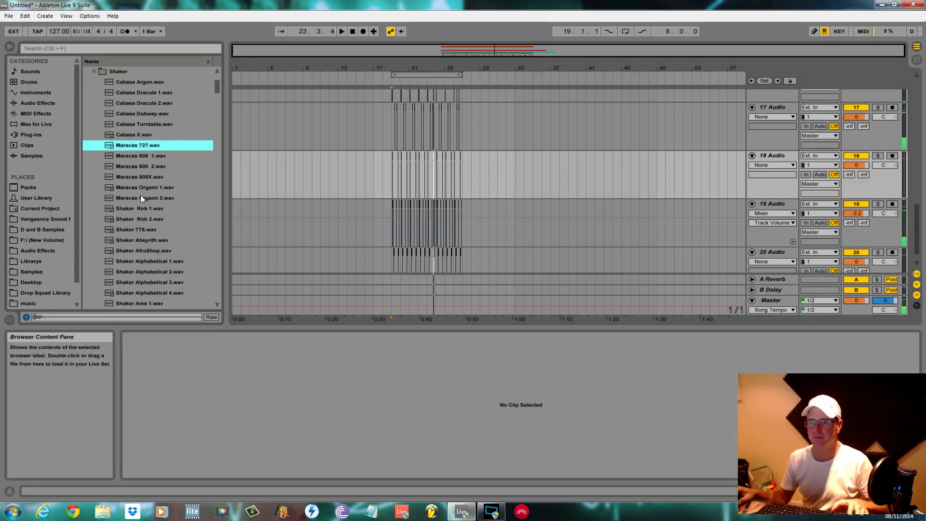
click(136, 157)
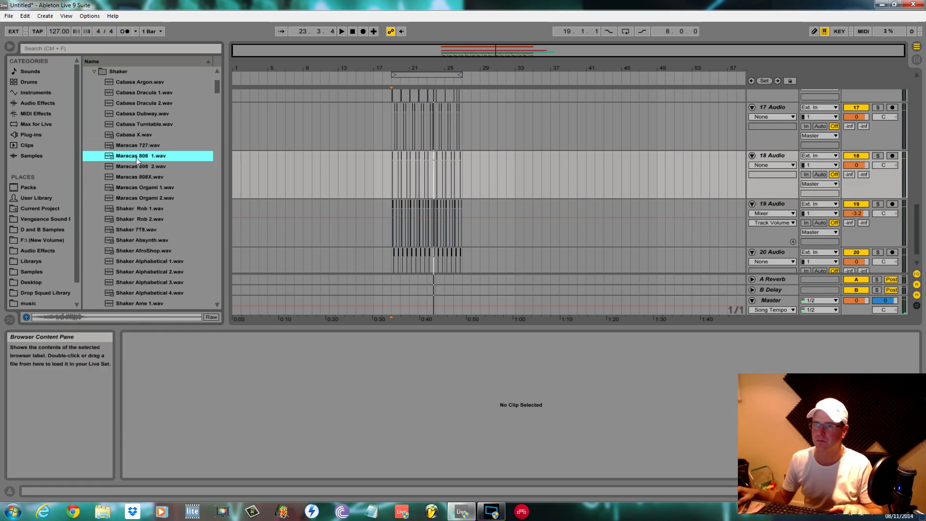
scroll(136, 157, down, 2)
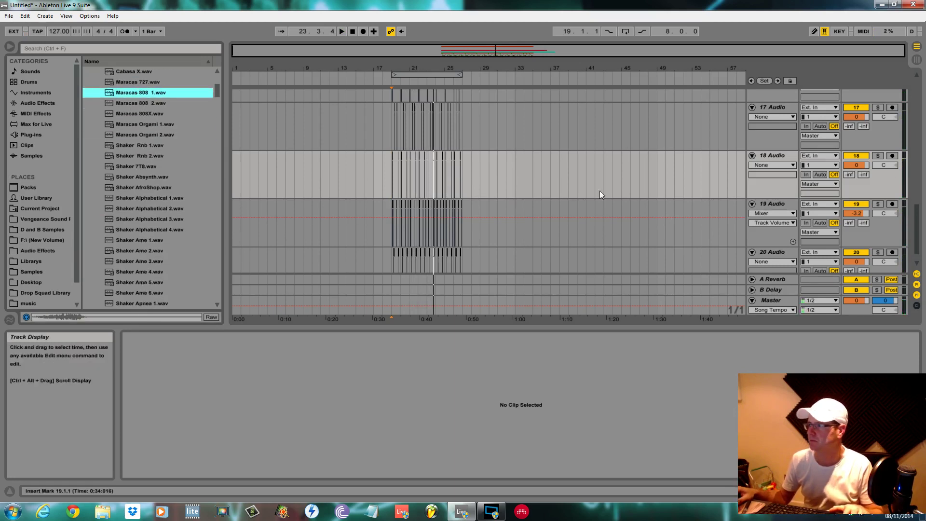
Insert a new audio track and order it above the clap track, so it becomes track 20.
click(770, 253)
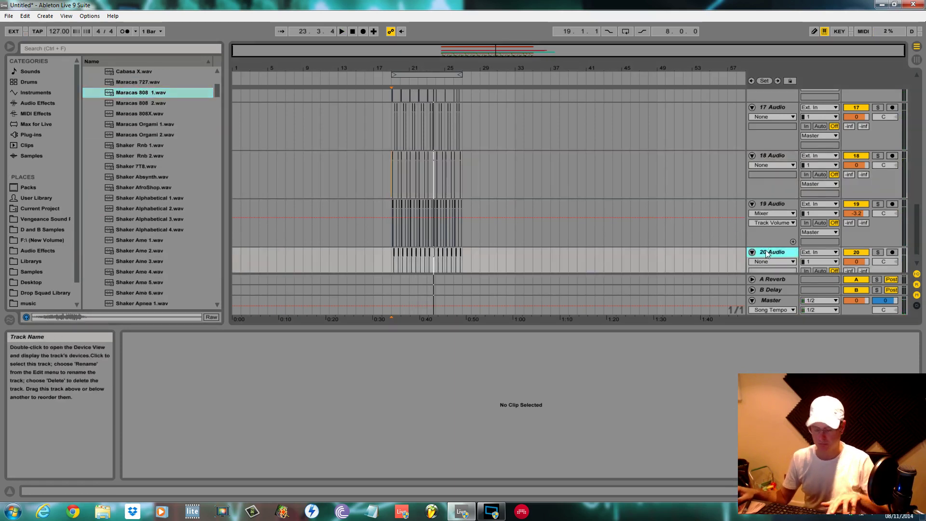
key(ctrl+t)
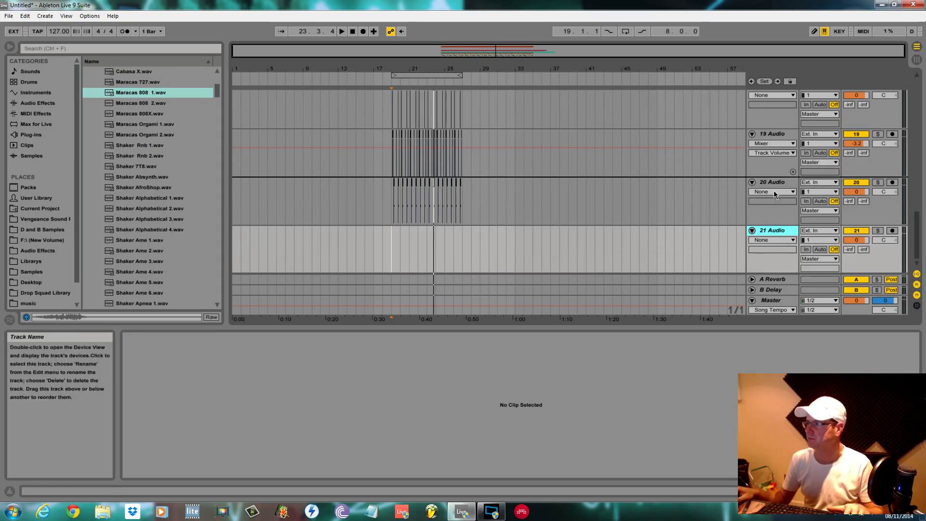
drag(774, 192, 773, 187)
Place Maracas 808 1.wav on track 20 at 19.1.3, with a copy one sixteenth later, and play from bar 19.
drag(303, 70, 304, 89)
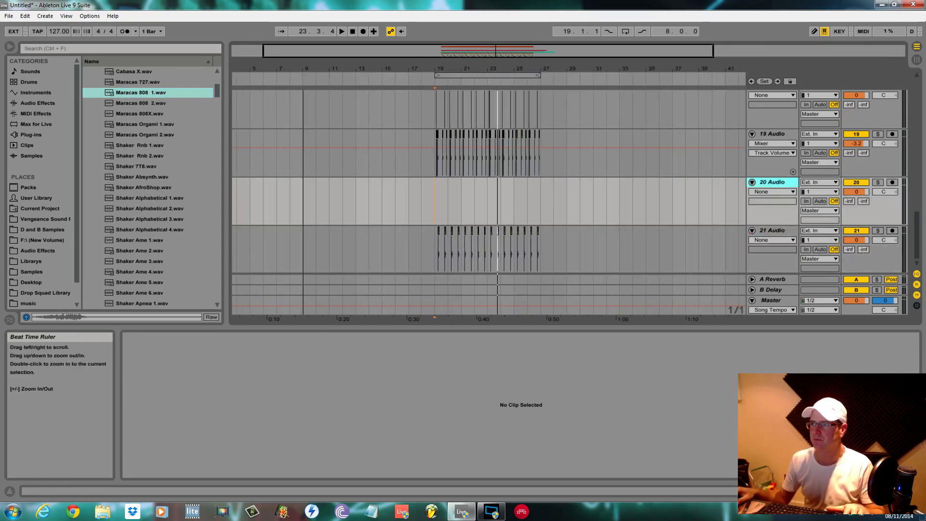
click(455, 209)
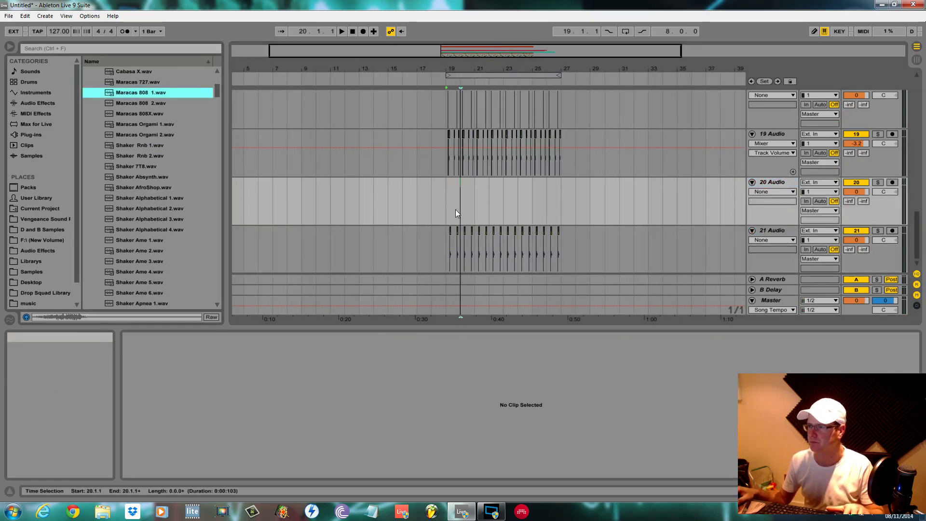
drag(455, 210, 455, 209)
drag(461, 70, 534, 159)
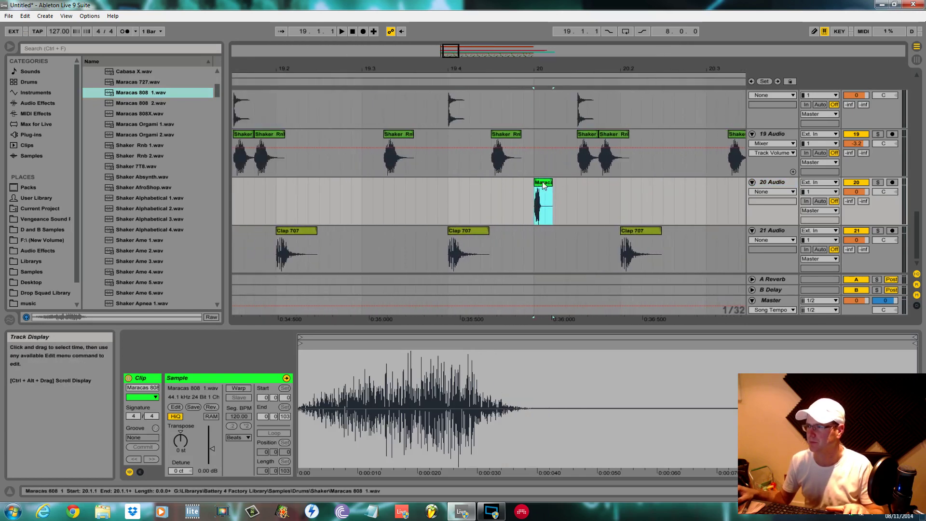
drag(436, 66, 593, 67)
drag(700, 183, 425, 183)
click(345, 201)
key(space)
click(346, 197)
key(space)
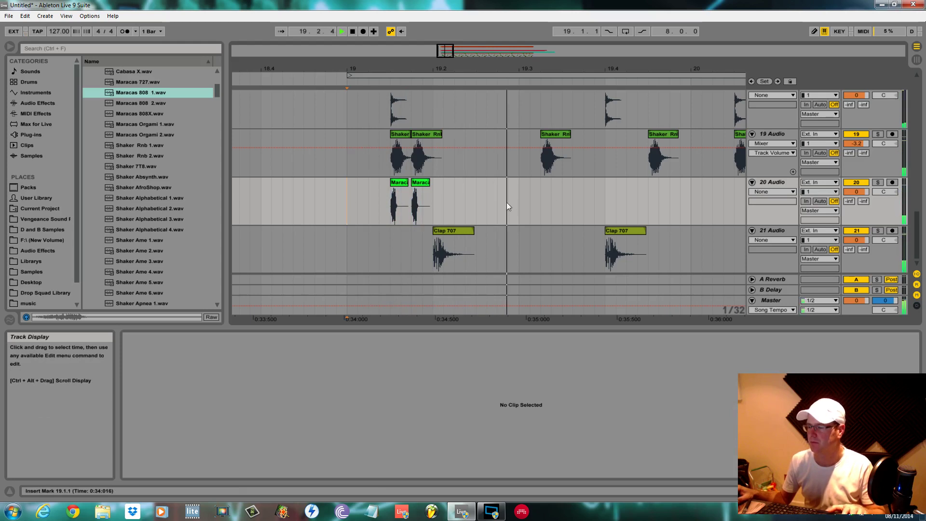
Duplicate the first-beat maracas pair across the remaining beats of bar 19 and play the pattern from the bar start.
shift+click(433, 200)
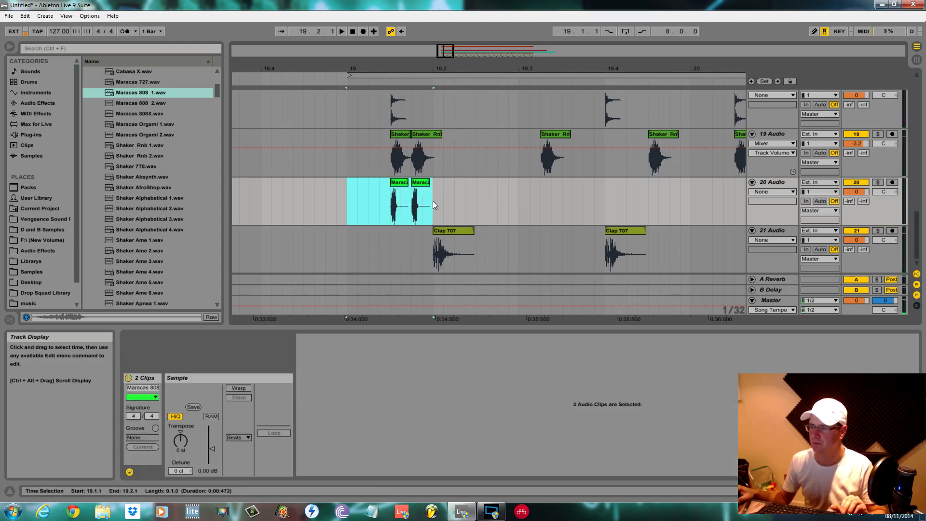
key(ctrl+d)
key(ctrl+d)
key(ctrl+d)
click(351, 209)
key(space)
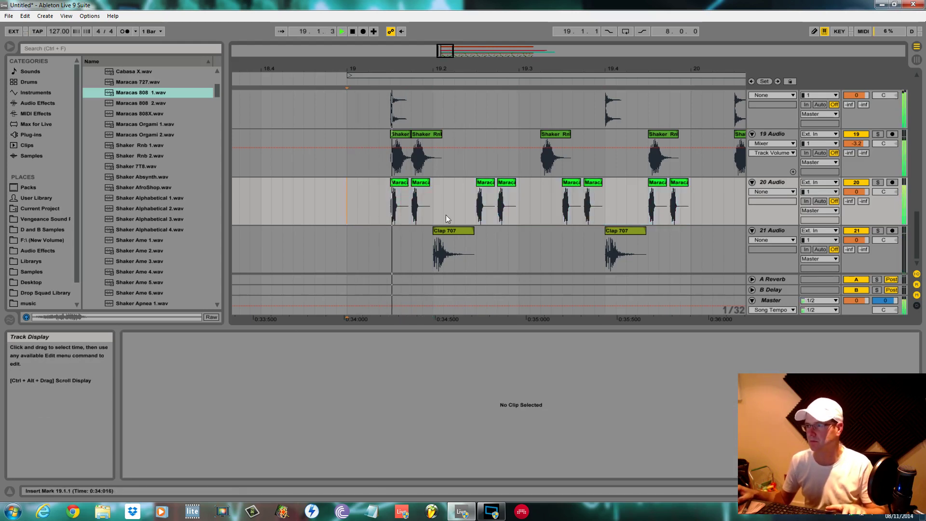
key(space)
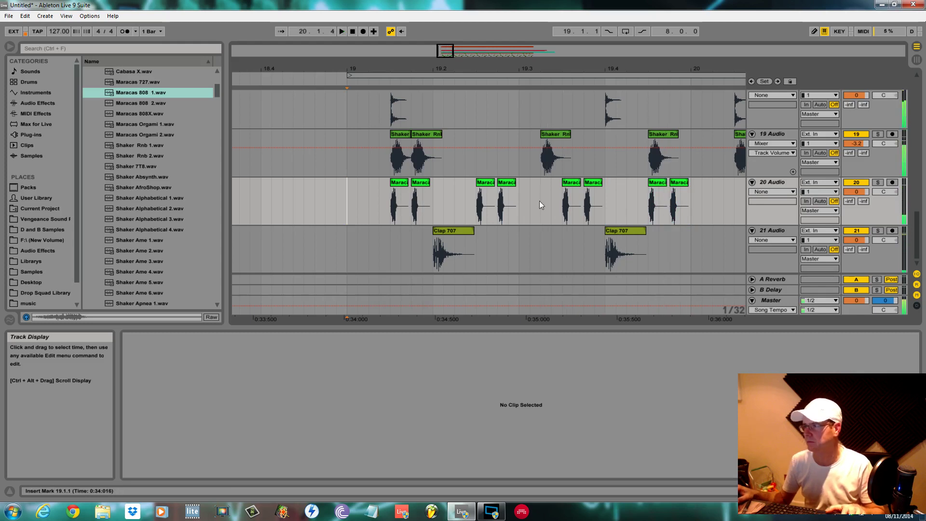
key(space)
click(393, 193)
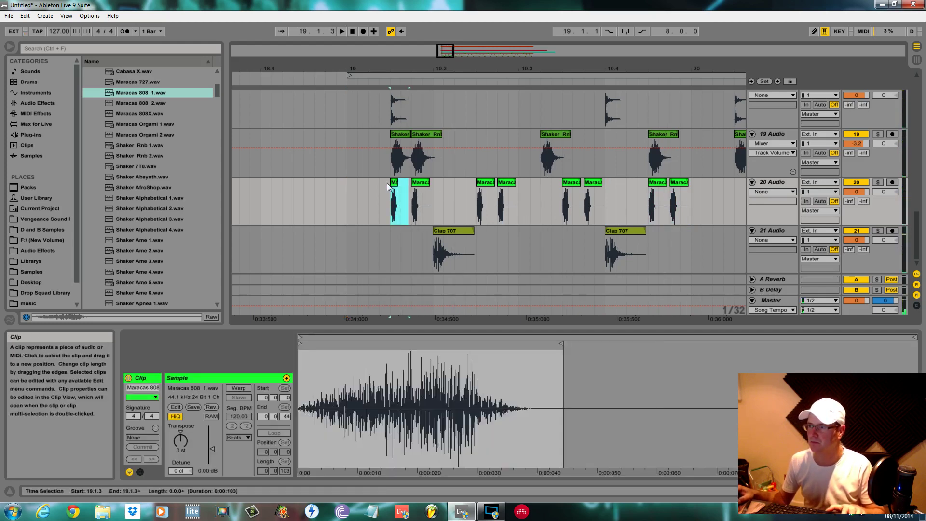
key(ctrl+z)
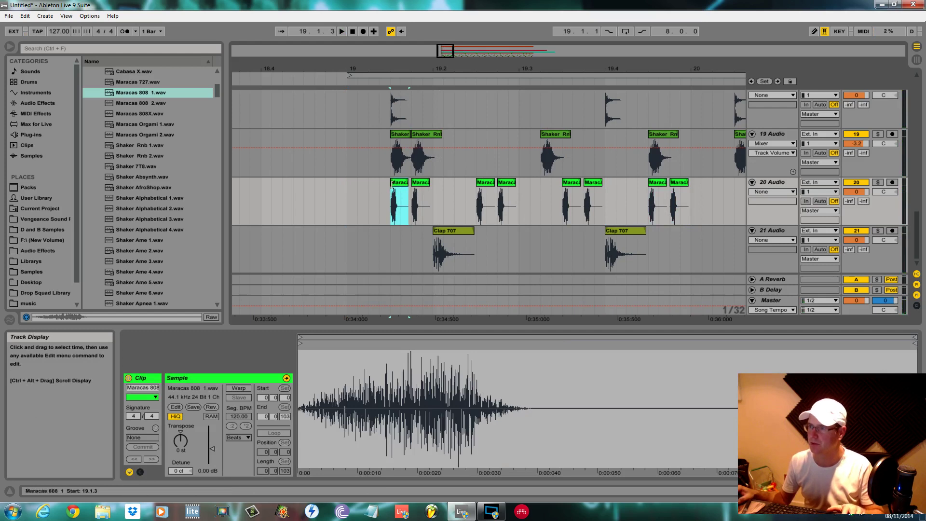
click(349, 199)
key(space)
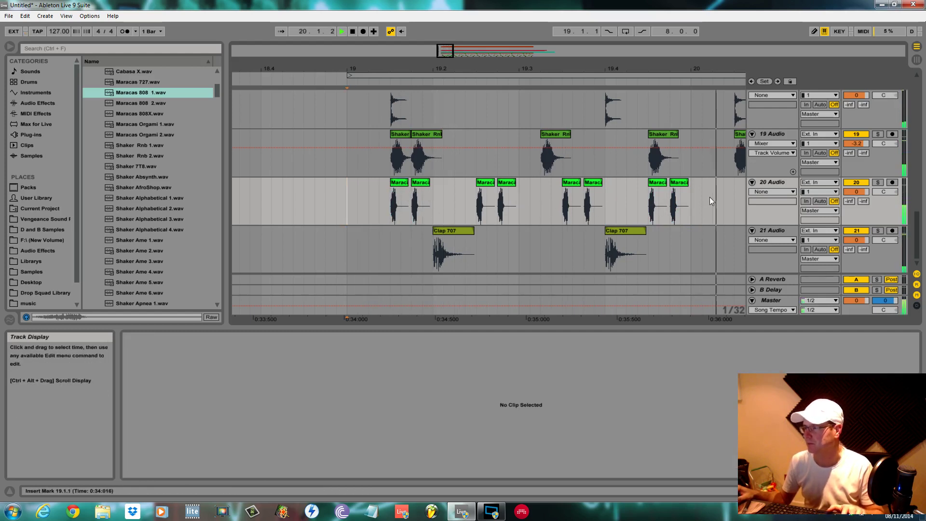
Shift the first pair of maracas clips on track 20 one thirty-second earlier and listen from bar 19.
click(400, 192)
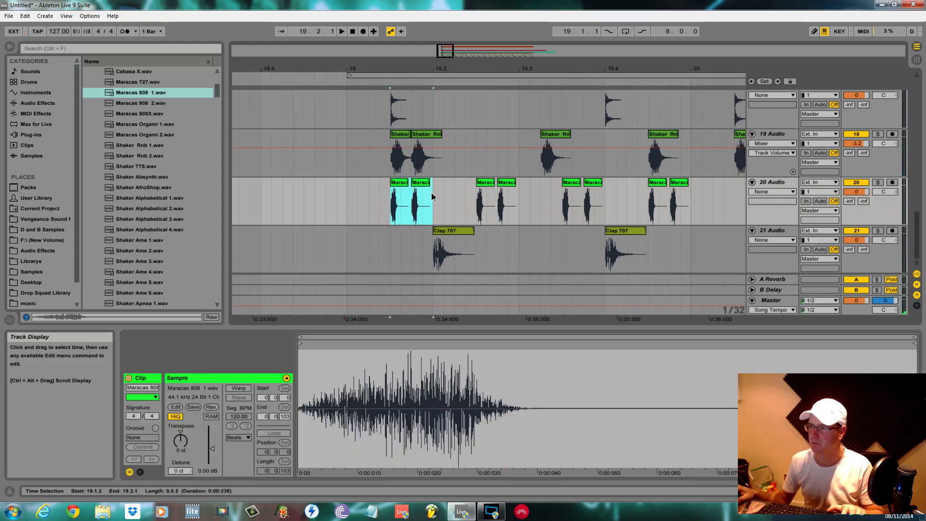
drag(419, 185, 408, 184)
click(355, 196)
key(space)
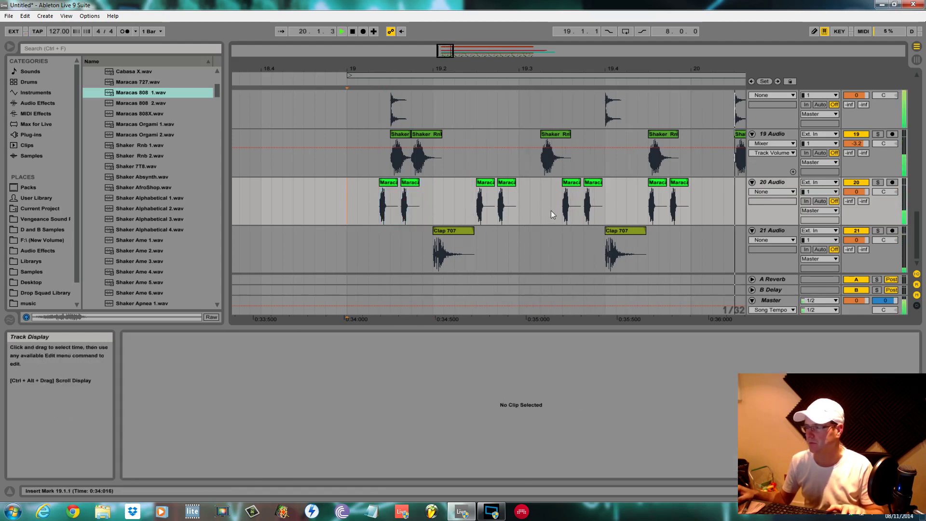
key(space)
key(space)
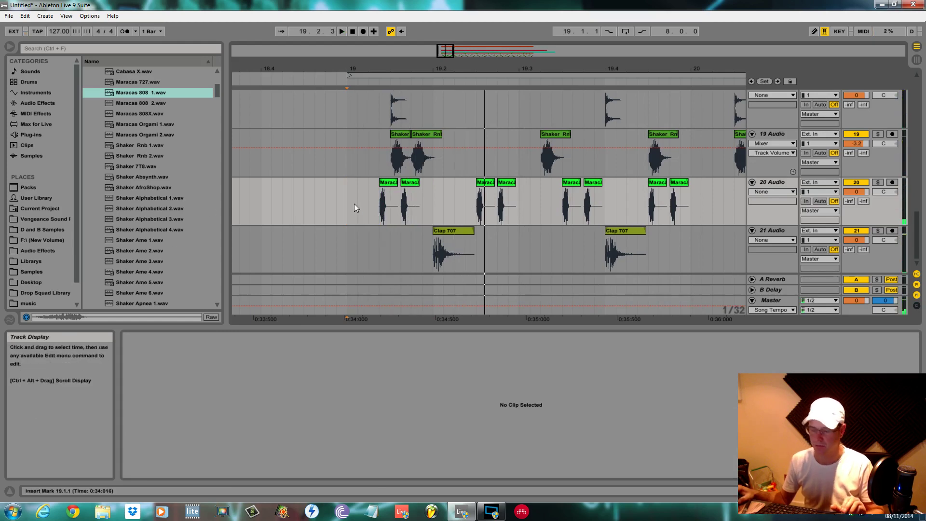
Delete all the maracas clips in bar 19 on track 20 and play the section without them.
drag(445, 65, 445, 47)
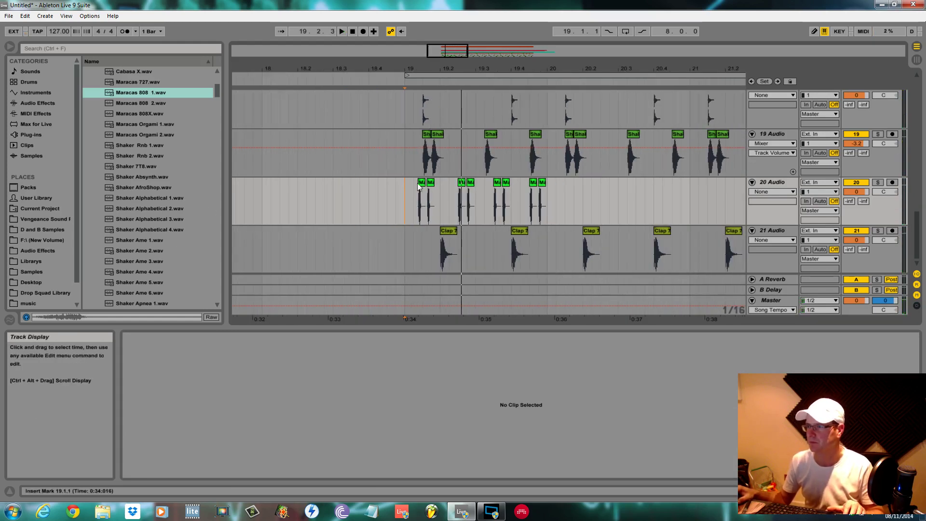
drag(418, 183, 548, 196)
key(Delete)
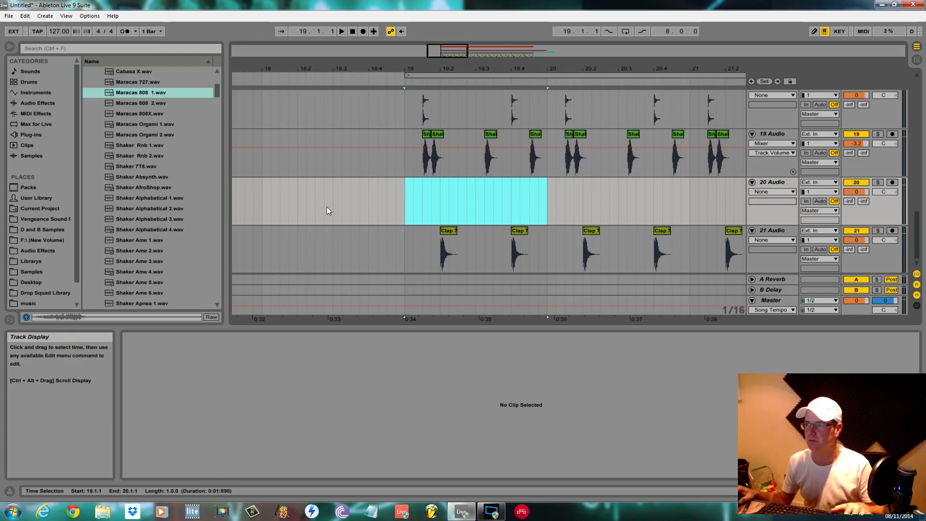
key(space)
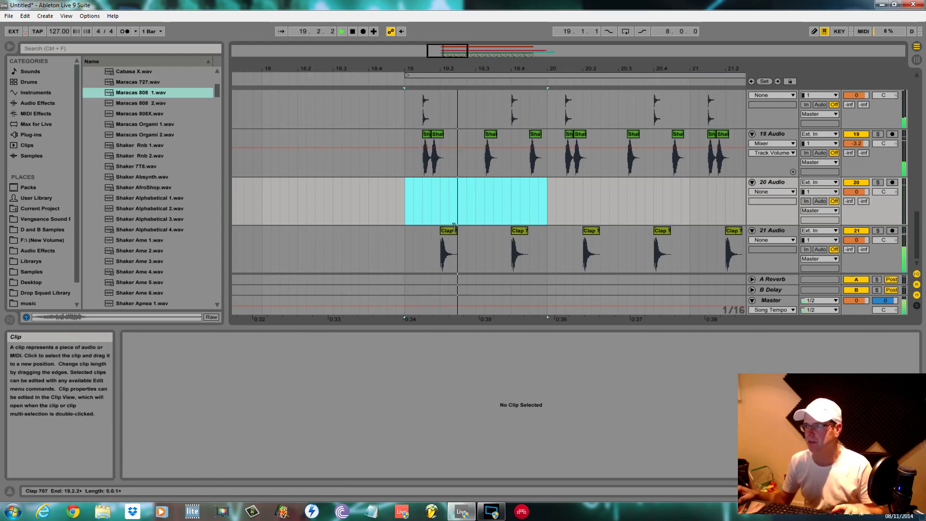
key(space)
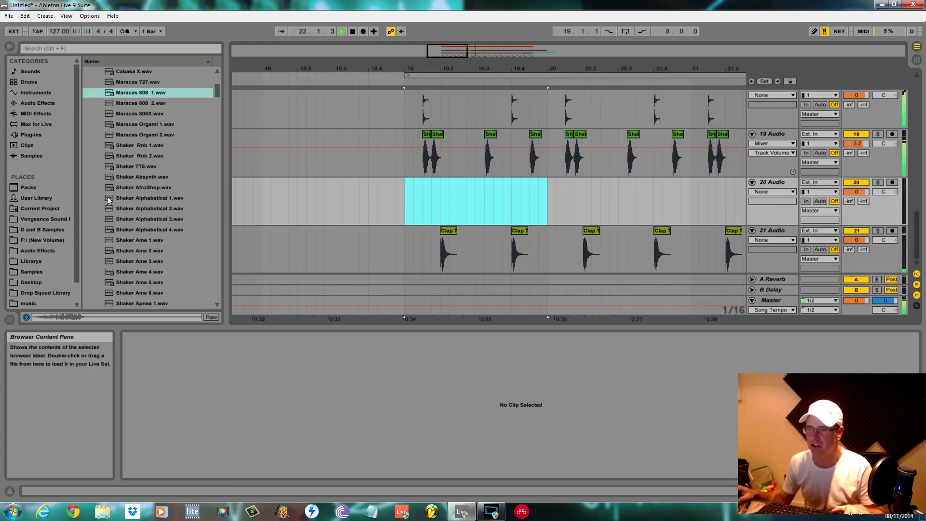
Audition the Shaker Ame 4, 5 and 6 samples in the Shaker folder.
click(138, 272)
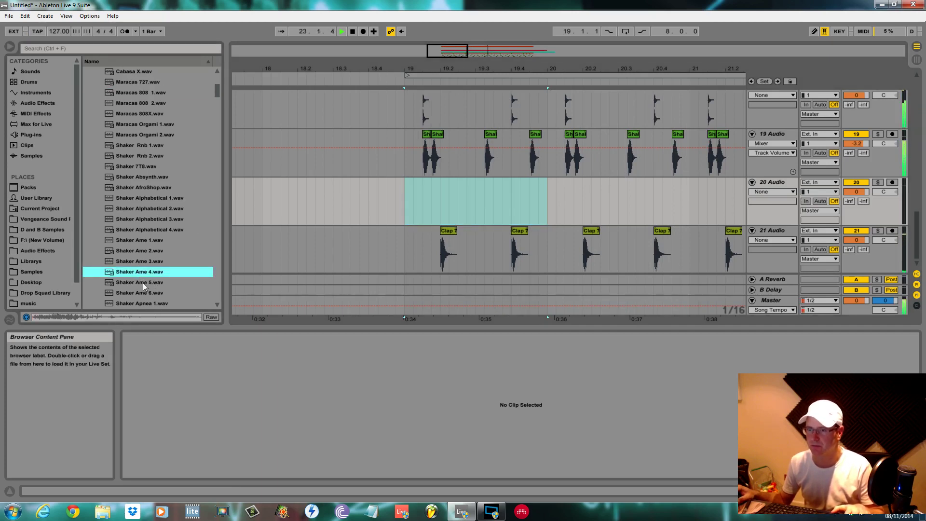
key(space)
click(143, 283)
scroll(152, 297, down, 1)
click(144, 285)
click(158, 275)
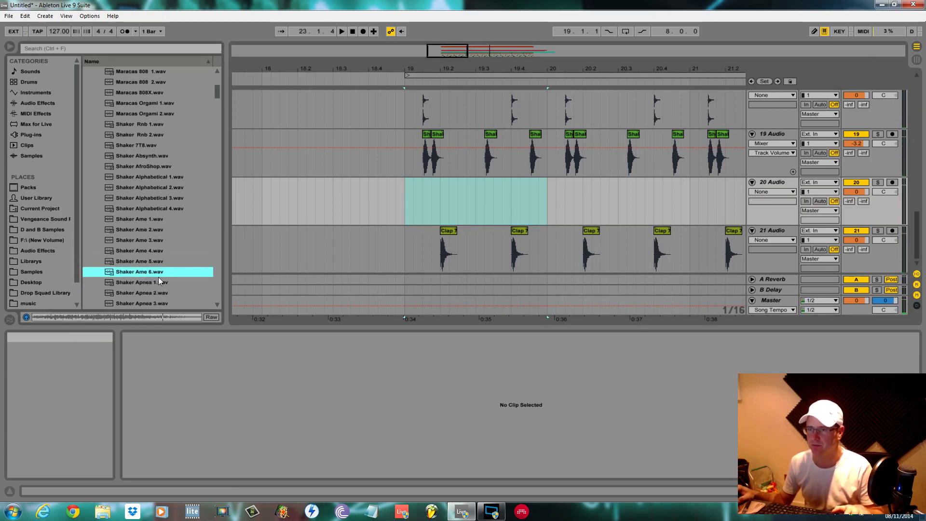
click(142, 287)
click(146, 265)
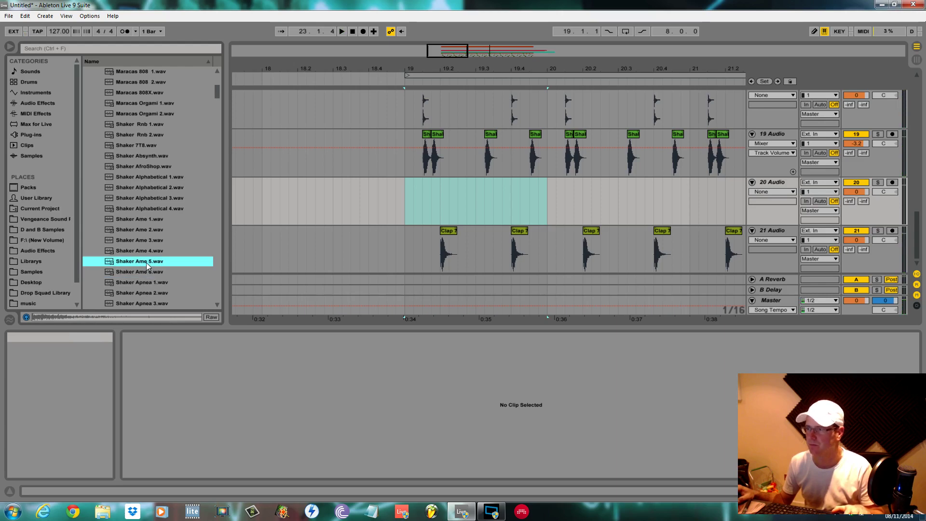
Place Shaker Ame 5.wav on track 20 at 19.1.3 and duplicate its one-beat pattern up to bar 27.
drag(146, 263, 424, 205)
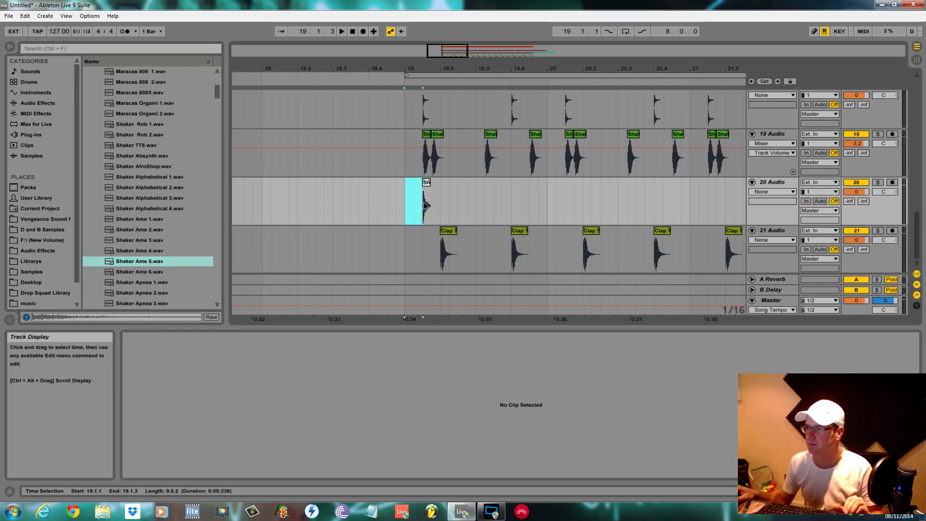
click(436, 206)
key(ctrl+d)
key(ctrl+d)
key(ctrl+d)
key(ctrl+d)
key(ctrl+d)
key(ctrl+d)
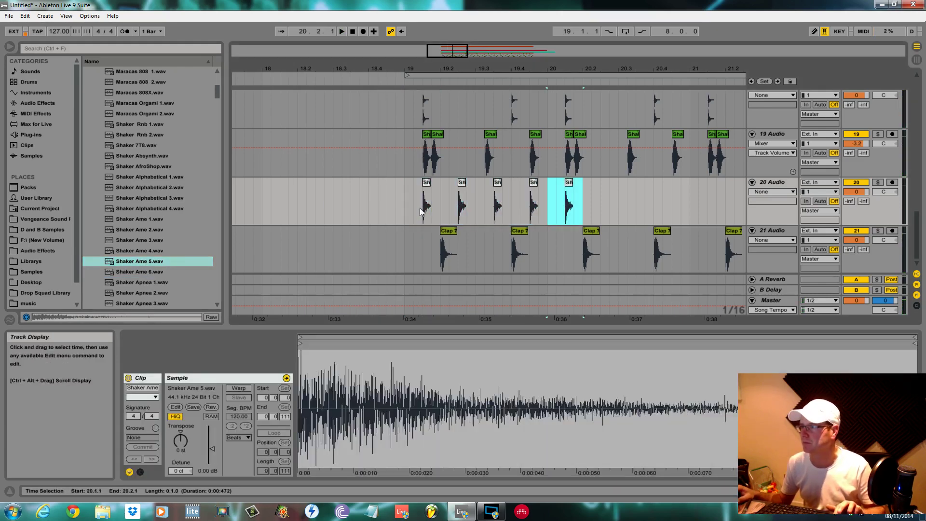
key(ctrl+d)
key(ctrl+d)
key(ctrl+d)
key(ctrl+d)
key(ctrl+d)
key(ctrl+d)
key(ctrl+d)
key(ctrl+d)
key(ctrl+d)
key(ctrl+d)
drag(605, 69, 503, 186)
key(ctrl+d)
key(ctrl+d)
key(ctrl+d)
key(ctrl+d)
key(ctrl+d)
key(ctrl+d)
key(ctrl+d)
key(ctrl+d)
key(ctrl+d)
key(ctrl+d)
key(ctrl+d)
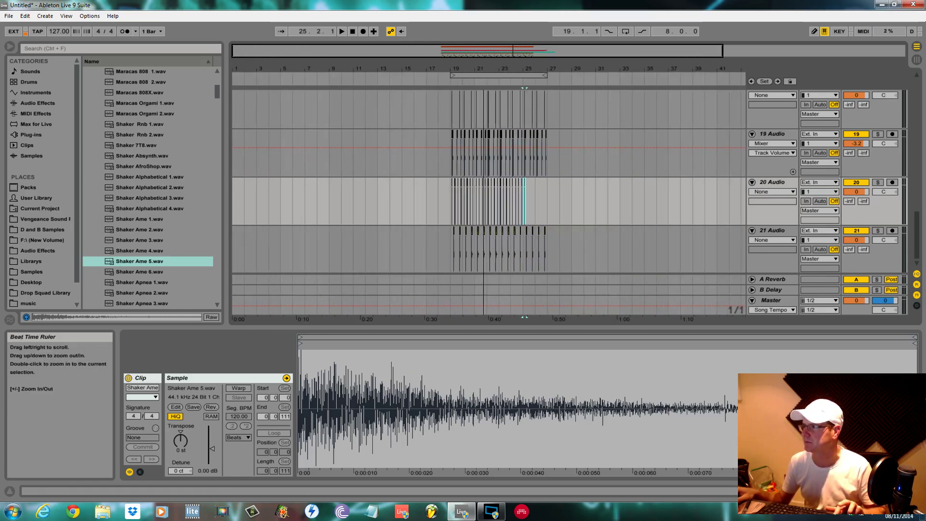
key(ctrl+d)
key(ctrl+d)
key(ctrl+d)
key(ctrl+d)
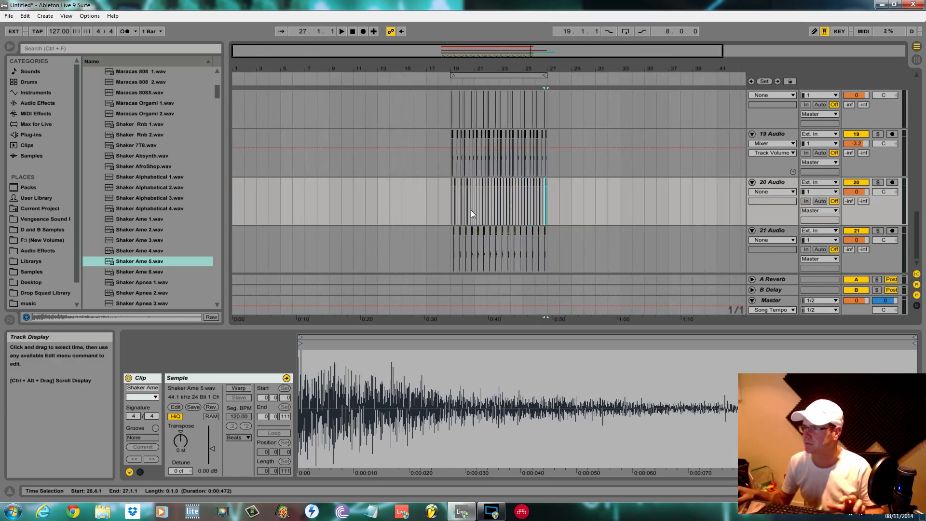
Play the eight-bar section and pan track 19 to 15L and track 20 to 14R.
drag(451, 207, 546, 213)
key(space)
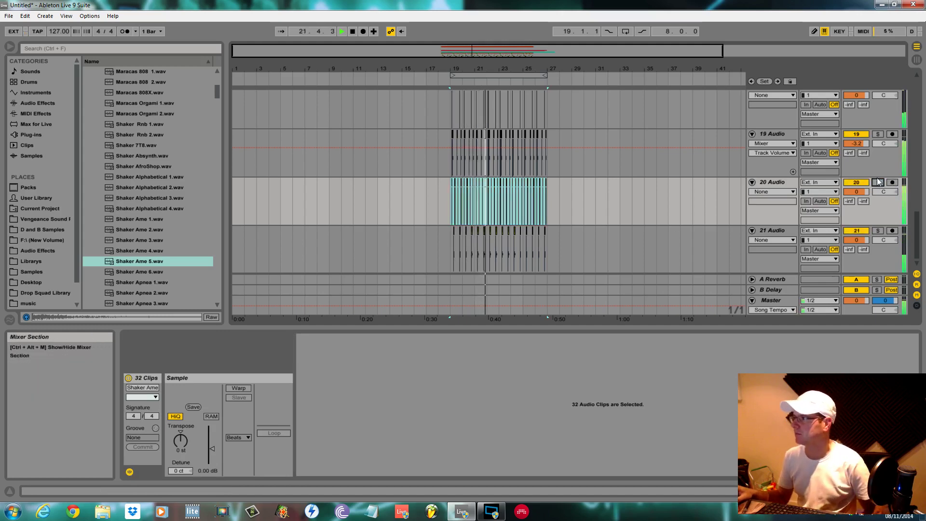
drag(590, 69, 591, 97)
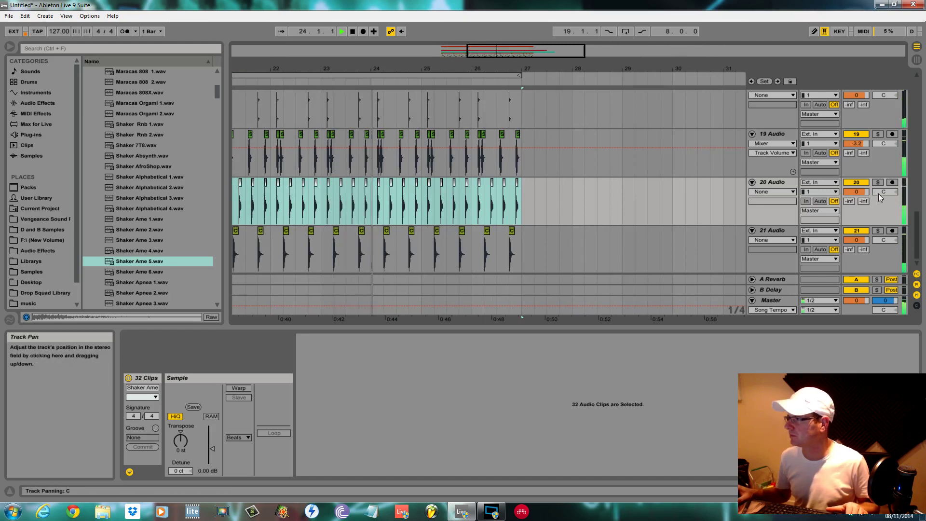
drag(878, 193, 878, 189)
drag(880, 143, 880, 151)
drag(883, 191, 880, 192)
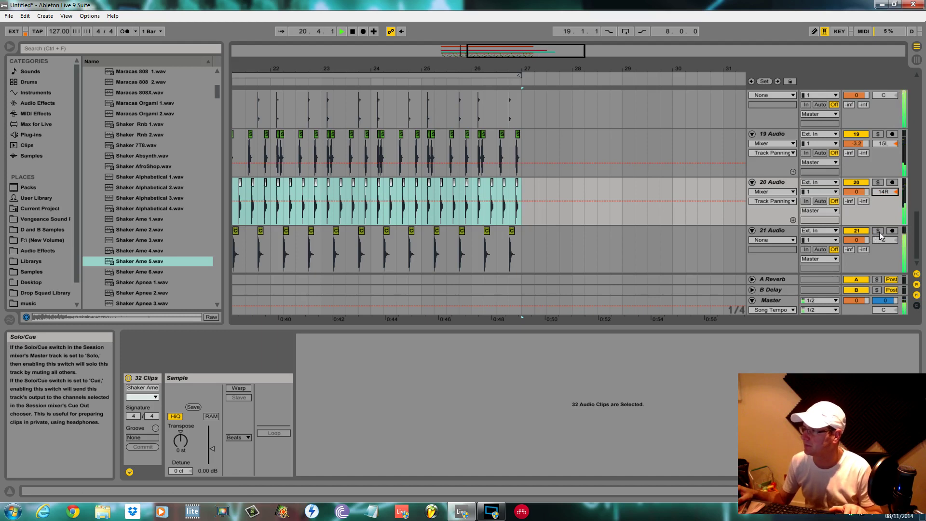
Raise the clap track's volume to 0.7, and pan track 18 to 39R and track 17 to 39L.
click(853, 240)
drag(854, 240, 855, 237)
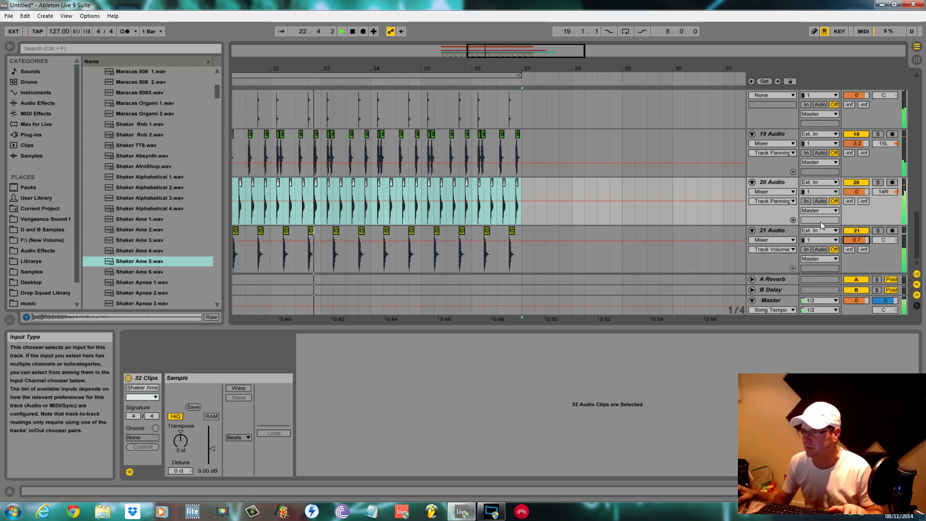
scroll(827, 202, up, 1)
scroll(826, 201, up, 2)
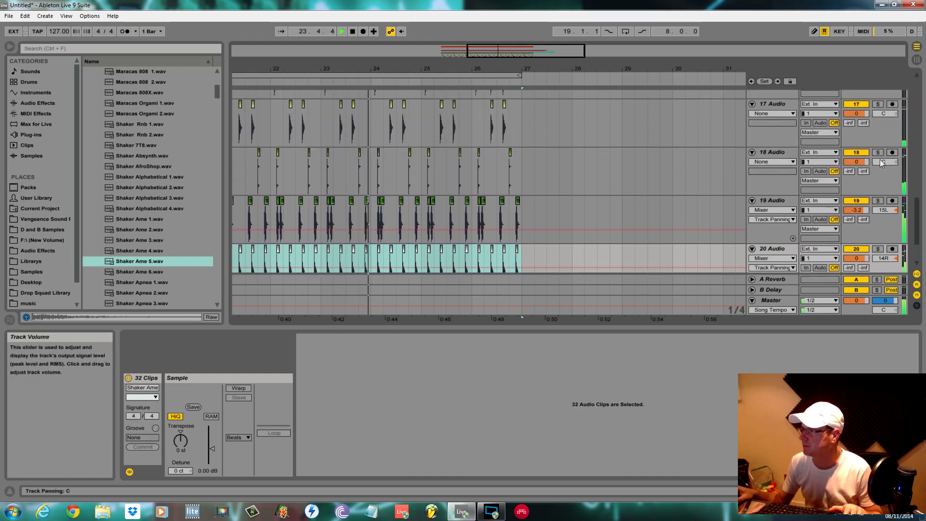
drag(881, 161, 880, 144)
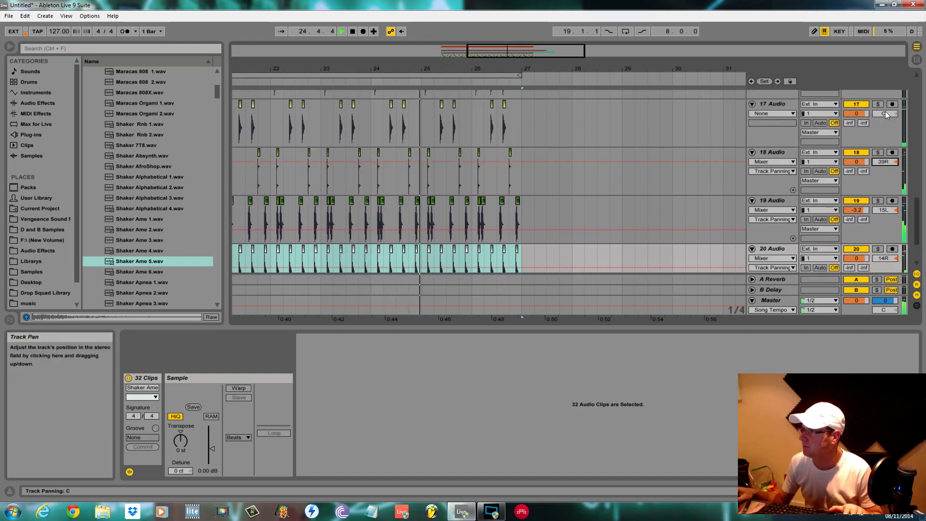
drag(884, 111, 885, 127)
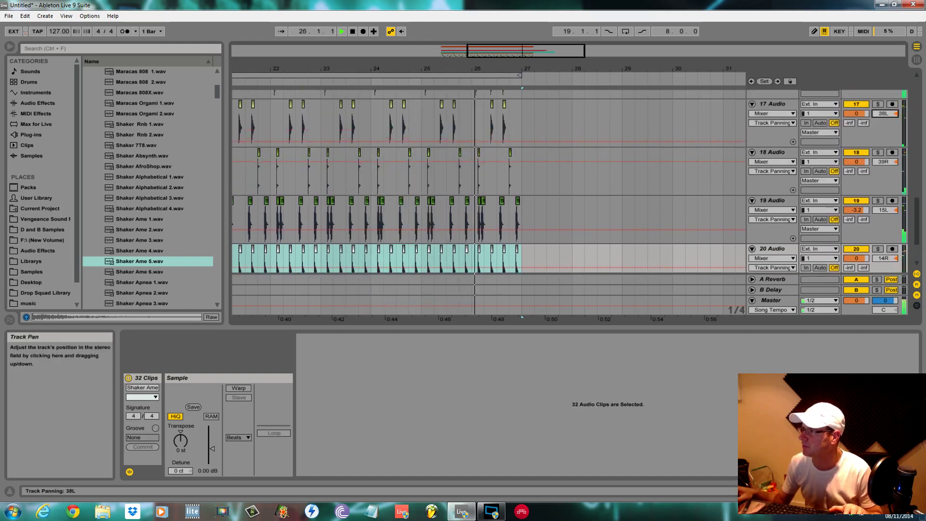
Delete the two clips between 26.2.3 and 27.1.1 on track 16 and play that passage.
scroll(832, 164, up, 1)
scroll(833, 164, up, 3)
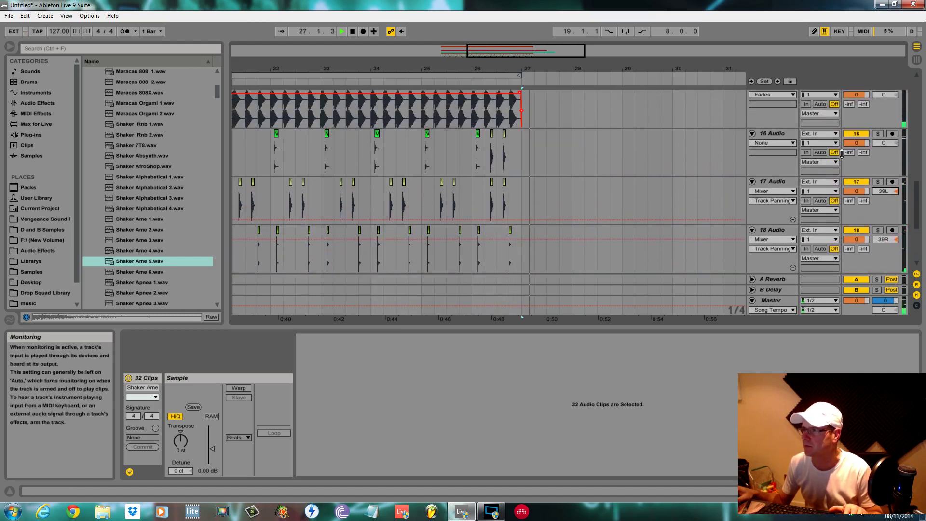
key(space)
drag(520, 157, 493, 159)
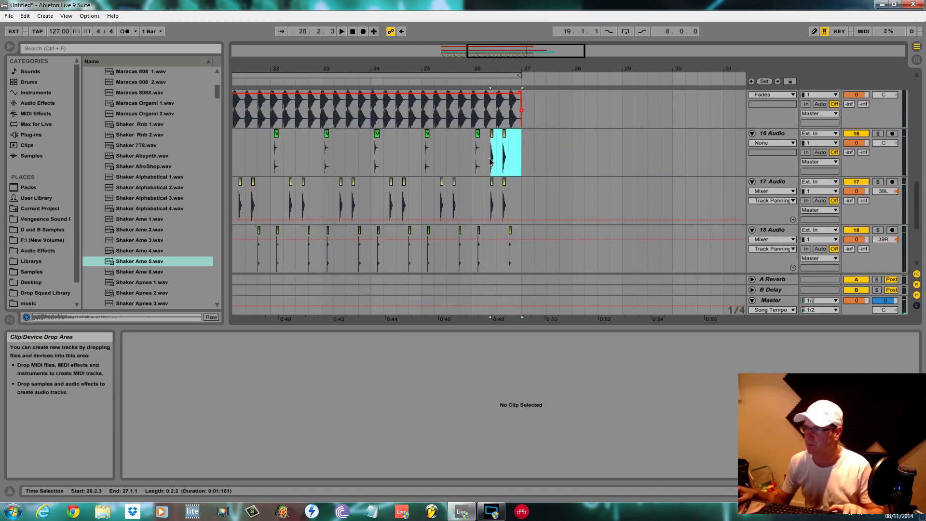
key(Delete)
key(space)
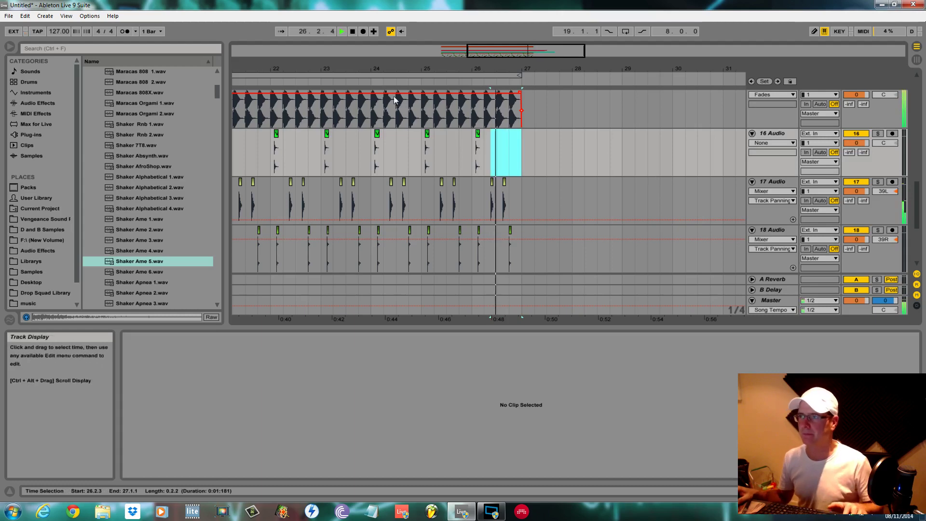
drag(376, 71, 581, 70)
key(space)
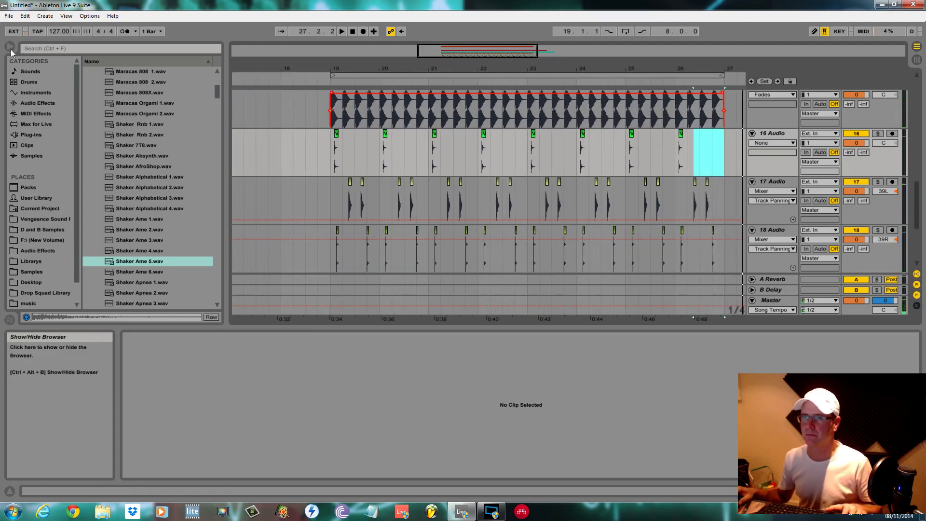
Hide the browser and play the drum section from 19.1.1, reviewing the percussion tracks down to the clap.
click(10, 48)
key(space)
click(115, 148)
key(space)
scroll(289, 185, down, 3)
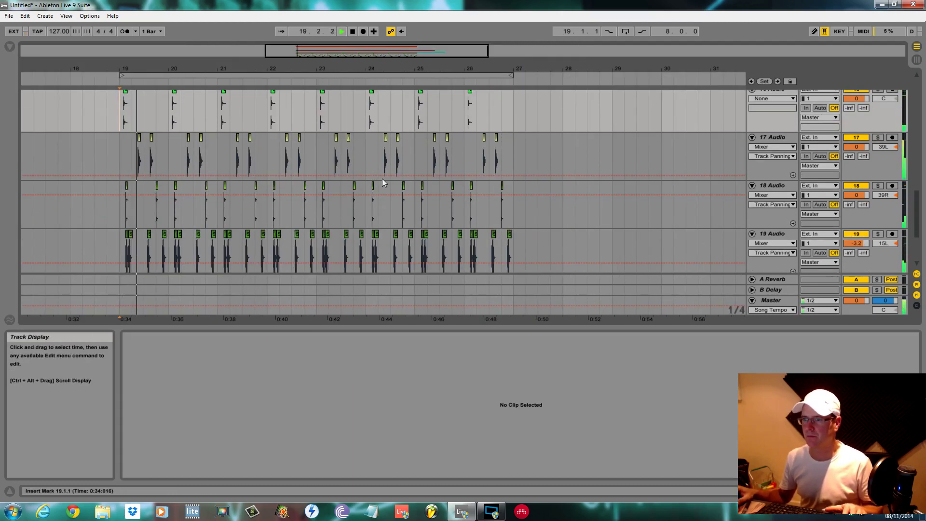
drag(308, 72, 308, 50)
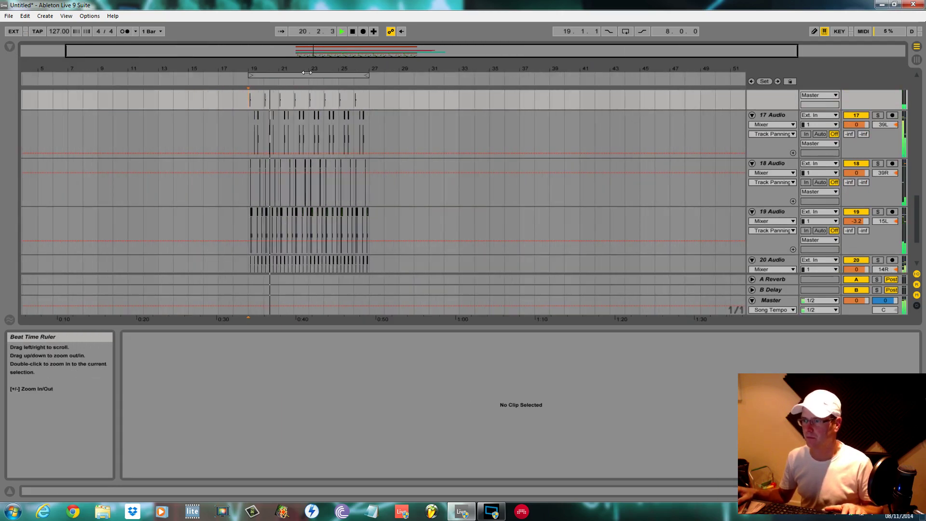
scroll(357, 224, down, 3)
drag(369, 235, 343, 237)
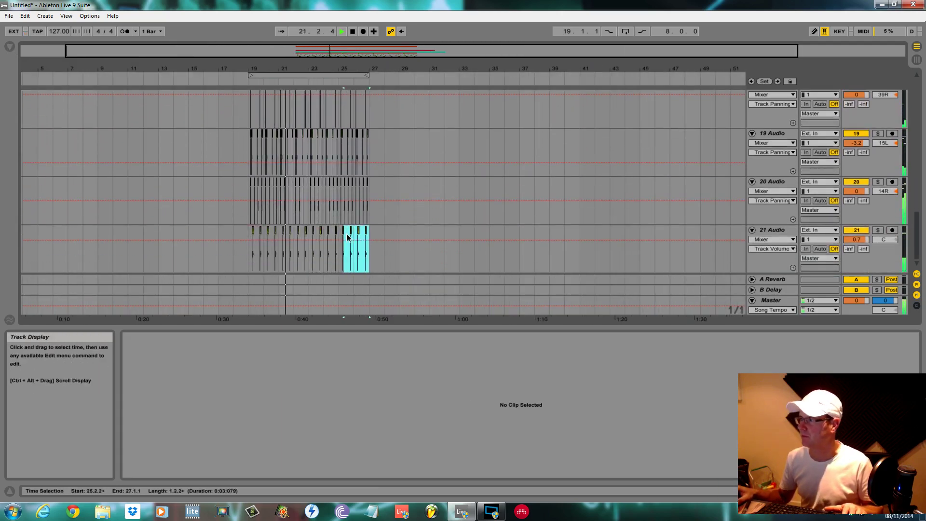
scroll(364, 228, up, 5)
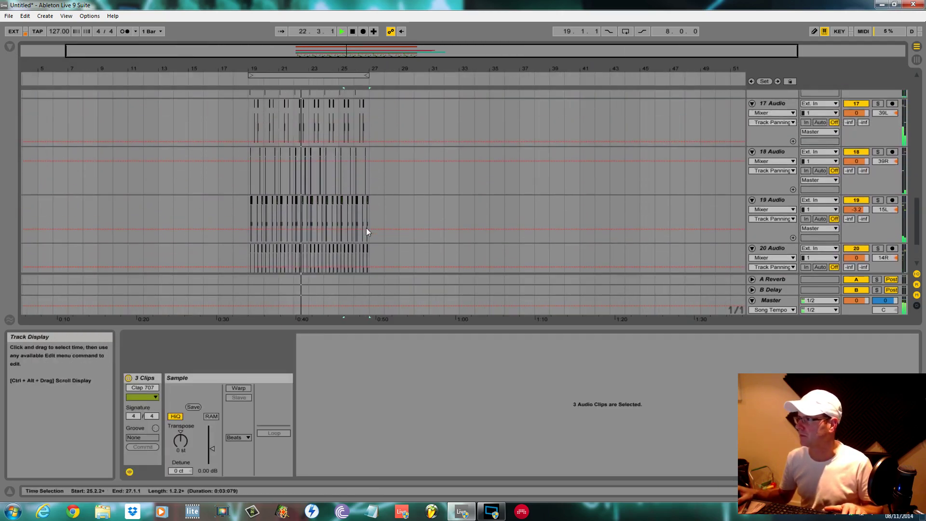
scroll(366, 233, up, 2)
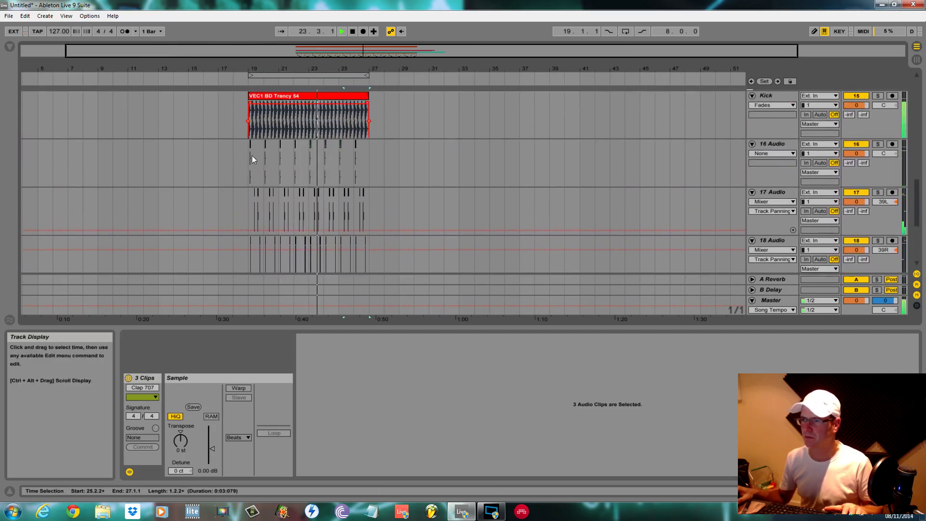
Loop bars 19 to 27 and consolidate the percussion clips on tracks 16 to 21 into one eight-bar clip per track.
drag(252, 155, 375, 300)
key(ctrl+l)
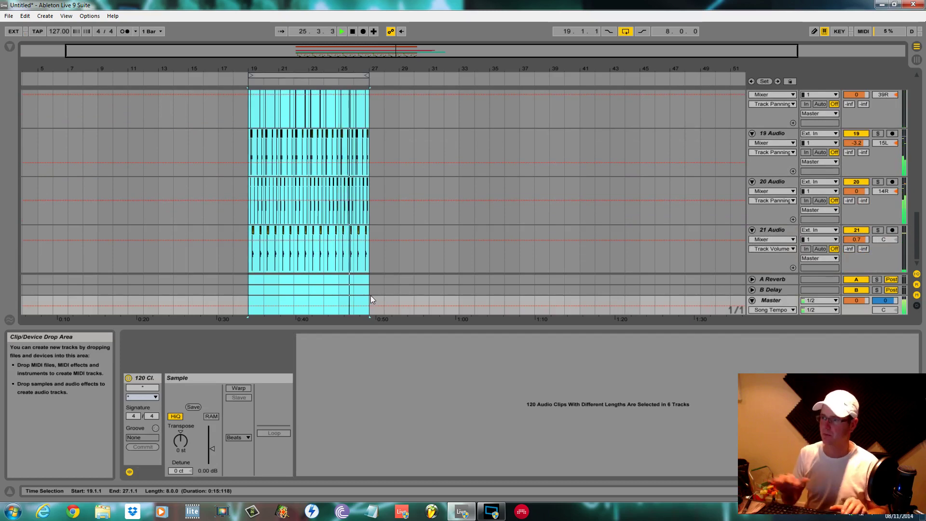
key(space)
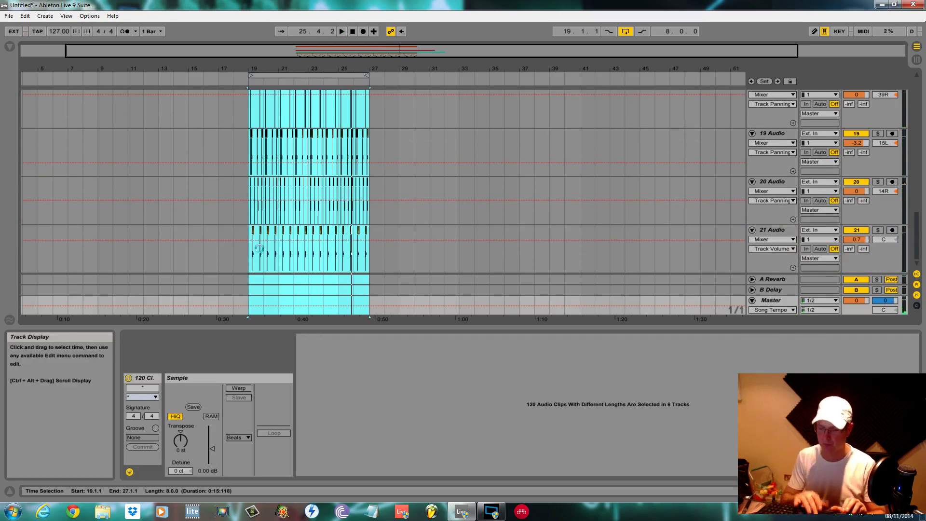
key(ctrl+j)
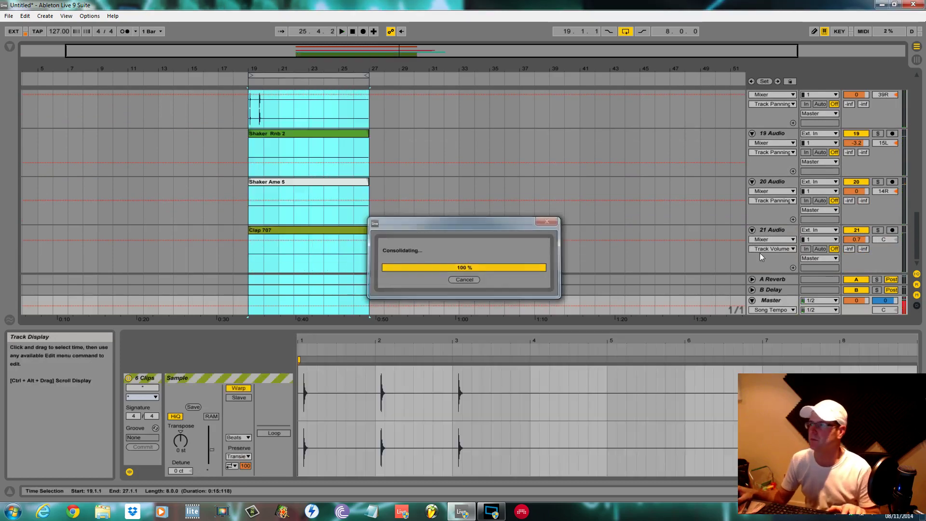
Rename track 21 as Clap and colour both the track and its Clap 707 clip yellow.
scroll(796, 260, up, 2)
scroll(791, 270, down, 2)
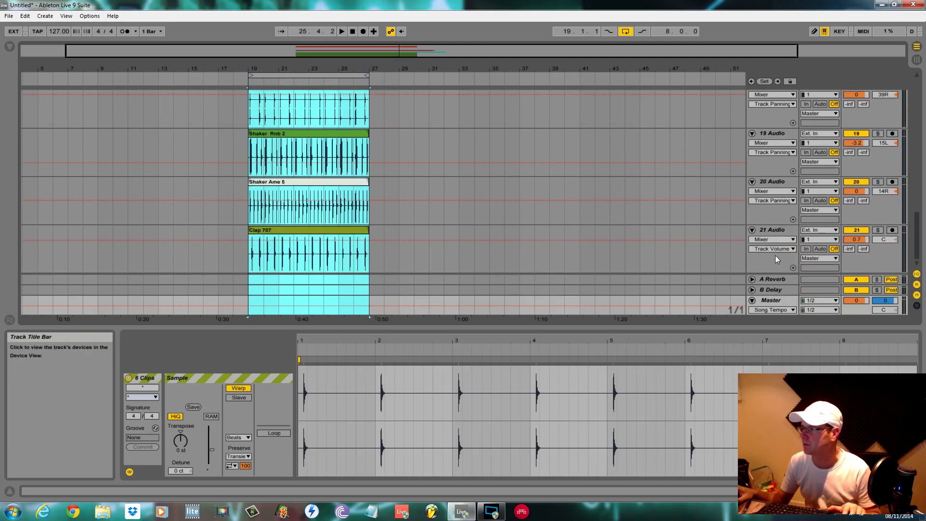
right_click(775, 229)
click(811, 387)
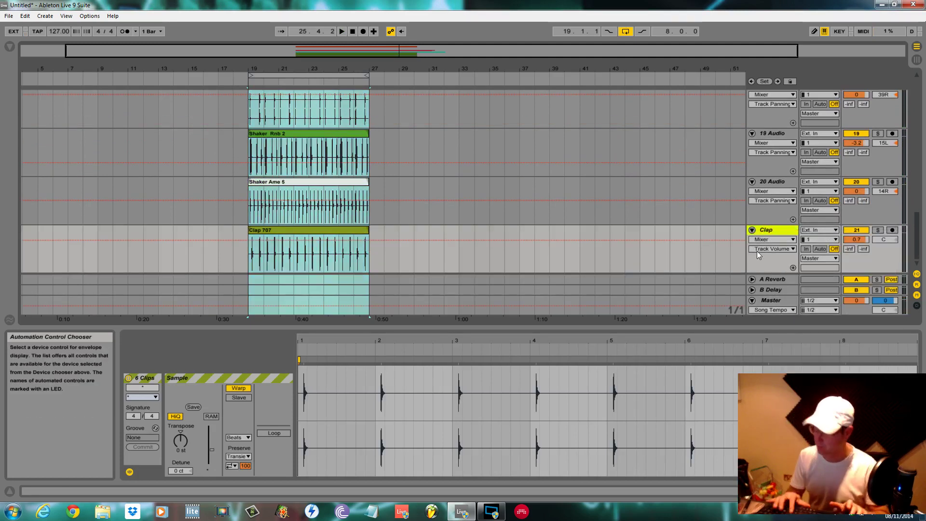
right_click(367, 229)
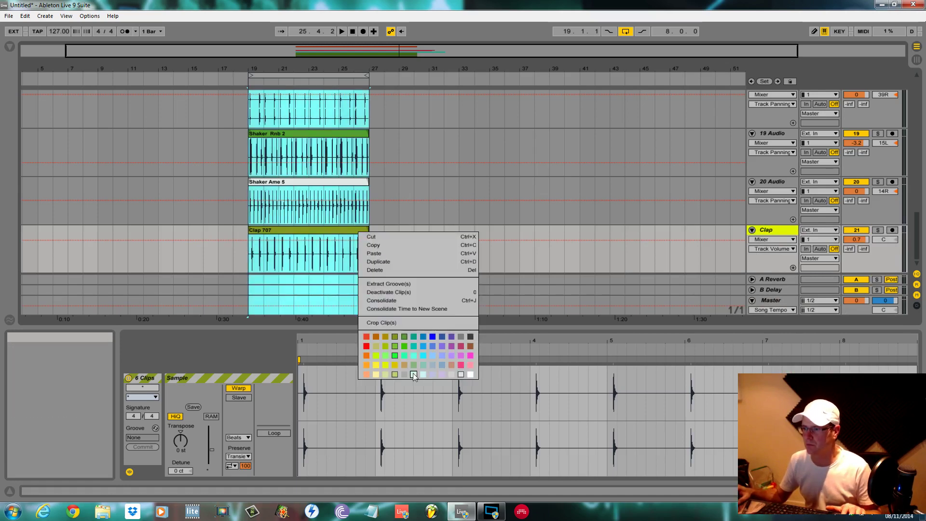
click(403, 386)
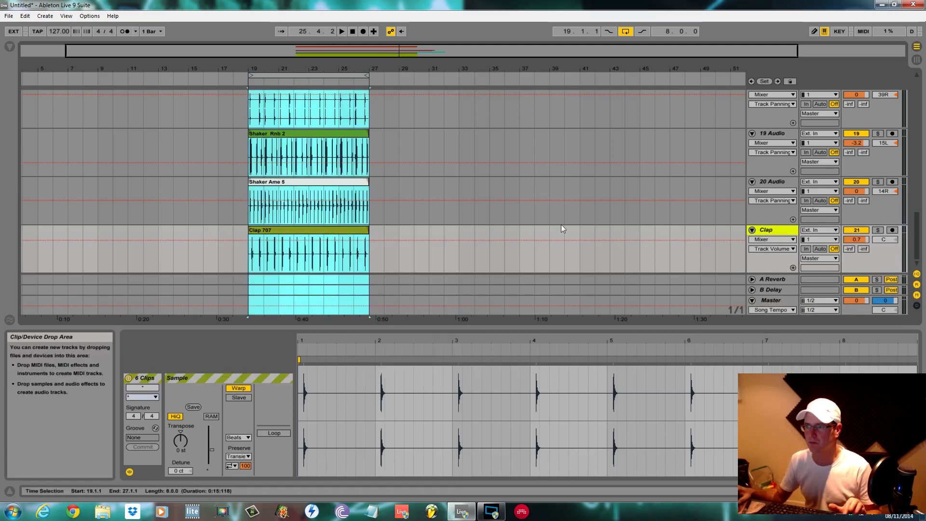
click(535, 221)
right_click(355, 232)
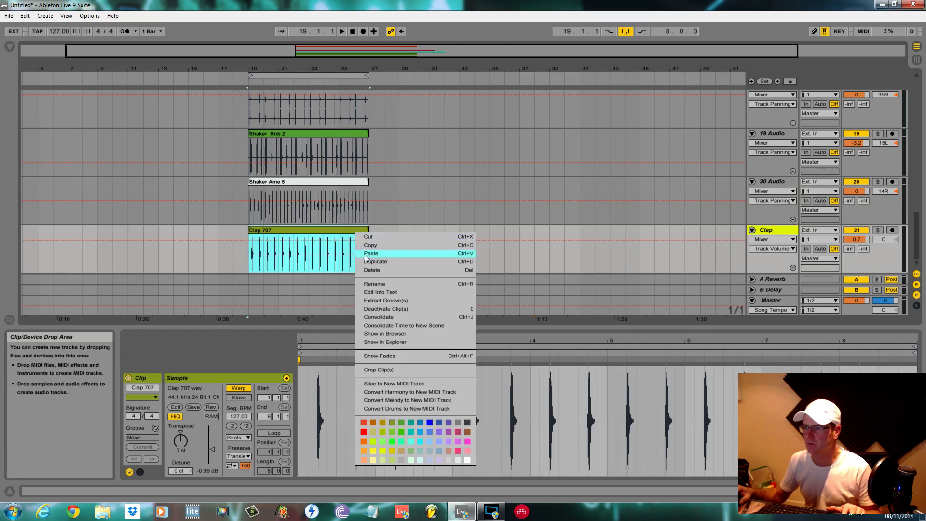
click(384, 438)
Move the Clap track up so it sits directly below the Kick track.
drag(782, 230, 791, 199)
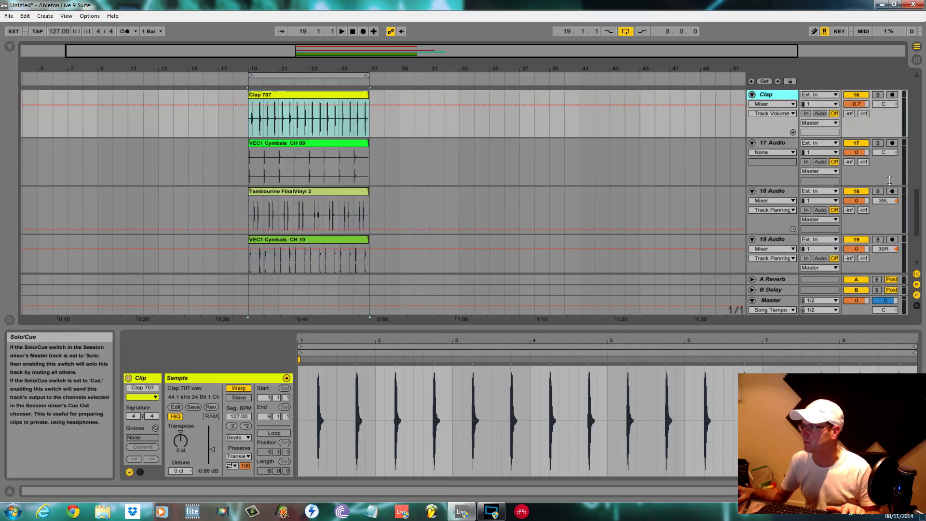
scroll(850, 162, up, 2)
scroll(701, 177, up, 1)
Solo and play track 17 with the VEC1 Cymbals CH 09 clip and rename it Hi hat.
click(878, 220)
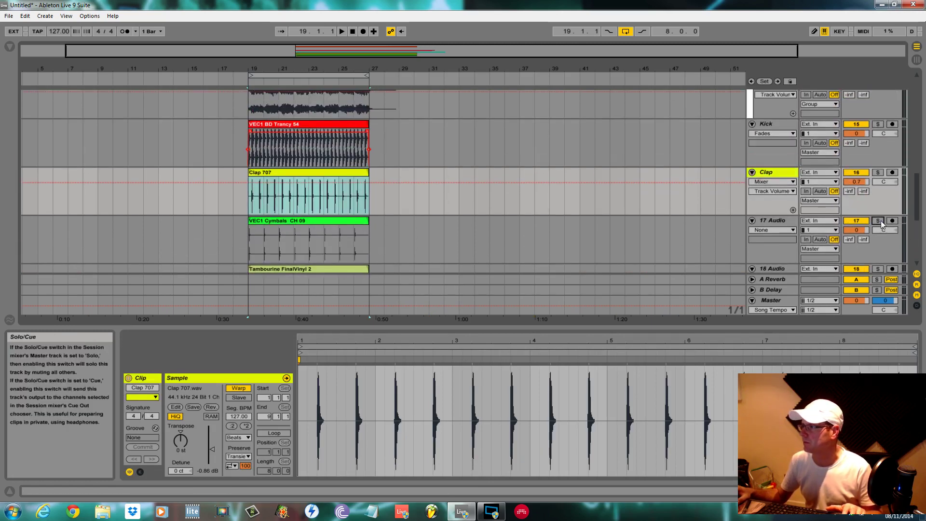
key(space)
click(783, 222)
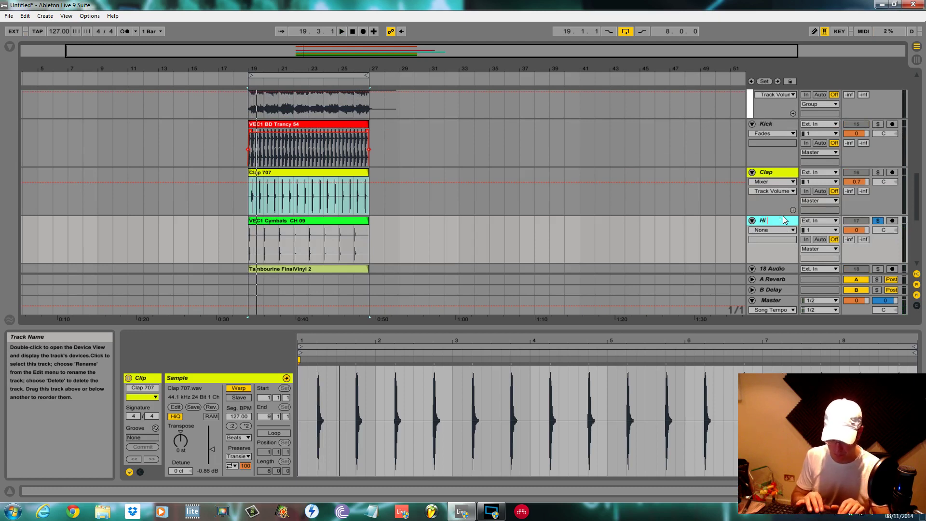
scroll(615, 259, down, 2)
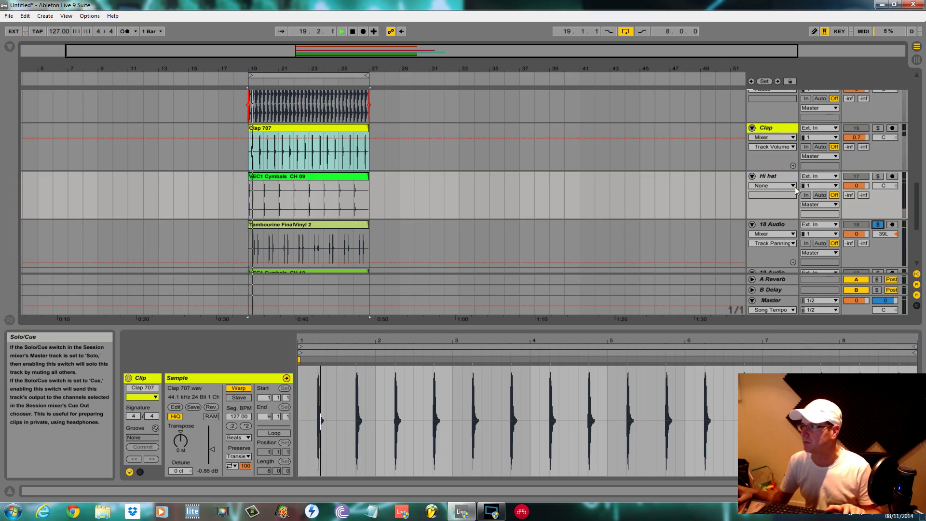
Colour the Hi hat track and its VEC1 Cymbals CH 09 clip the same green.
right_click(782, 176)
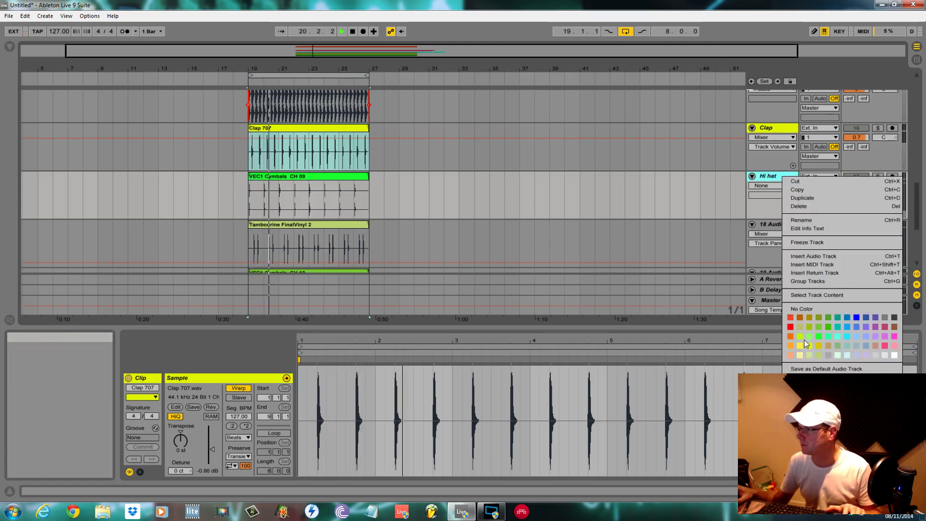
click(800, 336)
right_click(776, 176)
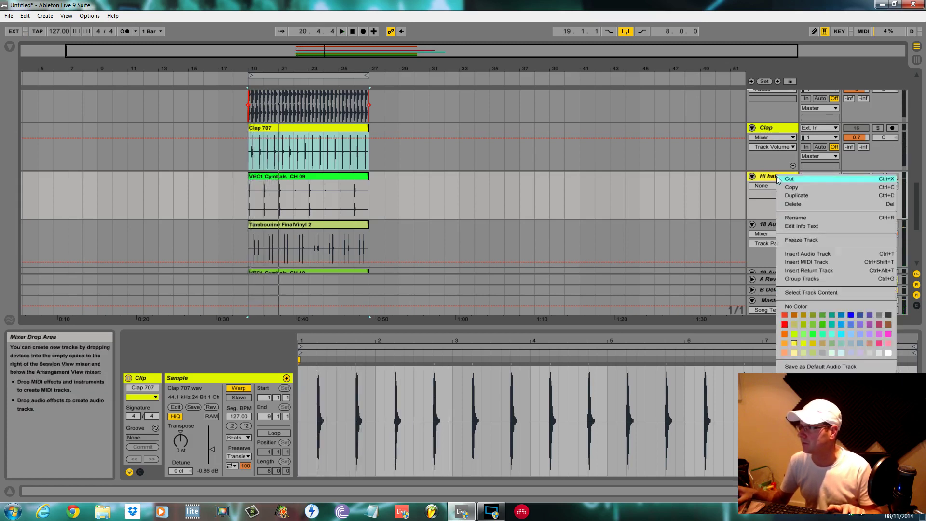
click(821, 324)
right_click(350, 178)
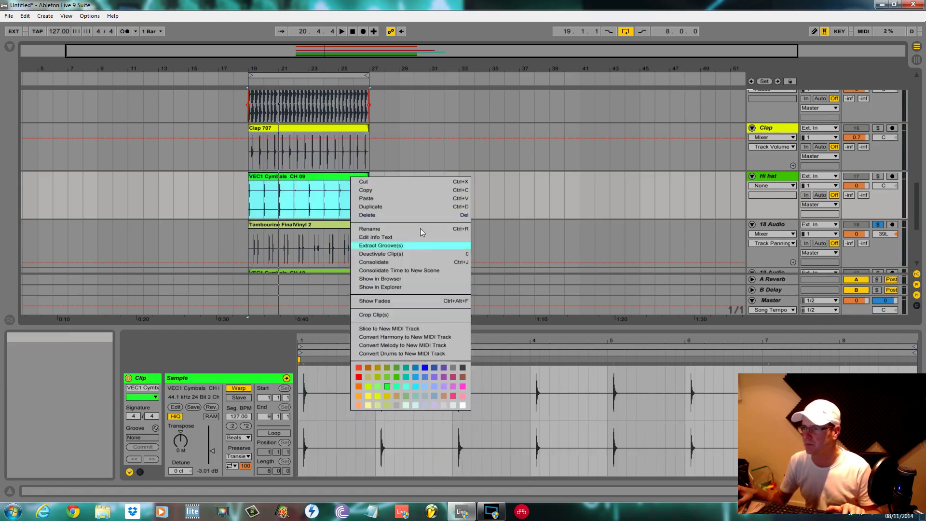
click(401, 372)
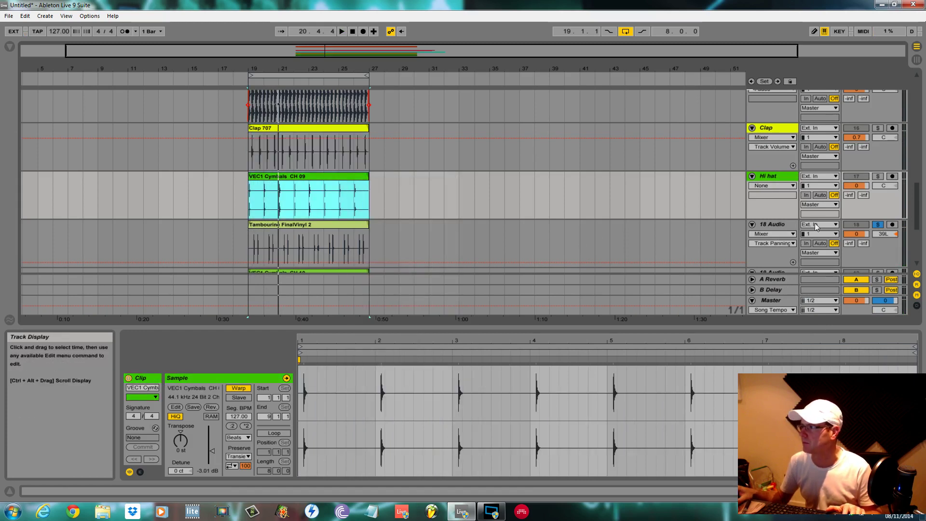
Play the soloed tambourine on track 18 and rename that track tamb.
click(255, 238)
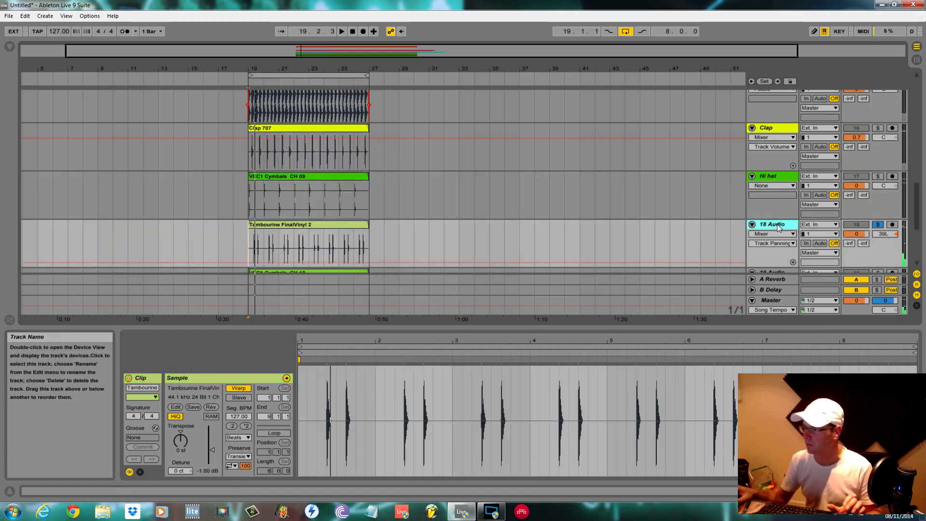
key(ctrl+t)
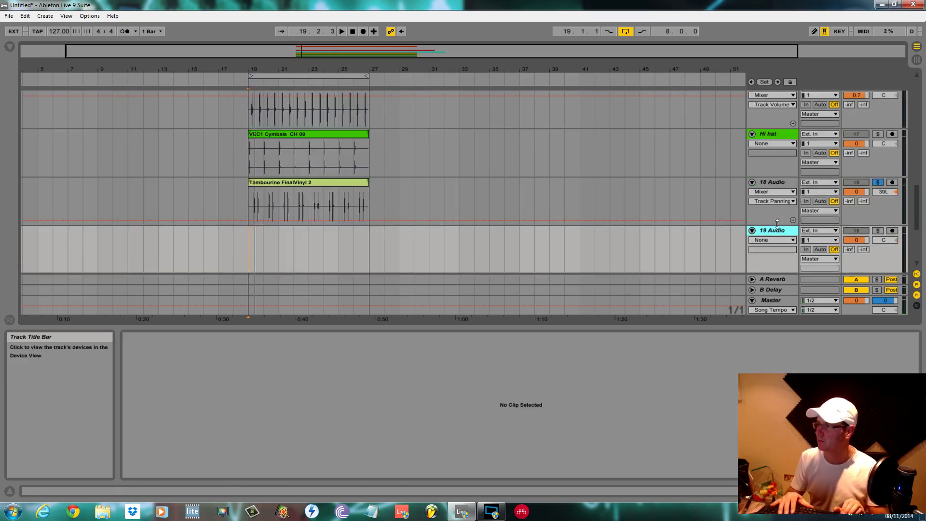
key(ctrl+z)
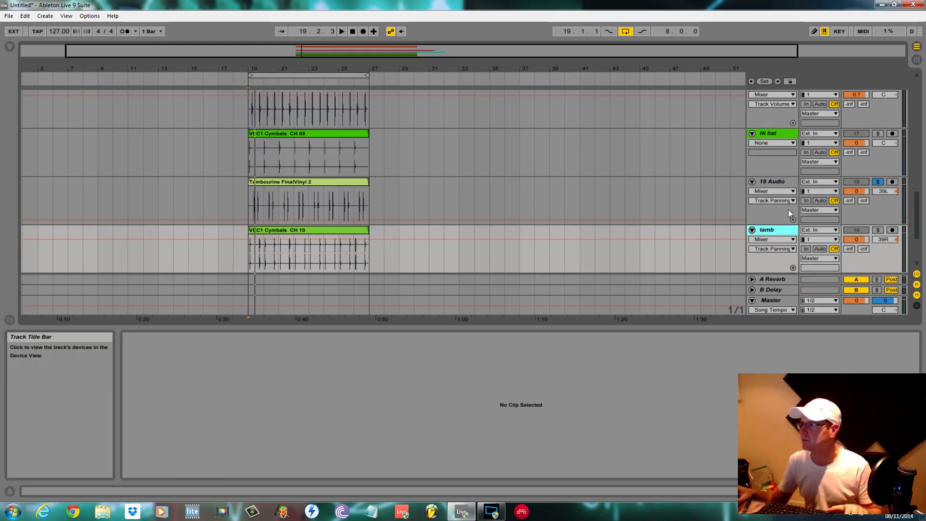
click(783, 186)
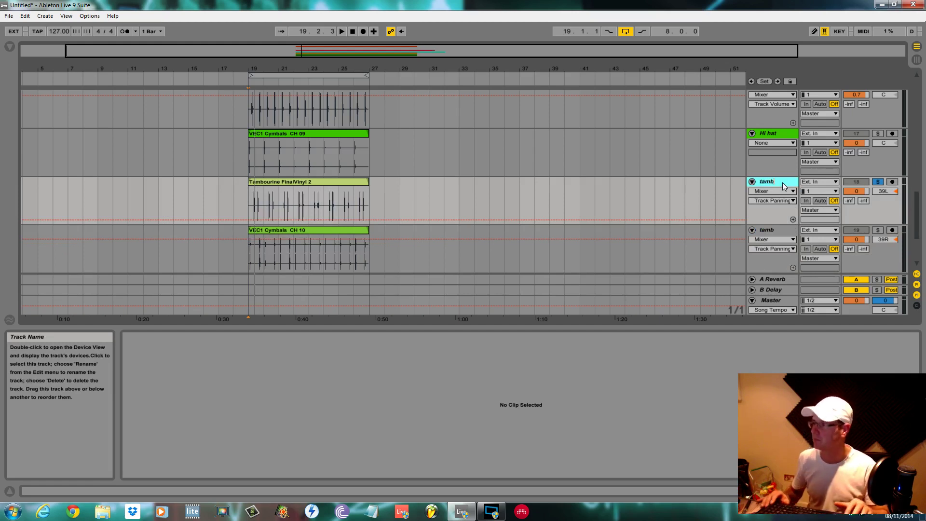
Colour the tamb track and its Tambourine FinalVinyl 2 clip the same light green.
right_click(781, 181)
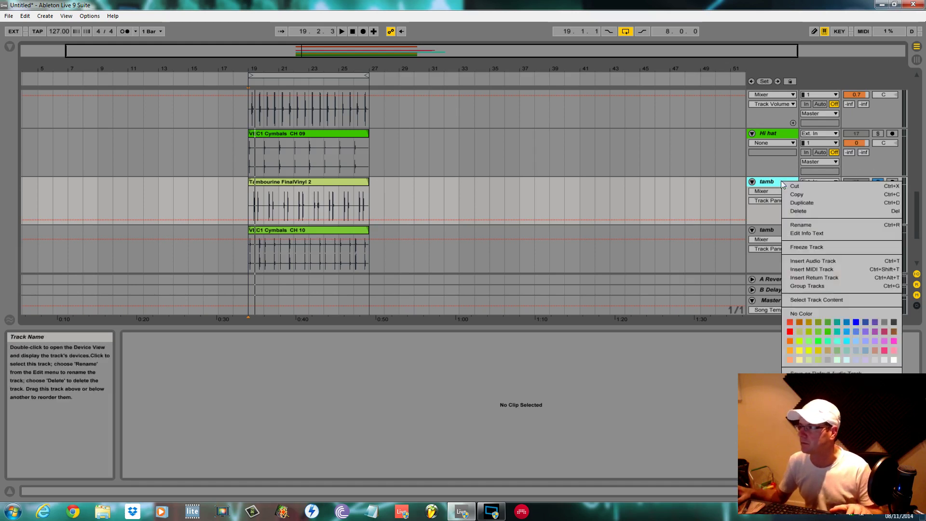
click(819, 332)
right_click(366, 186)
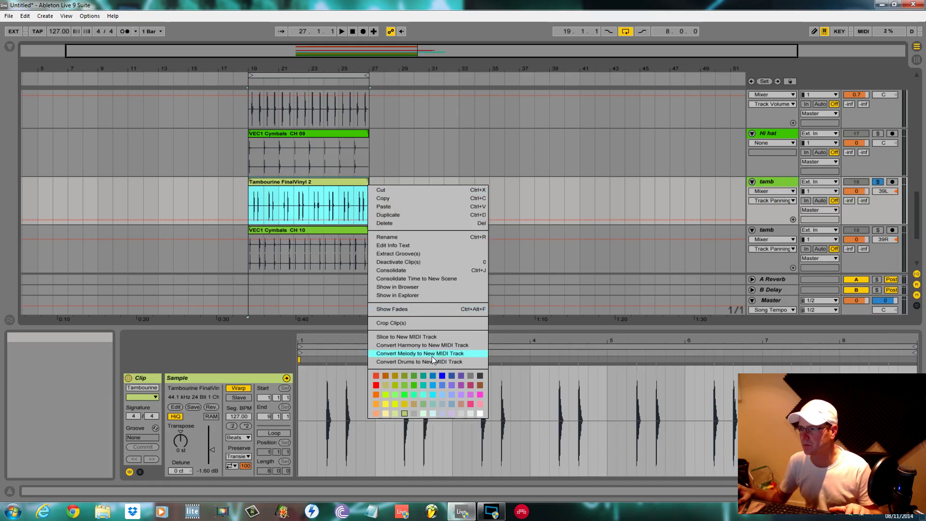
click(406, 382)
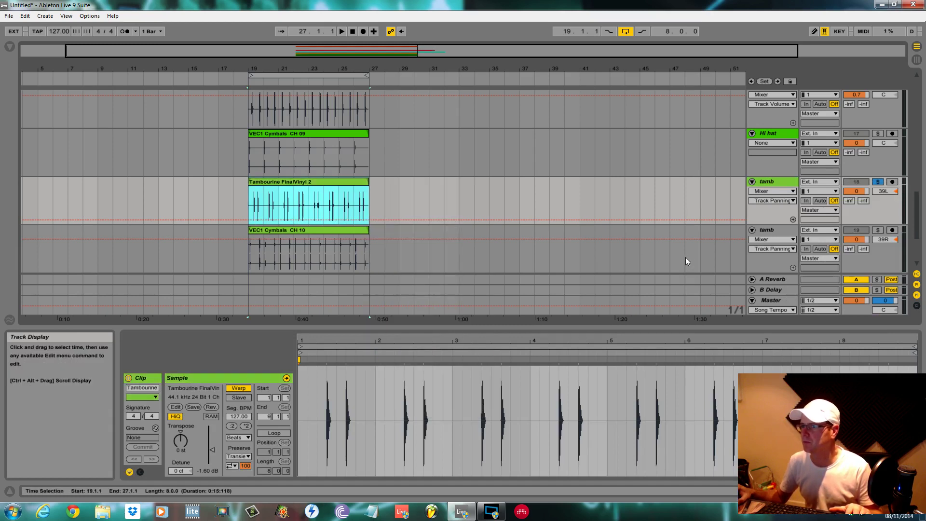
Solo and play track 19 with the VEC1 Cymbals CH 10 clip and compare it with the soloed Hi hat track.
click(245, 253)
click(877, 230)
key(space)
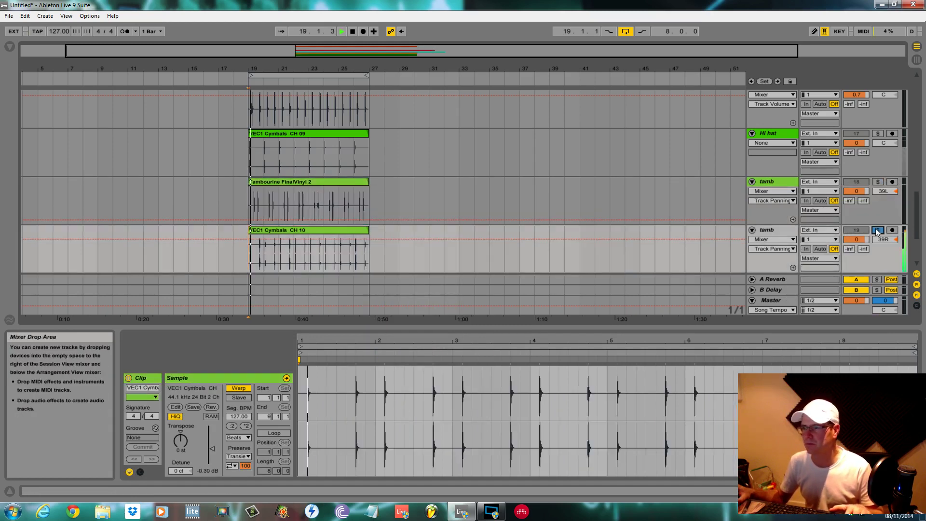
click(243, 158)
click(877, 134)
key(space)
key(space)
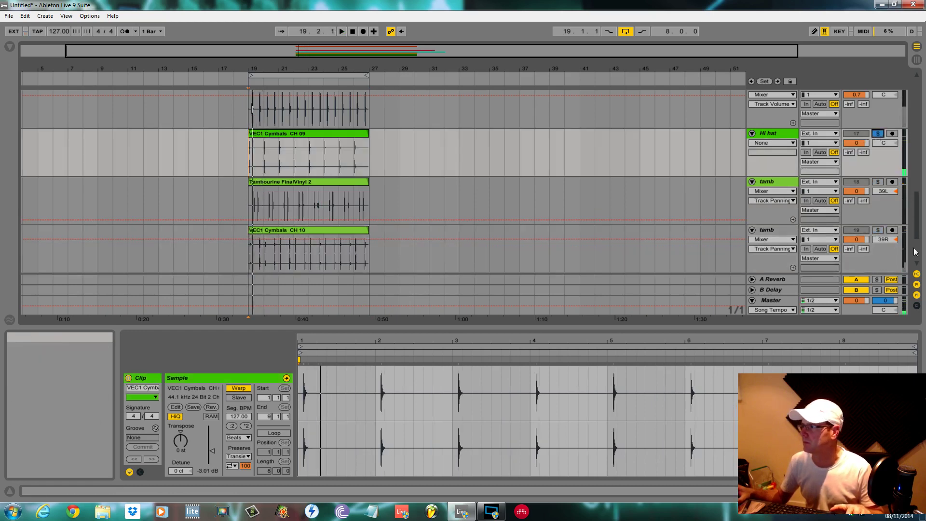
Rename track 19, which holds the VEC1 Cymbals CH 10 clip, as lower hat.
click(770, 231)
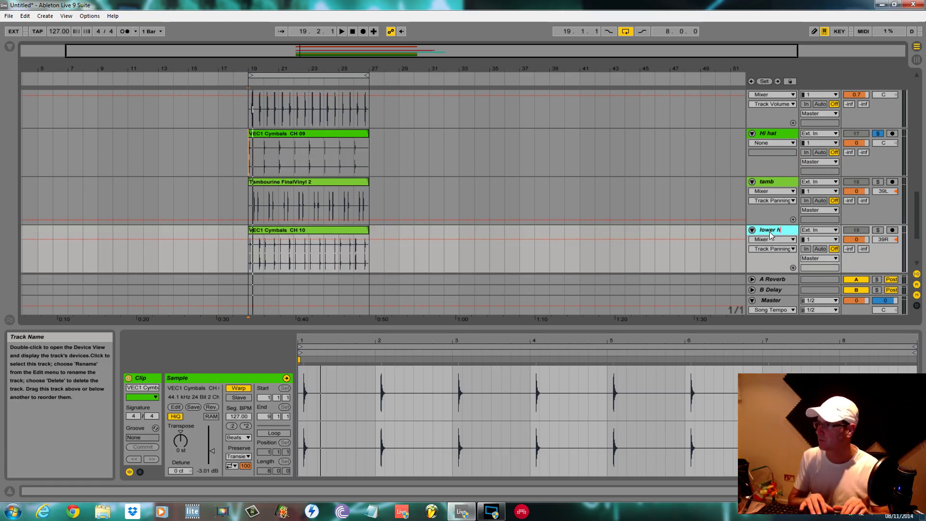
text(a)
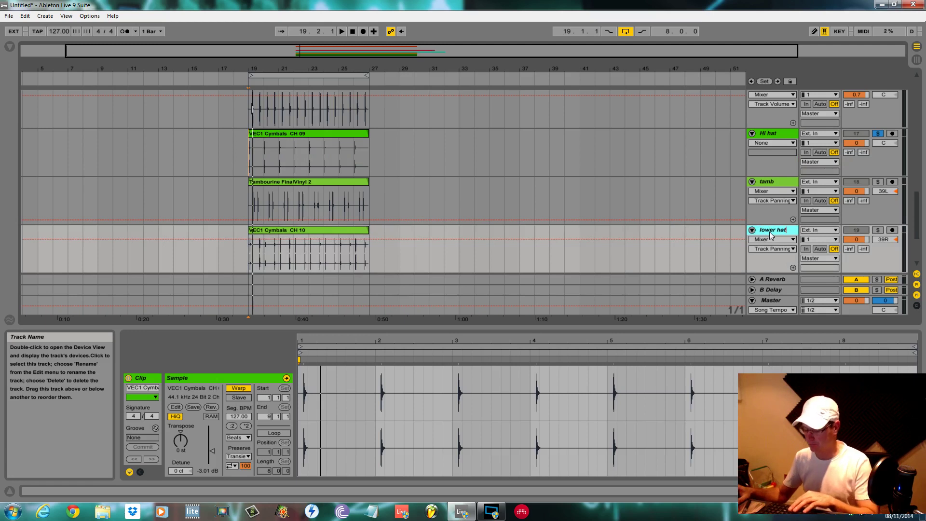
text(t)
key(Return)
Colour the lower hat track and its VEC1 Cymbals CH 10 clip the same yellow-green.
right_click(791, 234)
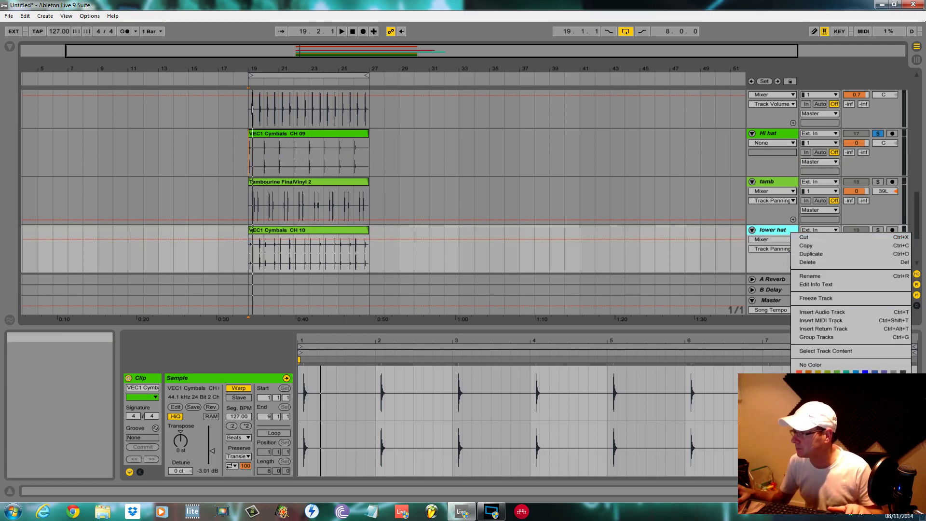
click(418, 271)
right_click(366, 232)
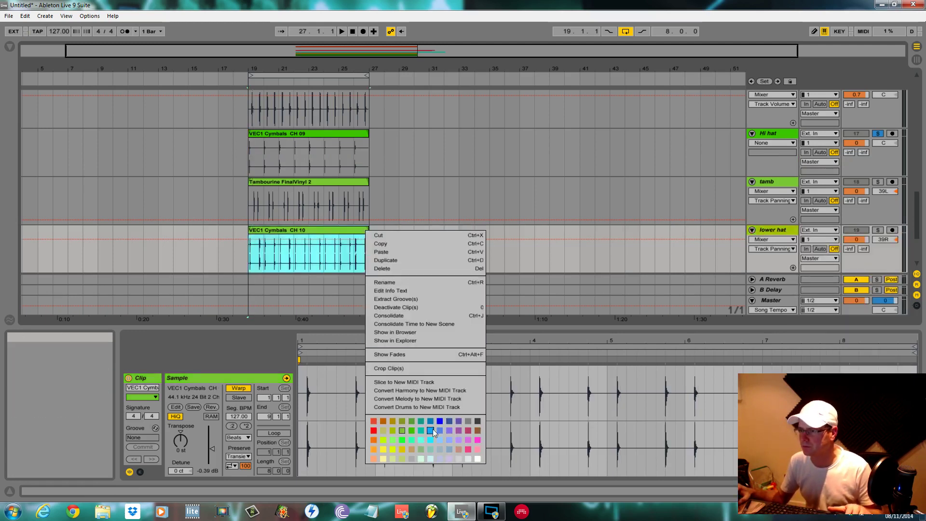
click(391, 431)
scroll(730, 224, down, 2)
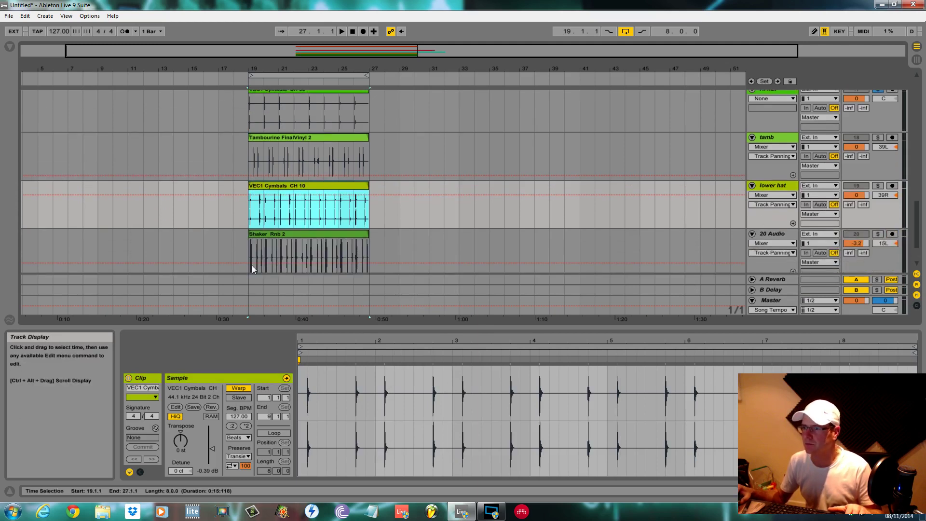
Rename track 20, which holds the Shaker Rnb 2 clip, as shake and colour the track and clip the same khaki.
click(778, 233)
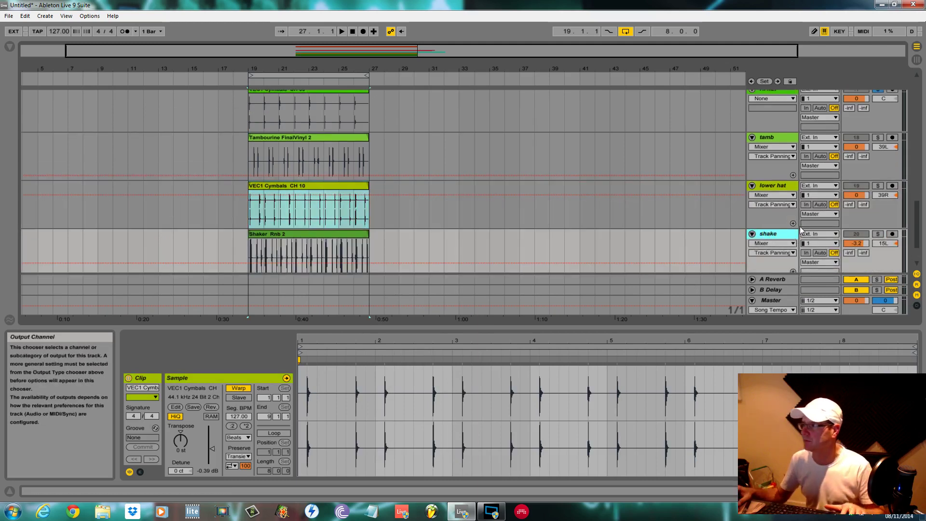
right_click(777, 233)
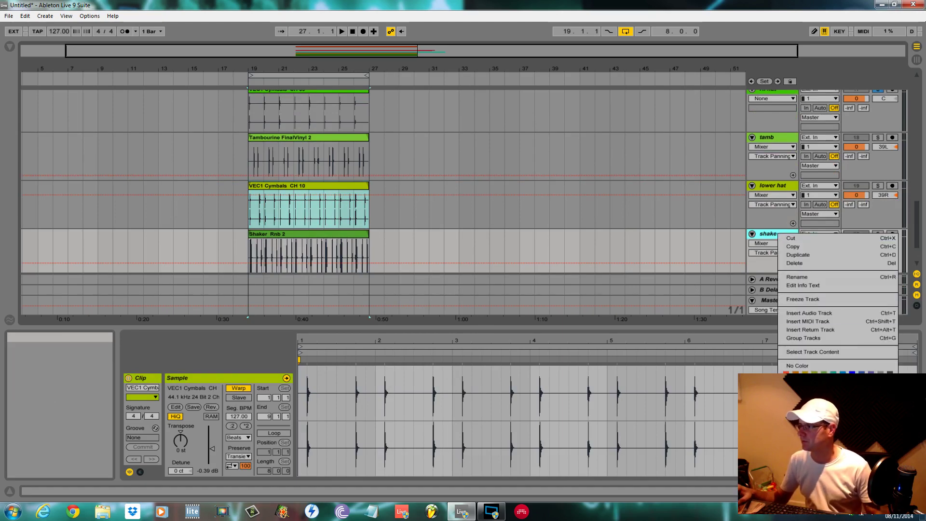
click(404, 248)
right_click(363, 235)
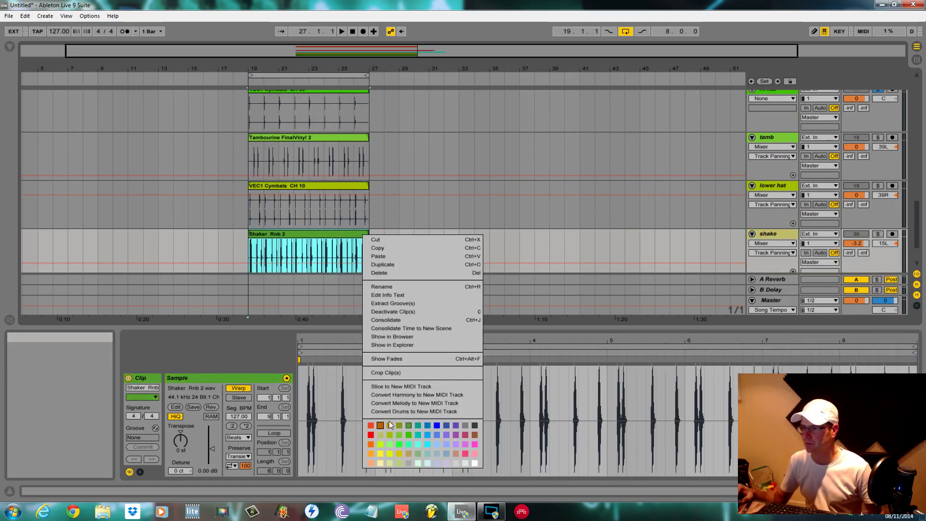
click(381, 432)
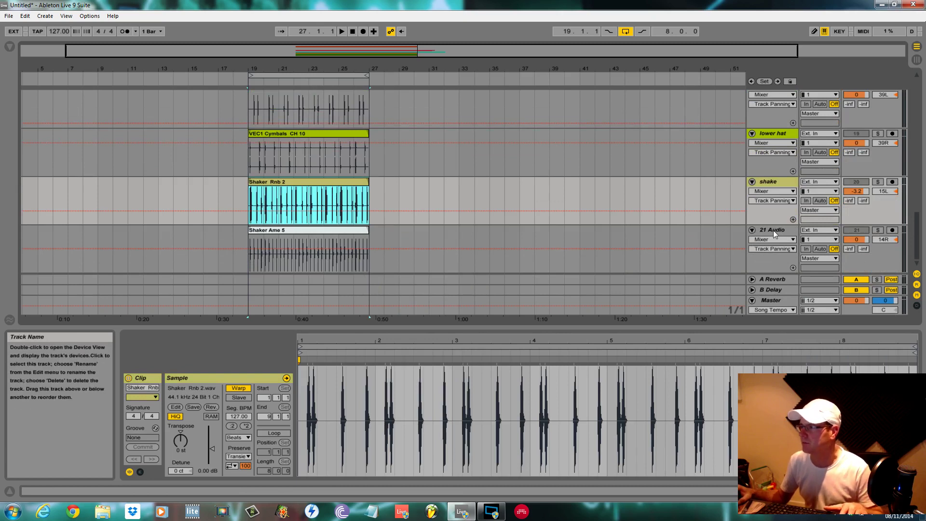
Audition the Shaker Ame 5 clip on track 21, toggling its solo, and rename the track as shake 2.
click(777, 229)
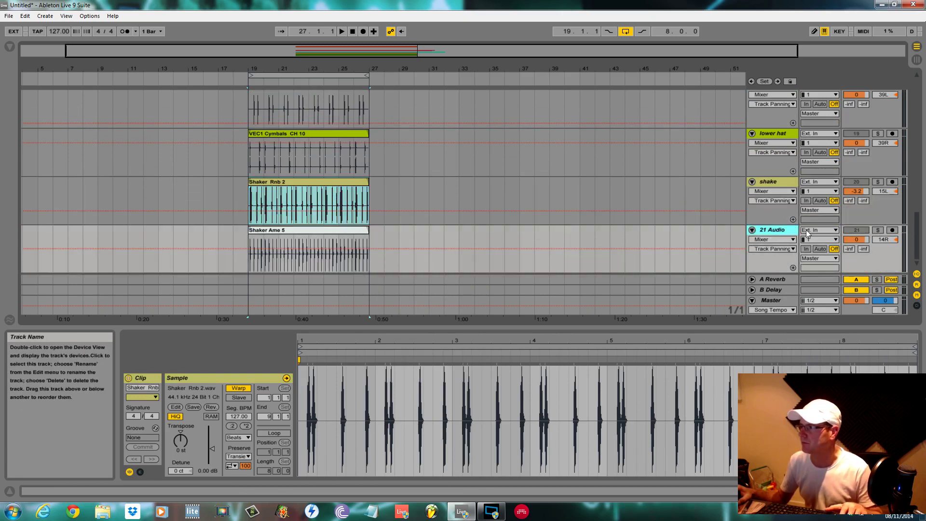
click(247, 250)
key(space)
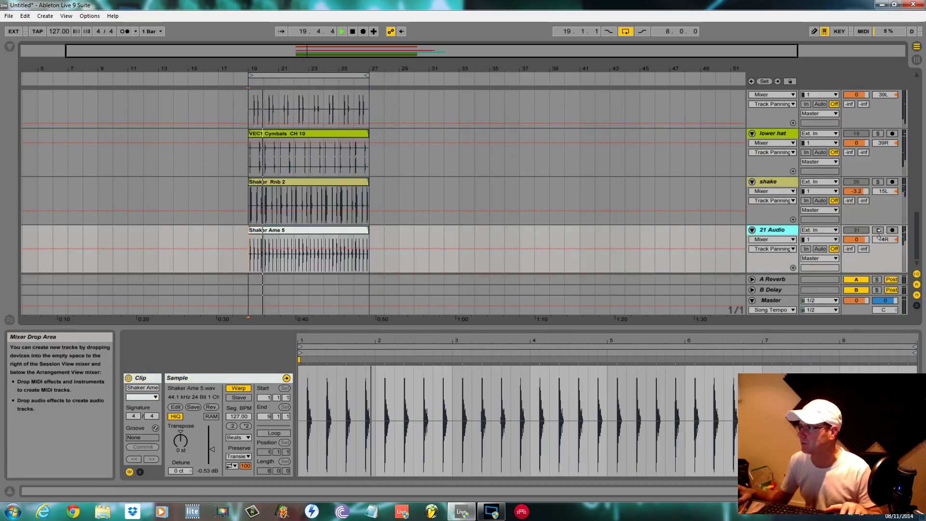
click(879, 231)
click(878, 231)
key(space)
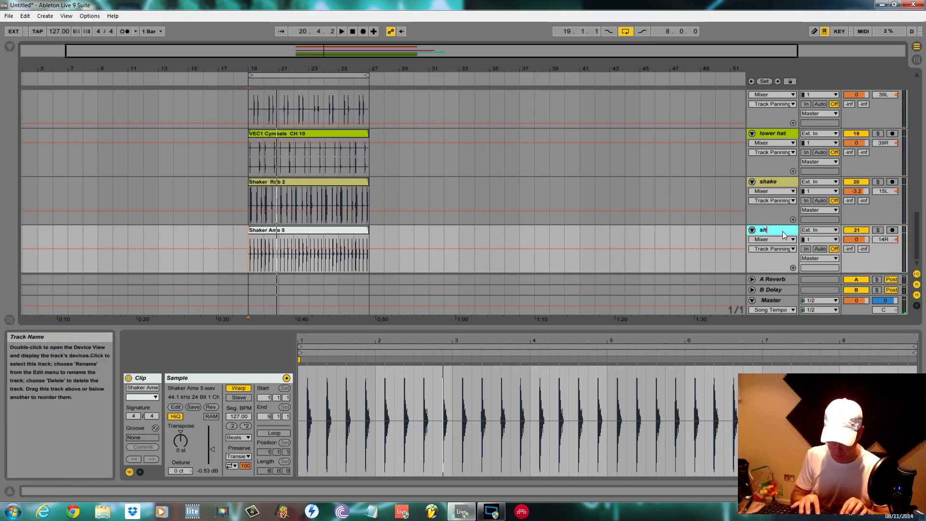
click(783, 232)
text(shake 2)
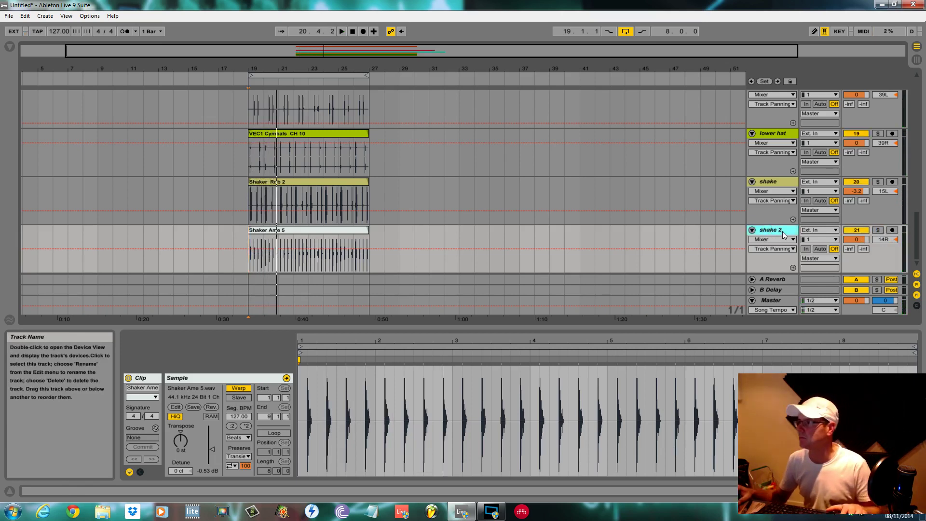
Group all the percussion tracks from Kick down to shake 2.
scroll(777, 202, up, 6)
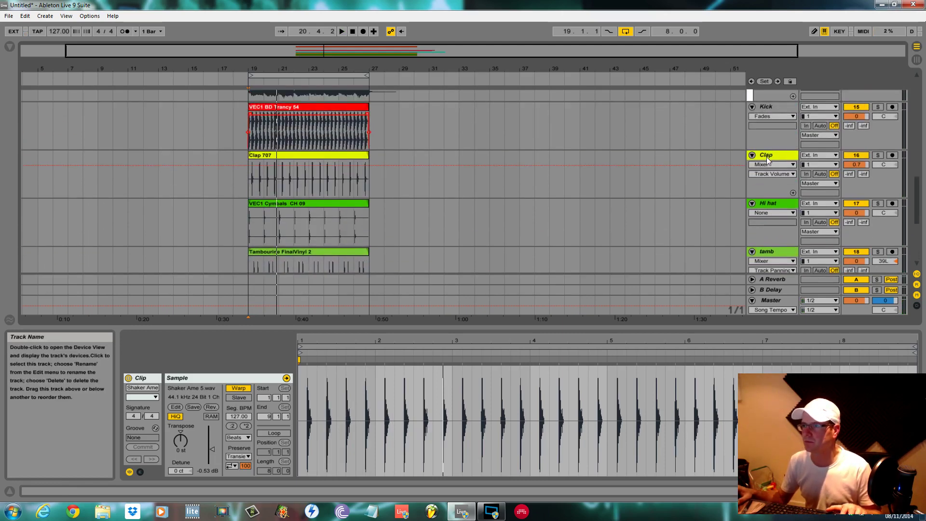
scroll(766, 157, up, 1)
click(771, 163)
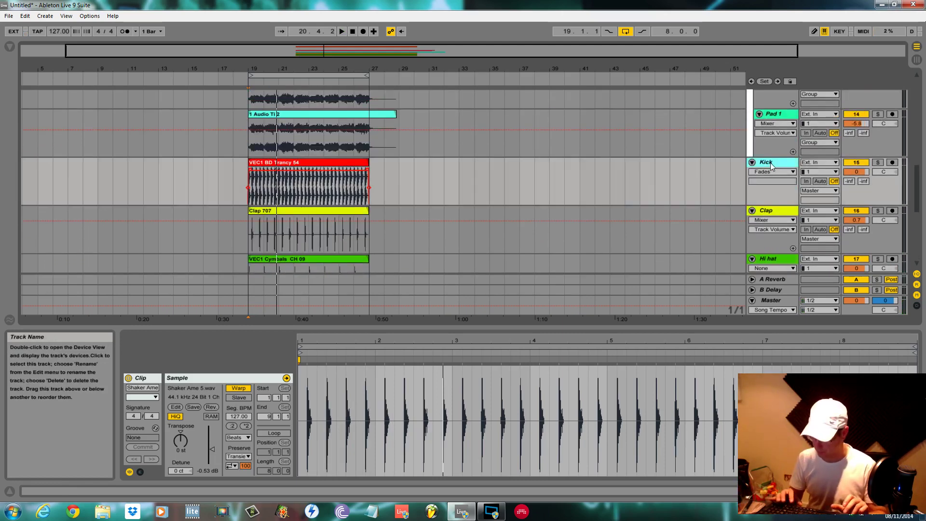
key(Down)
key(Down)
key(Down)
key(Down)
key(Down)
key(Down)
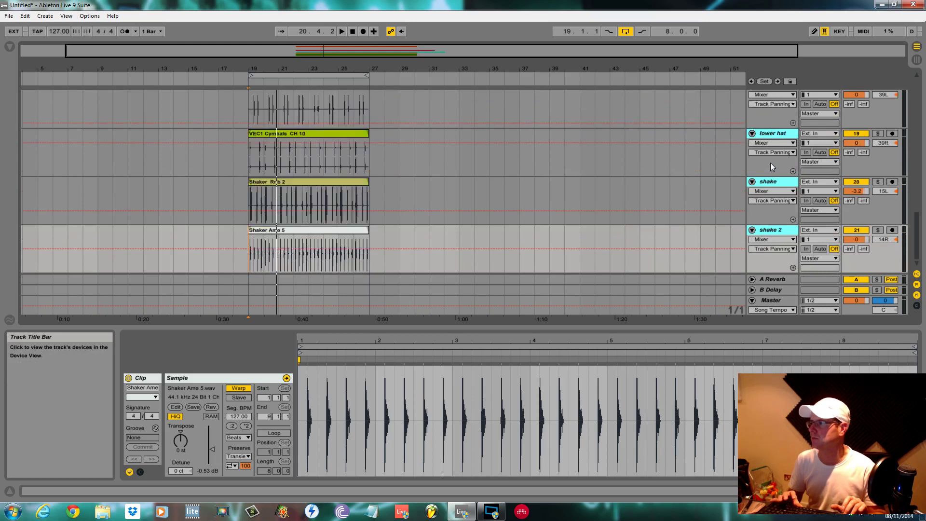
key(Up)
key(Up)
key(Up)
key(Up)
key(Up)
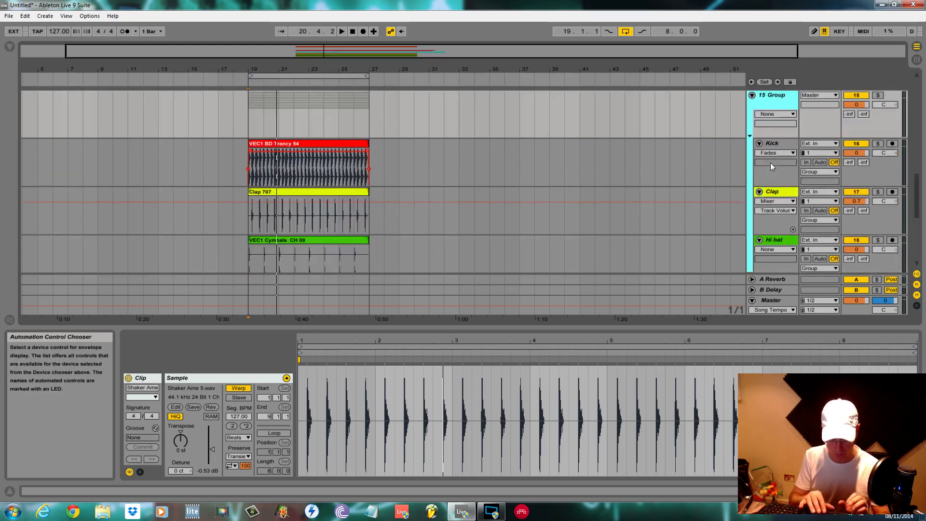
Rename the new percussion group as Drums and colour it white during playback.
key(ctrl+r)
text(Drums)
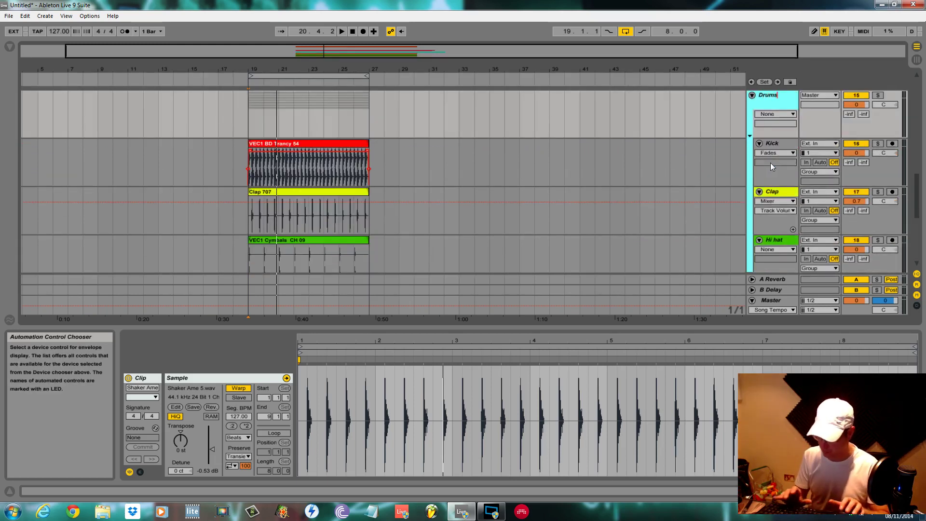
key(Return)
key(space)
right_click(776, 99)
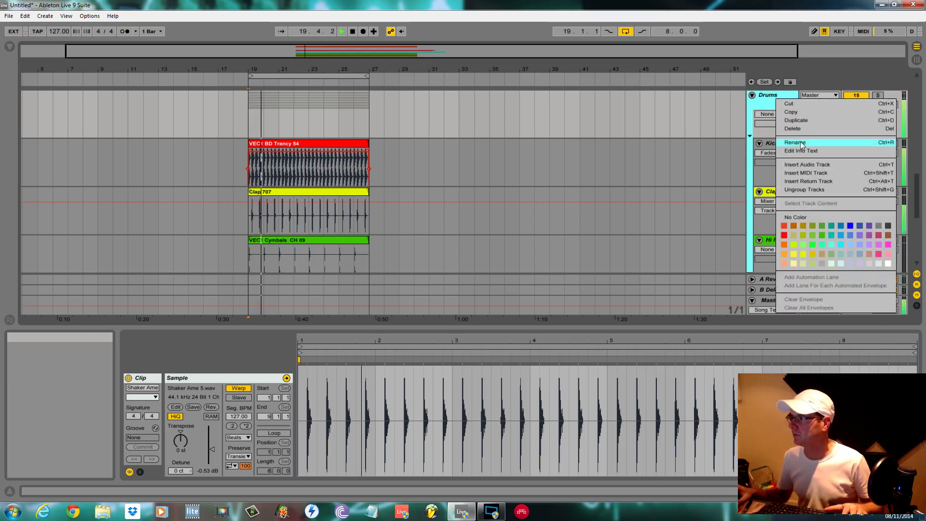
click(887, 264)
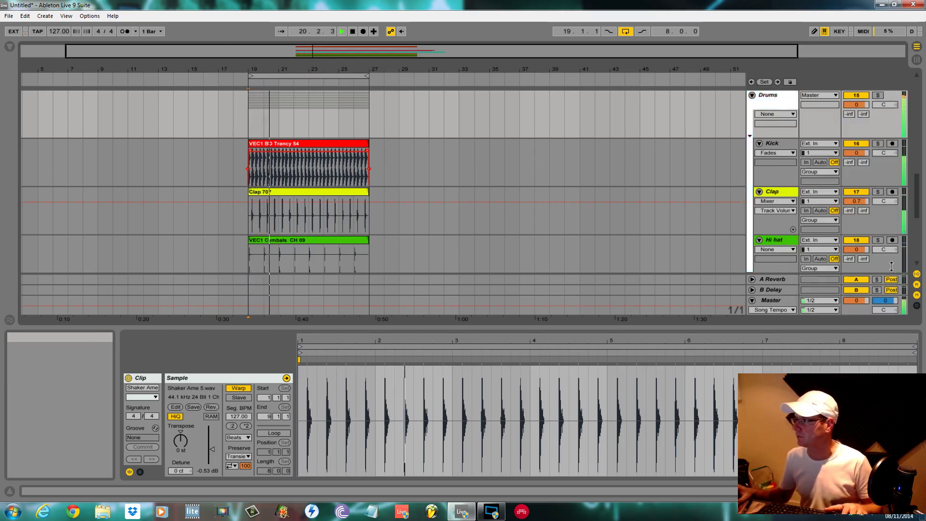
Listen to the Drums group soloed and lower the tamb track's volume to -5.2 dB.
click(878, 95)
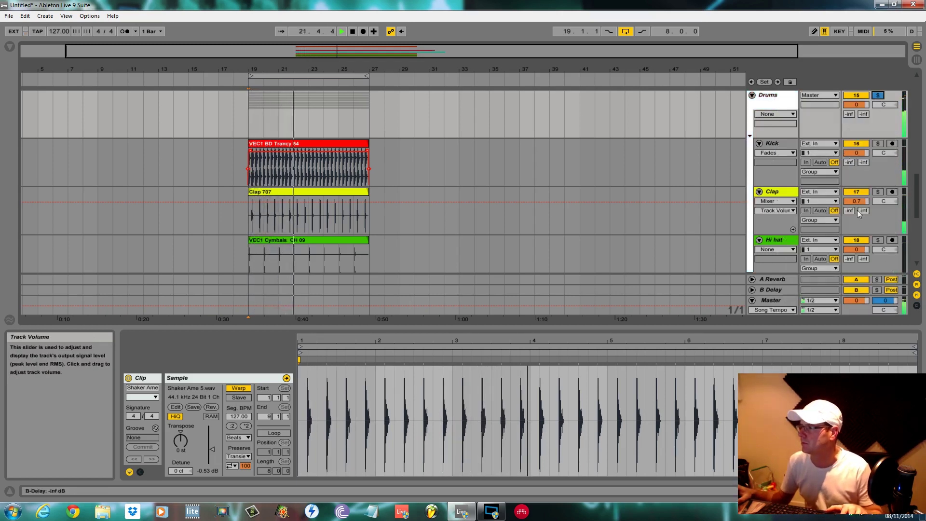
scroll(848, 224, down, 3)
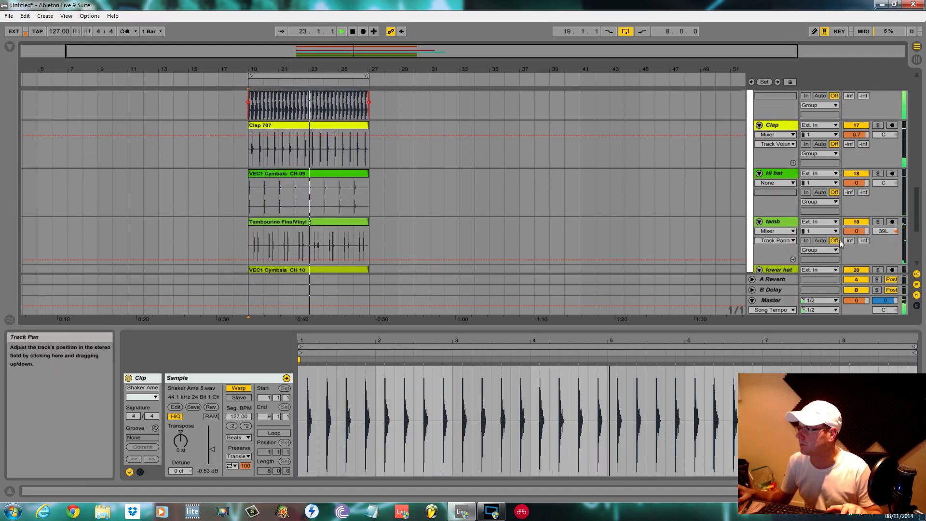
drag(856, 231, 856, 241)
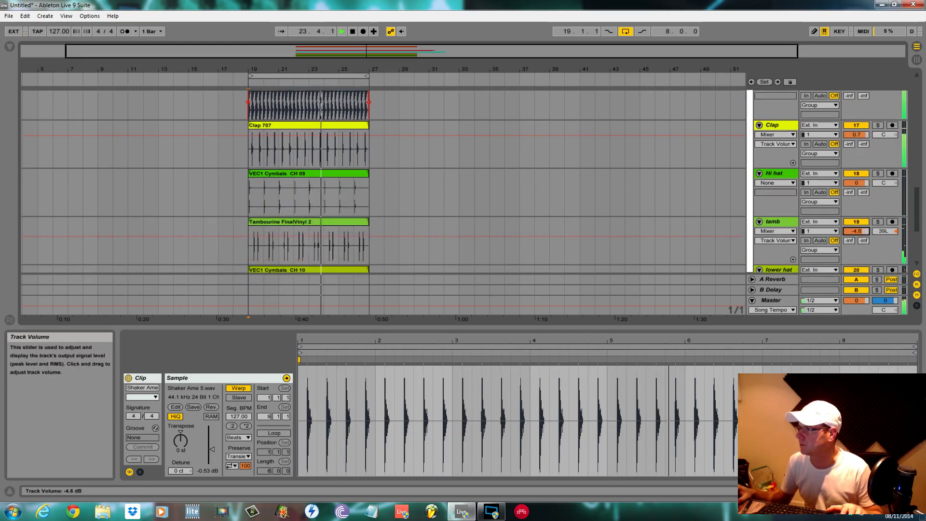
click(877, 221)
drag(853, 231, 854, 233)
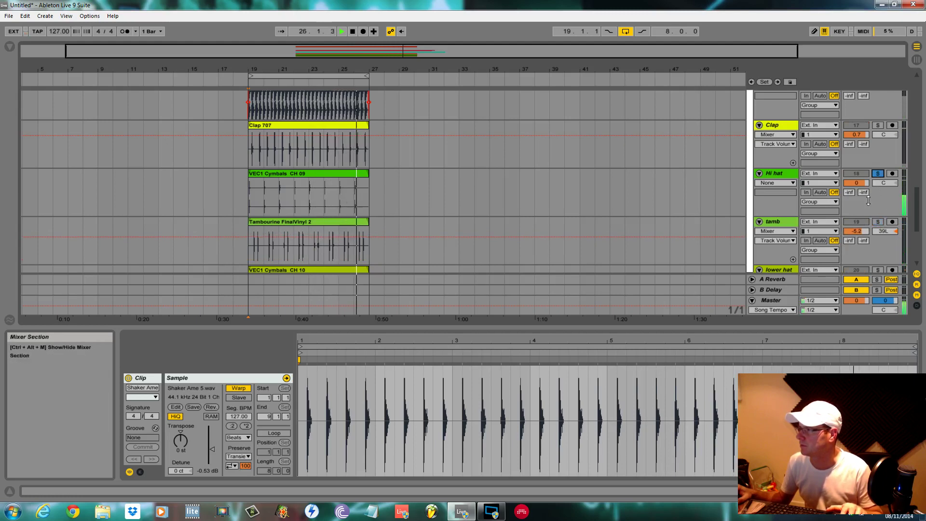
Lower the soloed Hi hat track's volume to -3.9 dB, then turn its solo off.
click(856, 183)
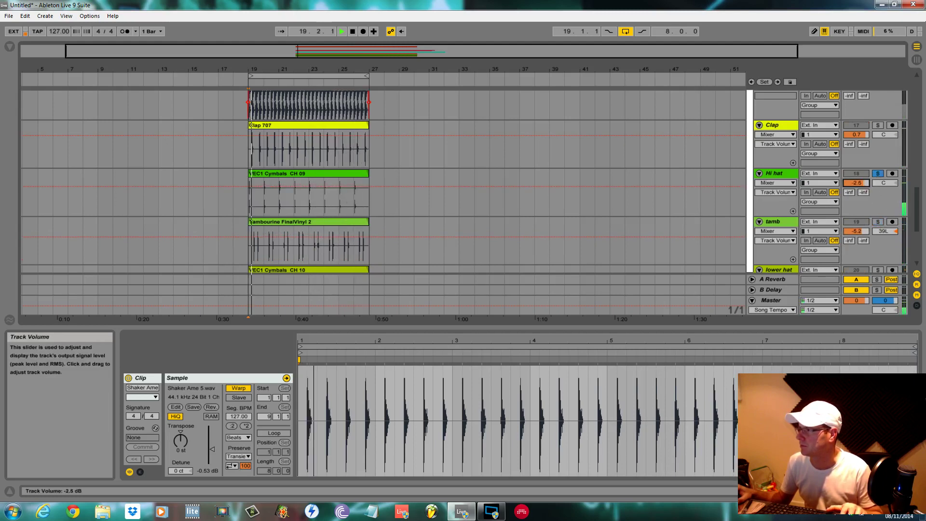
drag(858, 184, 859, 189)
click(878, 174)
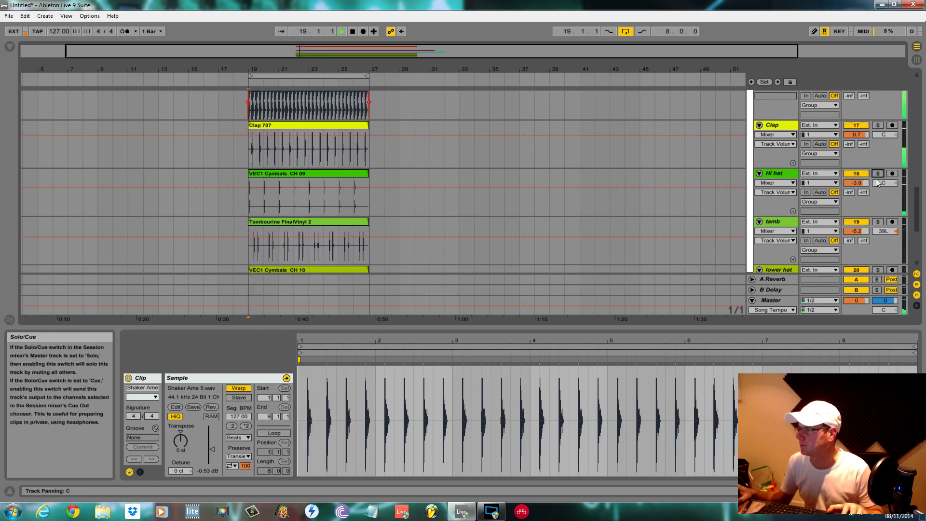
Set the track volumes to -4.4 dB for lower hat, -5.1 dB for shake and -1.6 dB for shake 2.
scroll(874, 203, down, 2)
scroll(871, 244, down, 2)
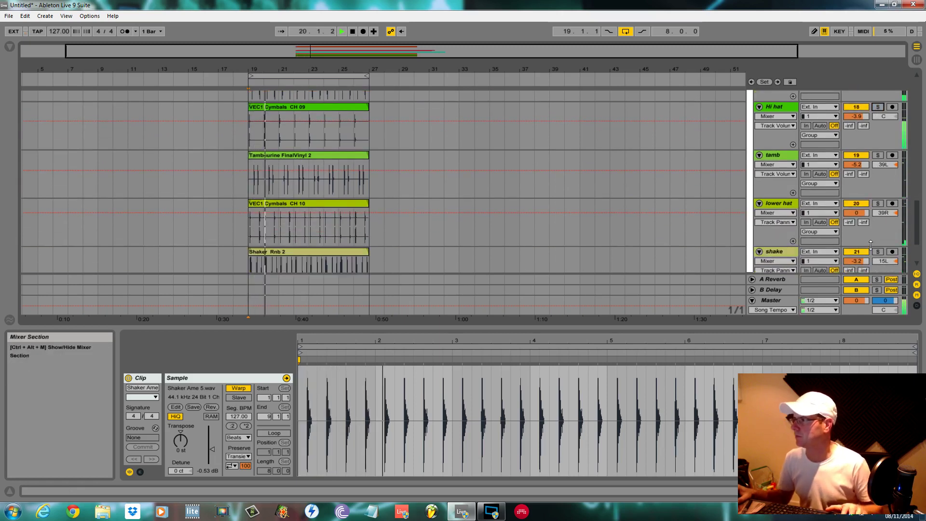
drag(857, 213, 856, 230)
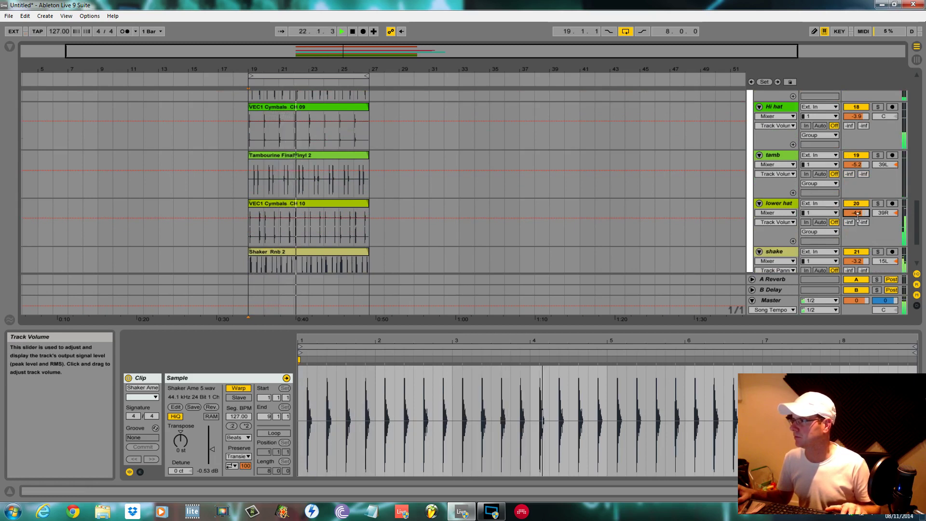
scroll(864, 213, down, 2)
drag(860, 206, 856, 242)
scroll(860, 214, down, 1)
Set the Reverb on the A Reverb return to High quality with a Size of 95.62.
click(783, 280)
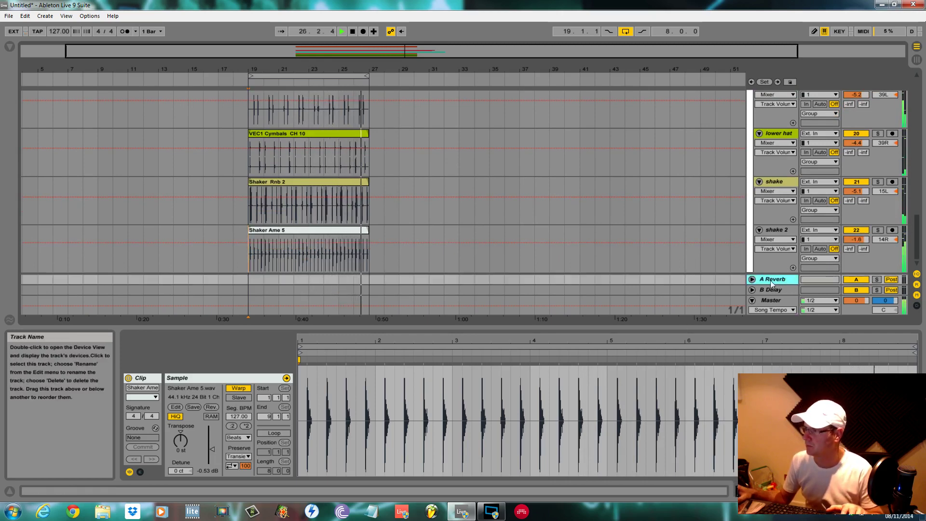
click(771, 280)
click(240, 403)
click(249, 427)
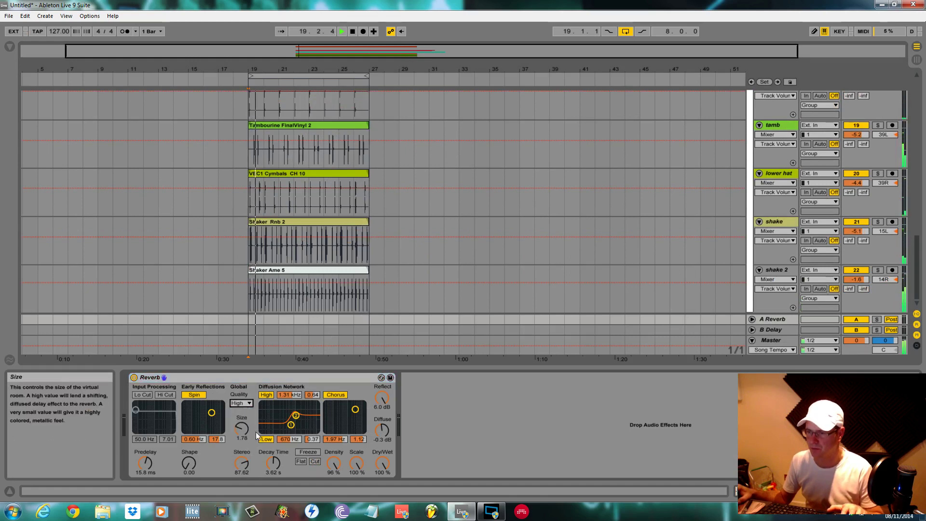
drag(245, 428, 245, 426)
Enable the reverb's Lo Cut input filter at 2.31 kHz with a width of 6.88, and turn off Spin.
click(139, 395)
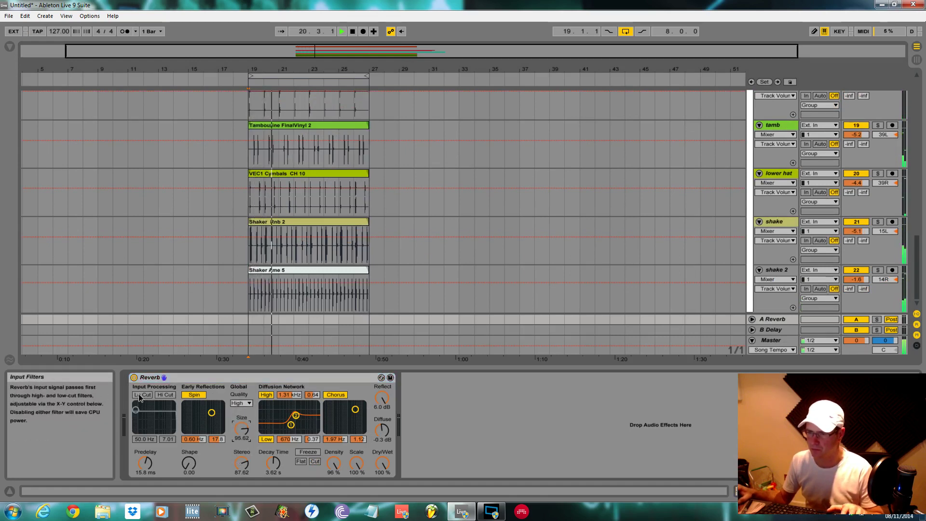
drag(135, 409, 135, 411)
click(202, 395)
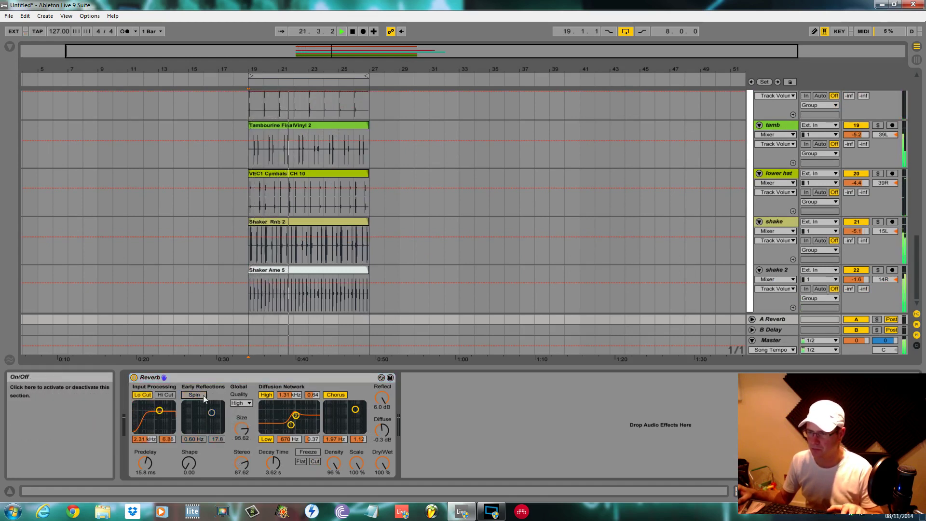
Turn off the reverb's High diffusion filter, set Low to 365 Hz and 0.30, Decay Time 2.20 s, Reflect 2.4 dB and Diffuse -0.4 dB.
click(268, 395)
drag(290, 425, 286, 427)
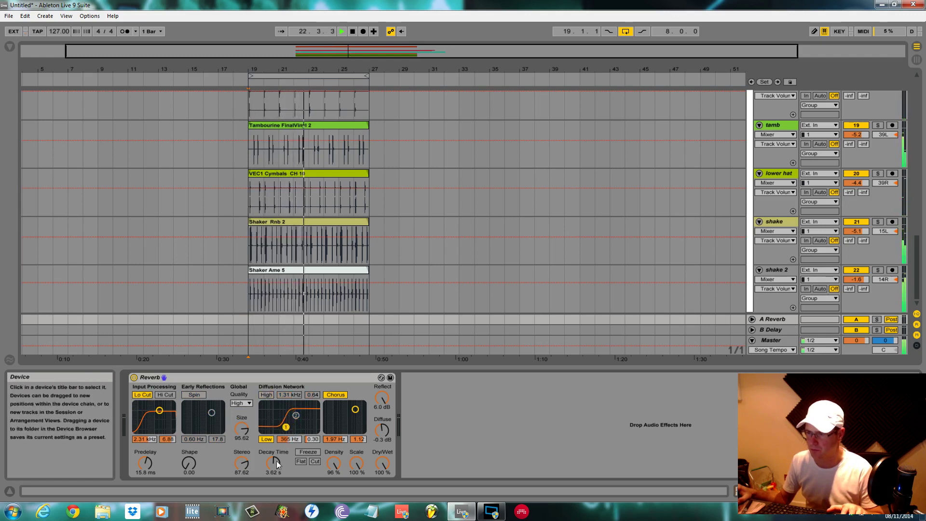
drag(276, 461, 276, 470)
drag(386, 402, 381, 426)
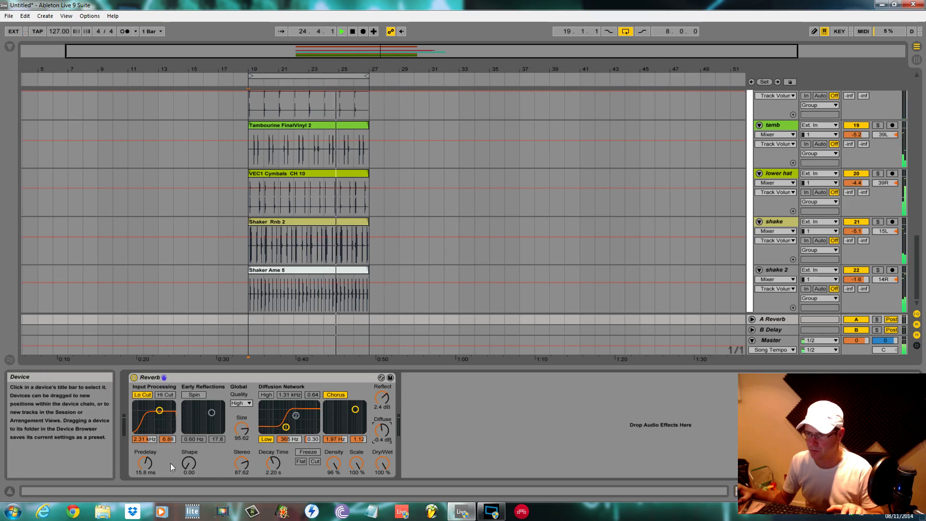
With shake 2 soloed, set its A-Reverb send to -10 dB and the reverb's Predelay to 72.9 ms, then turn solo off.
click(878, 270)
drag(849, 289, 849, 292)
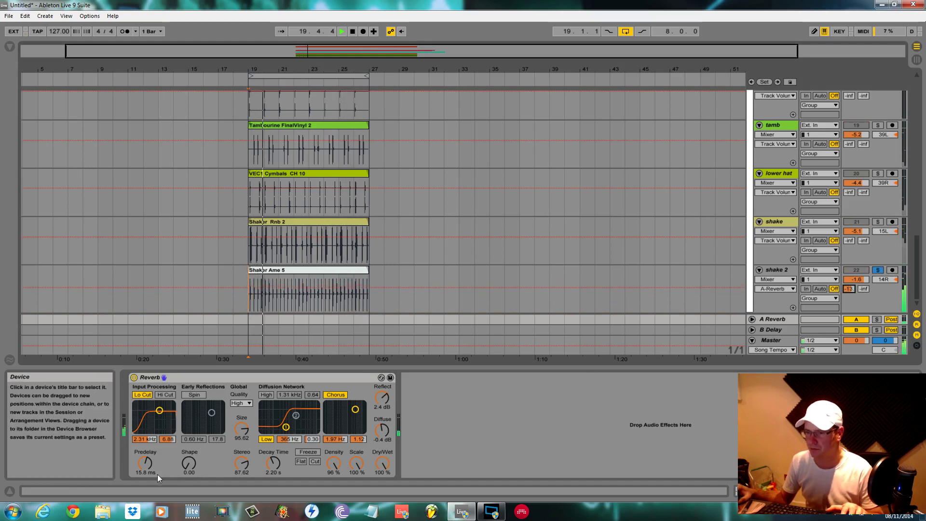
drag(145, 464, 145, 478)
drag(849, 288, 849, 285)
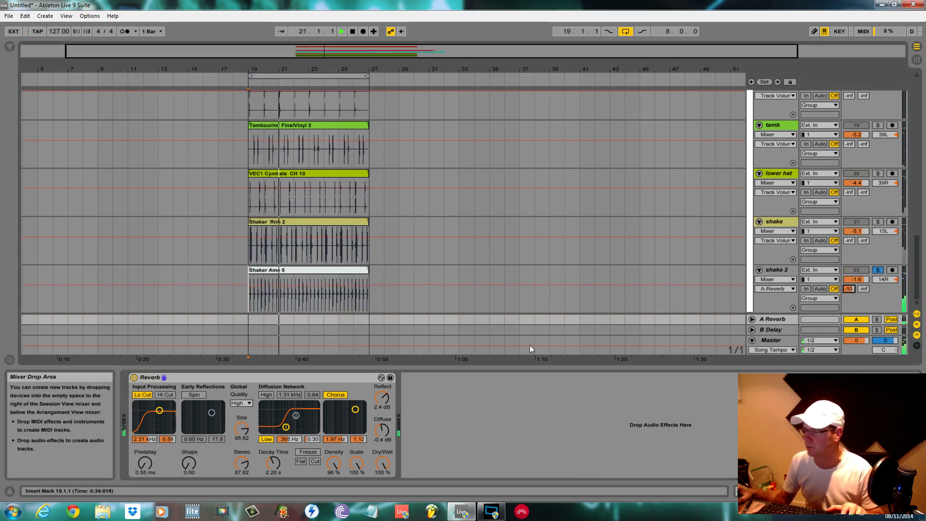
drag(145, 463, 146, 377)
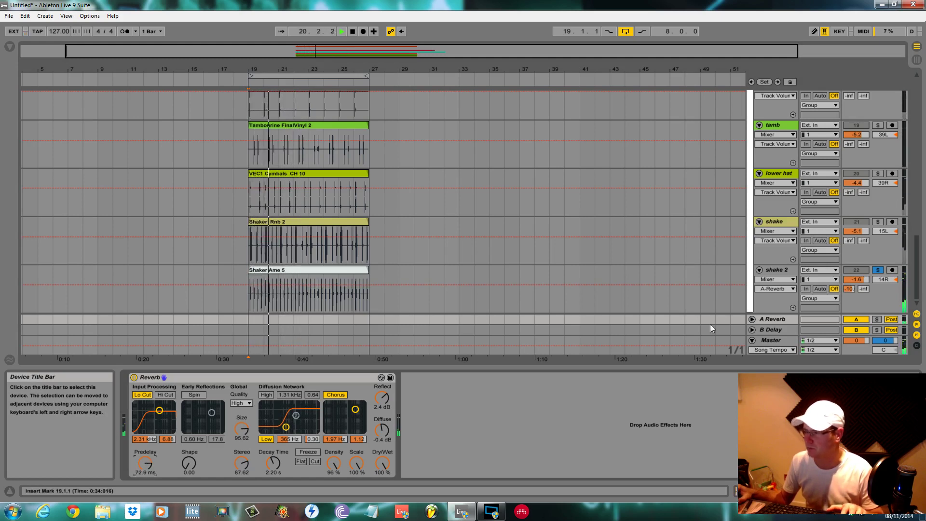
click(879, 270)
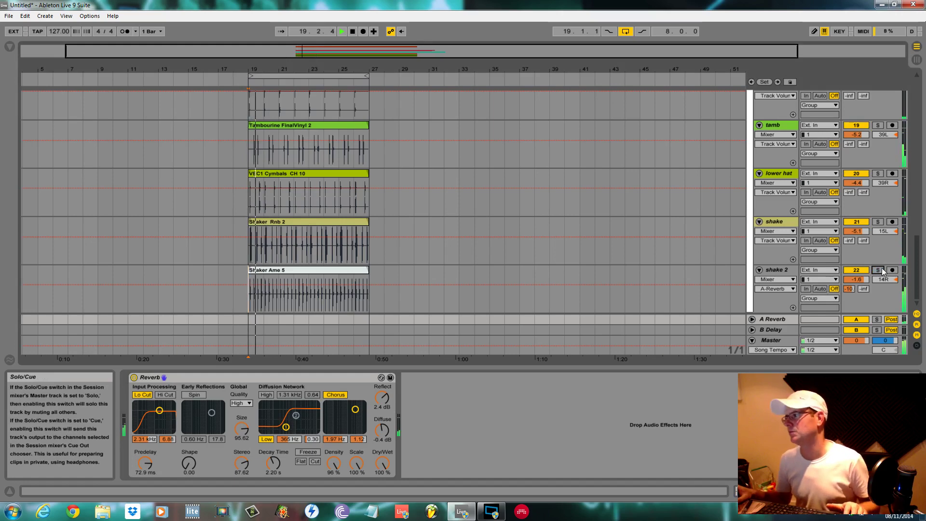
Add a Glue Compressor from the audio effects to the Drums group.
scroll(872, 231, up, 3)
scroll(829, 179, up, 3)
scroll(767, 157, up, 1)
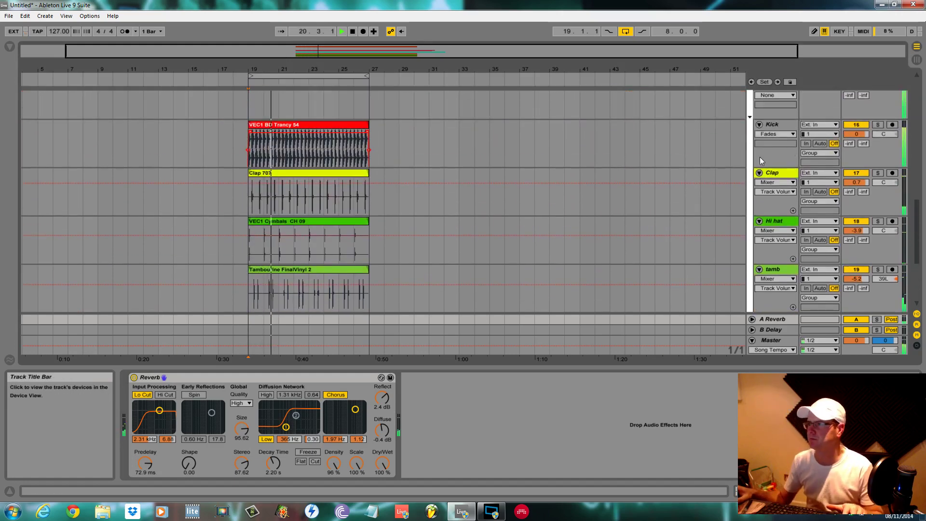
scroll(762, 155, up, 3)
click(762, 155)
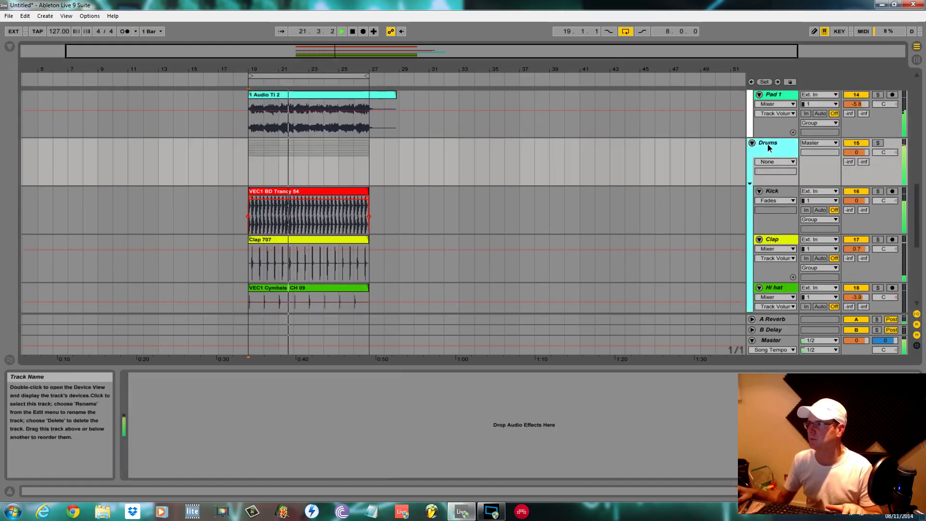
click(10, 47)
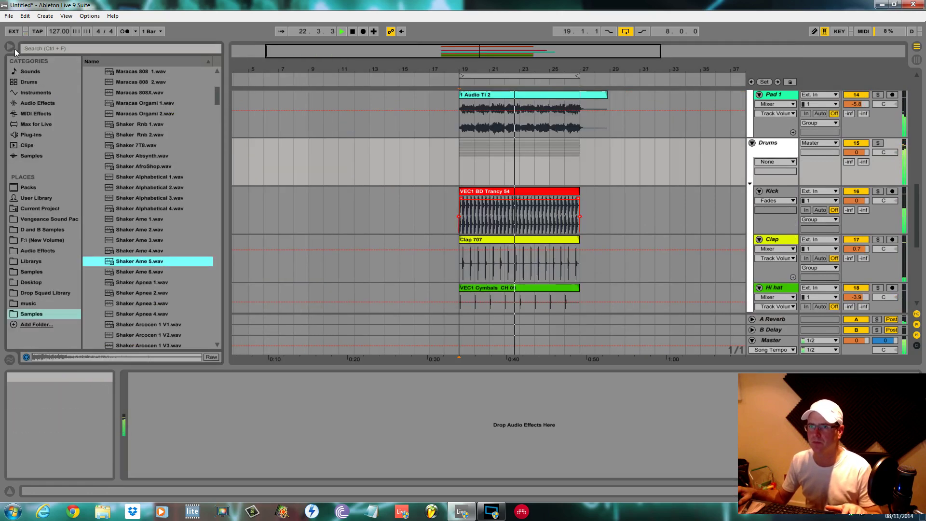
click(44, 103)
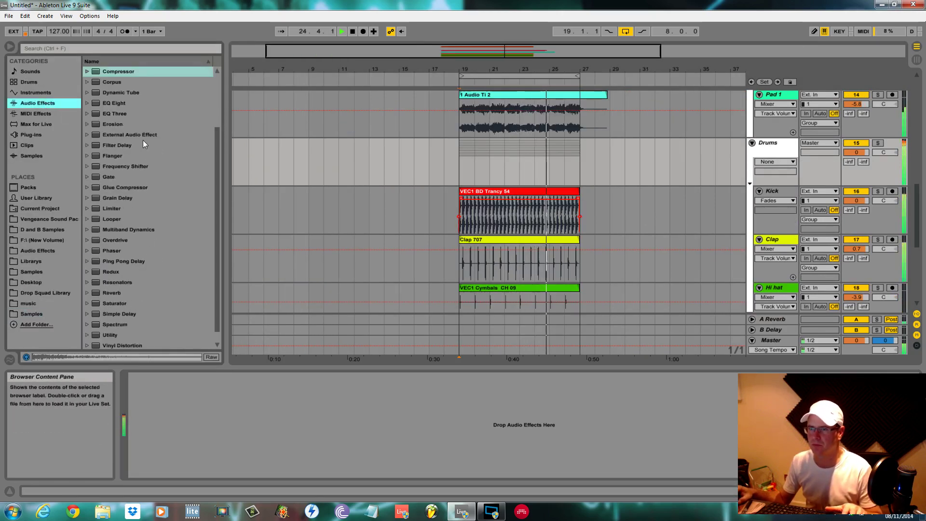
click(144, 187)
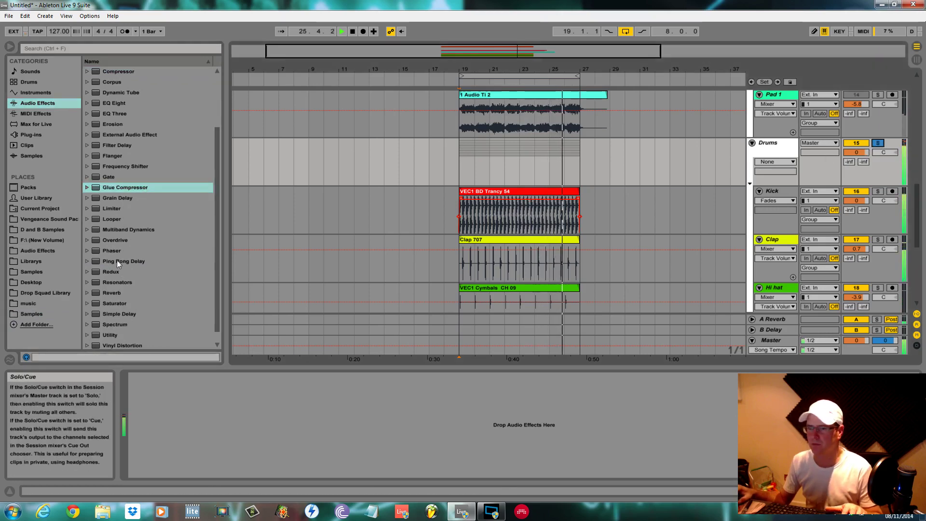
double_click(121, 190)
Lower shake 2's A-Reverb send to -16.8 dB and solo the lower hat track.
scroll(859, 268, down, 6)
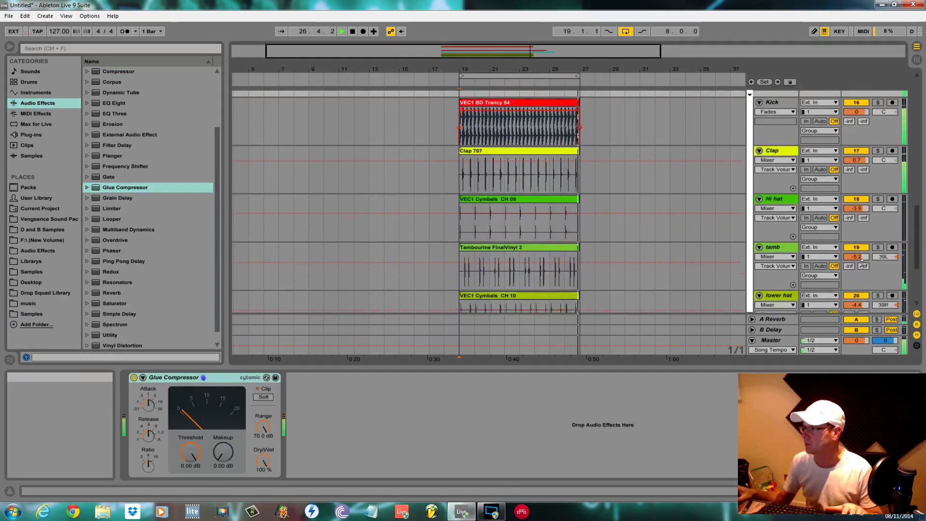
drag(848, 300, 849, 313)
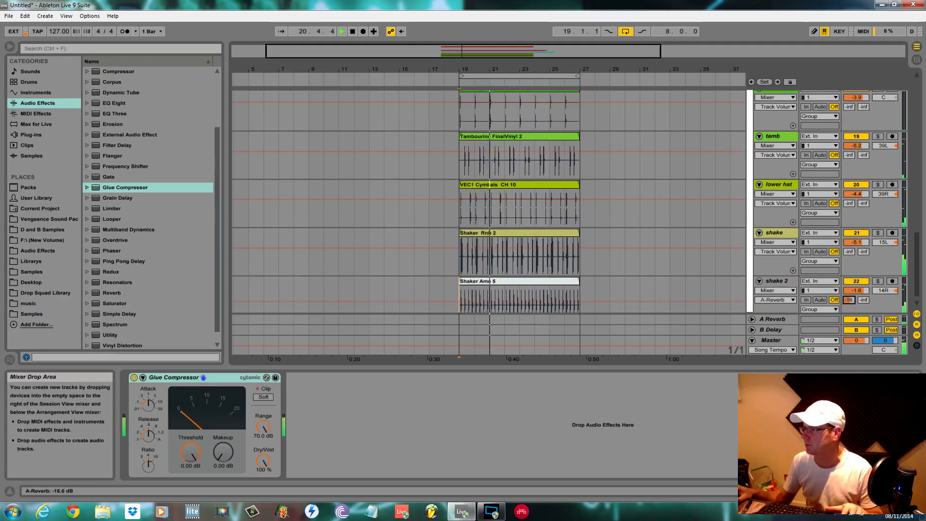
click(877, 184)
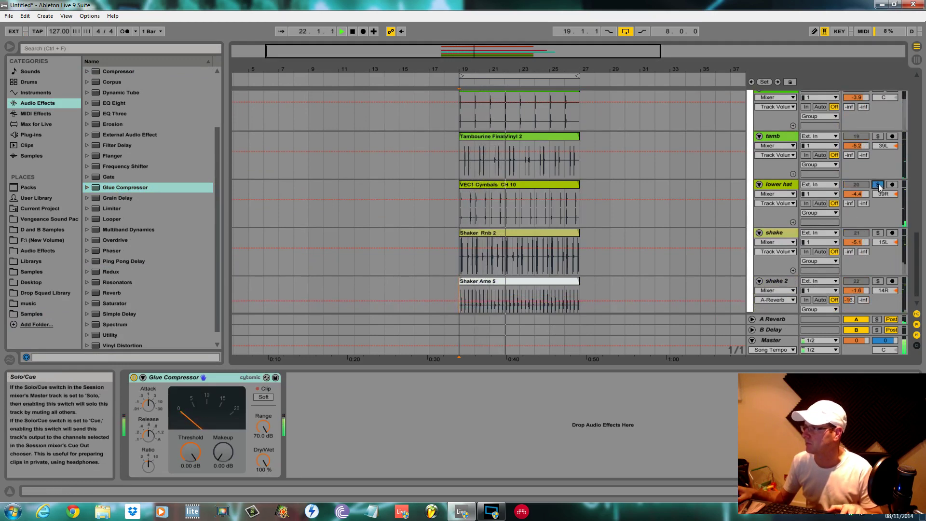
scroll(878, 187, up, 2)
click(877, 191)
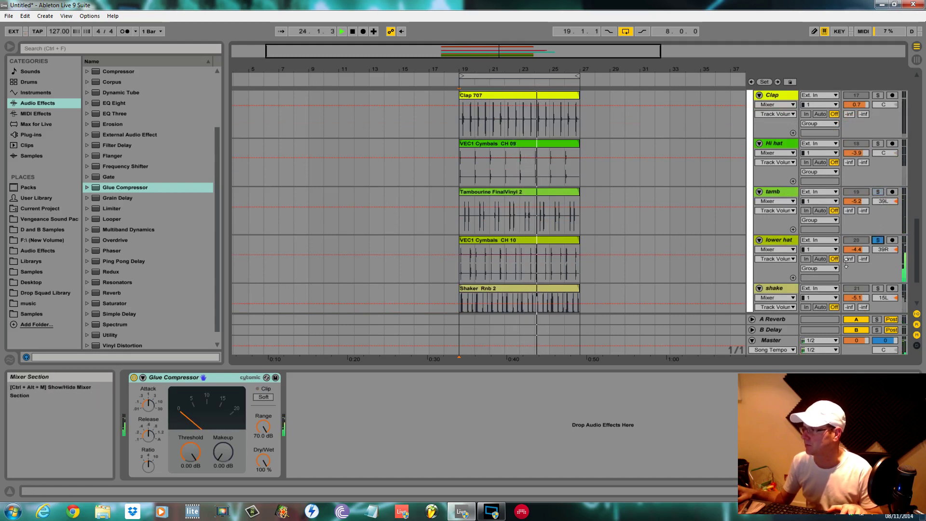
Replace the delay device on the B Delay return with a Ping Pong Delay.
click(781, 331)
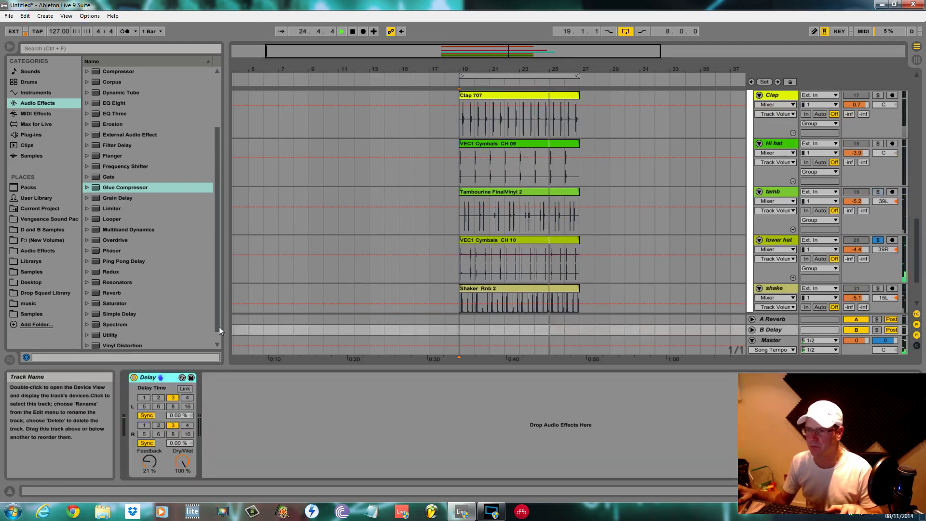
right_click(157, 378)
click(178, 286)
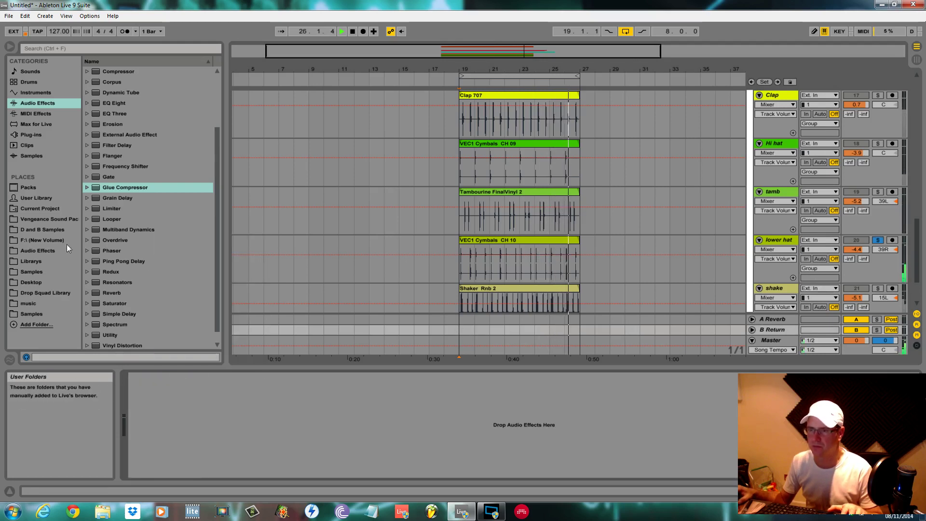
scroll(154, 316, down, 2)
double_click(130, 249)
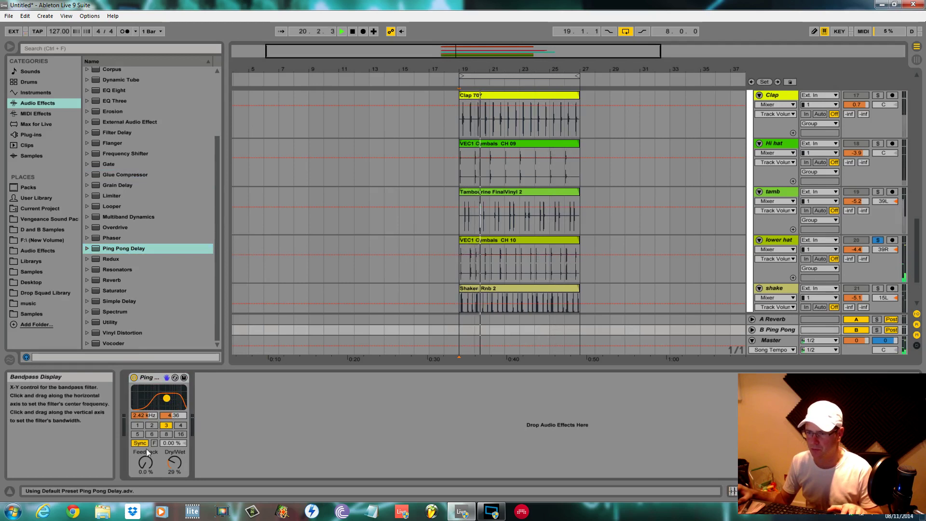
Set the Ping Pong Delay's Feedback to 29% and its filter to 1.01 kHz and 7.45, with lower hat's B send at -2.5 dB.
drag(146, 461, 145, 452)
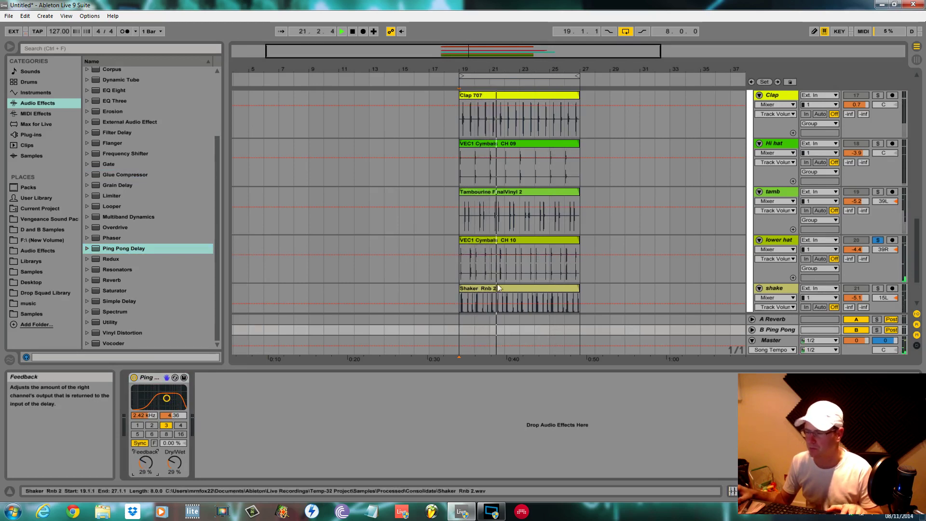
drag(864, 259, 864, 254)
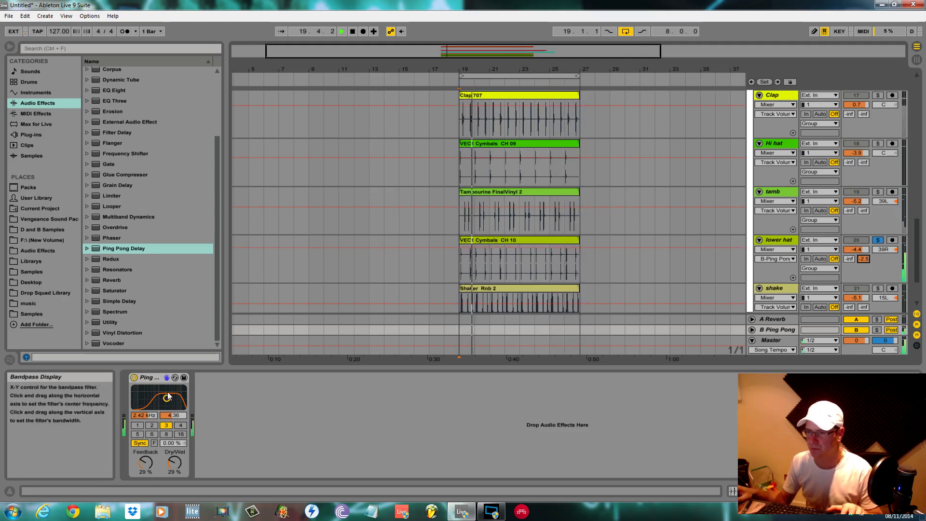
drag(166, 398, 161, 390)
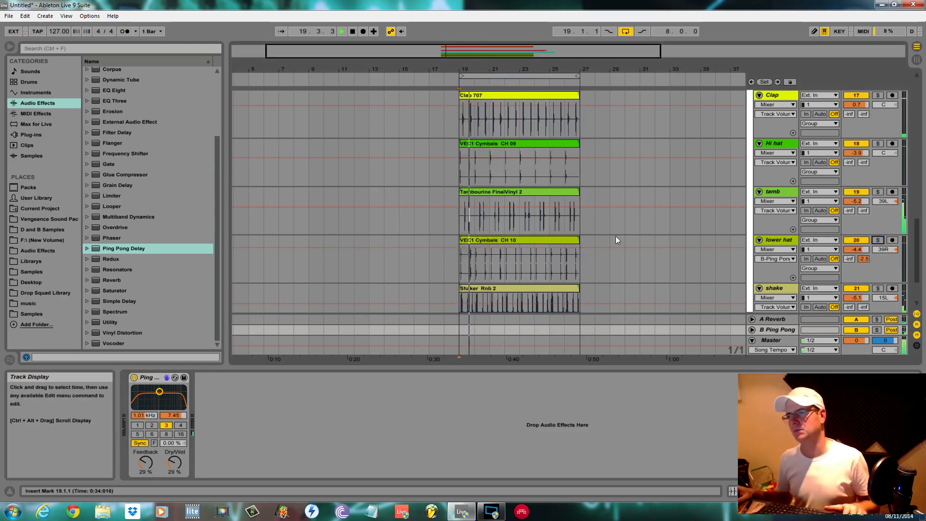
Adjust the Drums group's Glue Compressor attack and release, and set Threshold to -6.67 dB and Makeup to 2.86 dB.
scroll(633, 243, up, 5)
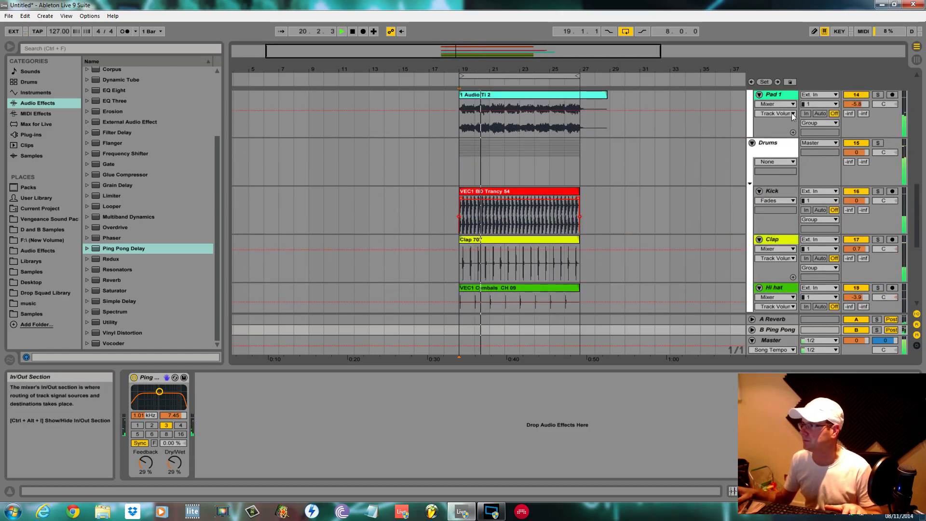
click(772, 145)
click(149, 404)
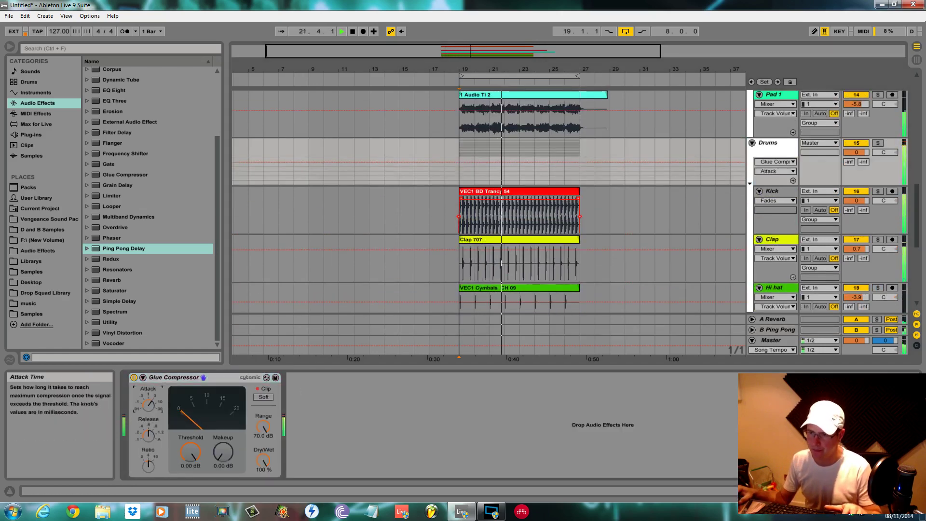
drag(148, 435, 190, 467)
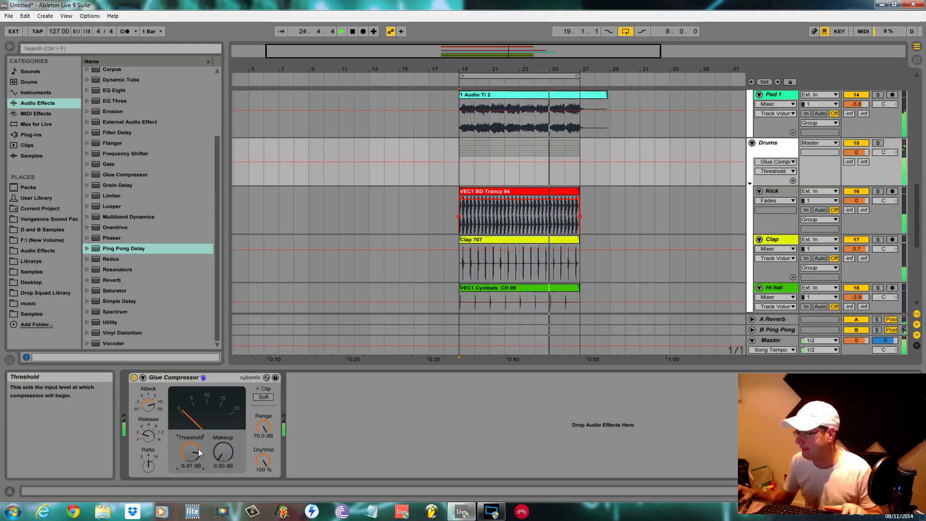
drag(223, 452, 223, 447)
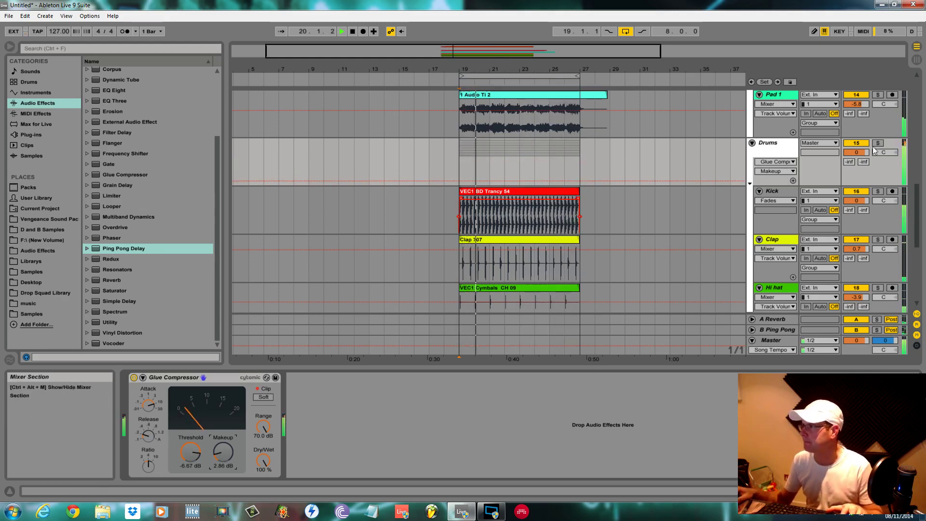
Lower the Drums group's volume to -4.4 dB.
mouse_move(859, 158)
mouse_down()
mouse_move(860, 168)
mouse_move(858, 159)
mouse_up()
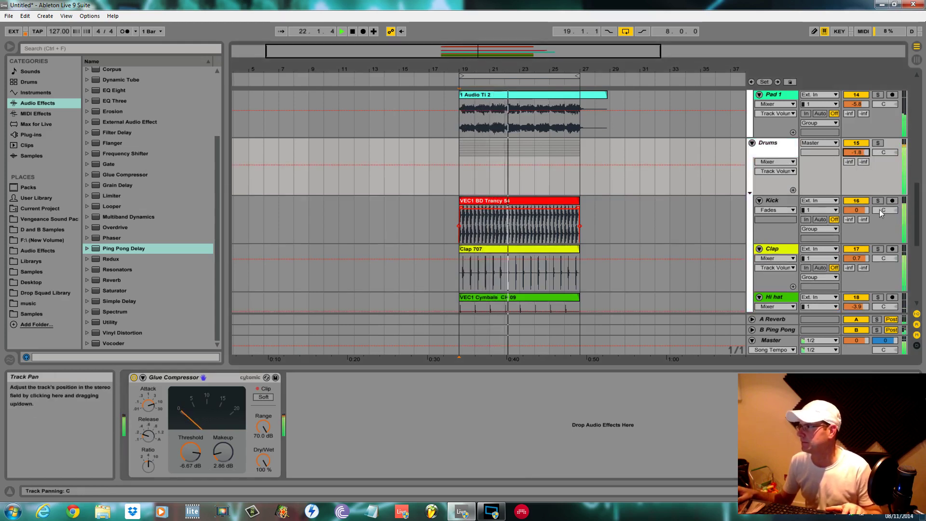
scroll(879, 209, up, 5)
drag(857, 251, 857, 259)
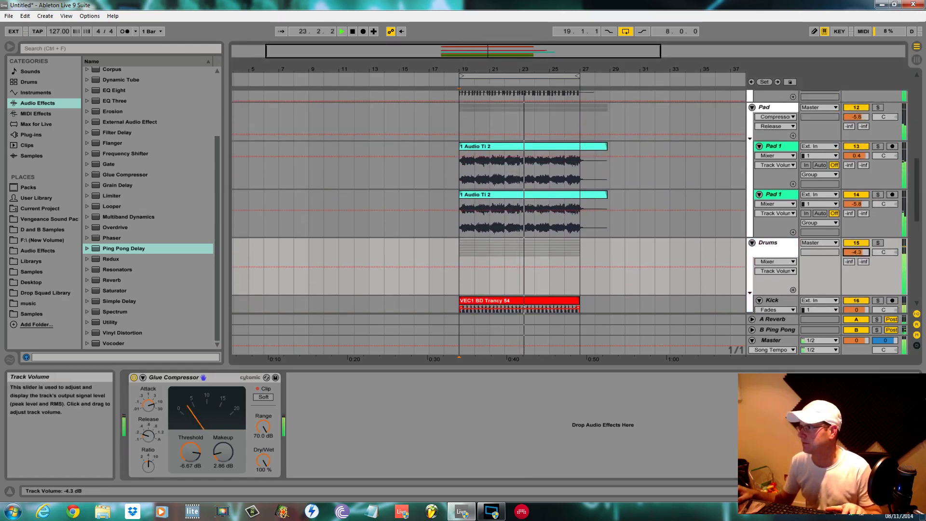
Lower the Pad group's volume to -8.3 dB and the pluck group's volume to -1.0 dB.
scroll(860, 232, up, 3)
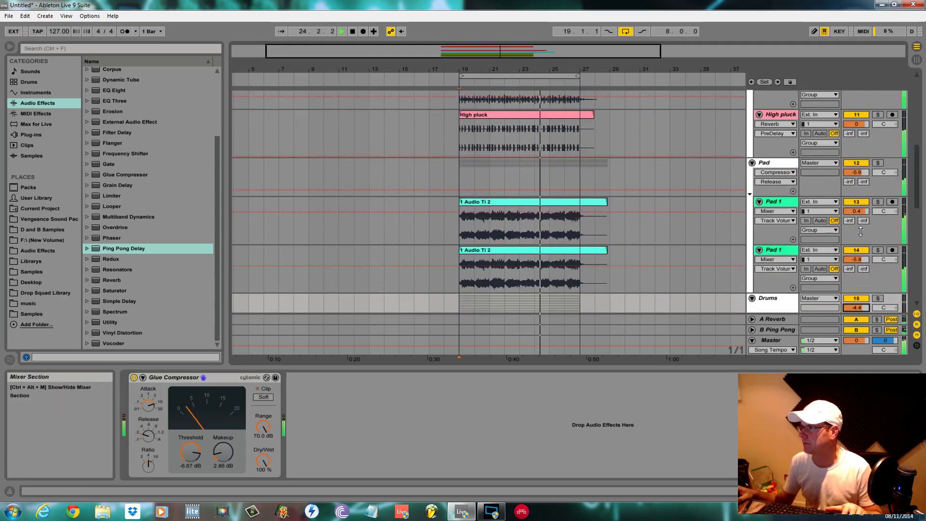
drag(856, 172, 857, 179)
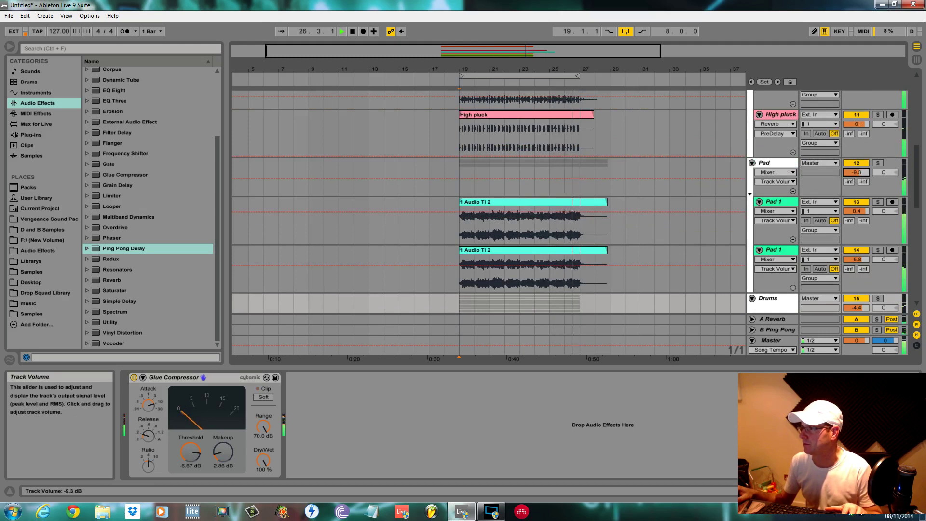
scroll(853, 169, up, 3)
drag(854, 169, 854, 172)
scroll(750, 164, up, 1)
Copy the second Virus Midi track's clip onto the third Virus midi track at bars 19 to 27.
scroll(711, 158, up, 4)
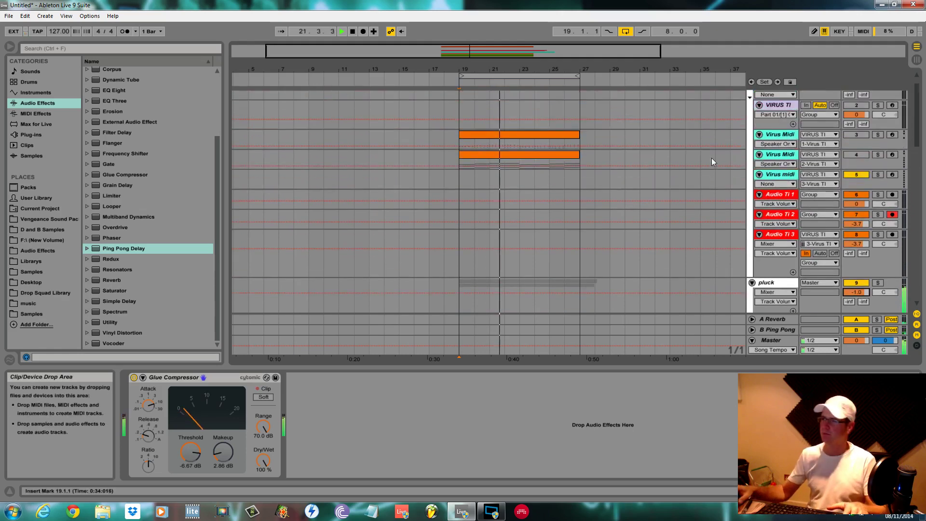
scroll(710, 158, up, 1)
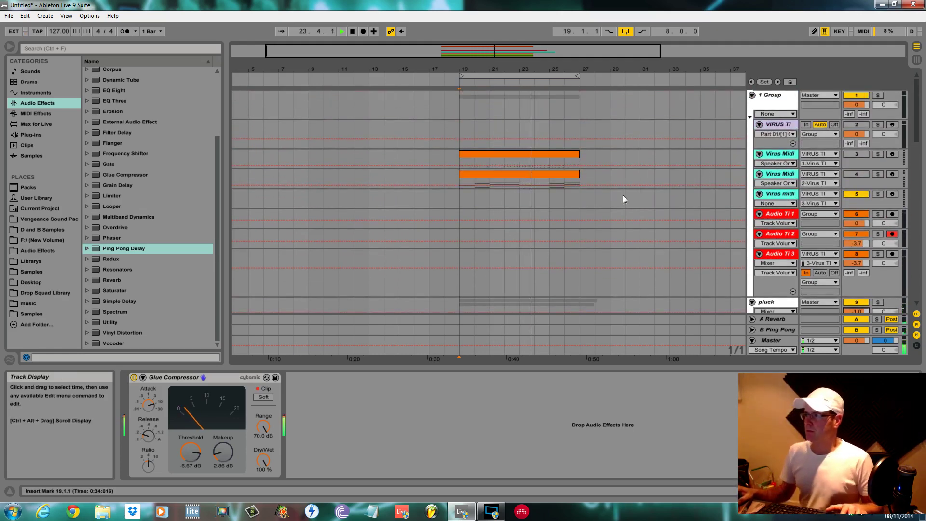
drag(548, 174, 547, 198)
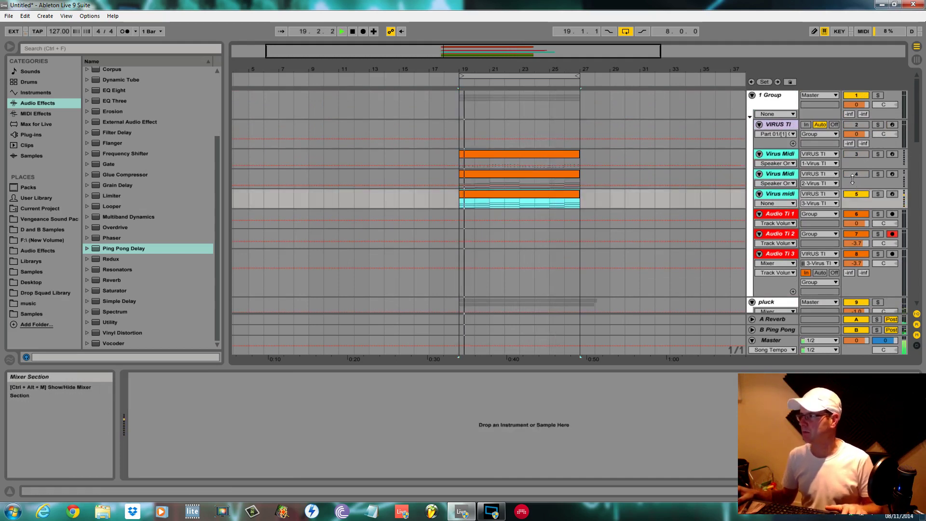
Solo the third Virus midi track and the Audio Ti 3 track, and display the VIRUS TI track's device.
click(773, 126)
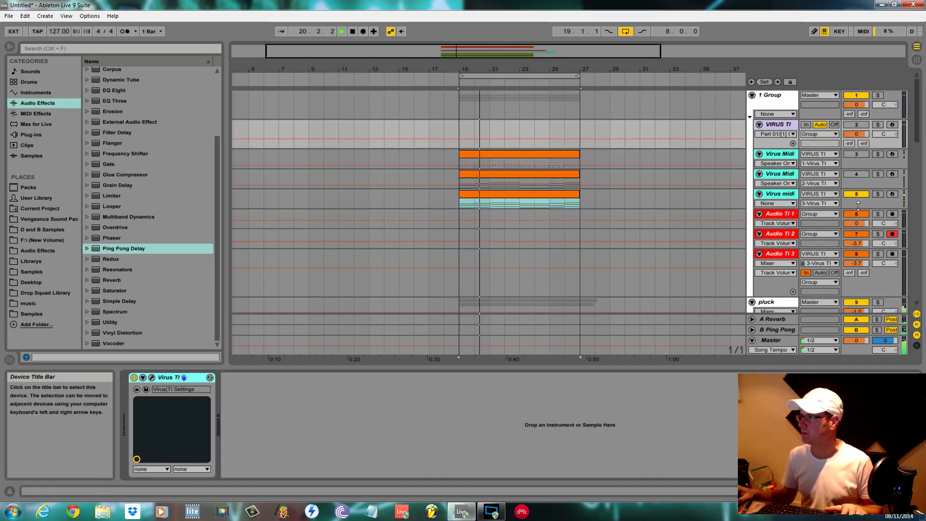
click(877, 194)
click(878, 253)
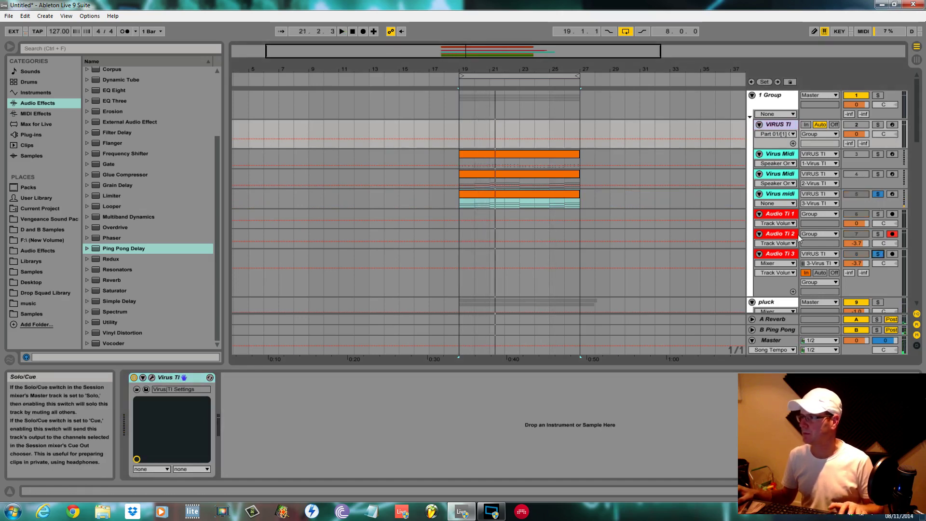
Open the Virus TI editor for part 3 and set the input Mode to Off on the FX 1 page.
click(152, 377)
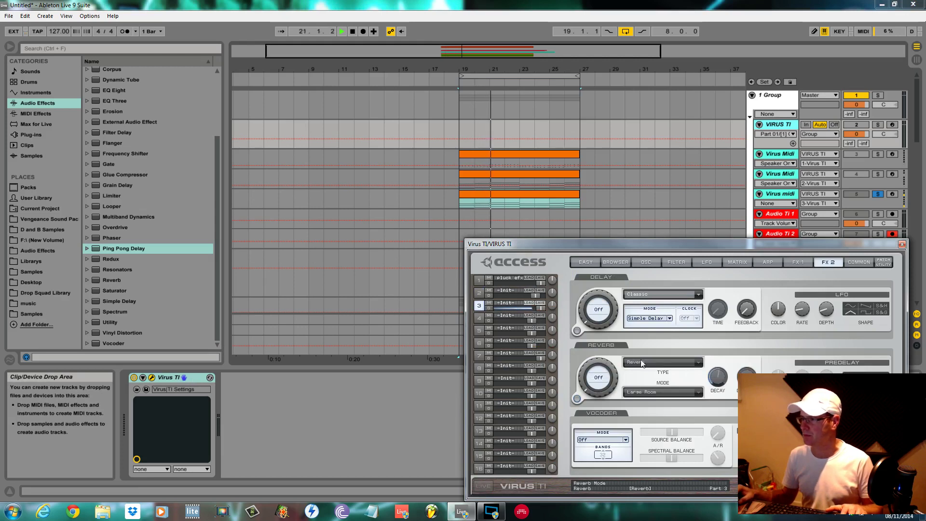
click(790, 266)
click(600, 417)
click(600, 419)
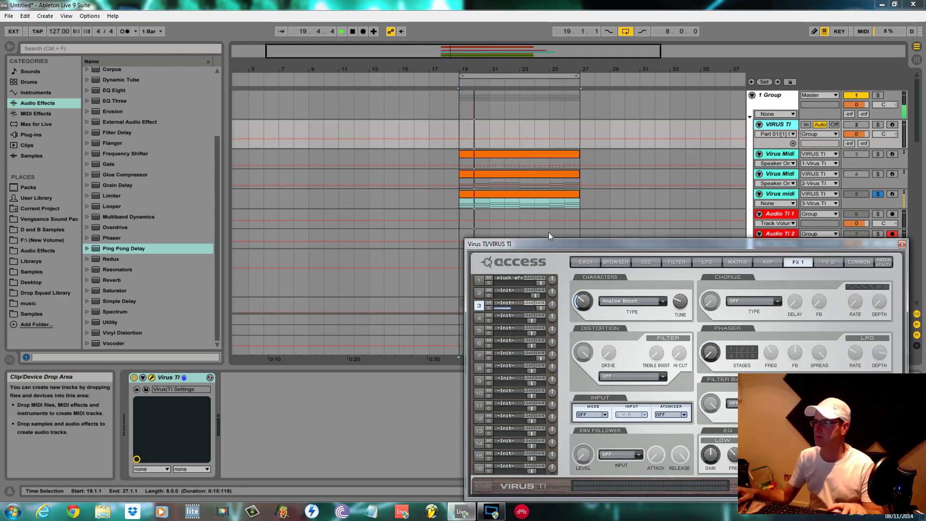
Examine the third Virus midi clip's chord notes in the enlarged note editor, with the Virus TI window moved aside.
key(space)
double_click(524, 192)
drag(553, 243, 665, 325)
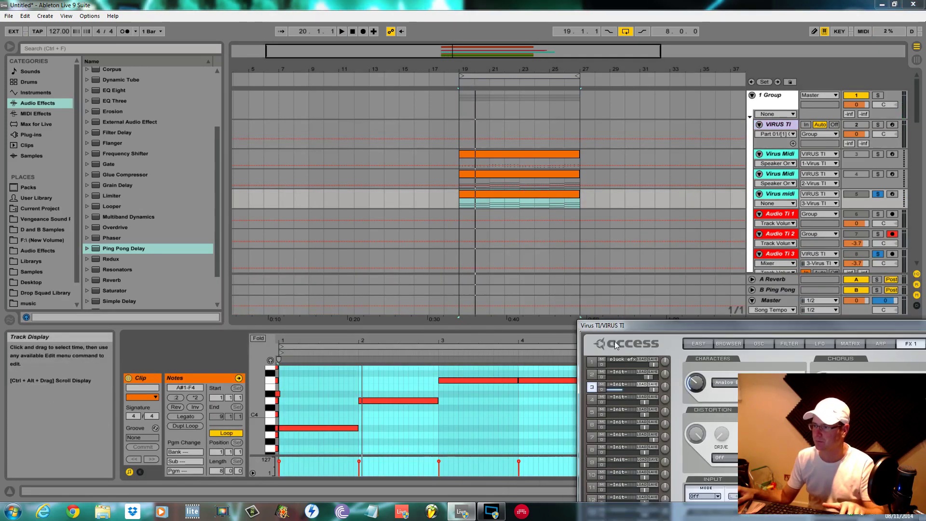
drag(494, 327, 517, 5)
scroll(372, 222, up, 2)
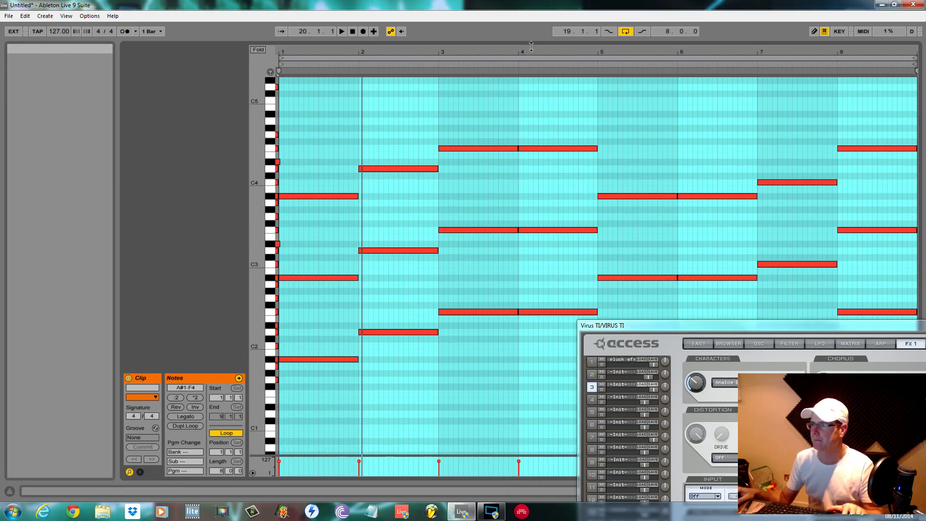
Replace the third Virus midi track's clip with a copy of the first Virus Midi track's clip.
drag(531, 46, 565, 463)
drag(563, 134, 562, 178)
key(space)
Open the copied clip in the enlarged note editor and delete its upper line of notes across the eight bars.
double_click(560, 172)
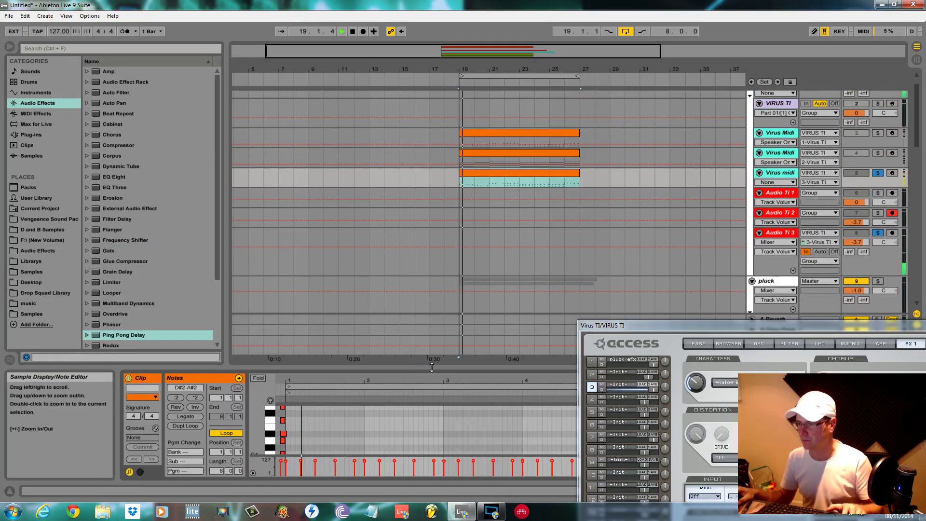
drag(432, 368, 434, 44)
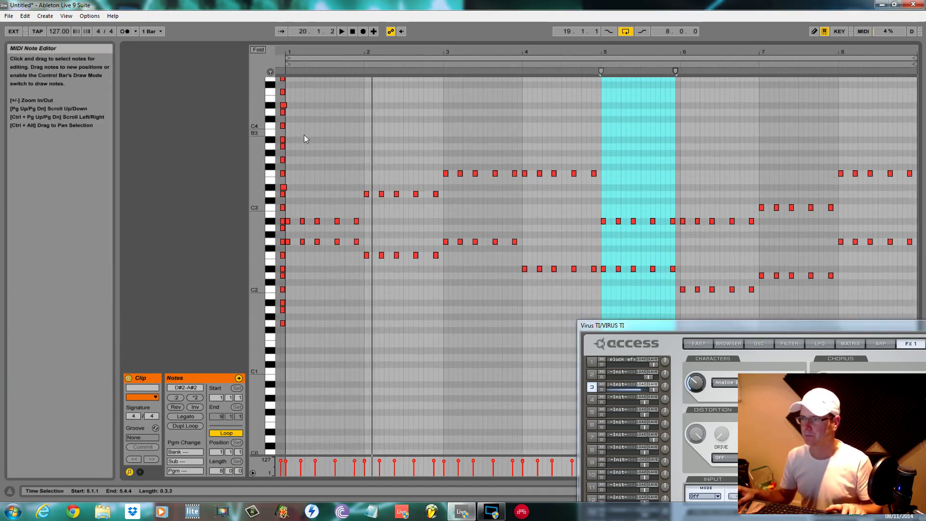
drag(291, 112, 902, 229)
key(Delete)
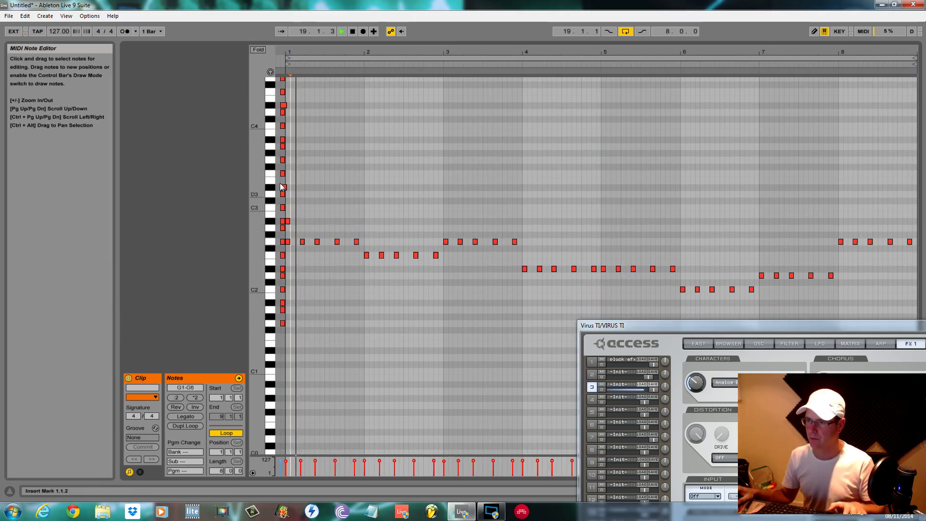
Replace the opening notes of bar 1 with a single off-beat G2 note spanning 1.1.3 to 1.2.1, and delete the stray note above.
key(space)
drag(310, 51, 311, 194)
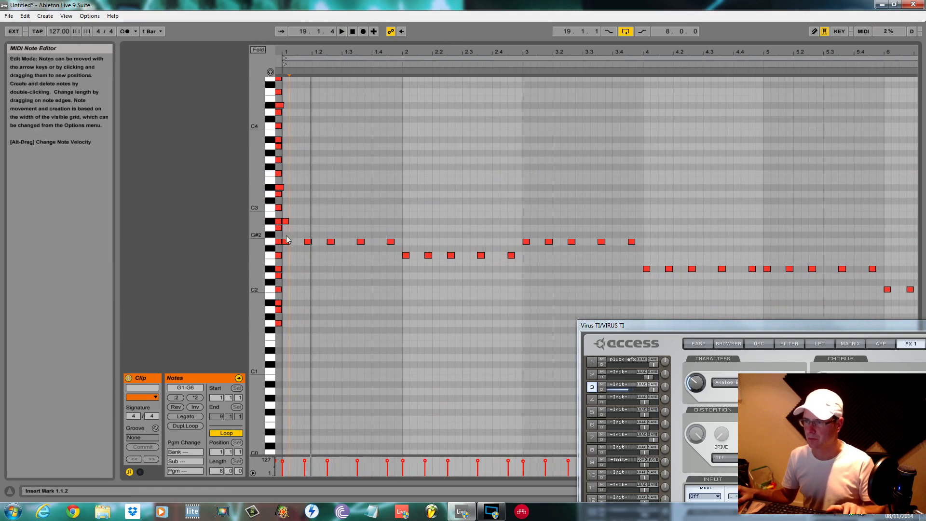
double_click(299, 241)
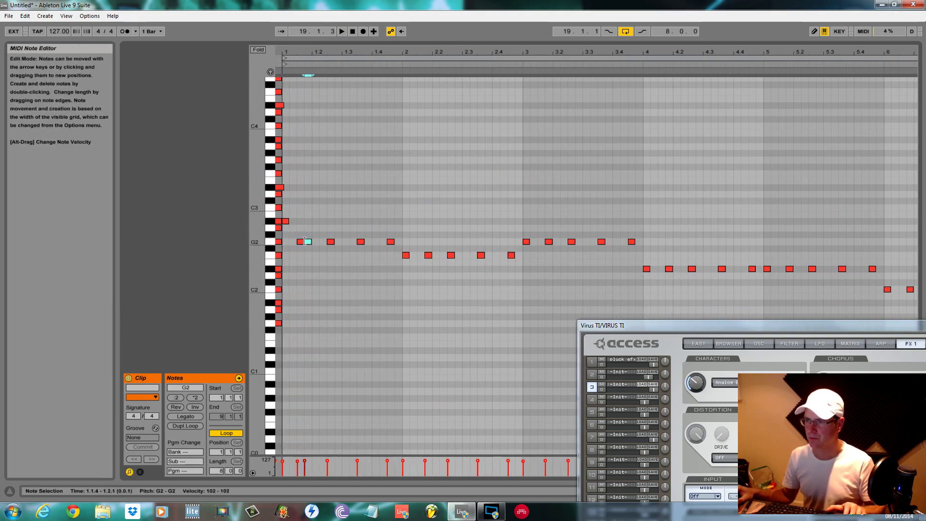
key(Delete)
drag(303, 242, 311, 244)
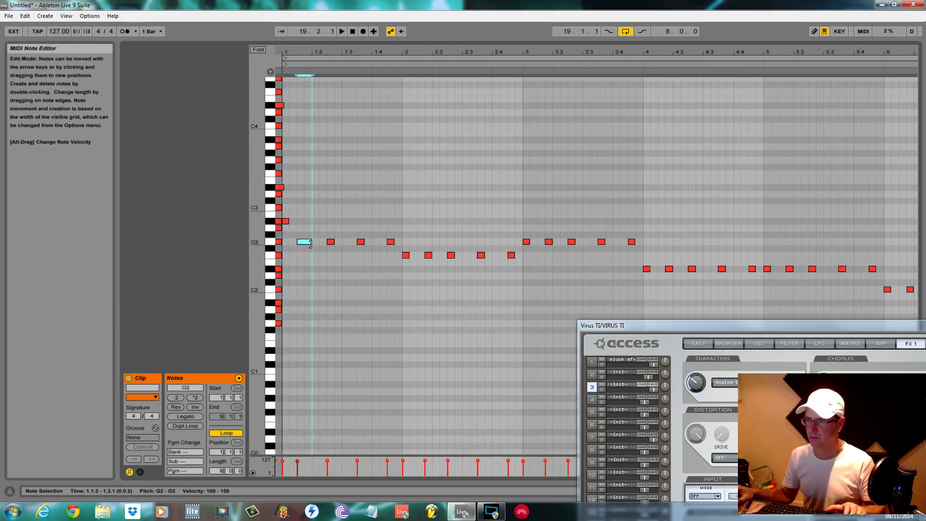
key(space)
key(space)
double_click(286, 221)
key(space)
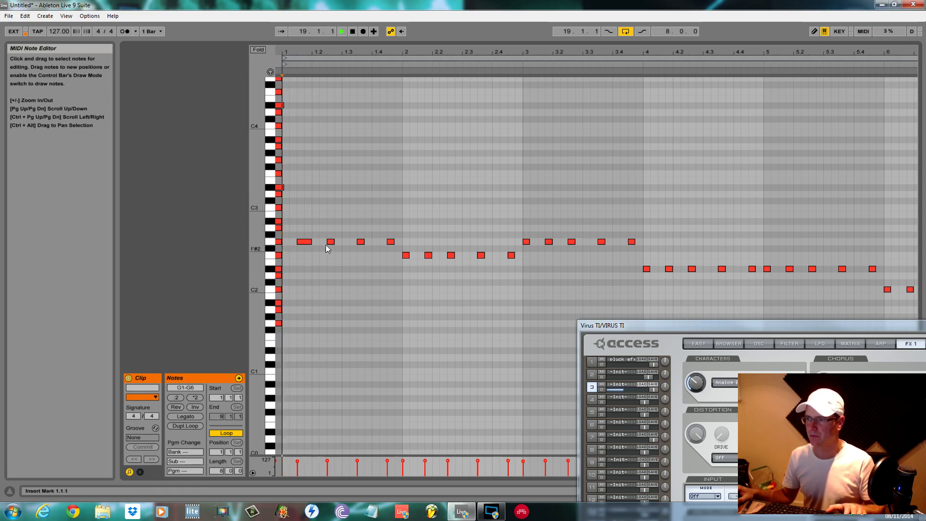
key(space)
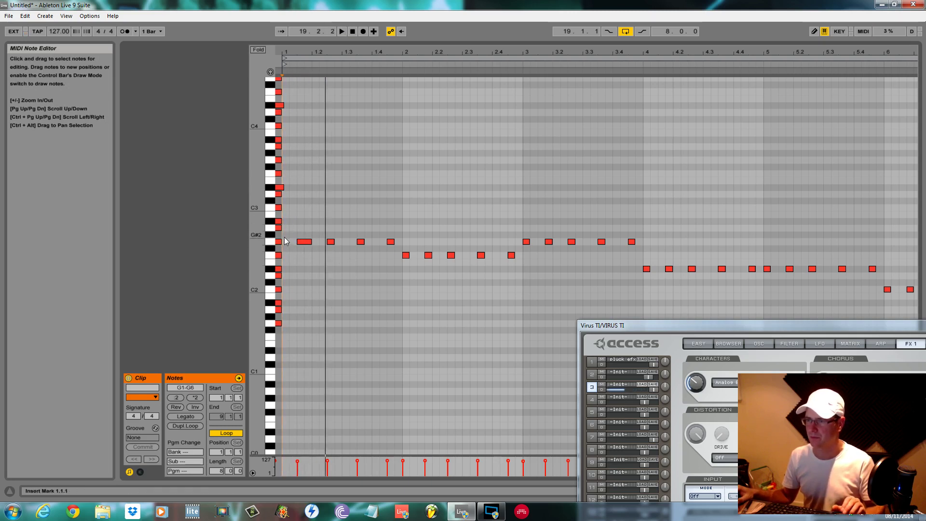
Duplicate the off-beat G2 note onto beats 2, 3 and 4 of bar 1, replacing the short notes.
drag(285, 238, 487, 262)
key(ctrl+d)
key(ctrl+d)
key(ctrl+d)
Replace bar 2's short notes with four off-beat F2 notes copied from the bar 1 pattern.
drag(285, 237, 432, 256)
click(397, 242)
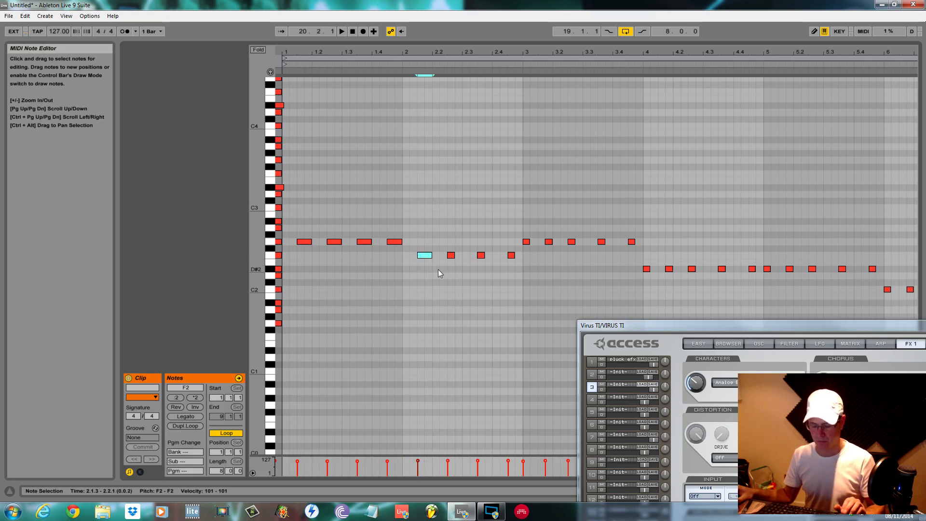
key(ctrl+d)
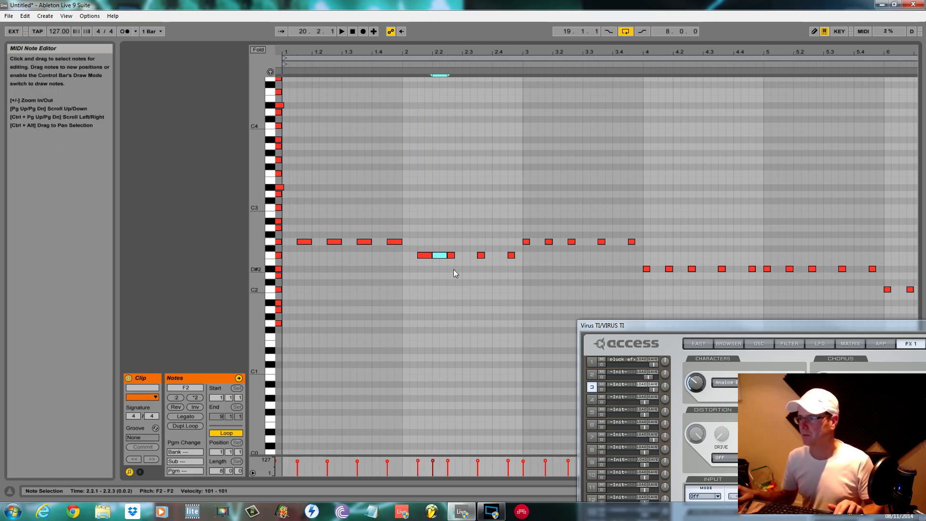
drag(405, 252, 435, 264)
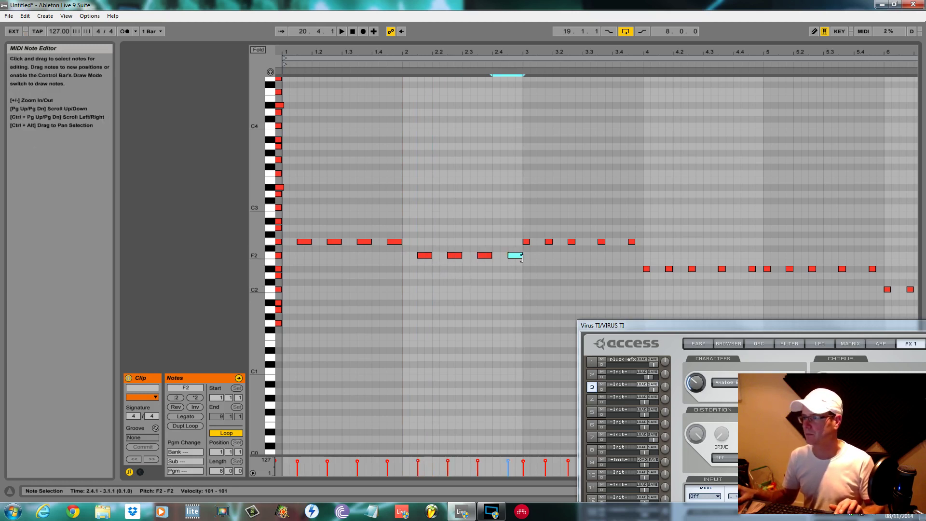
Replace bar 3's short notes with a longer off-beat G2 note on each of the four beats.
click(525, 241)
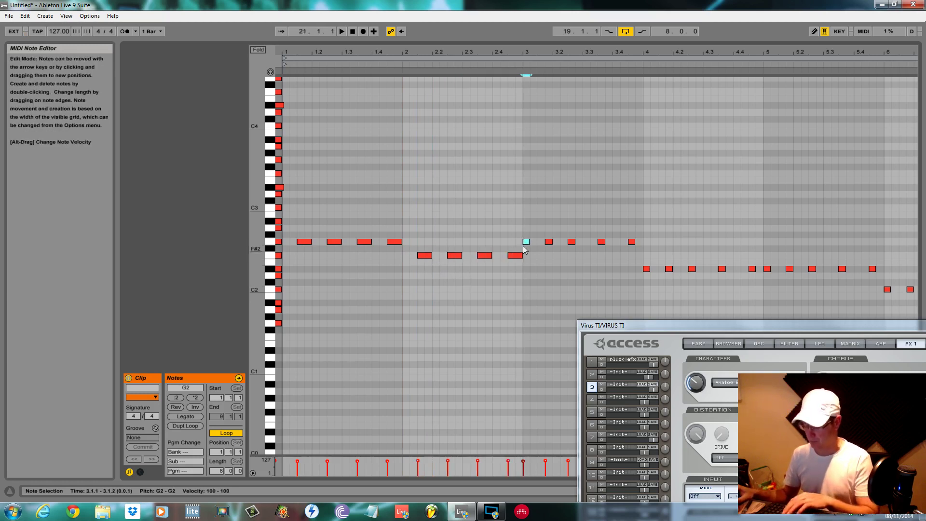
drag(516, 256, 551, 246)
key(ctrl+d)
key(ctrl+d)
key(ctrl+d)
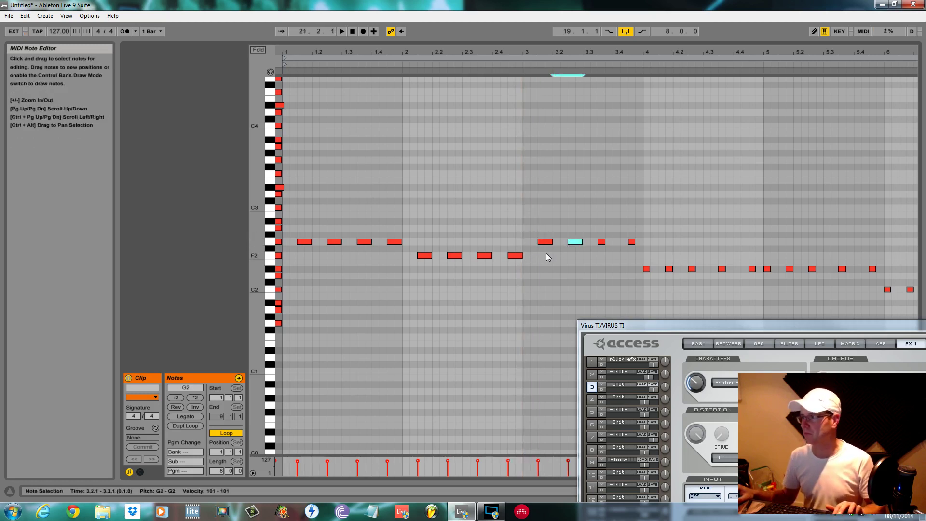
Delete bar 4's opening note and fill the bar with four off-beat D#2 notes in place of the short ones.
click(646, 268)
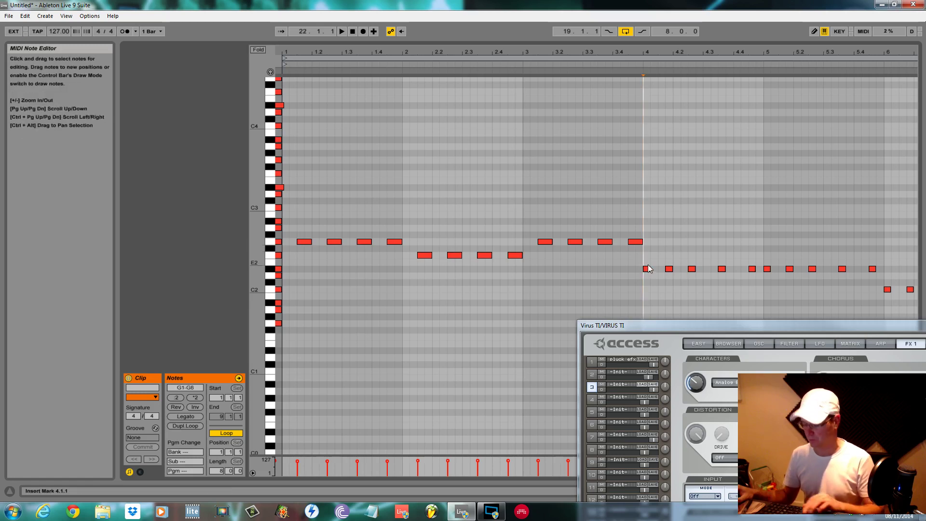
double_click(647, 269)
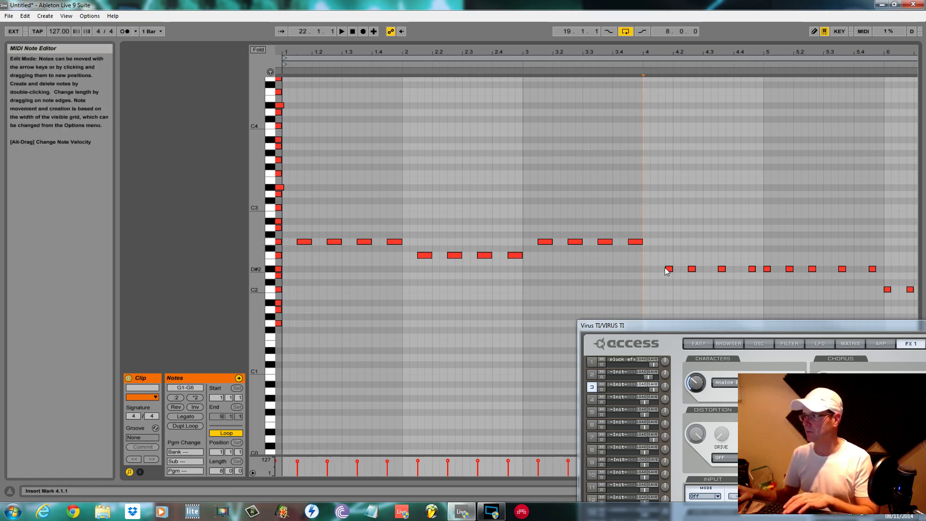
drag(668, 268, 662, 270)
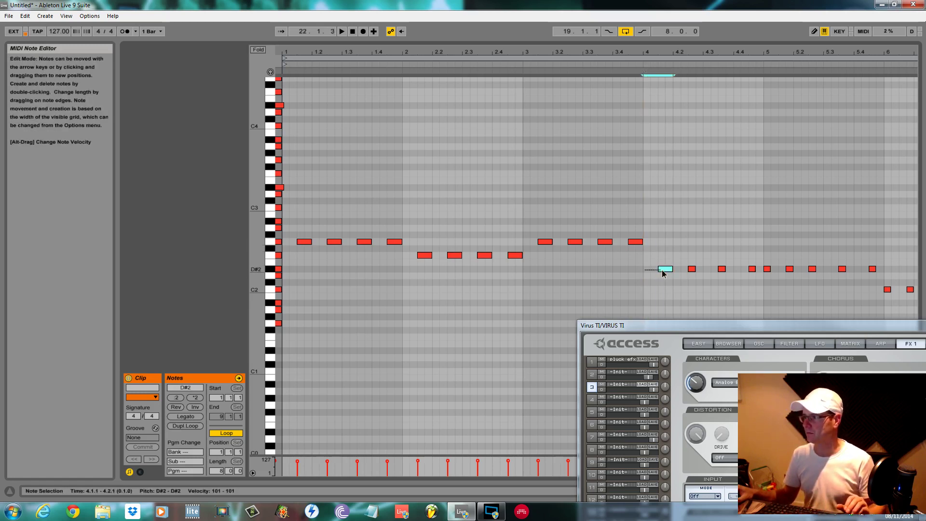
key(ctrl+d)
key(ctrl+d)
key(ctrl+d)
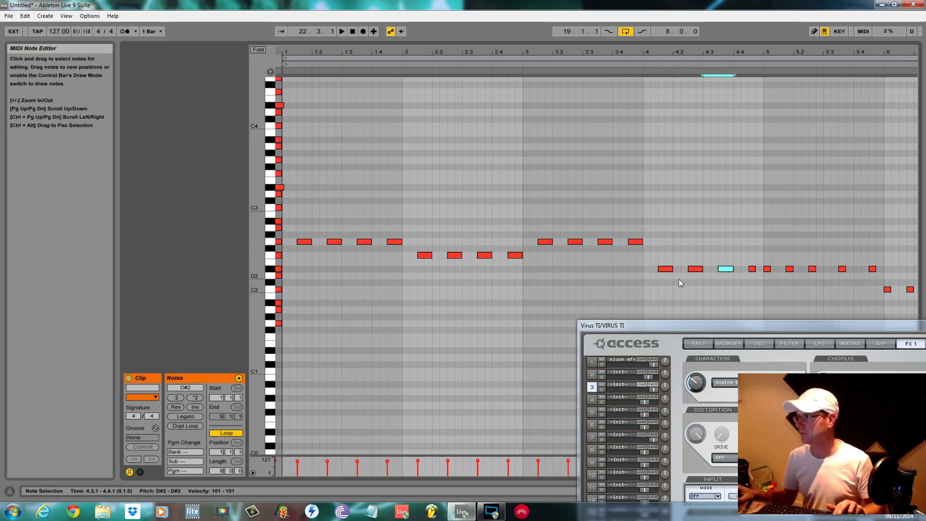
Delete the short note at the start of bar 5 and fill the bar with four off-beat D#2 notes.
click(766, 269)
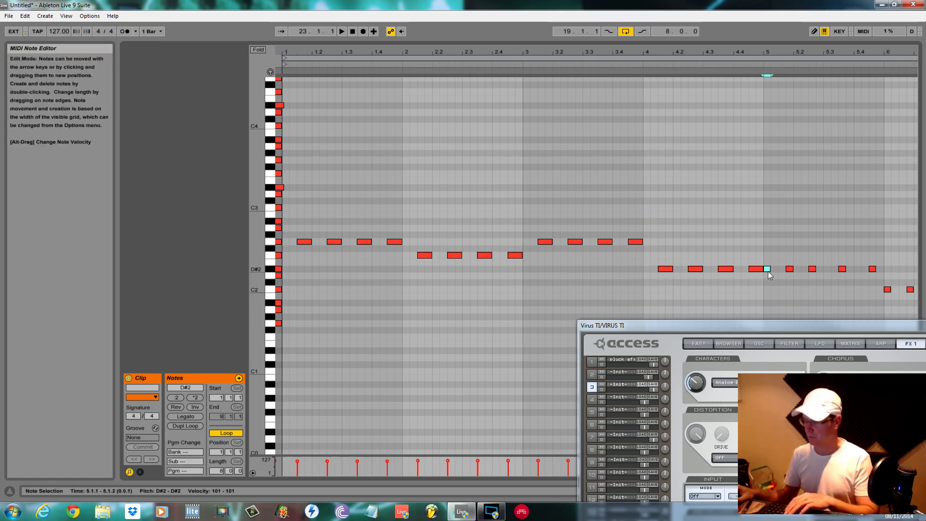
key(Delete)
click(789, 269)
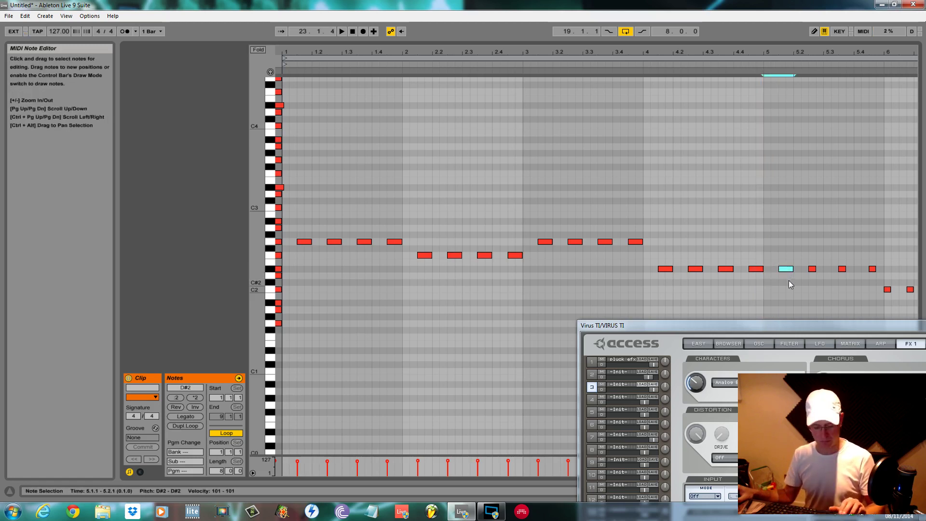
key(ctrl+d)
key(ctrl+d)
key(ctrl+d)
Move the Virus TI window out of the way and replace bar 6's short notes with four off-beat C2 notes.
drag(854, 326, 0, 212)
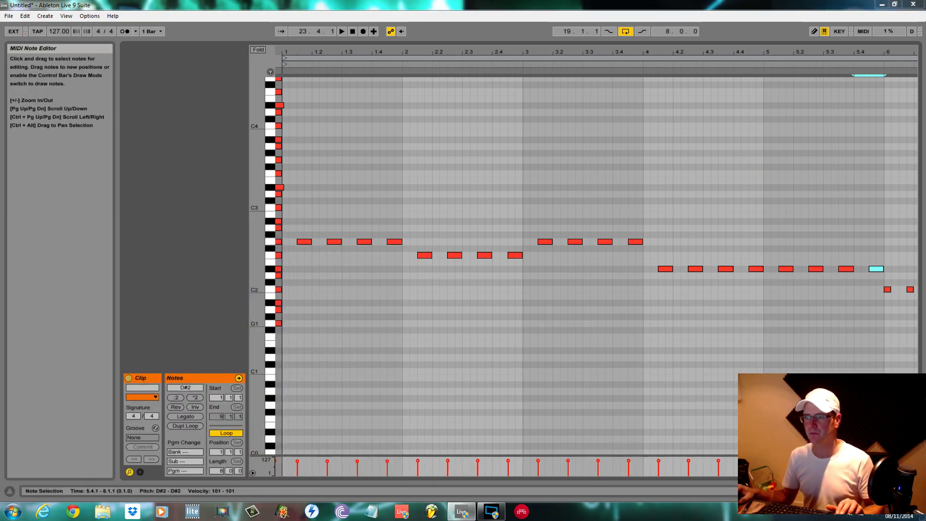
drag(828, 52, 499, 52)
double_click(560, 290)
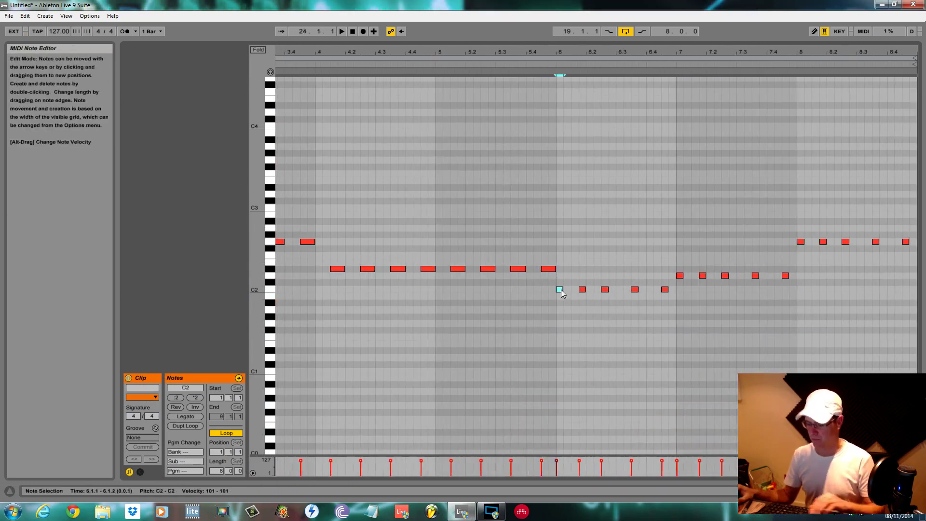
drag(554, 269, 583, 297)
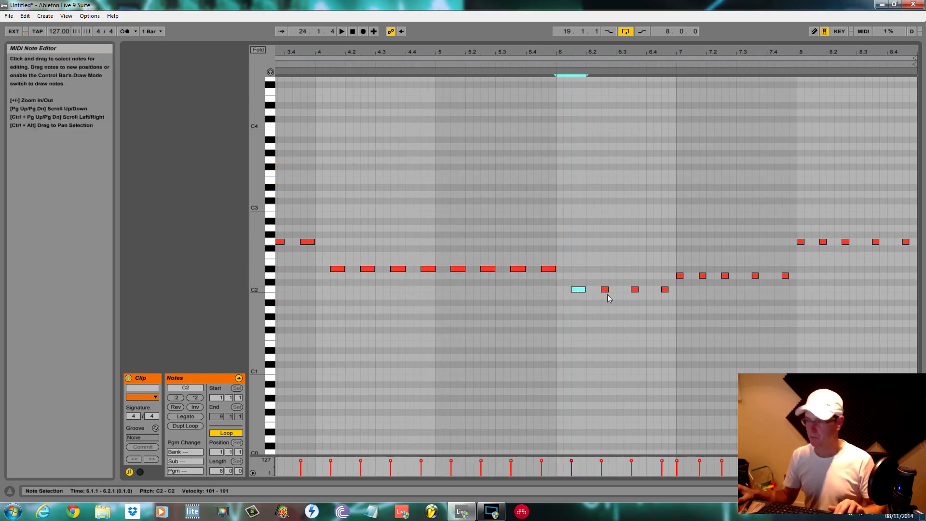
Delete bar 7's opening short note and fill the bar with four off-beat D2 notes.
click(670, 290)
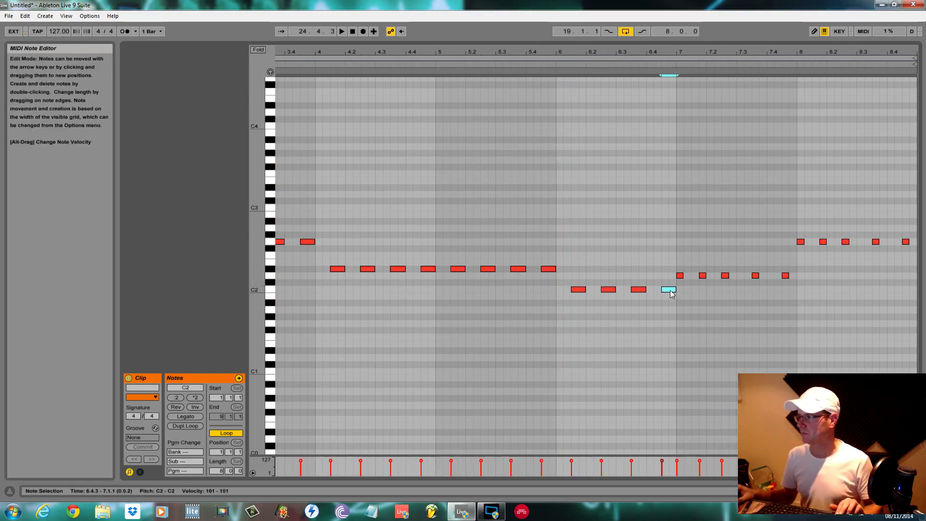
key(Delete)
drag(673, 290, 704, 275)
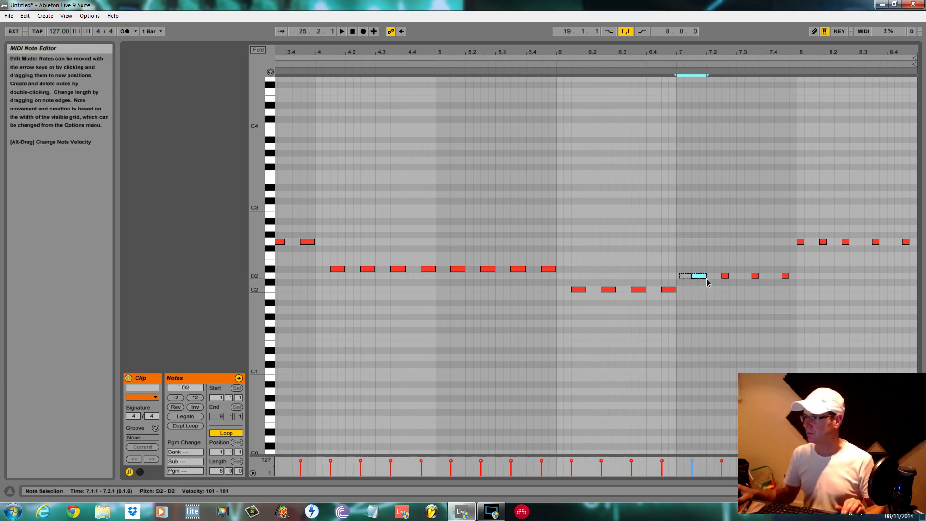
key(ctrl+d)
key(ctrl+d)
key(ctrl+d)
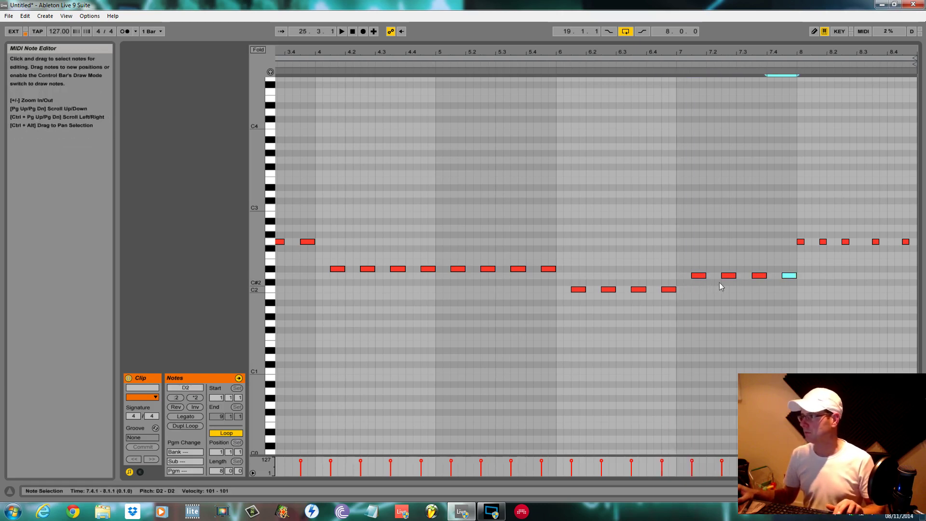
Delete bar 8's opening short note and fill the bar with four off-beat G2 notes.
click(799, 249)
double_click(800, 242)
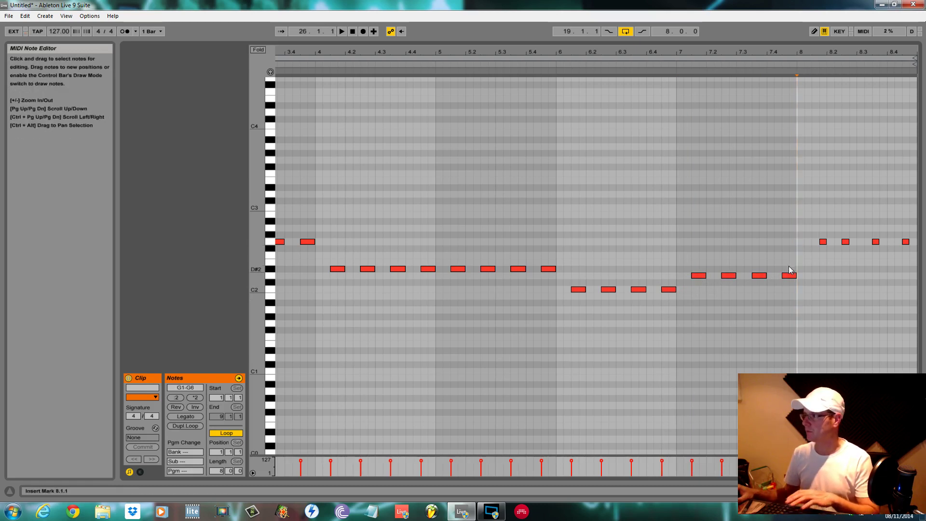
double_click(818, 242)
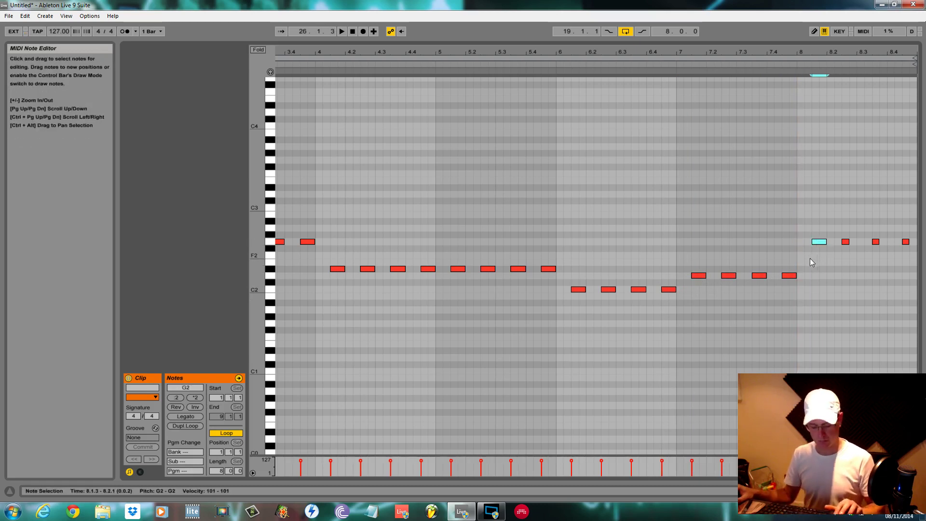
drag(813, 242, 798, 242)
key(ctrl+d)
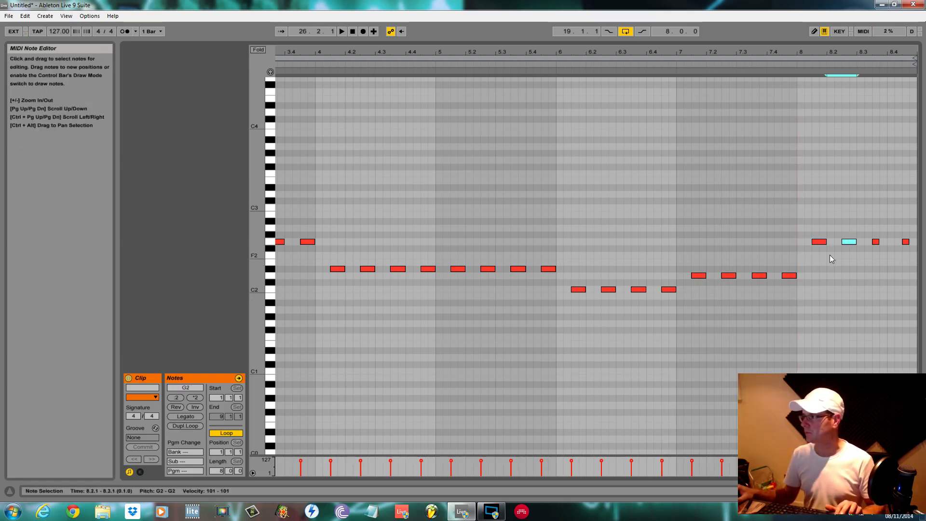
key(ctrl+d)
key(ctrl+d)
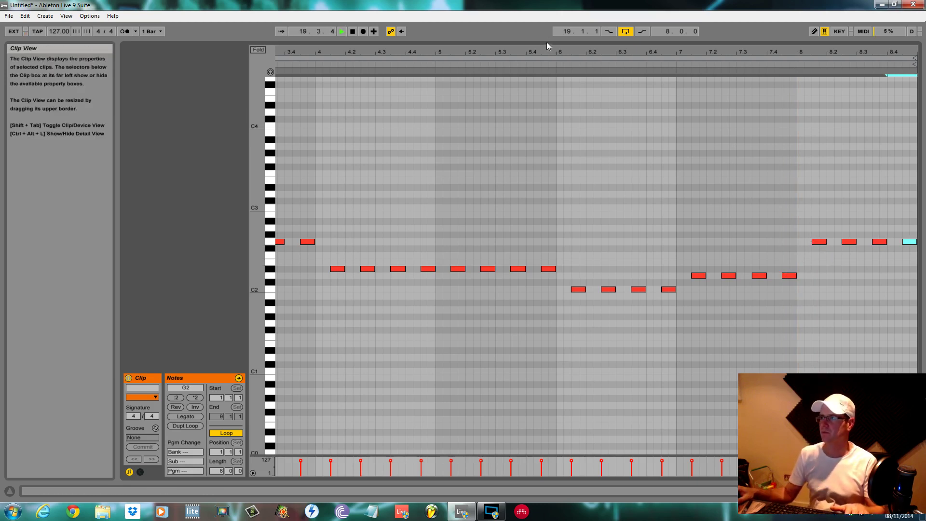
Shrink the note editor to bring back the arrangement, and open the VIRUS TI track's plug-in editor.
drag(545, 42, 665, 340)
scroll(725, 184, up, 3)
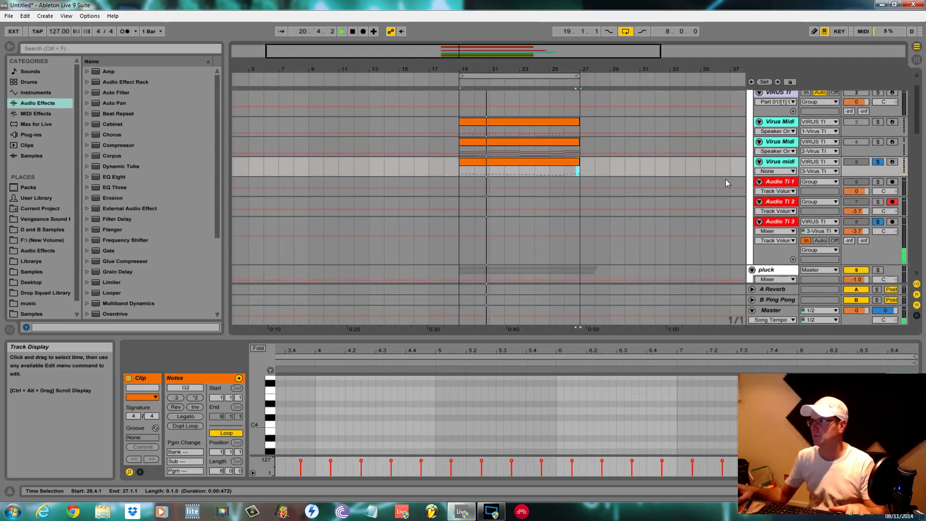
scroll(743, 169, up, 2)
click(784, 124)
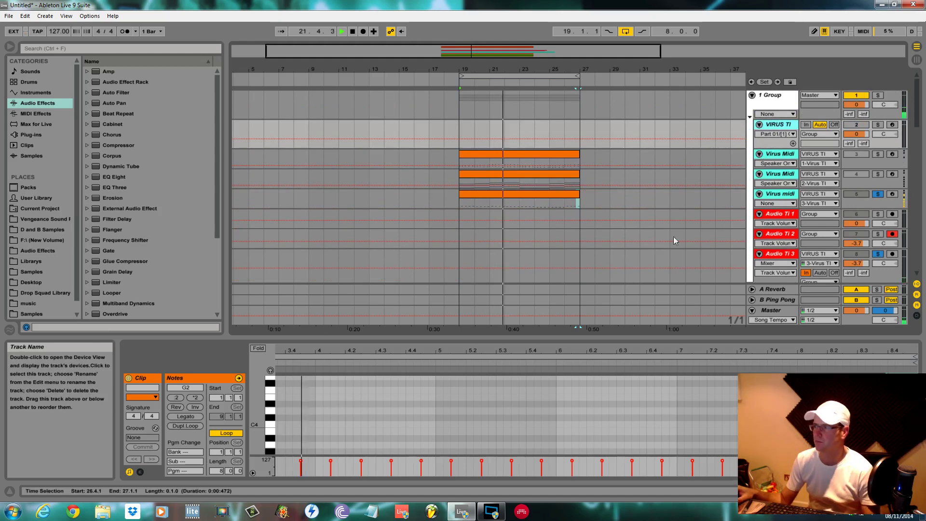
double_click(784, 124)
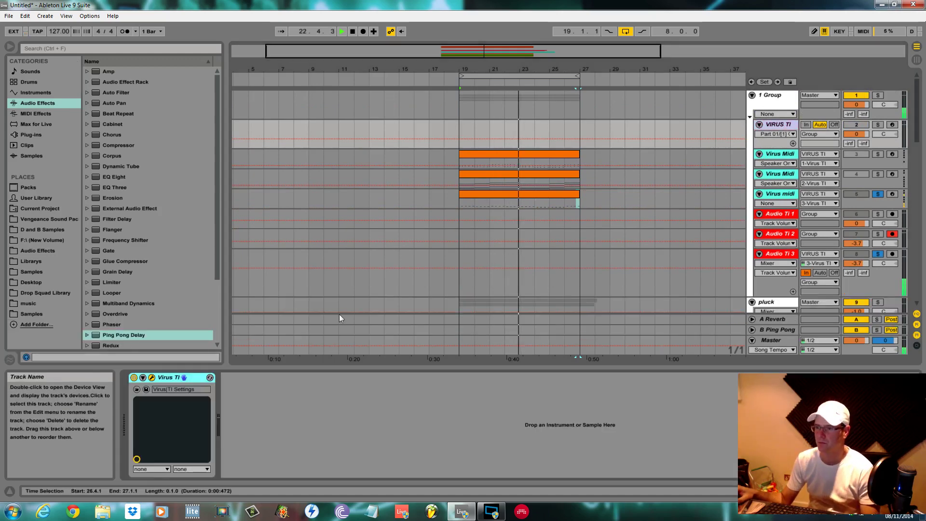
click(152, 377)
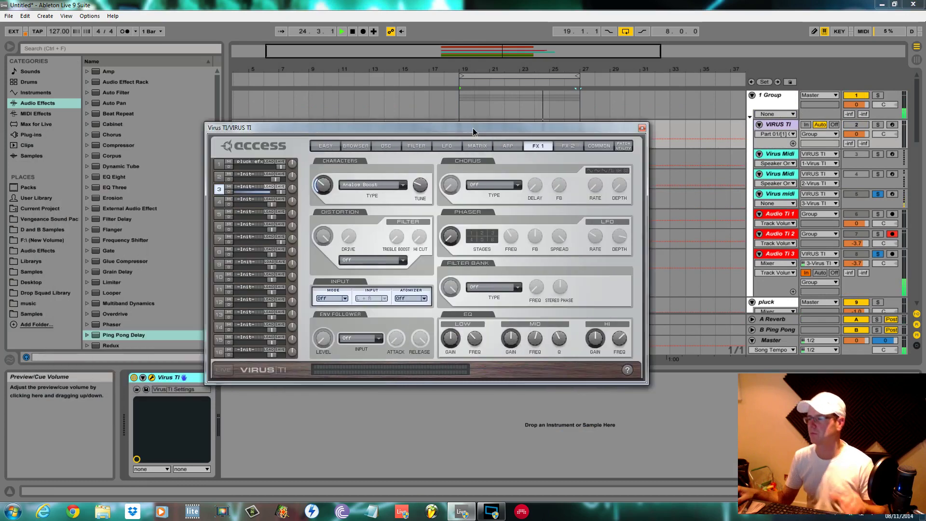
drag(473, 132, 602, 158)
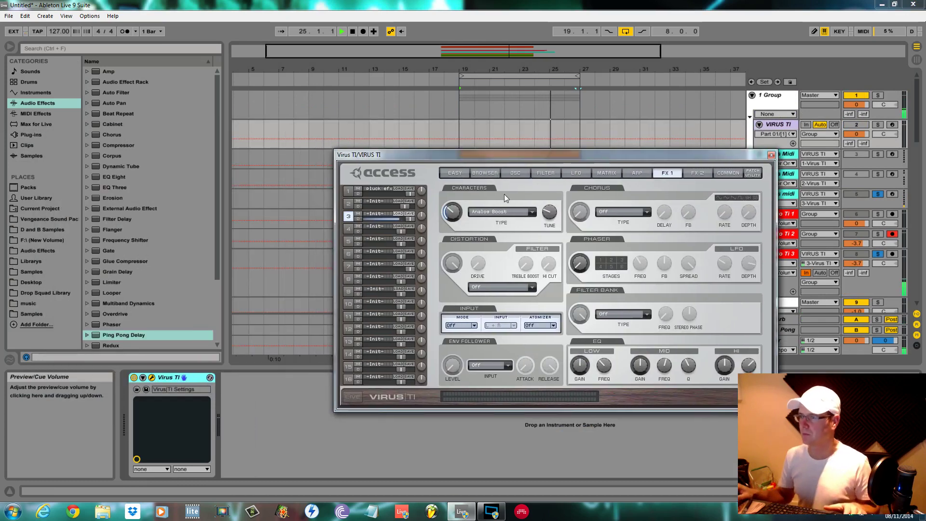
On part 3's oscillator page, set oscillator 1 to a Classic Sine wave and the Osc 1/2 balance fully to oscillator 1.
click(514, 172)
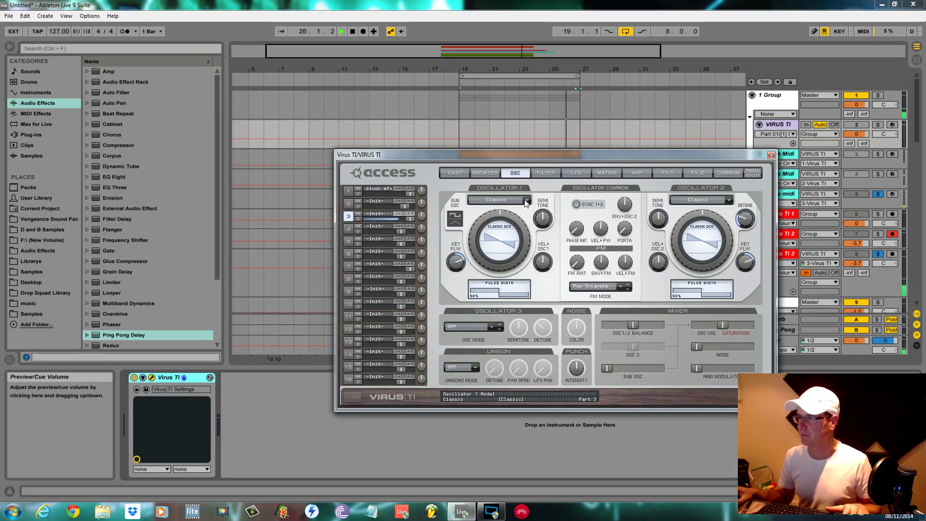
click(526, 202)
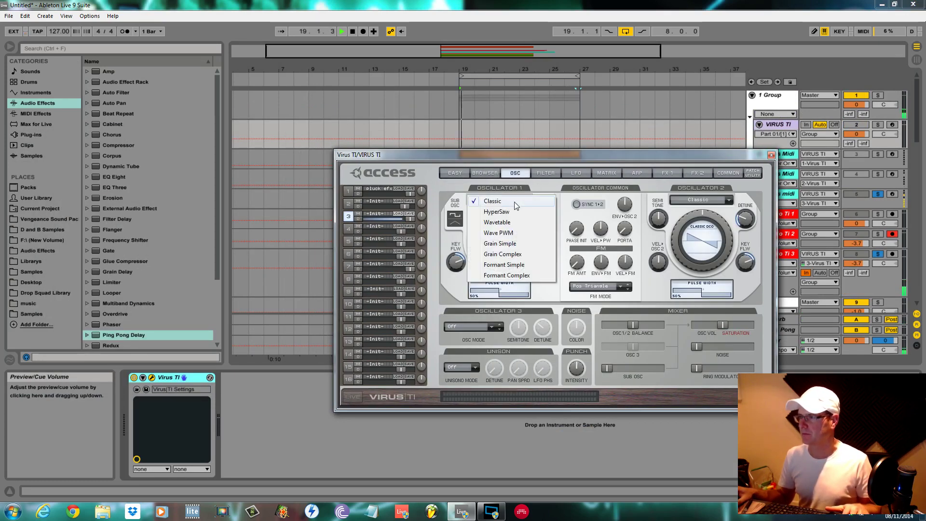
click(515, 202)
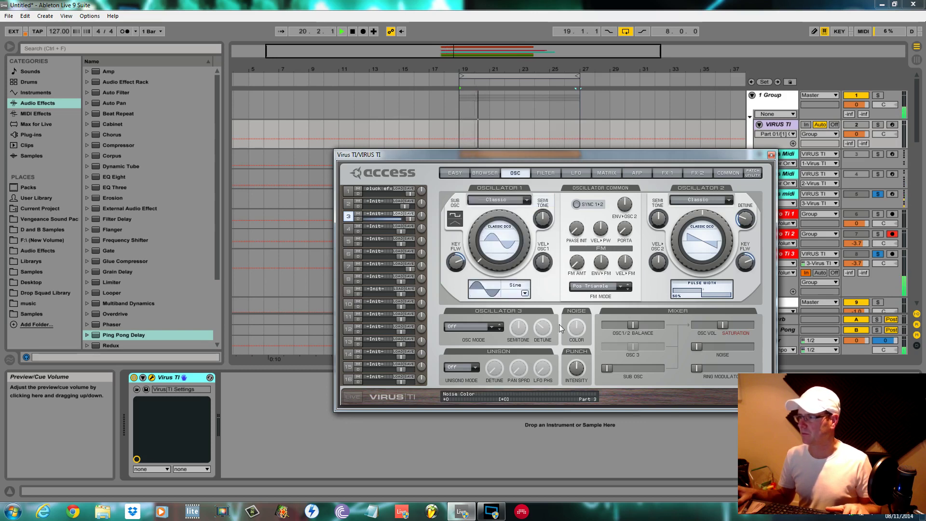
drag(632, 327, 586, 314)
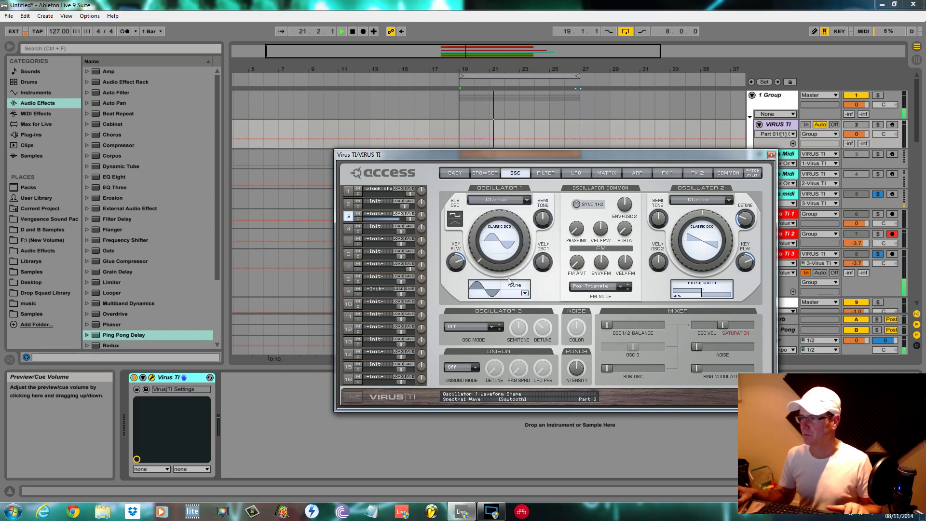
Lower oscillator 1's semitone detune to about -11.
drag(541, 227, 541, 236)
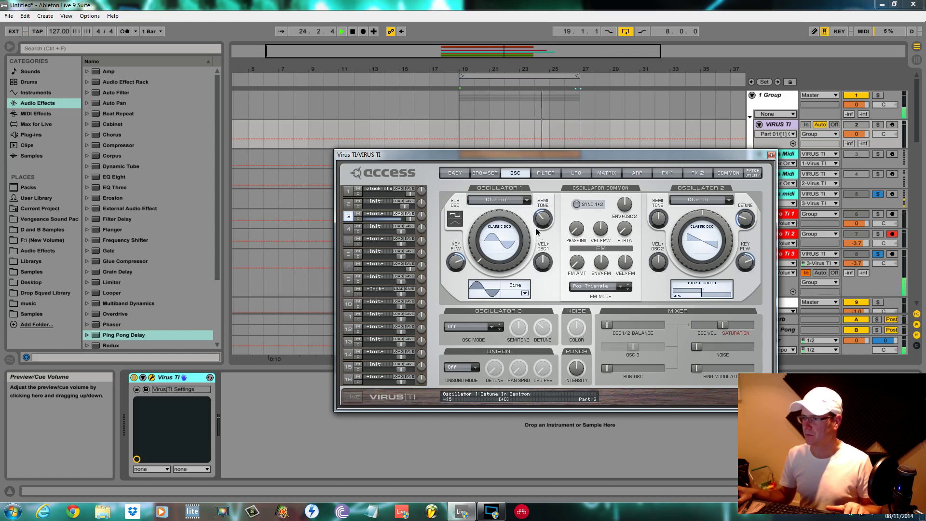
drag(536, 230, 535, 226)
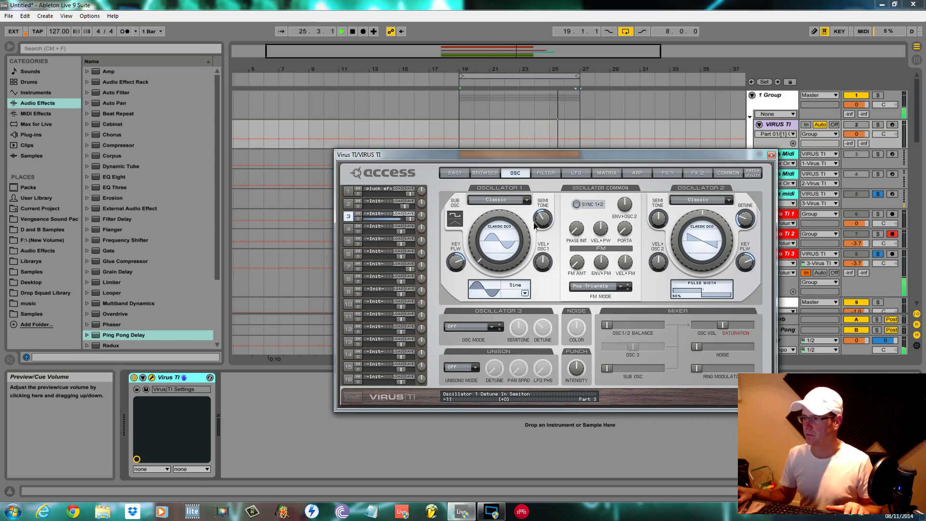
Set the filter routing to Split and the saturation type to Soft.
click(547, 174)
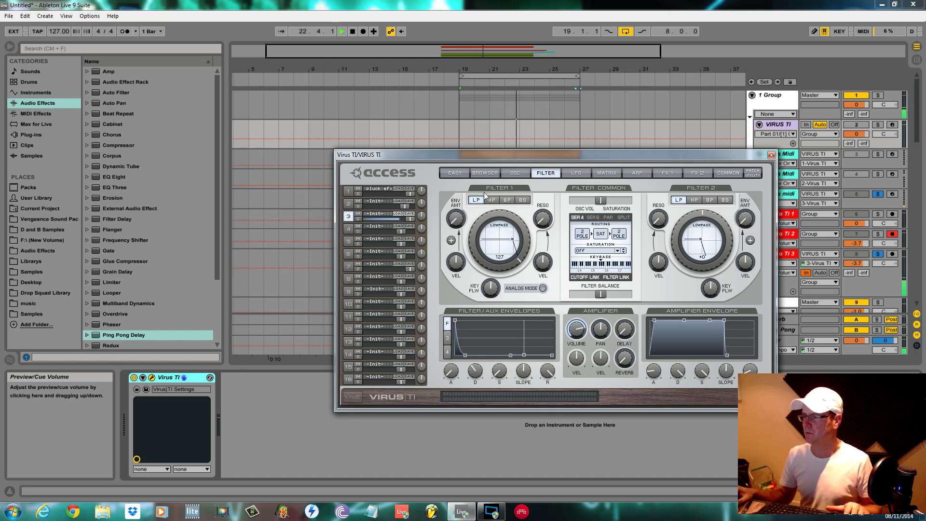
click(582, 234)
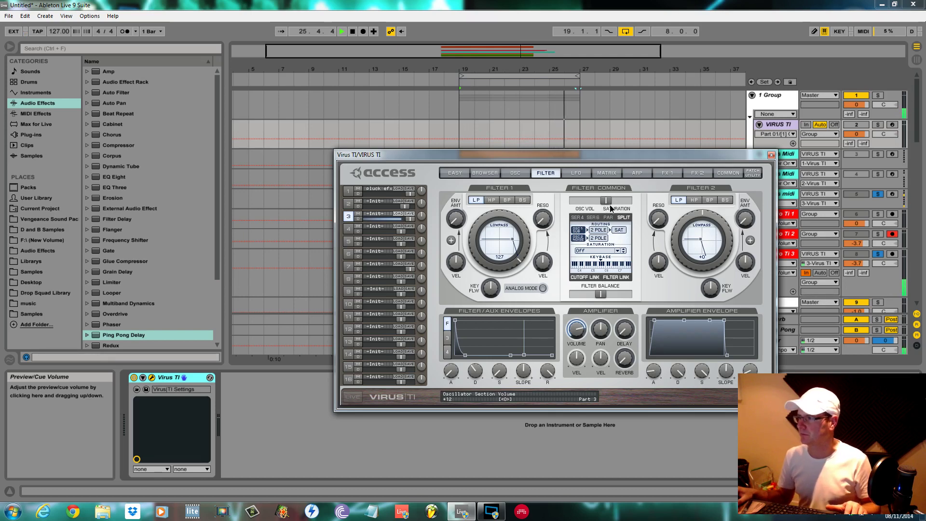
click(616, 251)
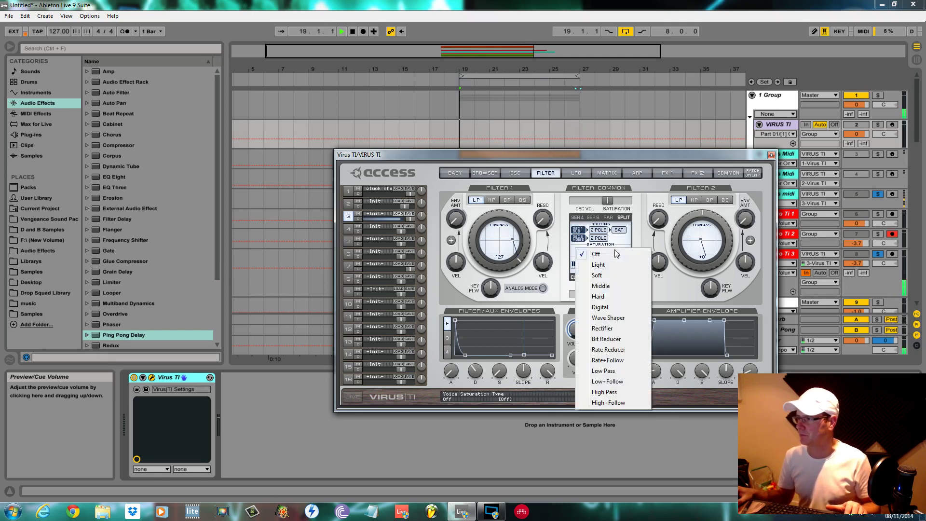
click(598, 275)
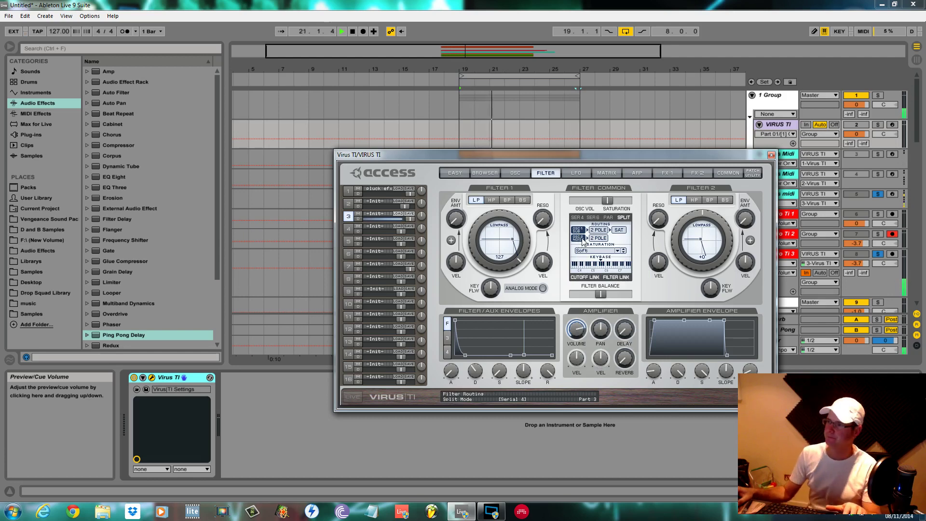
Keep oscillator 2 on the Classic model and centre the oscillator 1/2 balance.
click(514, 174)
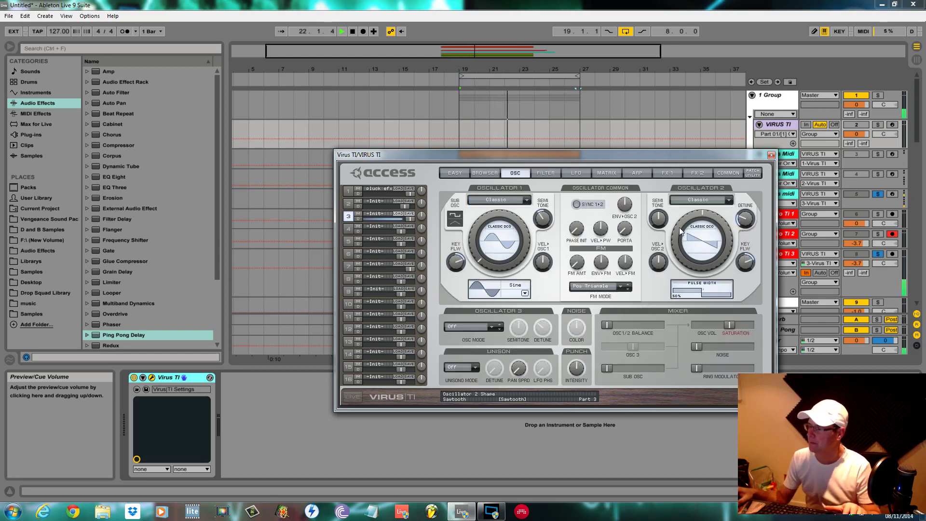
click(733, 200)
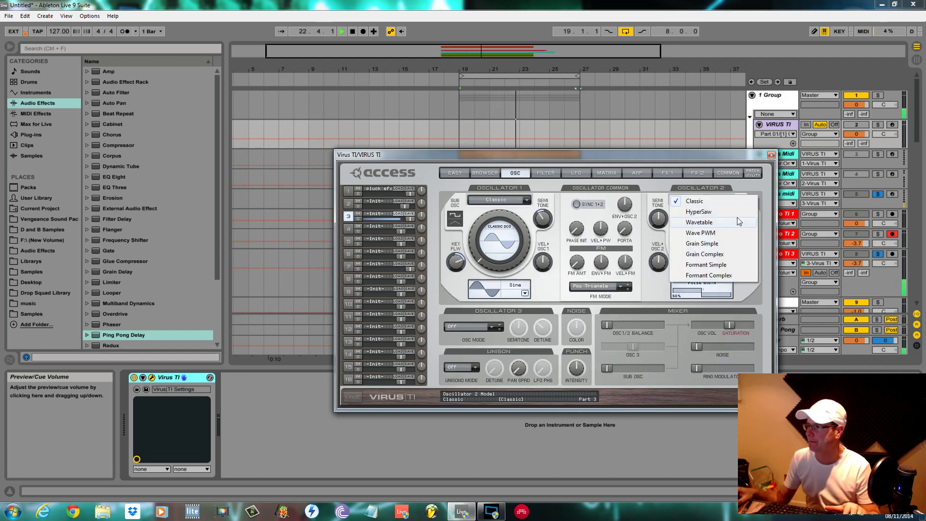
click(698, 204)
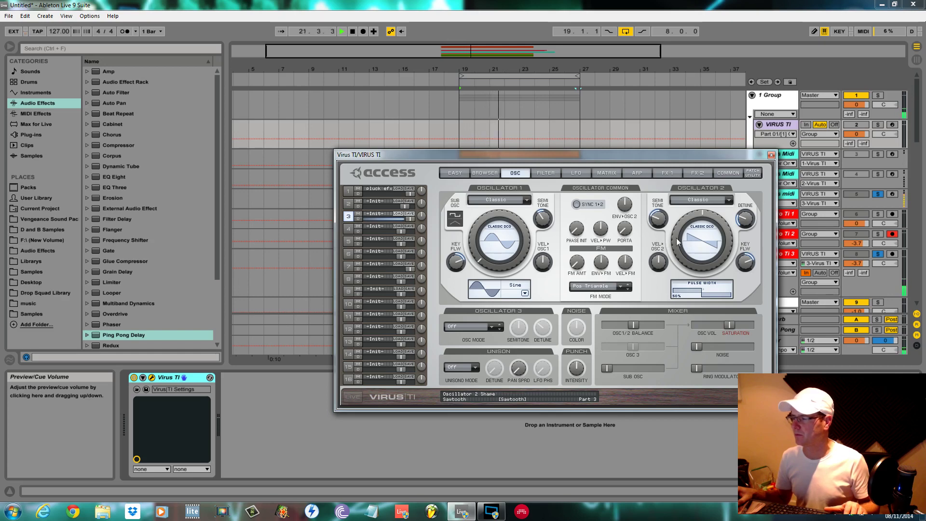
Raise the envelope amount of filters 1 and 2 and set the filter 2 offset to +12.
click(546, 172)
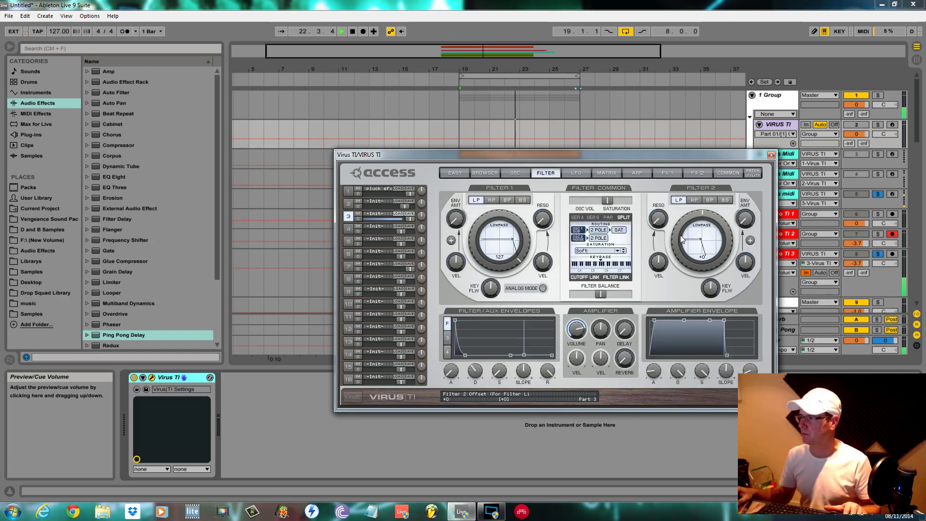
drag(681, 239, 682, 268)
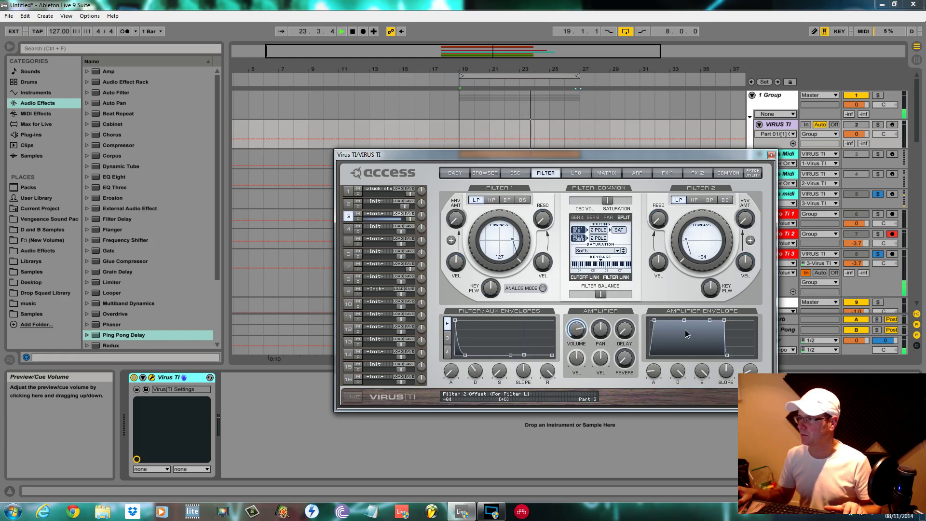
drag(687, 333, 686, 238)
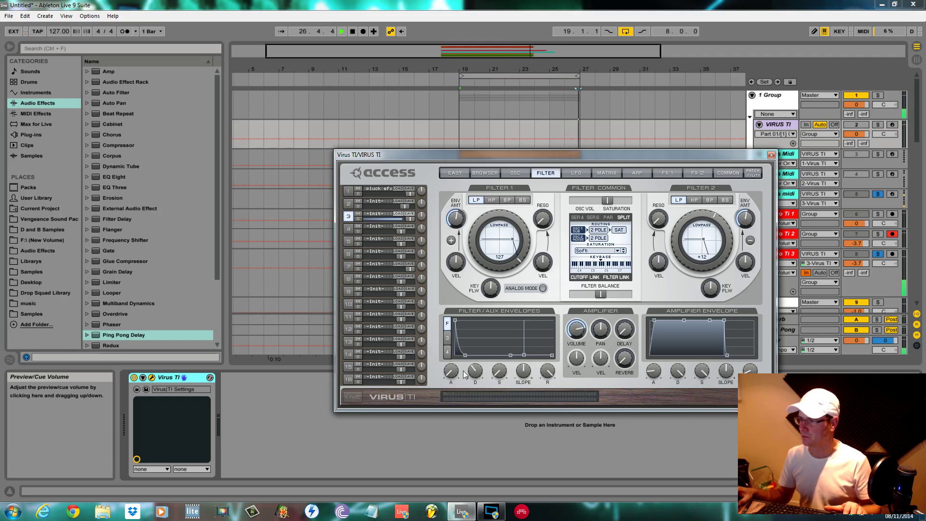
Set the filter envelope's attack to 21 and sustain to 100%, with the filter 2 offset at +48.
drag(452, 371, 453, 355)
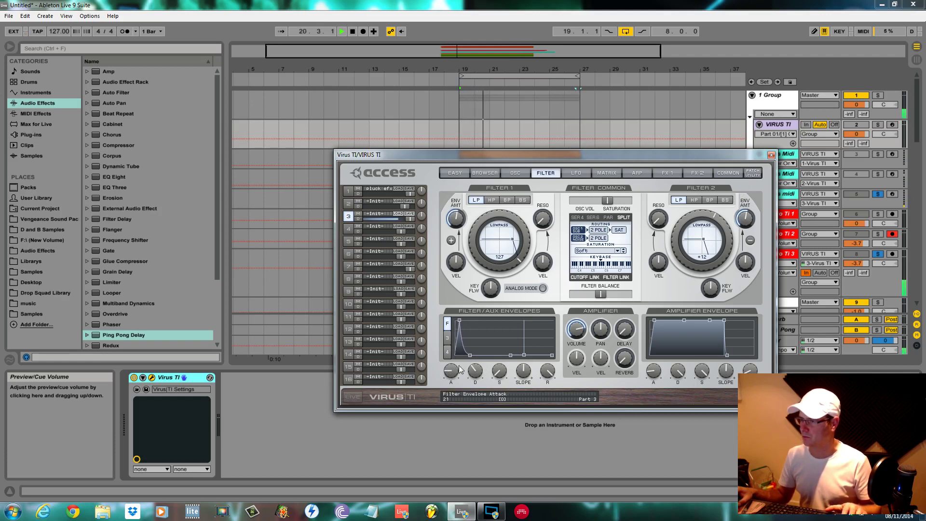
drag(479, 341, 507, 280)
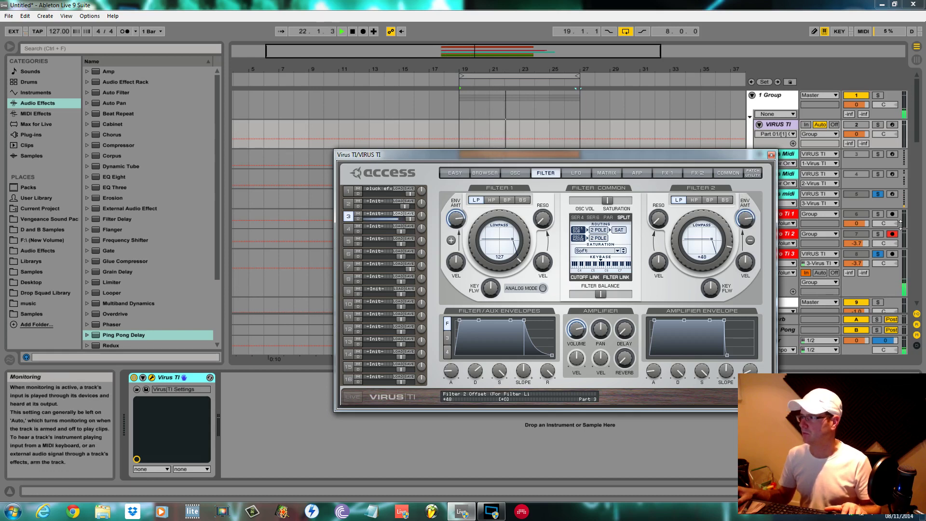
Raise the Audio Ti 3 track volume to -1.9 and keep the filter envelope's sustain at 100%.
drag(856, 264, 856, 258)
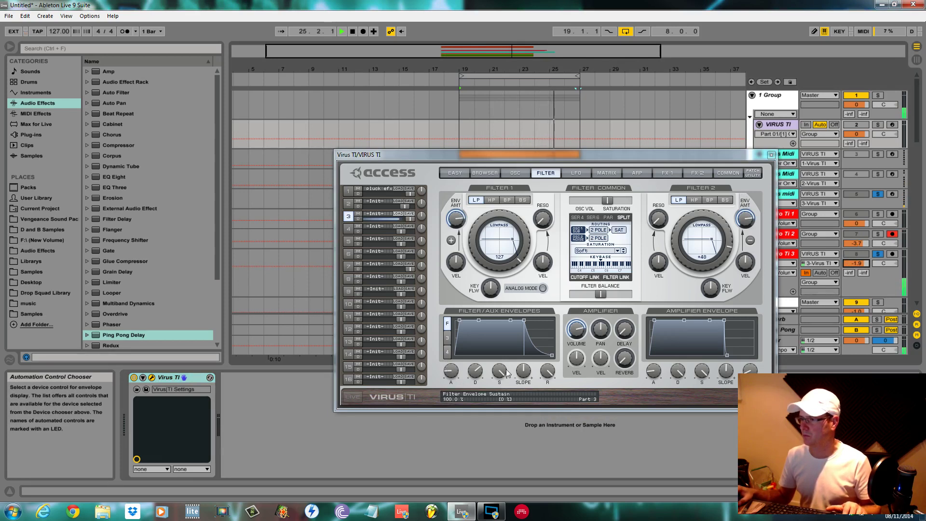
drag(502, 376, 504, 355)
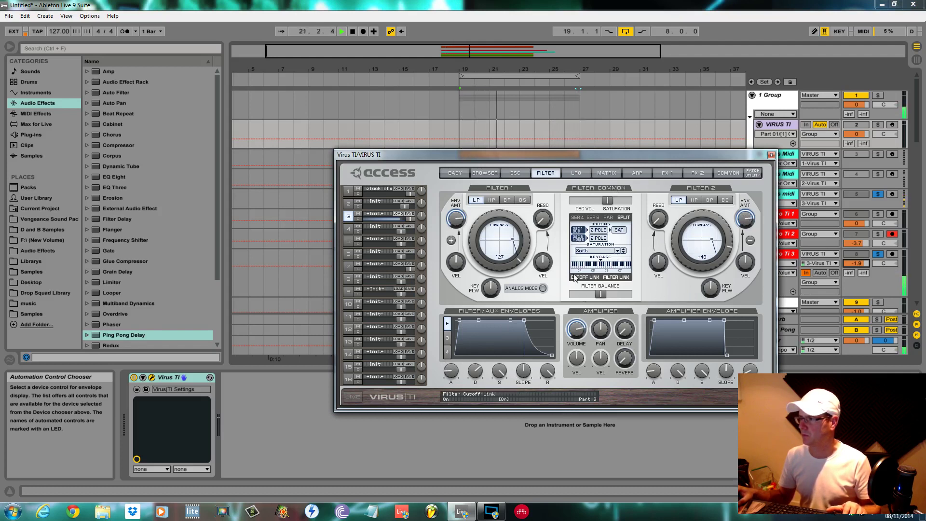
Set oscillator 3's mode to Saw.
click(514, 173)
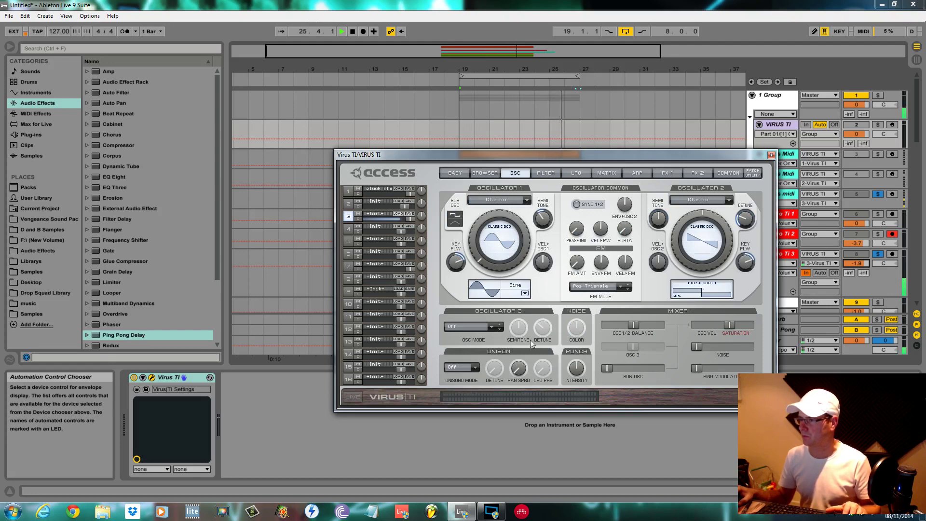
click(491, 329)
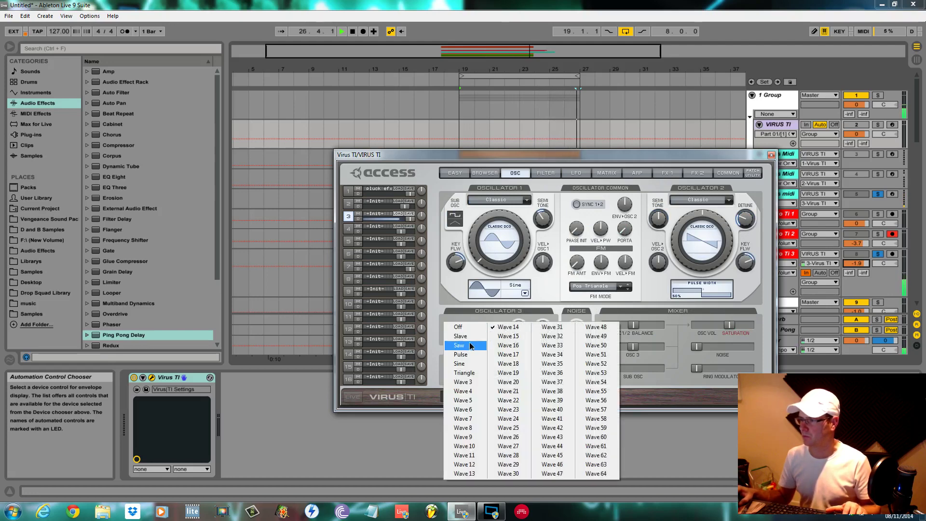
click(485, 347)
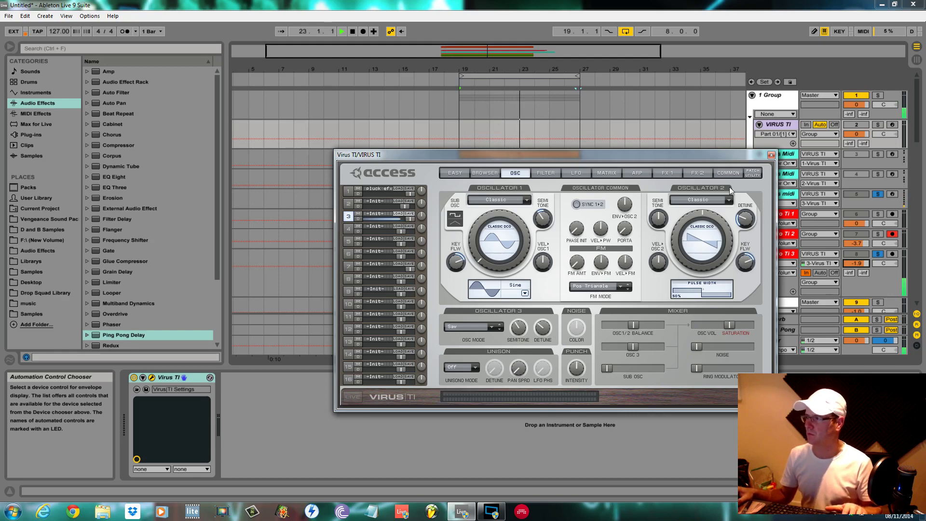
Unsolo the third Virus midi track and the Audio Ti 3 track, restarting playback with the full mix.
key(space)
click(877, 254)
click(878, 194)
key(space)
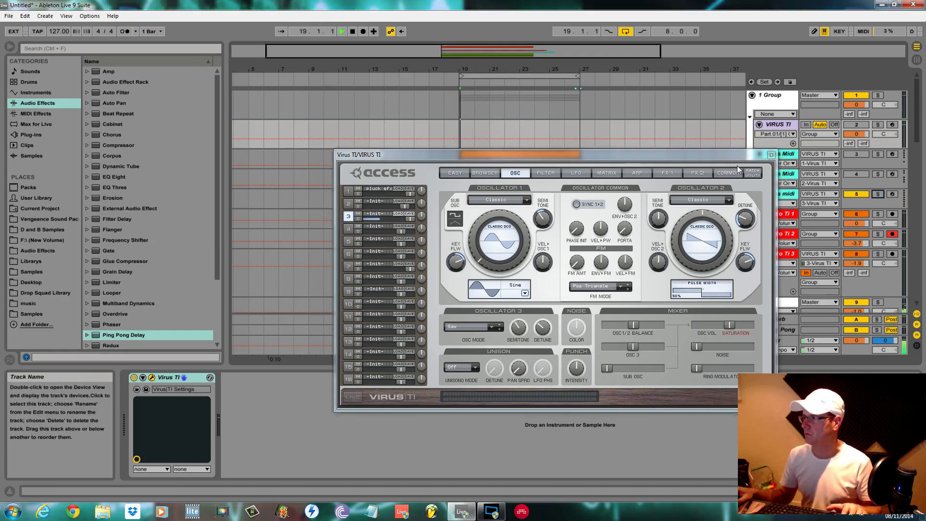
Move the Virus TI window clear of the tracks and place the insert marker at 19.1.1 on Audio Ti 3.
drag(724, 159, 794, 305)
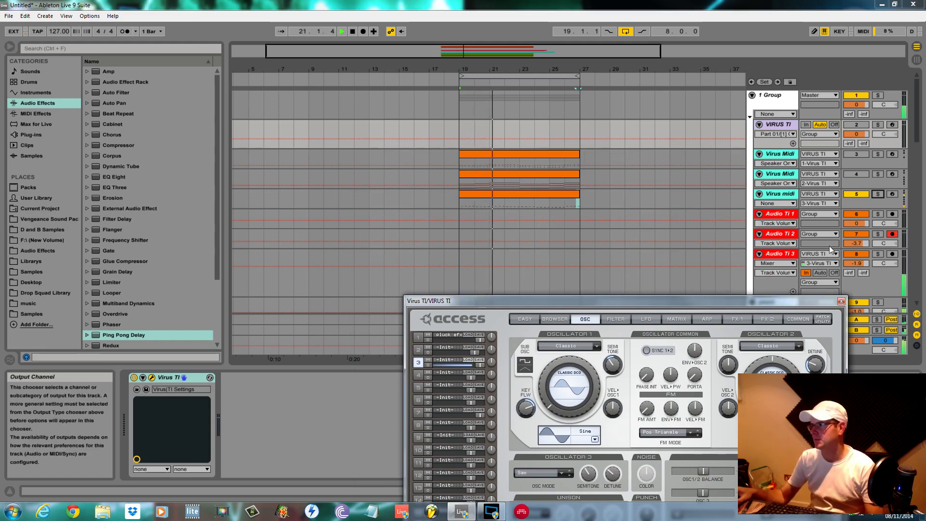
click(779, 254)
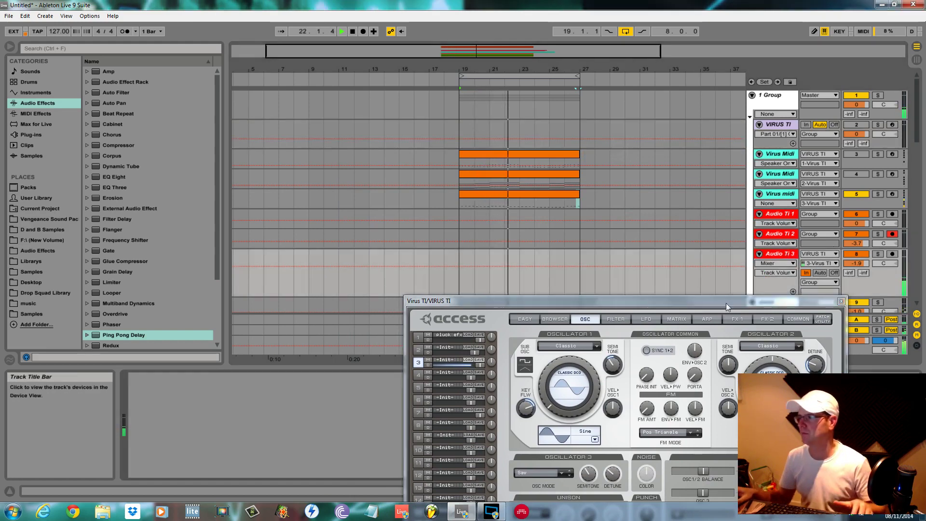
drag(702, 306, 660, 336)
click(459, 258)
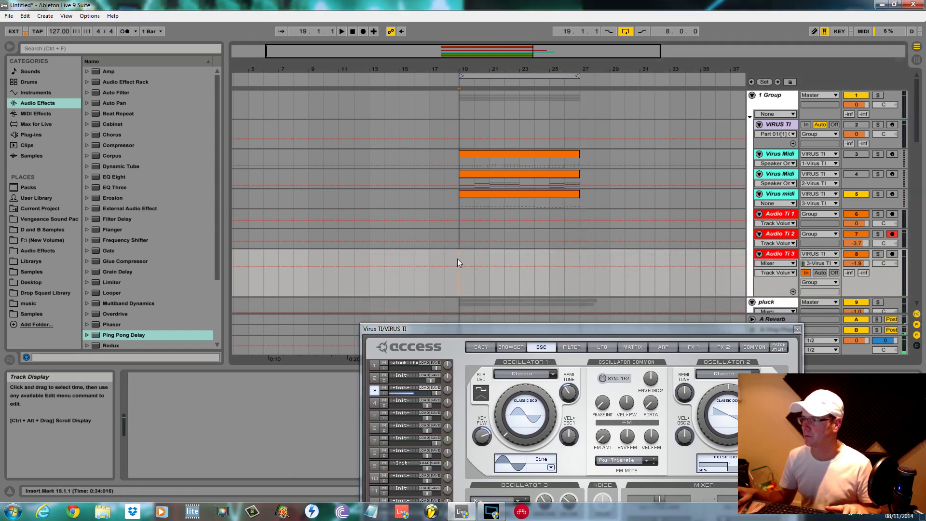
Arm Audio Ti 3, start arrangement recording from bar 19 and close the Virus TI window.
click(892, 254)
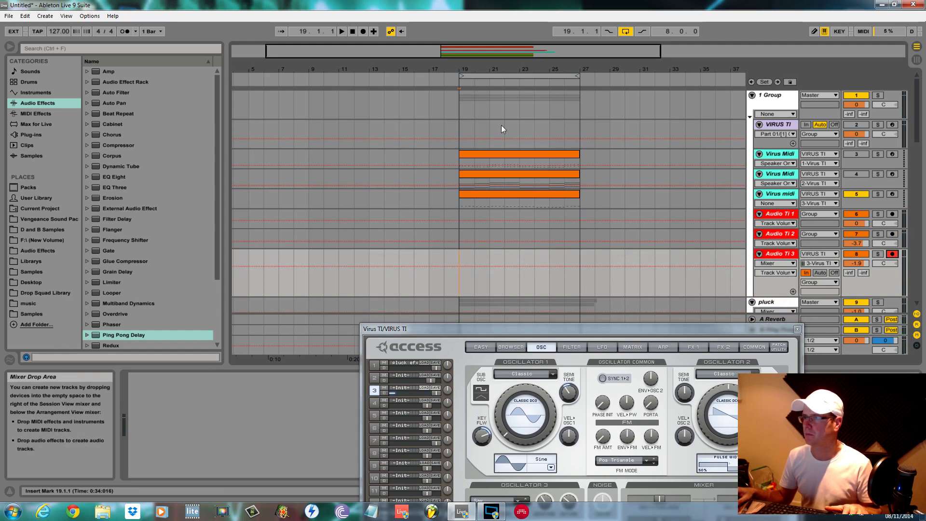
click(362, 33)
click(797, 328)
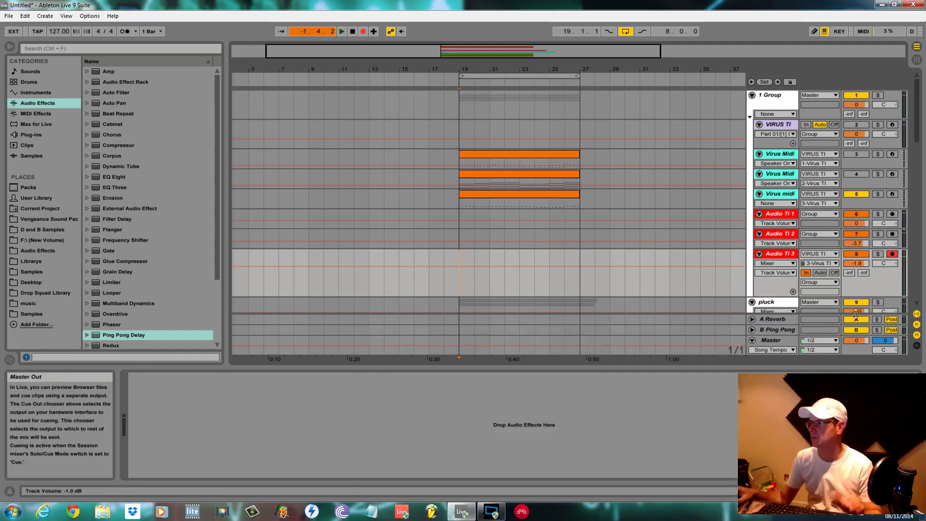
Fold the Drums group in the arrangement.
scroll(736, 239, down, 10)
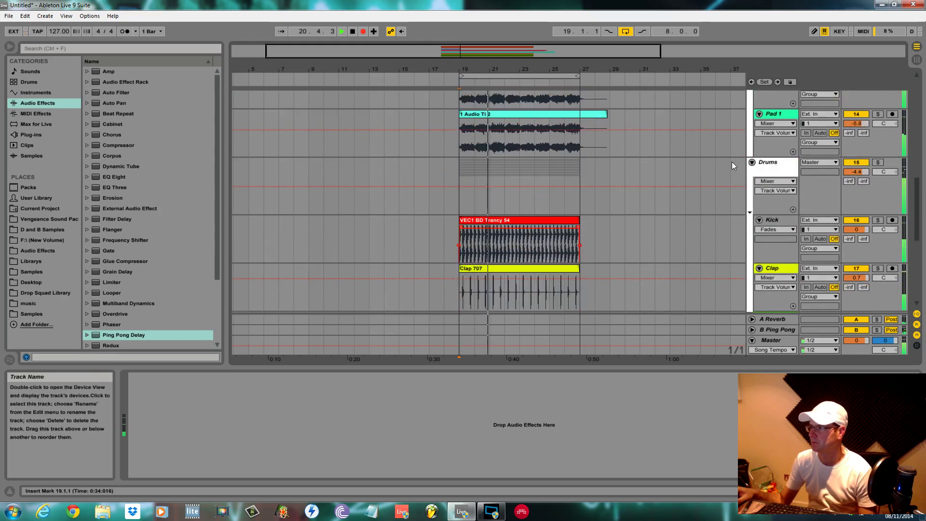
click(752, 162)
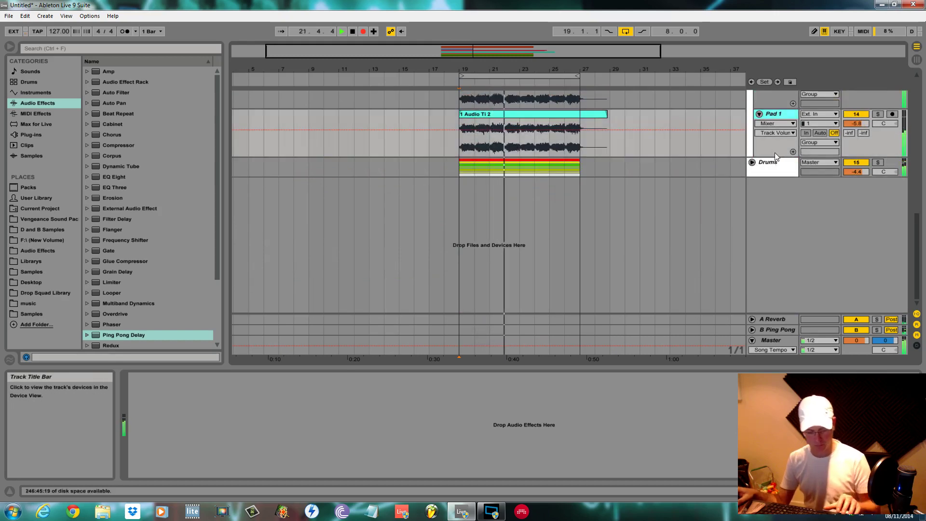
Try inserting a new audio track below the Pad 1 tracks, and delete it.
key(ctrl+t)
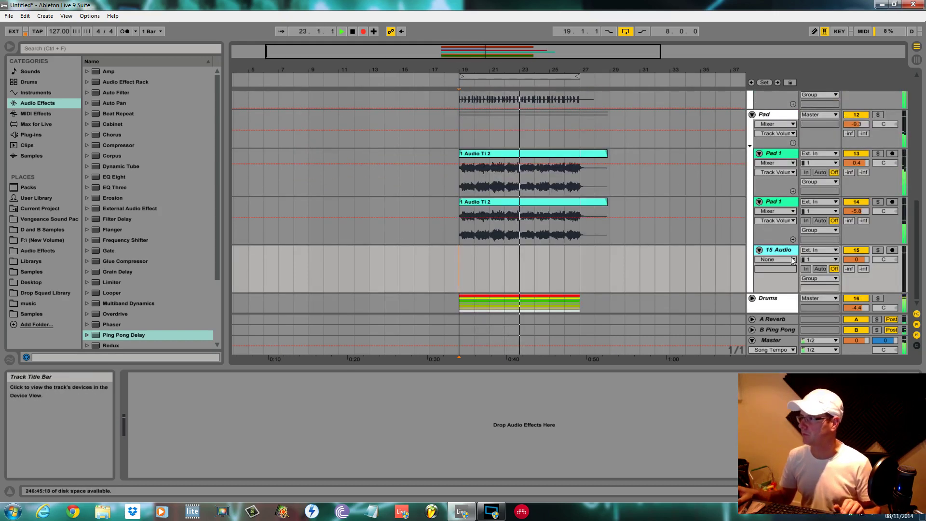
key(Delete)
Fold the Pad and pluck groups and insert a new audio track between the Pad and Drums groups.
scroll(780, 232, up, 4)
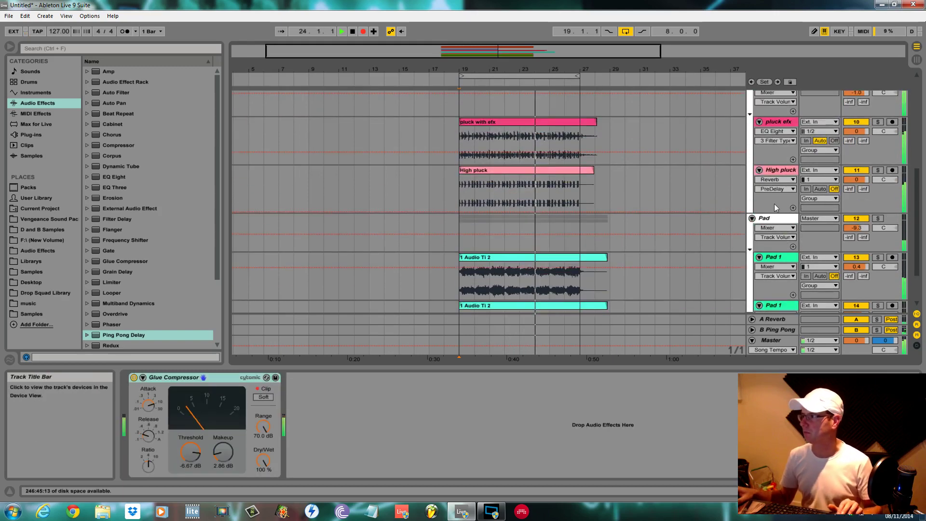
click(752, 217)
scroll(743, 178, up, 3)
click(752, 161)
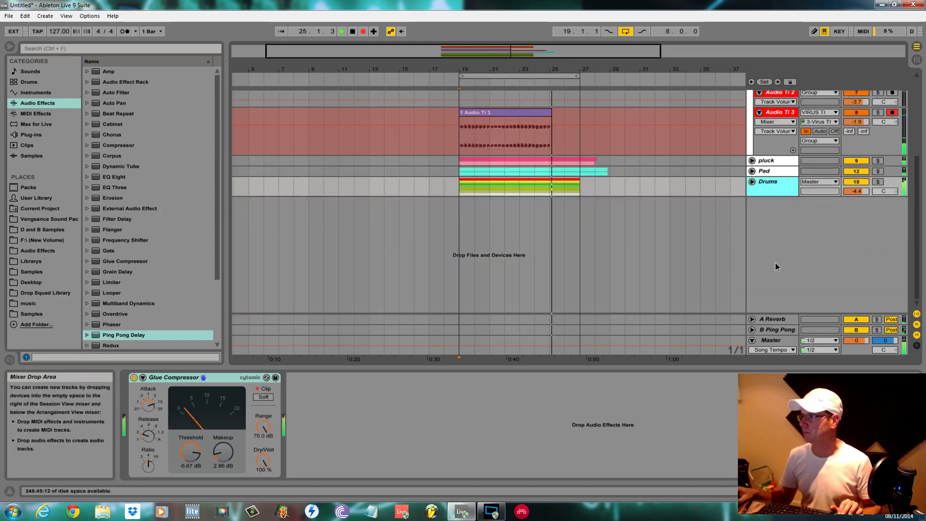
key(ctrl+z)
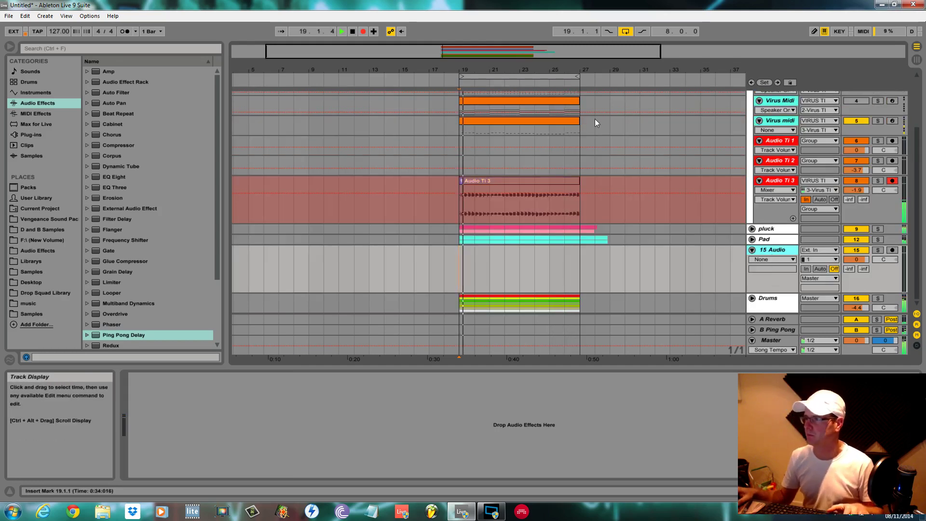
Stop recording and replace the short overlapping take on Audio Ti 3 by extending the main clip back to 19.1.1.
key(space)
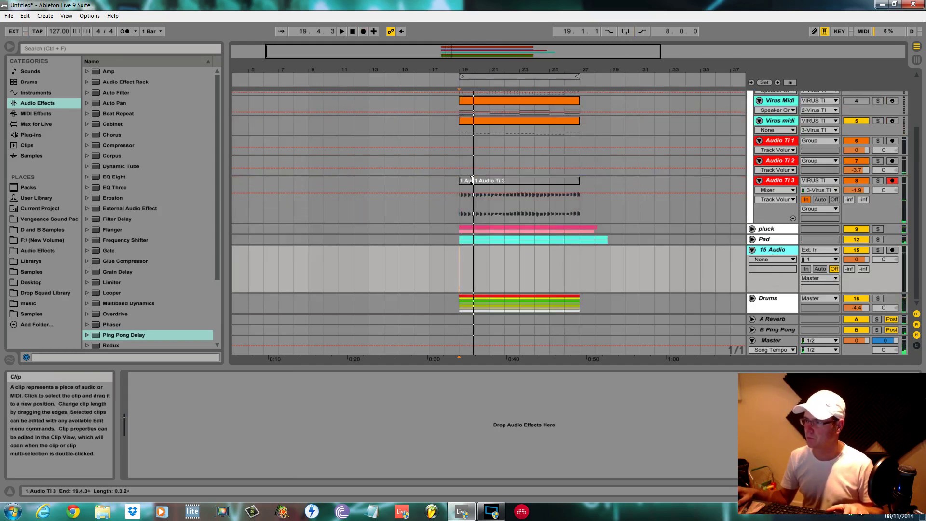
click(462, 182)
click(472, 180)
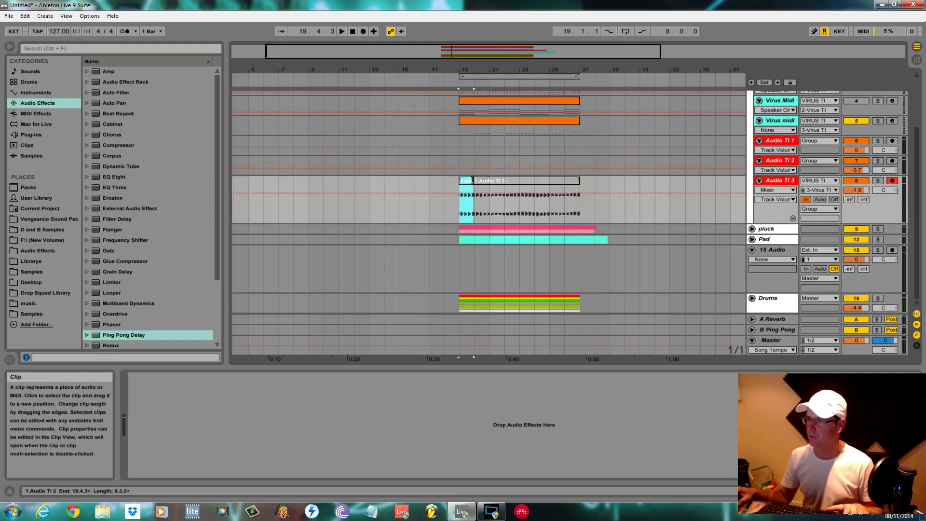
click(461, 182)
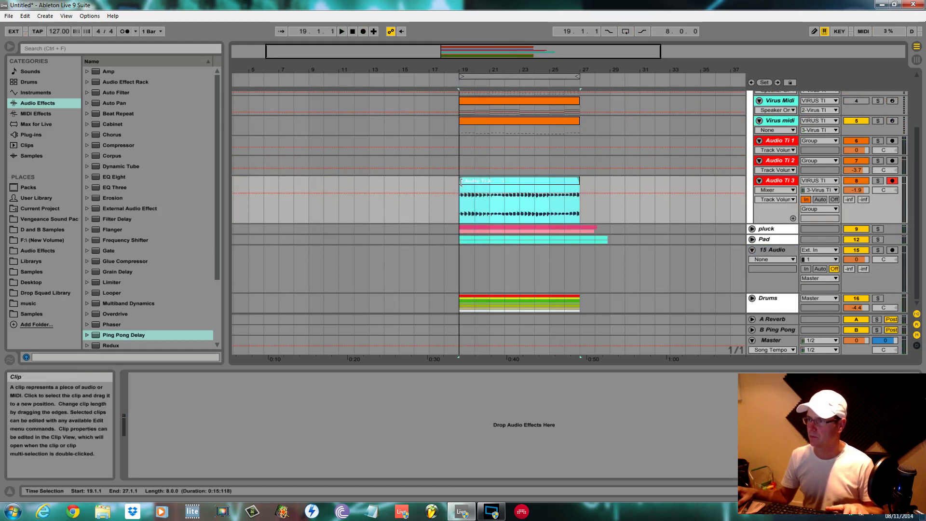
Move the recorded Audio Ti 3 clip onto the new 15 Audio track, starting at 19.1.1.
key(Delete)
click(465, 255)
key(ctrl+v)
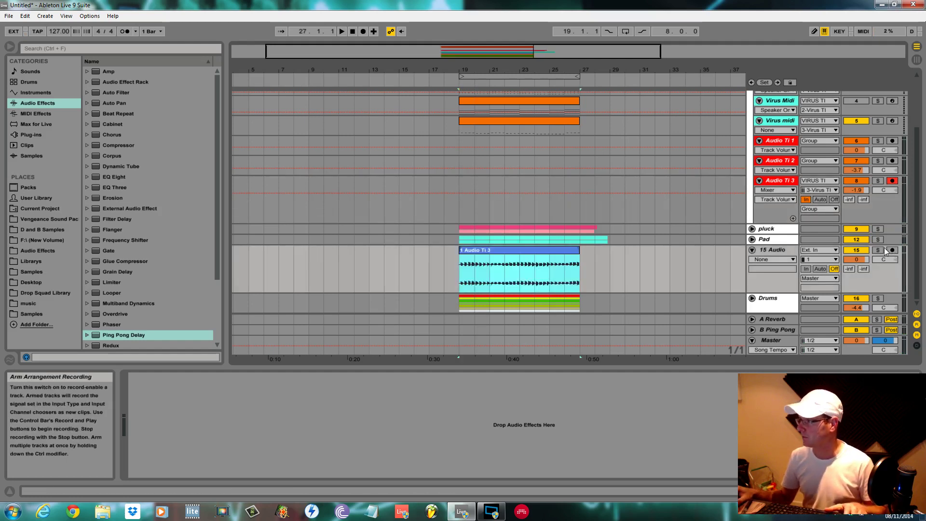
Solo the 15 Audio track, play it back and lower its volume slightly.
click(878, 249)
key(space)
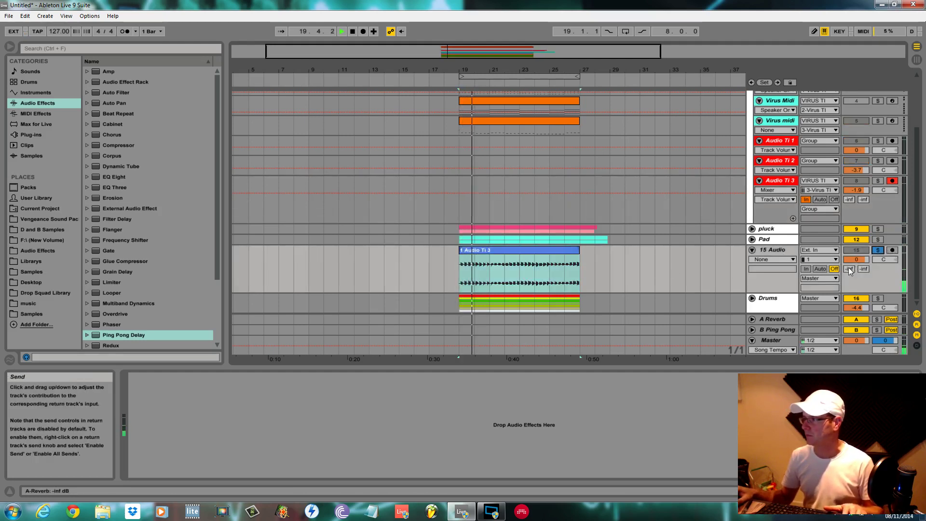
drag(856, 259, 856, 260)
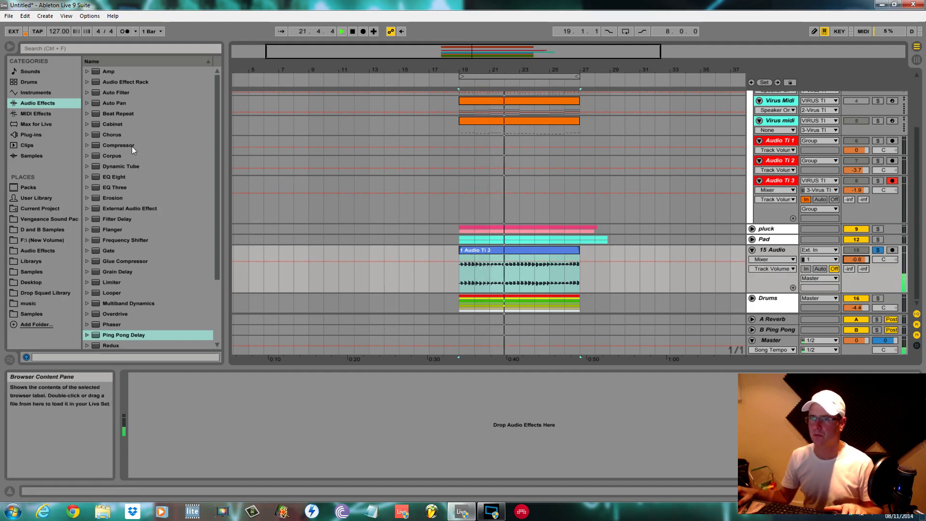
Add Compressor and EQ Eight to 15 Audio and roll off the highs, with band 4 at 1.37 kHz.
drag(132, 146, 183, 430)
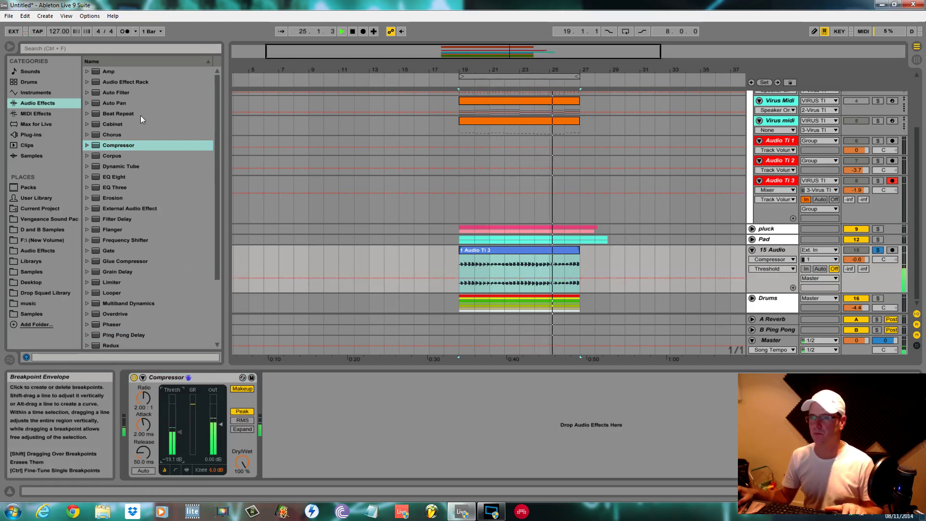
drag(117, 178, 418, 406)
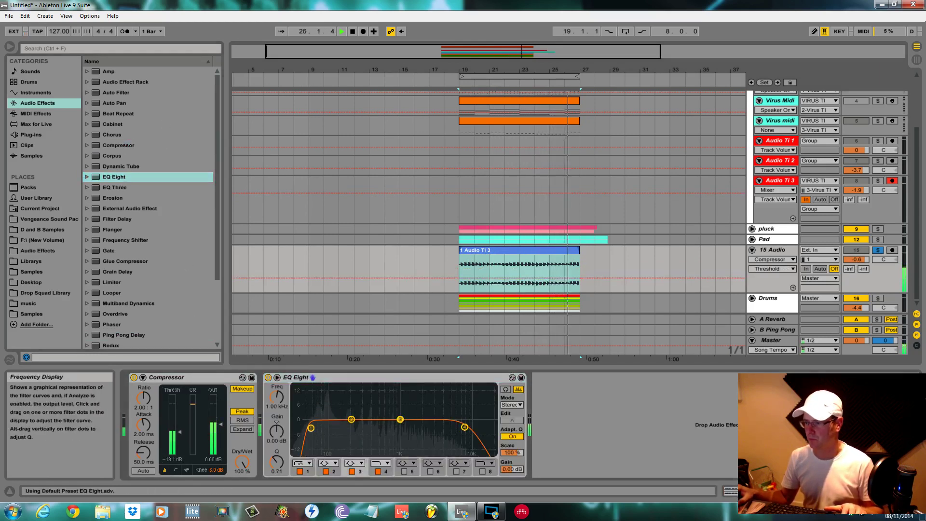
drag(410, 453, 378, 412)
drag(464, 426, 409, 433)
click(378, 412)
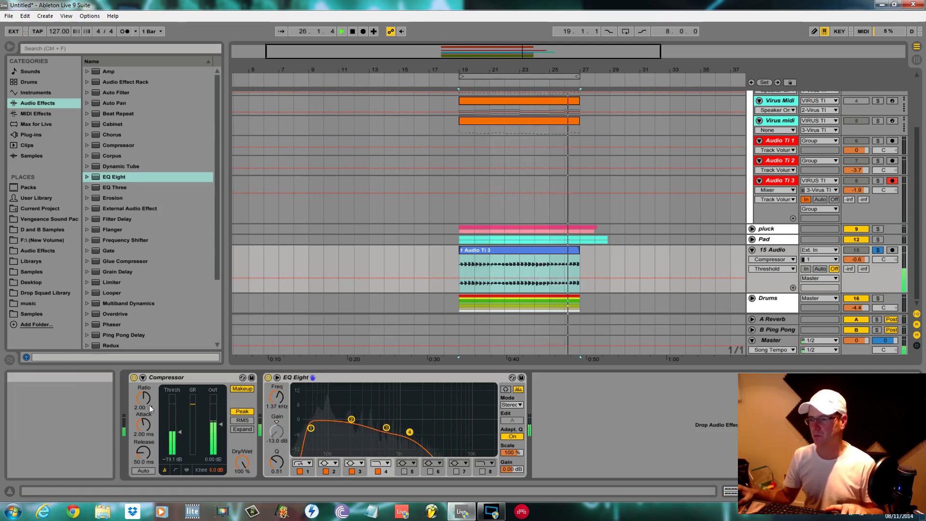
Add Overdrive at 161 Hz with Drive 24%, Tone 19%, Dynamics 28% and Dry/Wet 20%, and replay the track.
double_click(118, 314)
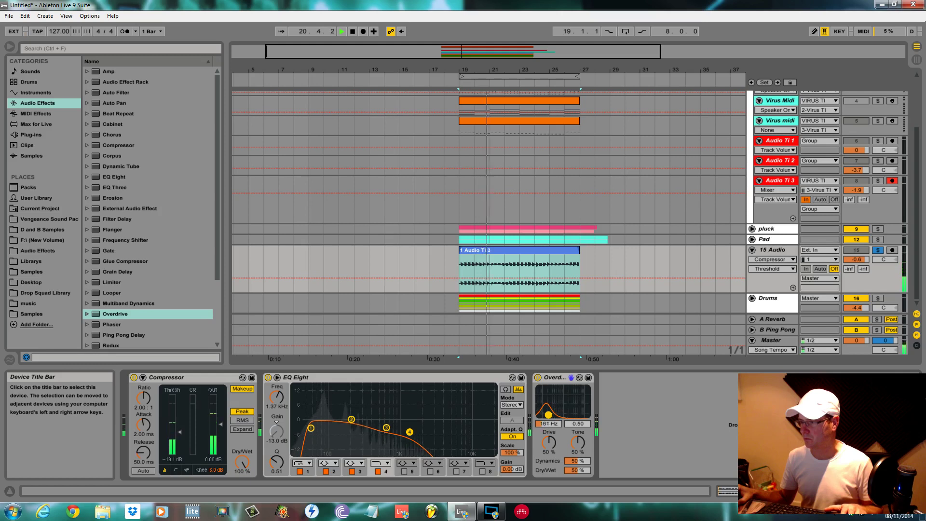
drag(555, 423, 575, 481)
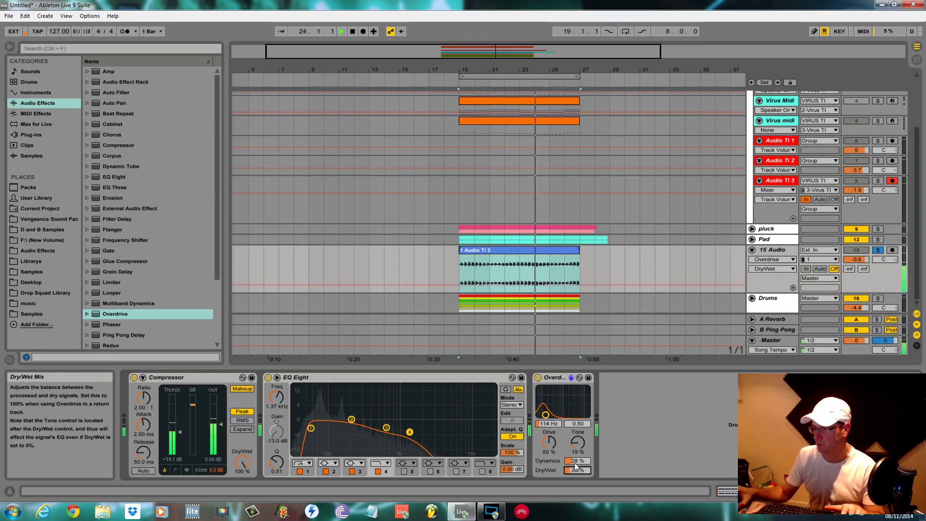
drag(549, 442, 549, 454)
drag(545, 415, 549, 413)
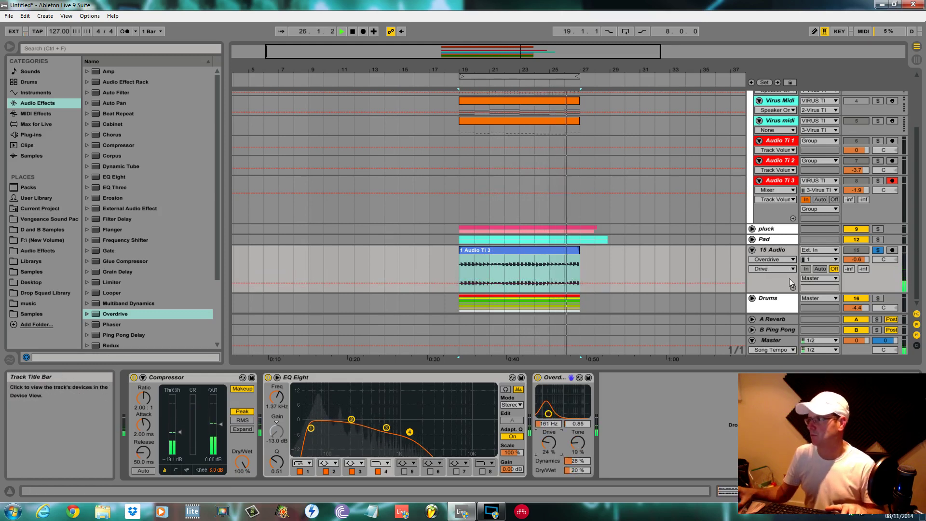
key(space)
key(space)
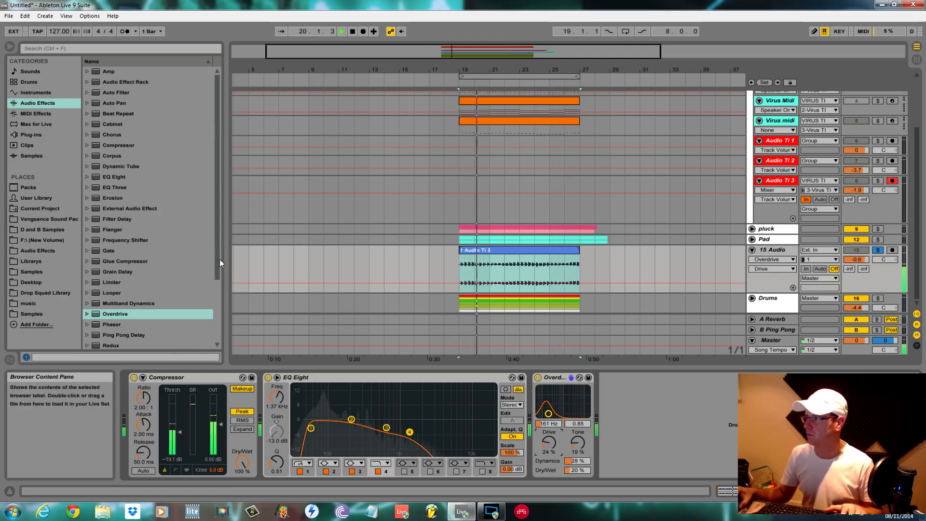
Add a Utility device after Overdrive, unsolo 15 Audio and play it within the full mix.
scroll(212, 321, down, 3)
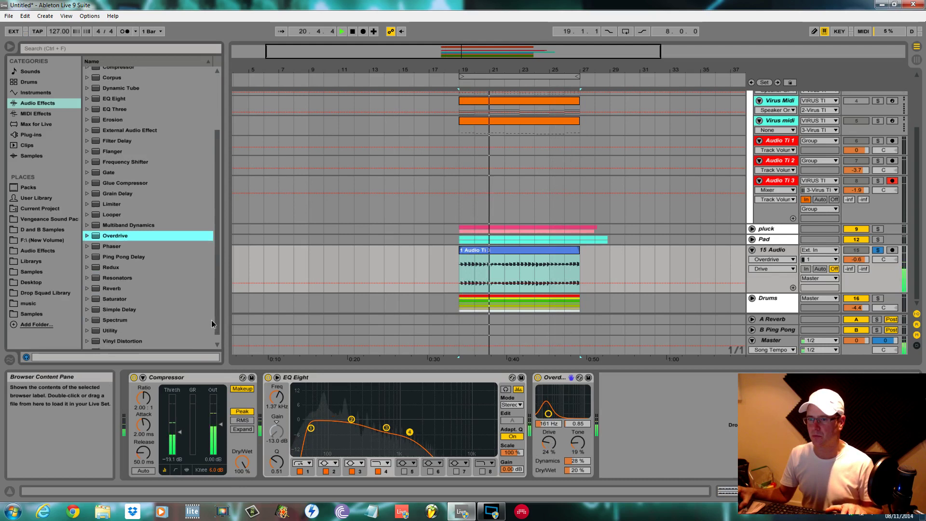
double_click(114, 331)
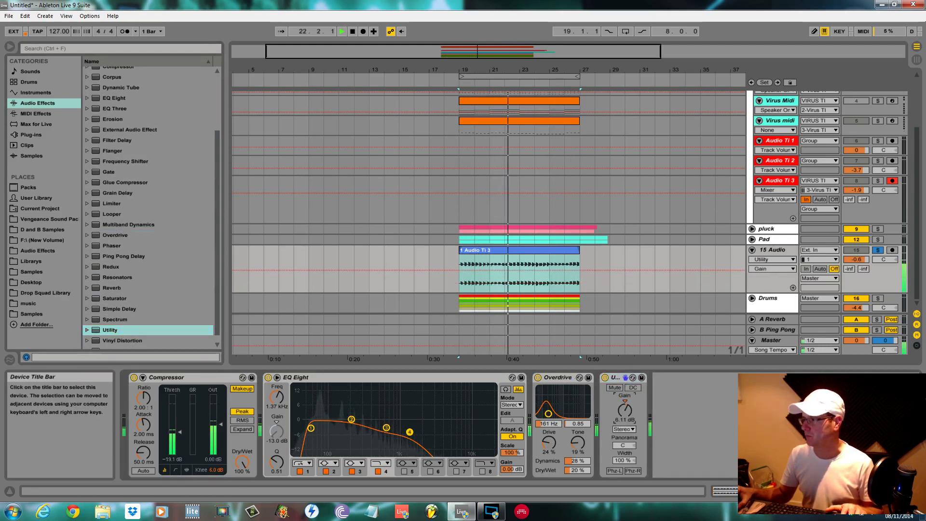
key(space)
click(877, 251)
key(space)
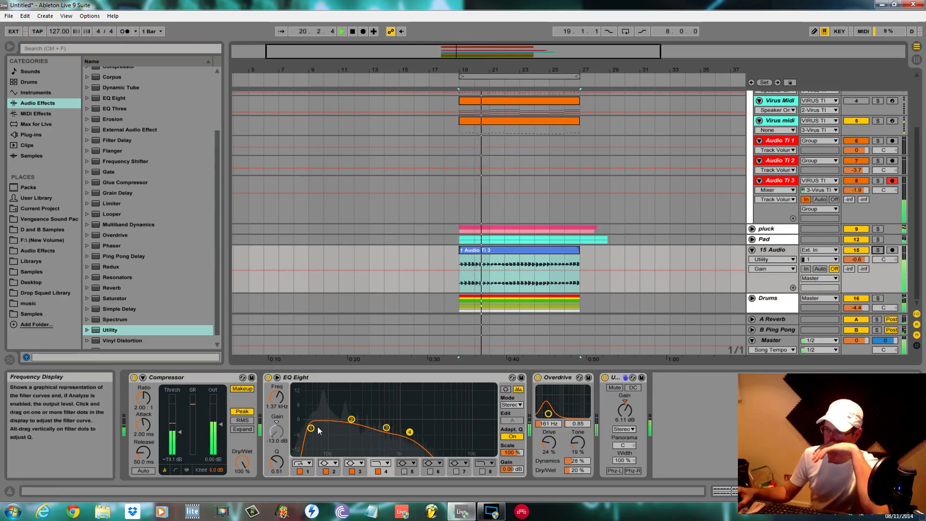
Reshape the EQ Eight curve with the low cut at 116 Hz and band 3 near 1.06 kHz, soloing 15 Audio to compare.
drag(311, 428, 330, 430)
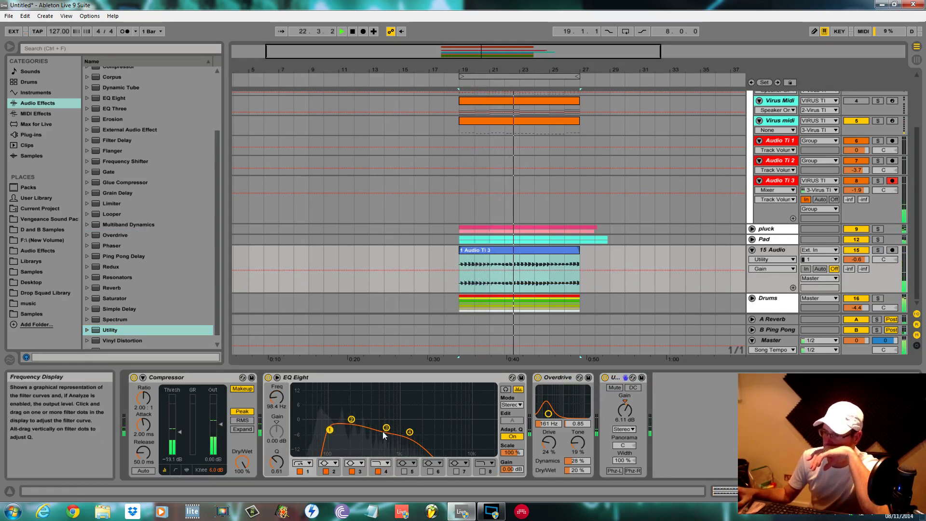
drag(386, 428, 402, 417)
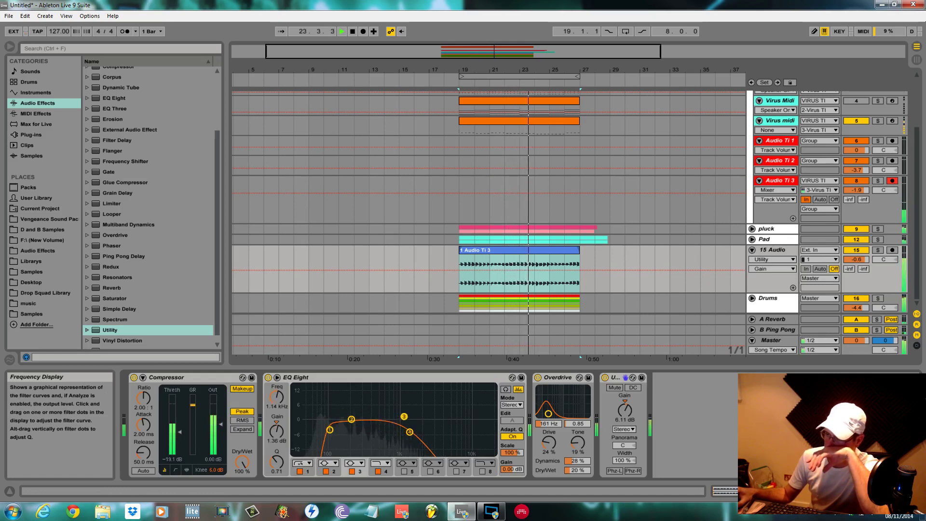
click(878, 250)
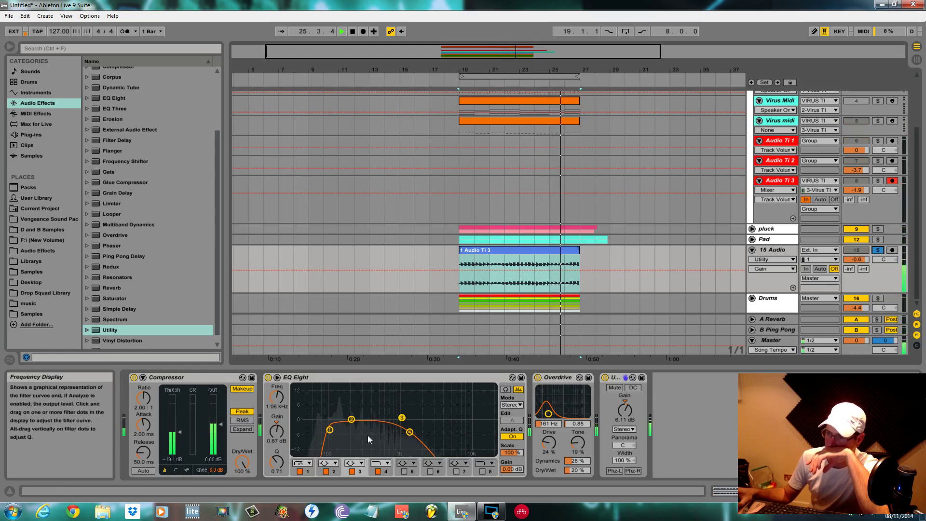
drag(351, 418, 335, 431)
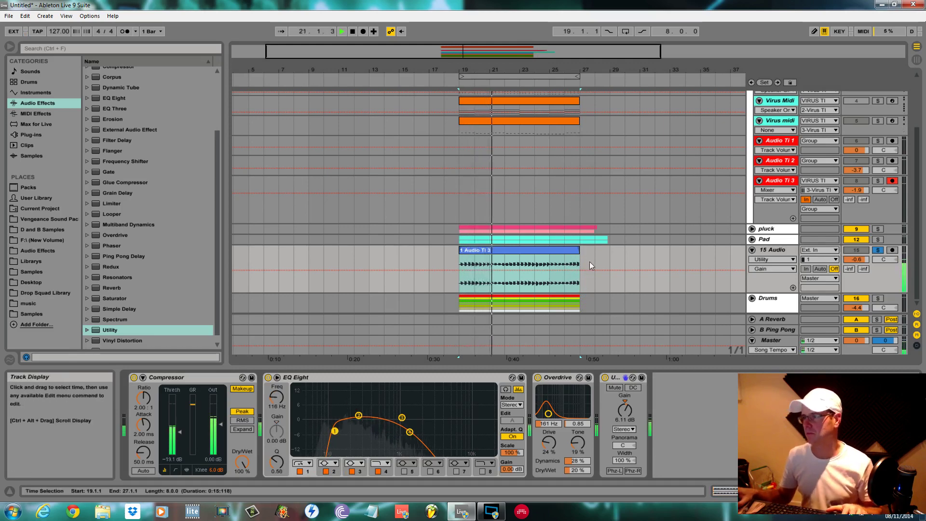
Try deleting the whole 15 Audio track, and undo the deletion.
scroll(593, 258, up, 2)
scroll(573, 283, down, 2)
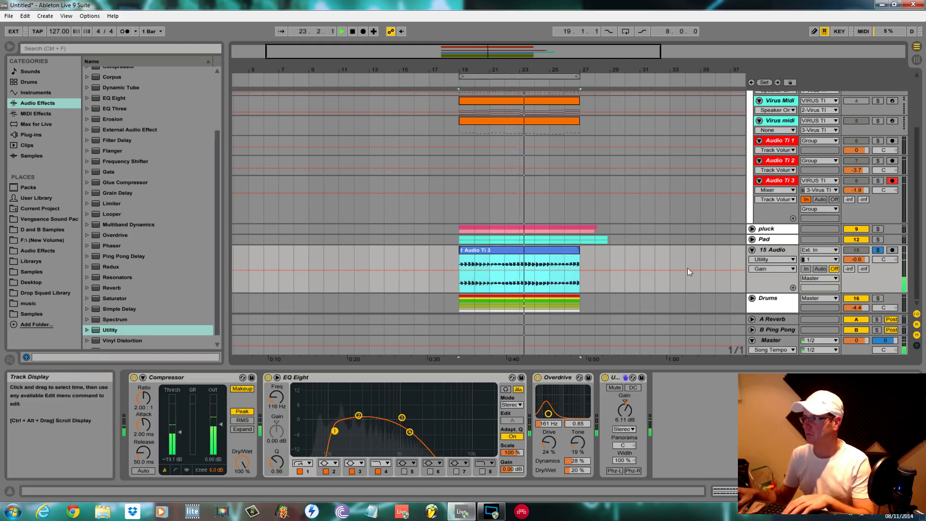
click(773, 252)
key(Delete)
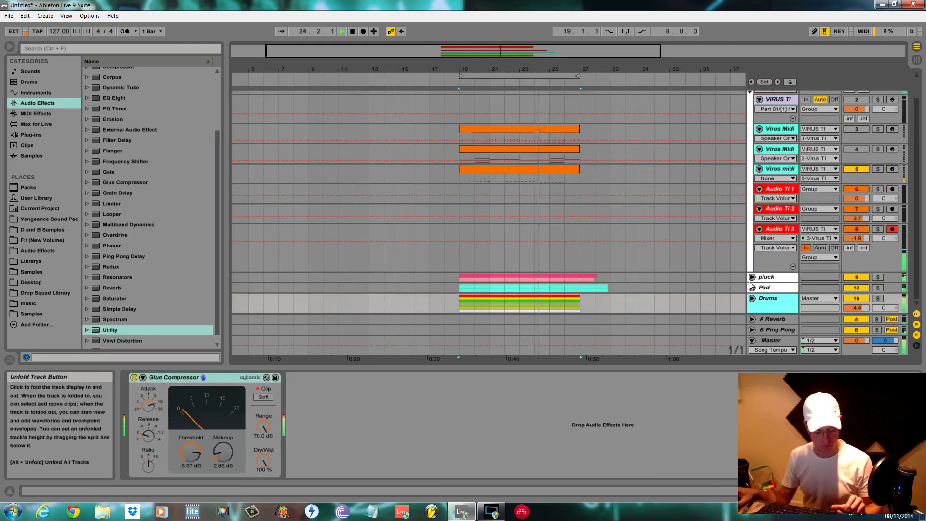
key(ctrl+z)
Delete the recorded Audio Ti 3 clip from 15 Audio and remove its EQ Eight and Overdrive devices.
click(514, 252)
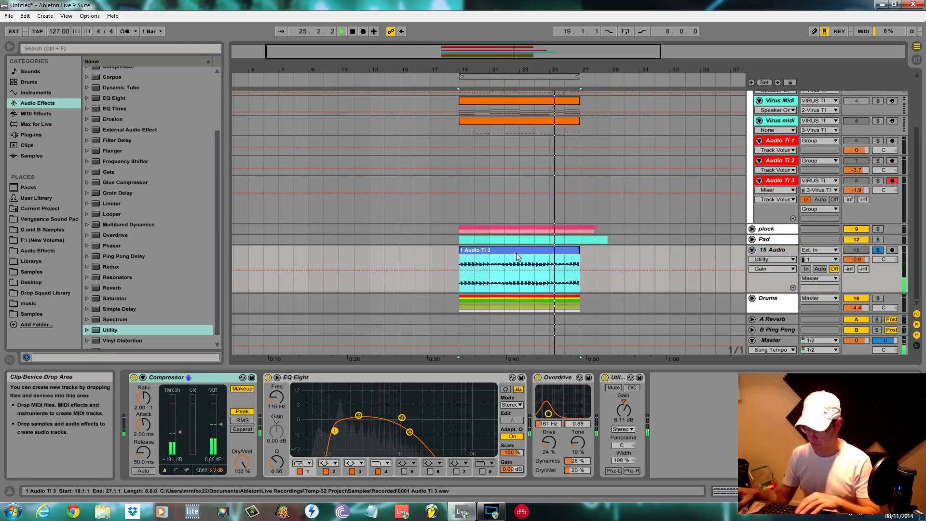
click(357, 380)
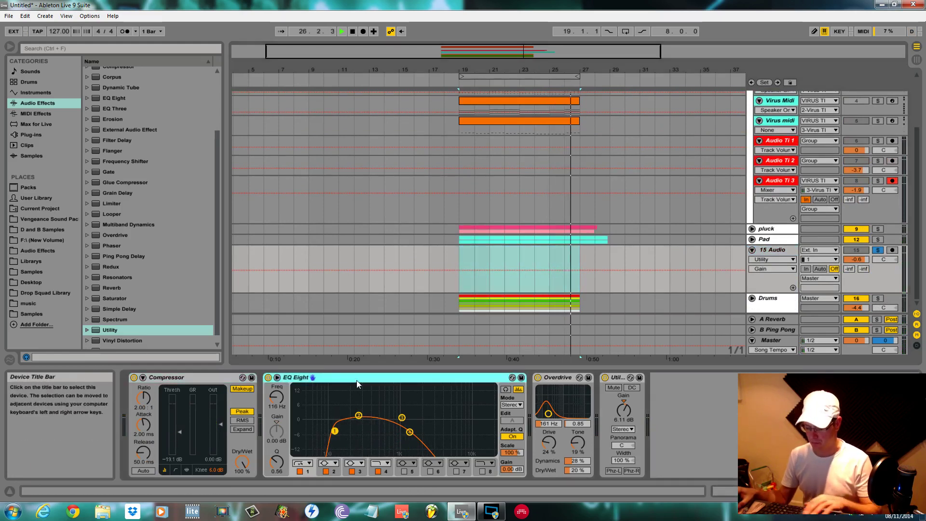
key(Delete)
key(Delete)
click(305, 378)
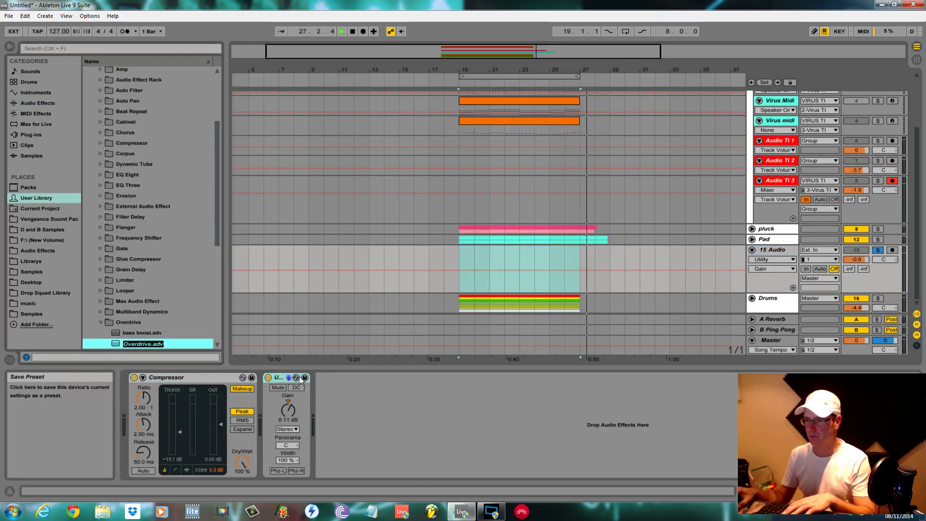
click(296, 378)
key(Delete)
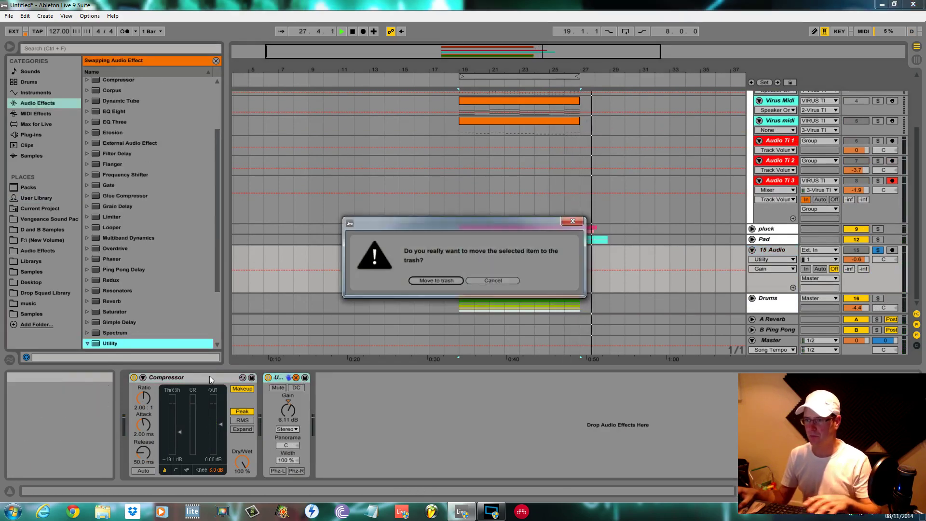
click(494, 279)
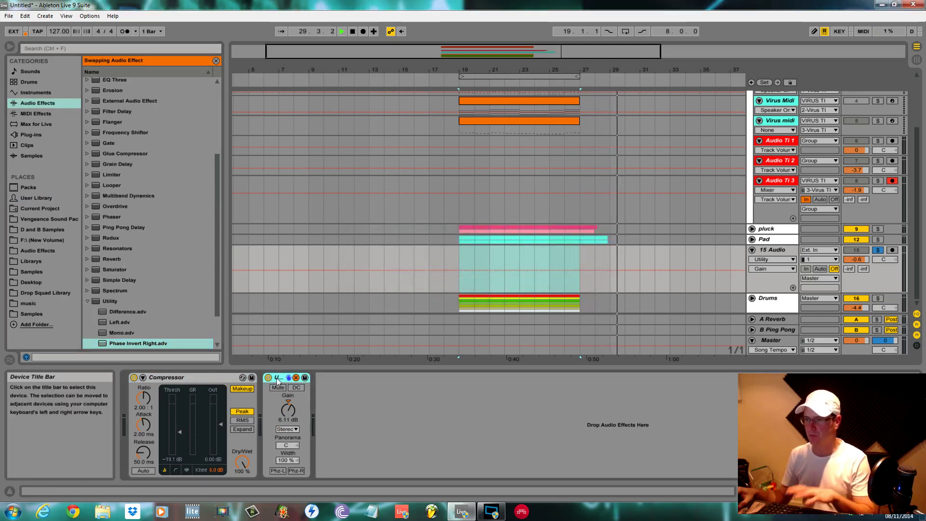
Remove the remaining Utility and Compressor devices from 15 Audio.
key(Delete)
key(Delete)
Solo the third Virus midi track together with Audio Ti 3 and restart playback from 19.1.1.
scroll(579, 279, up, 3)
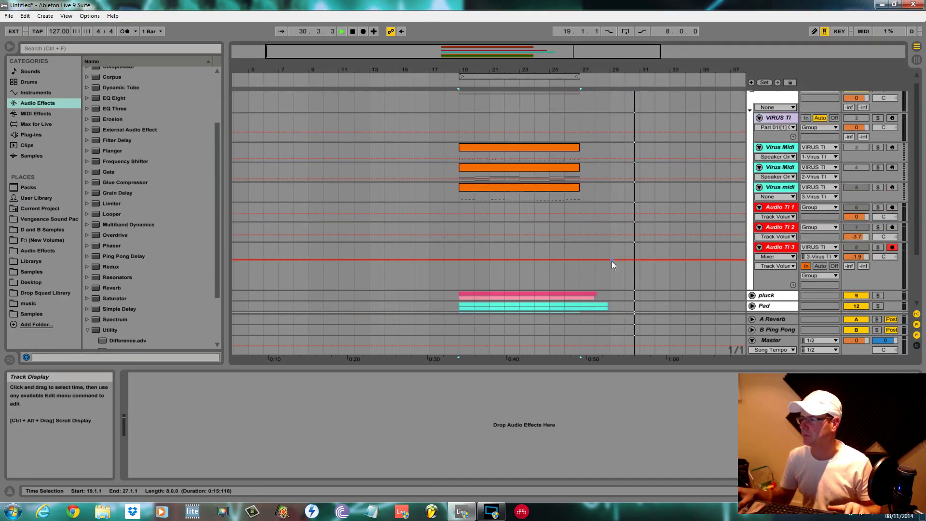
click(878, 188)
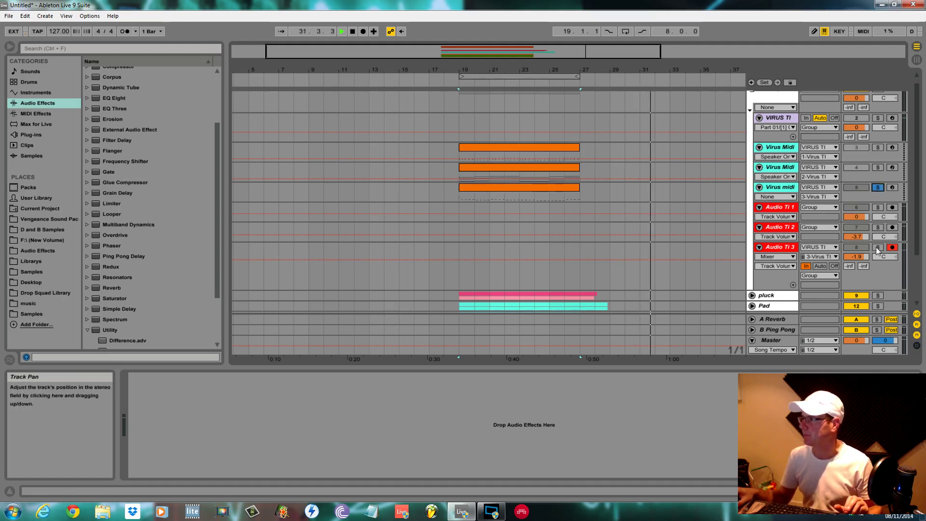
ctrl+click(878, 247)
key(space)
key(space)
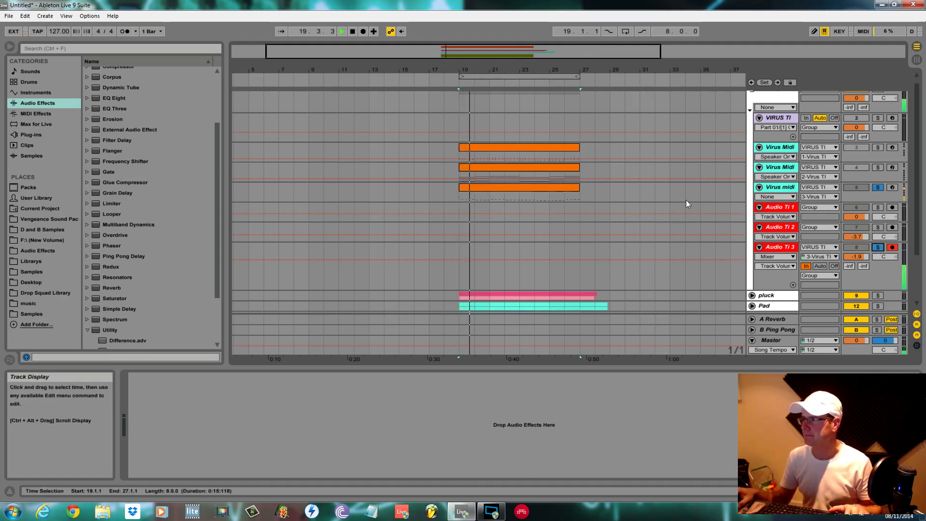
Open the Virus TI plug-in and change part 3's oscillator 1 waveform shape to Pulse.
click(780, 187)
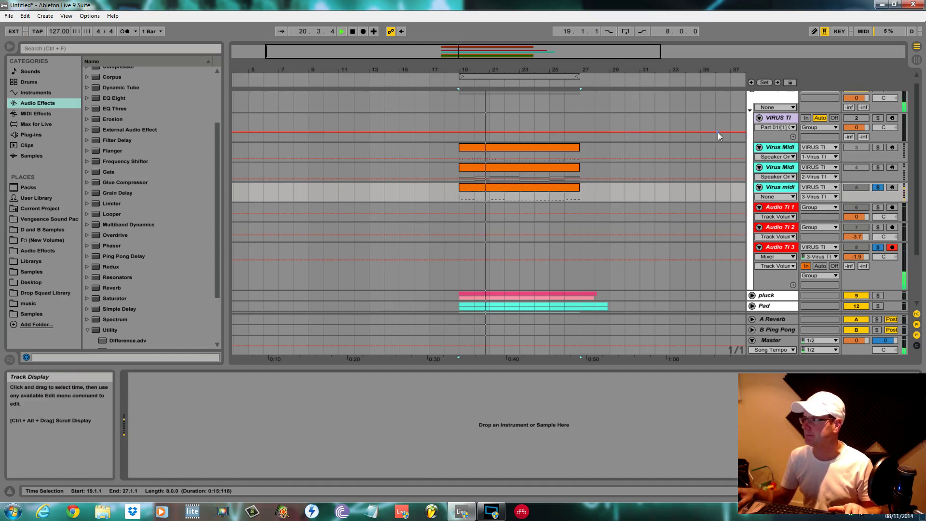
click(791, 120)
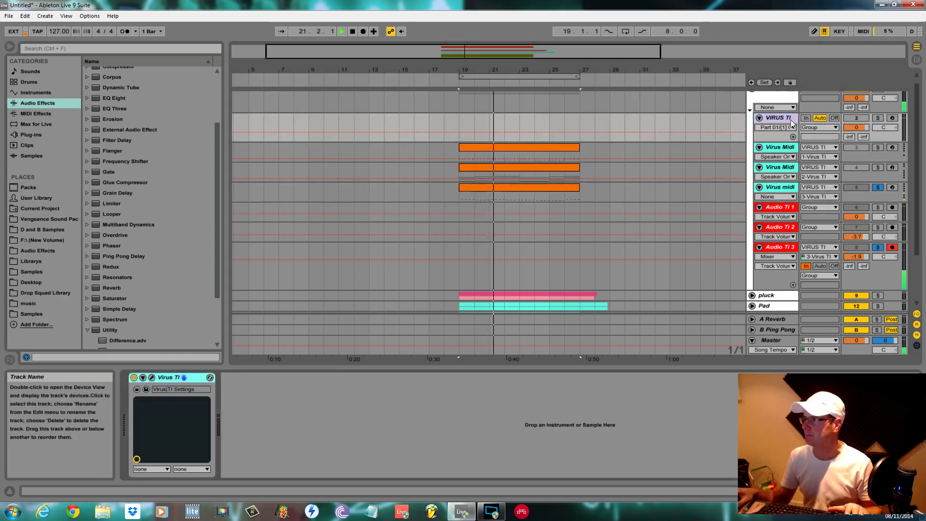
click(152, 377)
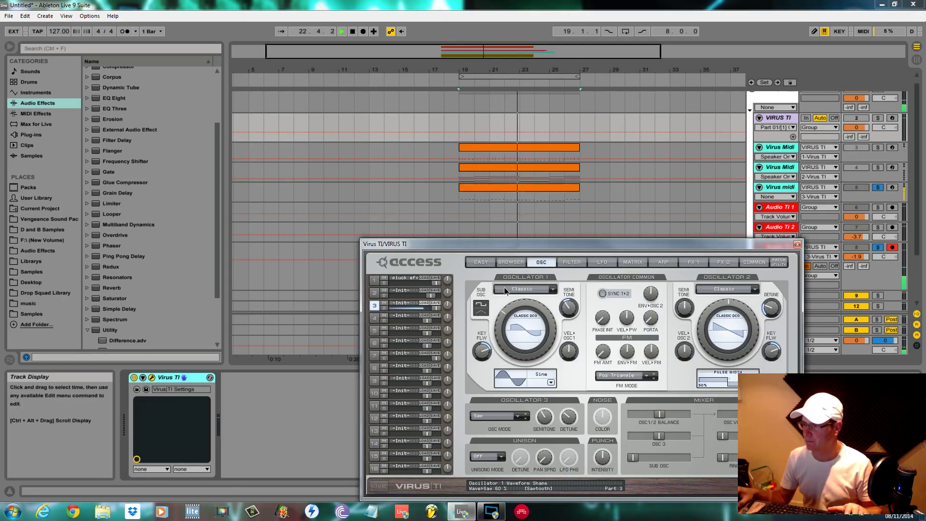
drag(504, 288, 512, 260)
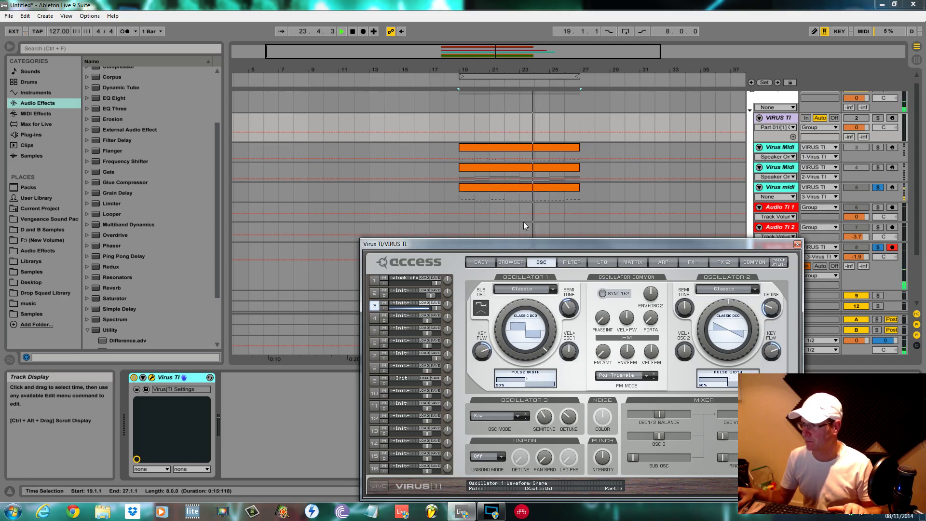
Set filter 1 cutoff to 87 while comparing Parallel 4 and Serial 4 filter routing, finishing on Split Mode.
click(570, 262)
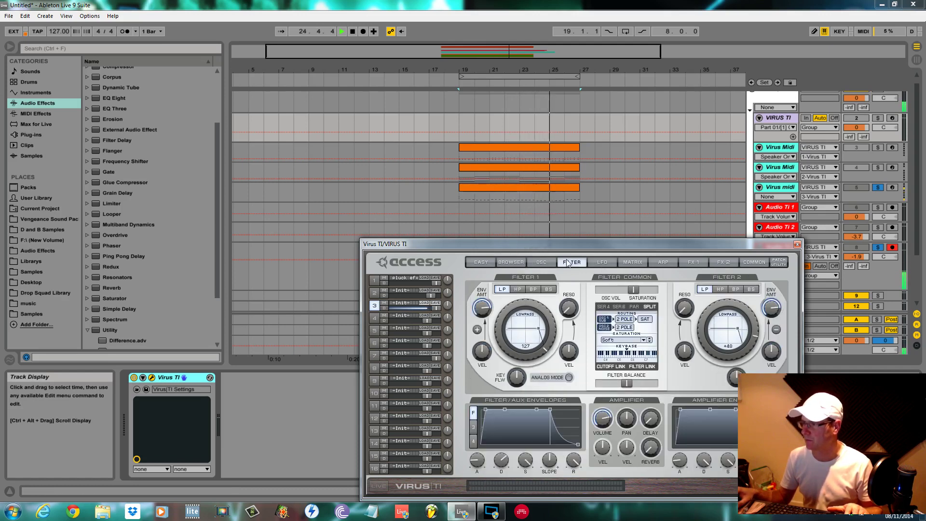
click(635, 307)
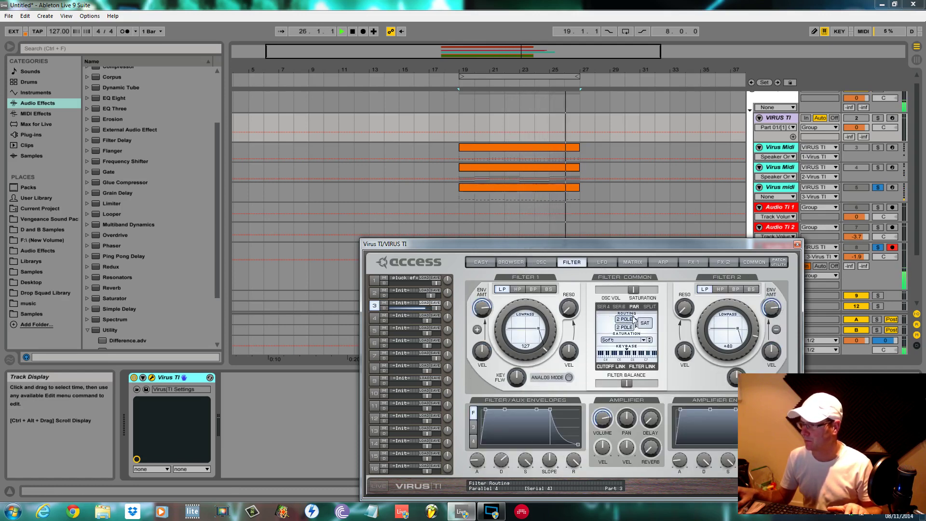
click(606, 309)
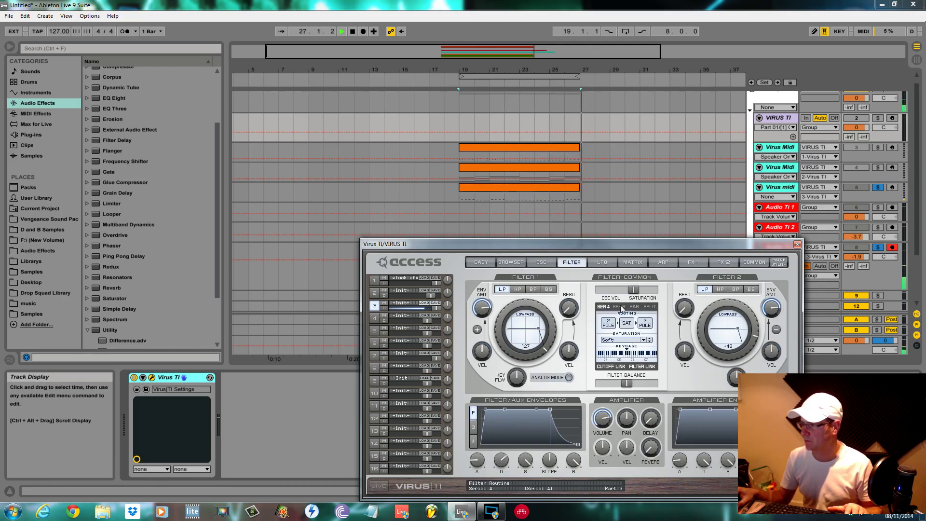
click(634, 308)
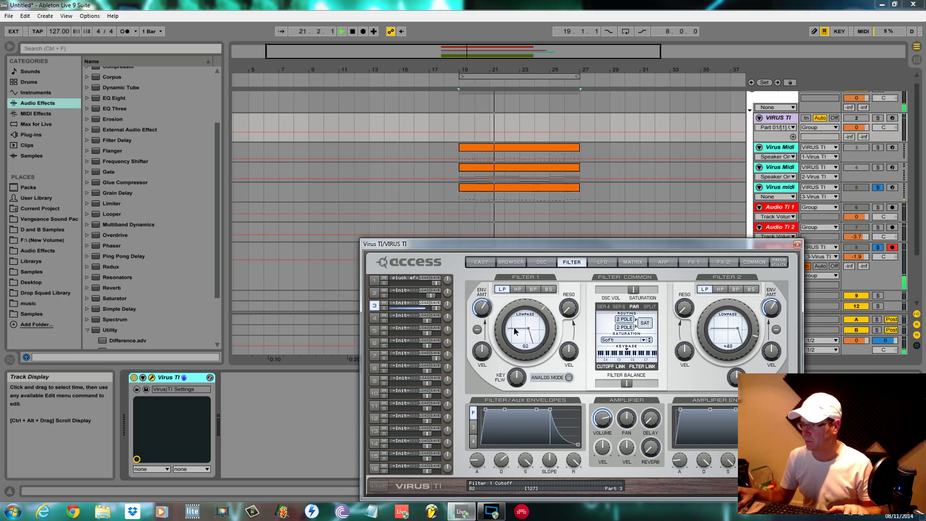
drag(514, 331, 514, 327)
click(649, 307)
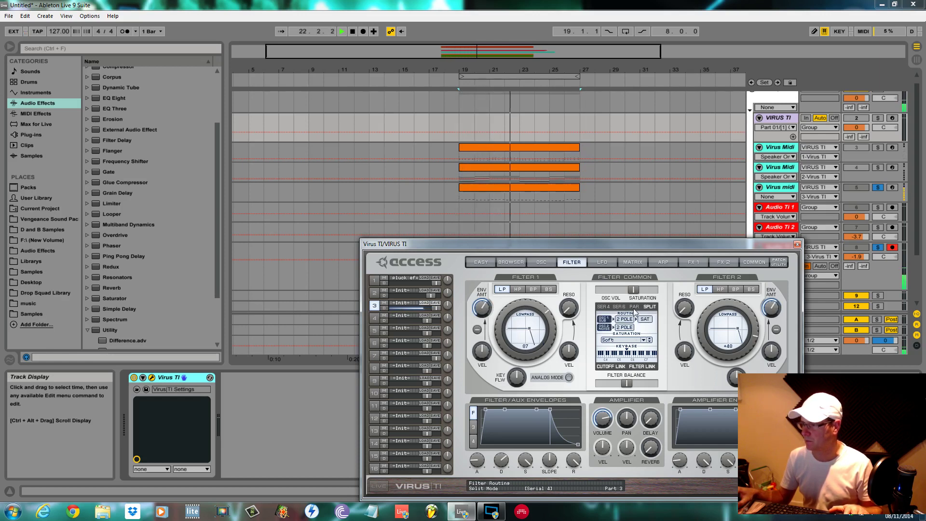
Switch filter routing to Serial 4 and raise part 3's Sub Osc level in the oscillator mixer while playing from 19.1.1.
click(635, 311)
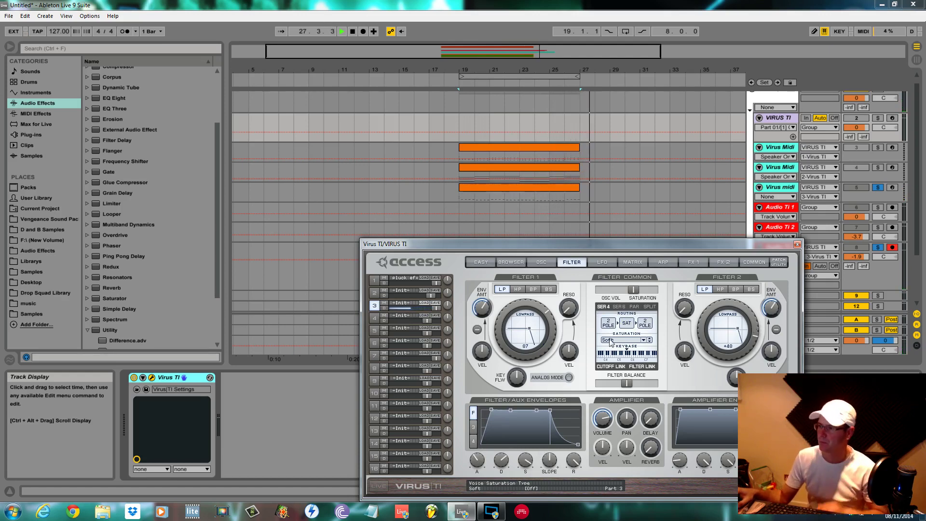
click(540, 264)
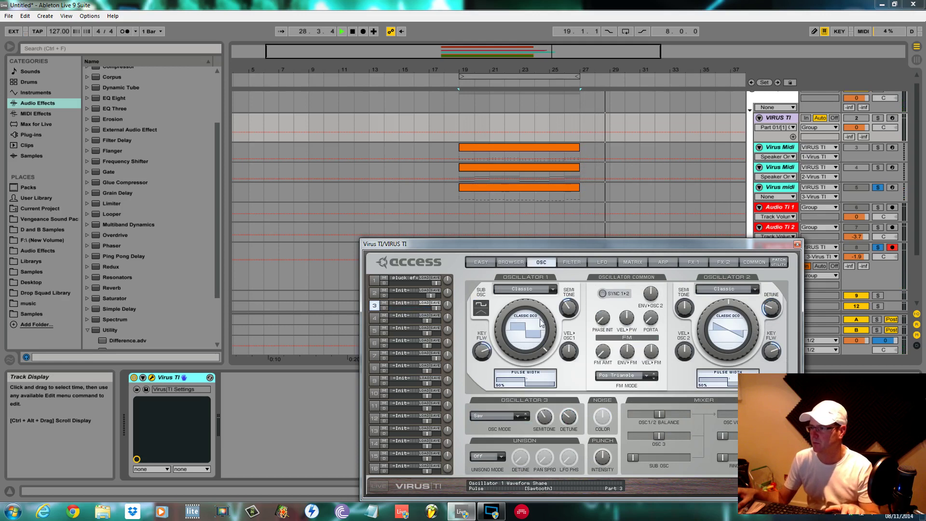
key(space)
key(space)
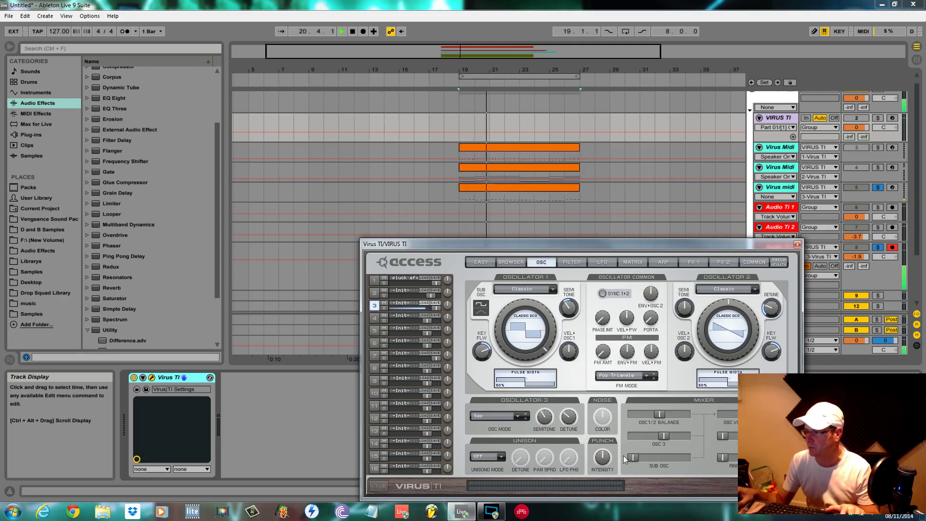
mouse_move(634, 457)
mouse_down()
mouse_move(659, 463)
mouse_move(631, 465)
mouse_up()
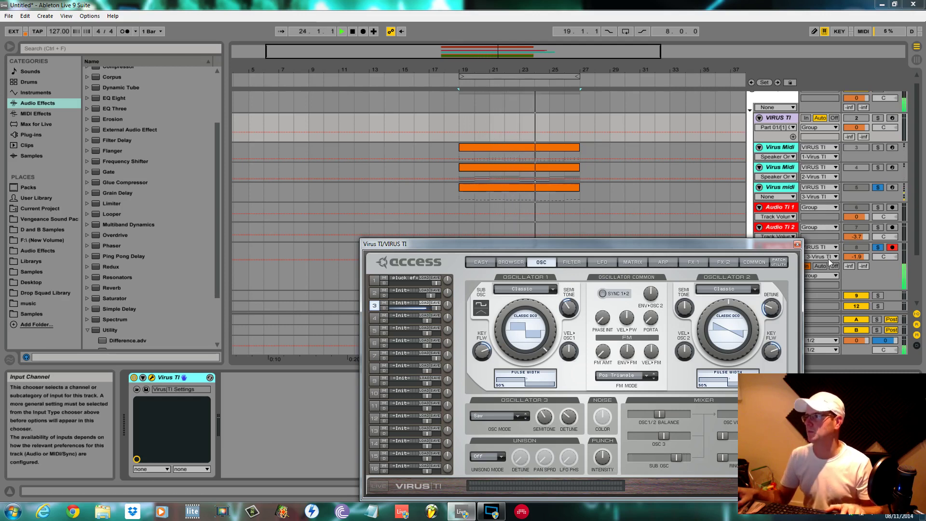
mouse_move(488, 243)
mouse_down()
mouse_move(391, 408)
mouse_move(396, 391)
mouse_up()
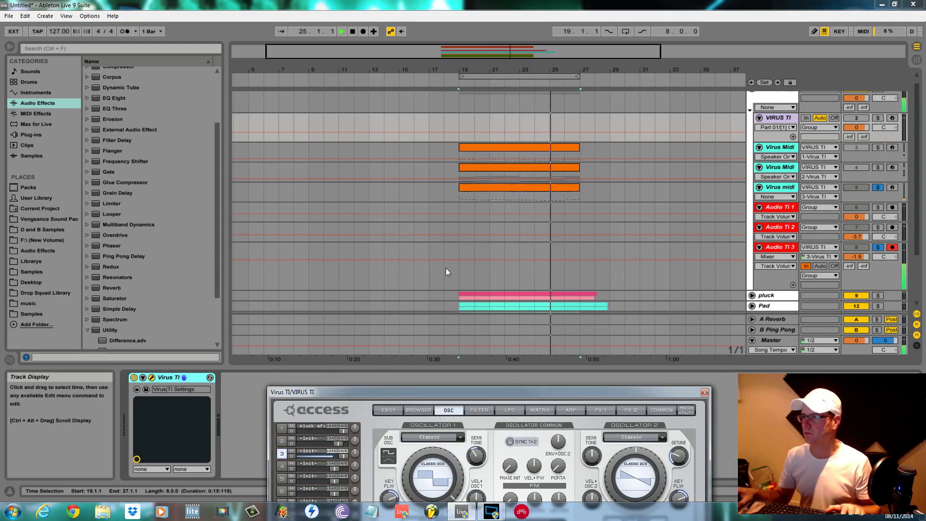
click(457, 247)
click(364, 31)
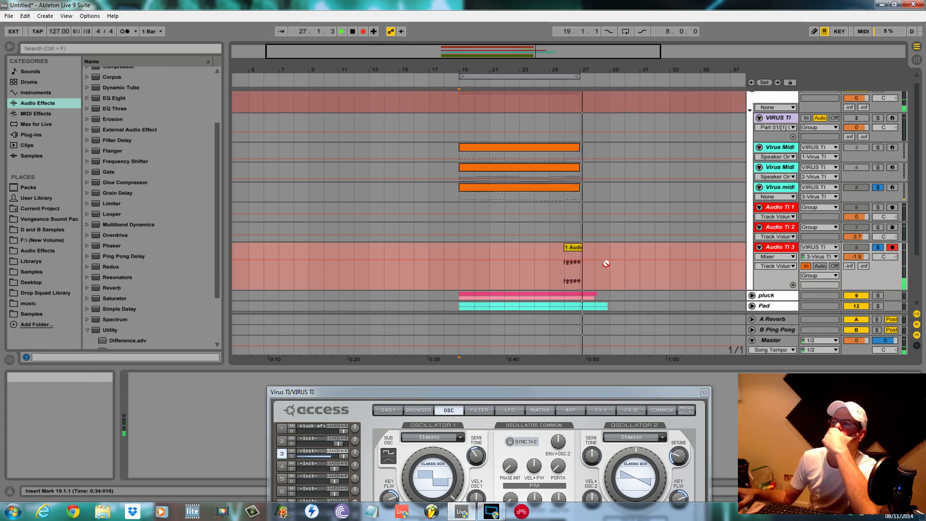
key(space)
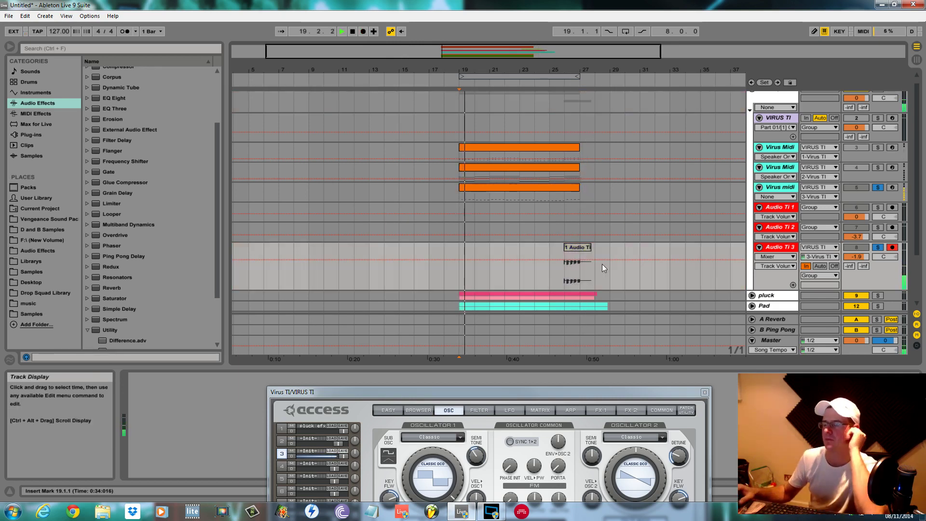
key(space)
drag(545, 269, 615, 265)
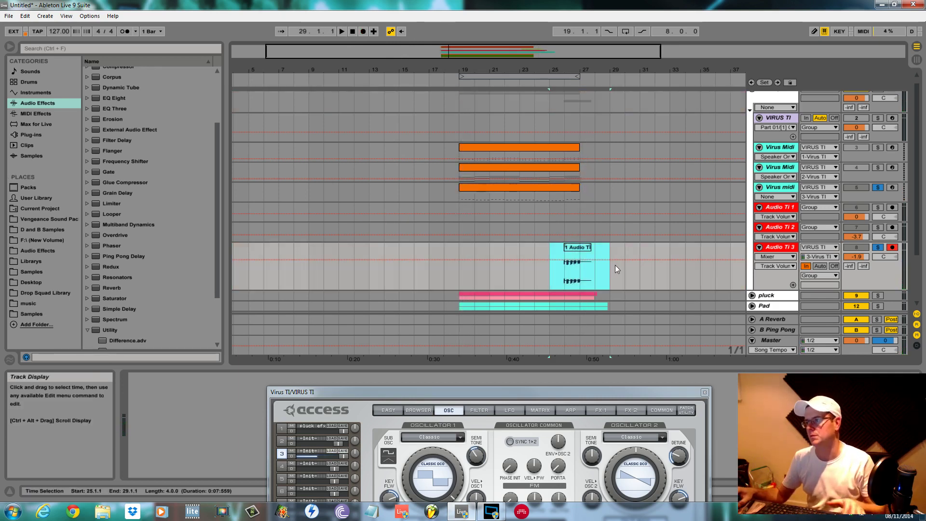
key(Delete)
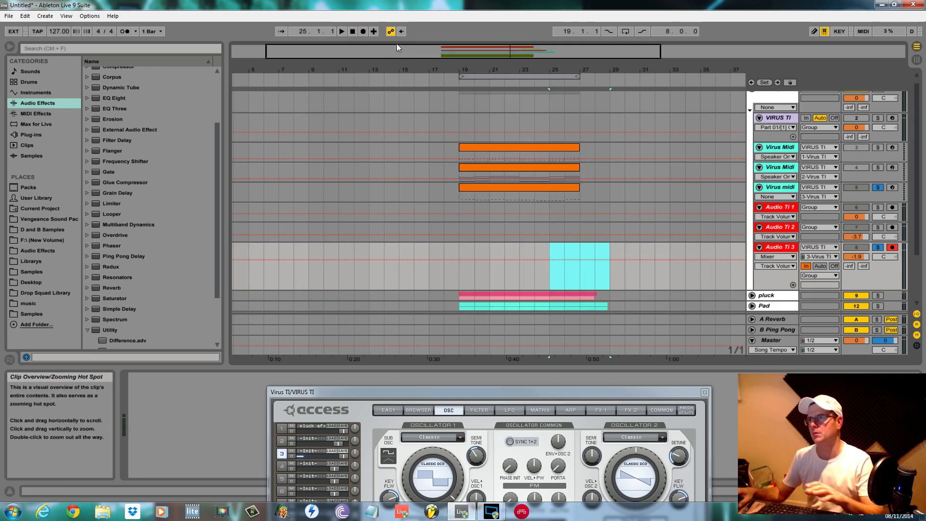
Record the third Virus part onto Audio Ti 3 from 19.1.1 until just past bar 29.
click(462, 258)
click(362, 32)
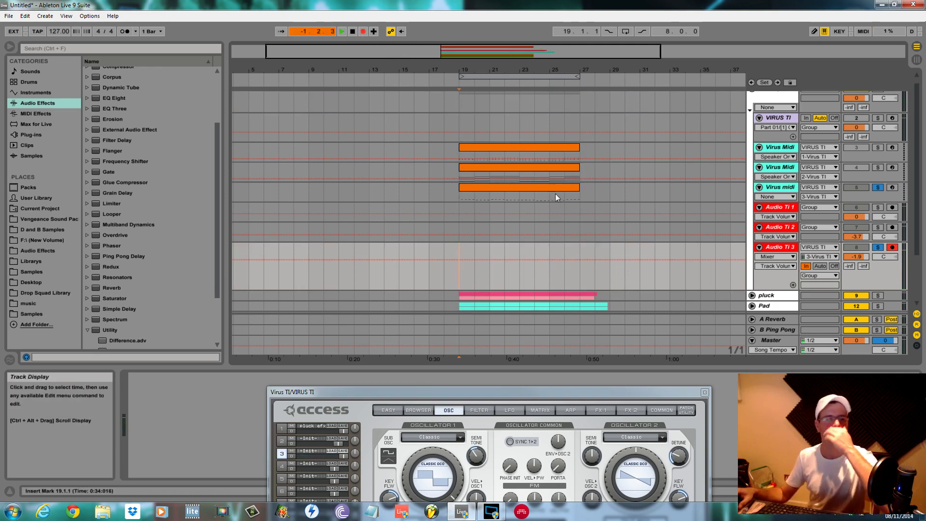
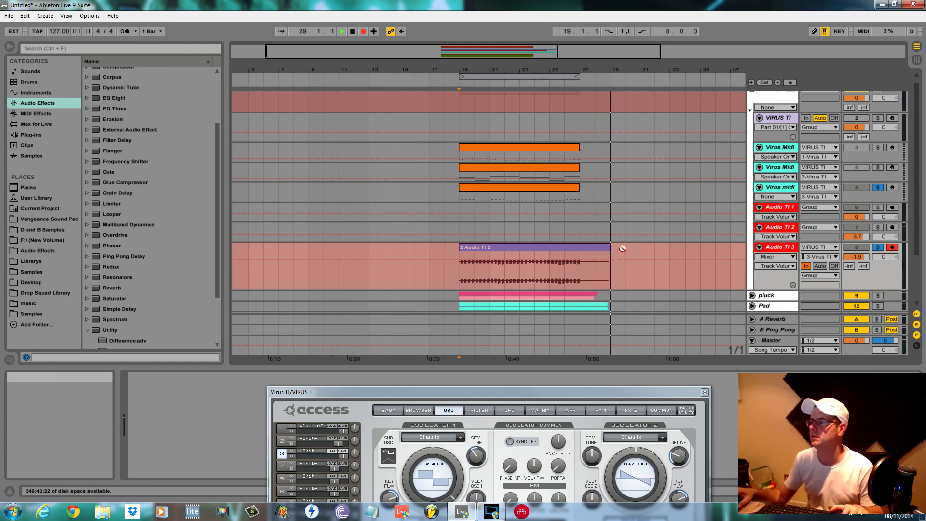
key(space)
Move the recorded clip from Audio Ti 3 to the 15 Audio track, starting at 19.1.1.
click(581, 248)
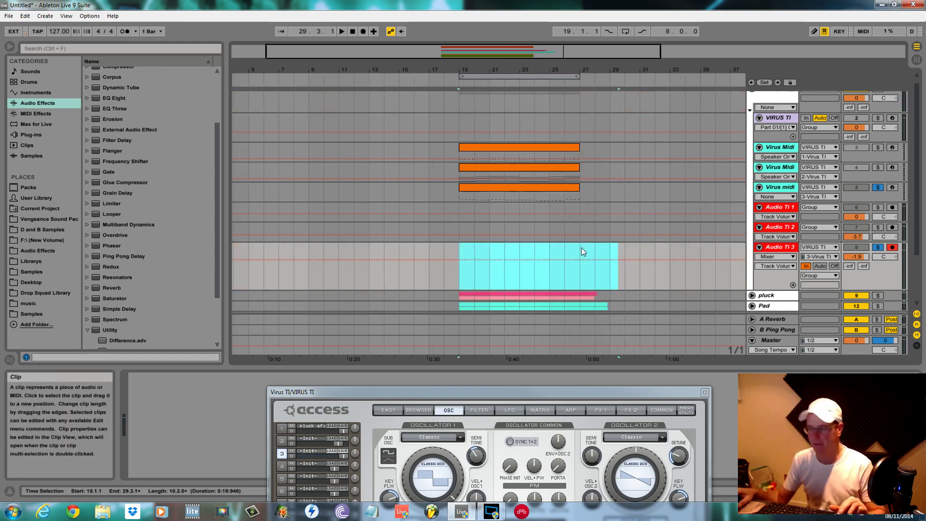
scroll(583, 256, down, 3)
key(ctrl+x)
click(451, 258)
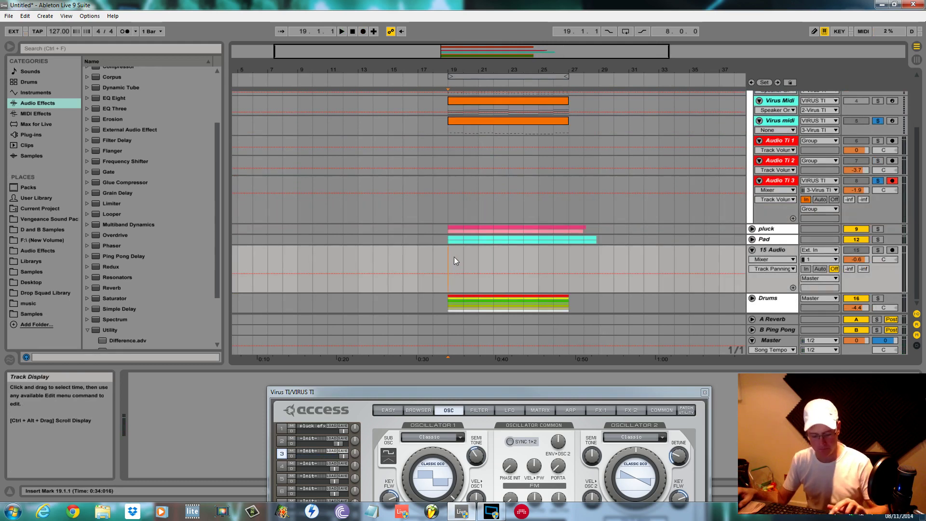
key(ctrl+v)
Clear the solos on Audio Ti 3 and the third Virus midi track, then play 15 Audio soloed from 19.1.1.
click(878, 180)
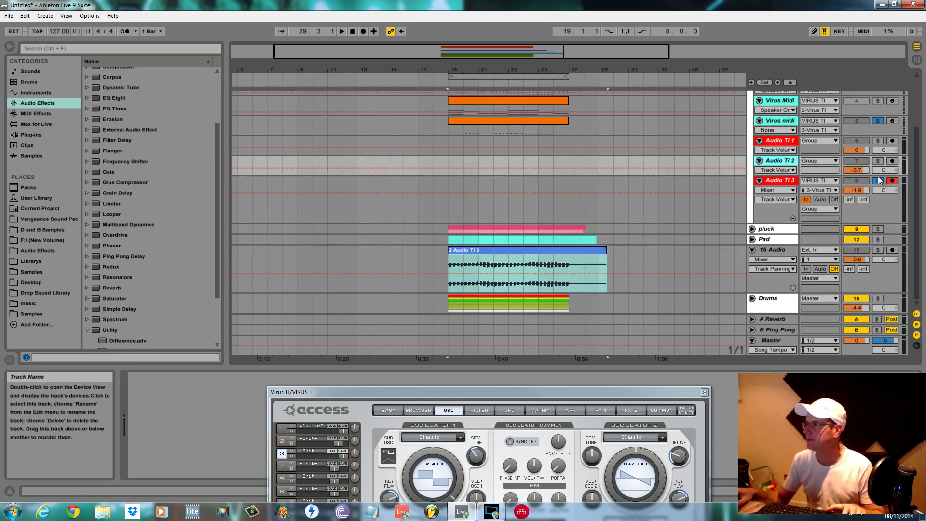
key(space)
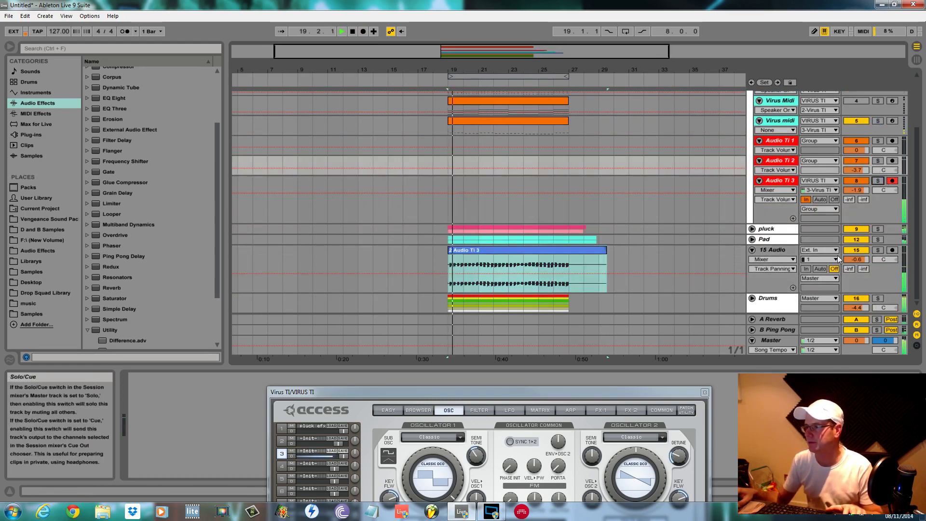
click(878, 249)
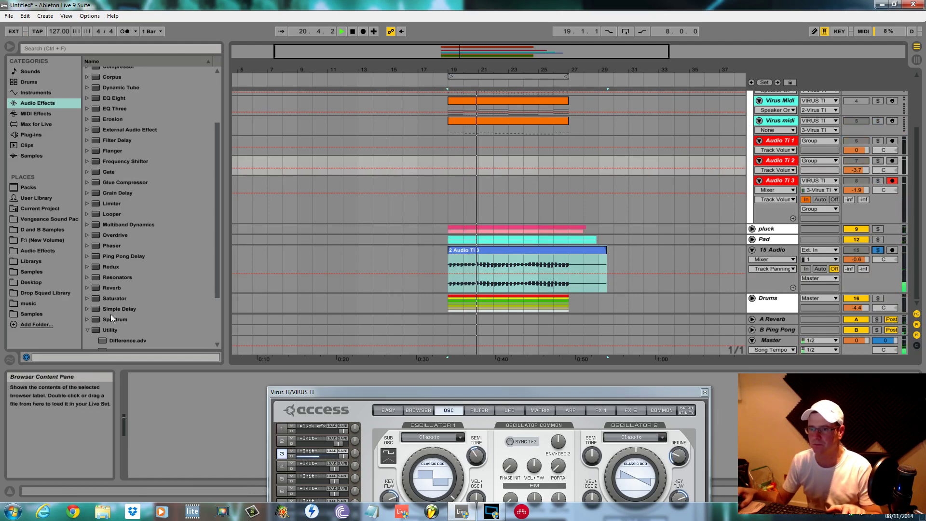
click(127, 298)
double_click(127, 298)
drag(281, 394, 514, 429)
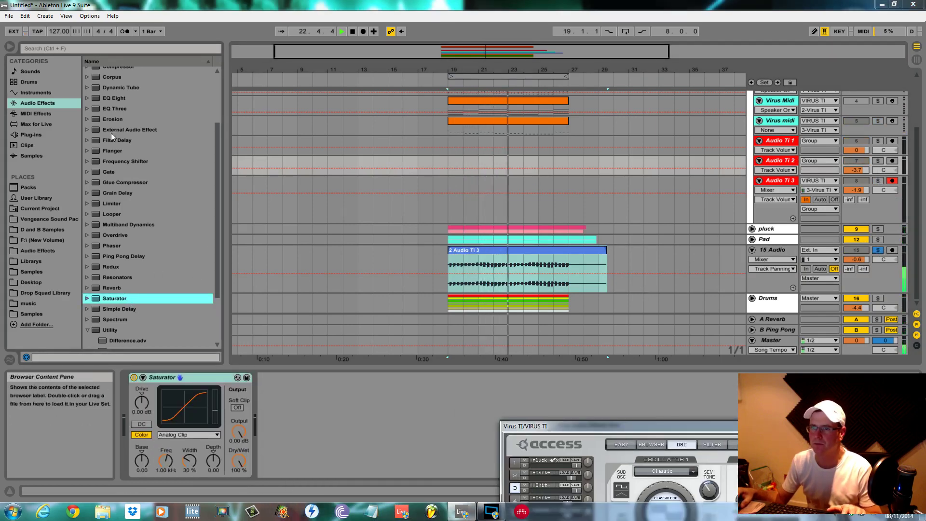
click(120, 99)
double_click(121, 99)
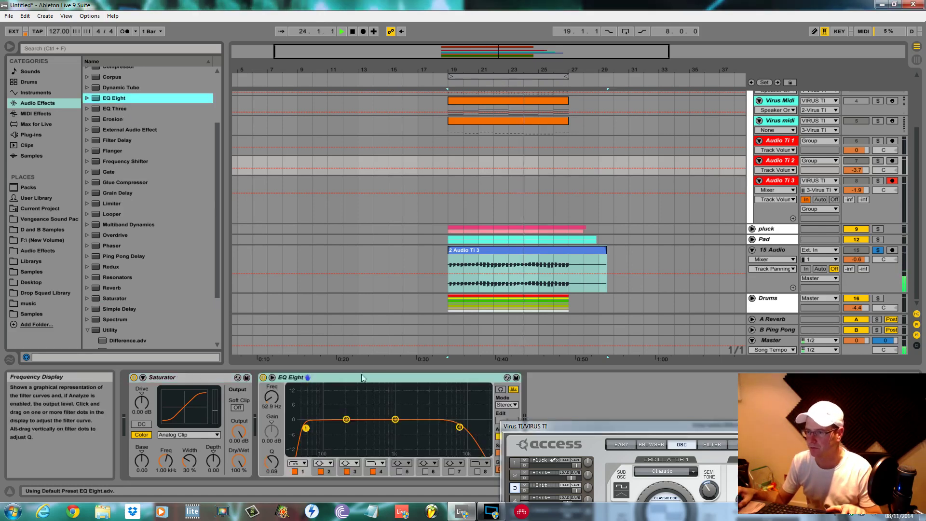
click(783, 254)
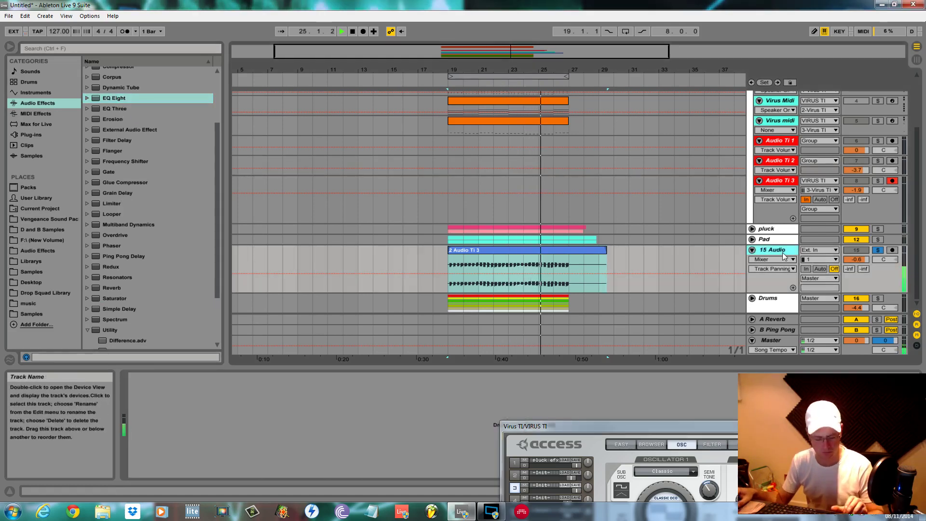
key(ctrl+z)
key(ctrl+z)
Add an EQ Eight to 15 Audio and boost band 2 by 2.36 dB at 216 Hz.
click(773, 251)
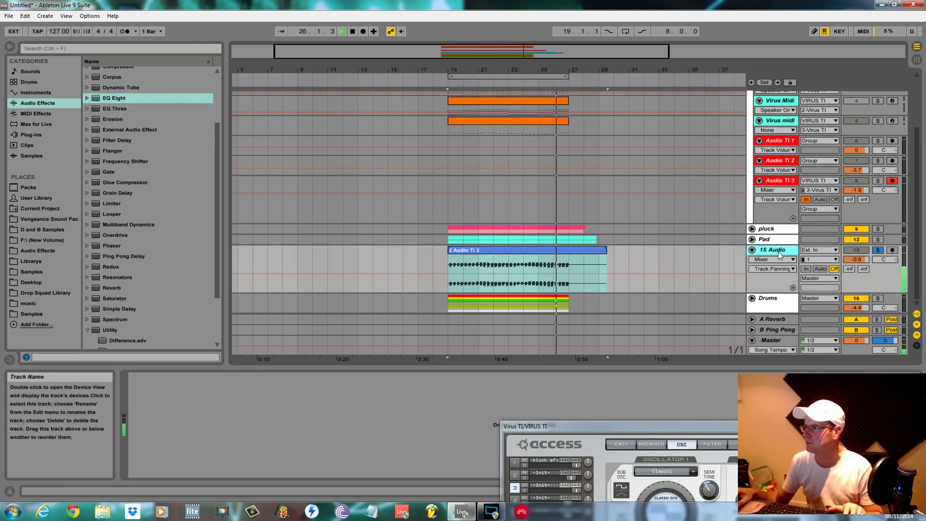
double_click(114, 98)
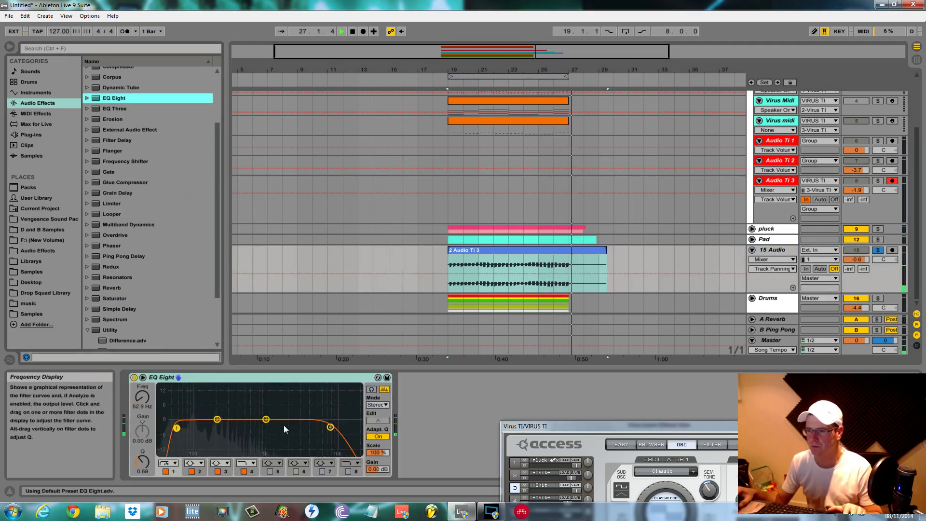
drag(217, 419, 219, 415)
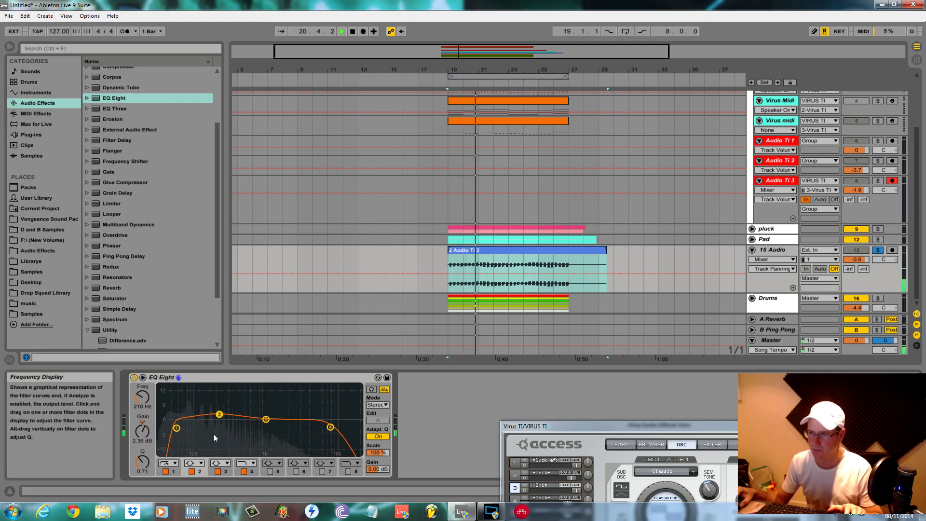
Add a Saturator after the EQ Eight with Soft Sine curve, 231 Hz color frequency and 1.71 dB drive.
double_click(120, 298)
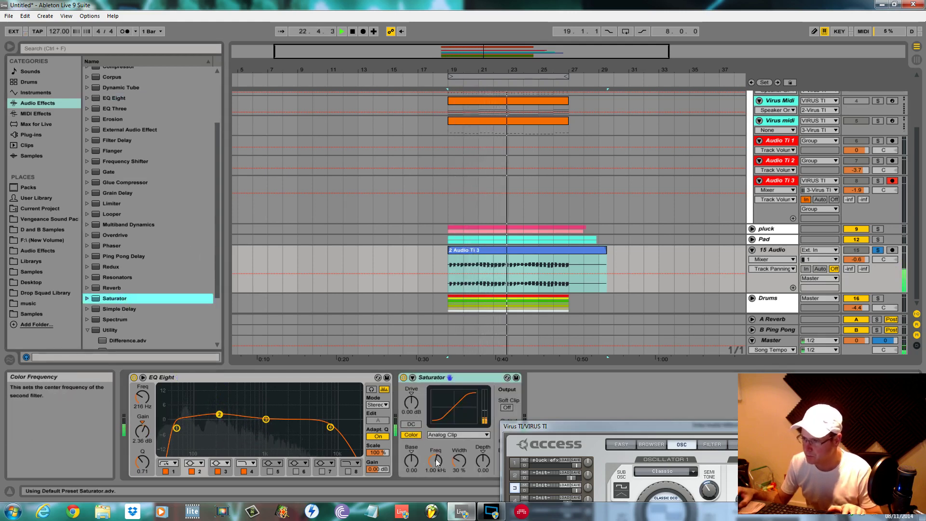
drag(435, 461, 435, 473)
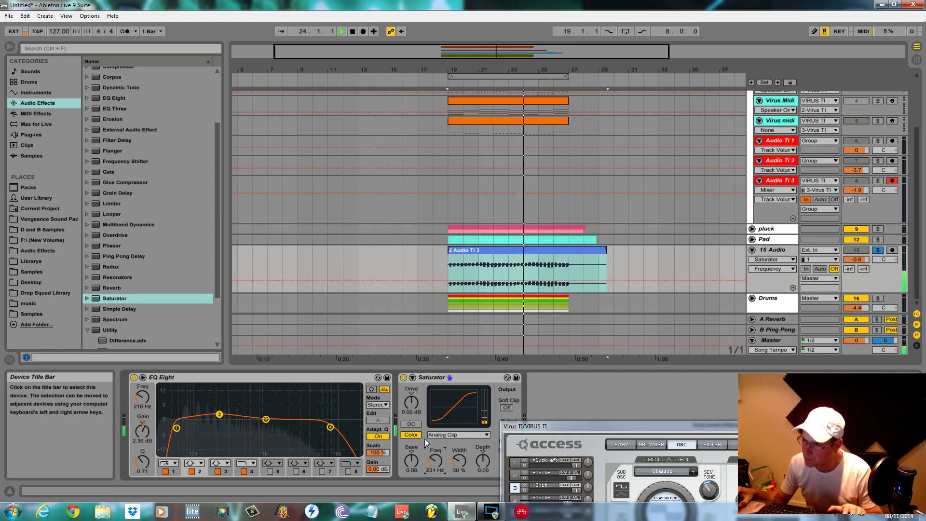
drag(412, 402, 411, 398)
drag(527, 426, 634, 437)
click(433, 434)
click(440, 443)
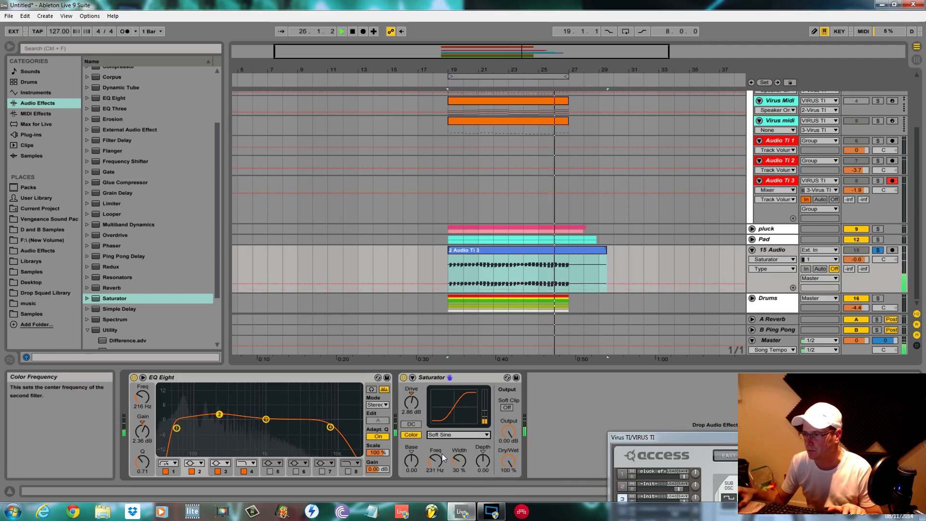
drag(416, 409, 415, 410)
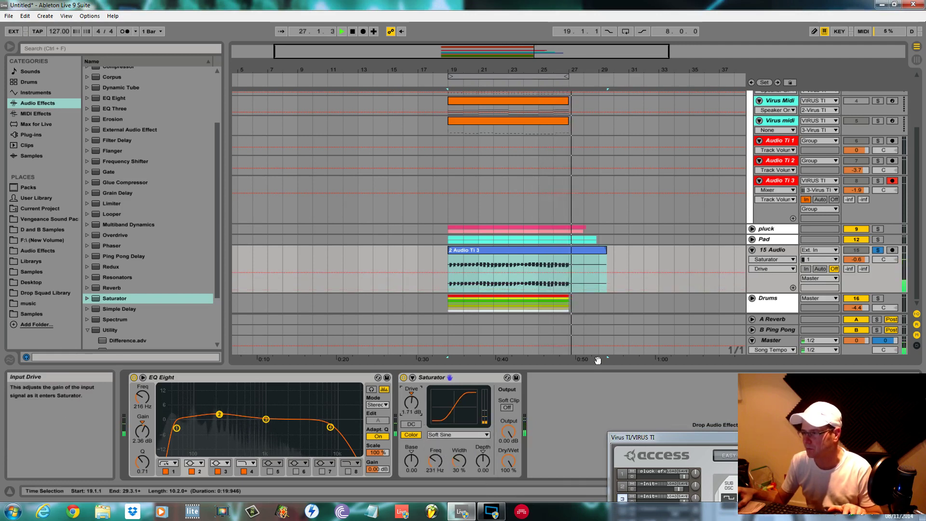
Narrow the EQ Eight curve on 15 Audio by setting band 1 to 123 Hz and band 4 to 7.08 kHz.
drag(177, 428, 202, 427)
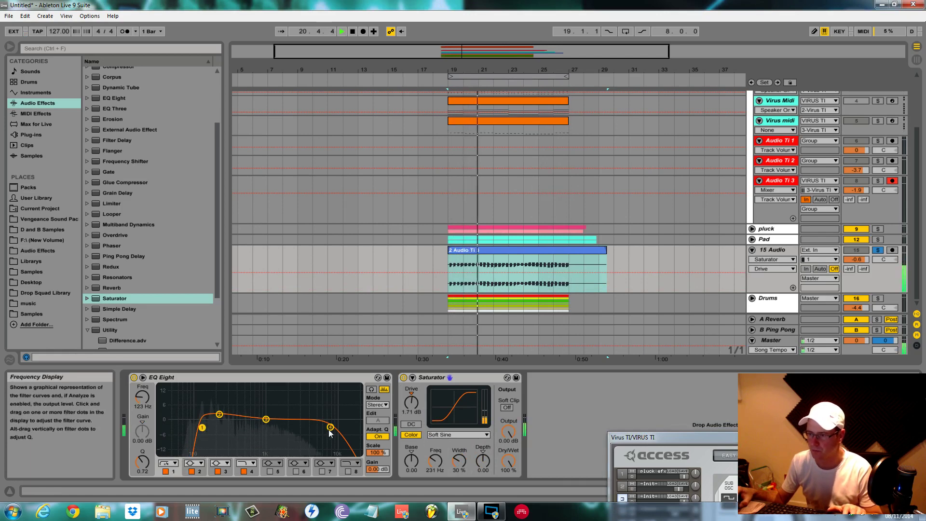
drag(331, 428, 325, 432)
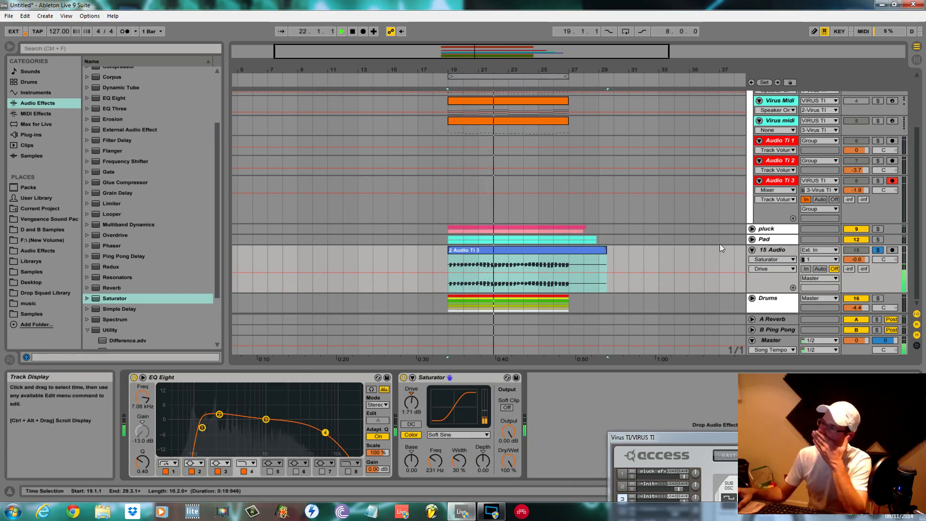
Stop playback and rename the patch in part 3 of the Virus TI to "bass 1 vi".
scroll(716, 245, up, 2)
scroll(714, 245, up, 2)
click(538, 191)
key(space)
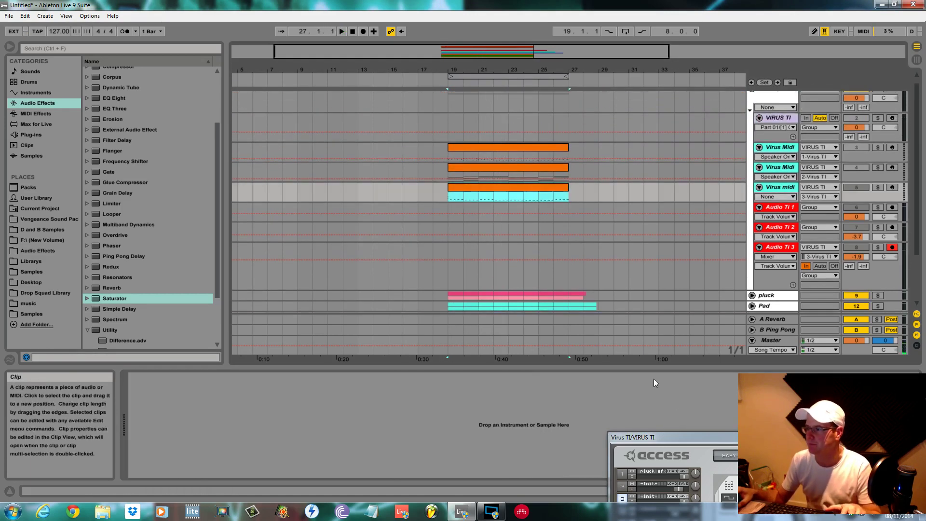
drag(694, 436, 398, 192)
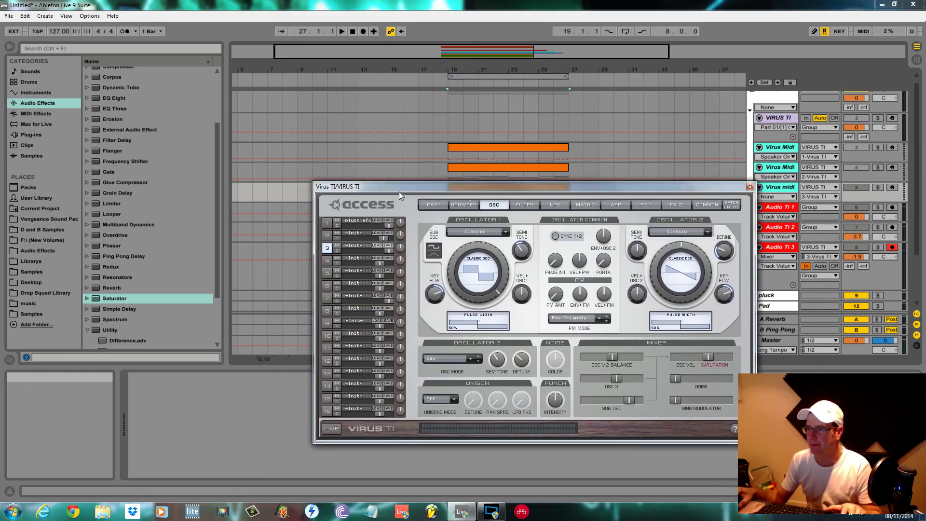
double_click(363, 245)
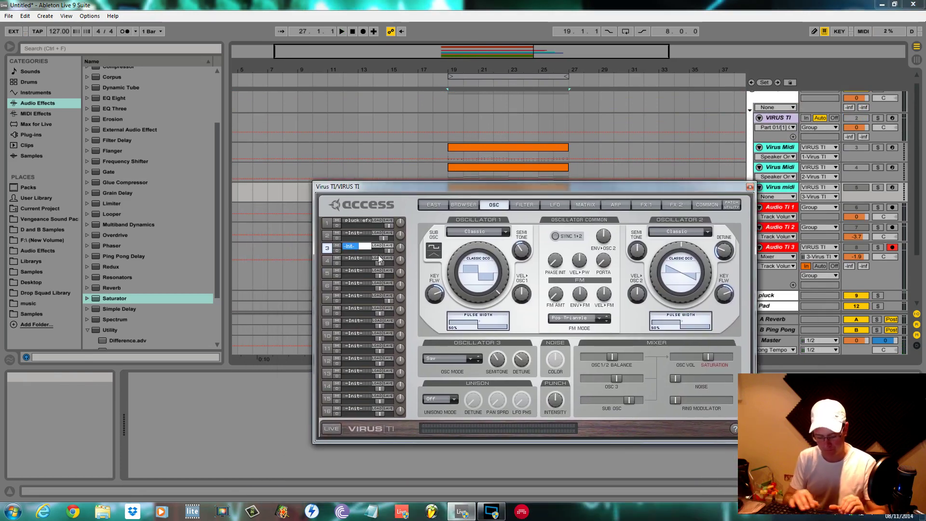
text(bass 1 vi)
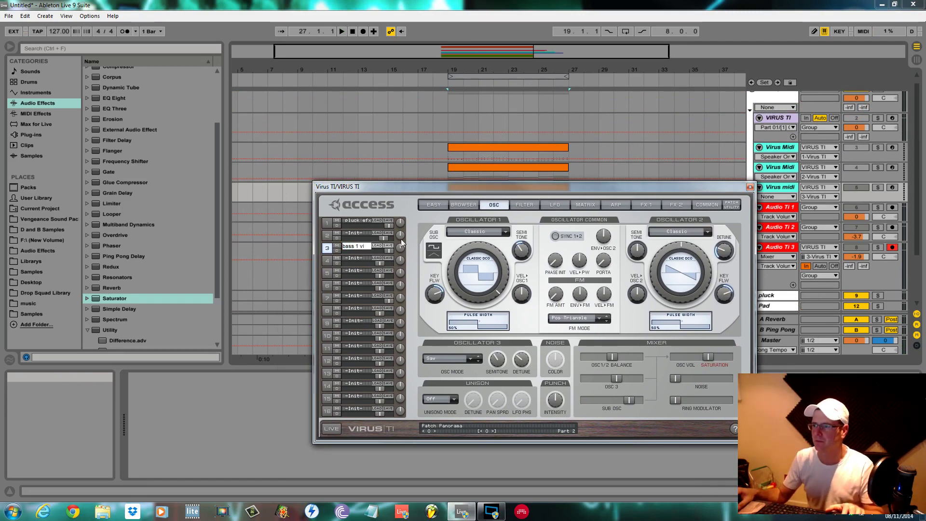
Save the "bass 1 vi" patch from part 3 into the My Patches.mid personal library.
click(390, 248)
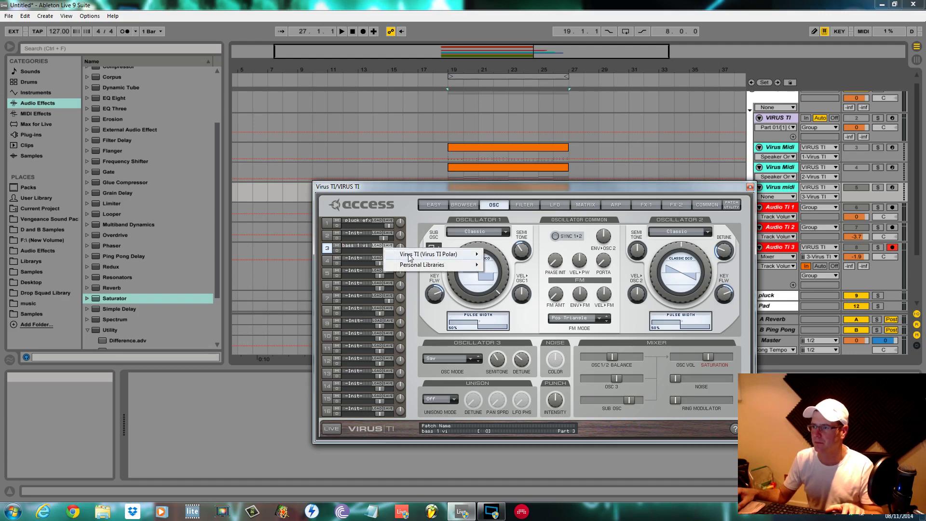
mouse_move(422, 266)
mouse_move(527, 279)
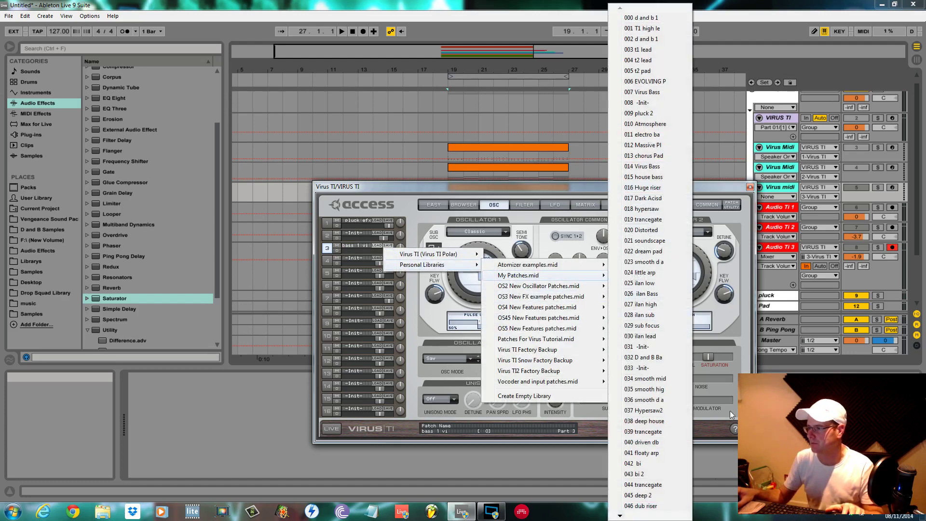
mouse_move(622, 517)
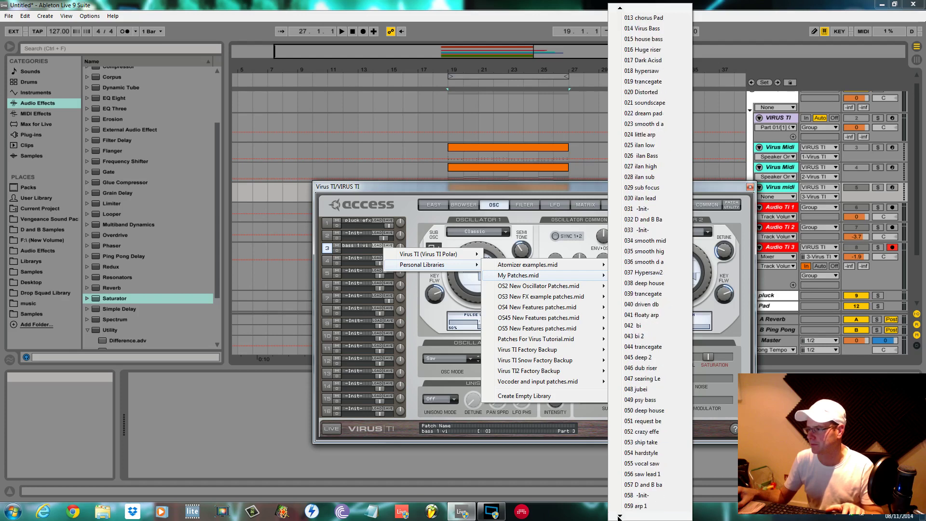
click(642, 477)
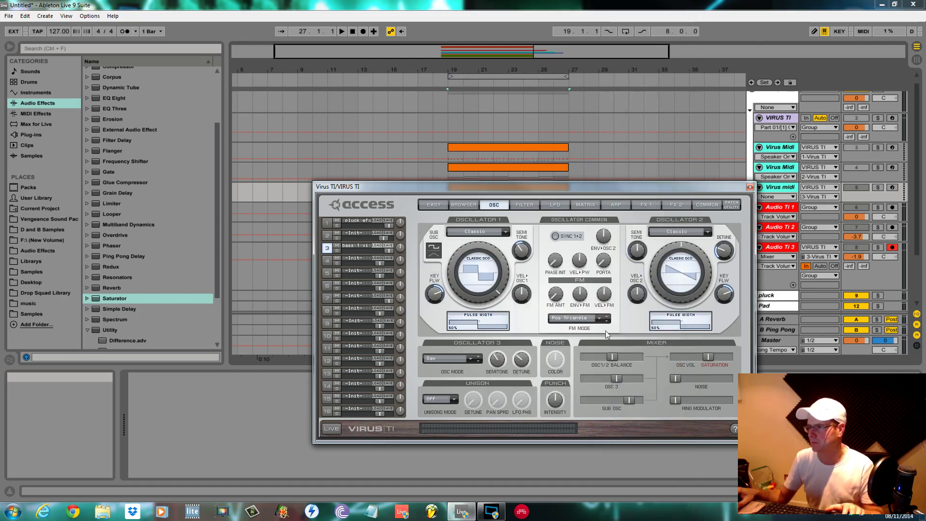
Reset part 3 of the Virus TI to the -Init- patch during playback and uncover the tracks behind the plug-in window.
key(space)
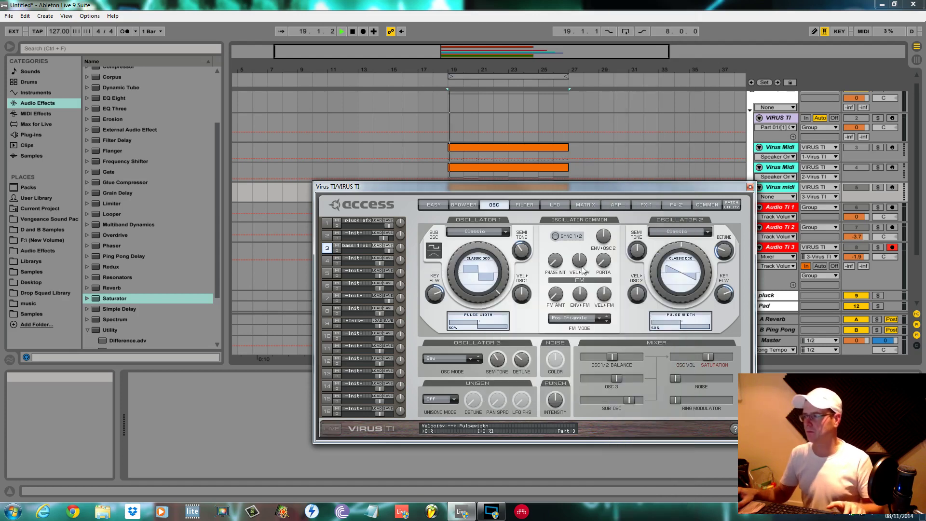
click(361, 248)
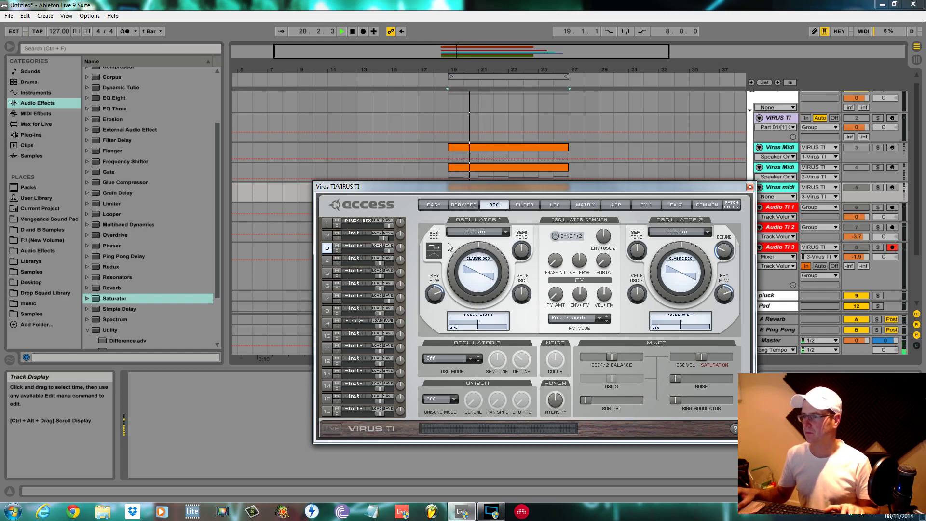
drag(570, 187, 579, 292)
key(space)
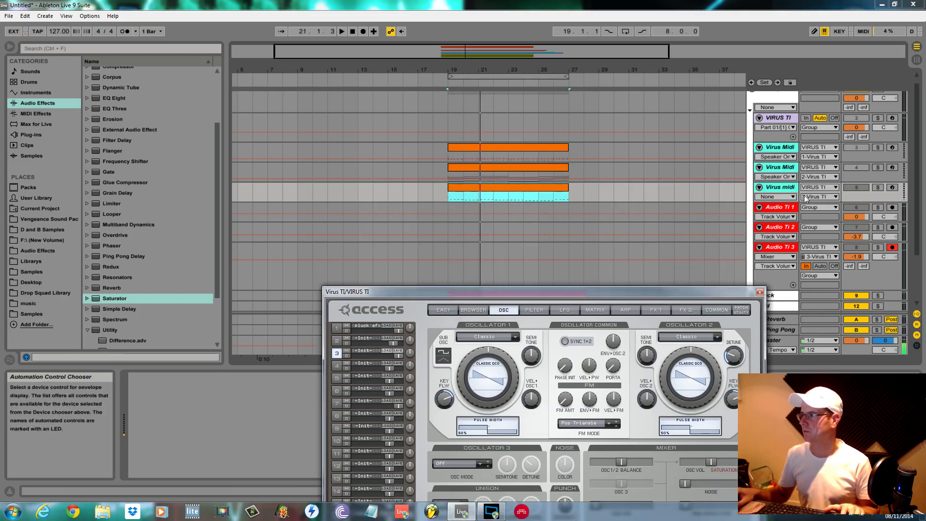
Solo the third Virus midi track together with Audio Ti 3 and start playback.
click(879, 188)
click(877, 246)
key(space)
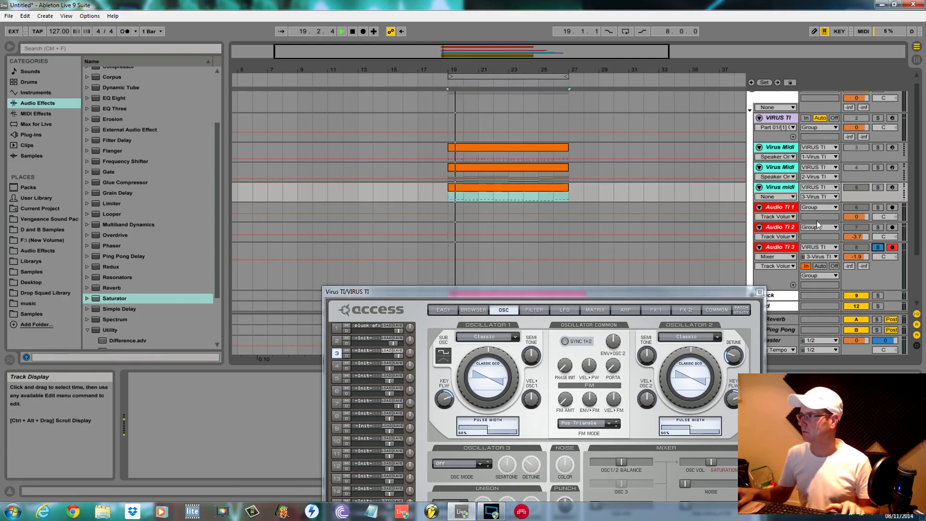
ctrl+click(878, 187)
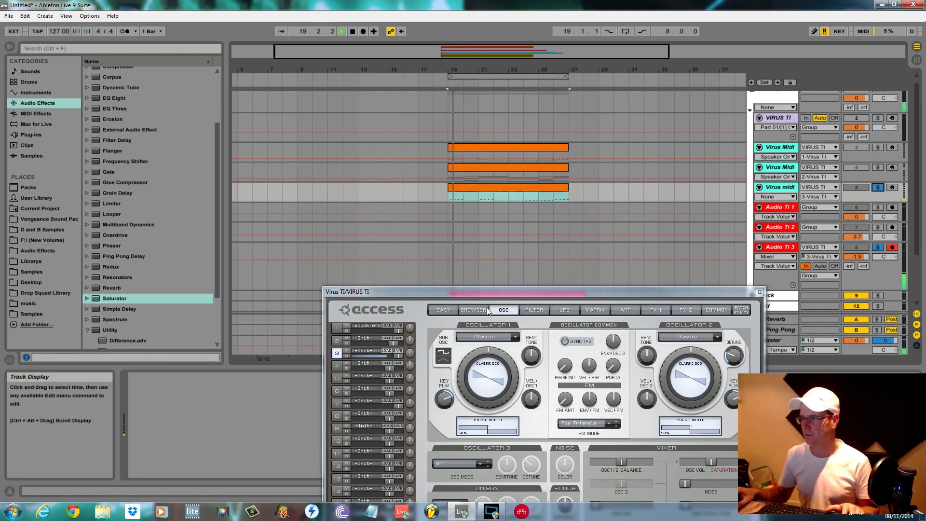
Set oscillators 1 and 2 of part 3 to the Sine wave and the amplifier envelope release to 10.
drag(502, 291, 531, 198)
drag(509, 270, 485, 369)
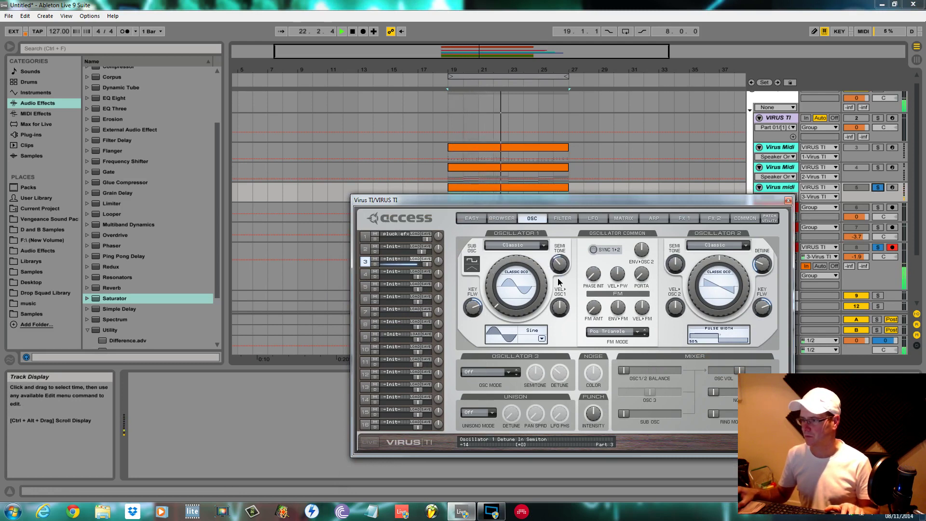
click(567, 218)
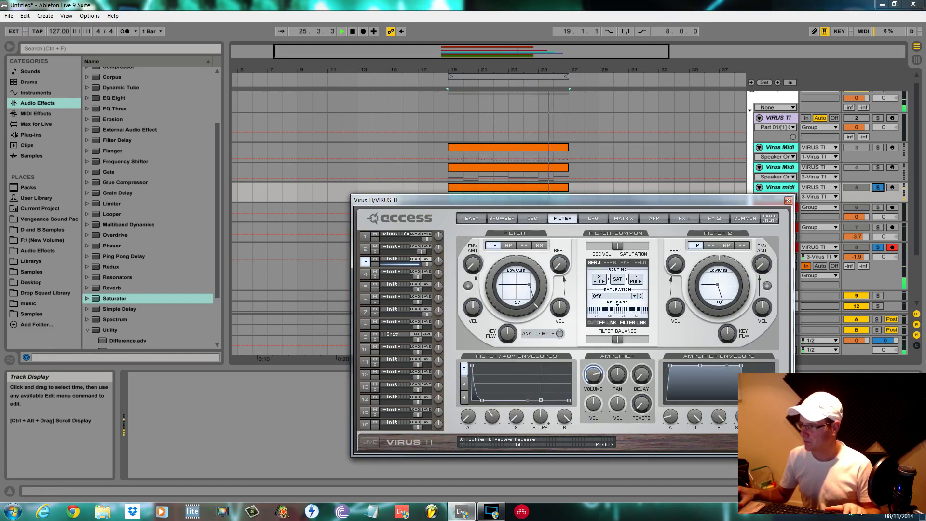
click(530, 219)
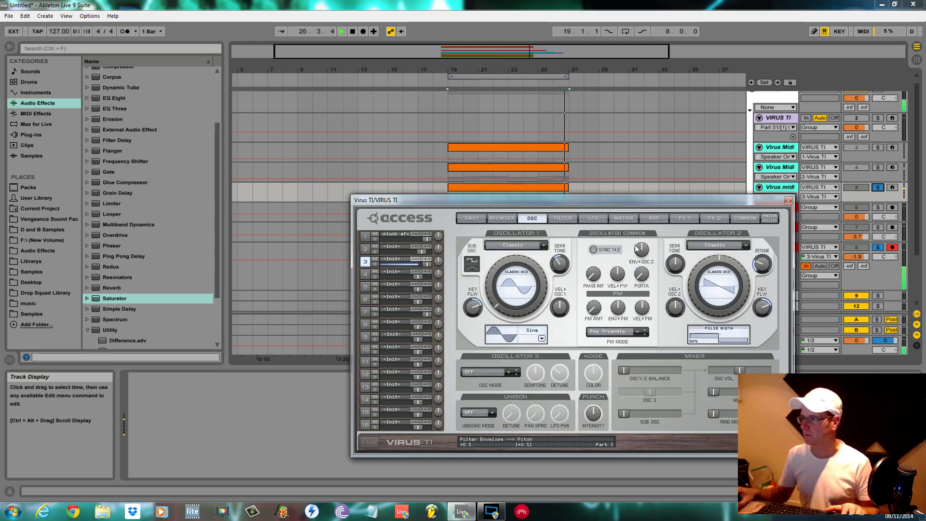
drag(713, 266, 683, 348)
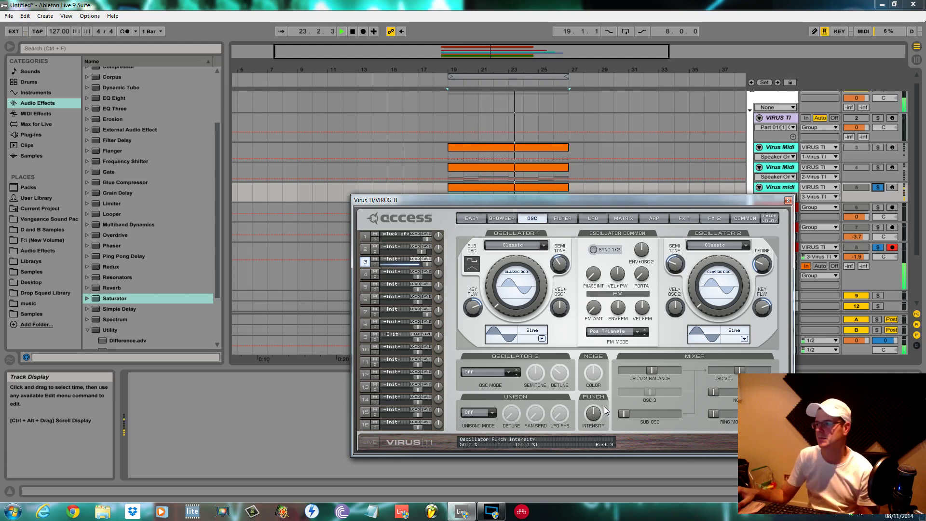
Record the part 3 sub sound onto Audio Ti 3 from 19.1.1 until about bar 29.
drag(616, 198, 605, 396)
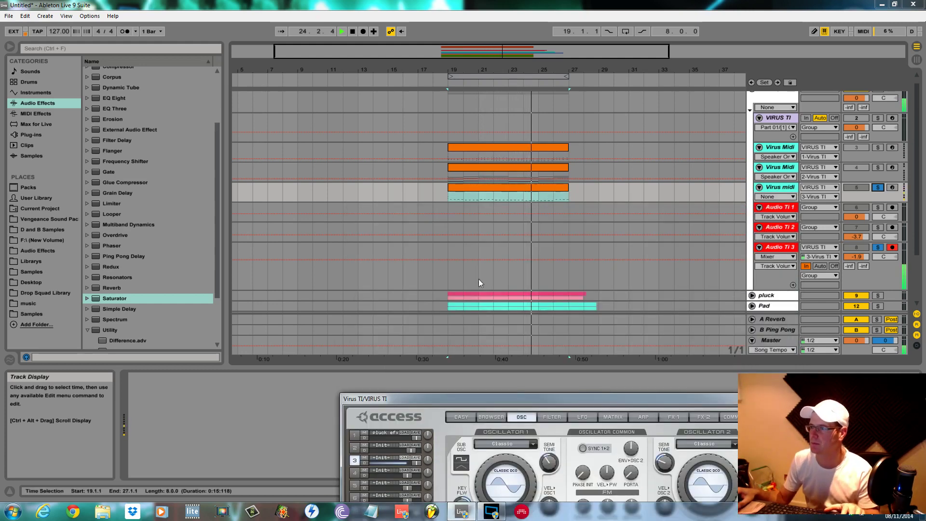
click(447, 253)
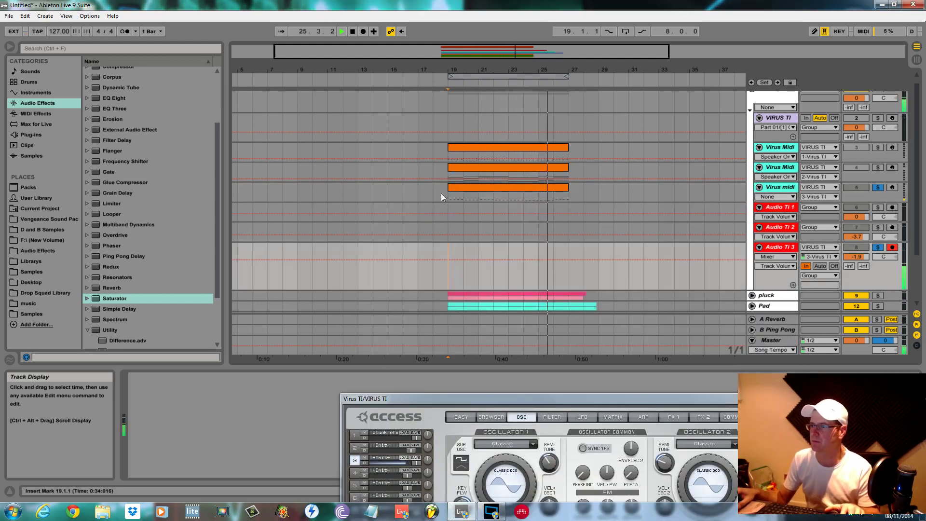
click(366, 32)
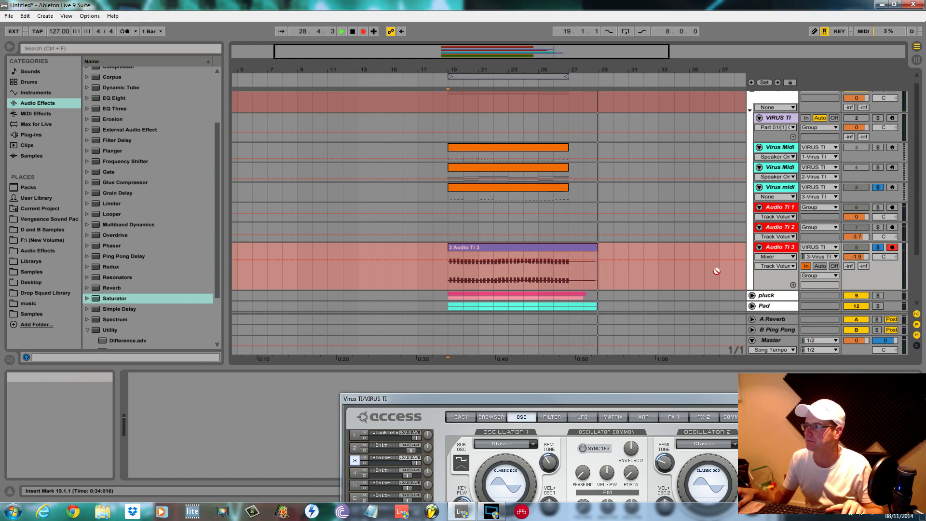
key(space)
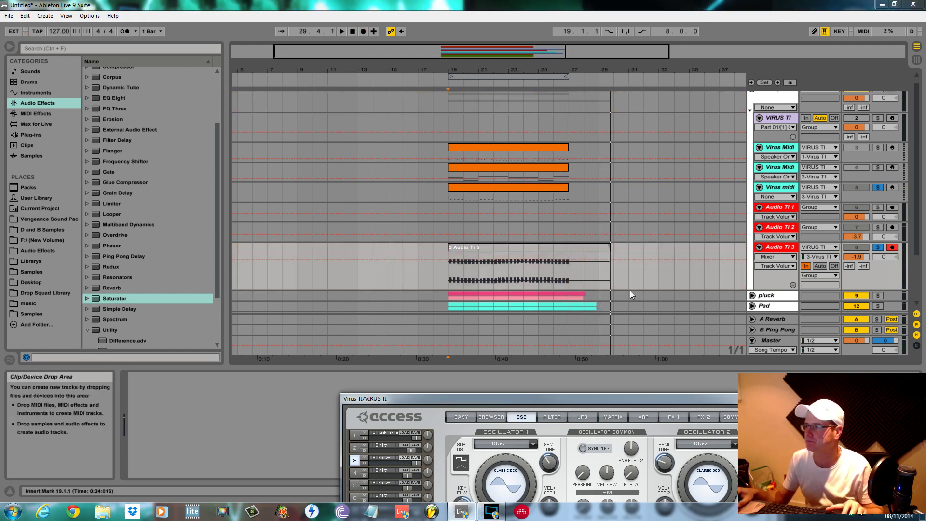
Move the recorded Audio Ti 3 clip to bar 19 of a new audio track inserted below 15 Audio.
click(571, 248)
key(Delete)
scroll(572, 247, down, 3)
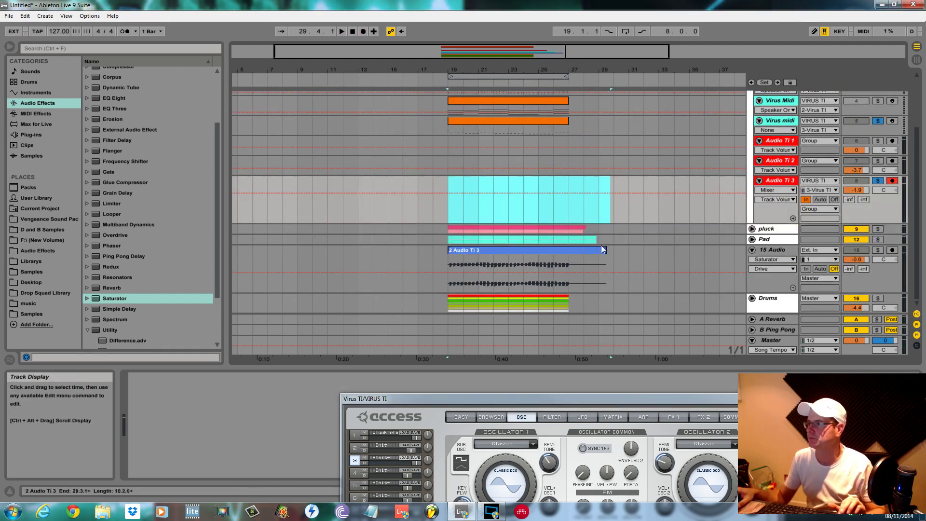
click(775, 250)
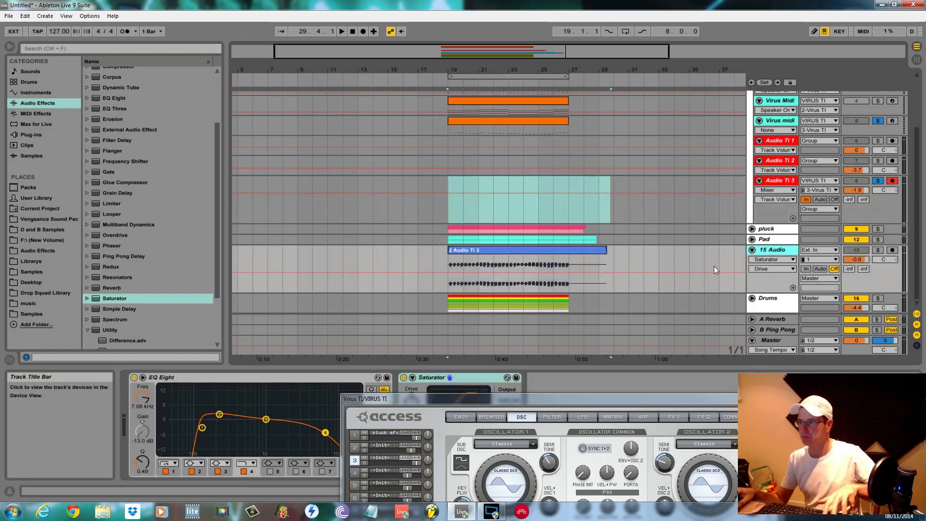
key(ctrl+t)
click(448, 290)
key(ctrl+v)
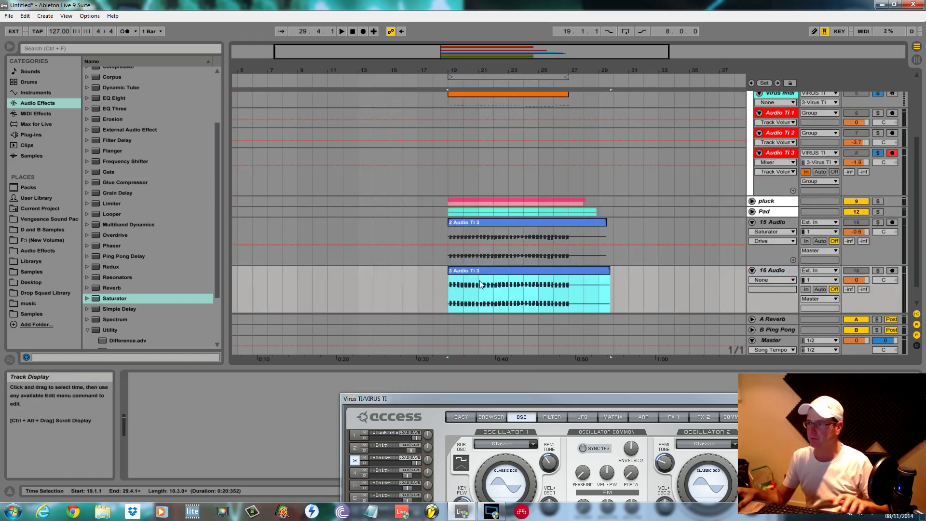
Rename both the 15 Audio track and its clip to "mid bass".
click(546, 222)
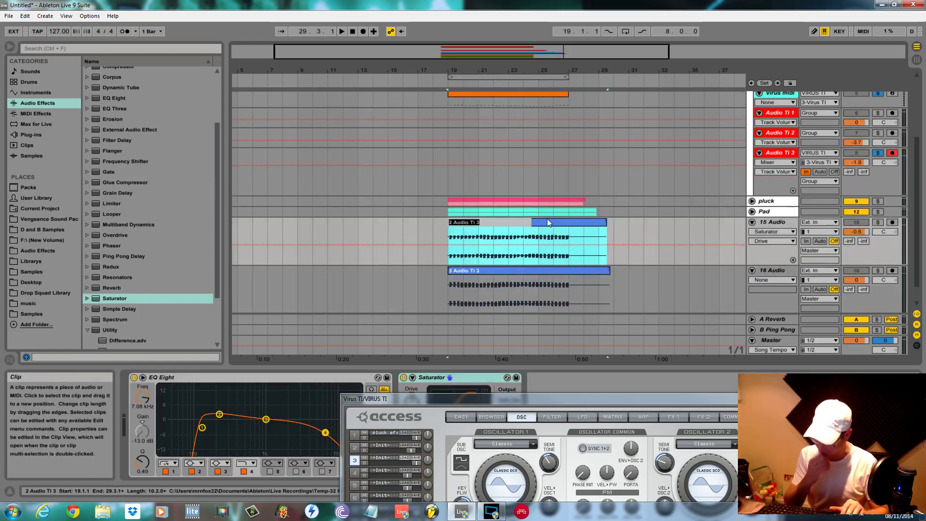
key(ctrl+r)
text(mi)
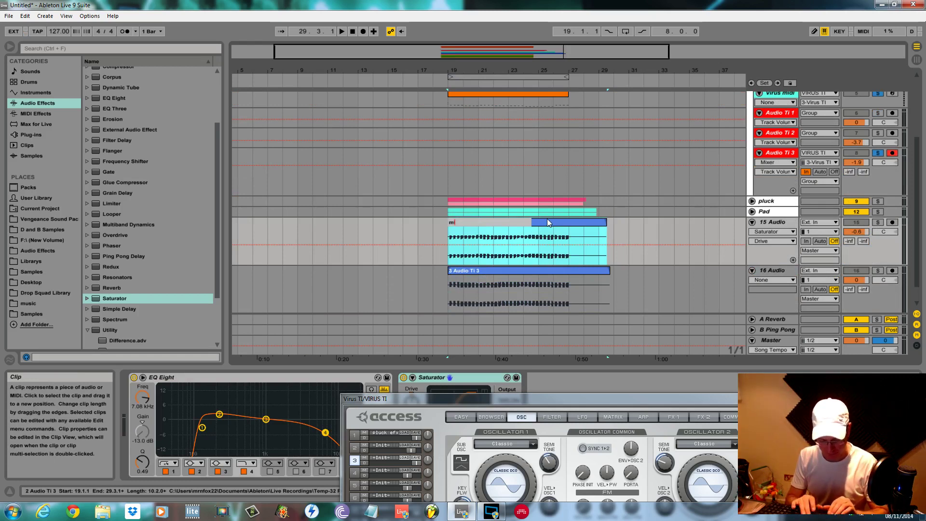
text(d bass)
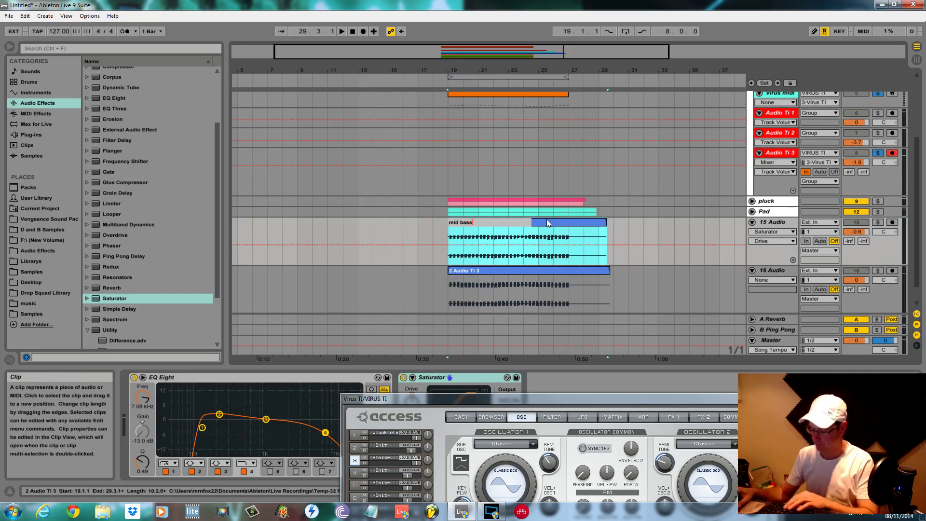
key(Return)
click(786, 222)
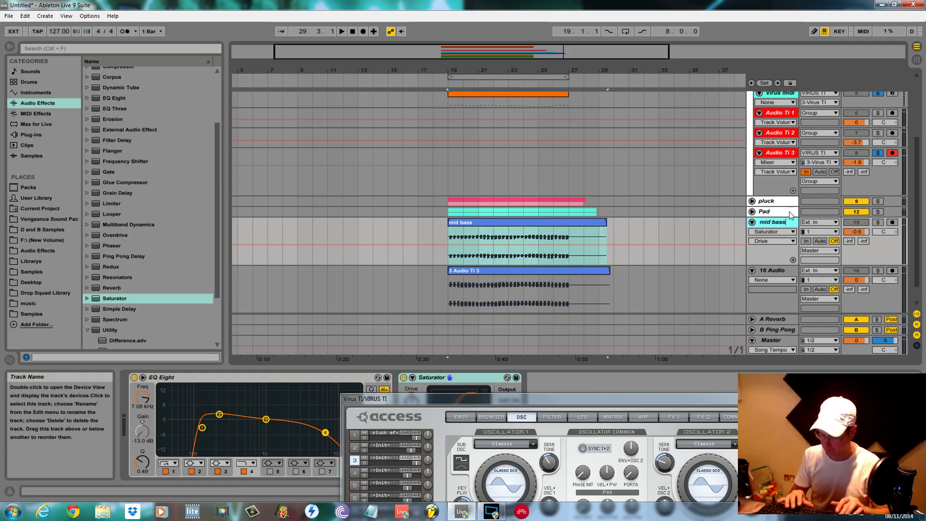
Rename the 16 Audio track to "sub" and color it orange-brown.
click(786, 271)
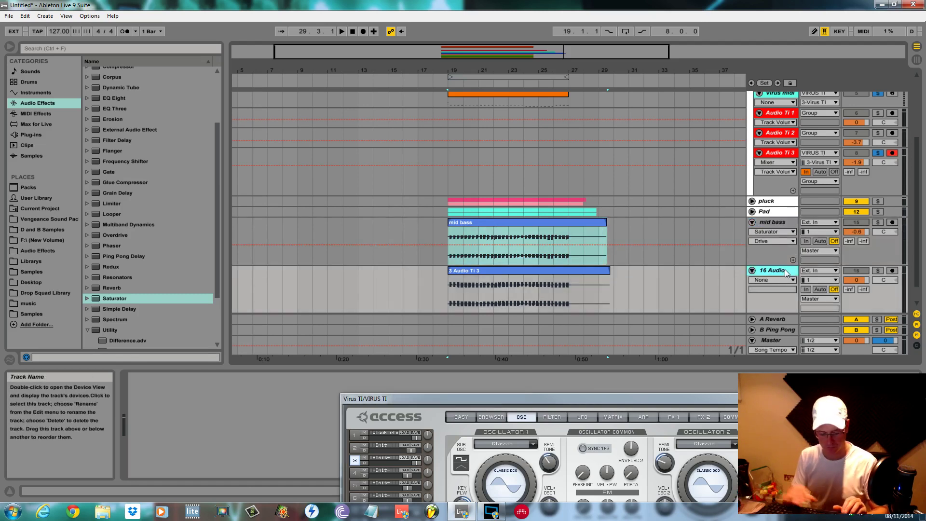
text(sub)
key(Return)
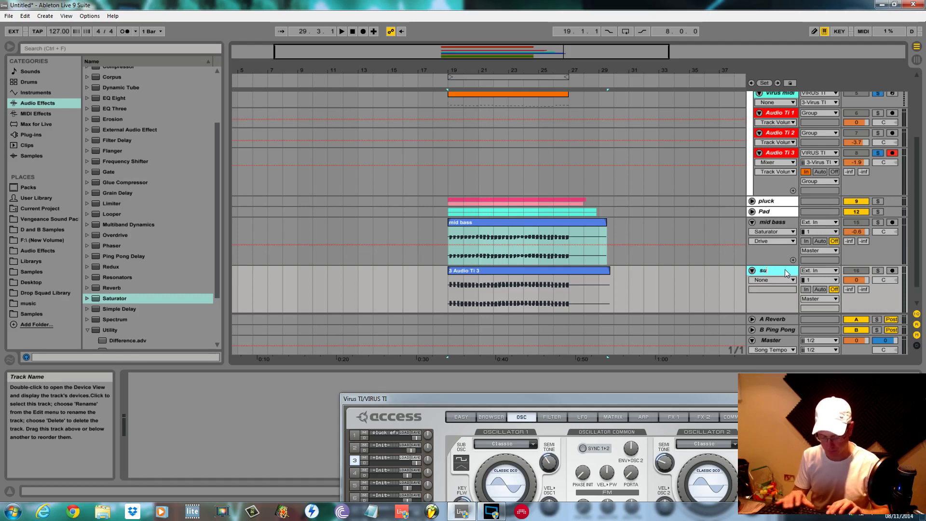
right_click(785, 269)
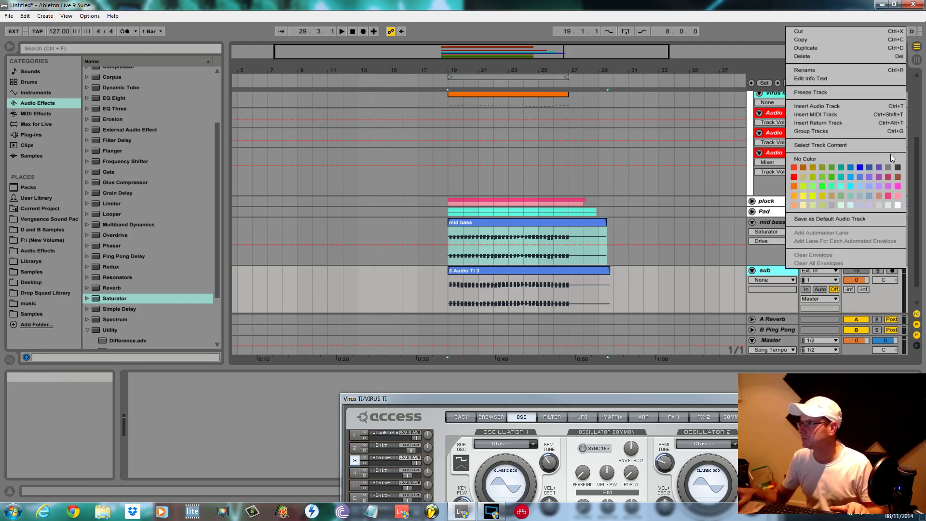
click(890, 167)
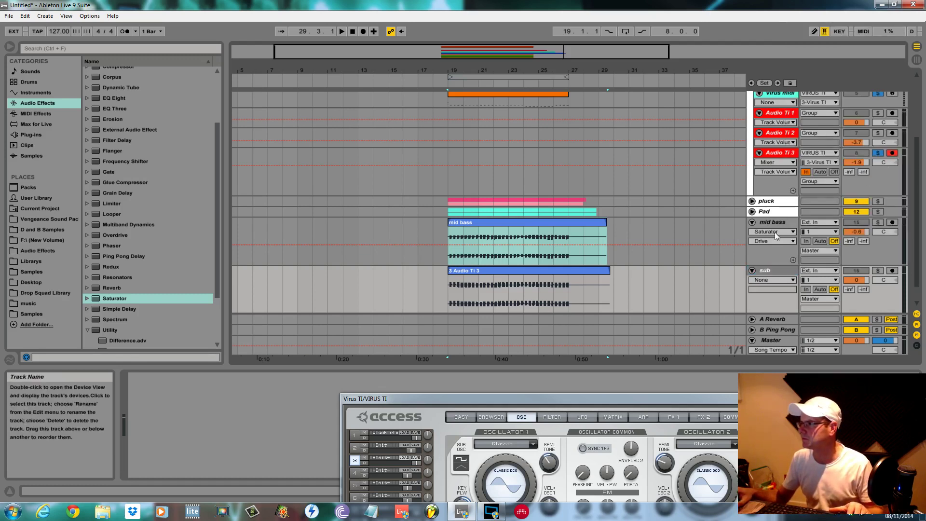
right_click(774, 267)
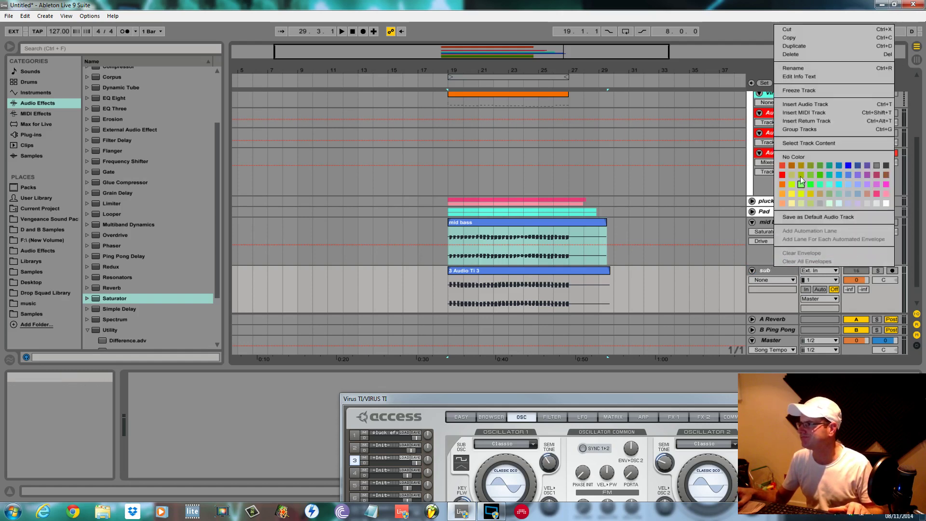
click(792, 165)
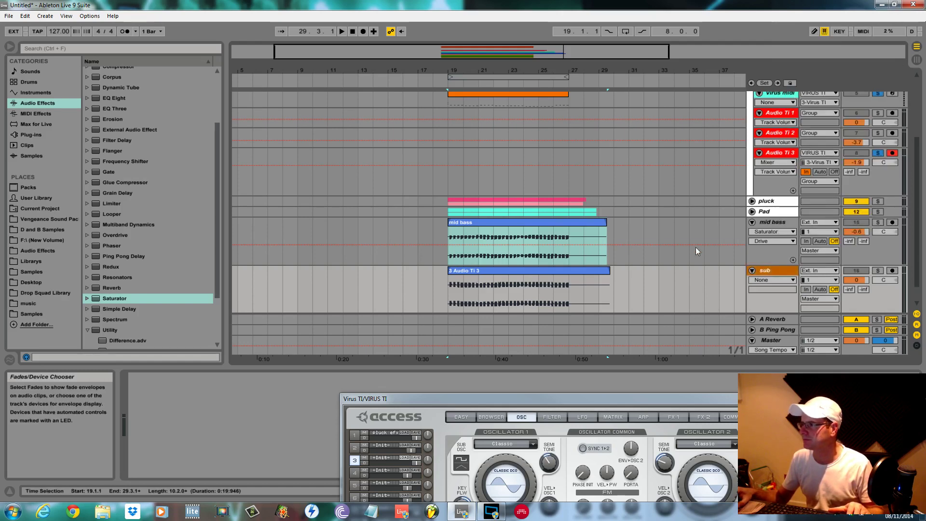
Color the mid bass track and its clip red, and the clip on the sub track orange-brown.
right_click(765, 223)
click(773, 364)
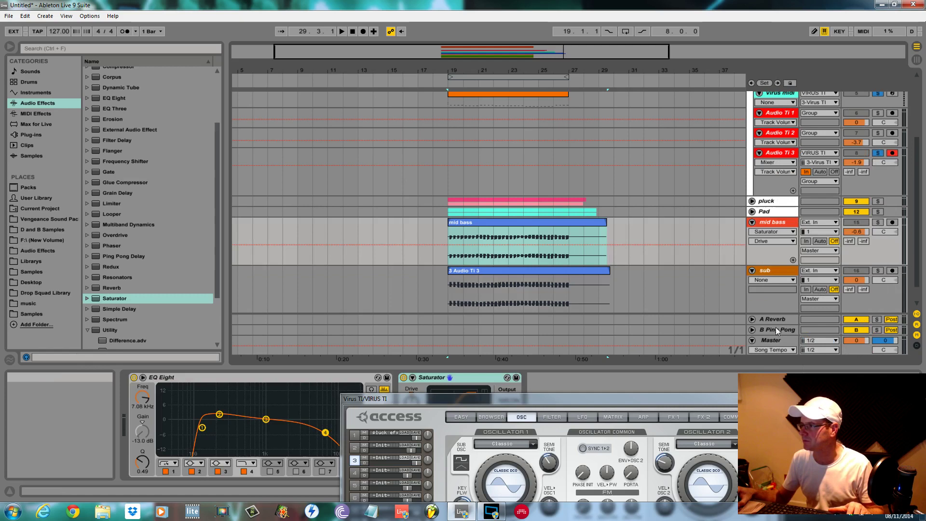
right_click(603, 223)
click(609, 431)
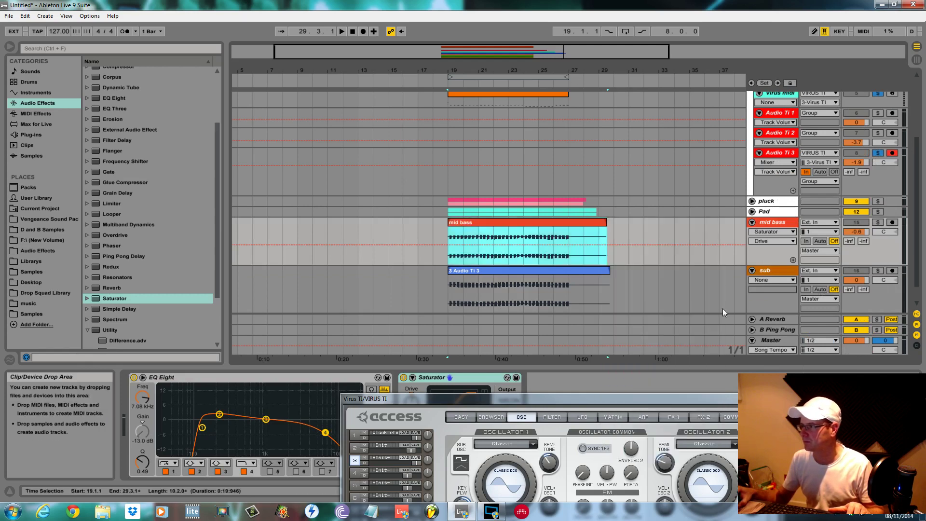
right_click(584, 271)
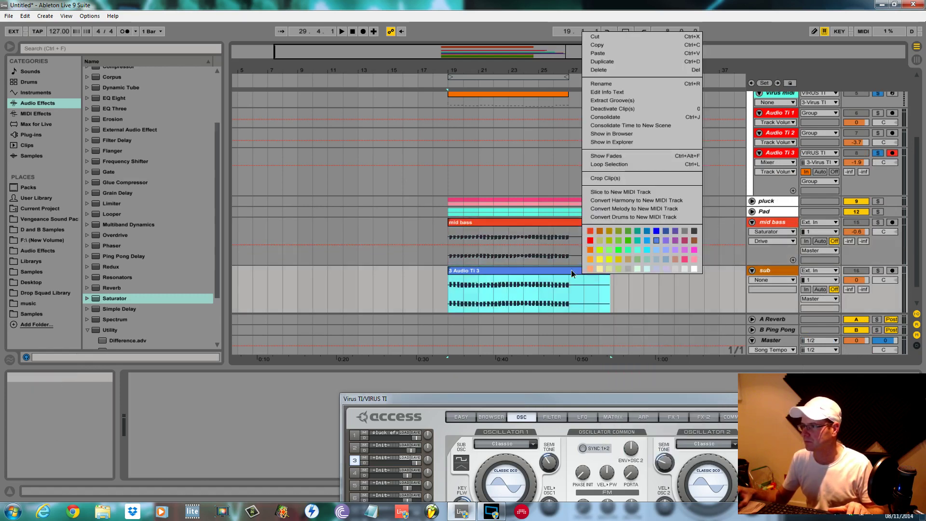
click(599, 231)
Group the mid bass and sub tracks together.
click(777, 221)
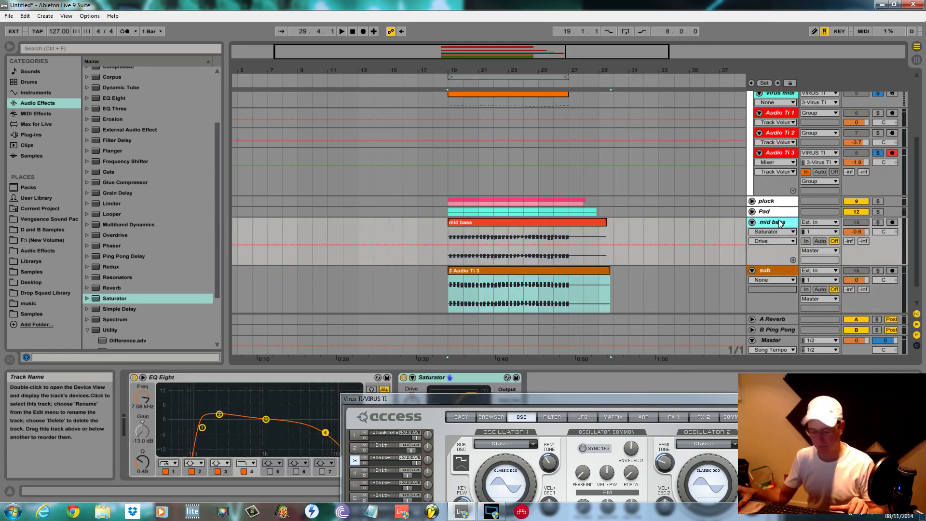
key(shift+Down)
key(ctrl+g)
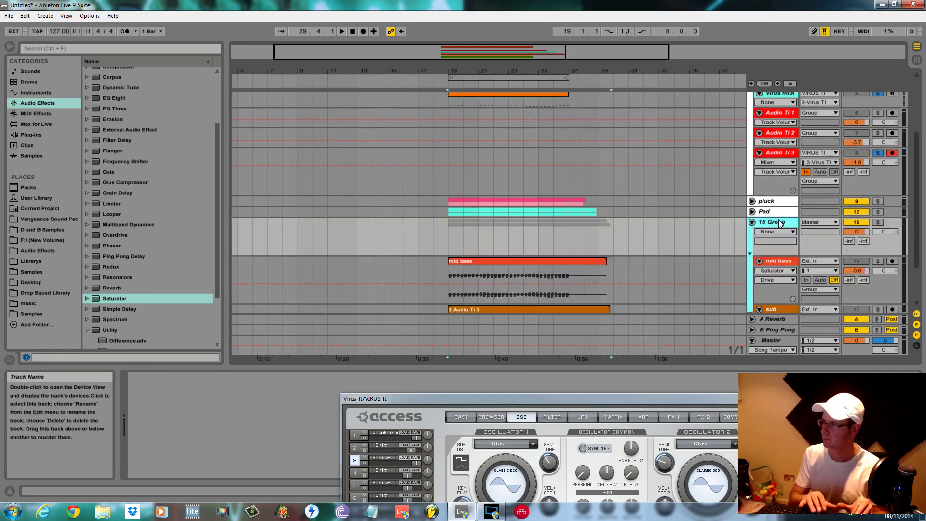
Rename the 15 Group track to "Bass", solo it and start playback.
key(ctrl+r)
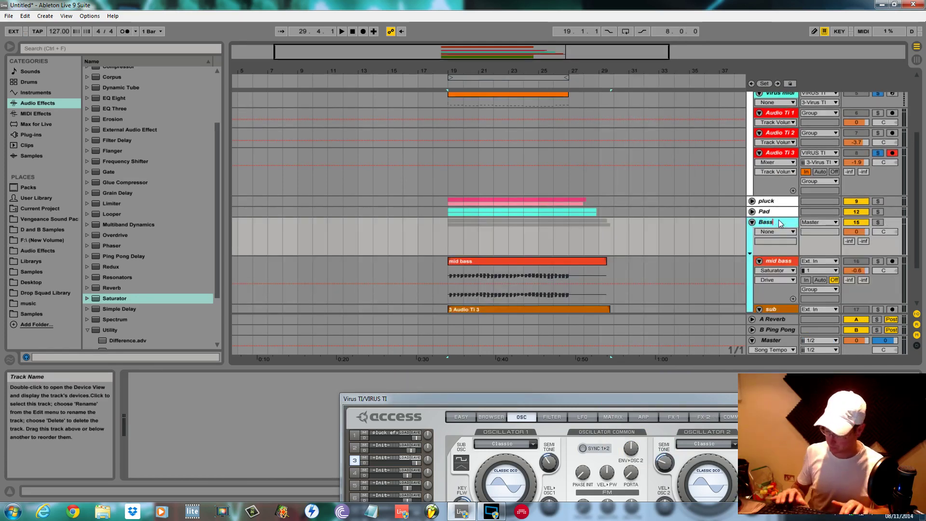
key(Return)
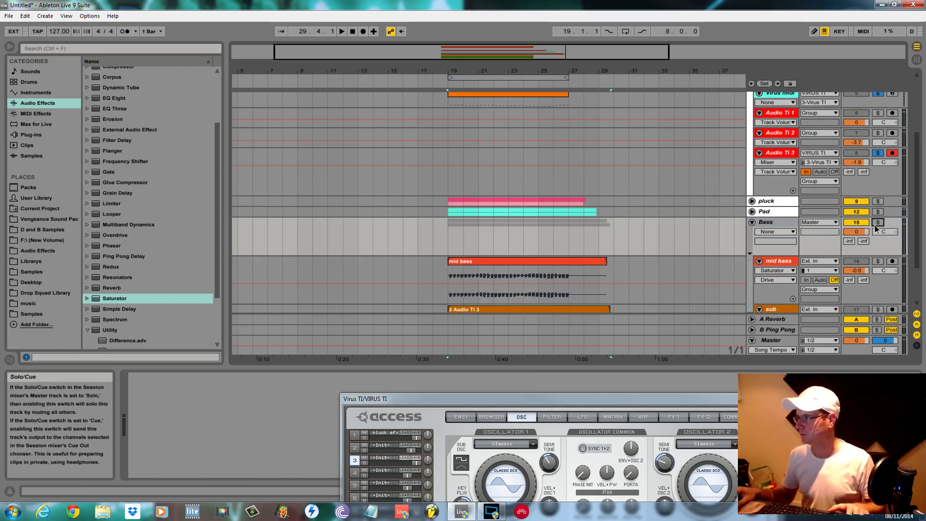
click(878, 222)
key(space)
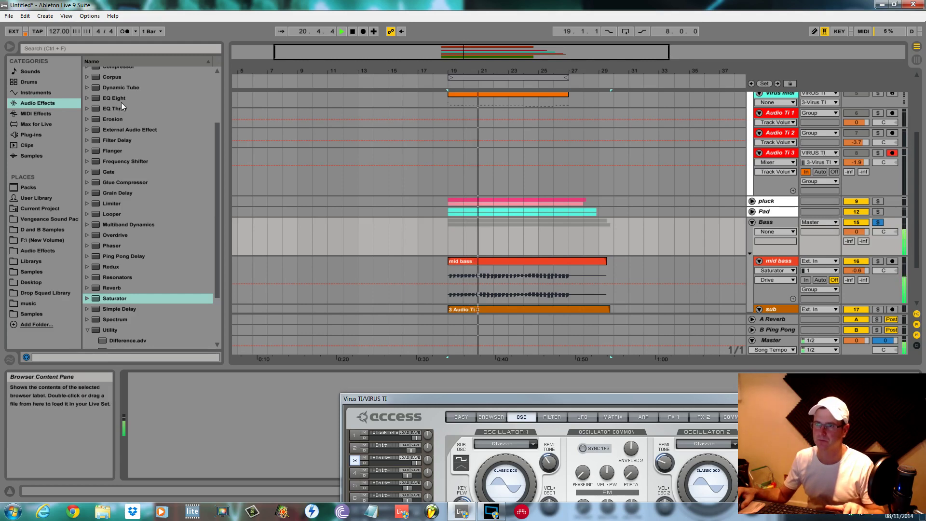
Add an EQ Eight with its default preset to the Bass group and color the group track white.
drag(120, 102, 358, 381)
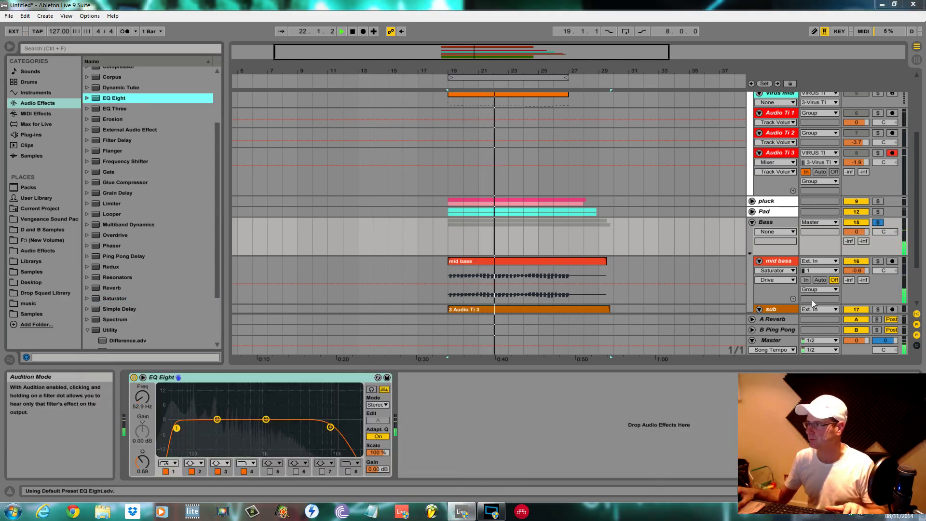
right_click(773, 222)
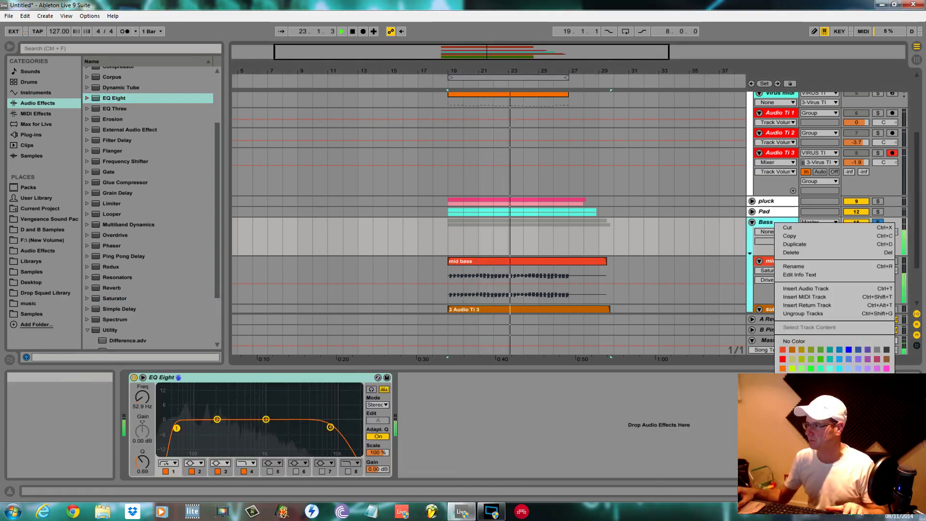
click(886, 387)
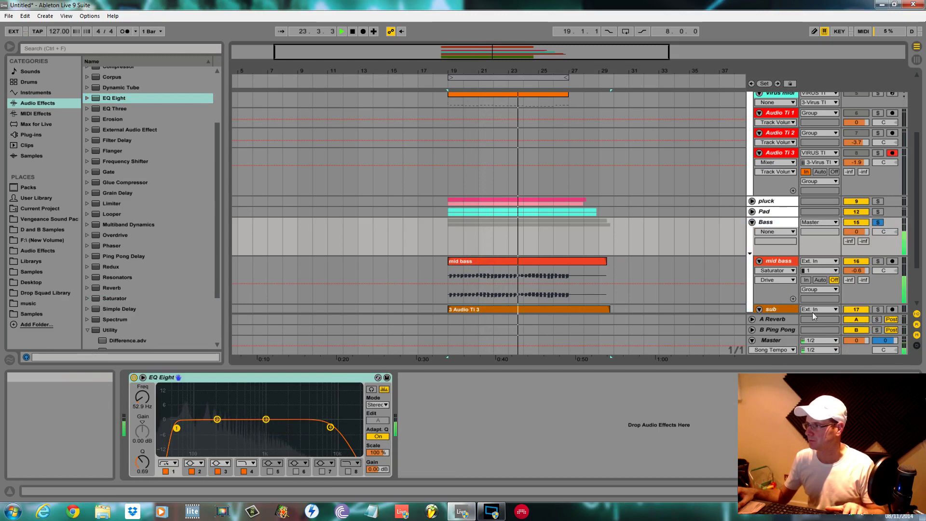
Add an EQ Eight to the sub track and lower its band 4 high cut to about 83.5 Hz.
click(776, 309)
drag(106, 101, 271, 395)
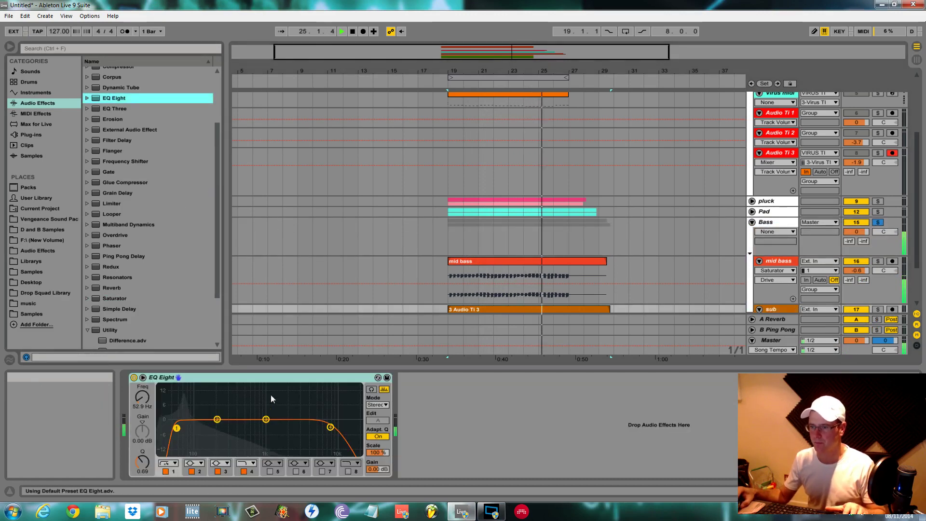
drag(331, 427, 190, 425)
key(space)
scroll(874, 293, down, 2)
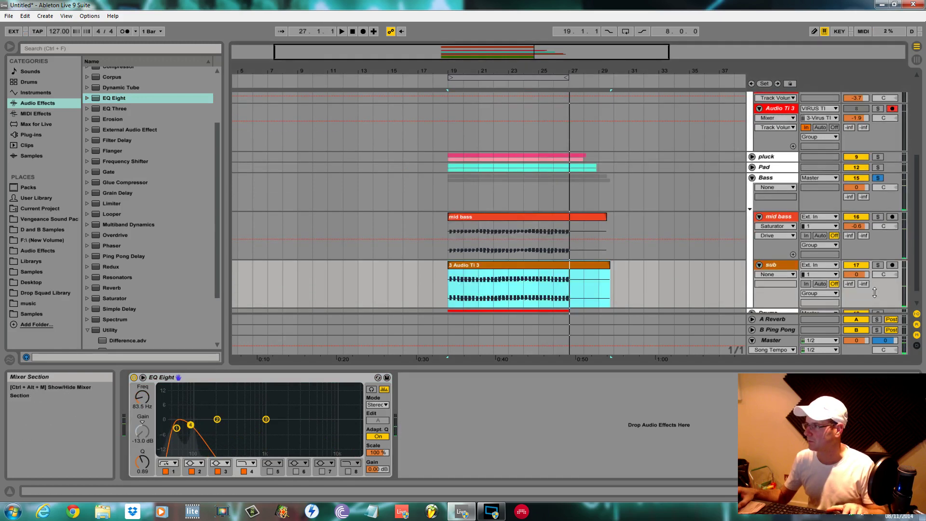
Play the sub track soloed, switch its EQ Eight band 4 to the steeper high cut and move the low cut to about 57 Hz.
key(space)
click(877, 265)
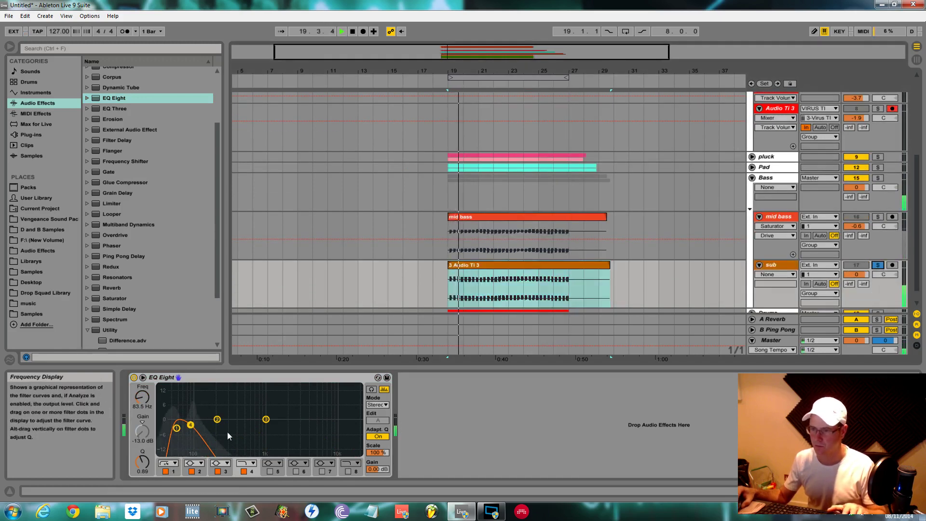
mouse_move(192, 428)
mouse_down()
mouse_move(206, 425)
mouse_move(192, 427)
mouse_up()
click(253, 463)
click(242, 455)
click(177, 428)
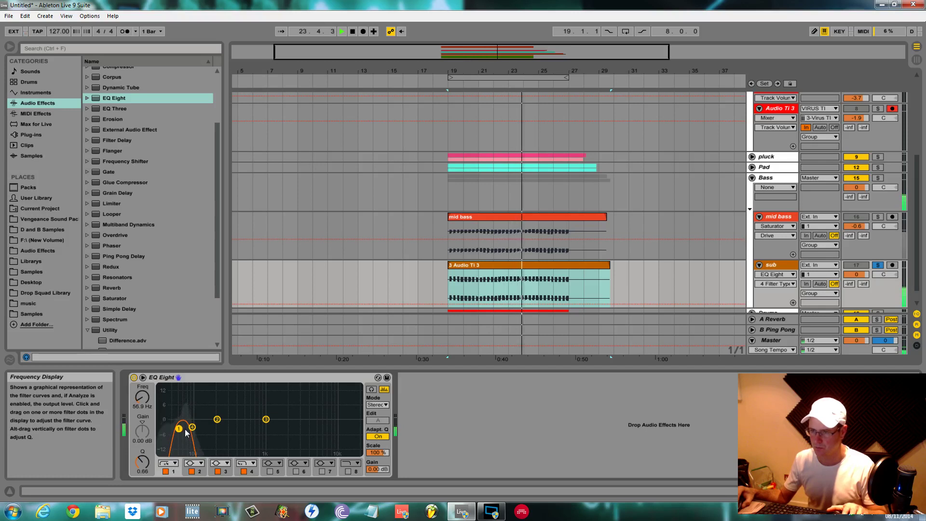
Widen the sub EQ's pass band by raising the high cut slightly and setting the low cut to about 42.5 Hz.
drag(192, 426, 195, 427)
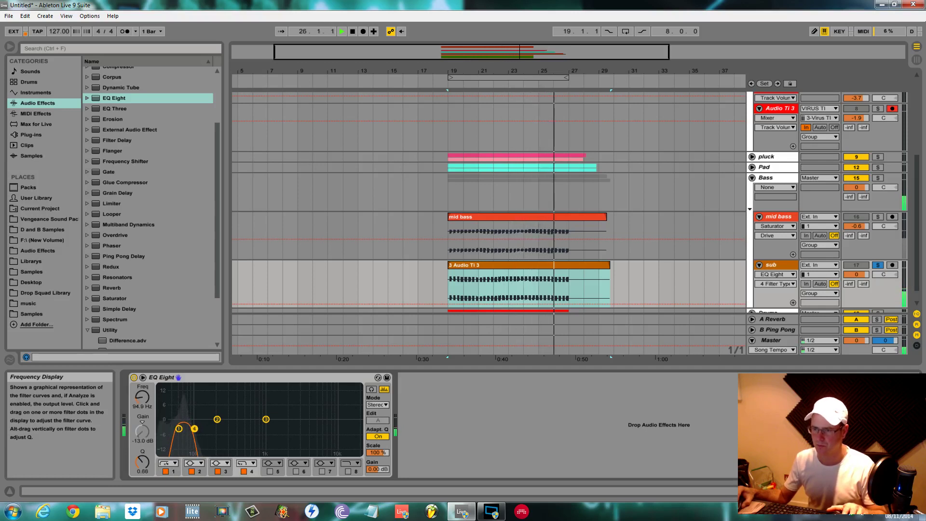
drag(194, 429, 178, 428)
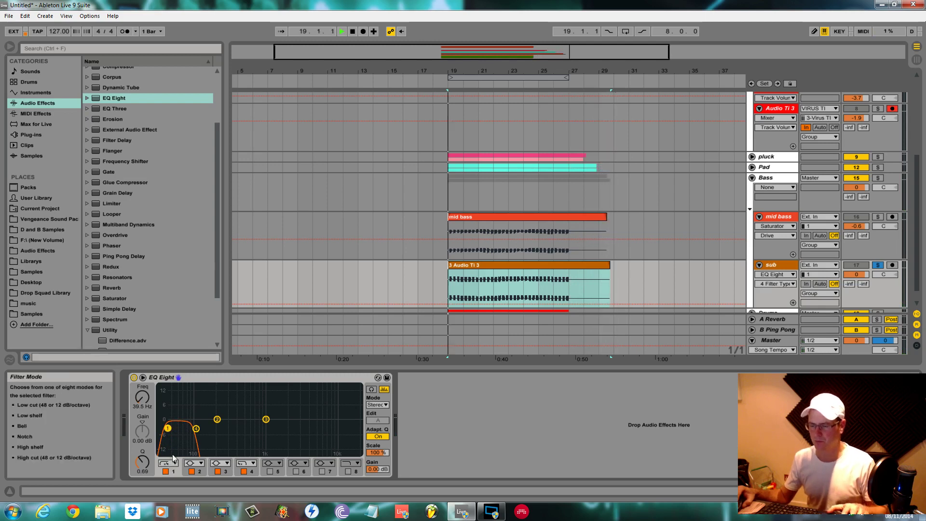
key(space)
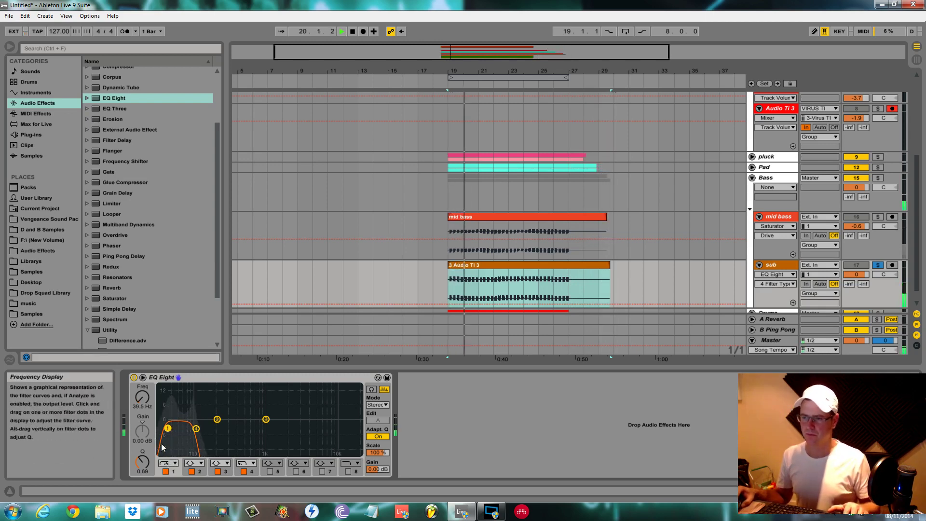
drag(167, 428, 169, 427)
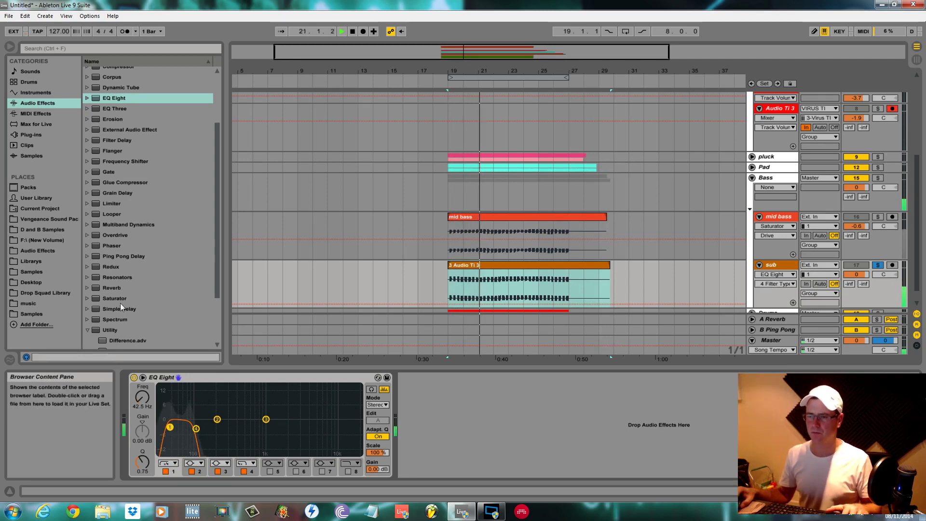
Add an Overdrive to the sub track with frequency 86.7 Hz, Drive 28%, Tone 10%, Dynamics 25% and Dry/Wet 32%, then replay it.
double_click(115, 234)
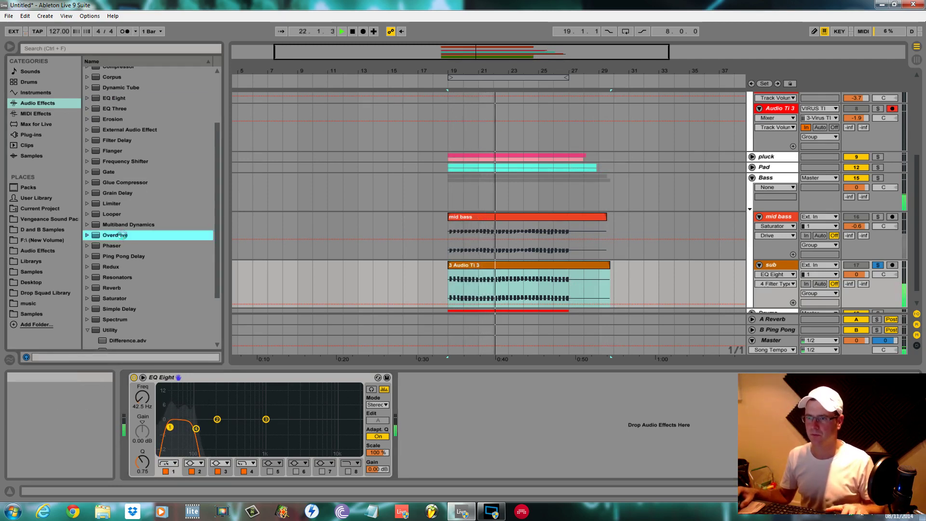
drag(417, 409, 408, 415)
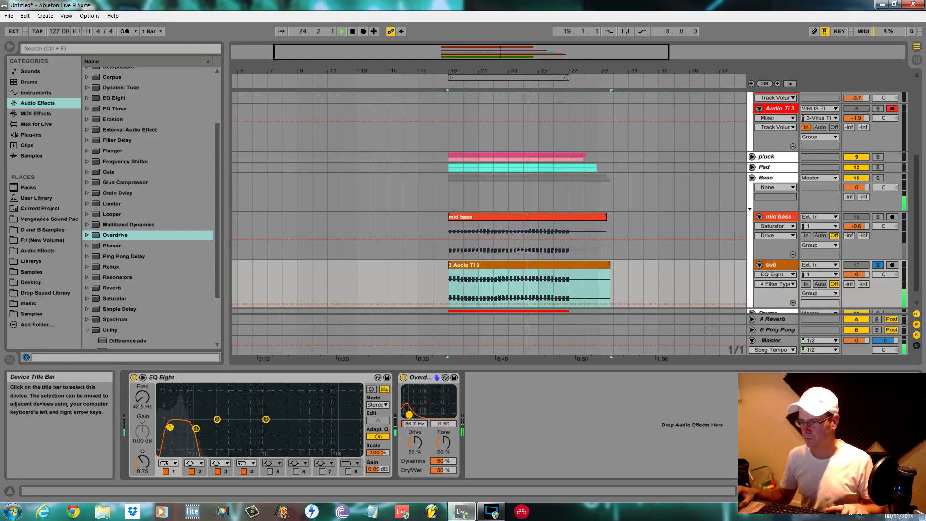
drag(442, 461, 442, 479)
drag(443, 442, 414, 452)
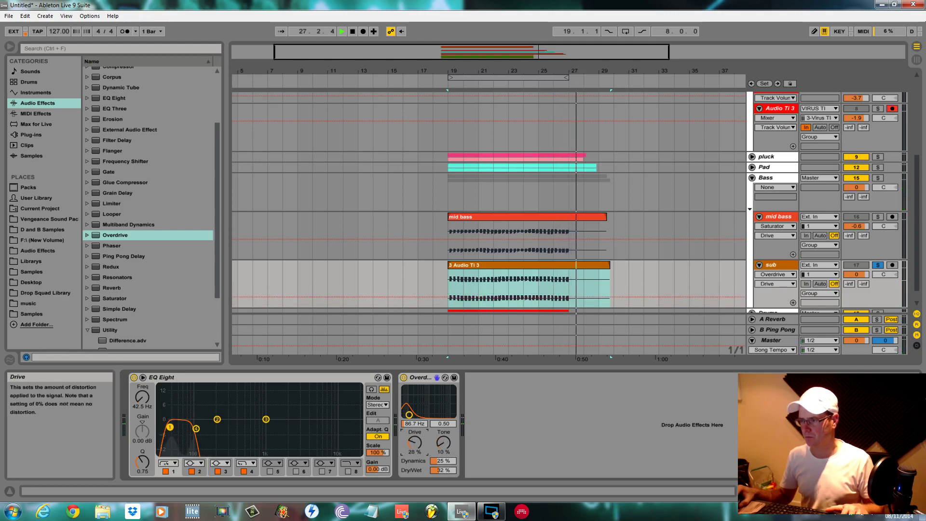
key(space)
key(space)
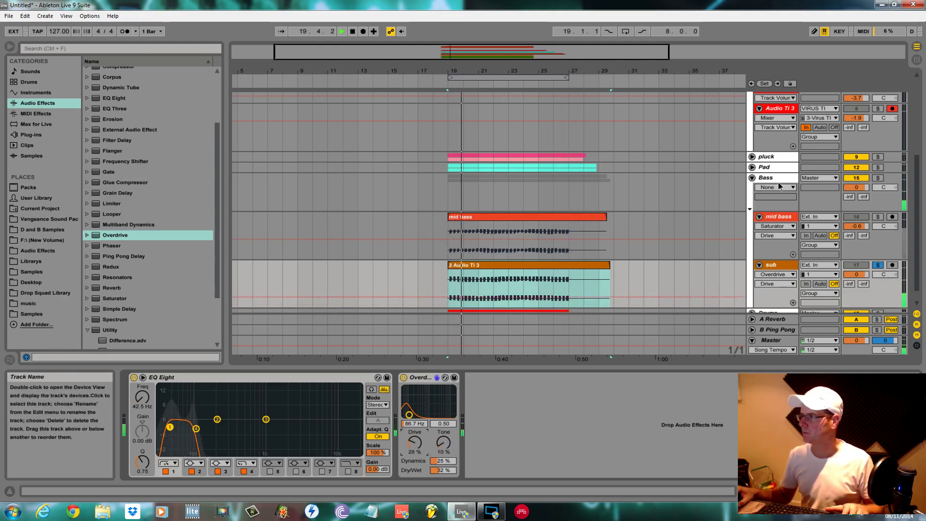
Add a Glue Compressor to the Bass group, adjusting its attack and setting Threshold to -14.3 dB and Makeup to 2.38 dB.
click(778, 182)
drag(125, 182, 450, 383)
drag(454, 444, 454, 470)
drag(418, 405, 418, 394)
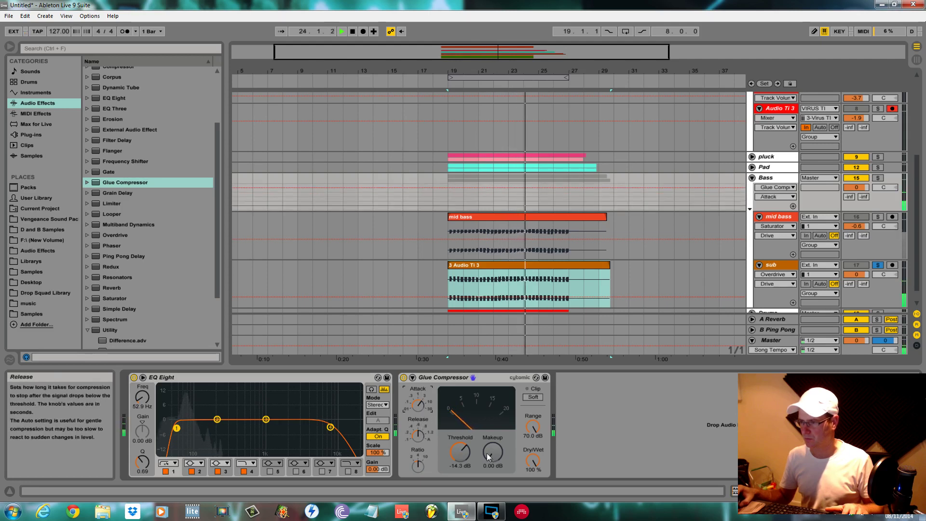
drag(489, 455, 488, 450)
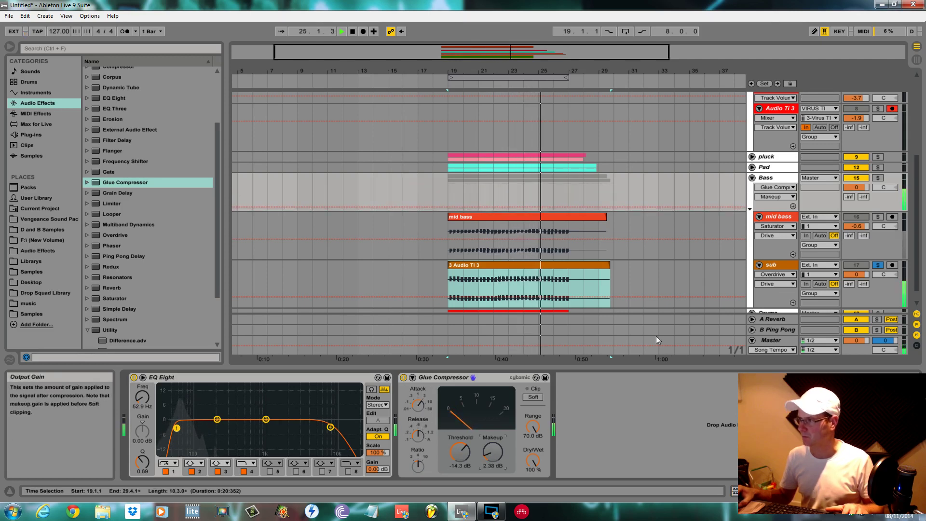
Turn off the solo on the bass parts and replay the loop with all tracks.
key(space)
click(878, 265)
key(space)
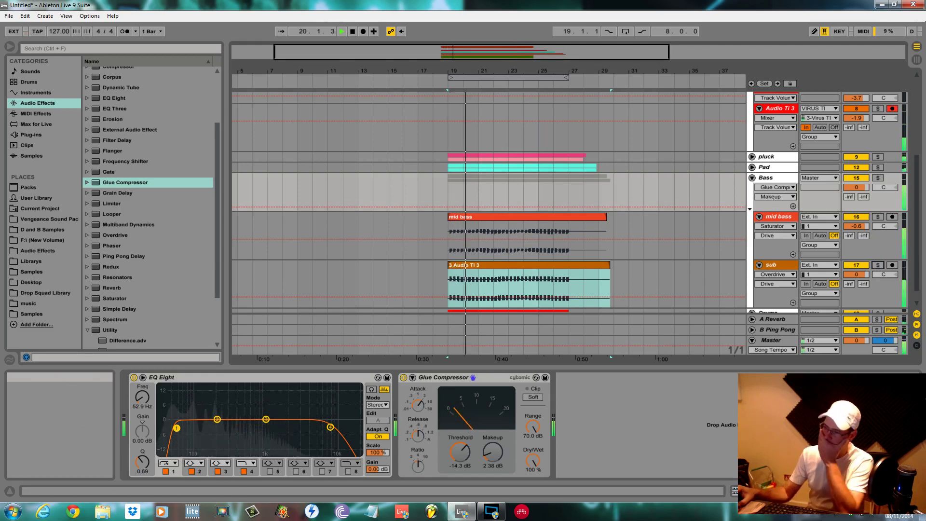
Add an EQ Eight after the Pad track's Compressor, with the high cut at about 4.65 kHz and the low cut at about 115 Hz.
drag(925, 436, 663, 386)
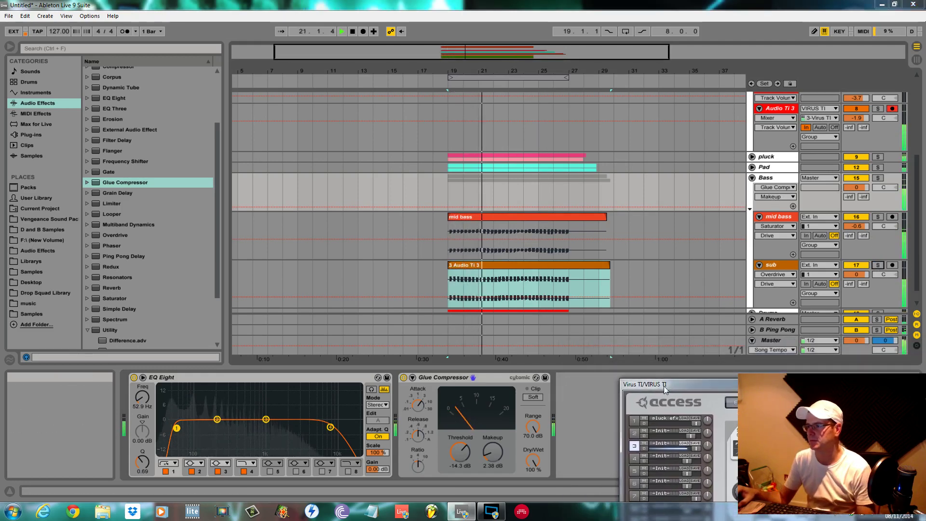
click(765, 167)
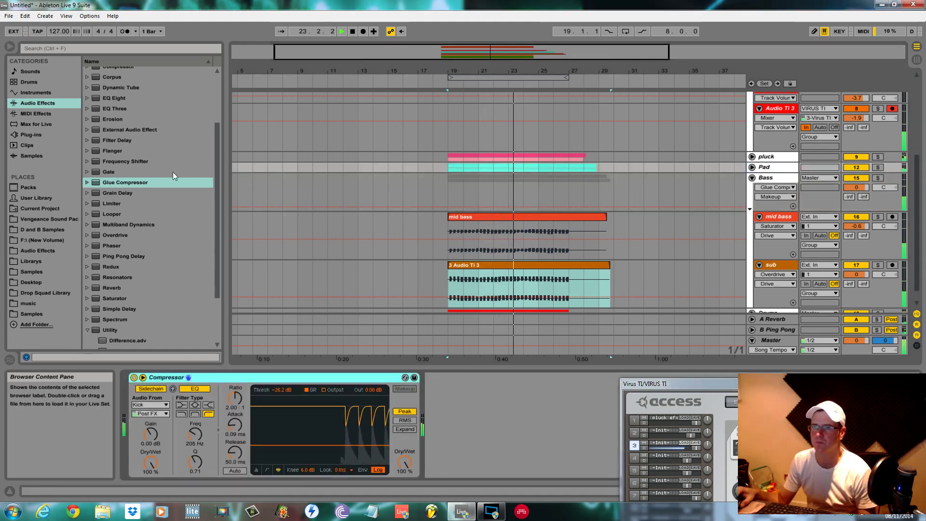
double_click(124, 99)
drag(627, 385, 762, 386)
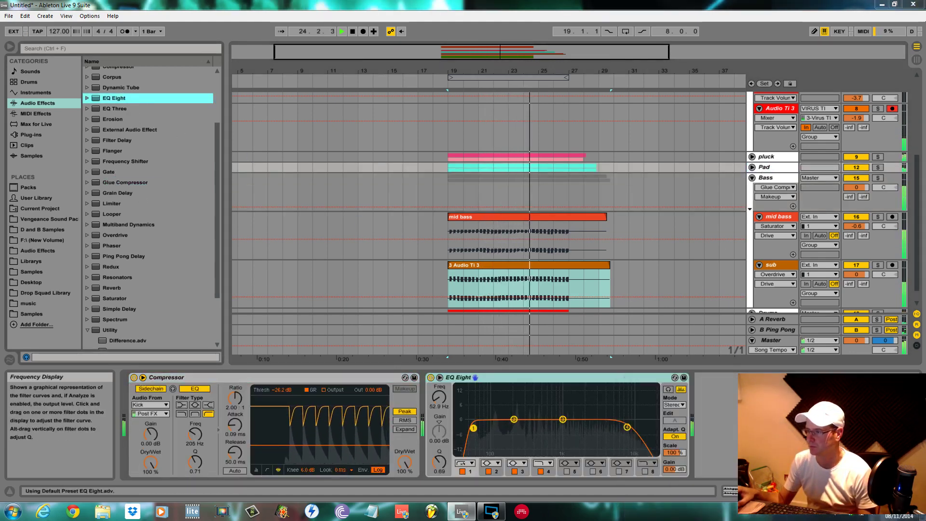
drag(626, 426, 609, 433)
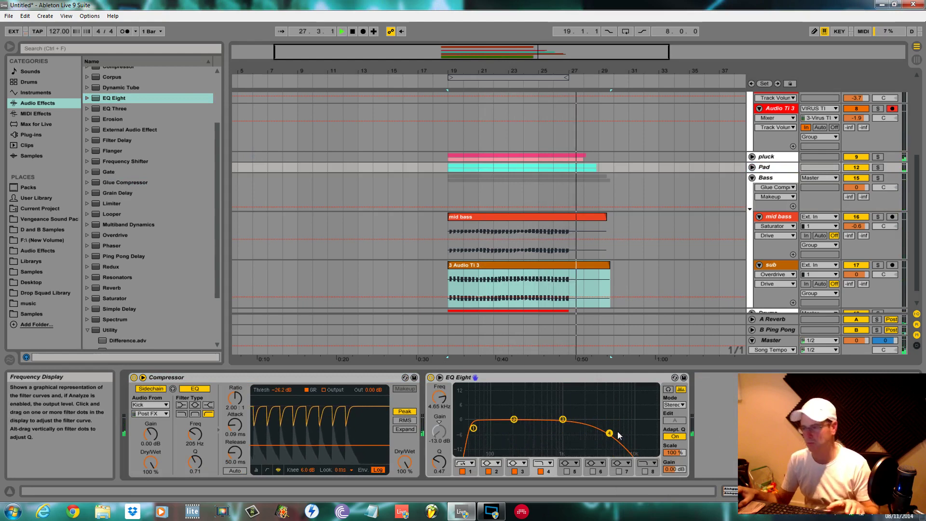
drag(473, 428, 497, 428)
Add an EQ Eight to the pluck track and set its low cut to about 114 Hz.
scroll(728, 239, up, 2)
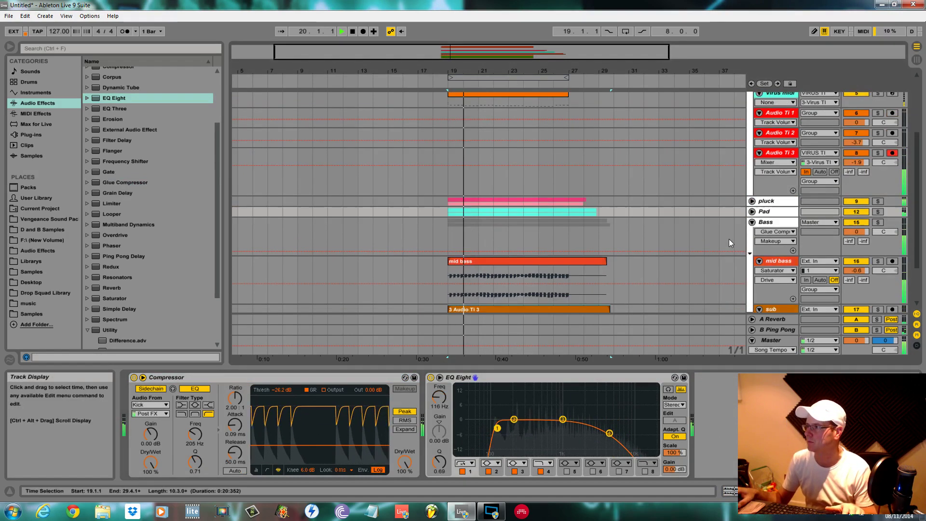
click(773, 201)
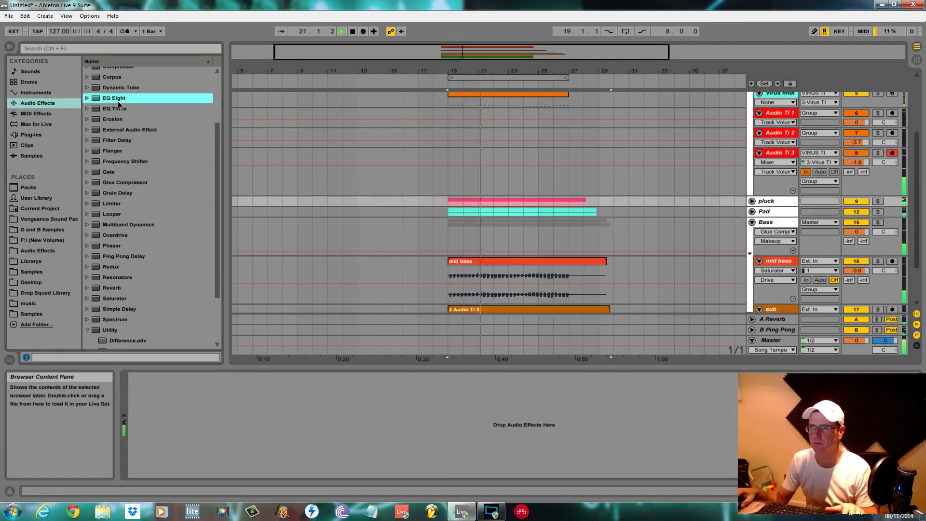
drag(118, 99, 200, 428)
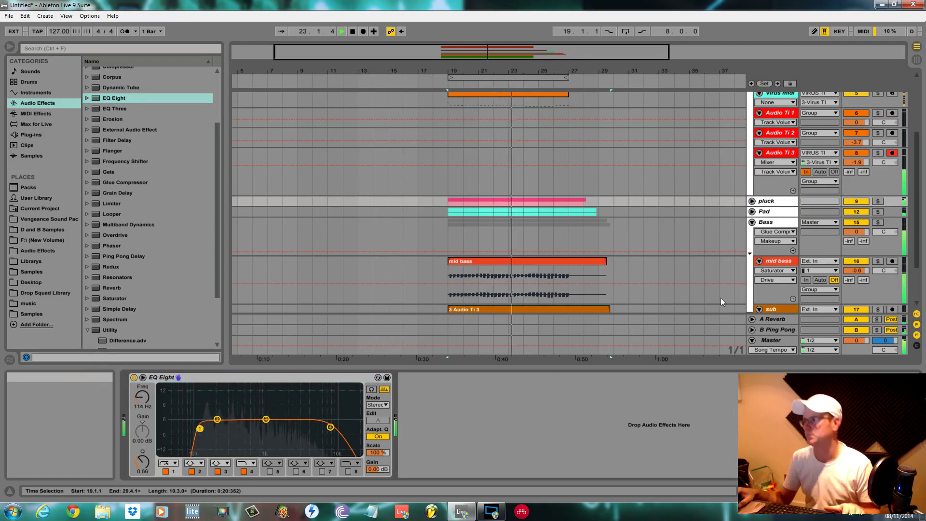
Bring the floating Virus TI editor window back into view and close it.
scroll(839, 232, down, 2)
drag(925, 425, 605, 345)
click(818, 344)
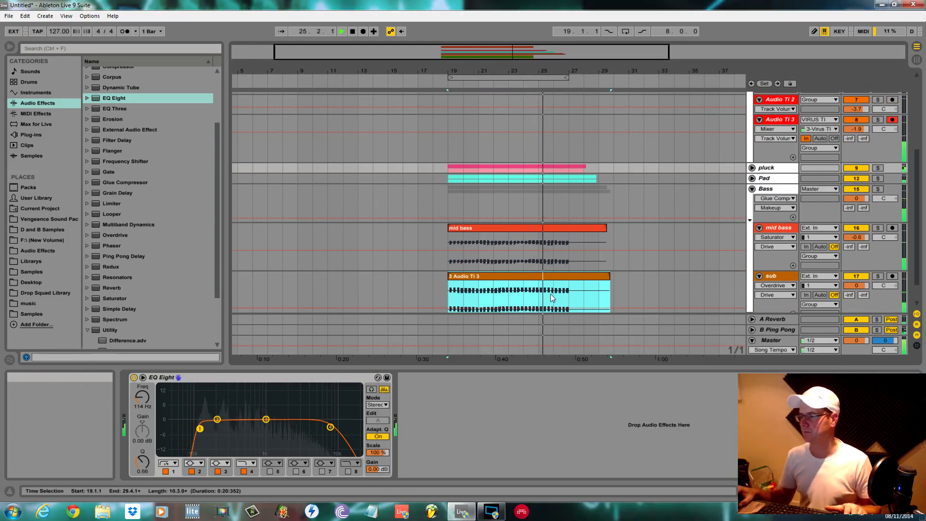
Stop playback, reopen the Virus TI editor on part 2 and solo the Audio Ti 2 track.
scroll(646, 263, up, 2)
scroll(660, 248, up, 4)
scroll(671, 237, up, 2)
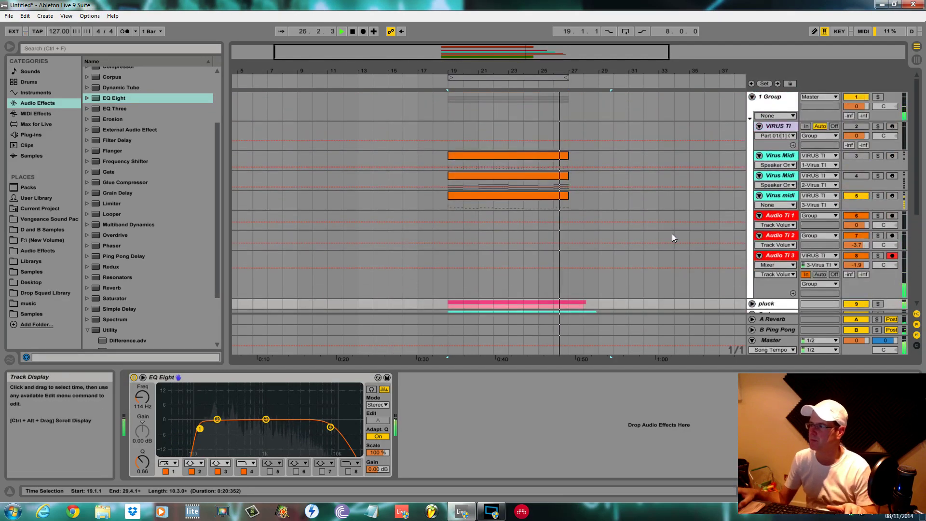
key(space)
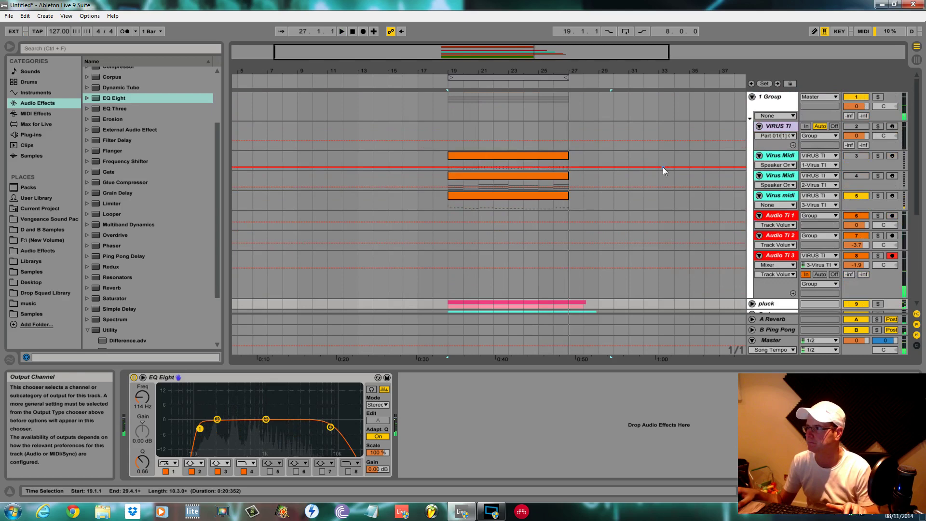
click(531, 174)
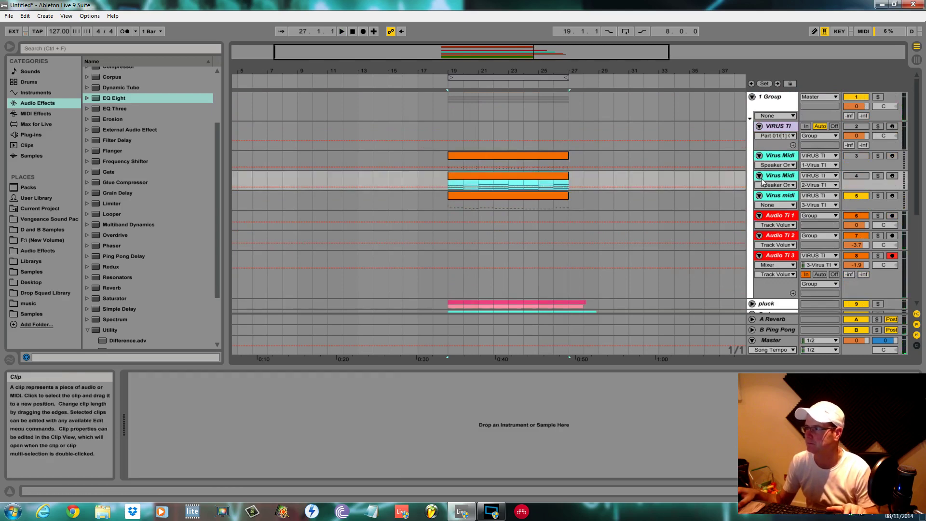
click(784, 131)
click(152, 377)
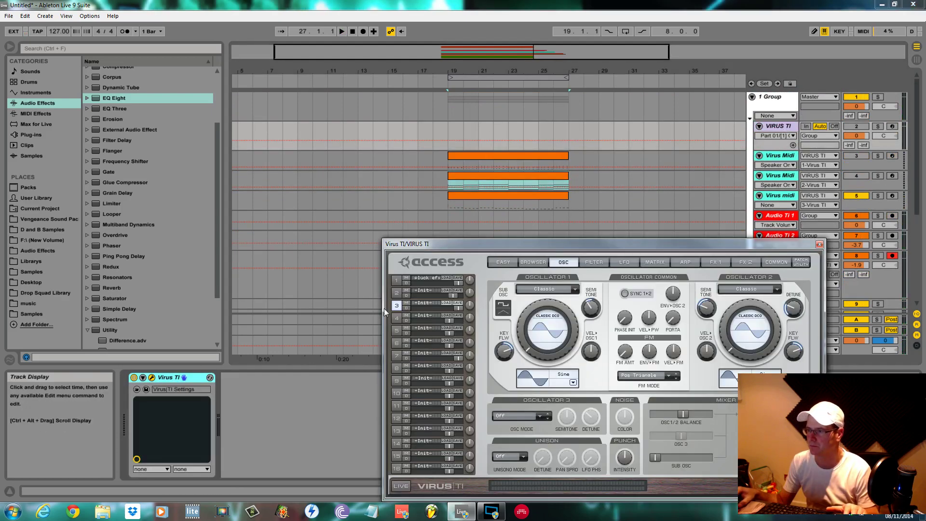
click(397, 292)
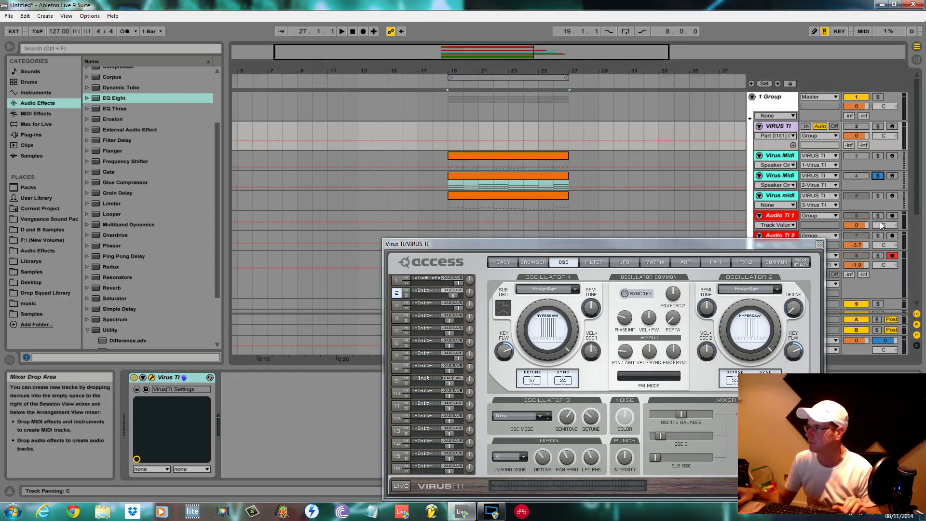
click(878, 235)
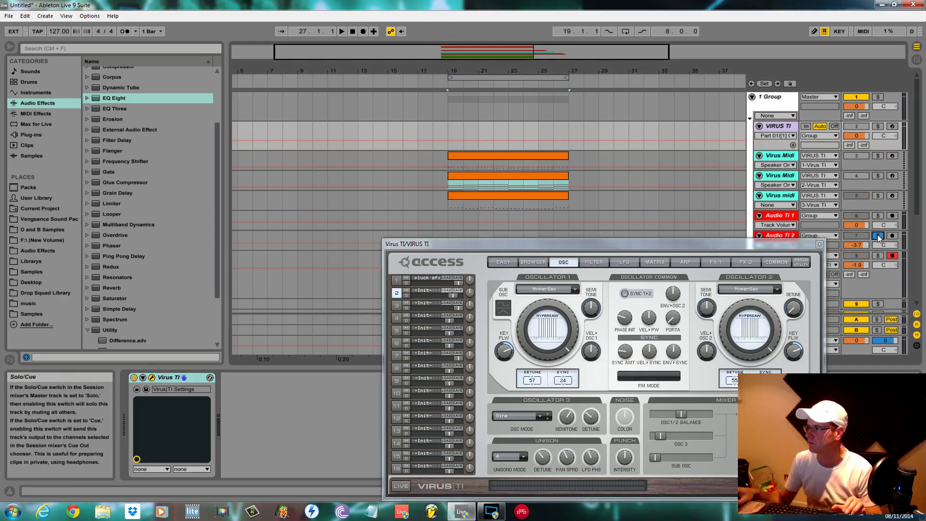
Solo the second Virus Midi track along with Audio Ti 2, start playback and rename the part 2 patch "pad1 vi".
ctrl+click(876, 176)
key(space)
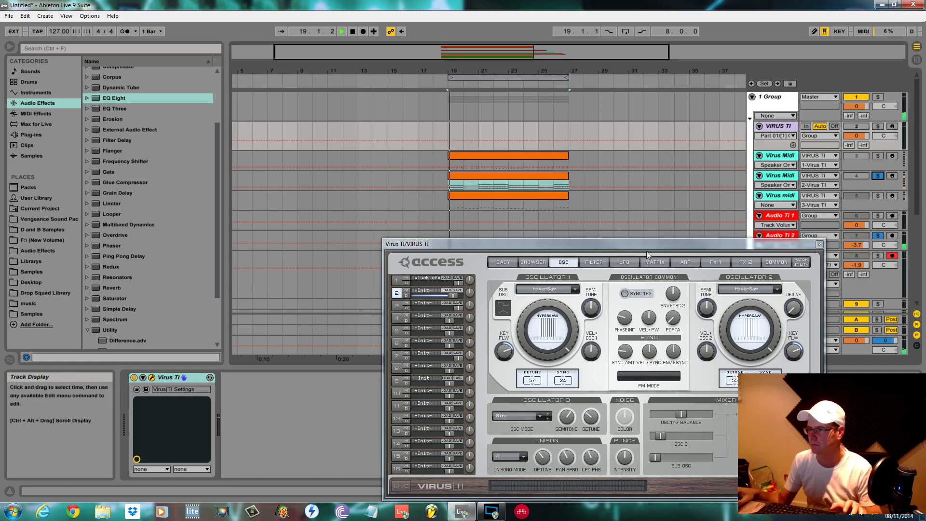
double_click(429, 290)
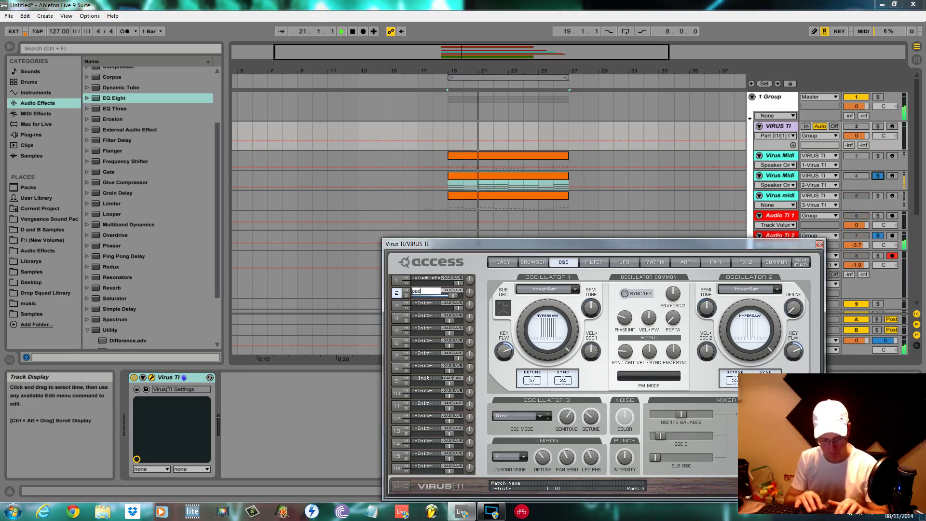
text(pad1 vi)
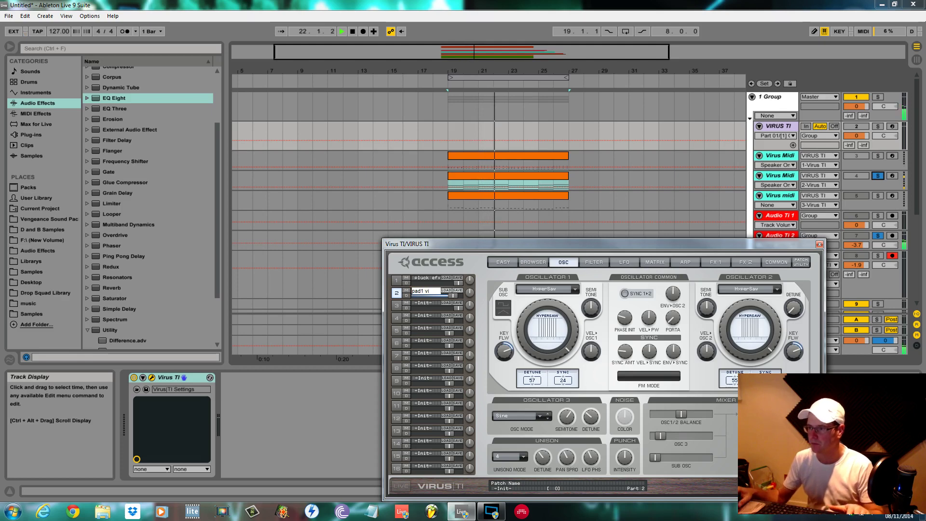
Store the part 2 patch in slot 062 of the My Patches.mid personal library.
click(458, 291)
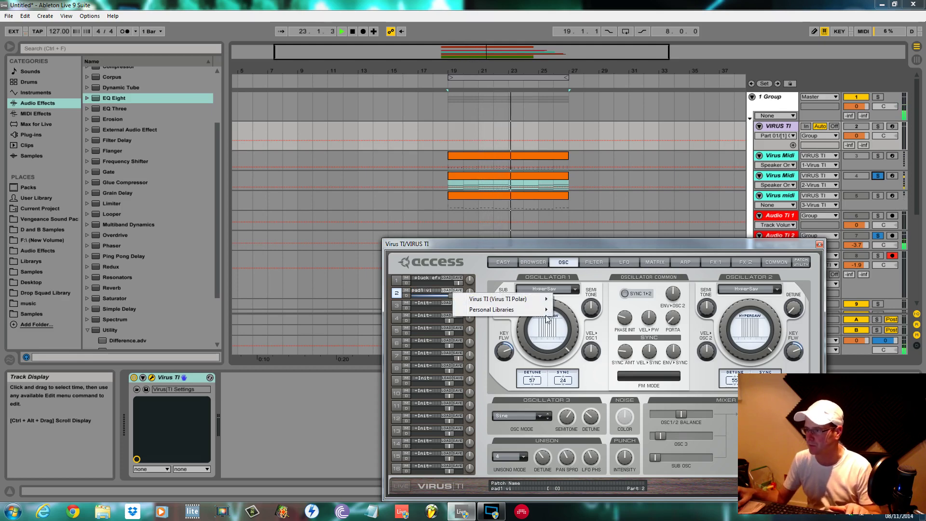
mouse_move(540, 310)
mouse_move(583, 320)
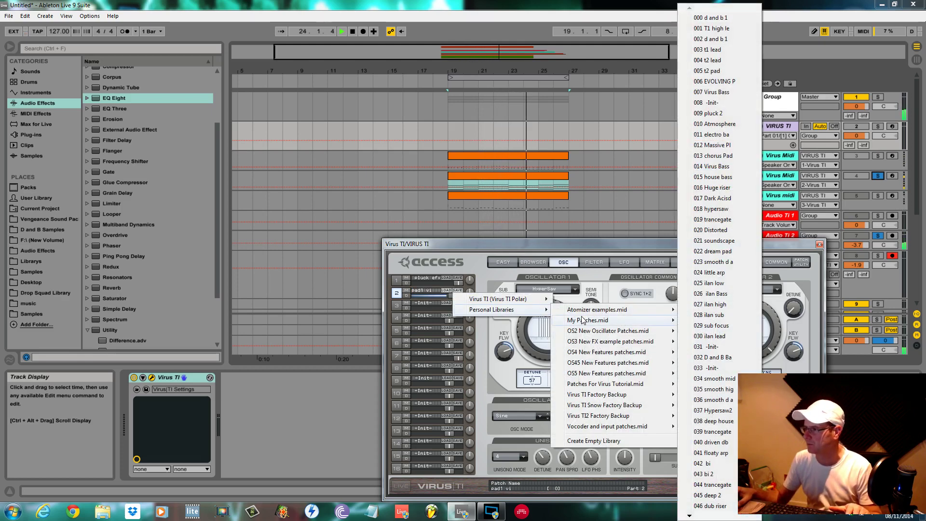
mouse_move(689, 515)
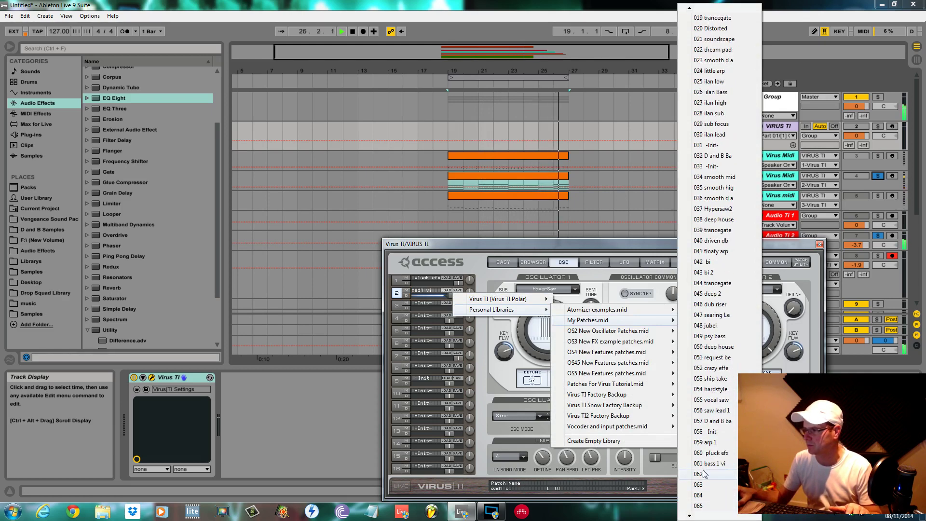
click(704, 474)
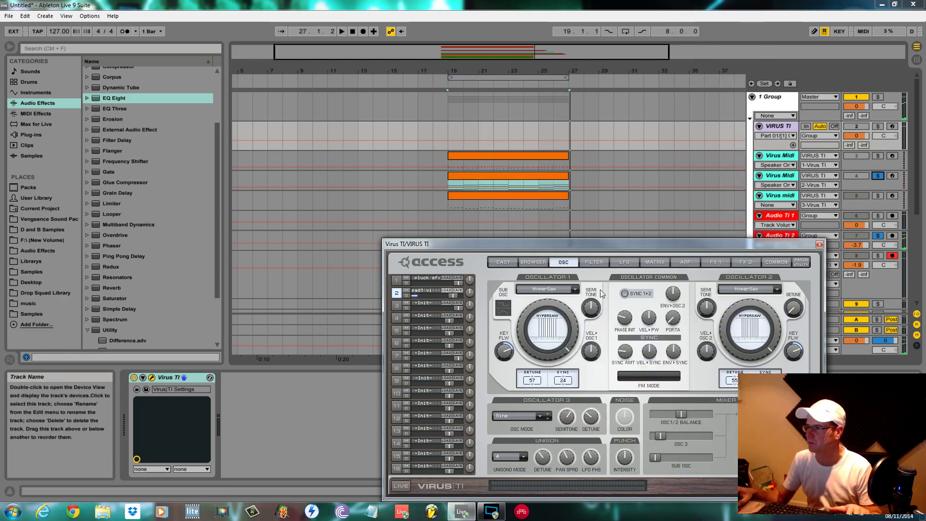
Replace the part 2 patch with a copy of the part 5 -Init- patch and set its arpeggiator mode to UpDown during playback.
drag(422, 328, 433, 290)
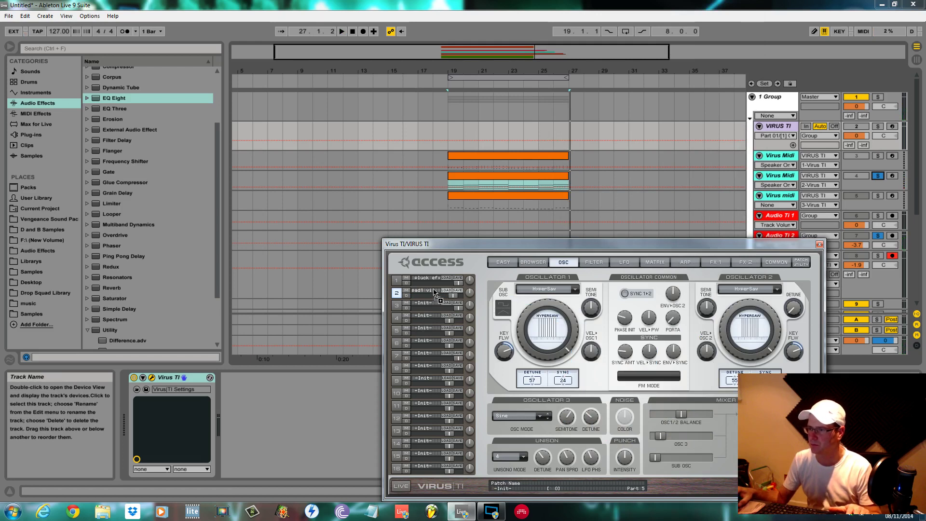
key(space)
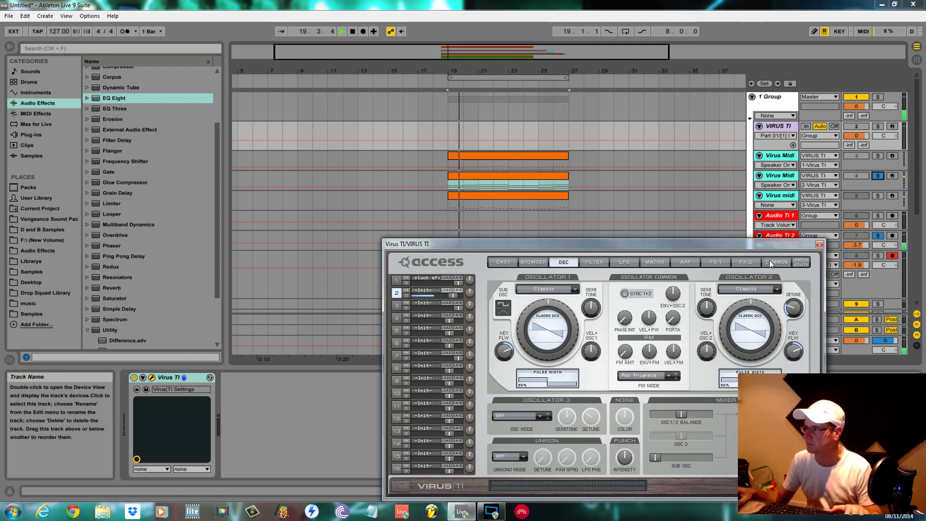
click(684, 263)
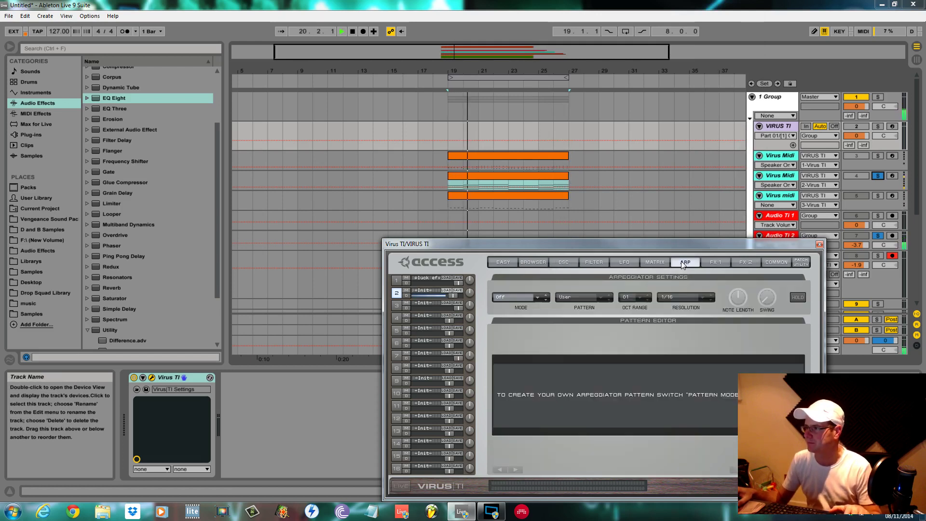
click(529, 297)
click(523, 331)
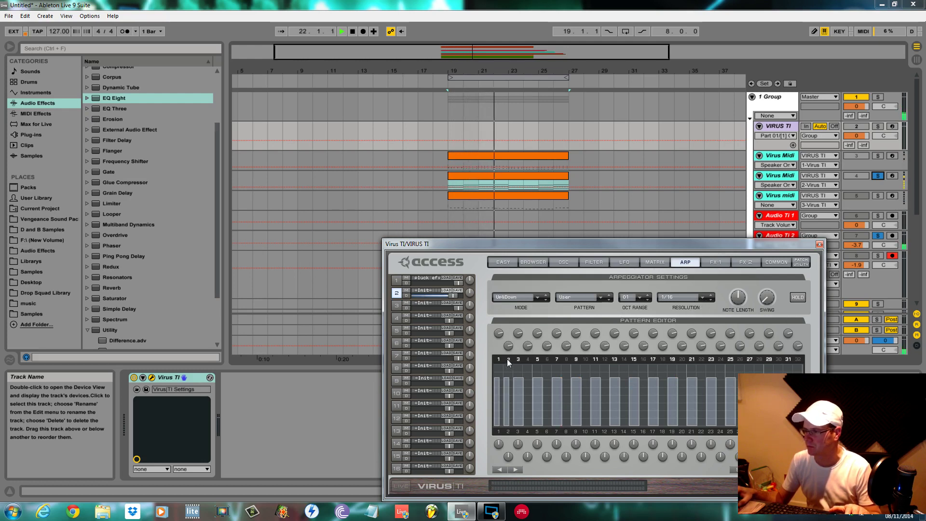
Enable steps 4, 6 and 8 in the User arpeggio pattern and shorten the pattern to eight steps.
click(528, 357)
click(546, 357)
click(564, 358)
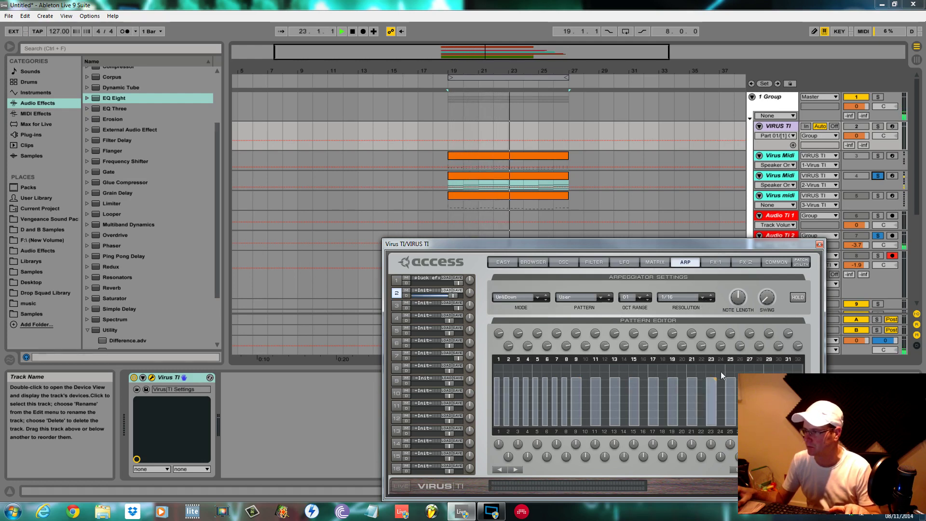
drag(734, 432, 589, 430)
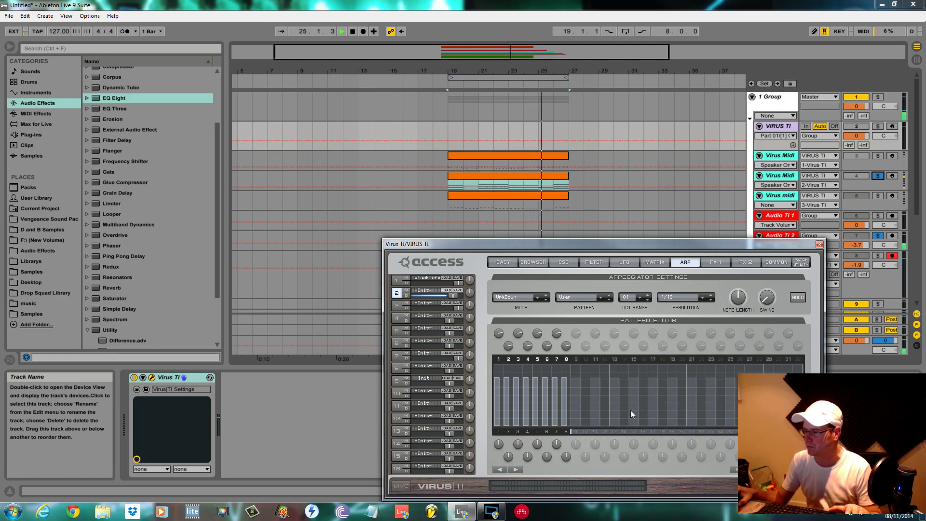
Audition preset arpeggiator patterns 25, 39, 59, 60, 22 and 27, and return the pattern to User.
click(609, 370)
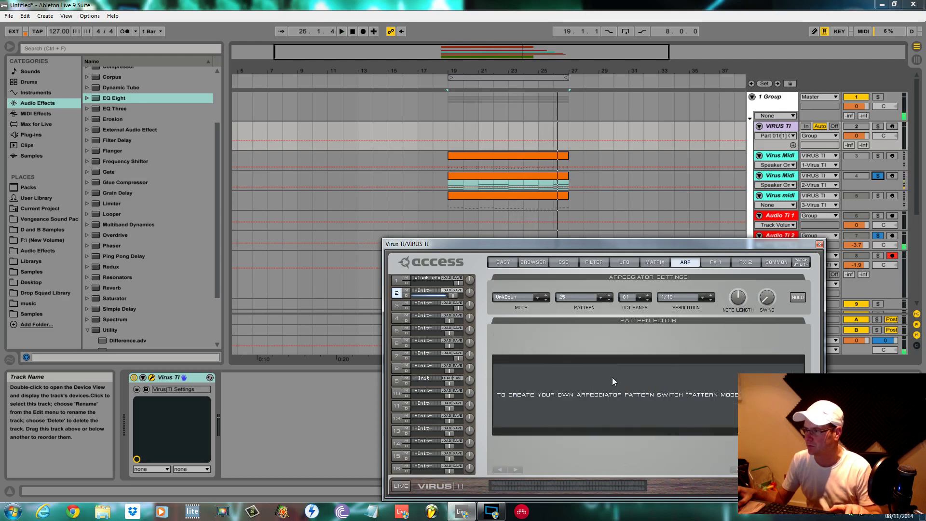
click(598, 297)
click(636, 354)
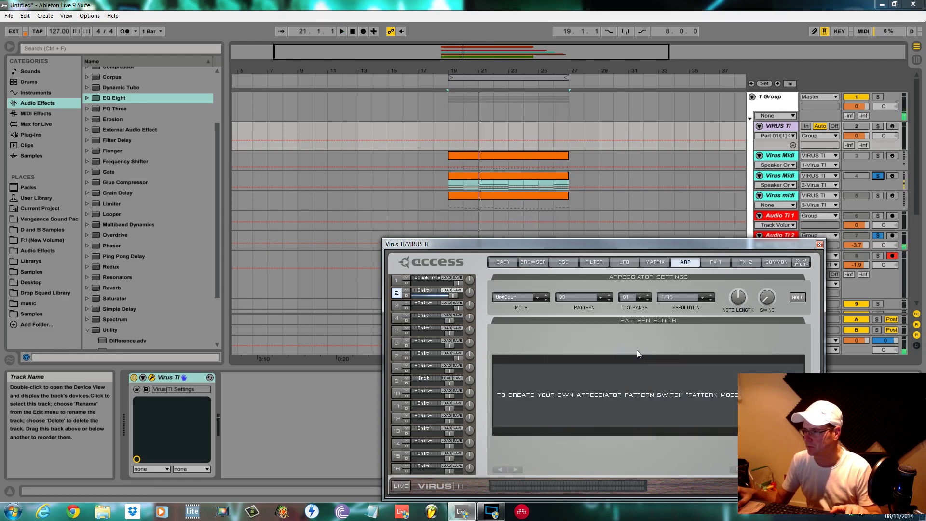
click(600, 297)
click(652, 391)
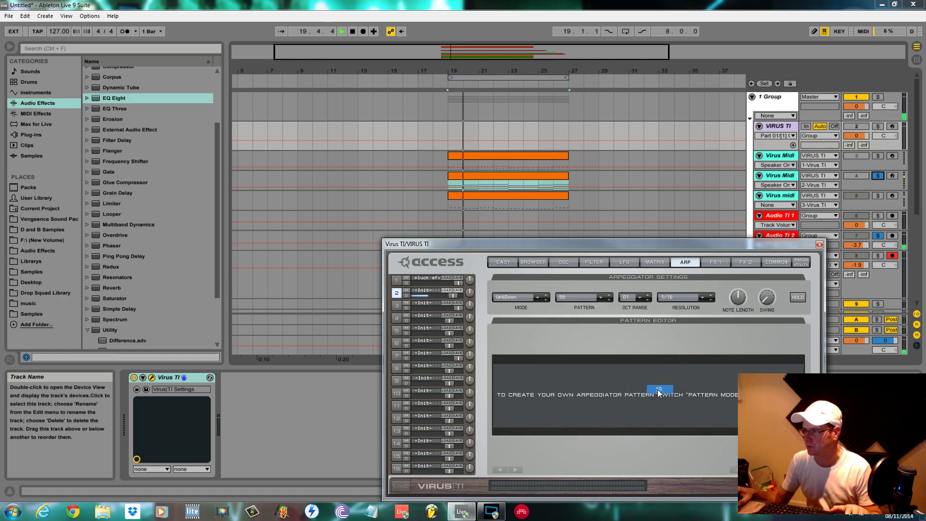
click(603, 297)
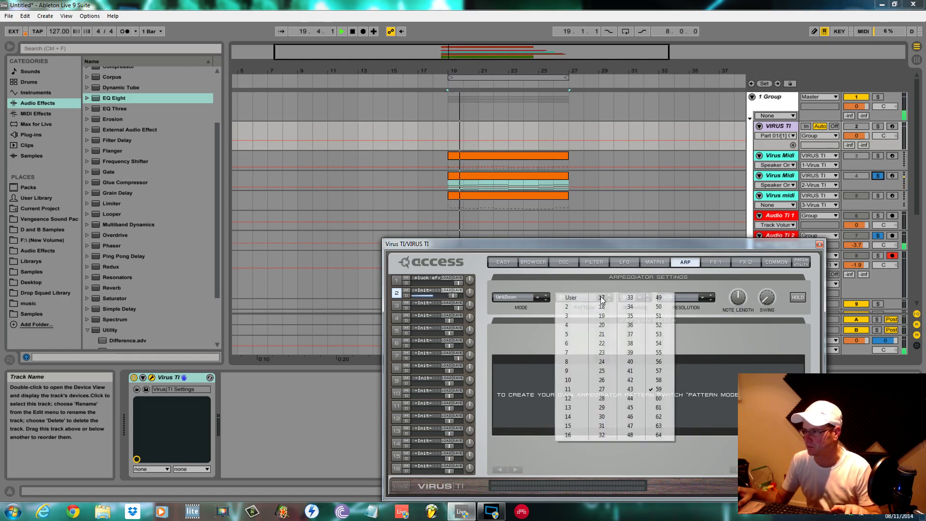
click(659, 399)
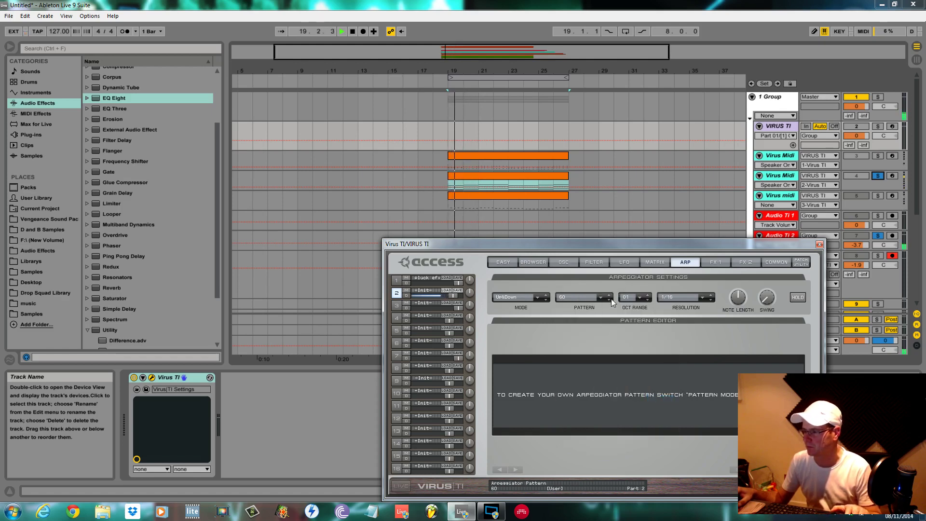
click(599, 298)
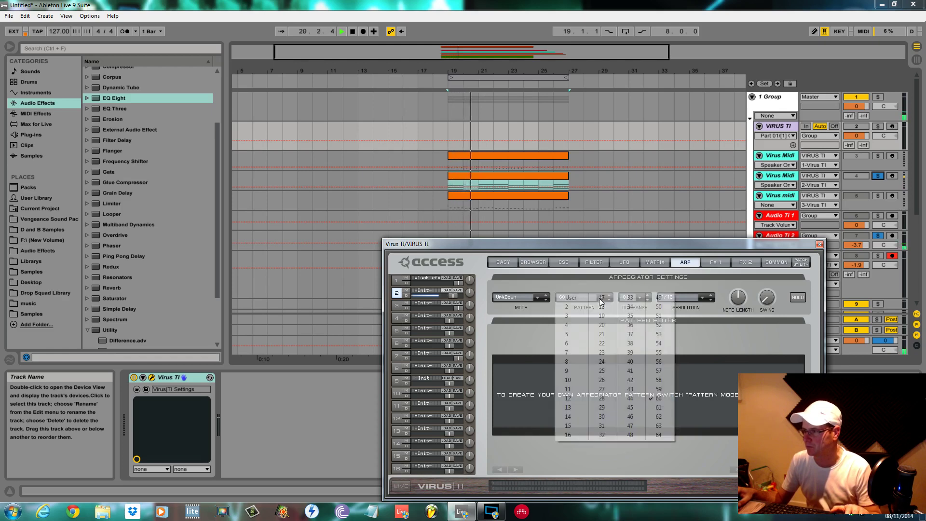
click(602, 344)
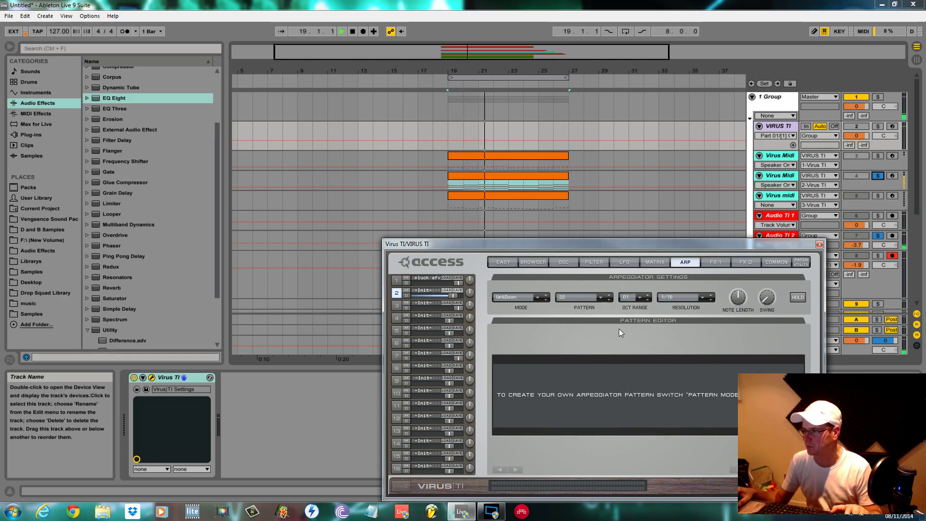
click(601, 299)
click(603, 389)
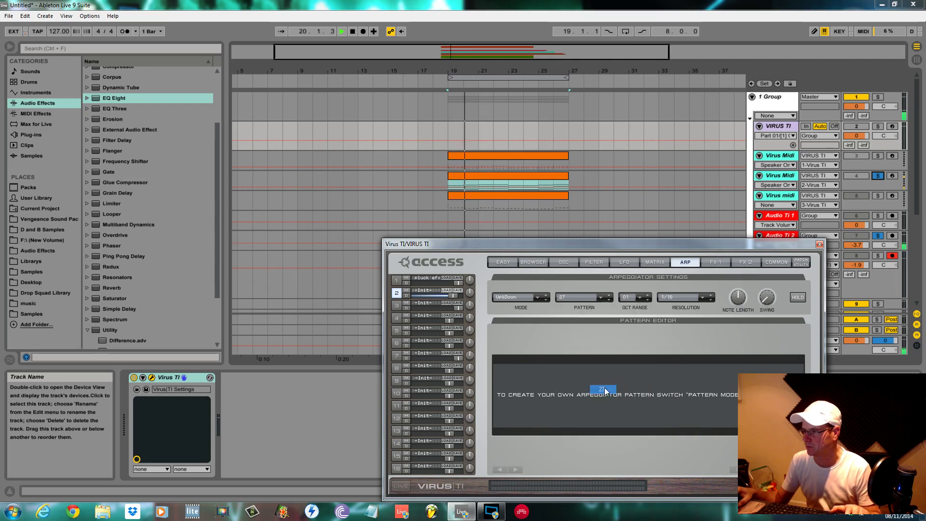
click(599, 297)
click(598, 301)
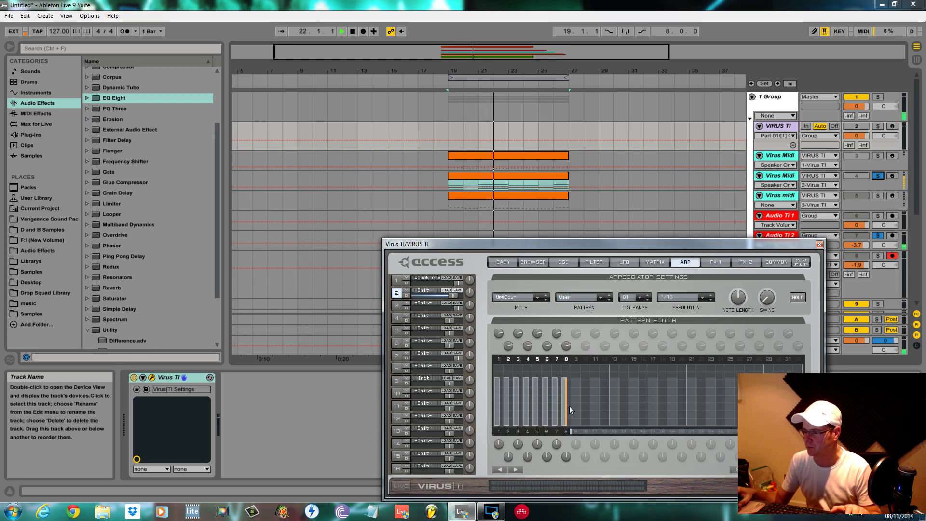
Lower the arpeggiator's note length, keep step 2 enabled, and set the octave range to 02.
click(509, 380)
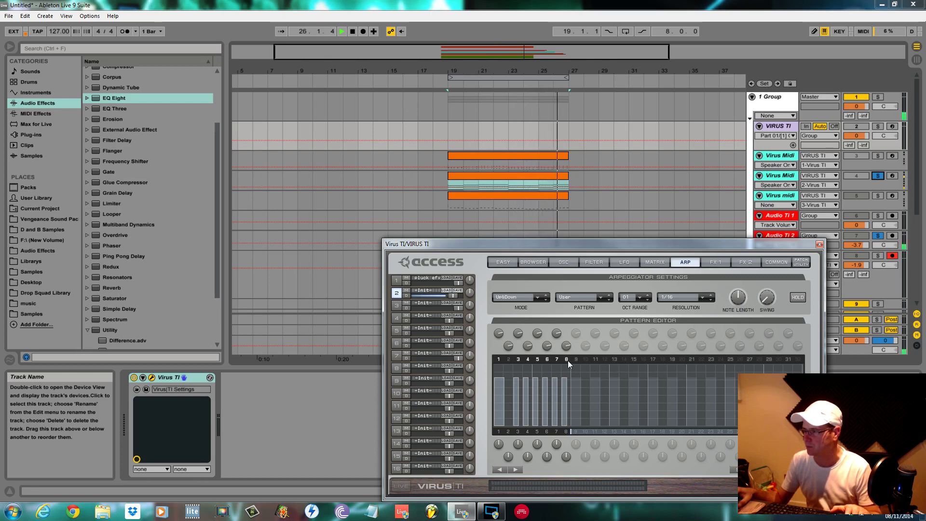
drag(738, 297, 741, 331)
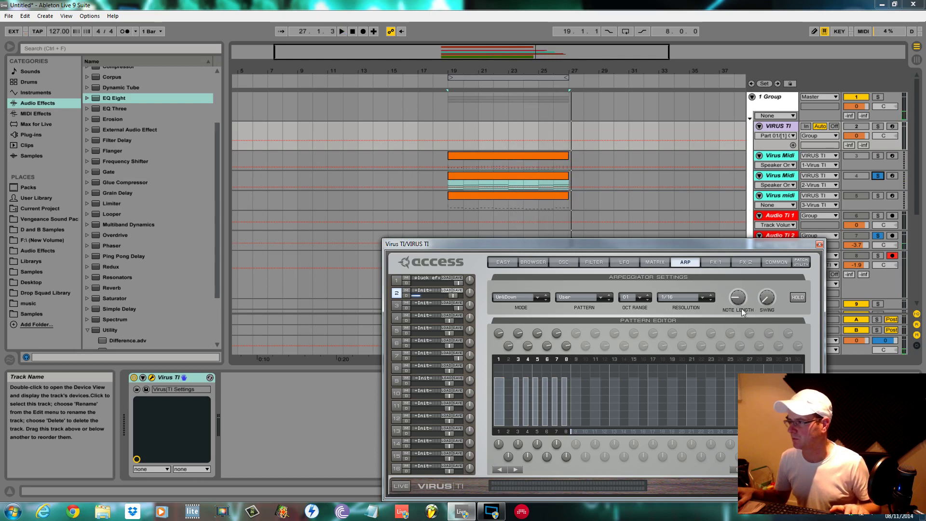
click(507, 358)
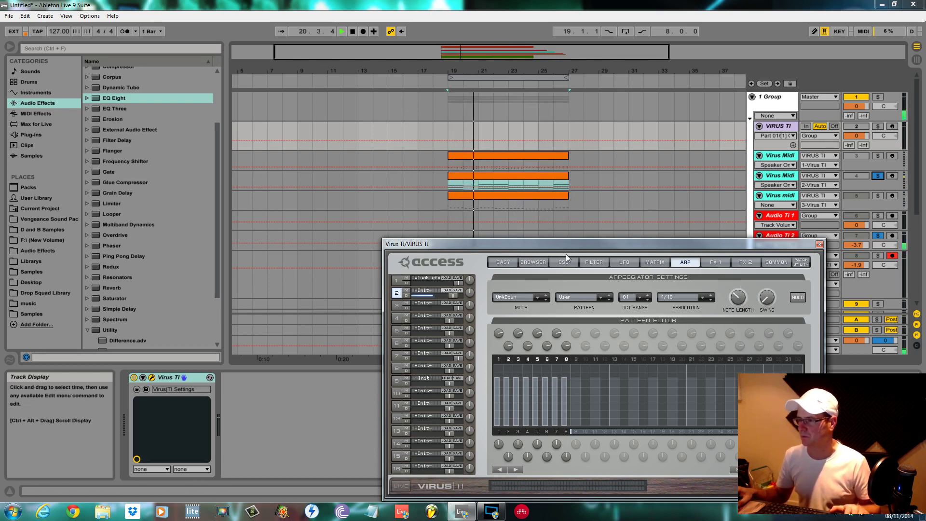
click(640, 296)
click(640, 309)
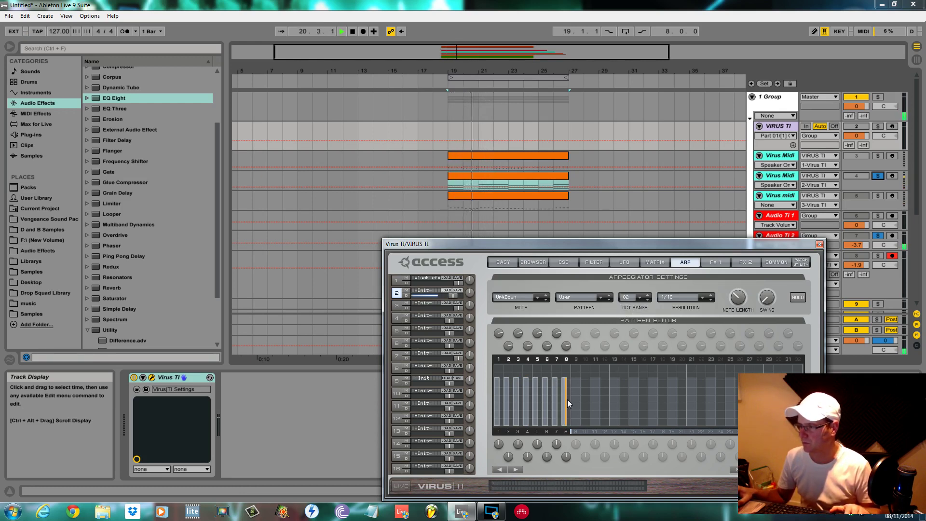
Disable arpeggio step 4, extend step 3 over it, slightly lower and lengthen step 7, and set the swing factor to about 54.9%.
click(527, 358)
drag(525, 383, 568, 386)
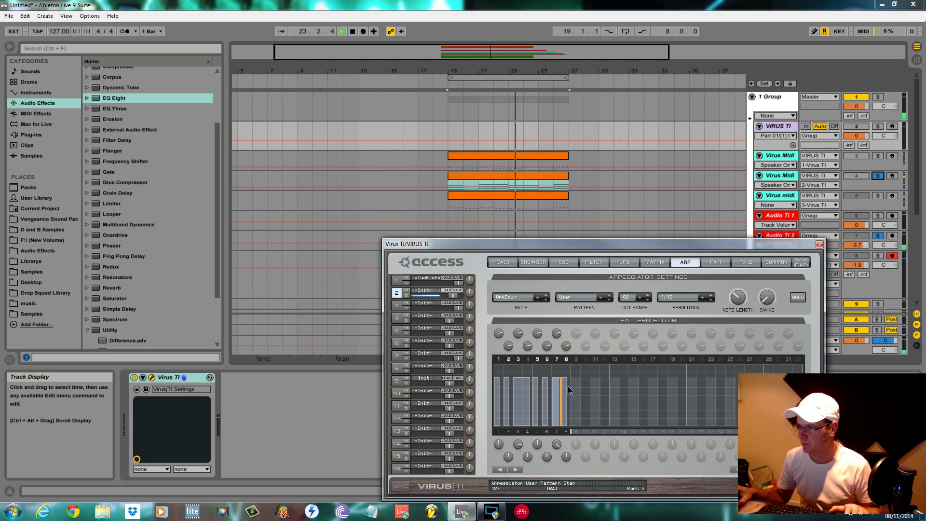
click(565, 359)
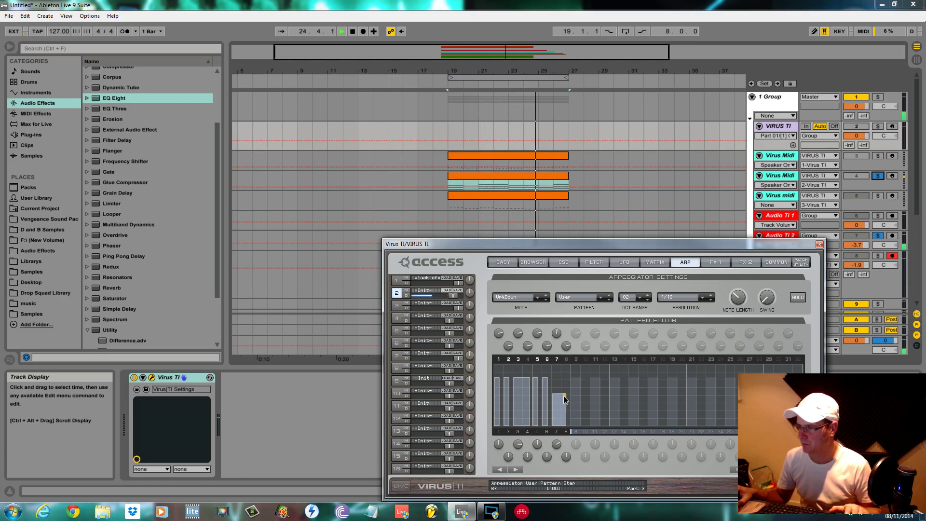
drag(568, 380, 557, 404)
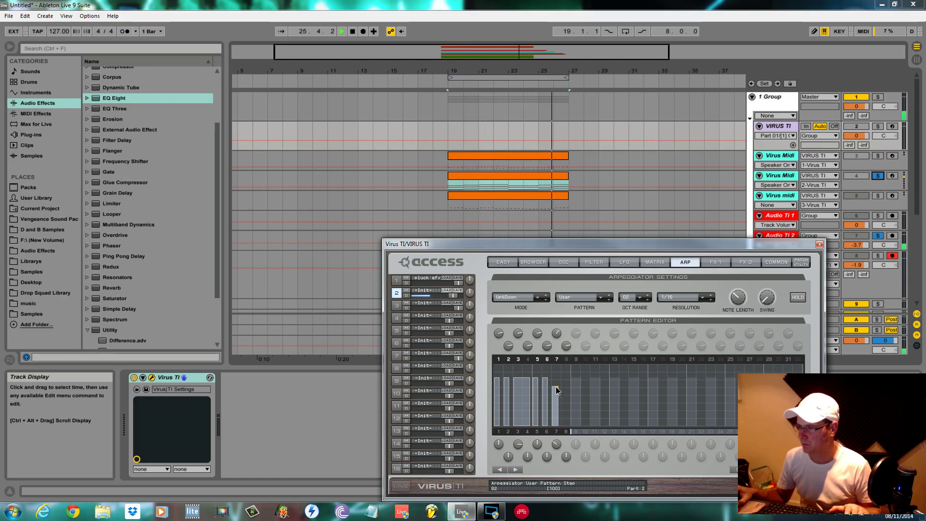
click(566, 359)
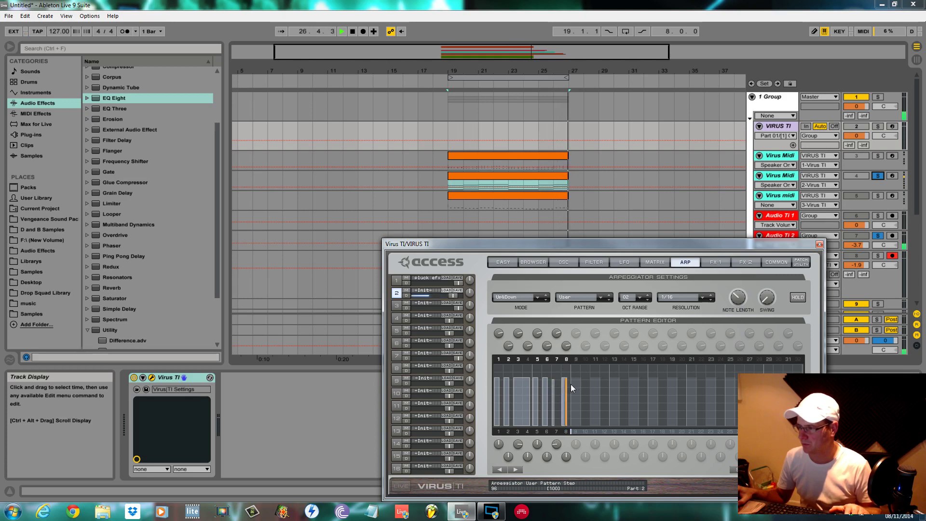
drag(560, 385, 560, 388)
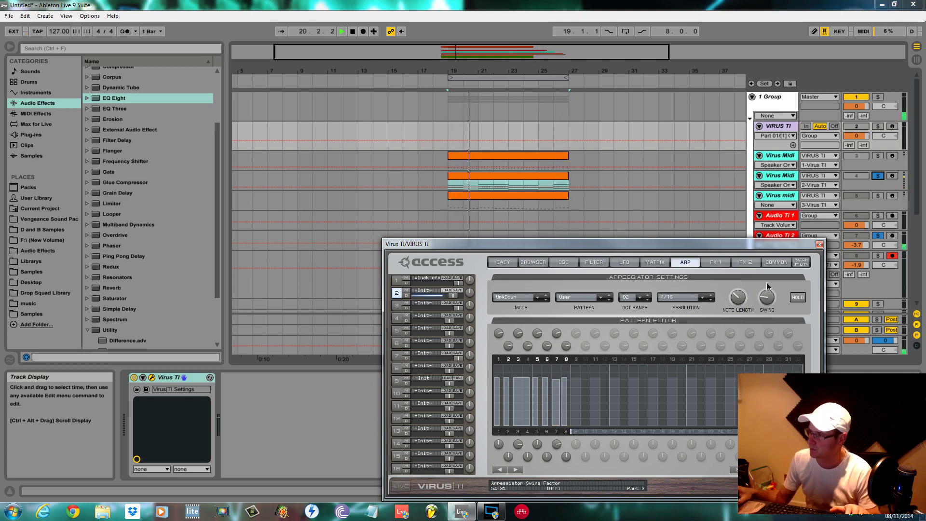
Arm the second Virus Midi track, release the solos and compare the full mix with that track muted and active.
click(891, 176)
key(space)
click(877, 176)
click(852, 176)
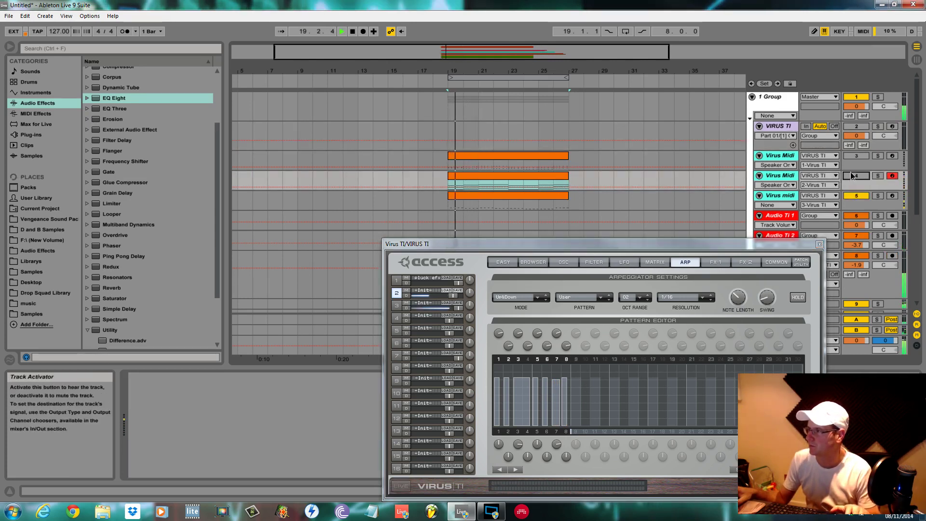
click(852, 176)
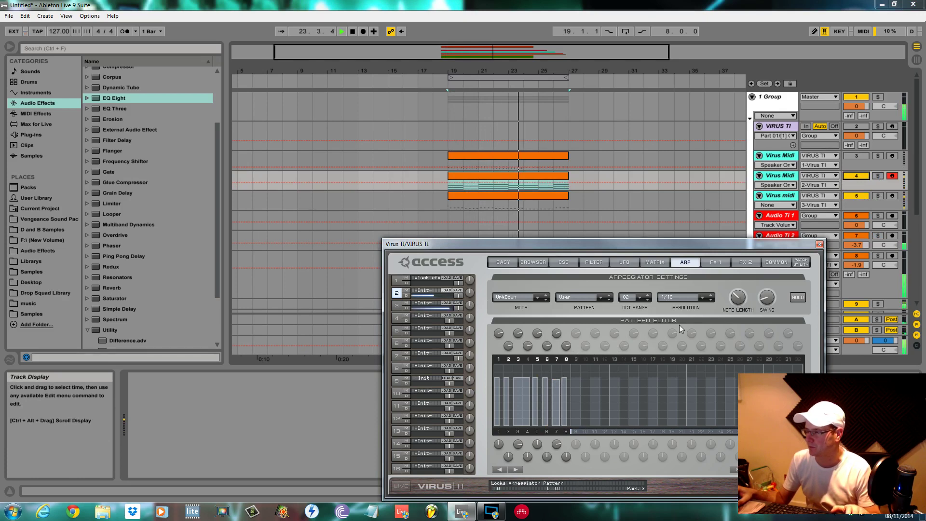
Solo the second Virus Midi and Audio Ti 2 tracks again and show the part 2 oscillator settings.
click(877, 176)
click(878, 236)
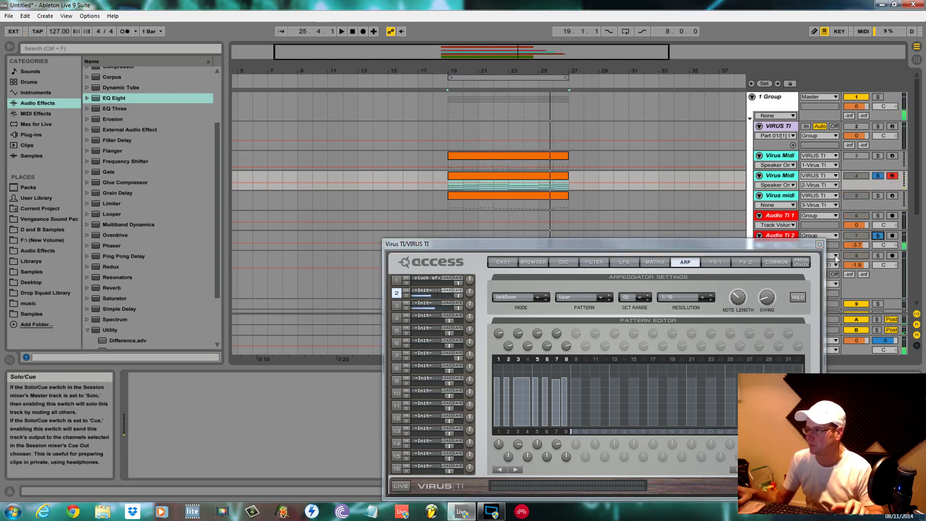
click(564, 262)
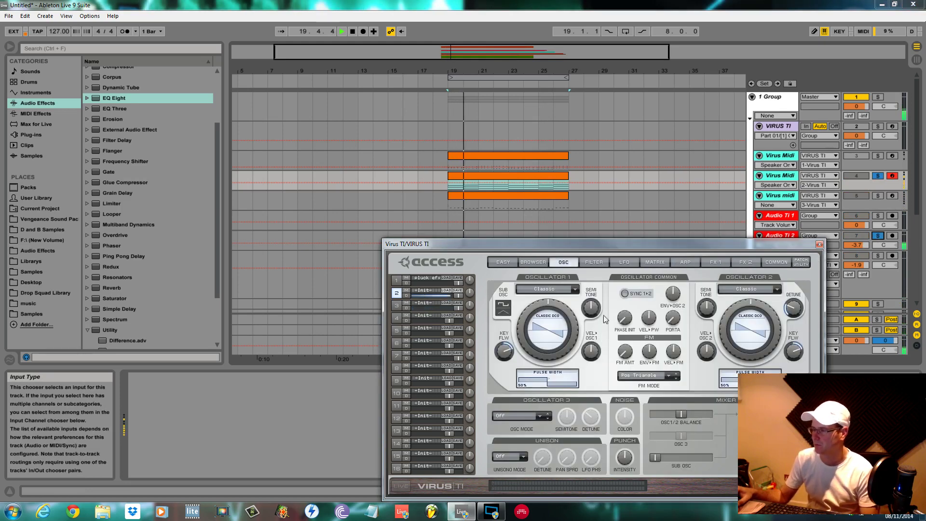
Invert filter 1's envelope polarity, set its envelope amount to 57.0%, raise the filter envelope sustain, and set filter 2's cutoff offset to -11.
click(600, 263)
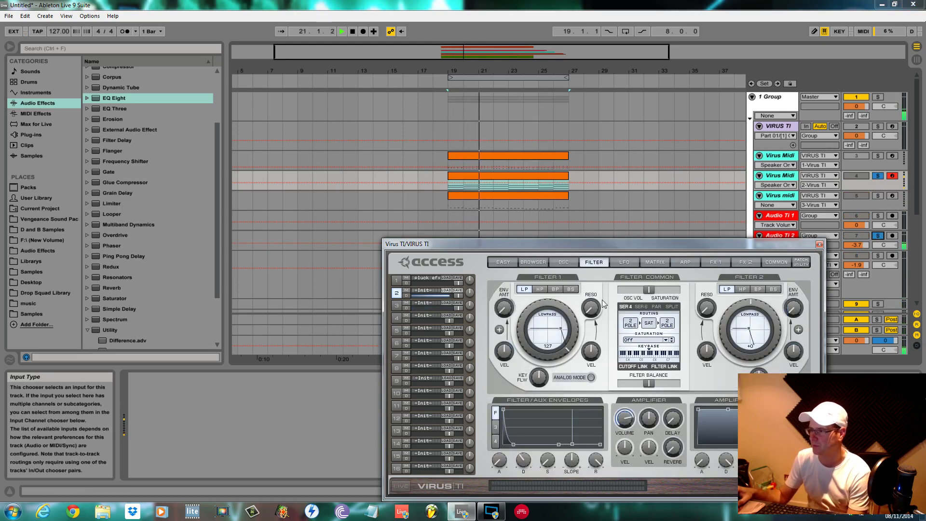
click(499, 329)
drag(505, 312, 508, 278)
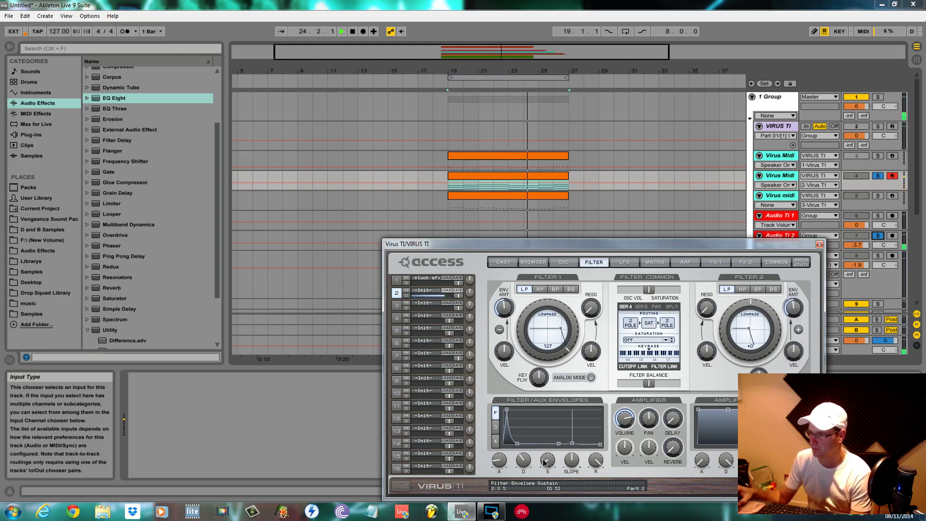
drag(544, 462, 545, 446)
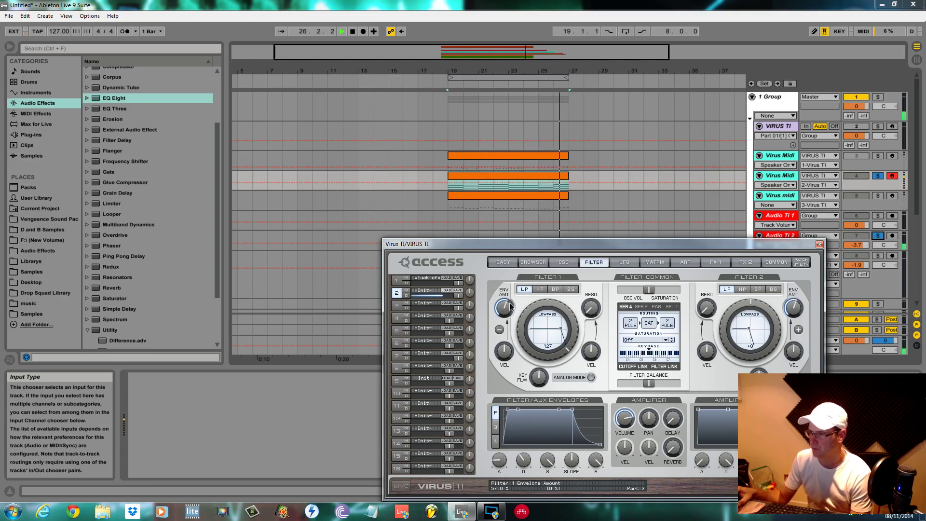
drag(730, 314, 732, 327)
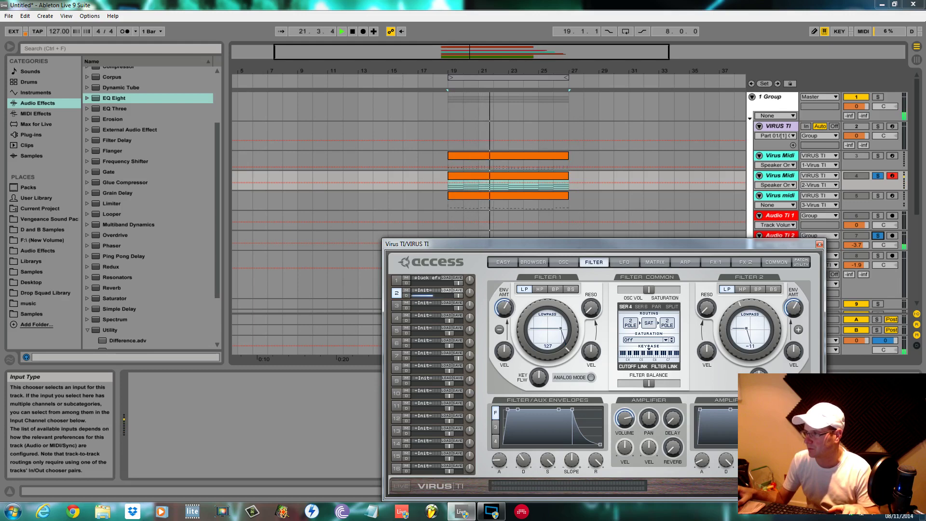
Add reverb to part 2 with a send of -9.5 dB, Small Room mode and a reverb time of 41.
click(743, 262)
click(495, 397)
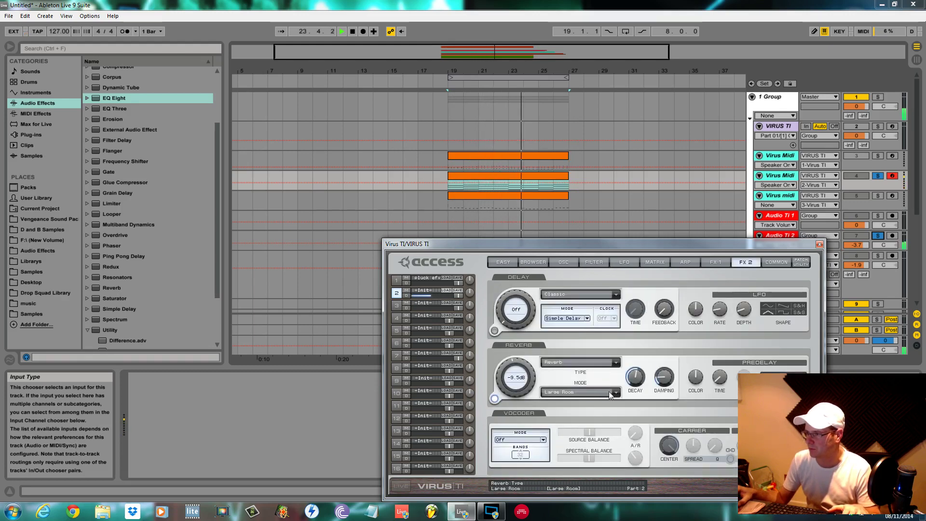
click(579, 392)
click(564, 404)
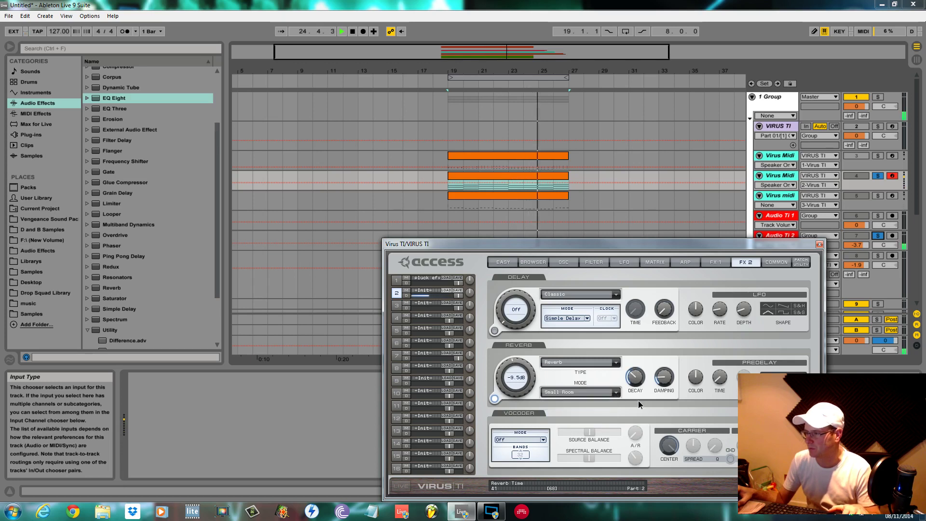
Enable part 2's delay with a send of -8.0 dB, raise its feedback and set its clock to 1/4.
click(494, 331)
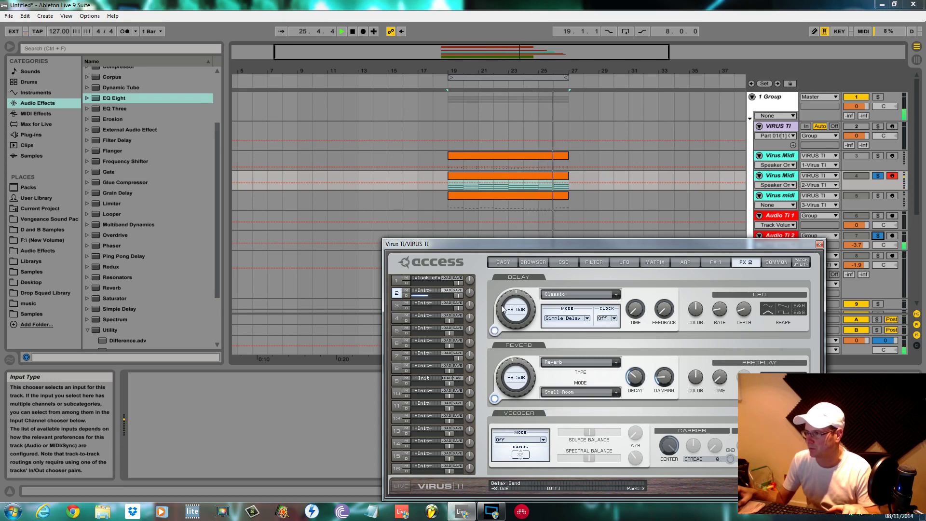
click(608, 318)
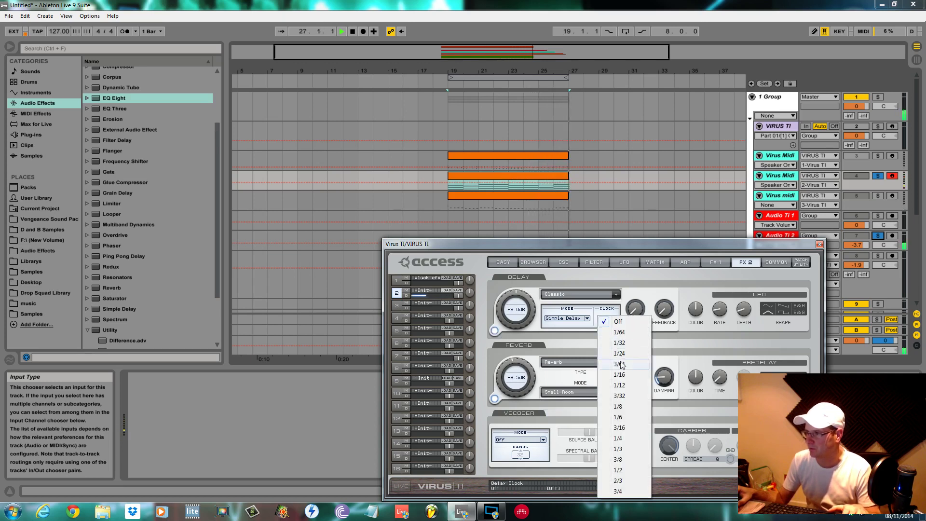
click(618, 448)
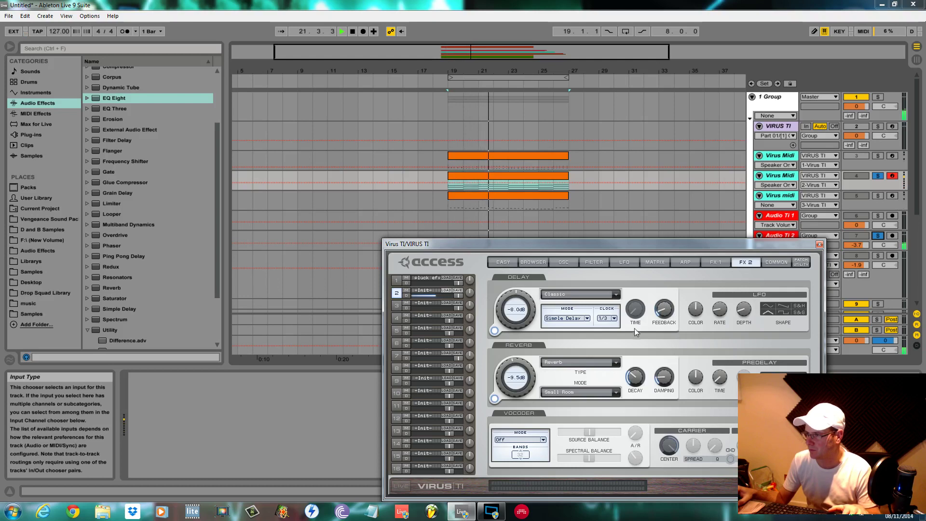
click(614, 318)
click(618, 441)
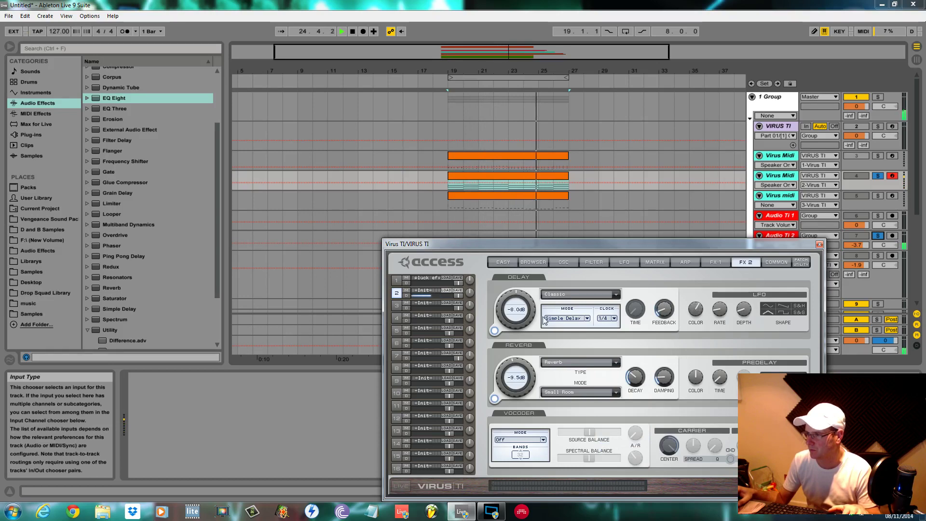
Raise oscillator 2's semitone, set the sub oscillator volume to 21, and release the solos to play the full mix.
click(575, 261)
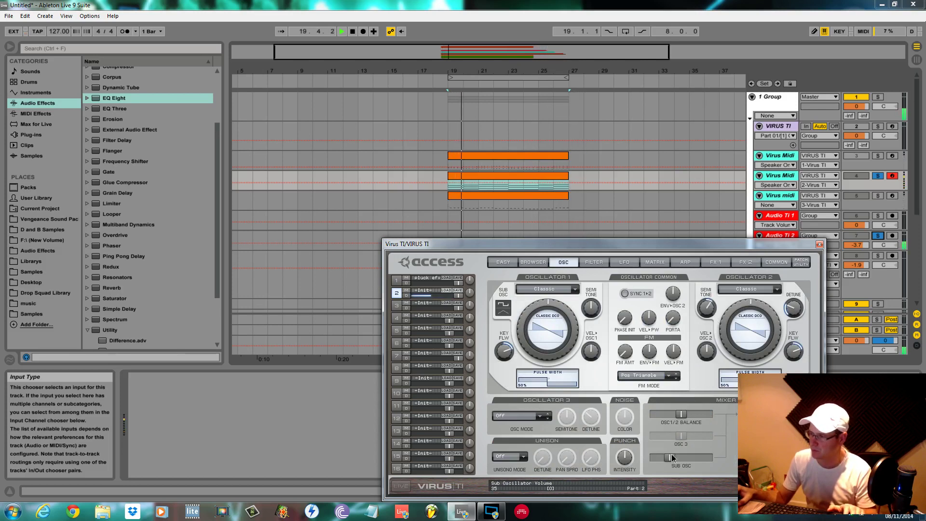
drag(666, 455, 665, 455)
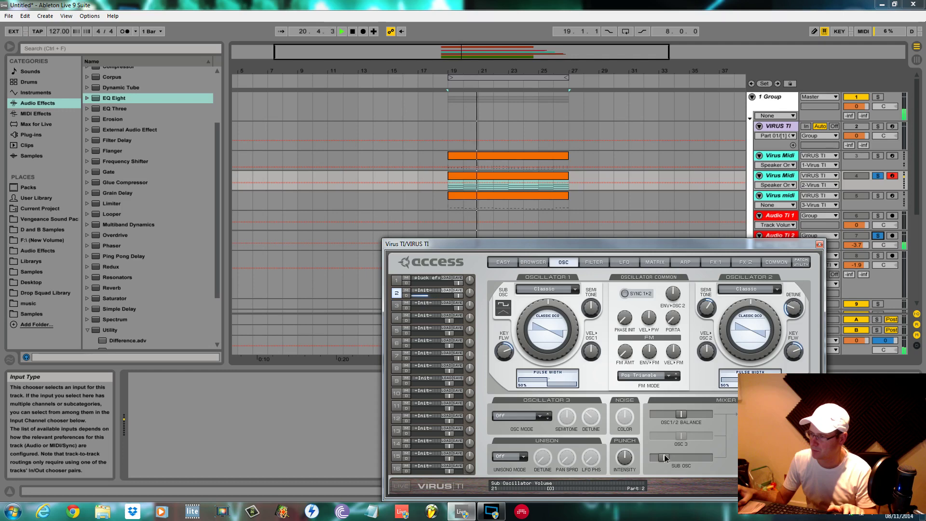
key(space)
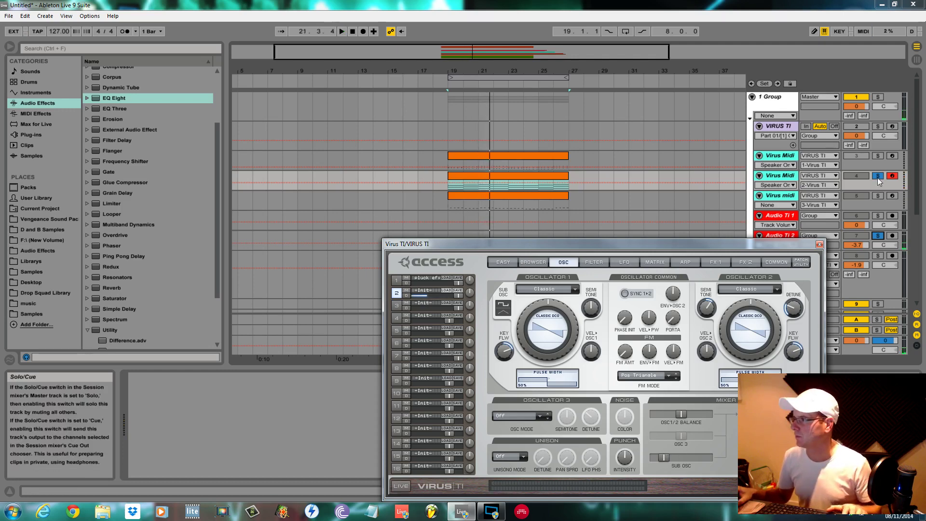
click(878, 176)
key(space)
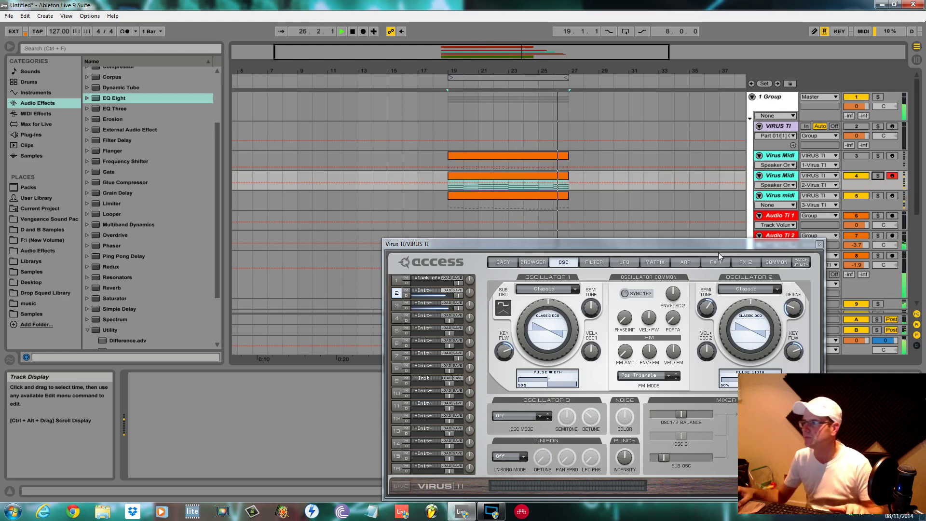
Move the Virus TI window clear of the arrangement and unfold the Drums group.
drag(725, 245, 227, 300)
scroll(721, 251, down, 3)
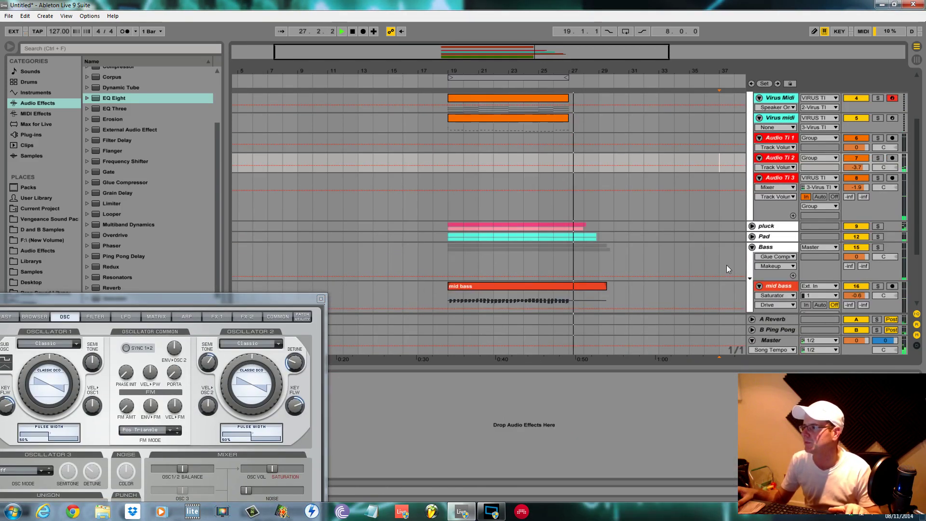
scroll(743, 260, down, 3)
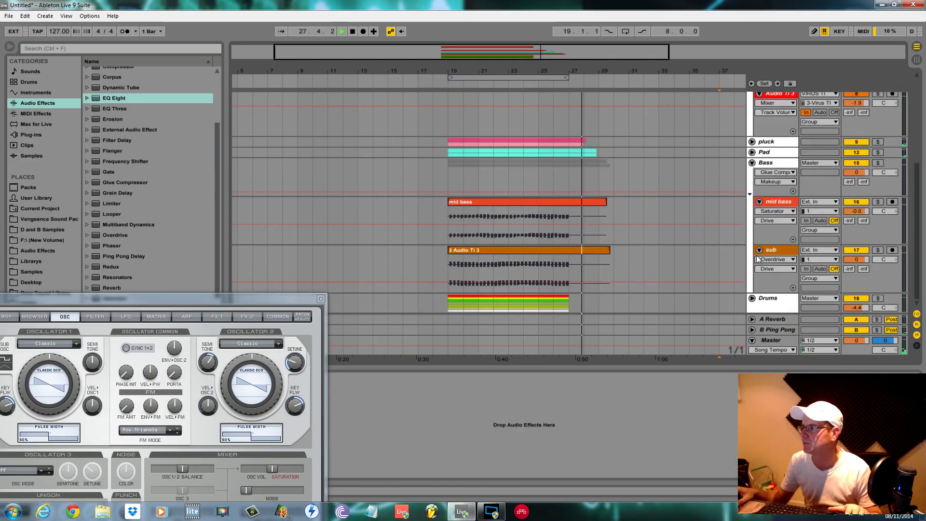
click(752, 298)
Restart playback from bar 19, at the beginning of the drum clips.
key(space)
scroll(738, 279, down, 3)
key(space)
scroll(730, 271, down, 1)
click(696, 267)
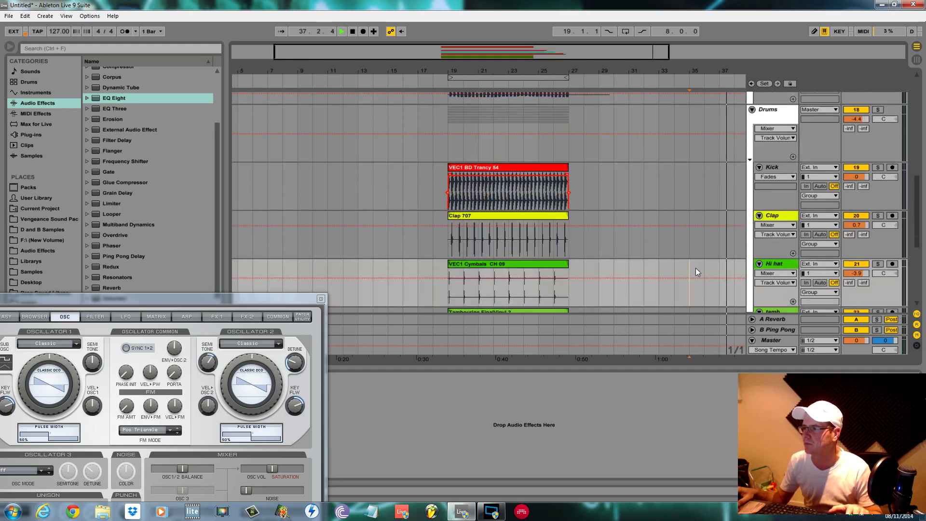
key(space)
key(space)
scroll(715, 279, down, 1)
click(667, 276)
key(space)
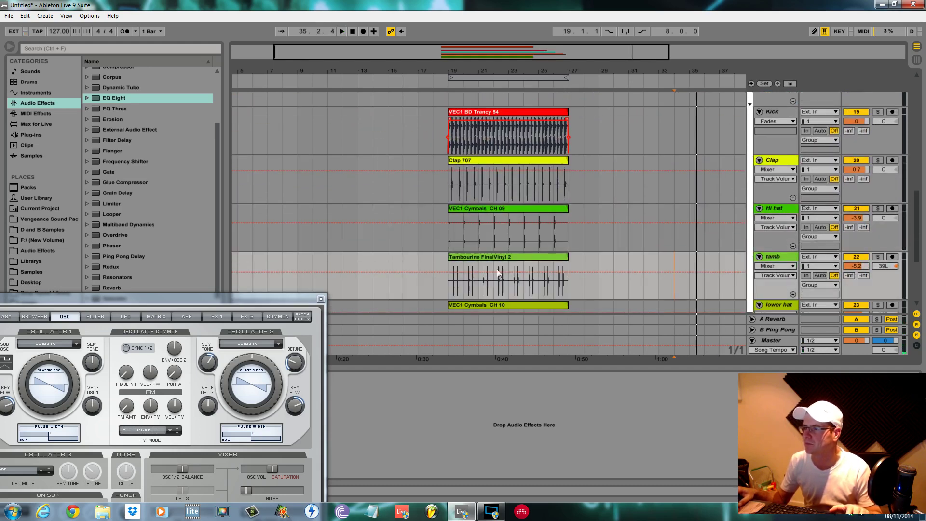
click(447, 268)
scroll(622, 244, down, 1)
key(space)
Lower the shake track's volume to -8.5 dB and slightly reduce the shake 2 track's volume.
scroll(666, 231, down, 1)
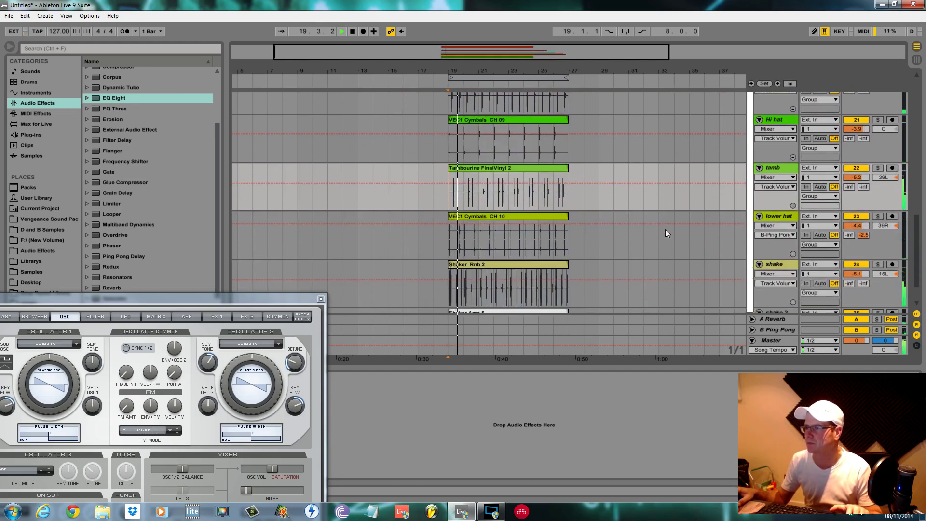
scroll(665, 234, down, 1)
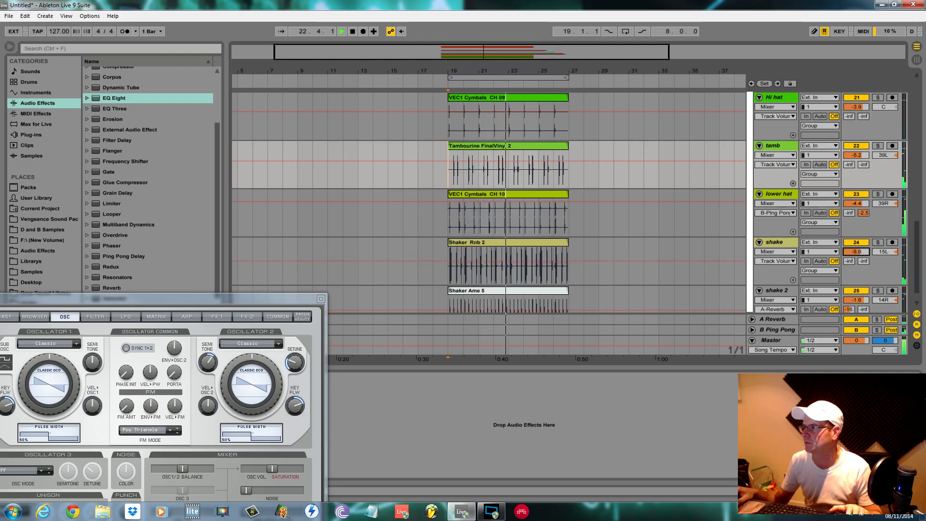
scroll(844, 289, down, 1)
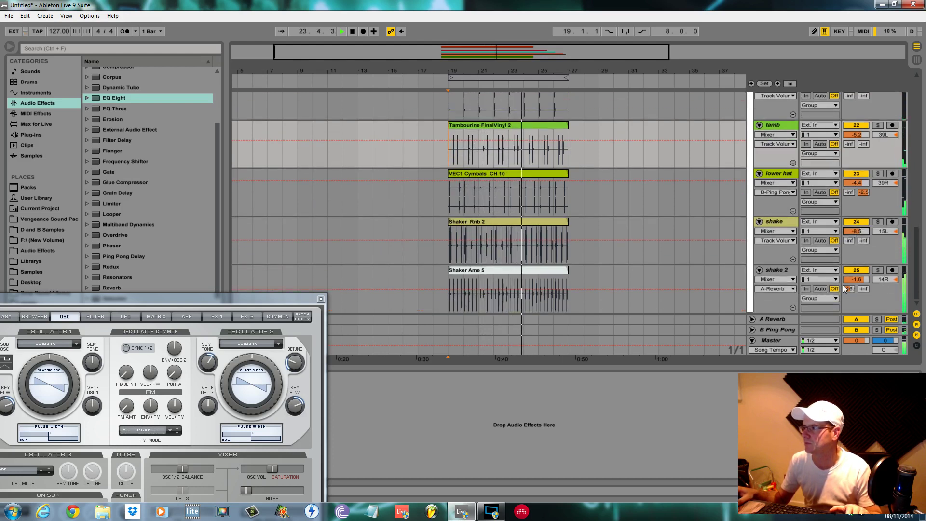
drag(854, 279, 854, 281)
Open the Shaker Ame 5 clip's sample view and close the Virus TI window covering it.
click(537, 267)
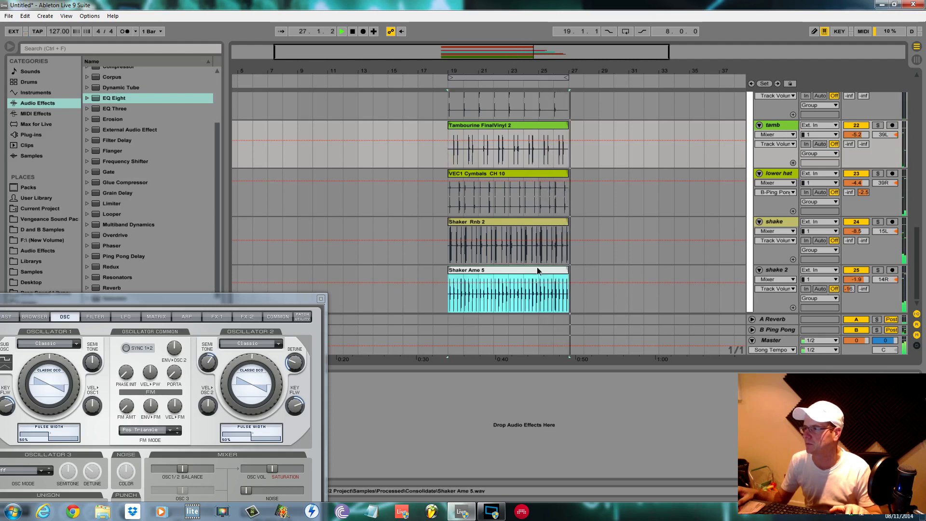
double_click(532, 269)
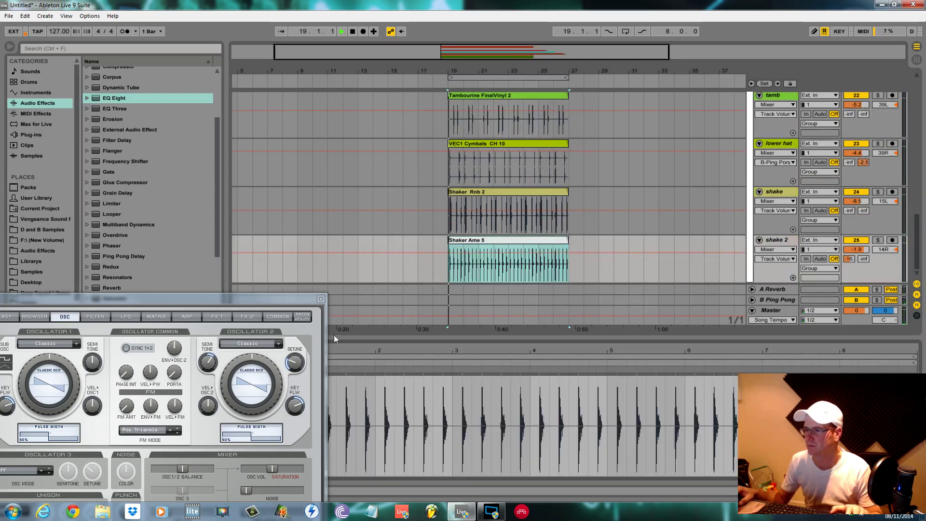
drag(300, 295, 360, 272)
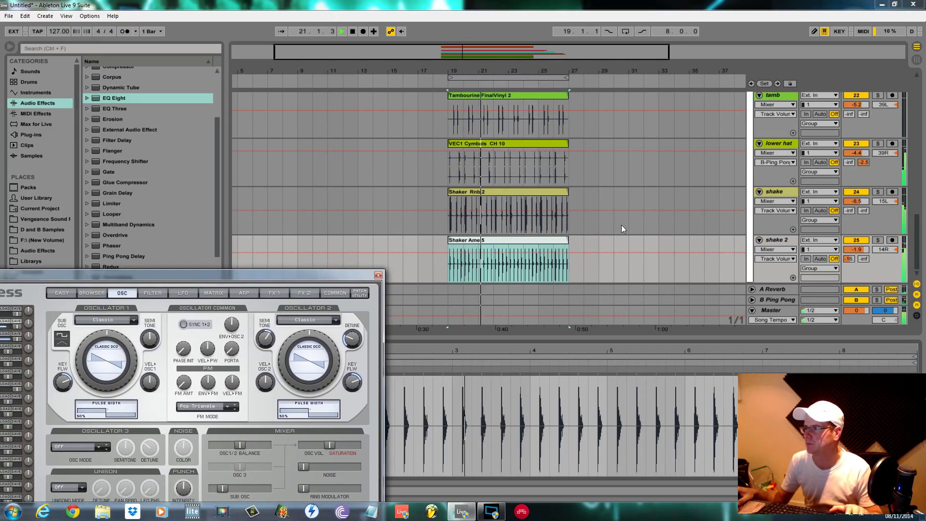
click(378, 275)
Reopen the Virus TI plug-in window from the VIRUS TI track and move it toward the centre of the arrangement.
scroll(687, 225, up, 2)
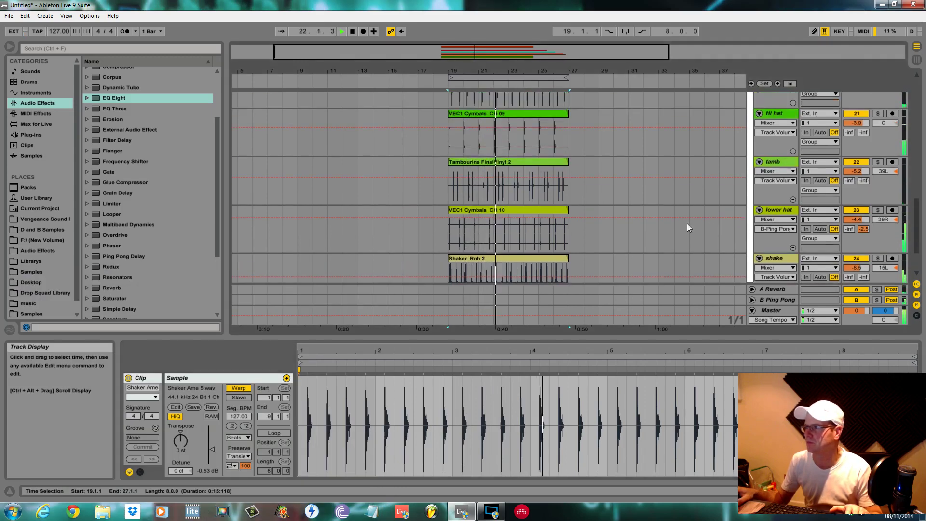
scroll(759, 190, up, 5)
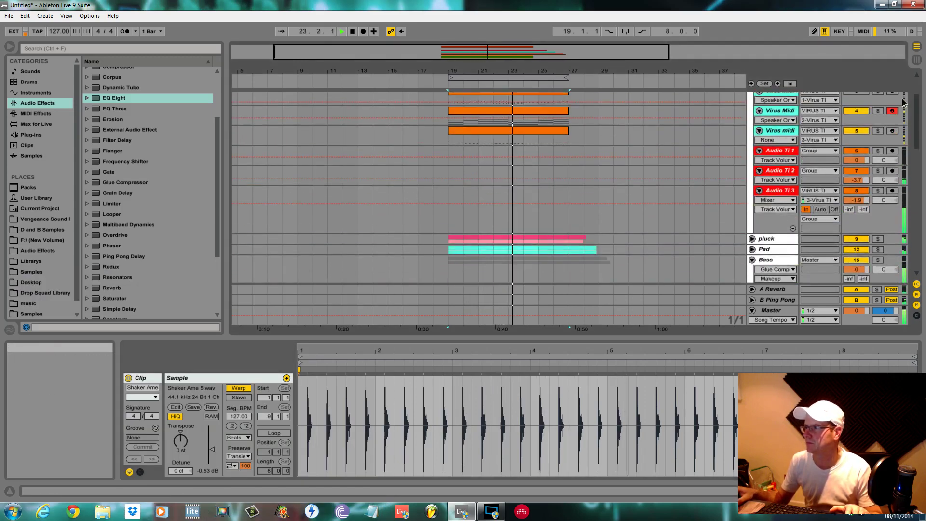
scroll(778, 145, up, 2)
click(778, 129)
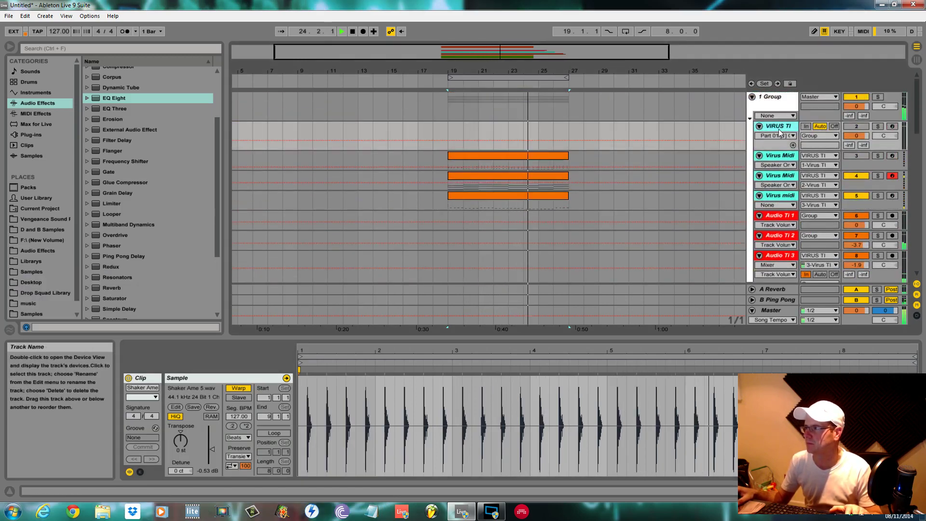
double_click(778, 129)
click(154, 381)
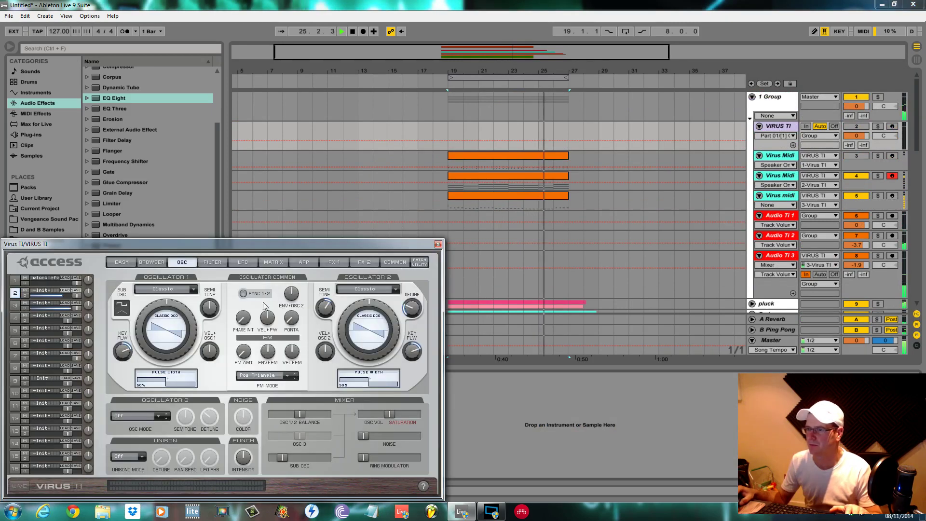
drag(238, 241, 390, 239)
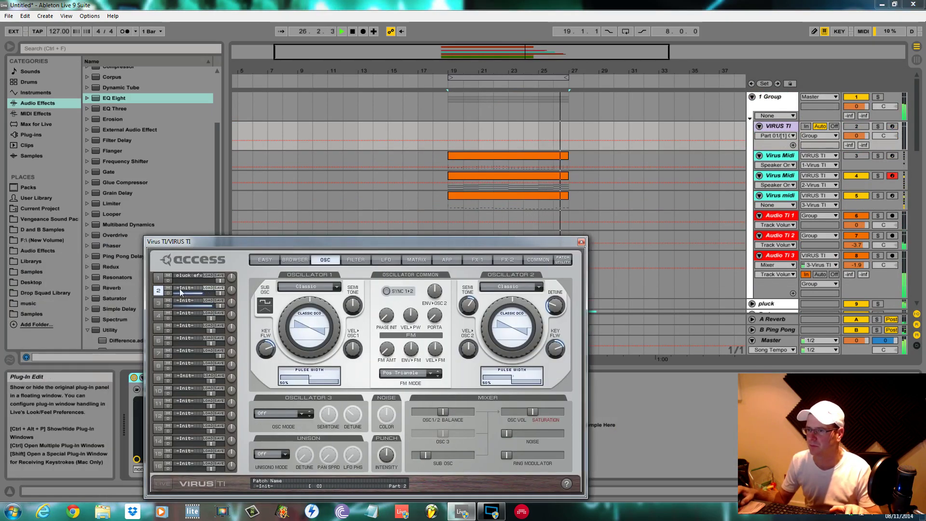
Mute the third Virus midi track, show the arpeggiator settings, and play the second Virus Midi and Audio Ti 2 tracks soloed.
click(861, 197)
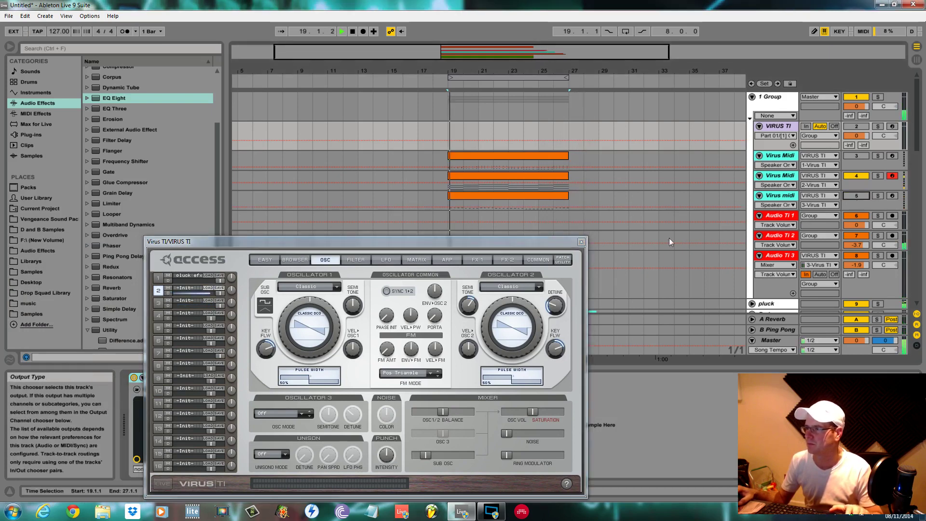
click(447, 259)
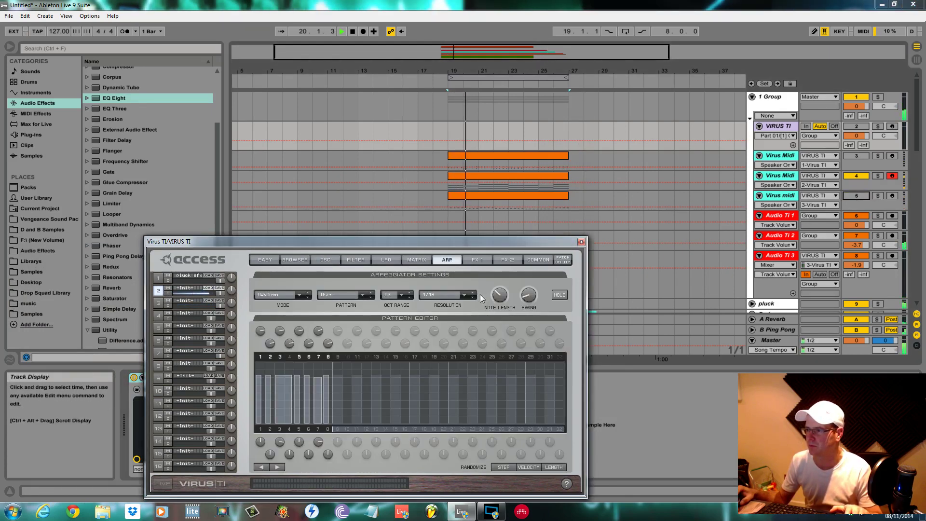
click(879, 177)
ctrl+click(878, 236)
key(space)
key(space)
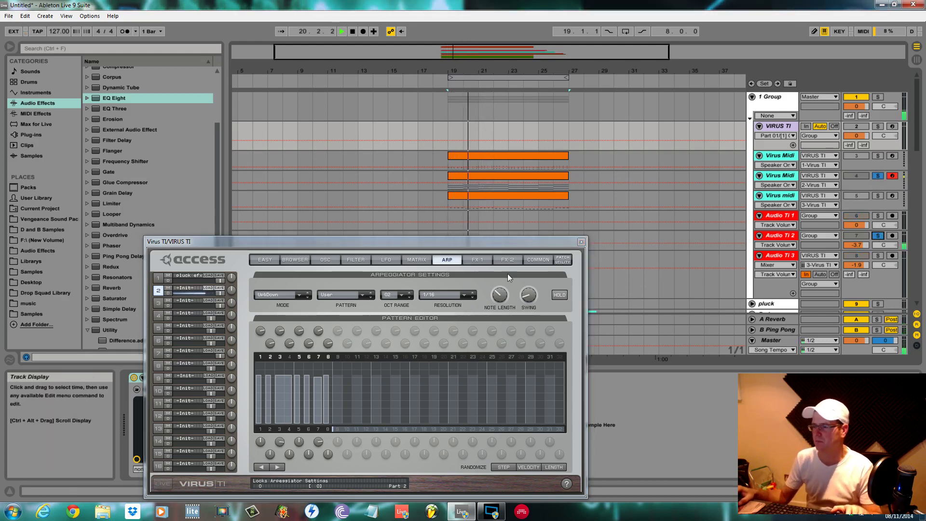
Show part 2's delay and reverb settings and move the first and third Virus Midi clips back to start at bar 11.
click(508, 261)
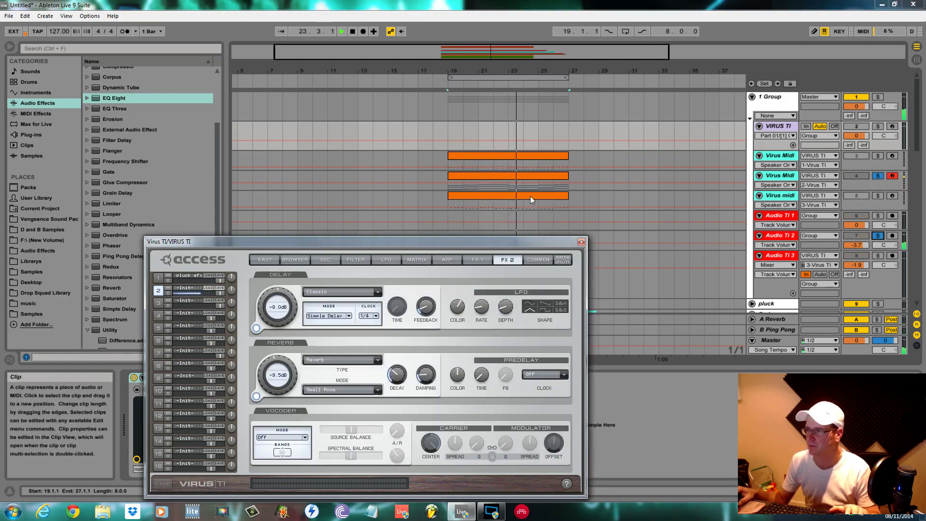
drag(538, 195, 447, 192)
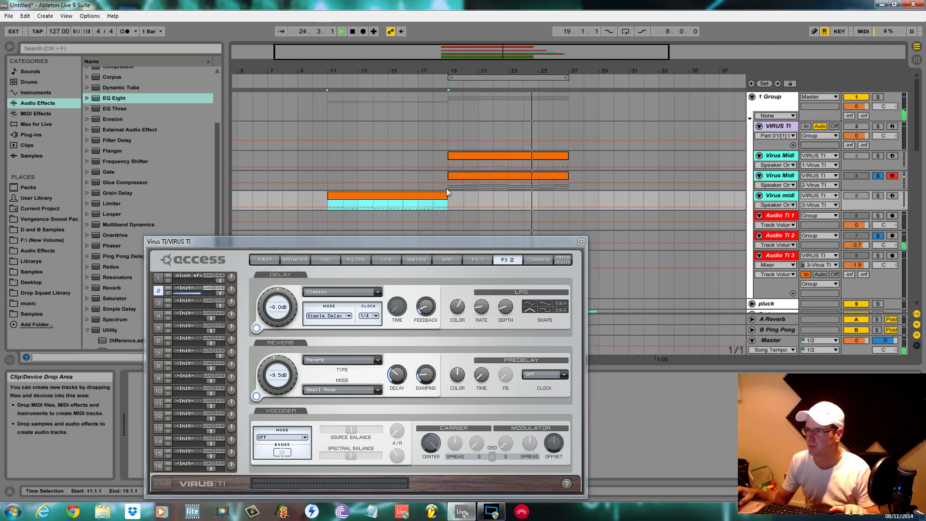
drag(487, 156, 367, 160)
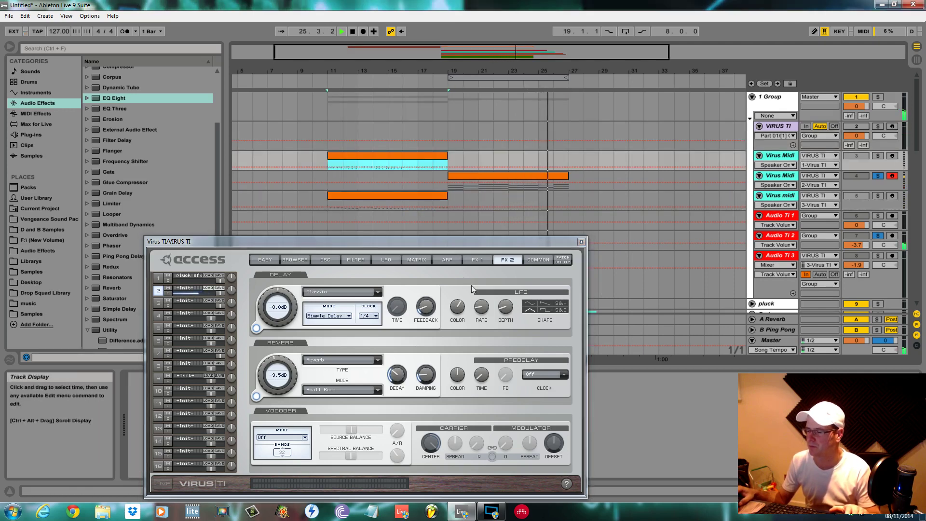
Play the second Virus Midi clip from bar 19, fine-tune part 2's delay feedback, and set its delay level to -11.75 dB.
key(space)
key(space)
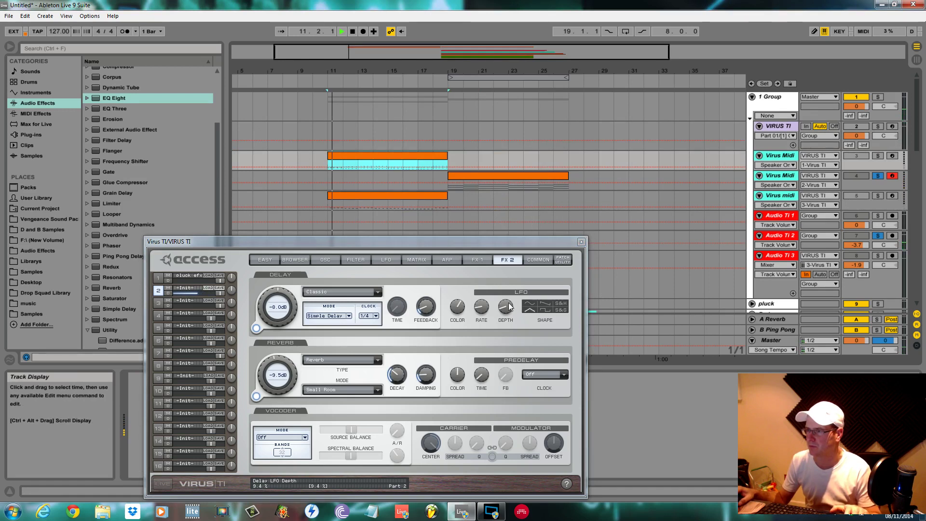
key(space)
click(453, 190)
key(space)
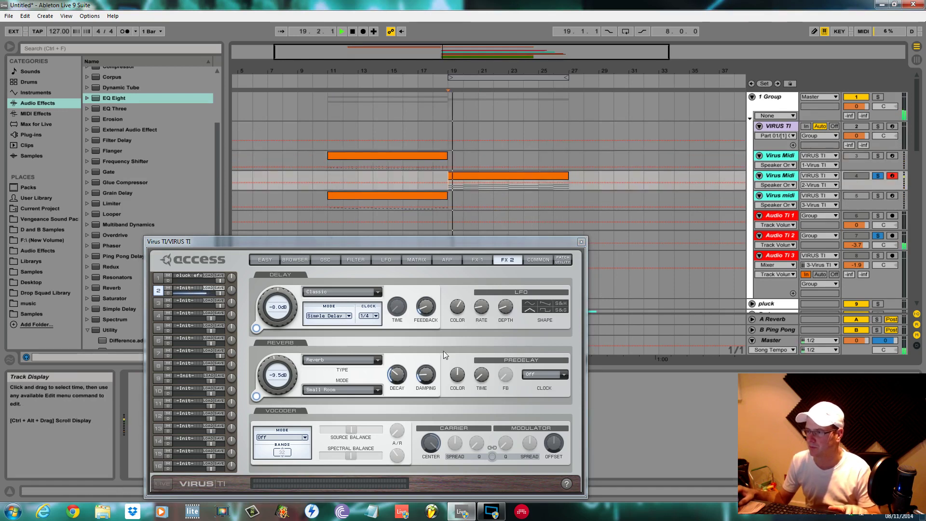
drag(426, 307, 426, 310)
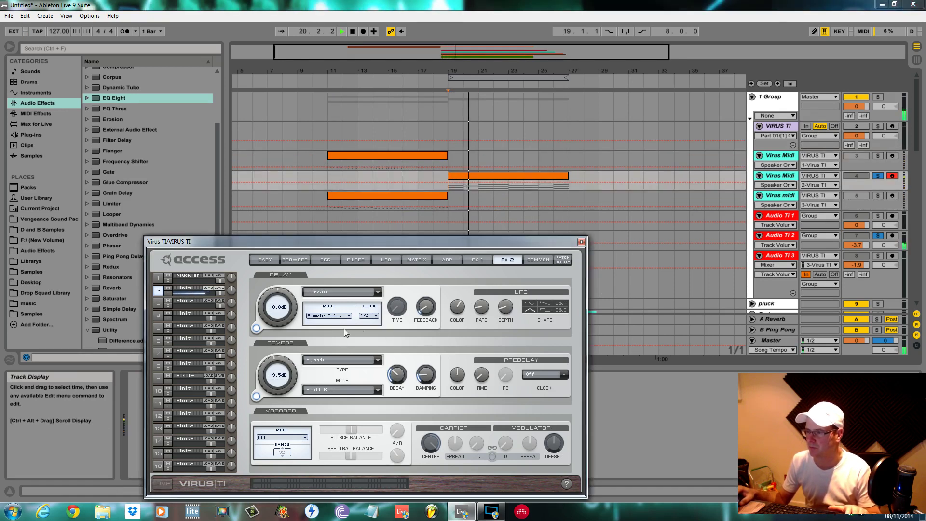
mouse_move(260, 303)
mouse_down()
mouse_move(285, 332)
mouse_move(267, 311)
mouse_up()
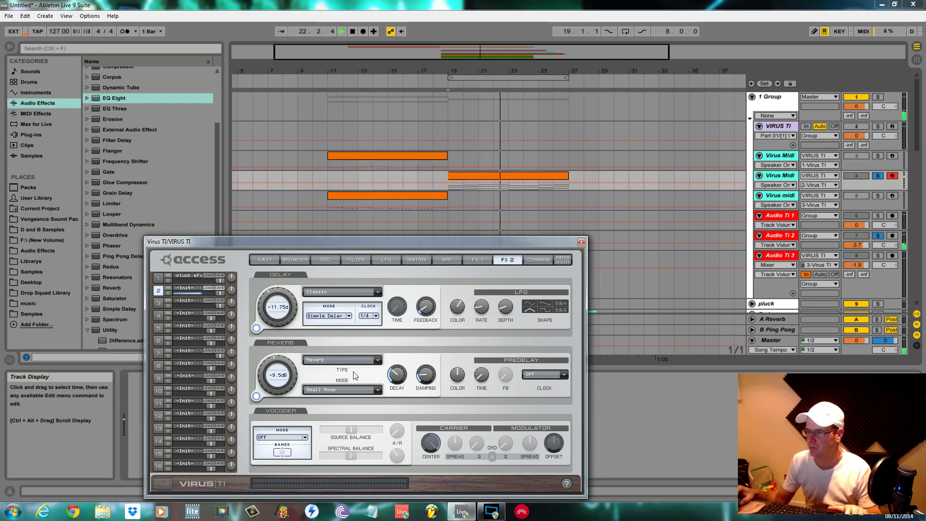
Set part 2's filter bank type to Vowel Filter and try out a phaser mix of 37.
click(476, 260)
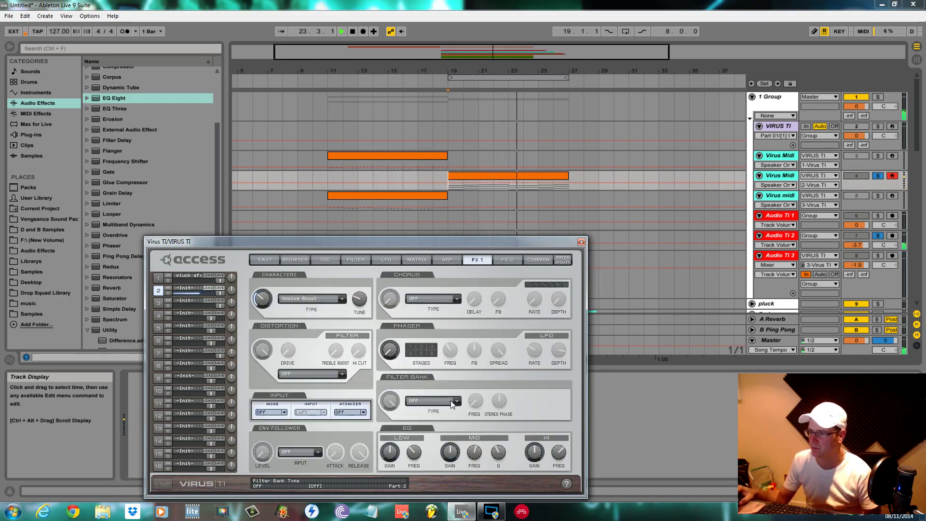
click(453, 401)
click(443, 304)
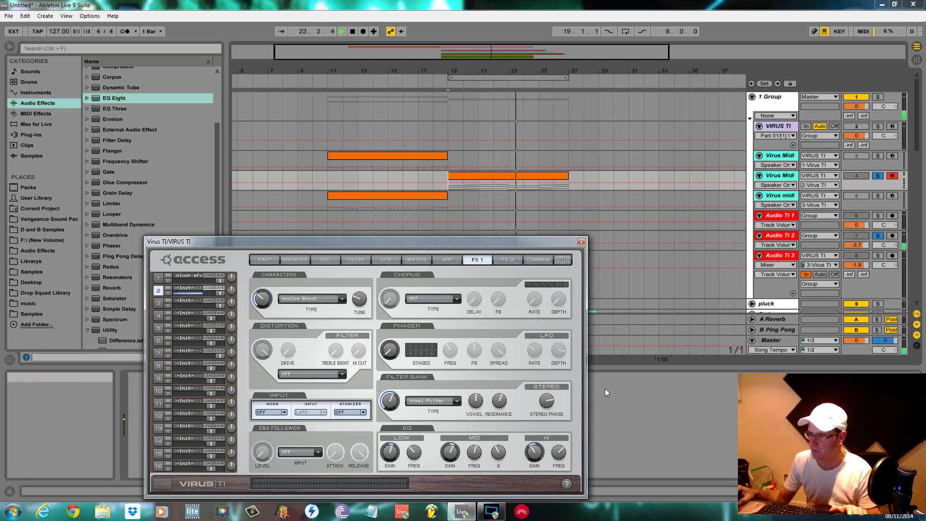
drag(383, 355, 387, 332)
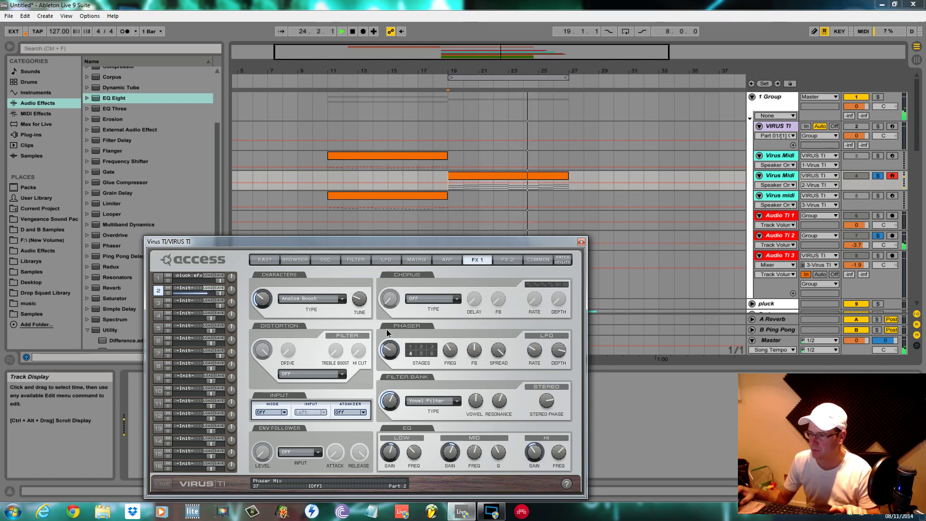
Set part 2's distortion type to Soft and stop playback.
click(342, 374)
click(299, 128)
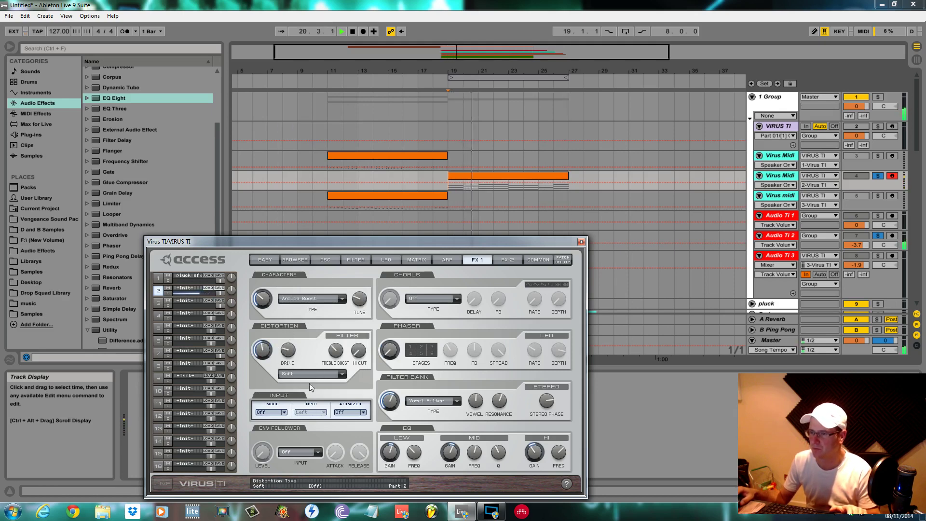
key(space)
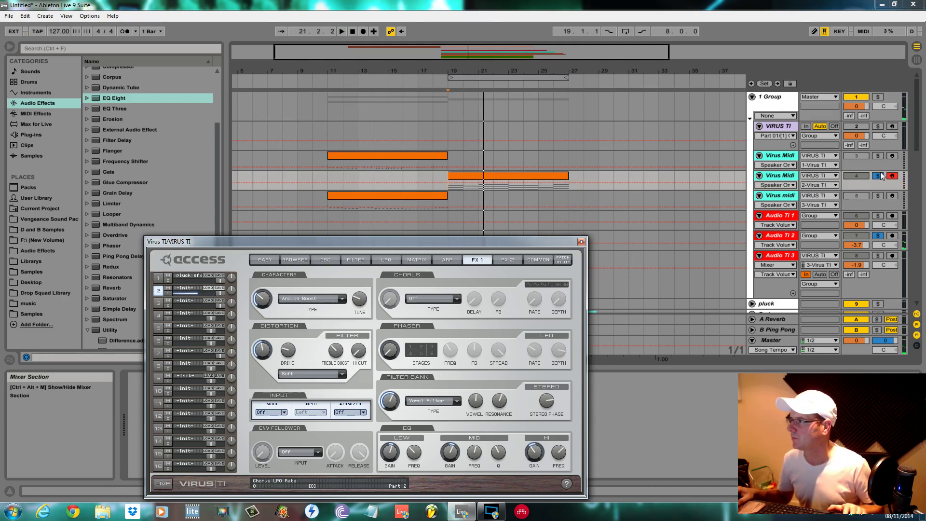
Clear the solos, play the full mix with part 2's arpeggiator settings shown, and move the plug-in window clear of the arrangement.
click(878, 175)
key(space)
drag(531, 244, 636, 241)
click(557, 260)
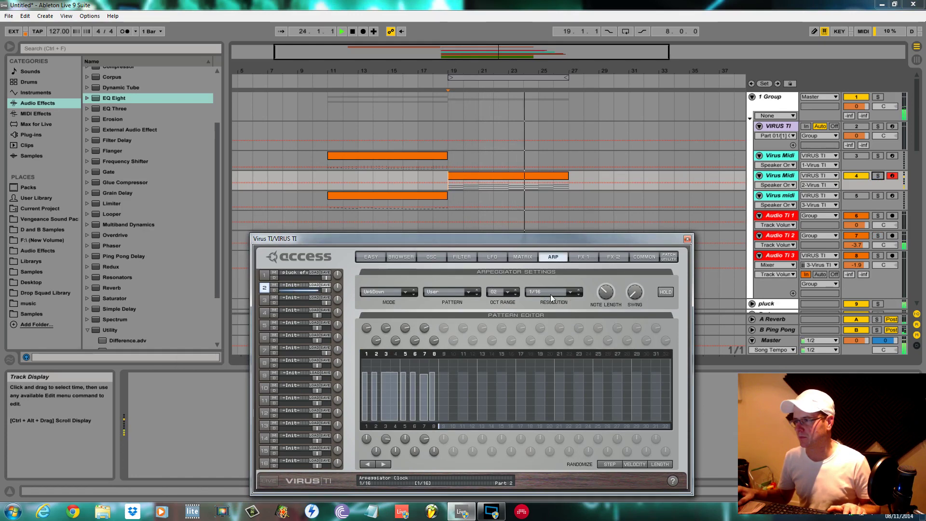
drag(562, 249, 585, 406)
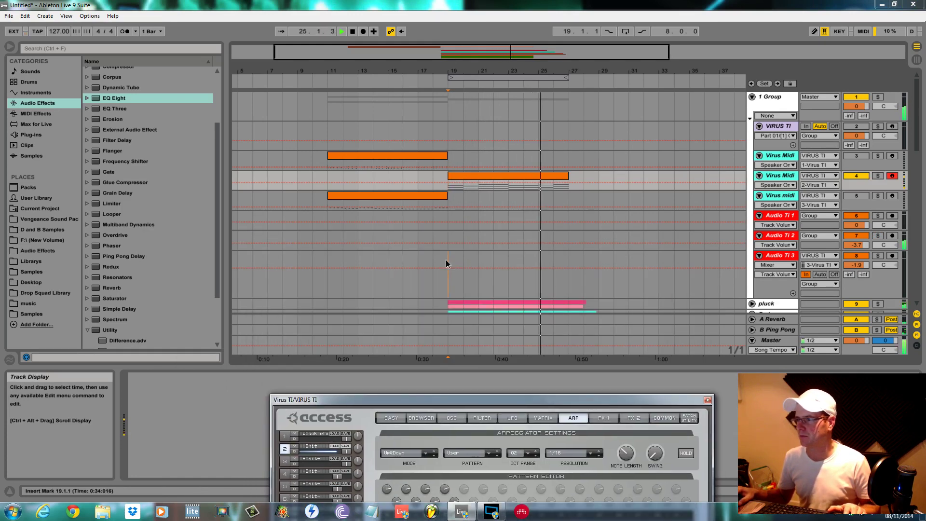
Arm the Audio Ti 2 track for recording and place the insert marker on it at bar 19.
click(446, 260)
click(892, 255)
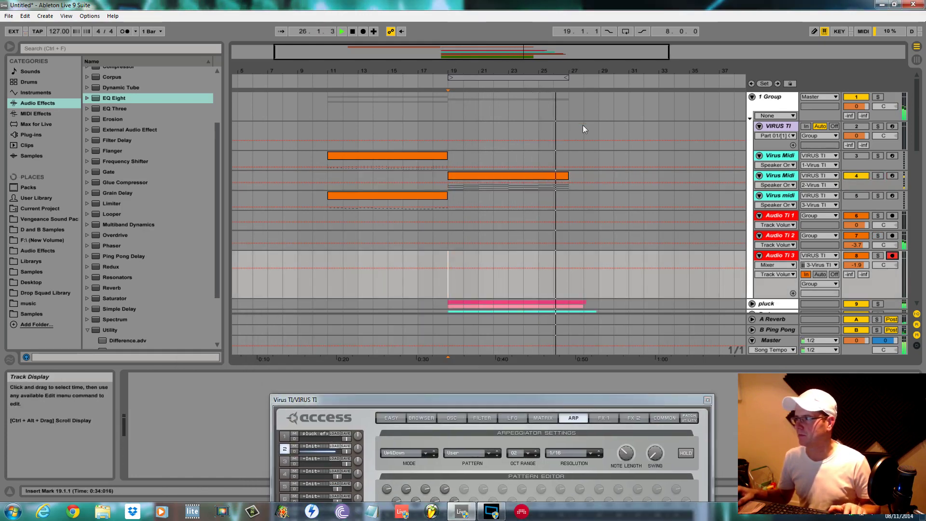
click(892, 235)
click(444, 236)
key(space)
key(space)
key(space)
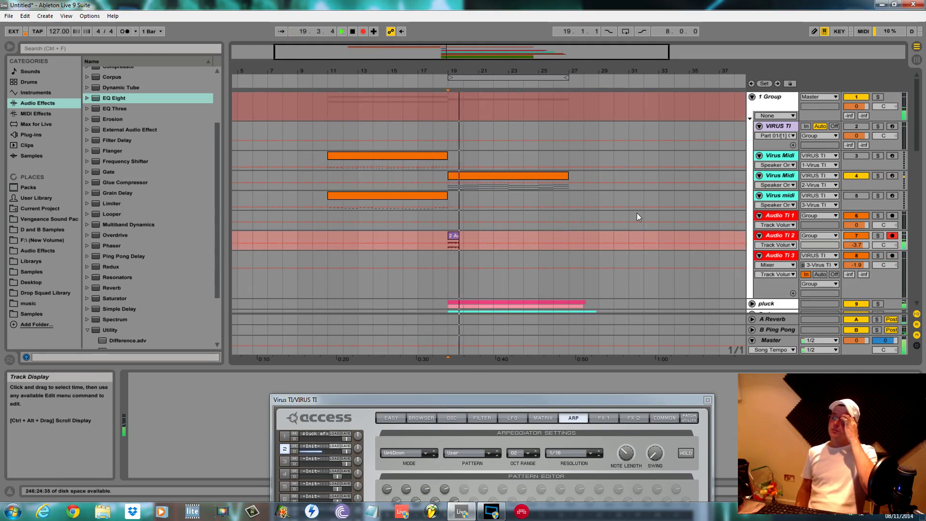
key(space)
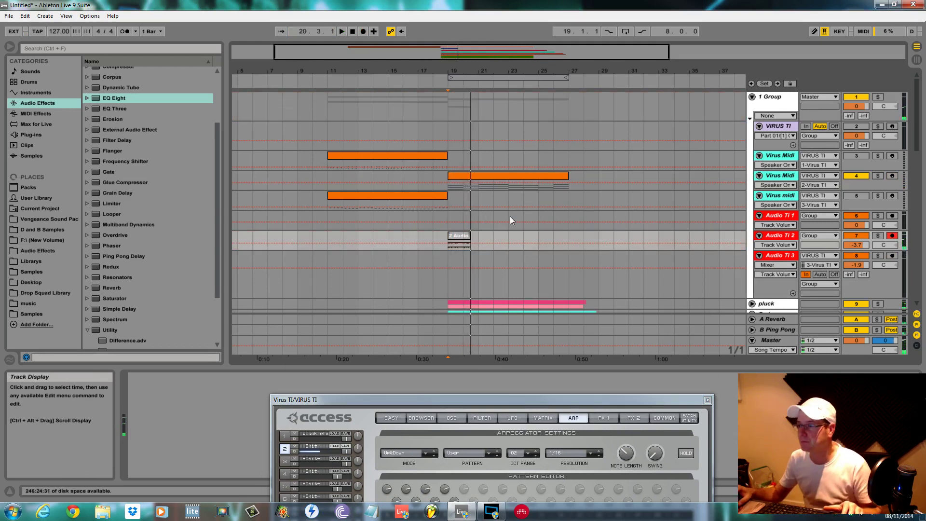
click(458, 239)
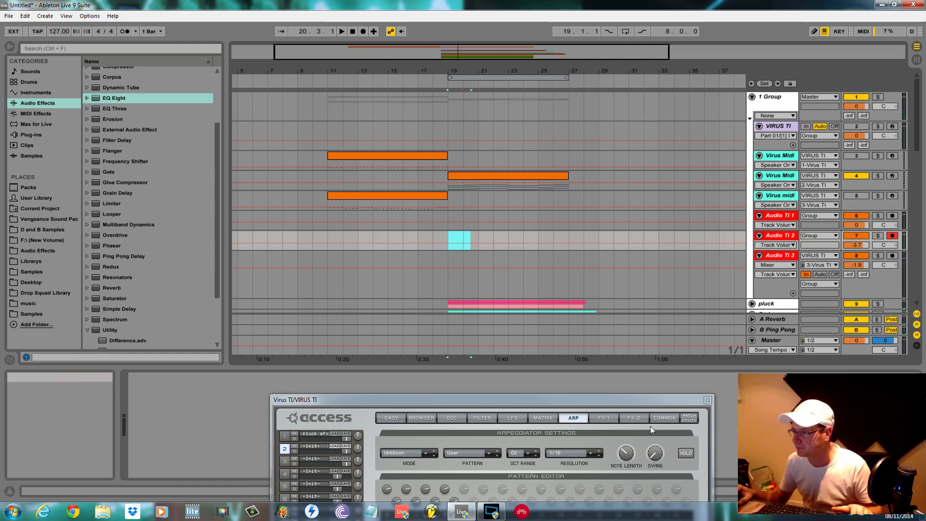
Turn off part 2's delay, play from bar 19, and move the plug-in window below the Virus tracks.
click(609, 418)
drag(614, 401, 632, 10)
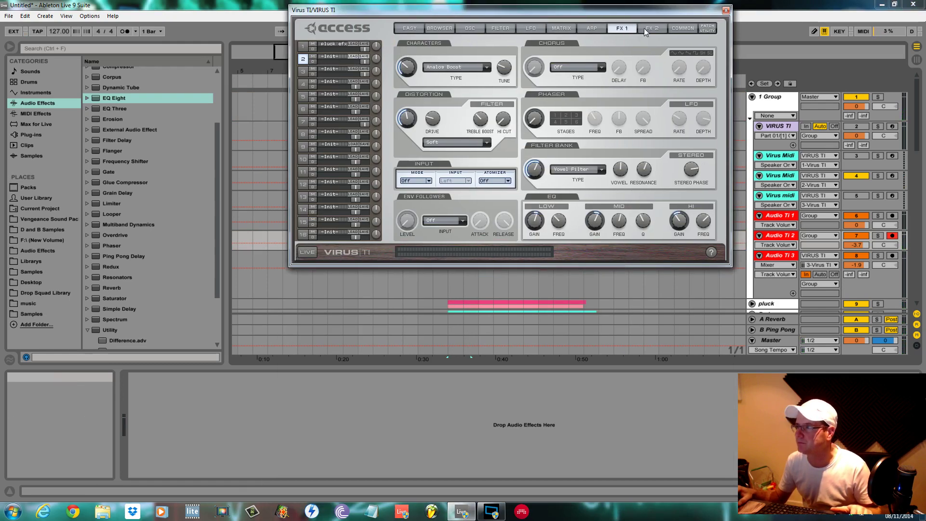
click(651, 28)
key(space)
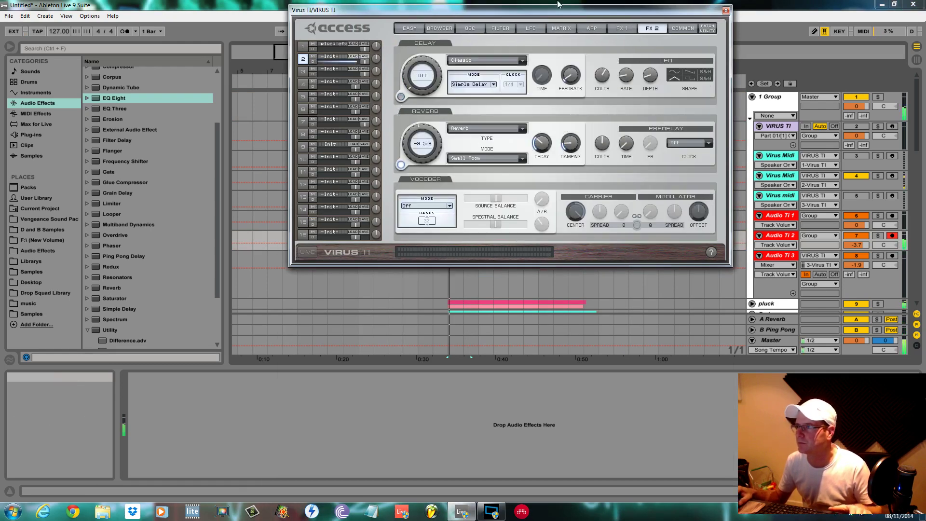
drag(569, 12, 571, 257)
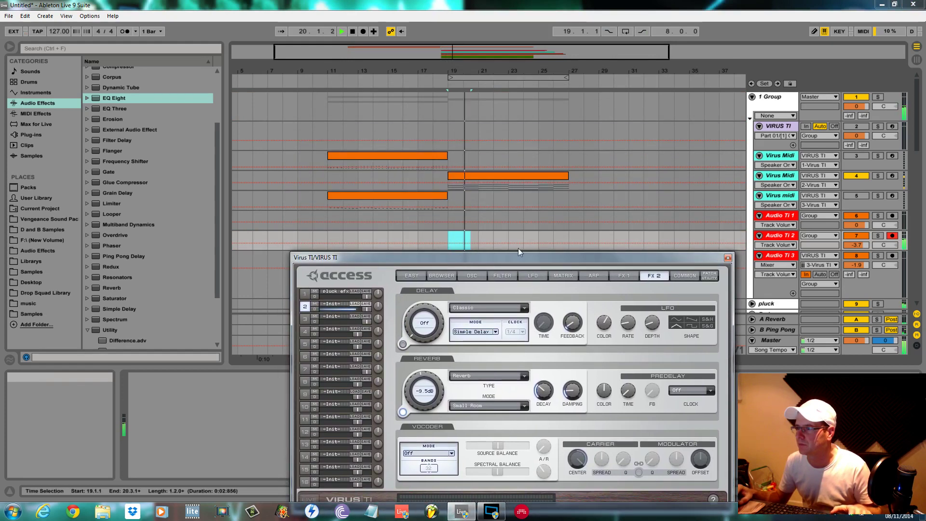
Record the second Virus Midi part onto Audio Ti 2 from bar 19 to about bar 28.
click(446, 223)
key(space)
drag(501, 257, 508, 337)
key(space)
click(363, 32)
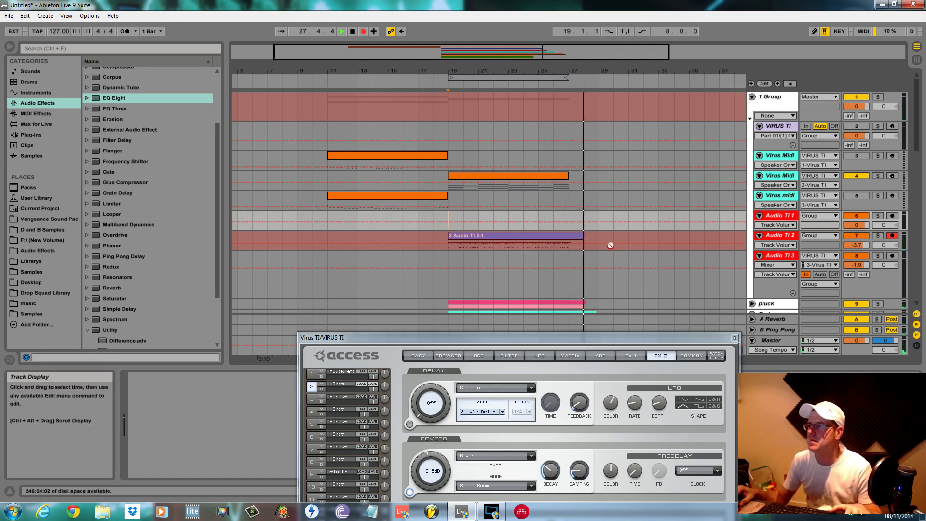
key(space)
Cut the recorded clip from the Audio Ti 2 track and unfold the Pad group.
click(574, 238)
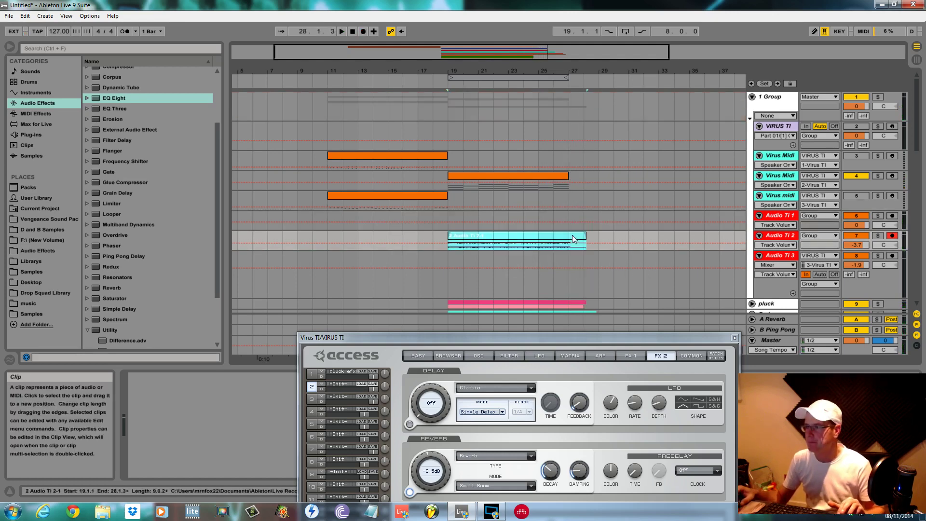
scroll(573, 238, down, 5)
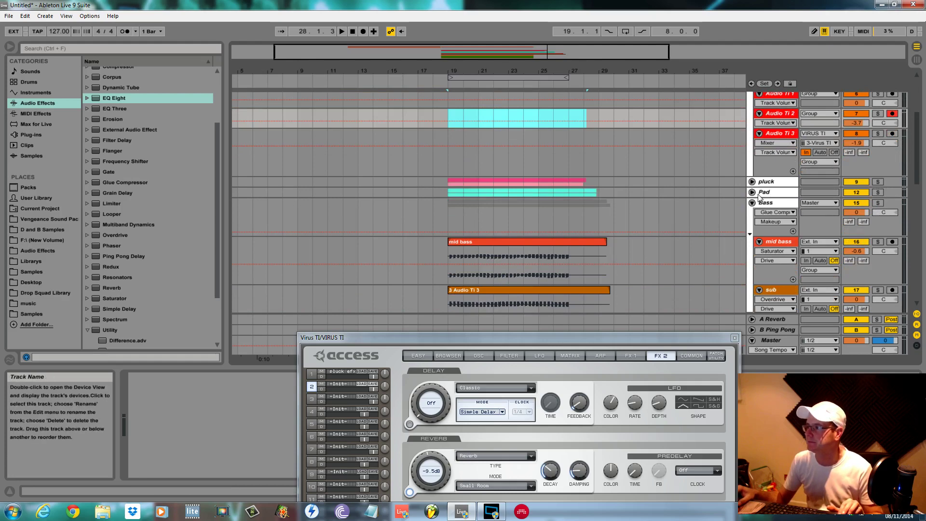
click(752, 192)
Delete the second Pad 1 track and undo the deletion.
scroll(760, 211, down, 3)
click(772, 242)
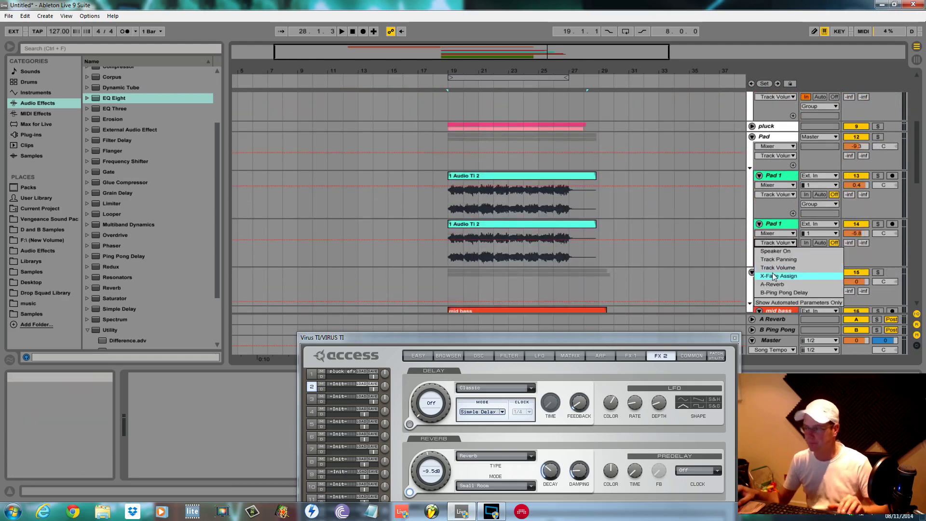
click(727, 257)
click(781, 253)
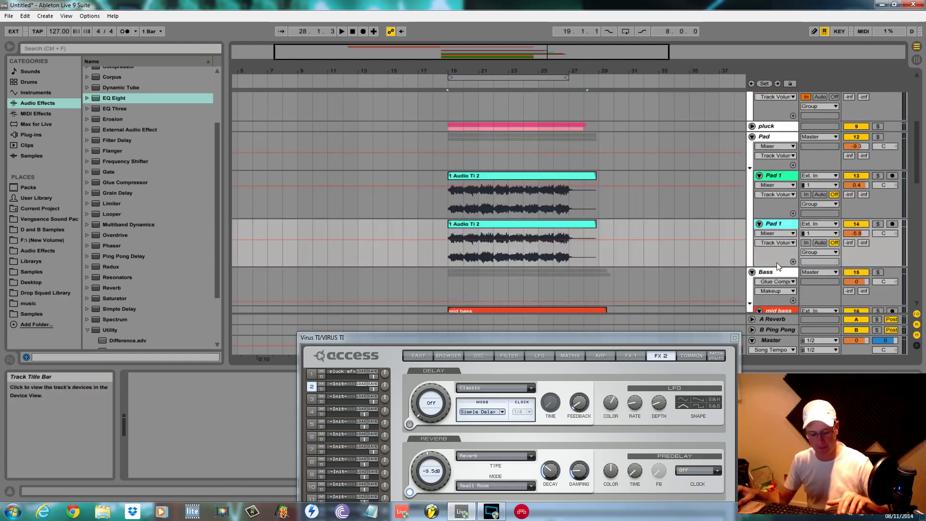
key(Delete)
click(463, 246)
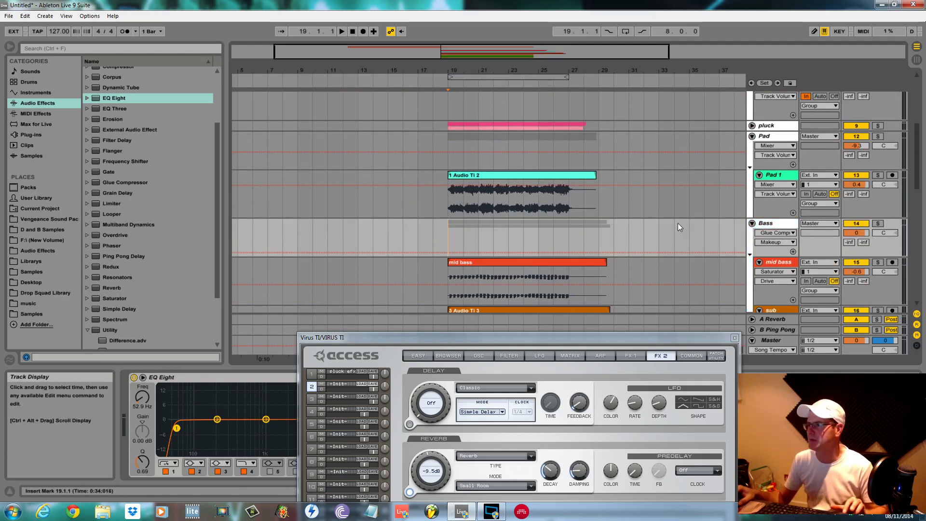
key(ctrl+z)
Insert an audio track below the second Pad 1 track, check the Virus audio tracks, and undo the latest changes.
scroll(687, 225, down, 2)
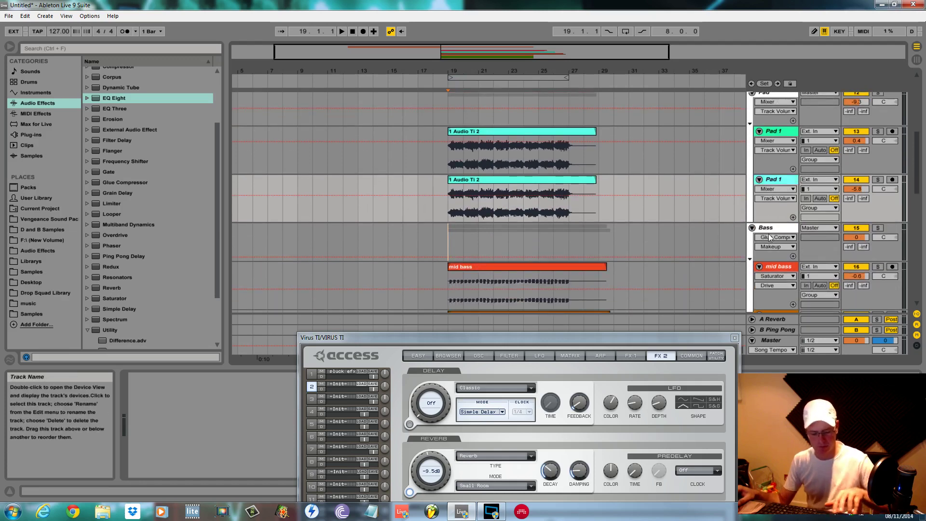
key(ctrl+t)
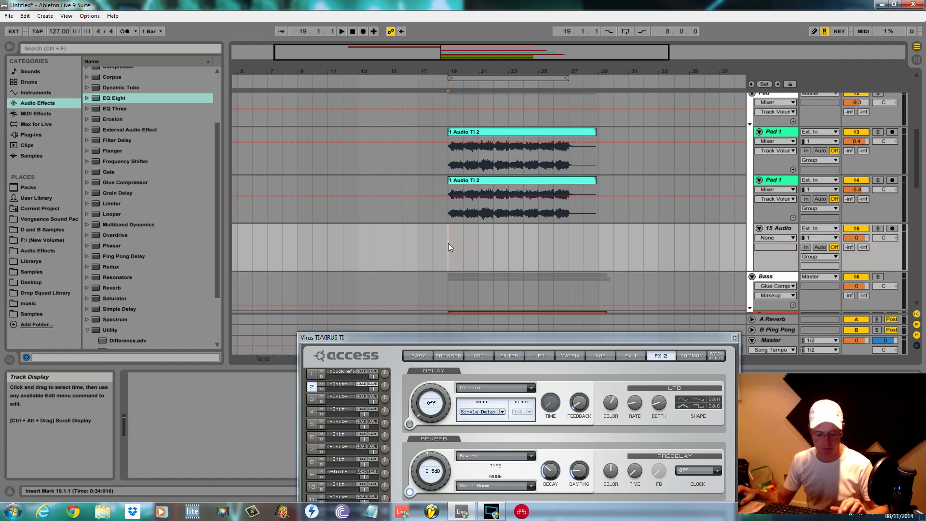
scroll(455, 243, up, 8)
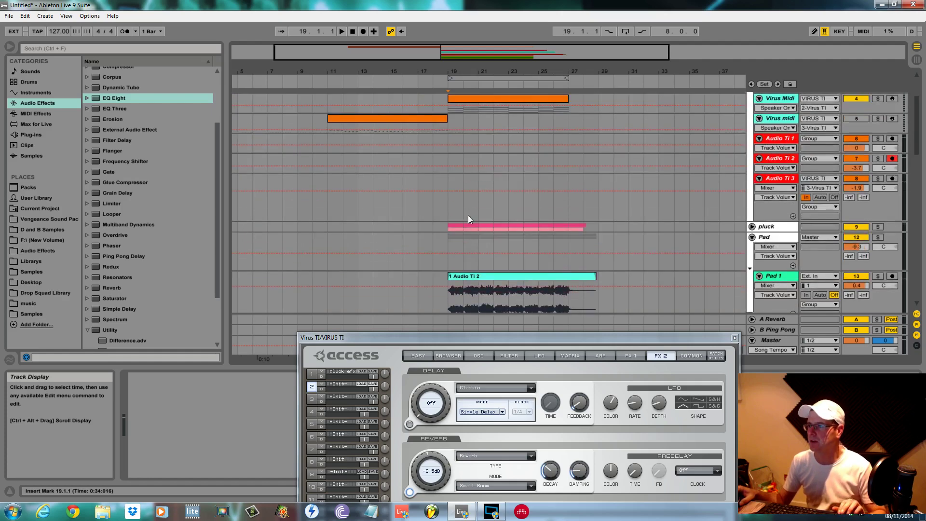
scroll(472, 197, down, 3)
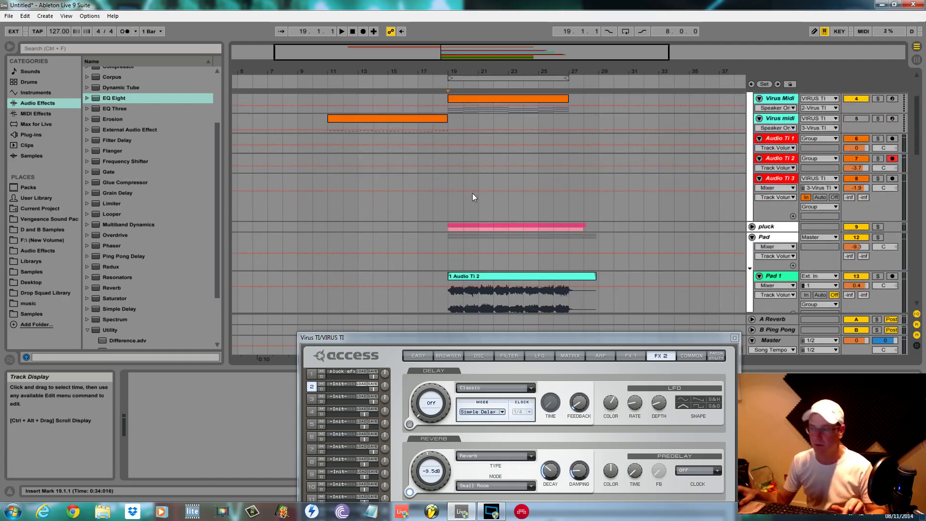
scroll(476, 190, right, 1)
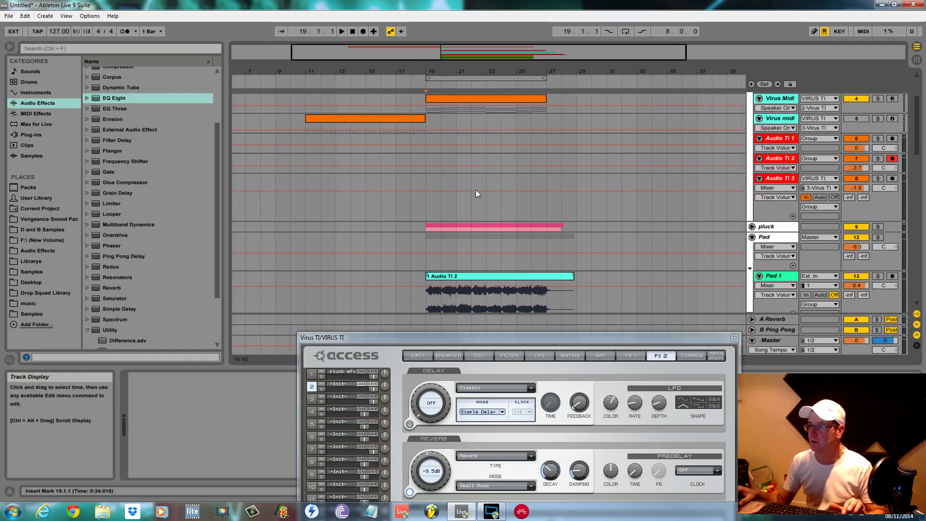
key(ctrl+z)
scroll(474, 190, left, 4)
scroll(496, 182, up, 5)
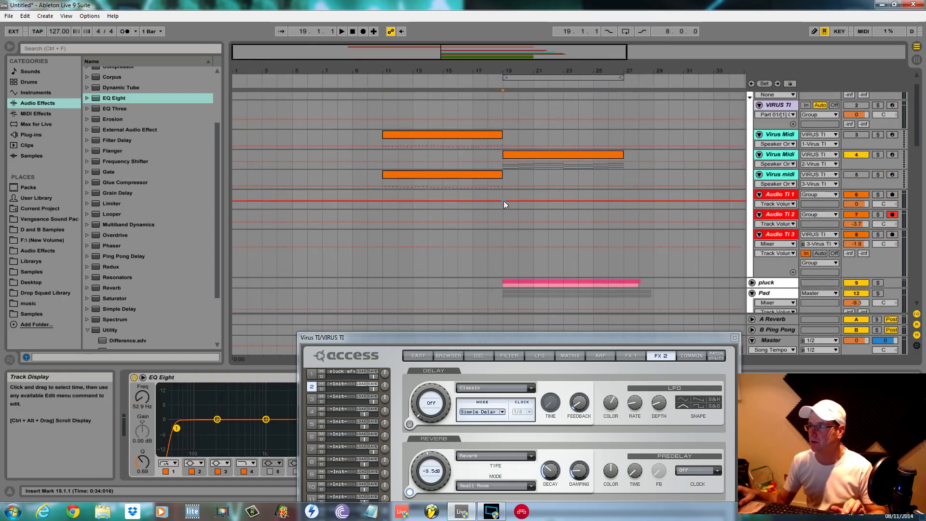
Select the recorded Audio Ti 2 clip and insert a new audio track below the second Pad 1 track.
click(612, 230)
scroll(617, 232, down, 5)
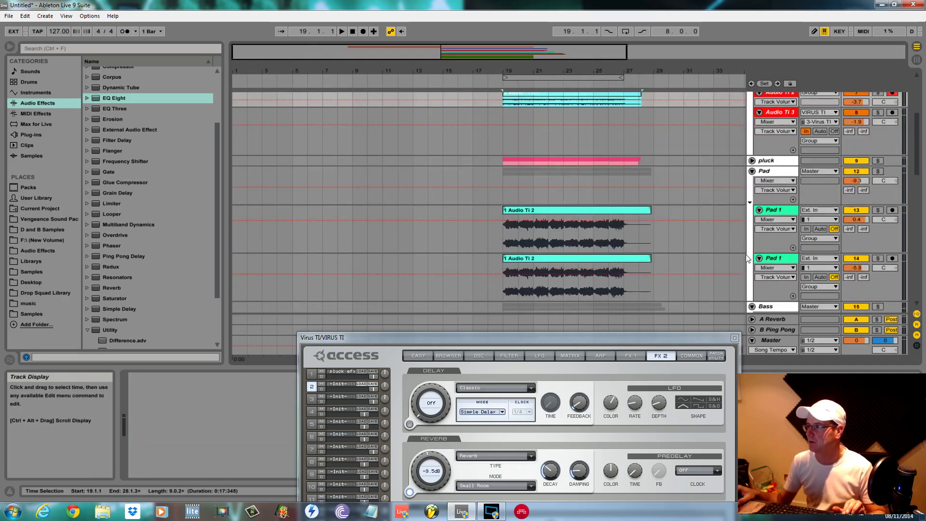
click(793, 264)
scroll(552, 193, up, 3)
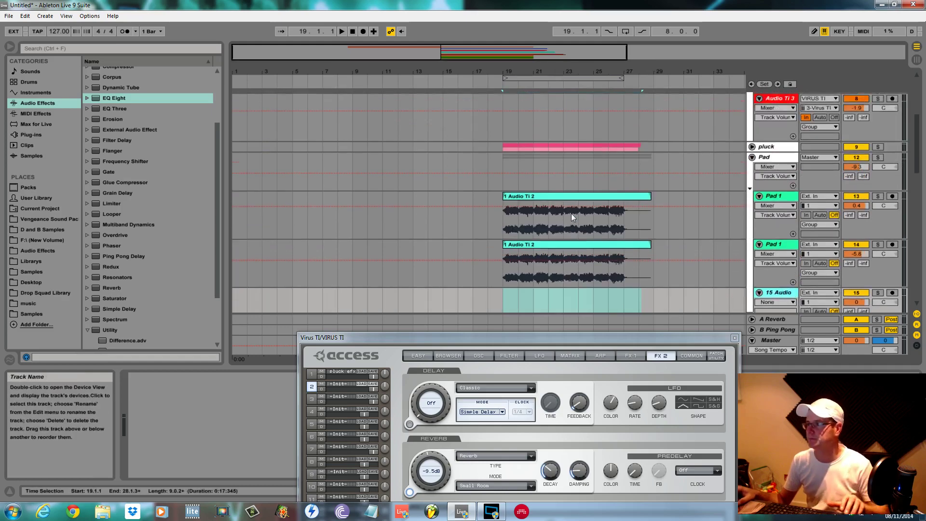
Paste the recorded Audio Ti 2 clip onto the 15 Audio track at bar 19 and play it soloed.
click(552, 137)
scroll(535, 165, down, 5)
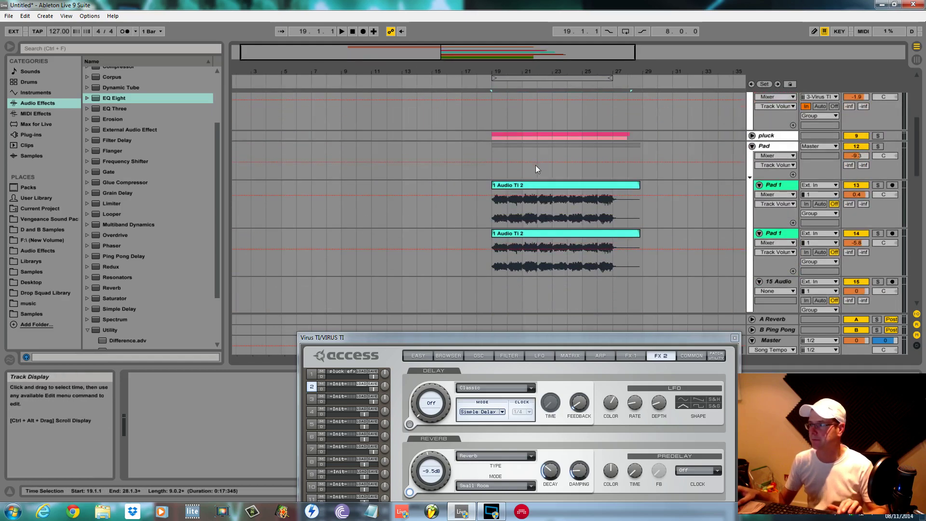
click(496, 230)
key(ctrl+v)
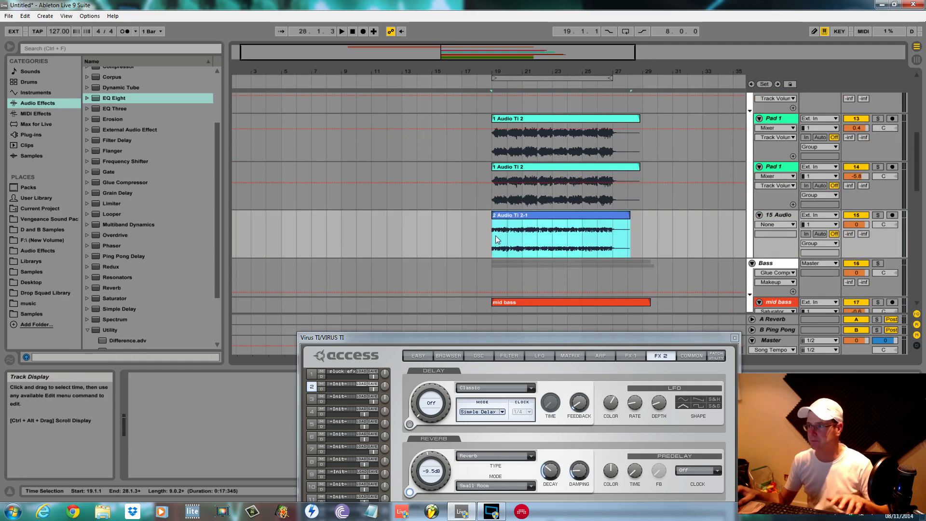
key(space)
click(878, 215)
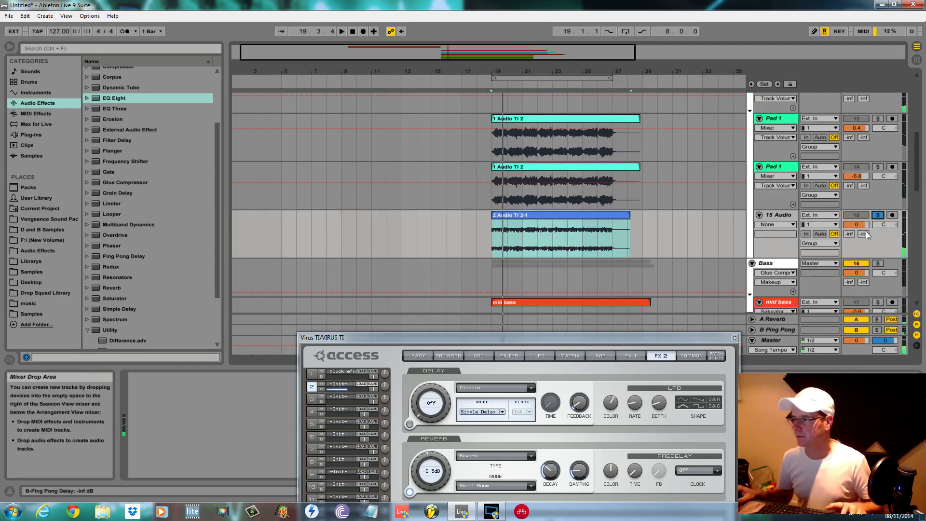
Move the Virus Midi clip from bar 19 to bar 11 and play the arrangement from bar 19.
scroll(646, 224, up, 2)
scroll(641, 217, up, 4)
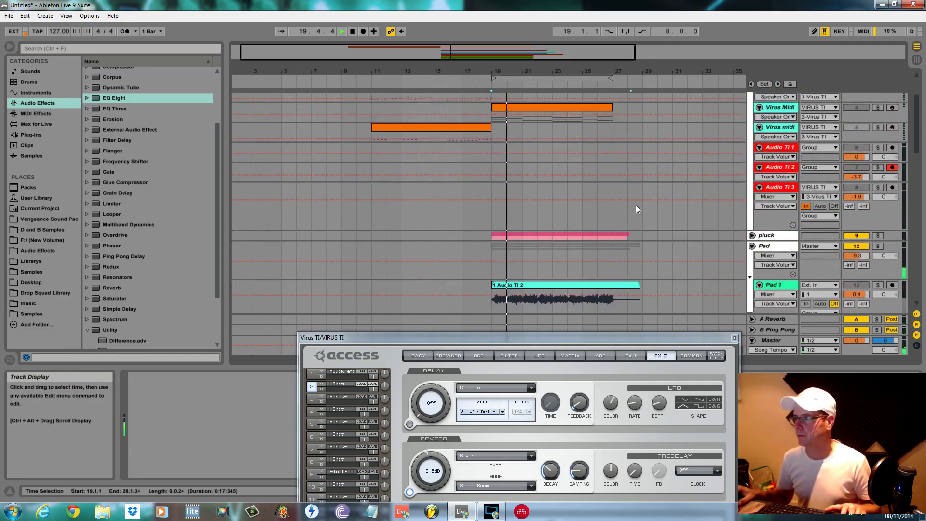
drag(548, 177, 429, 178)
click(490, 288)
scroll(491, 289, down, 5)
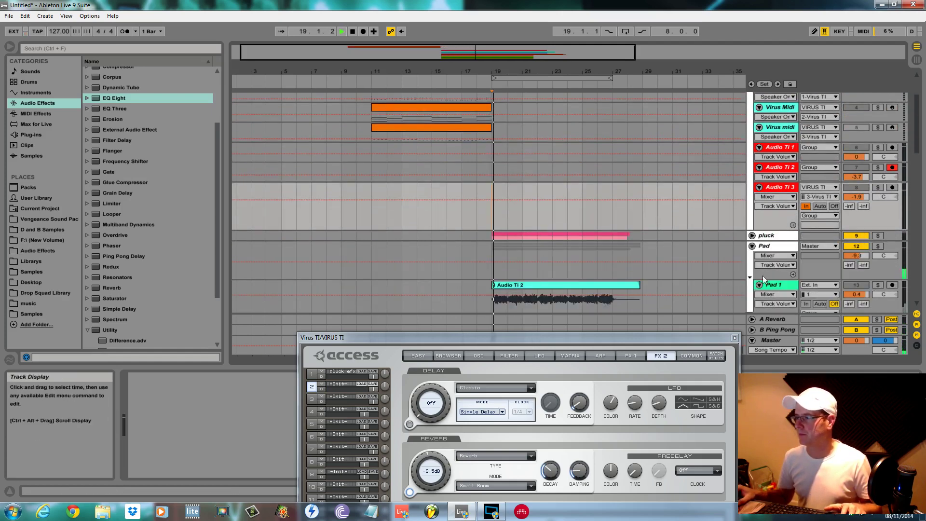
scroll(868, 286, down, 1)
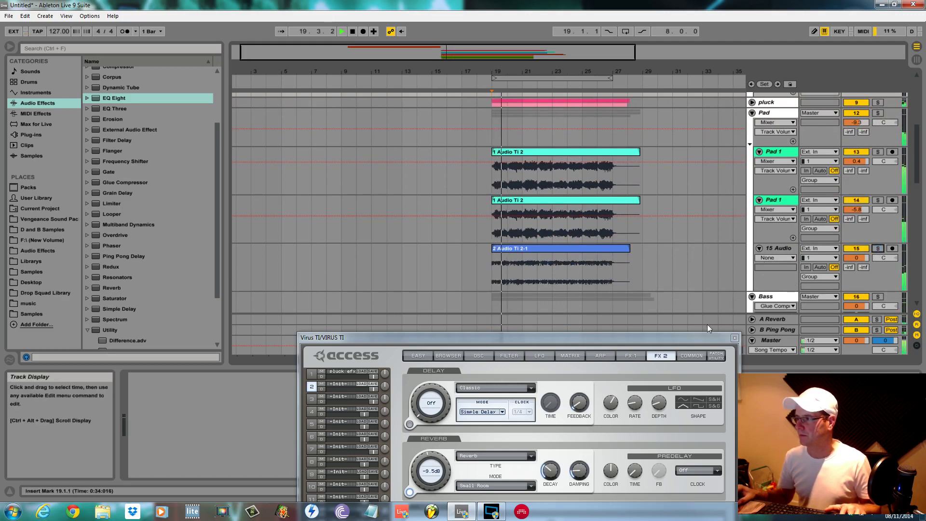
scroll(126, 120, up, 5)
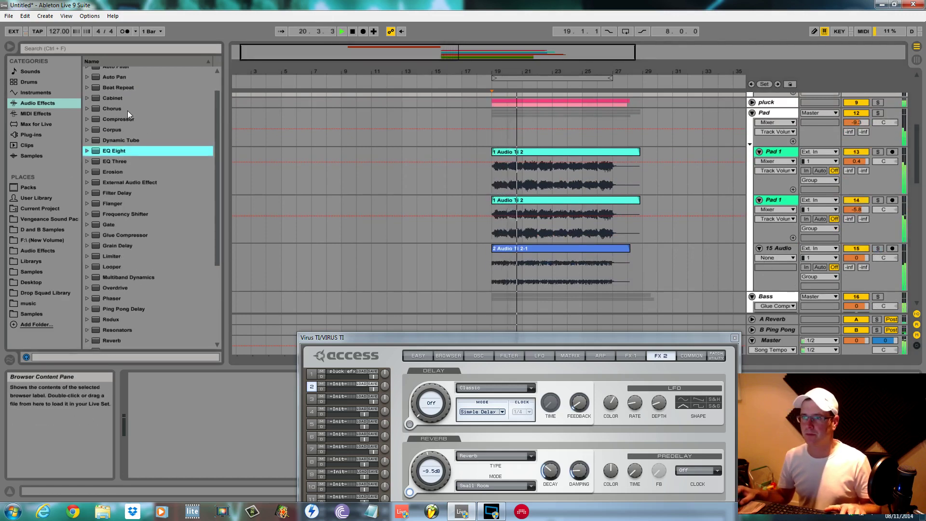
double_click(128, 121)
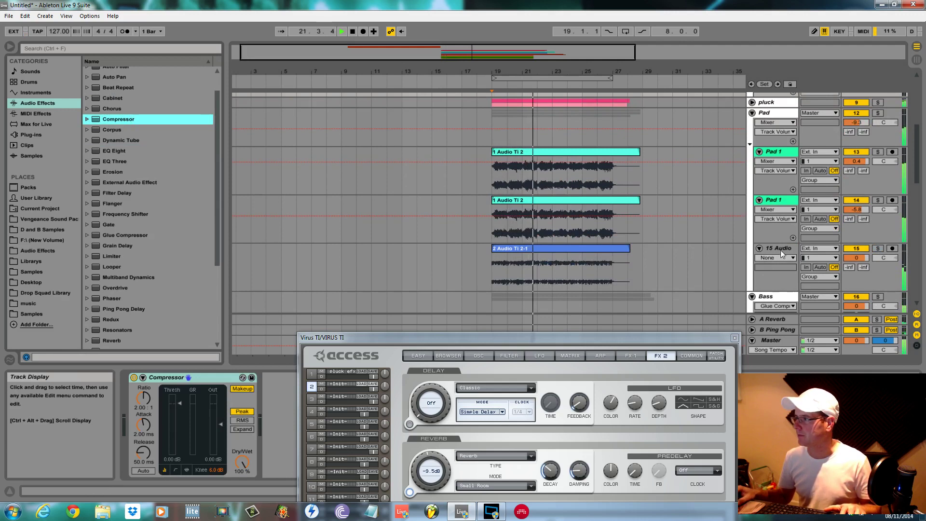
click(877, 248)
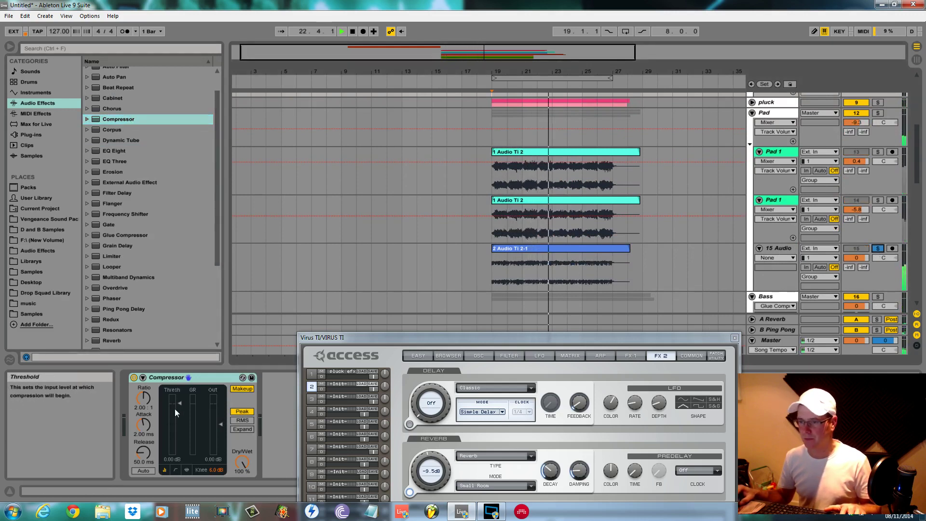
mouse_move(180, 404)
mouse_down()
mouse_move(179, 426)
mouse_move(179, 400)
mouse_up()
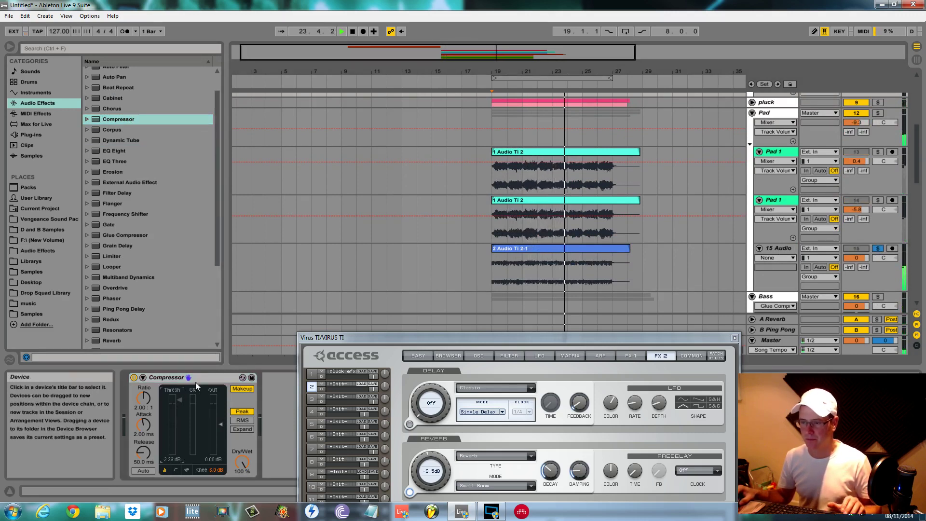
click(217, 375)
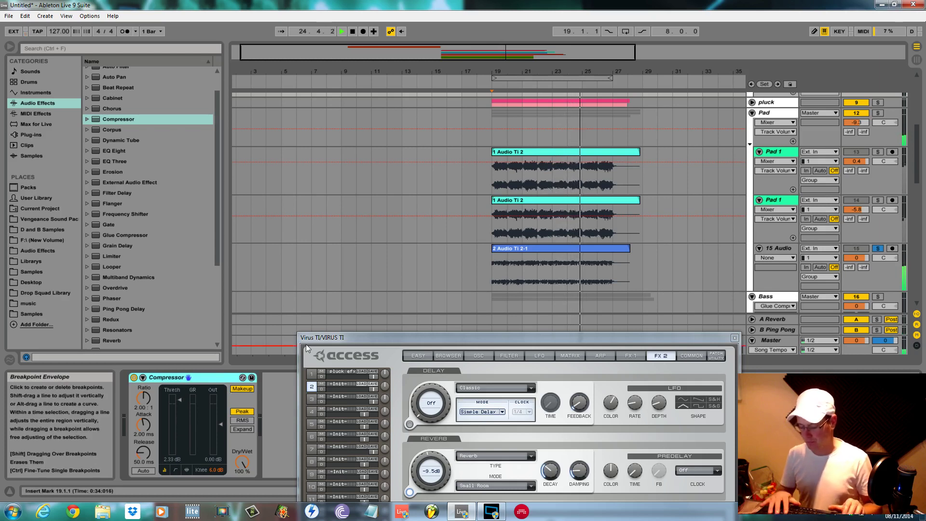
key(Delete)
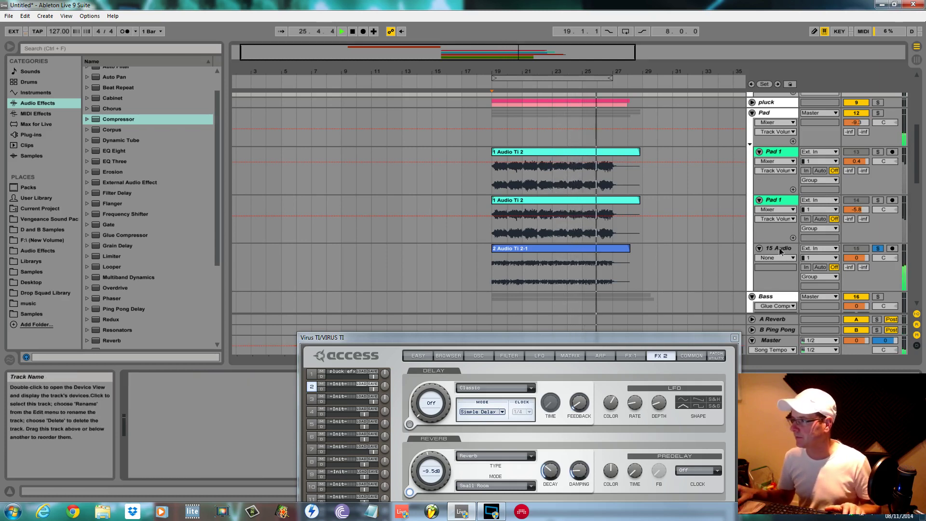
Add a Compressor to the 15 Audio track and set its threshold to -17.9 dB.
click(786, 265)
click(122, 119)
double_click(122, 119)
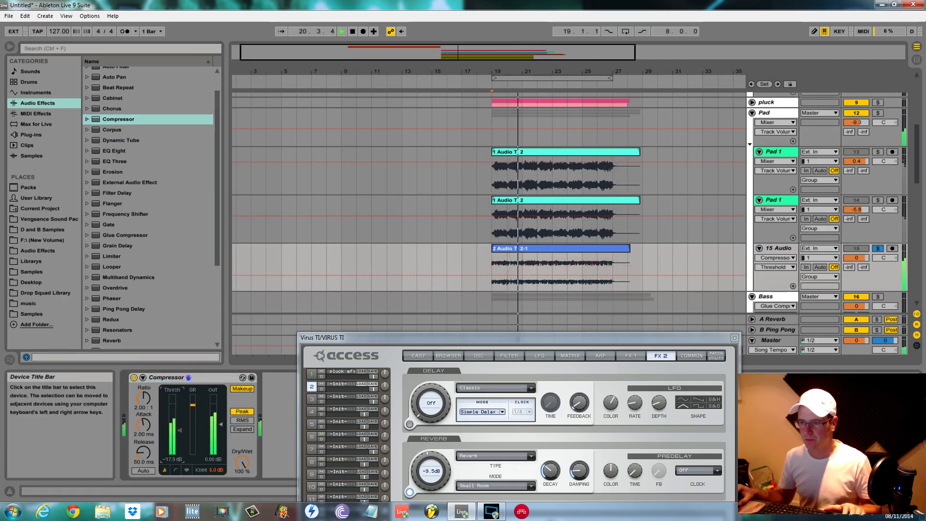
Add a Ping Pong Delay to the 15 Audio track with a 1.16 kHz filter, 33% feedback and 44% dry/wet.
double_click(137, 311)
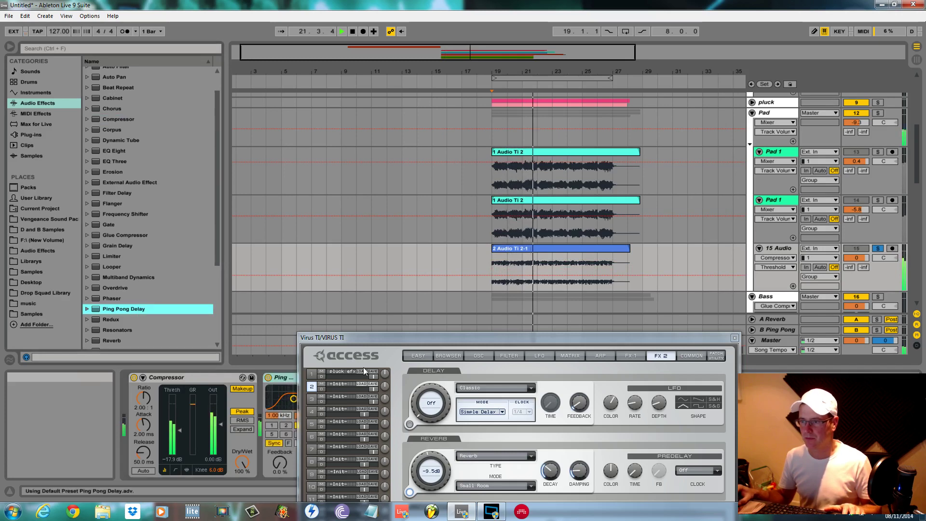
drag(374, 339, 610, 371)
drag(280, 462, 279, 450)
drag(294, 399, 294, 394)
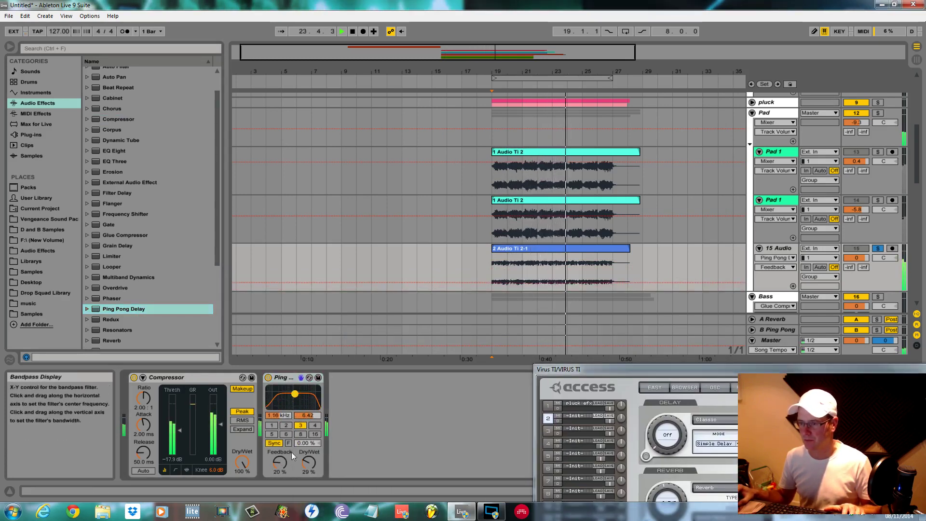
drag(280, 463, 309, 454)
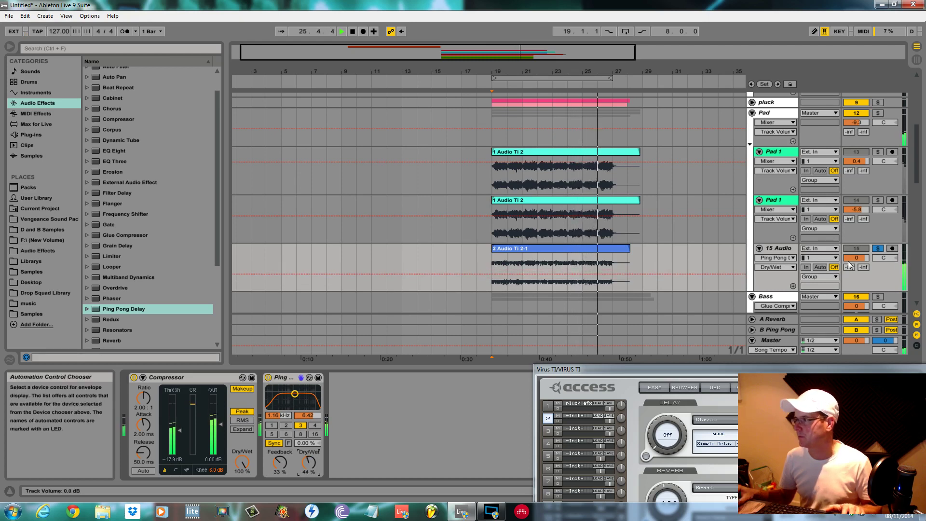
Unsolo the 15 Audio track and play it together with the other tracks from bar 19.
key(space)
click(878, 248)
key(space)
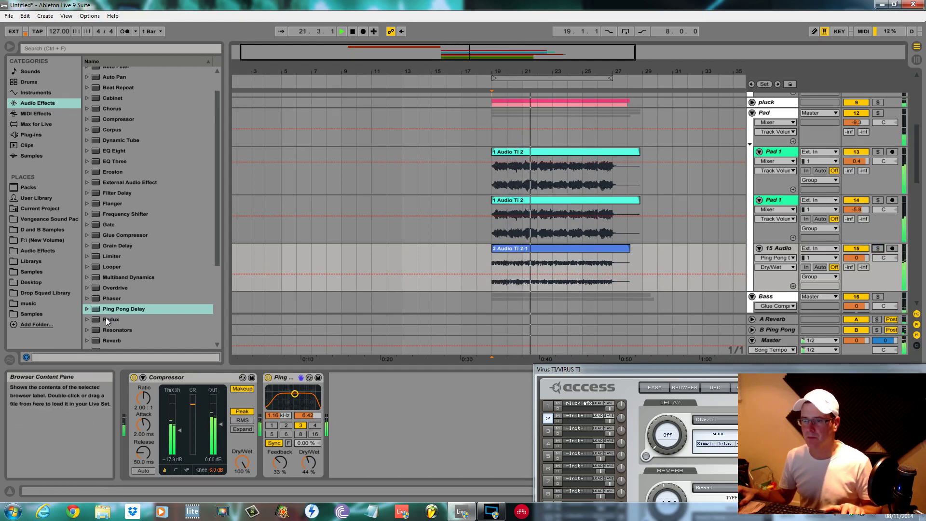
Add a Utility with 3.33 dB gain and an EQ Eight to the 15 Audio track.
scroll(112, 322, down, 2)
double_click(114, 330)
drag(352, 410, 352, 385)
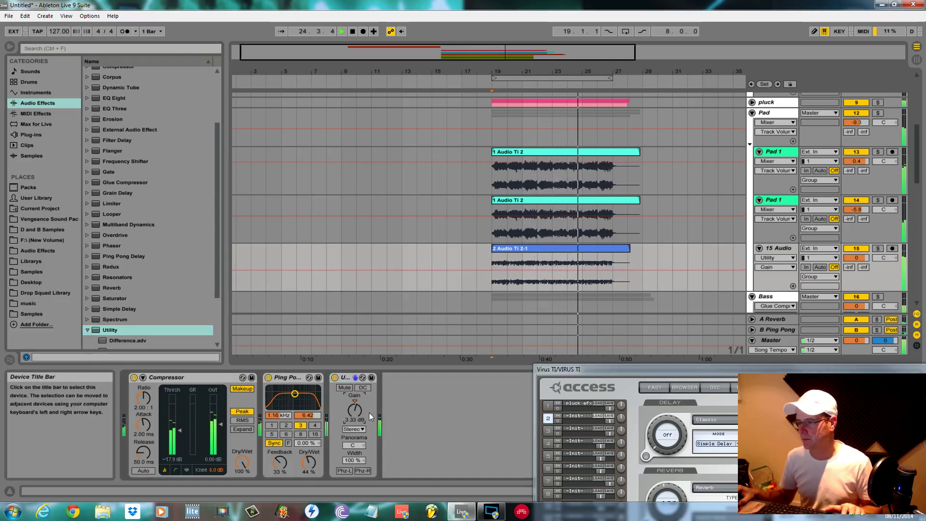
double_click(122, 100)
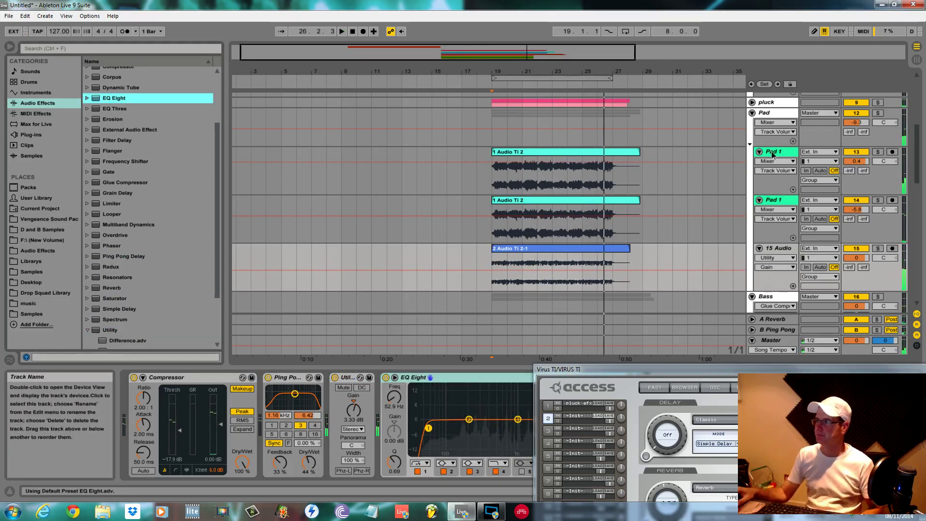
Color the first Pad 1 track's clip green to match its track and the second Pad 1 track cyan to match its clip.
click(772, 153)
right_click(789, 152)
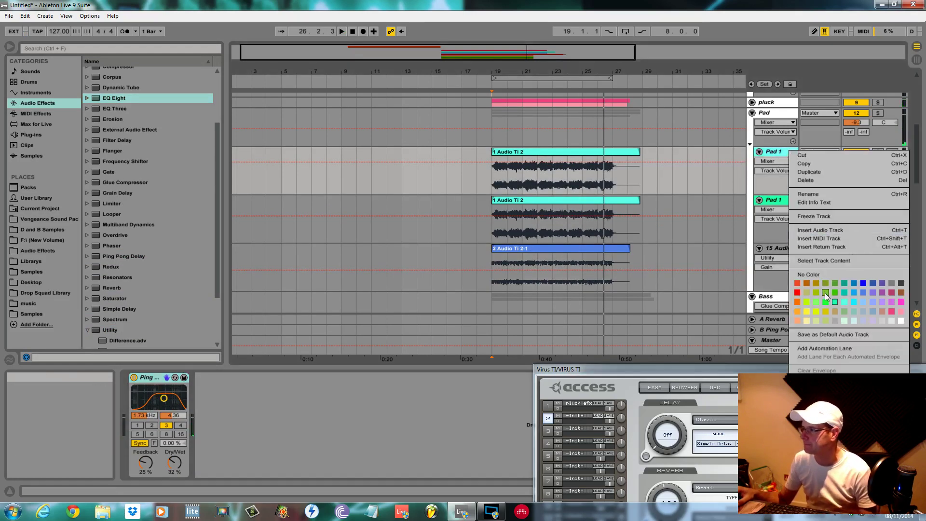
click(835, 302)
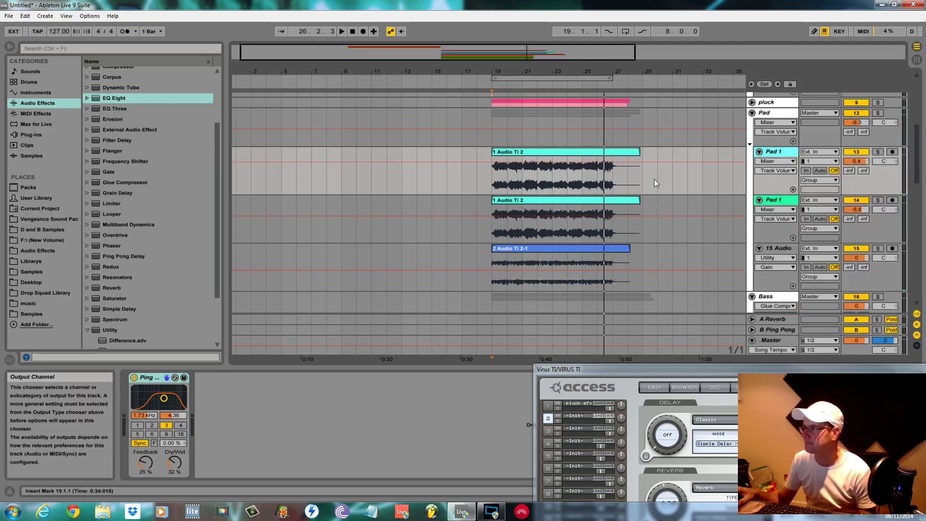
click(572, 152)
right_click(572, 152)
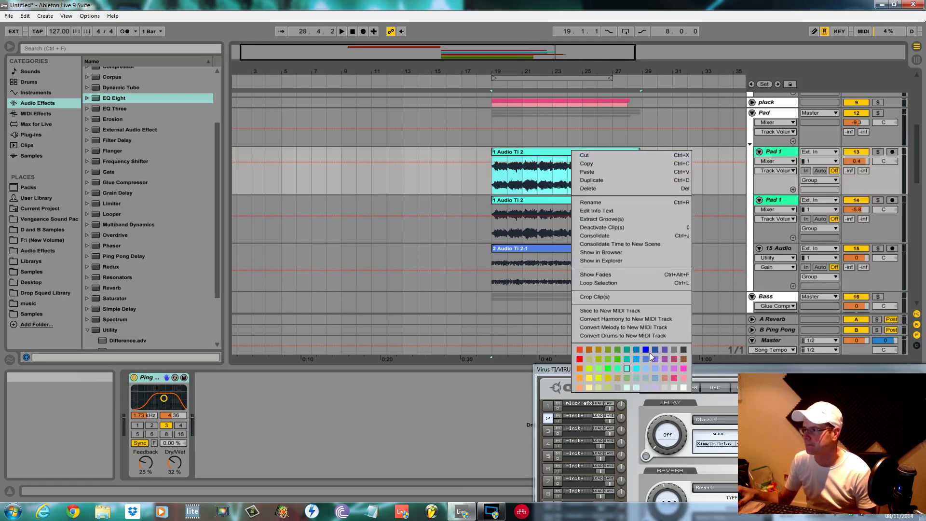
click(626, 369)
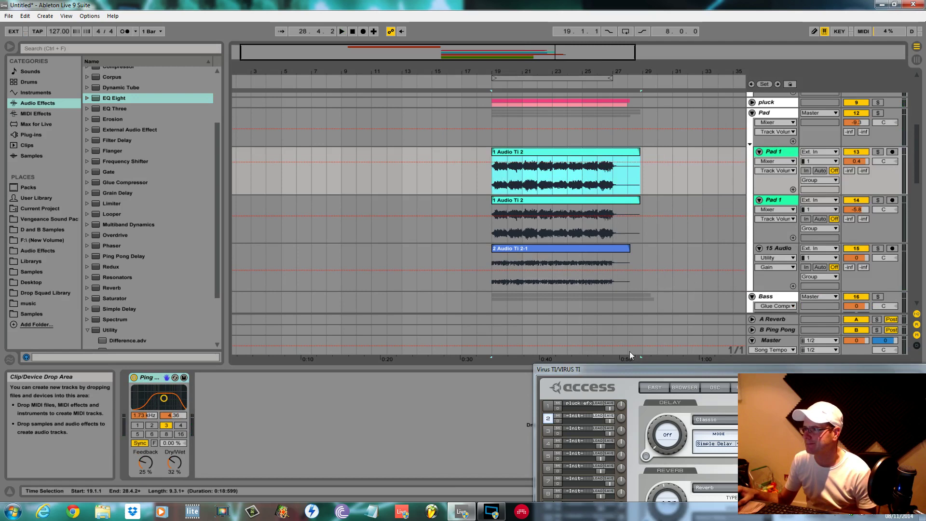
right_click(602, 156)
click(646, 373)
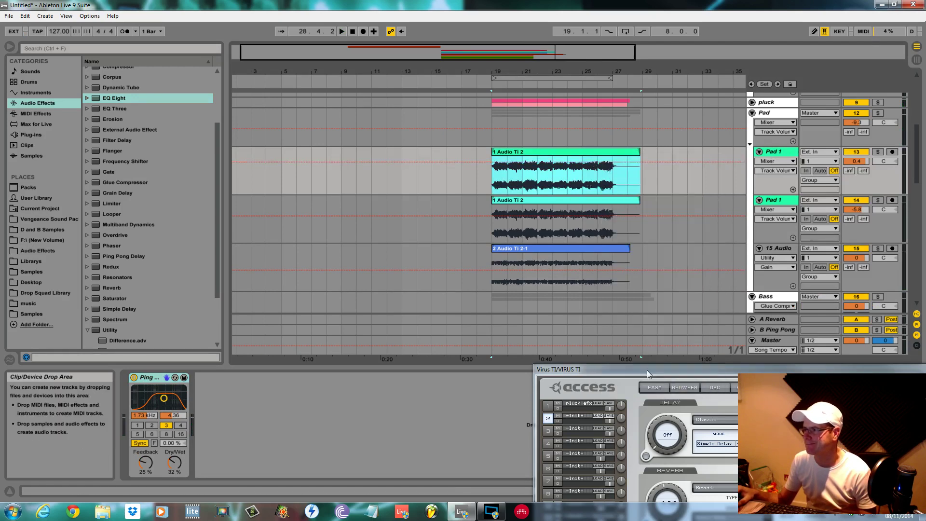
right_click(782, 207)
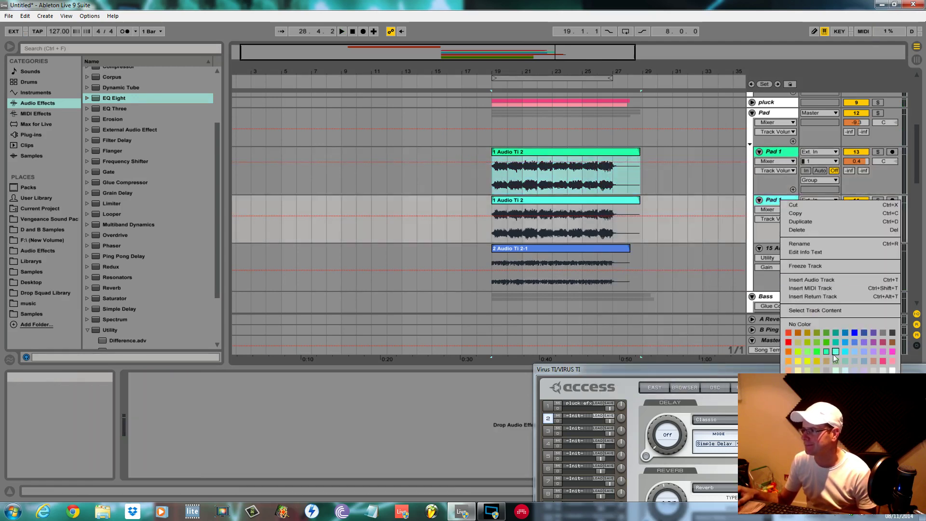
click(833, 354)
Color the 15 Audio track and its clip bright green.
right_click(779, 251)
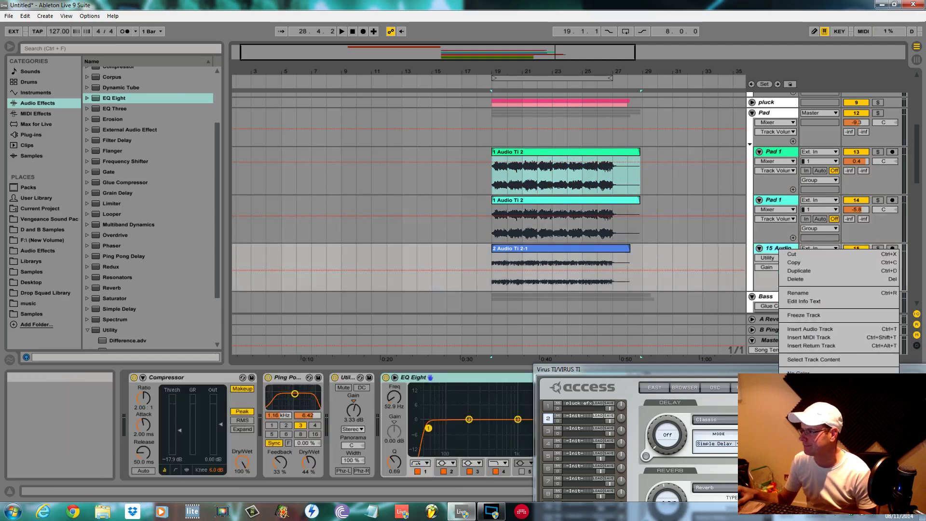
click(818, 396)
right_click(591, 251)
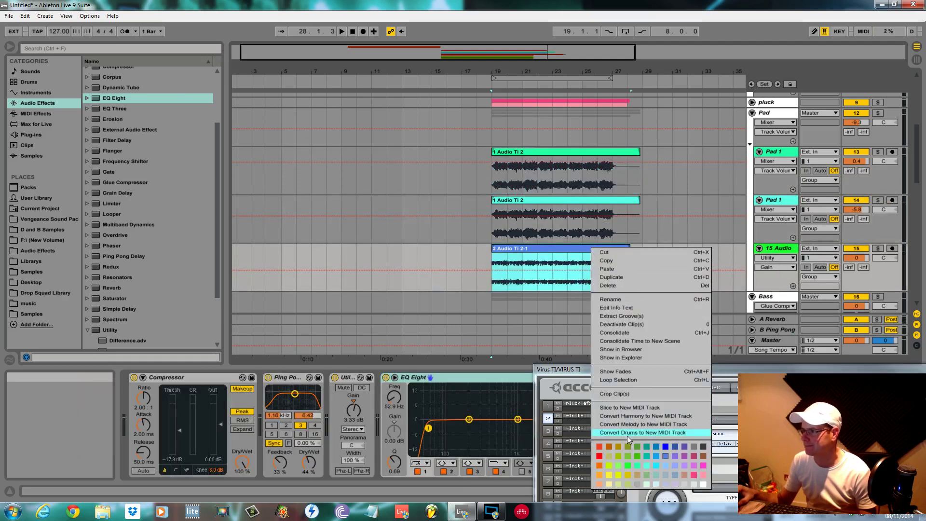
click(627, 465)
Play the 15 Audio track soloed, move the Virus TI window out of the way and set the Compressor threshold to -17.1 dB.
key(space)
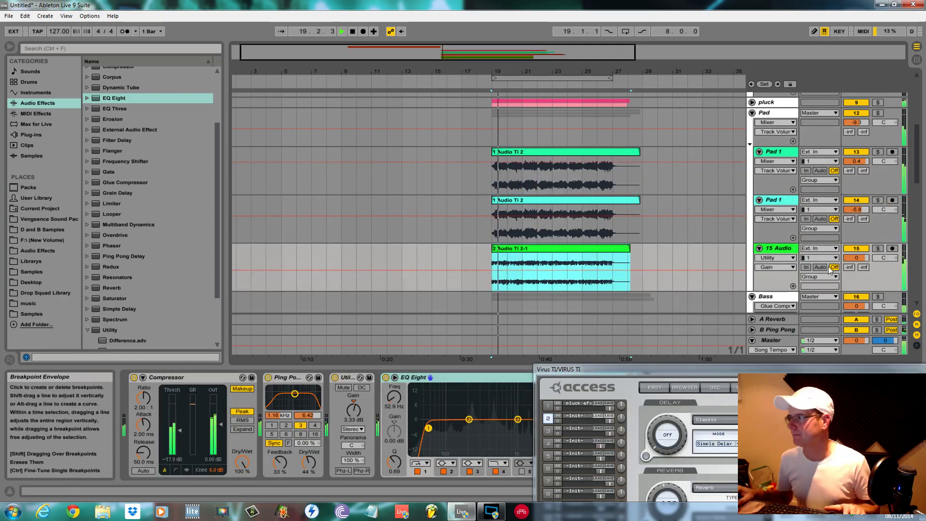
click(878, 248)
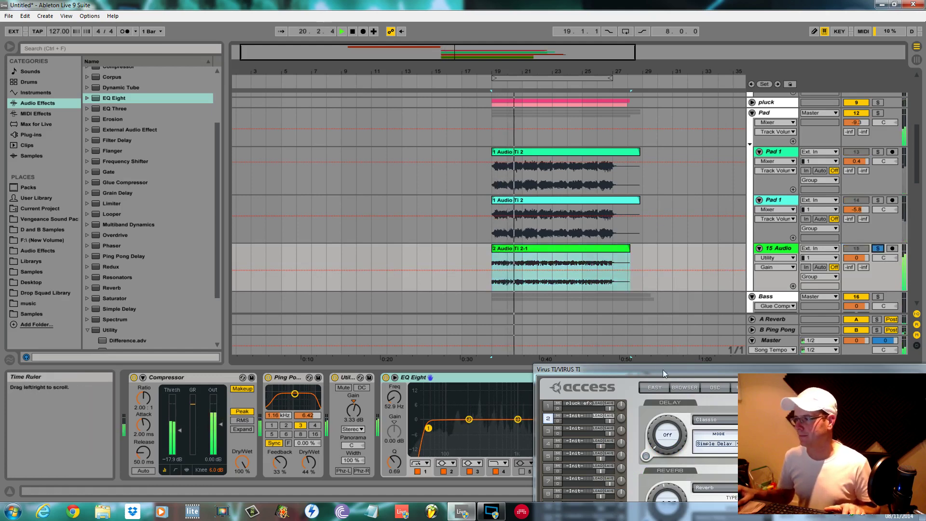
drag(664, 376, 745, 519)
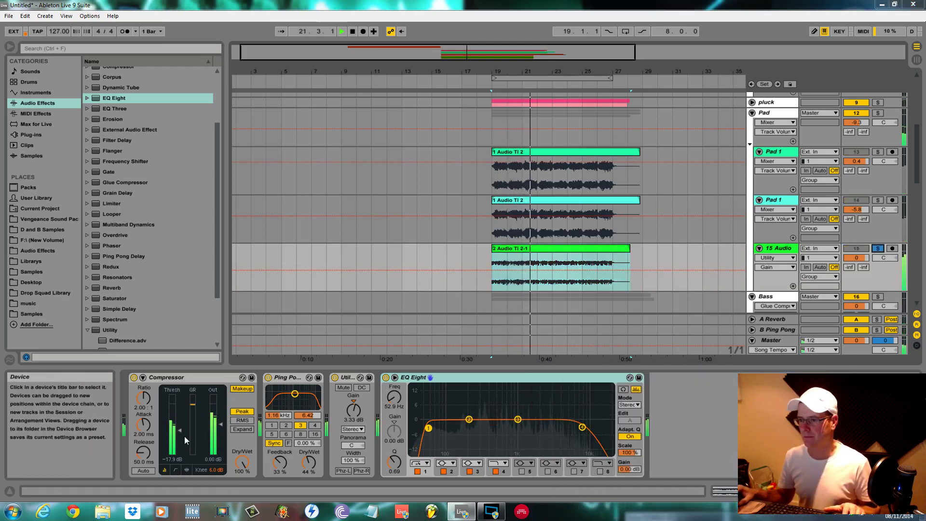
drag(180, 430, 180, 428)
Set the attack of the Pad group's sidechain Compressor to 0.14 ms and unsolo the 15 Audio track.
click(766, 113)
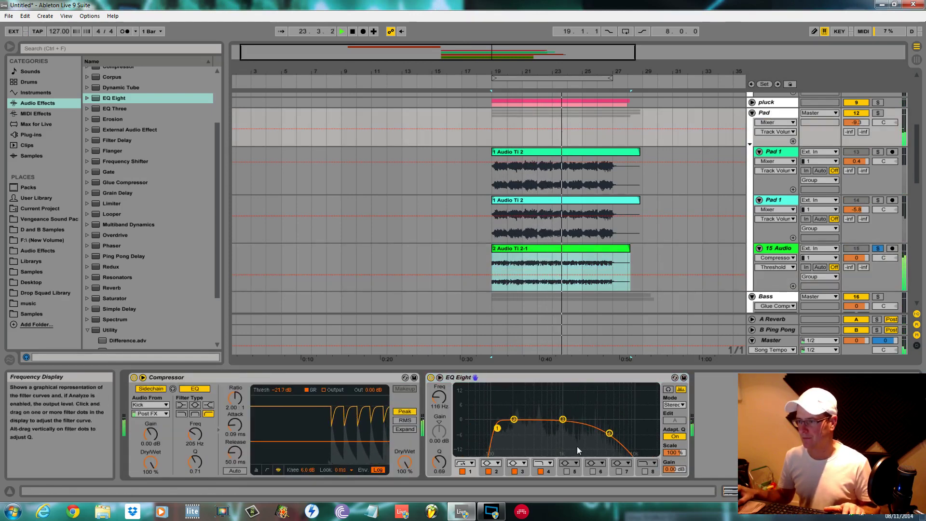
drag(235, 424, 235, 416)
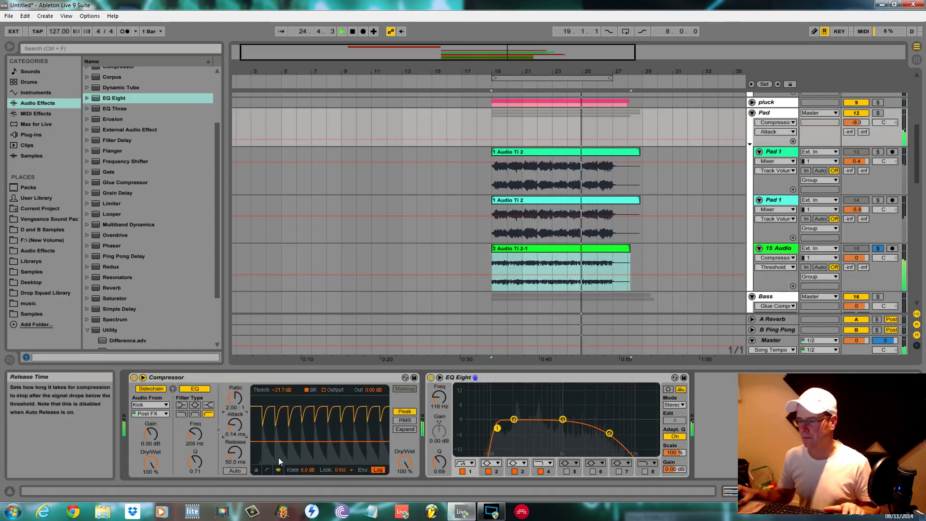
click(878, 248)
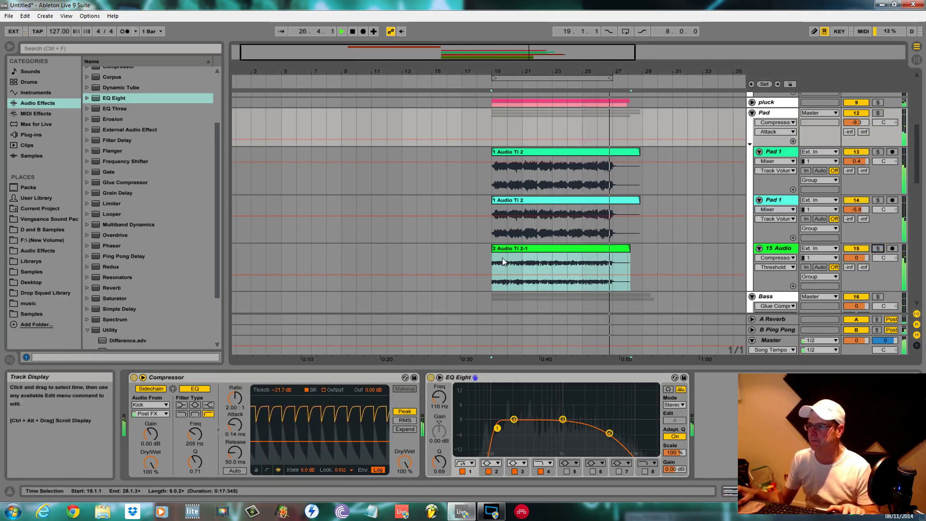
Loop bars 19 to 27 and play the looped section.
drag(492, 267, 616, 268)
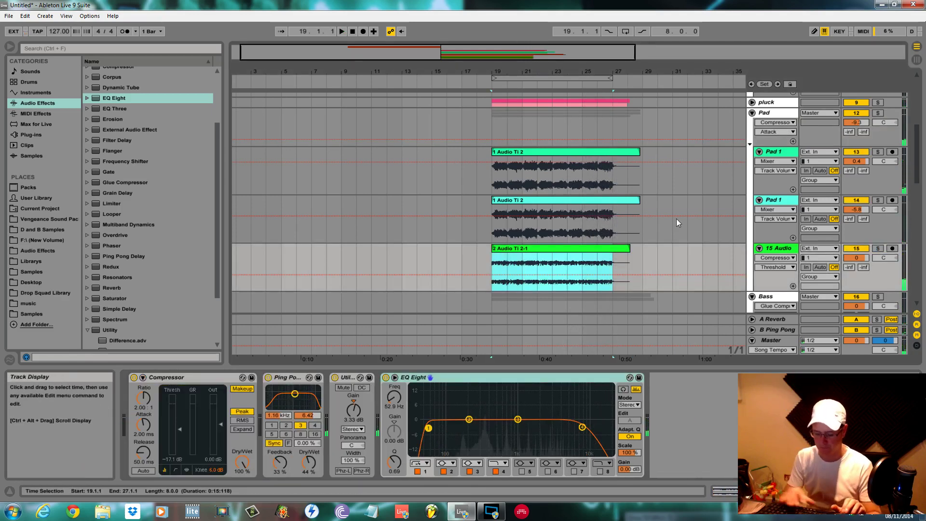
key(ctrl+l)
key(space)
key(space)
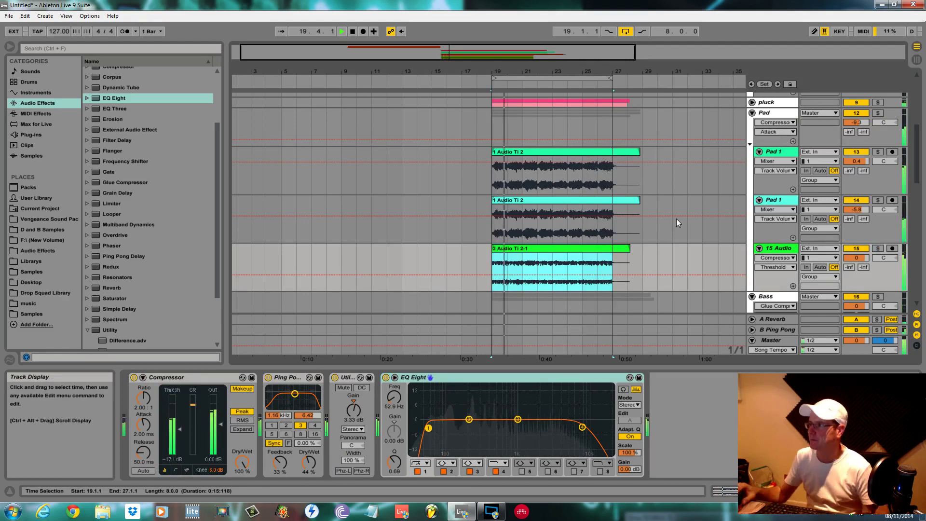
Add the IL Parametric EQ 2 plug-in to the first Pad 1 track.
click(884, 152)
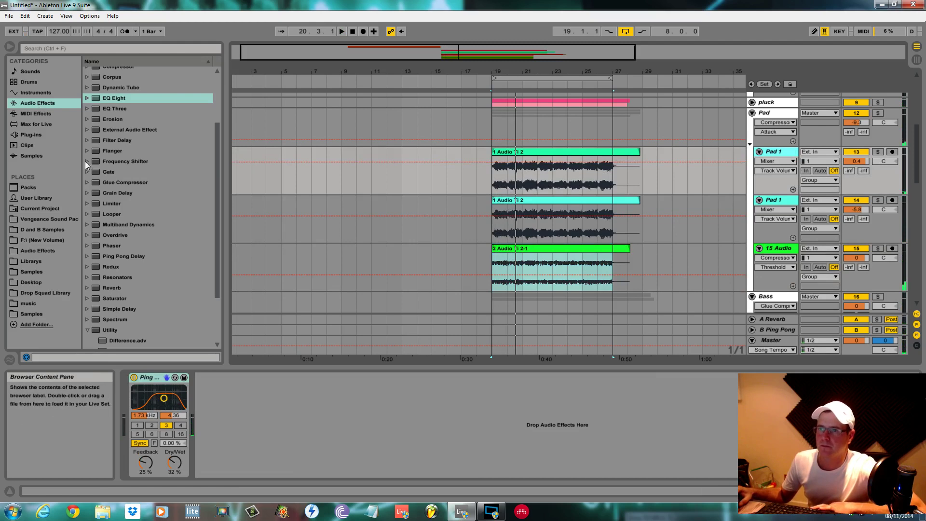
drag(216, 157, 216, 109)
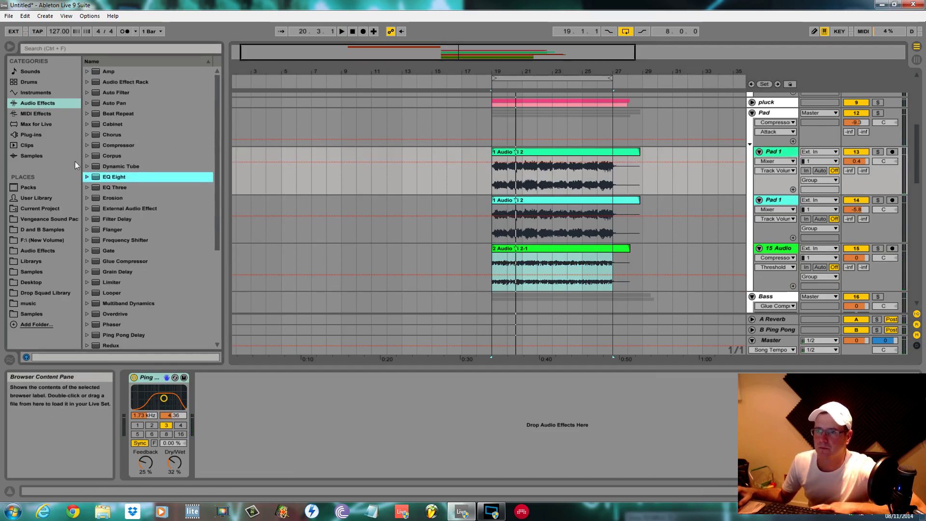
click(33, 135)
click(140, 104)
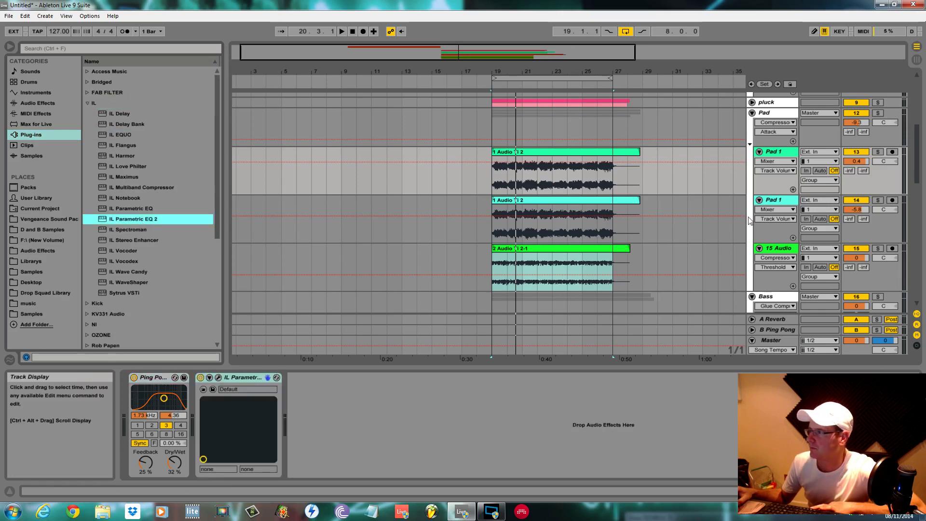
Add the IL Parametric EQ 2 plug-in to the second Pad 1 track and to the 15 Audio track.
click(784, 200)
double_click(146, 218)
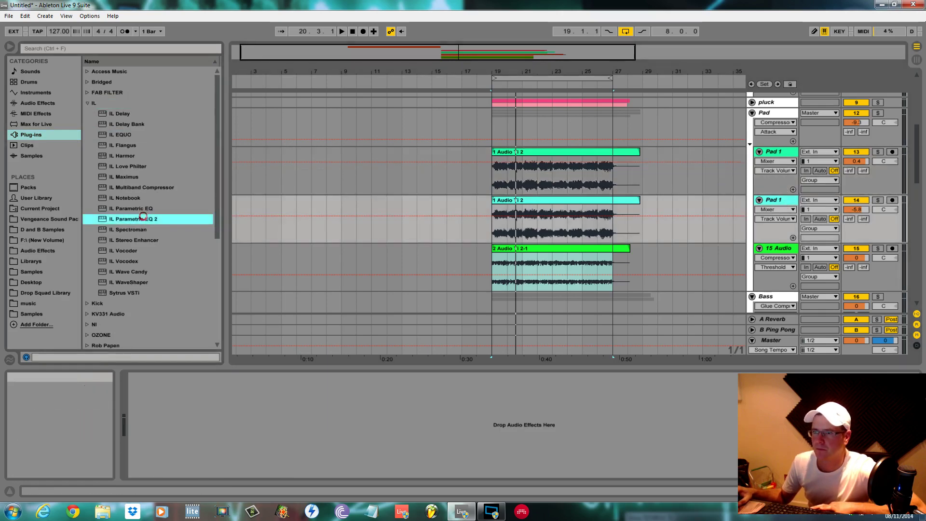
click(783, 252)
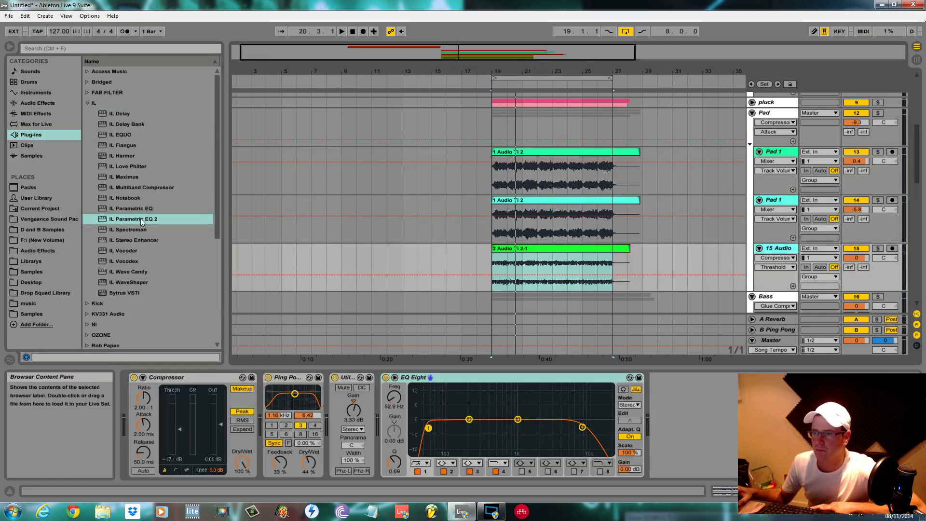
Show the first Pad 1 track's IL Parametric EQ 2 window and move it to the upper-left corner of the screen.
click(776, 152)
click(218, 378)
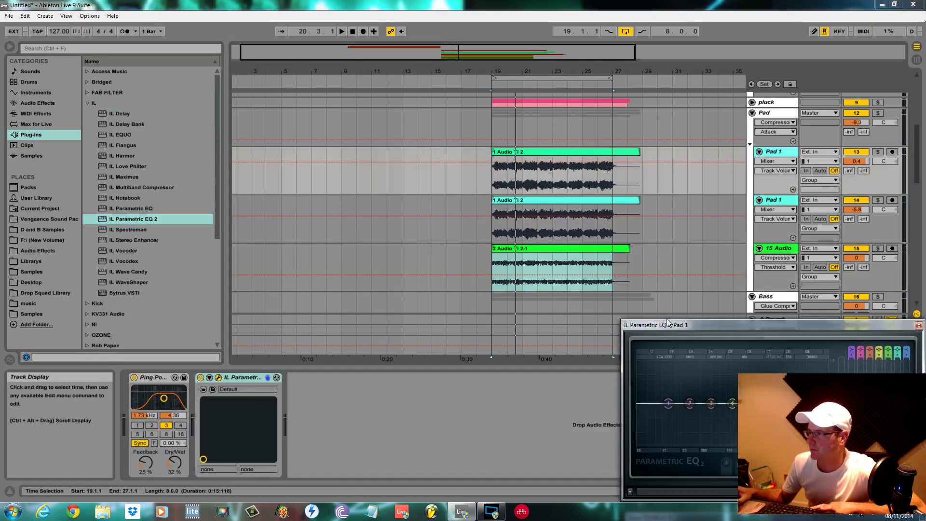
drag(667, 318, 54, 22)
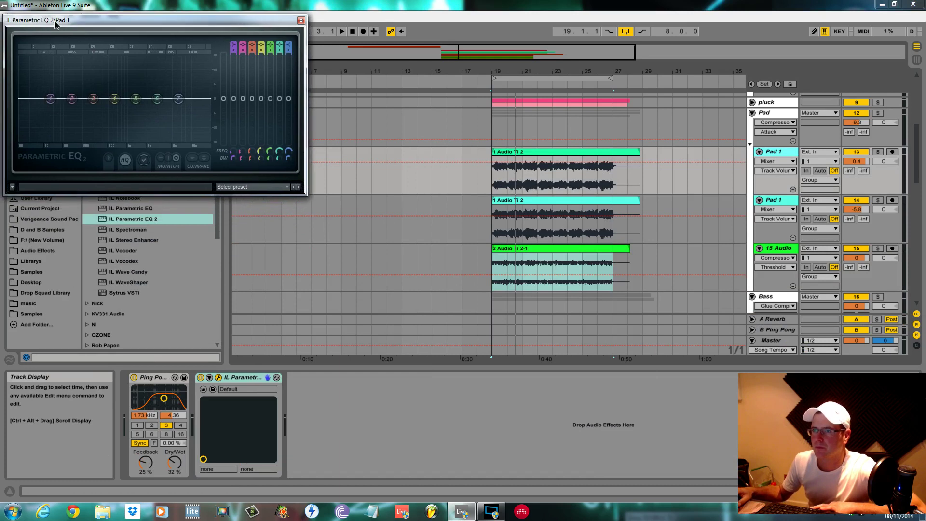
Rename the second Pad 1 track as pad 2 and place its IL Parametric EQ 2 window below the one for Pad 1.
click(782, 202)
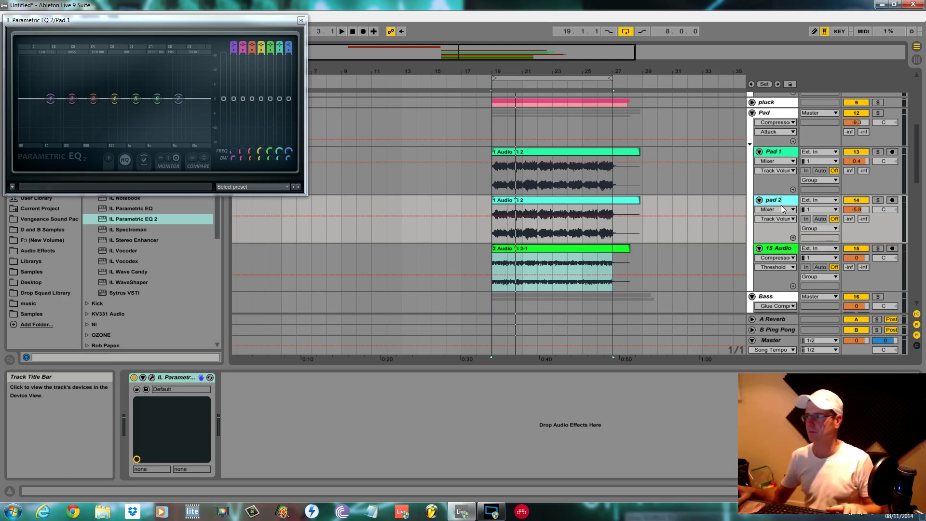
click(152, 377)
drag(213, 21, 214, 187)
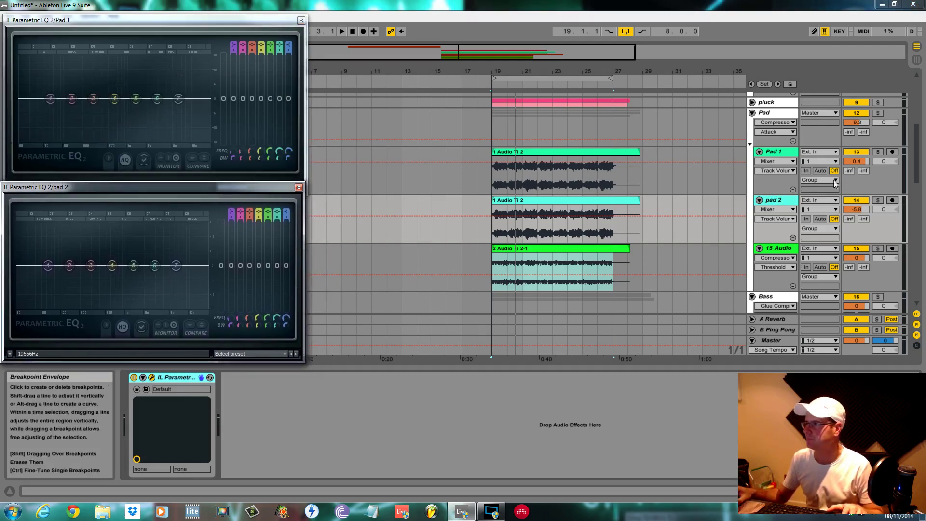
Stack the 15 Audio track's IL Parametric EQ 2 window below the other two and play the loop to compare the three spectra.
click(777, 248)
click(675, 378)
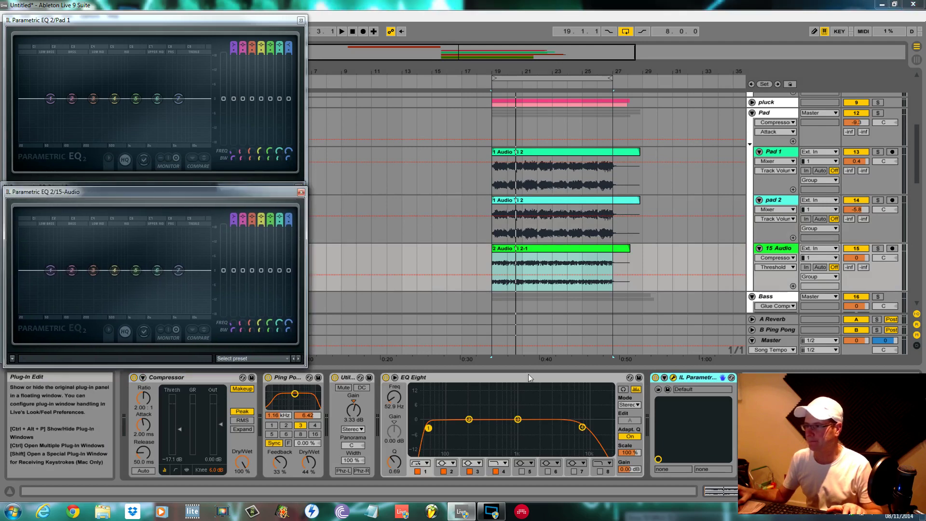
drag(259, 192, 259, 363)
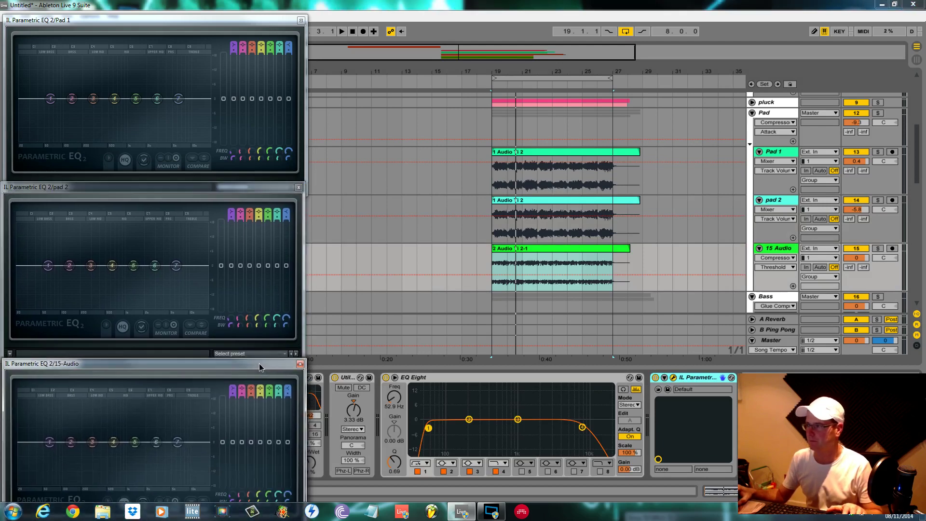
key(space)
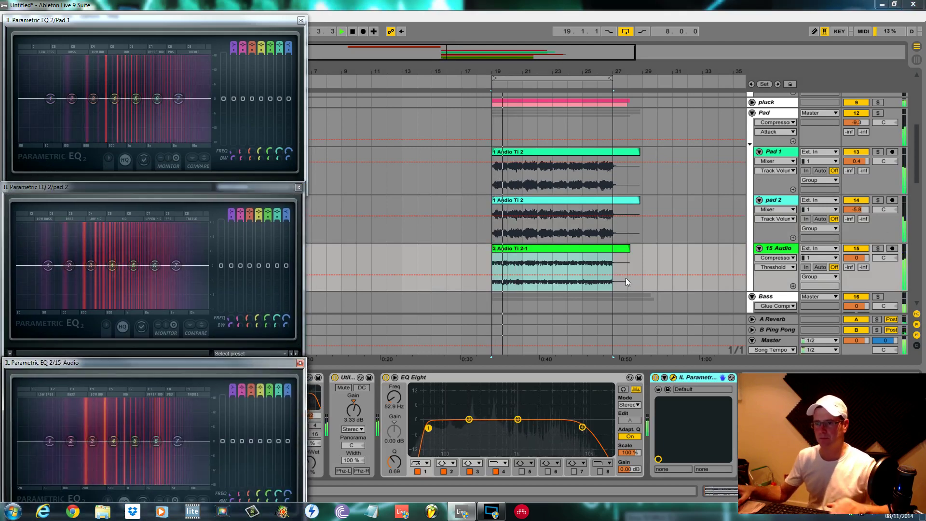
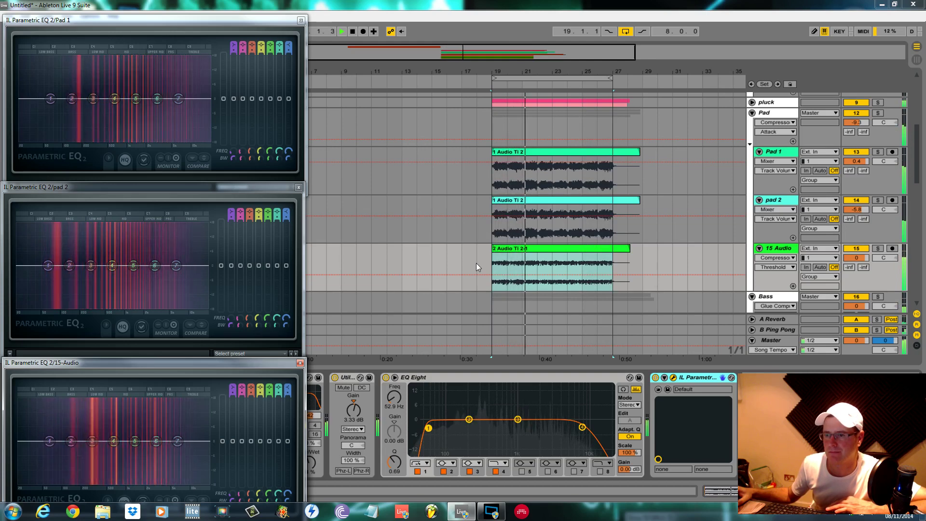
key(space)
Move the three Parametric EQ 2 windows clear of the browser and add an EQ Eight to the pad 2 track.
click(775, 202)
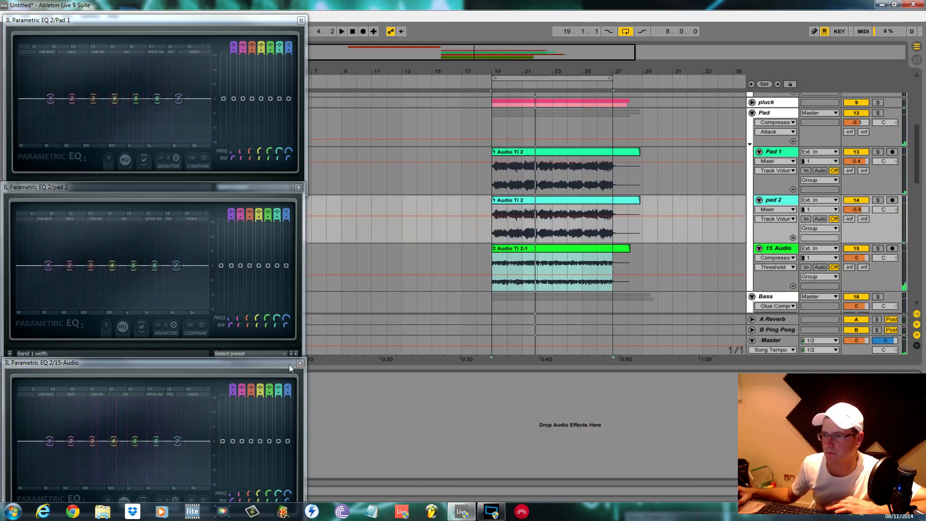
drag(288, 364, 298, 409)
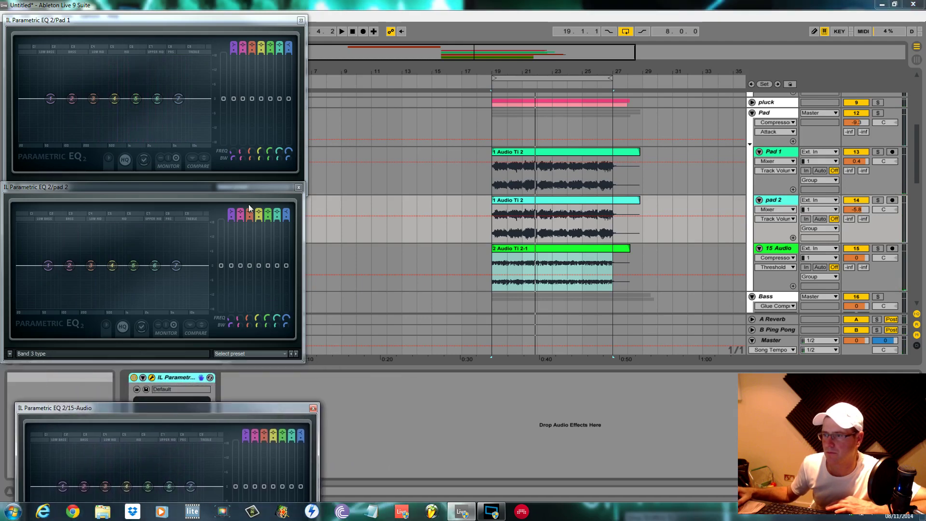
drag(254, 190, 262, 344)
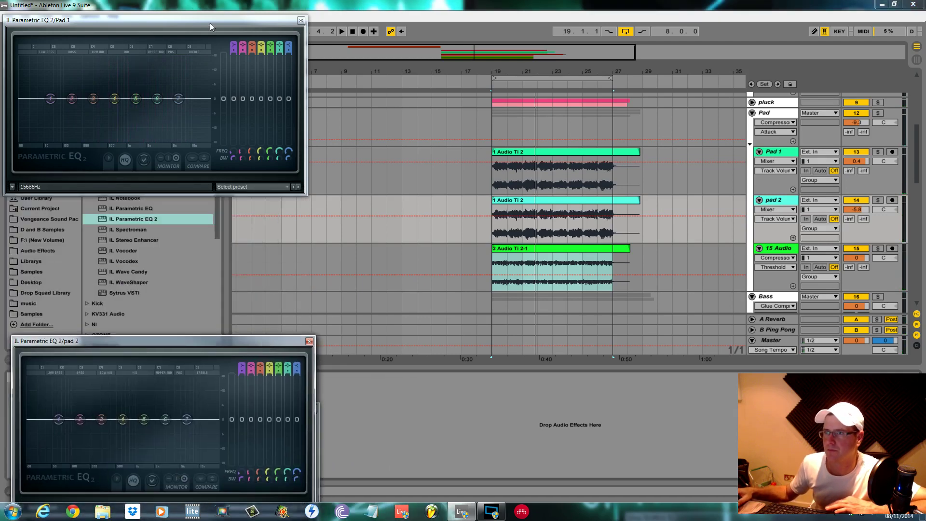
drag(210, 22, 216, 265)
click(46, 102)
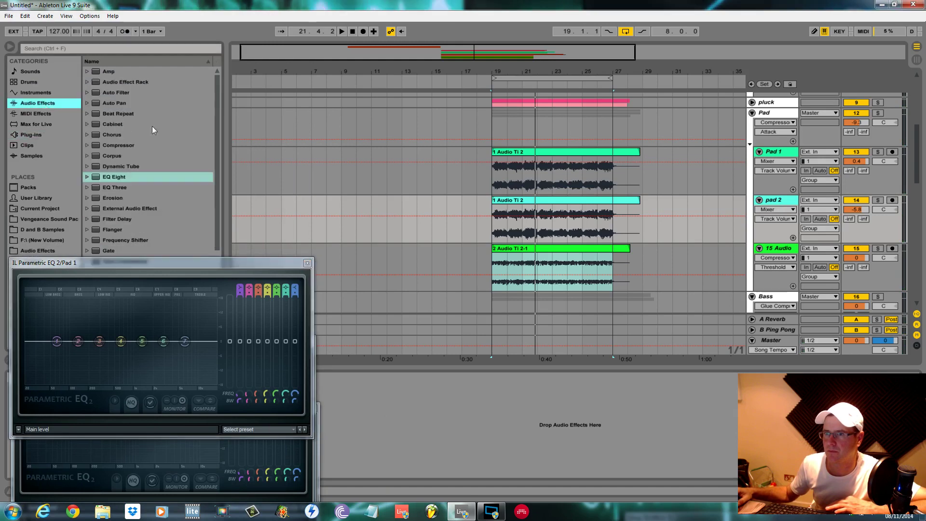
click(115, 179)
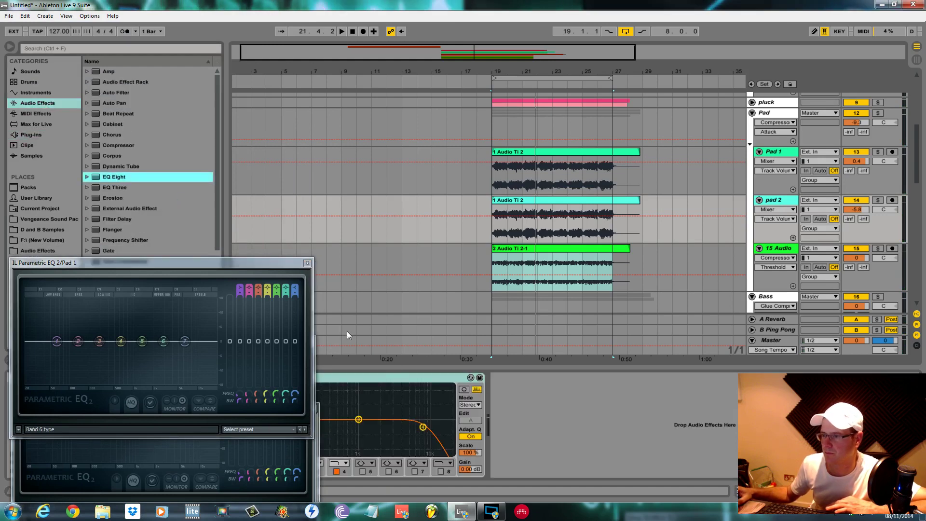
Play the loop and restack the three Parametric EQ 2 windows so pad 2's EQ Eight and the layers' spectra can be viewed together.
drag(276, 261, 270, 18)
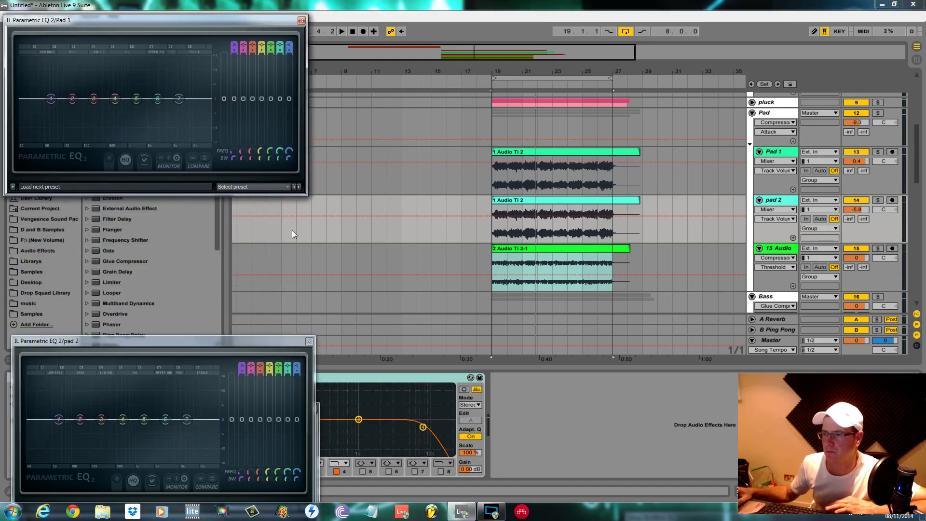
drag(267, 337, 262, 83)
key(space)
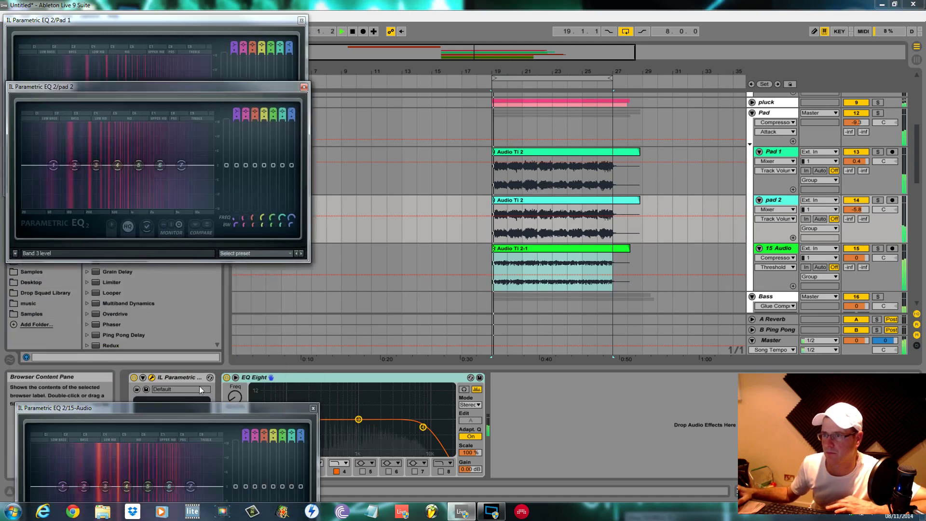
drag(206, 407, 132, 278)
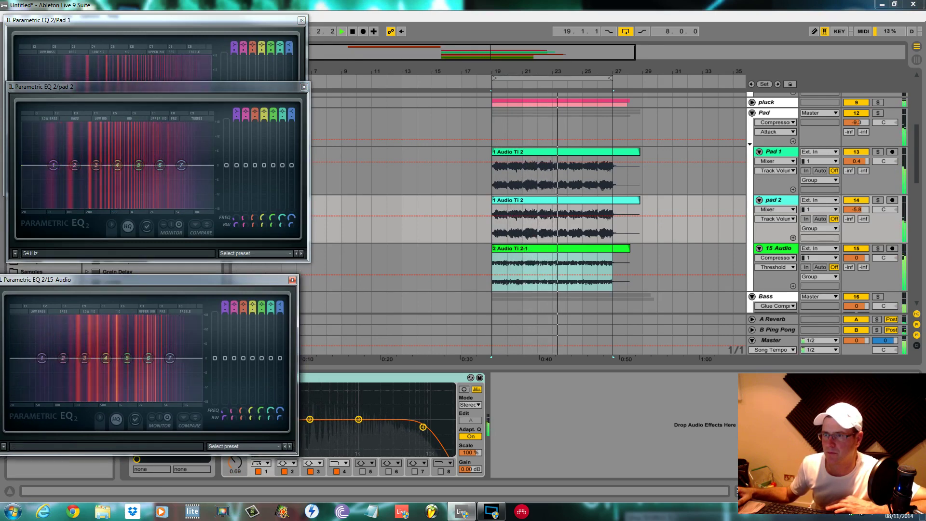
drag(133, 88, 122, 56)
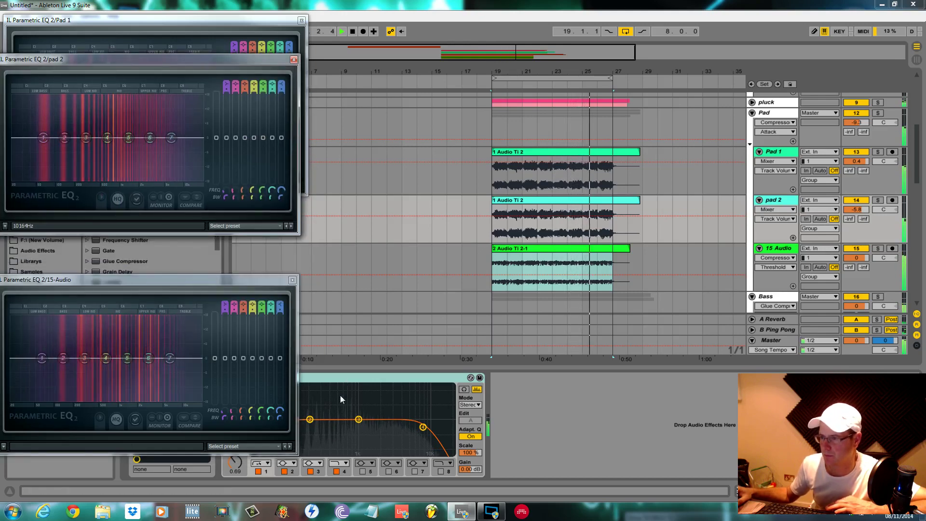
Set band 2 of pad 2's EQ Eight to 501 Hz and -6.07 dB and move the 15 Audio EQ window off the device.
drag(310, 420, 337, 432)
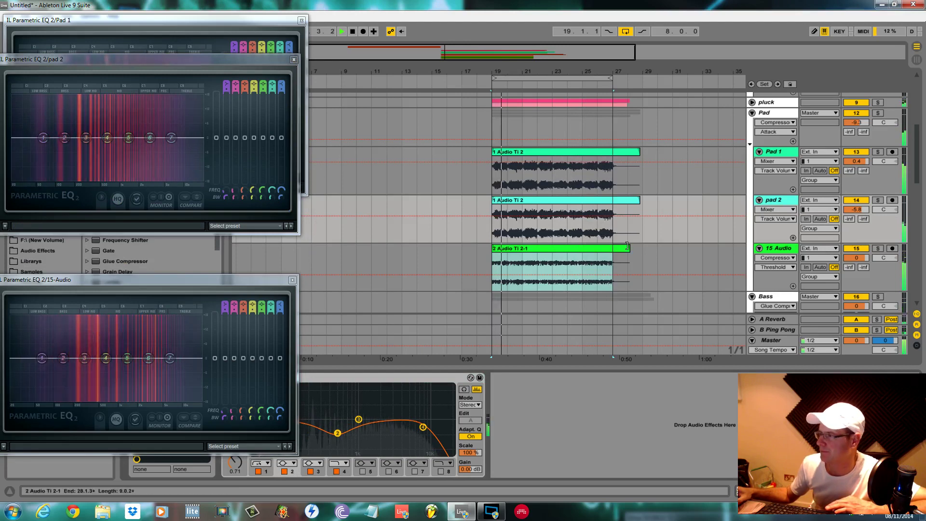
click(774, 248)
click(774, 202)
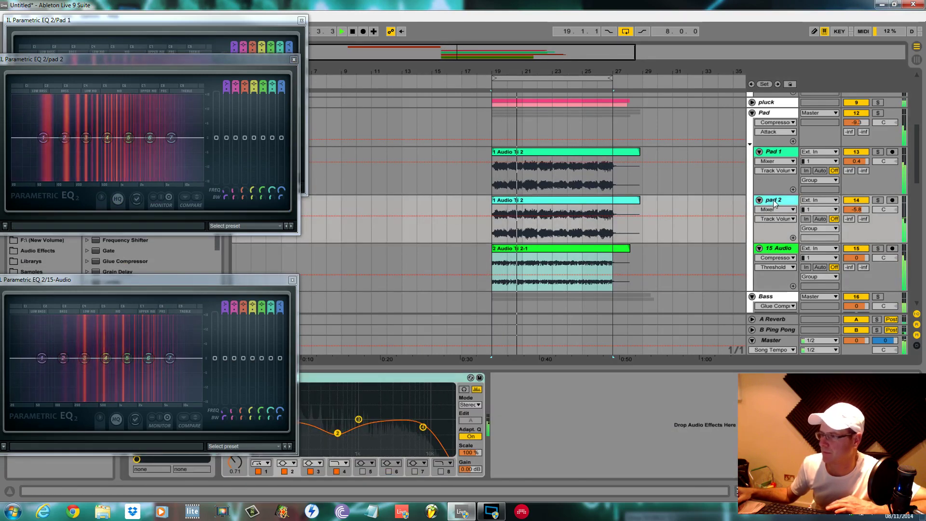
drag(193, 279, 43, 304)
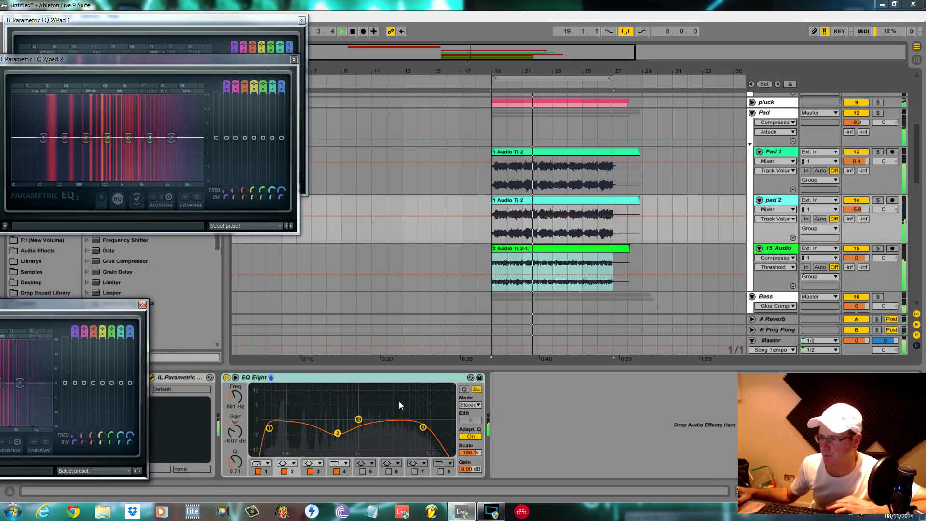
Solo pad 2 and set its EQ Eight band 2 to 696 Hz and 0.87 dB and the band 1 low cut to 123 Hz.
click(878, 200)
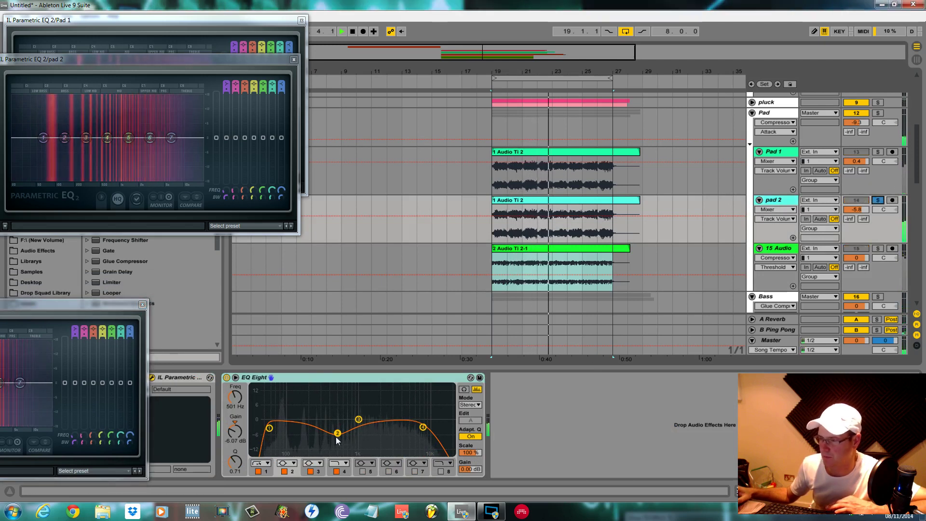
drag(336, 436, 346, 421)
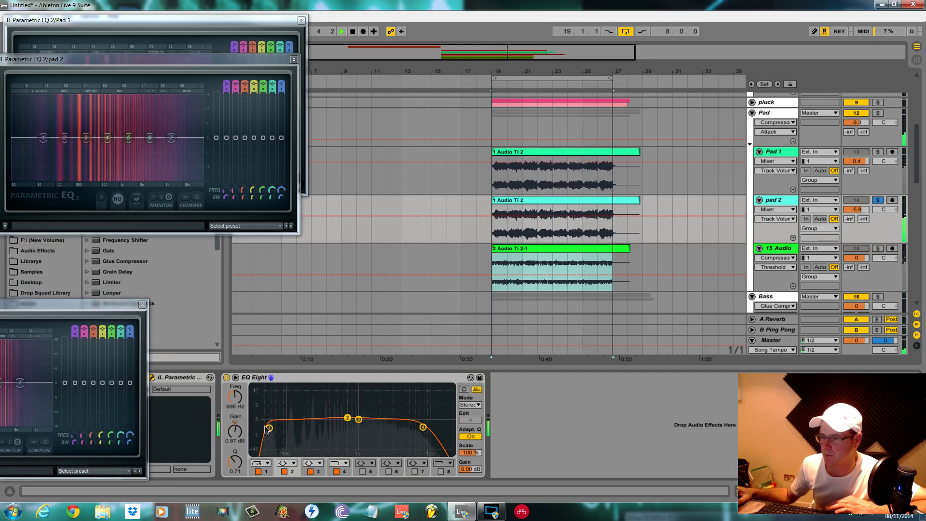
drag(268, 428, 296, 426)
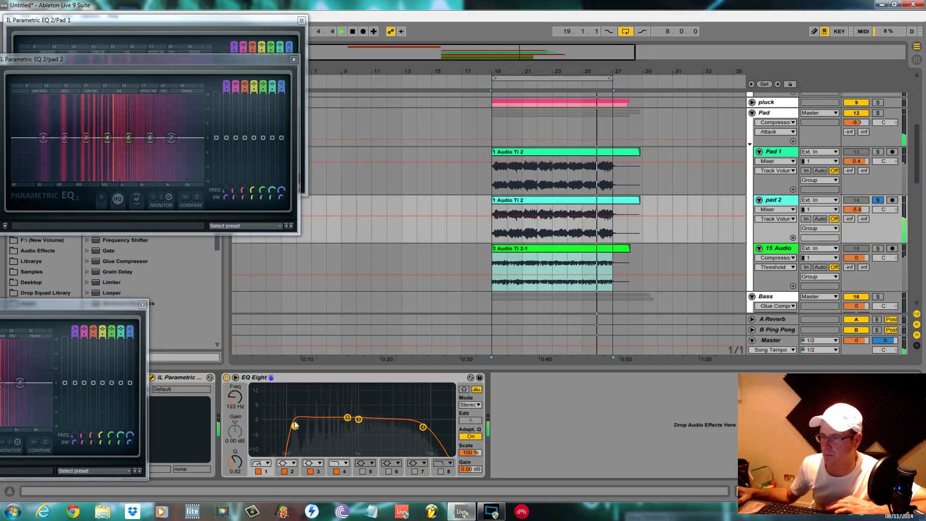
Solo the Pad 1 track instead of pad 2 and reposition pad 2's Parametric EQ 2 window below the Pad 1 spectrum.
drag(212, 61, 206, 168)
click(878, 152)
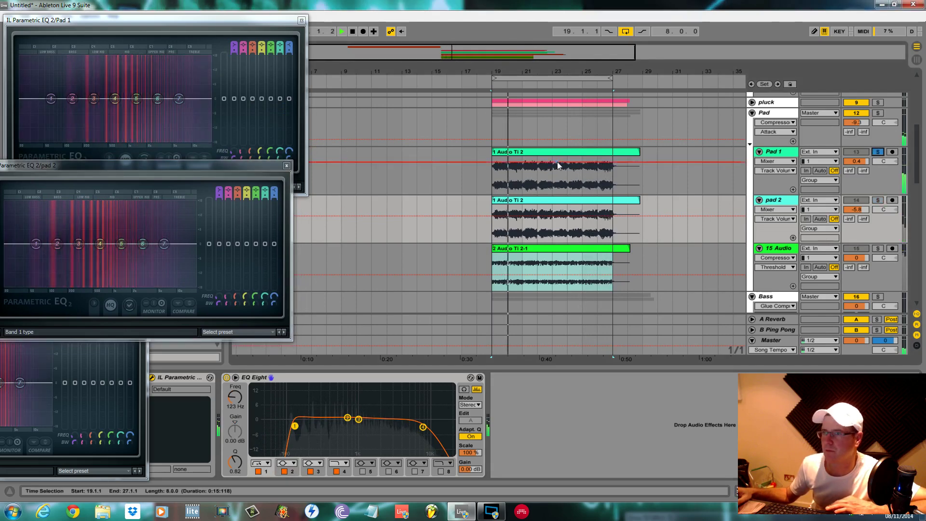
drag(140, 163, 137, 126)
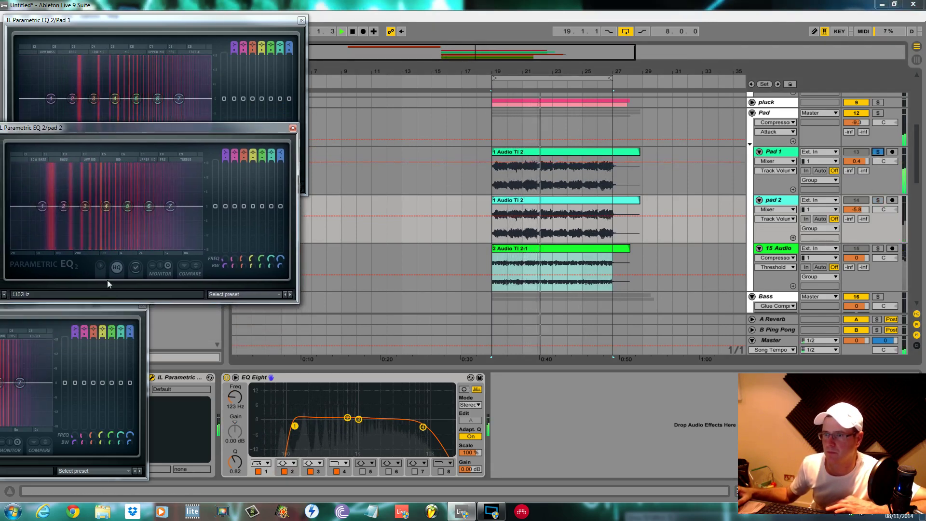
Arrange the Parametric EQ 2 windows of Pad 1, pad 2 and 15 Audio for spectrum comparison, with 15 Audio also soloed.
drag(73, 311, 235, 255)
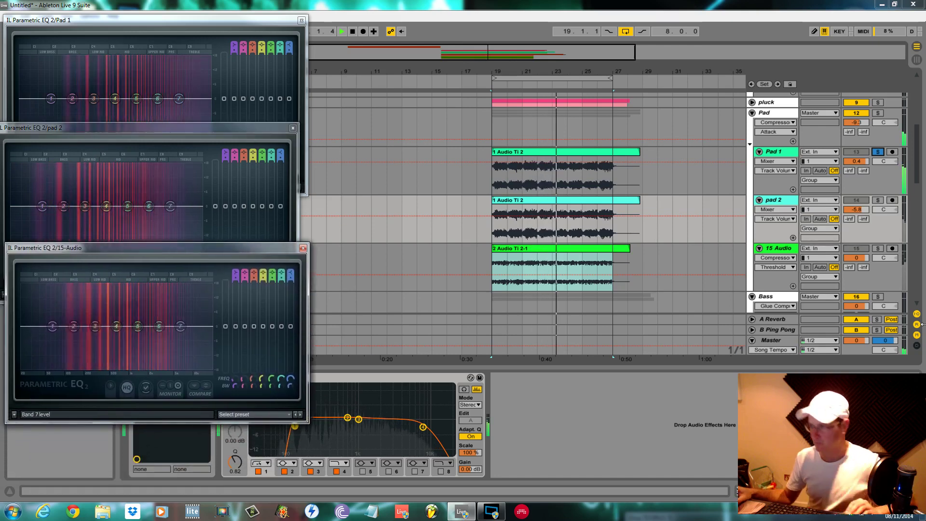
click(878, 248)
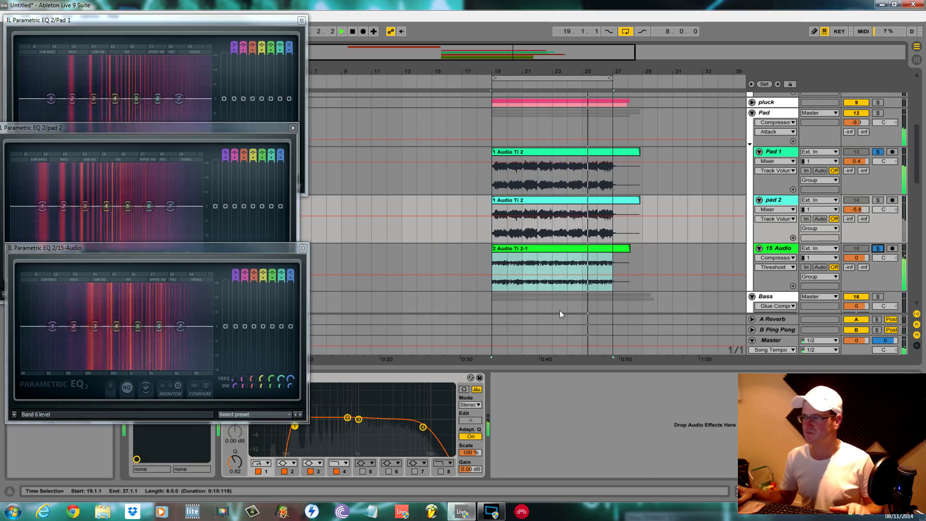
click(773, 152)
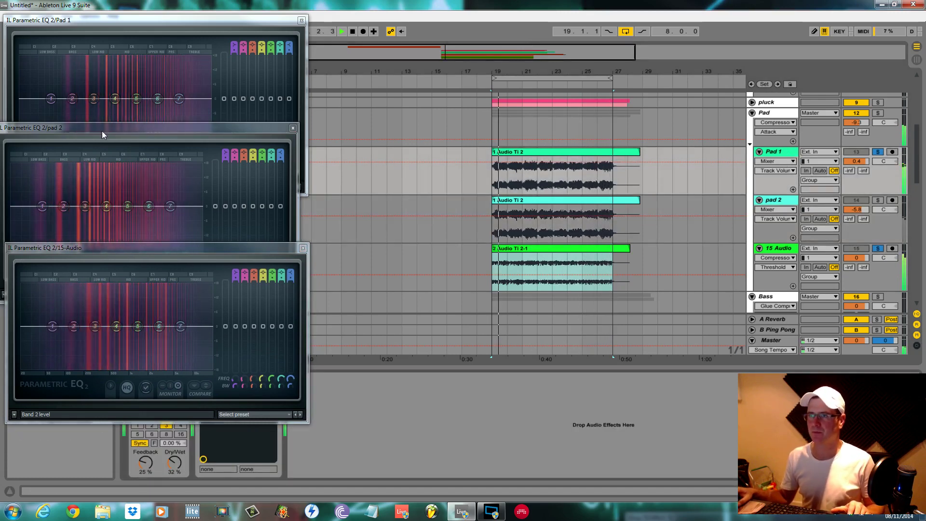
drag(132, 128, 119, 179)
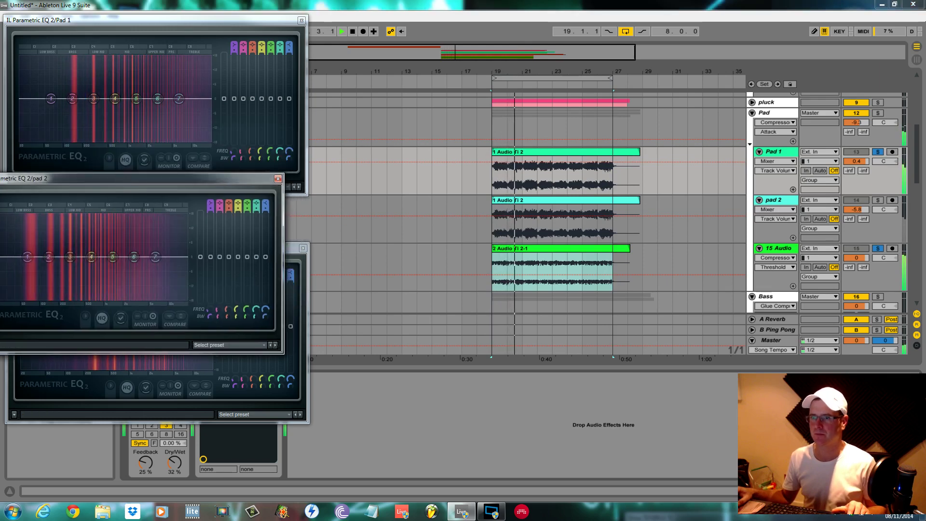
Dip band 4 in Pad 1's Parametric EQ 2 and close the three Parametric EQ 2 windows.
mouse_move(115, 99)
mouse_down()
mouse_move(128, 108)
mouse_move(118, 113)
mouse_up()
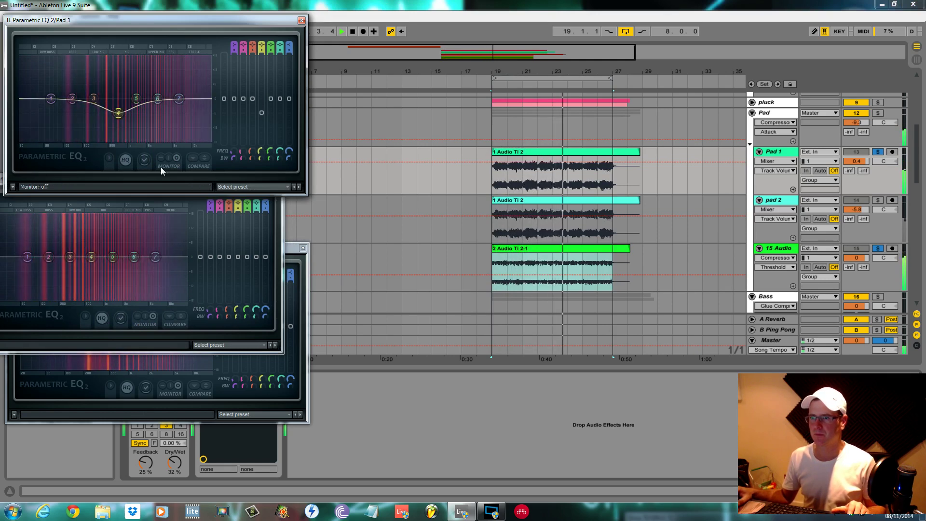
click(301, 21)
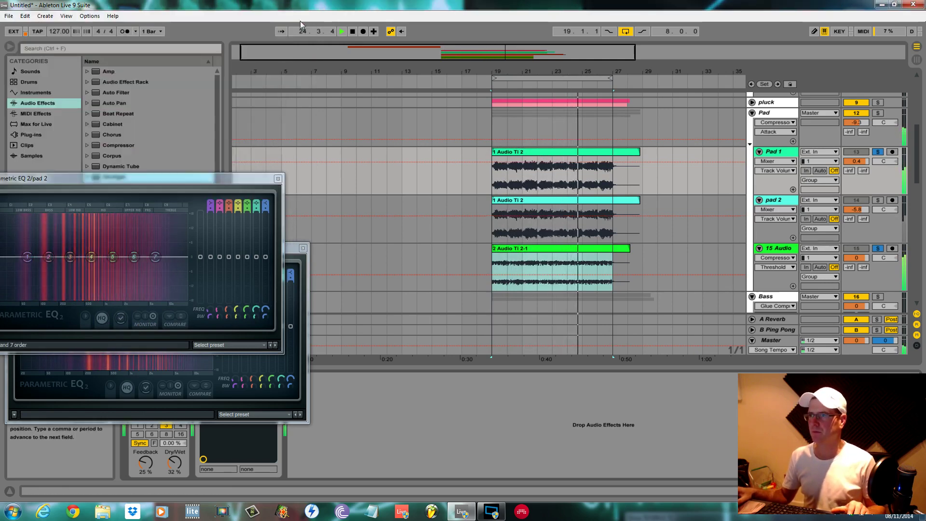
click(276, 179)
click(302, 247)
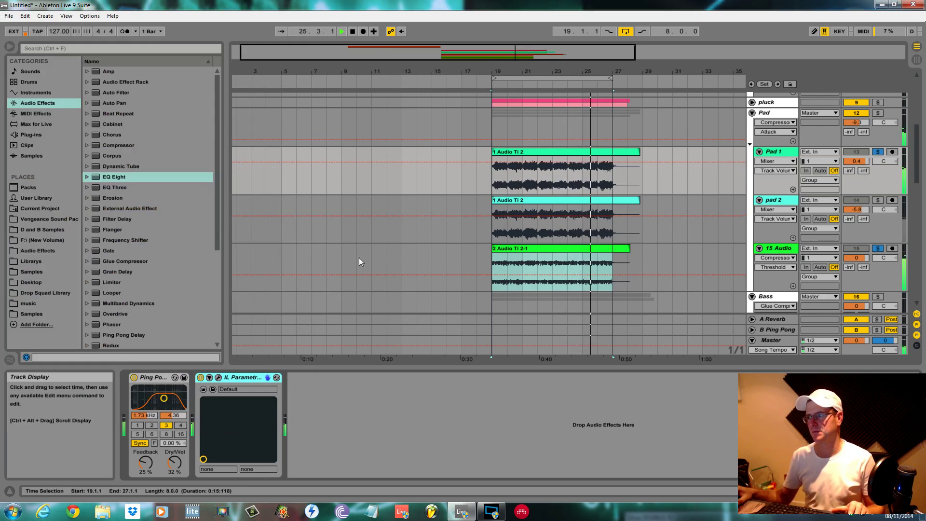
Solo pad 2 with the other pads and pan Pad 1 to 8R and 15 Audio to 8L.
click(878, 200)
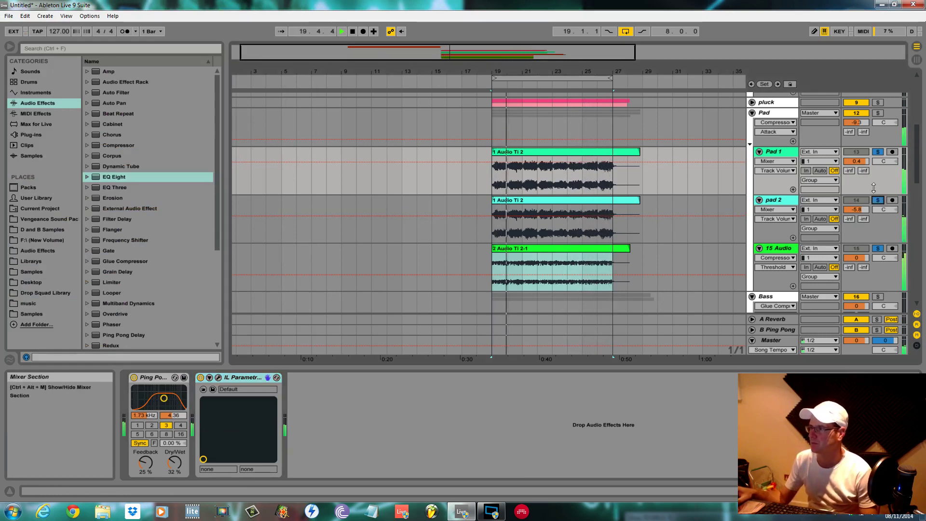
drag(885, 162, 885, 156)
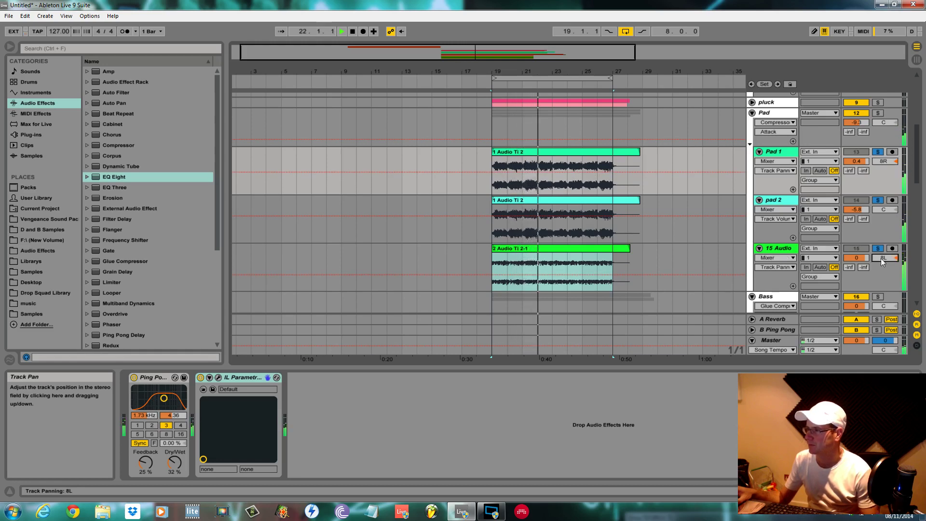
Try M/S mode on the Pad group's EQ Eight, viewing its side channel, and return it to Stereo.
click(777, 116)
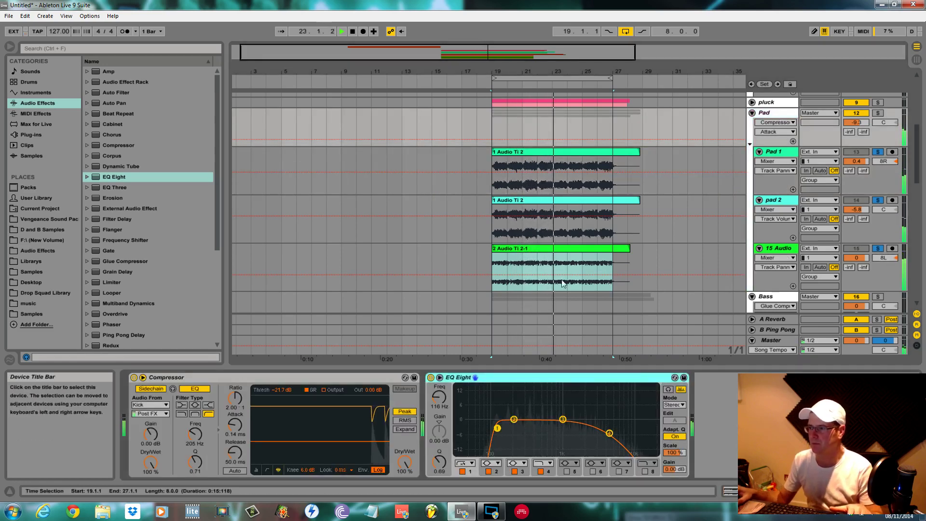
click(674, 404)
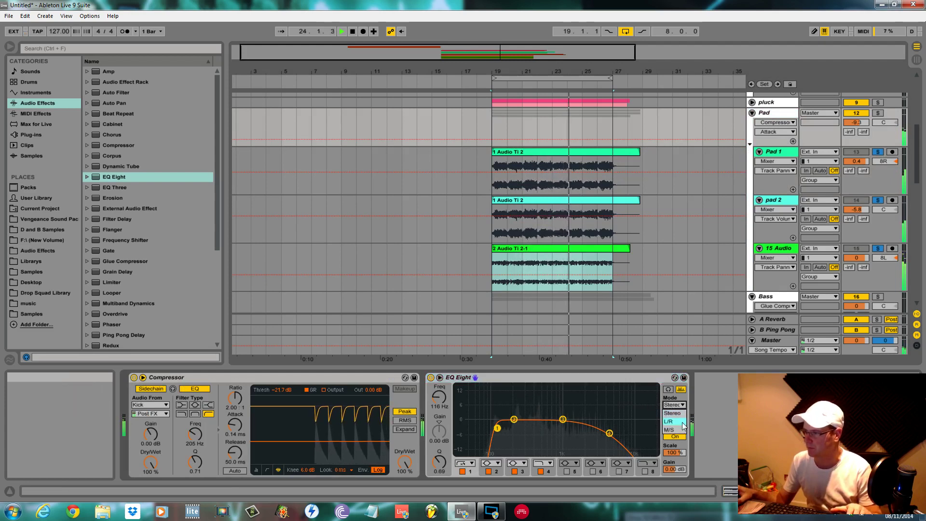
click(674, 420)
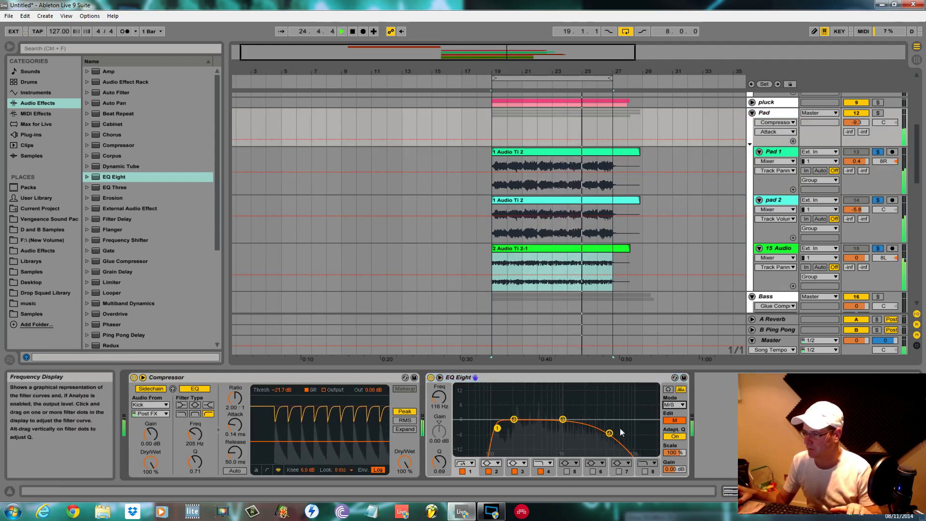
click(674, 420)
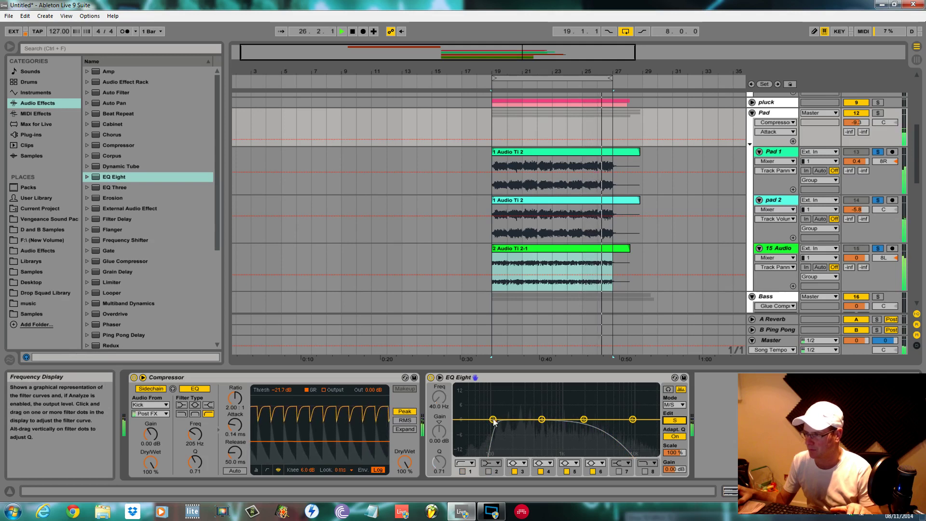
click(674, 404)
click(674, 412)
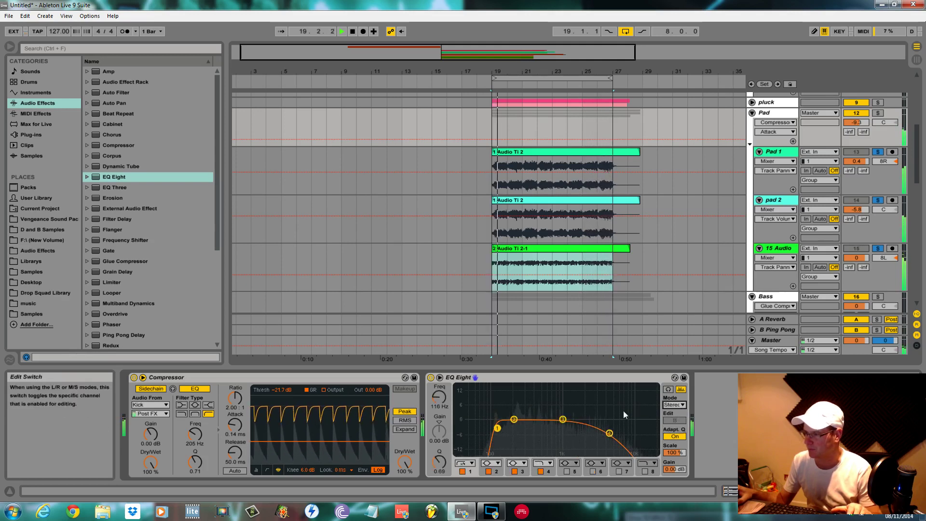
Add a second EQ Eight to the end of the Pad group's device chain and switch it to M/S mode.
double_click(109, 177)
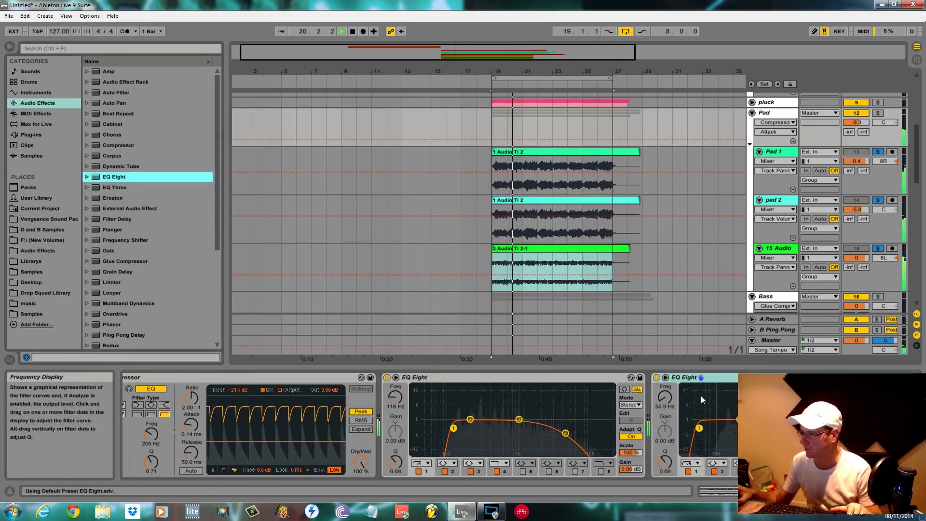
click(900, 404)
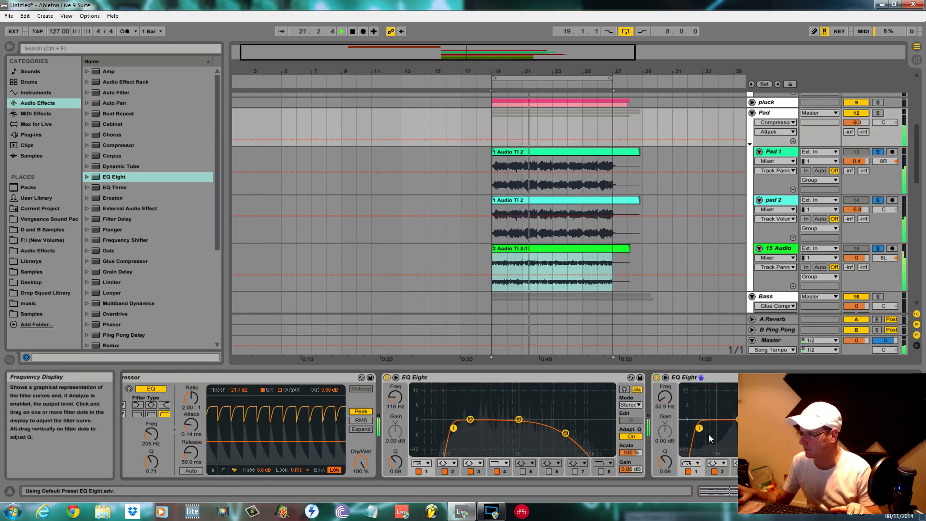
click(900, 420)
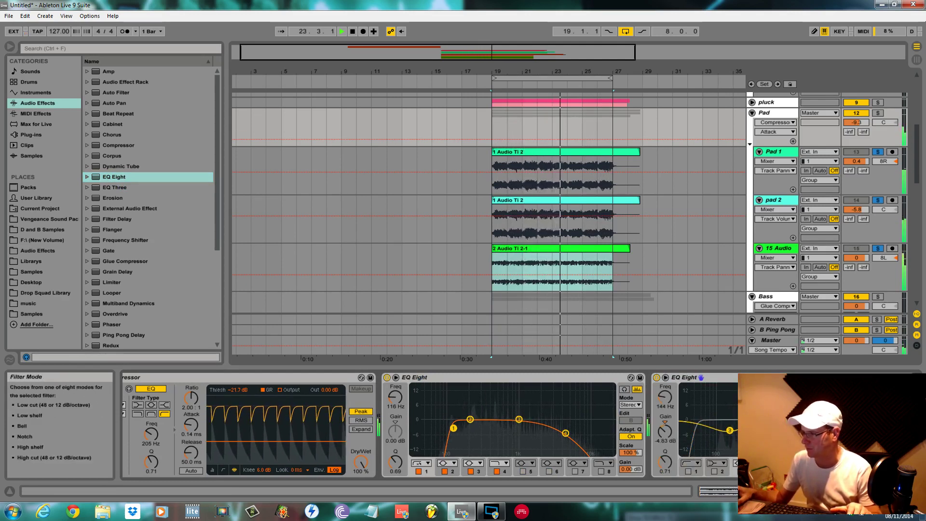
In the new EQ Eight, set filter 3 to a low cut at 311 Hz and filter 6 to 569 Hz with 3.35 dB gain.
click(742, 463)
click(742, 405)
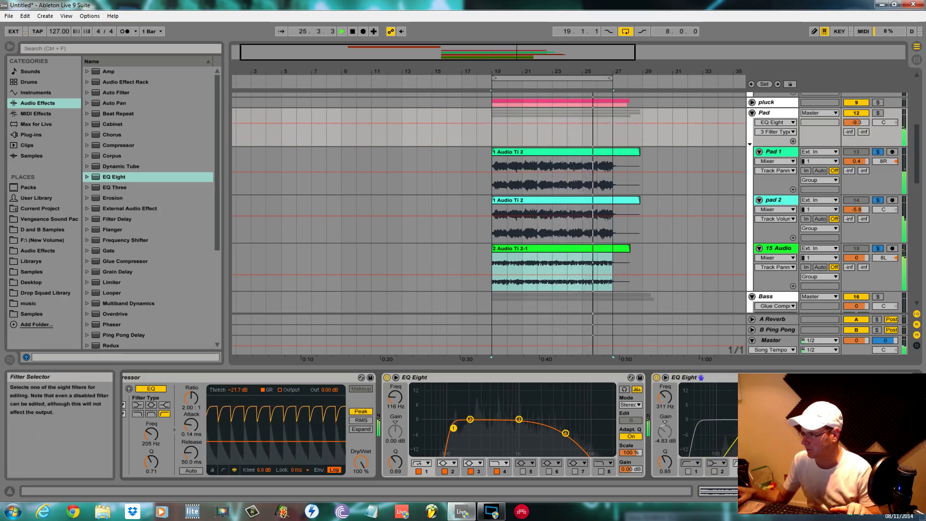
click(792, 471)
click(820, 463)
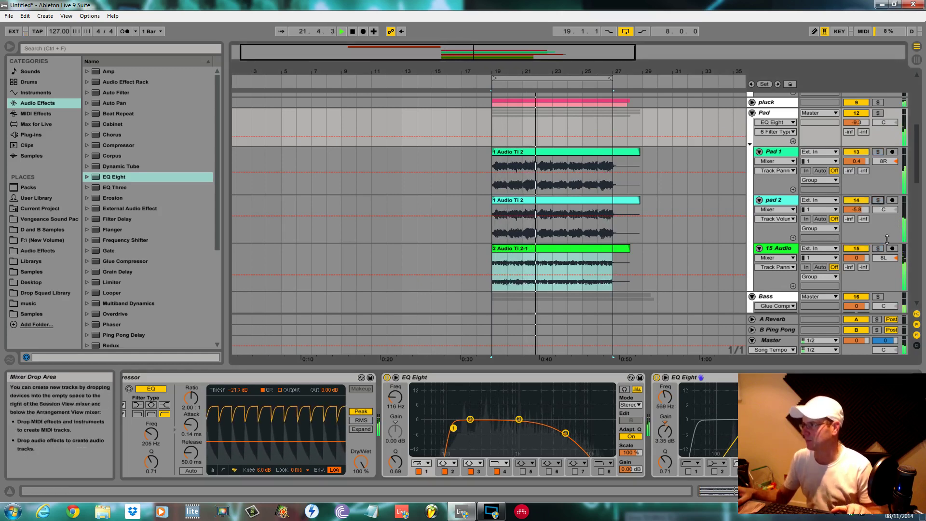
Unsolo the pad tracks and briefly audition the Bass group and its sub track in solo.
click(877, 200)
scroll(750, 275, down, 5)
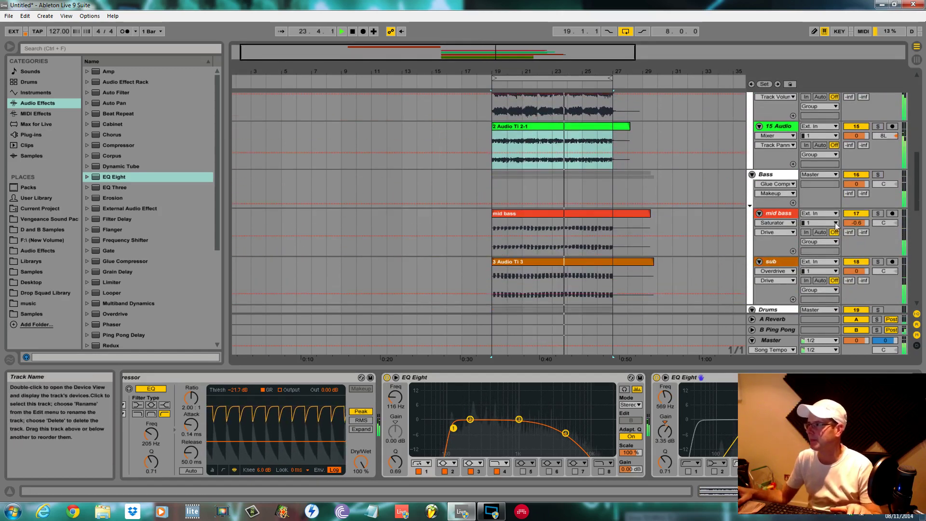
click(878, 175)
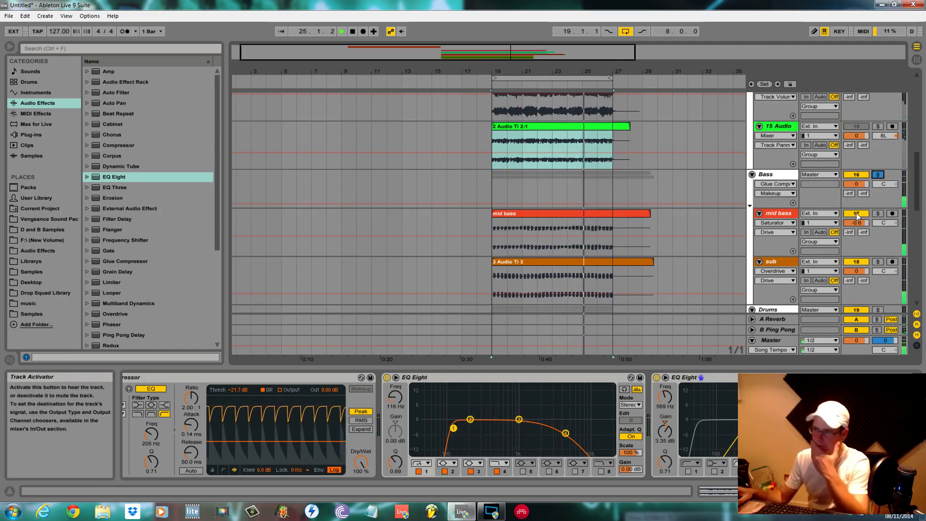
click(877, 262)
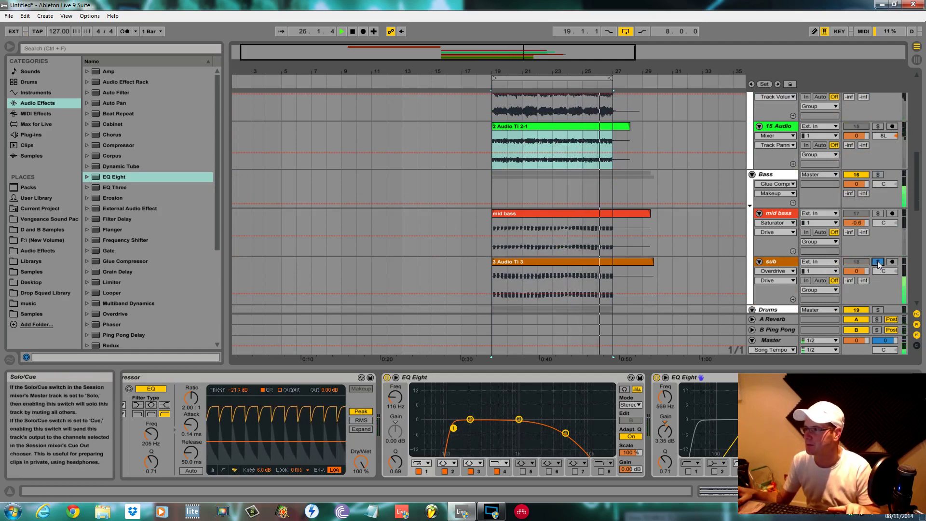
click(877, 261)
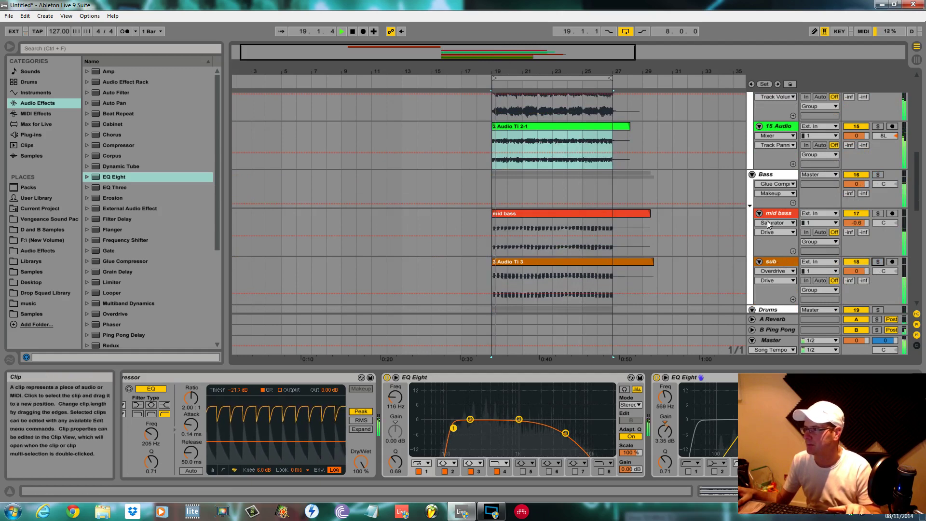
Solo the mid bass track and lower the high cut of its EQ Eight, filter 4, to 1.53 kHz.
click(781, 216)
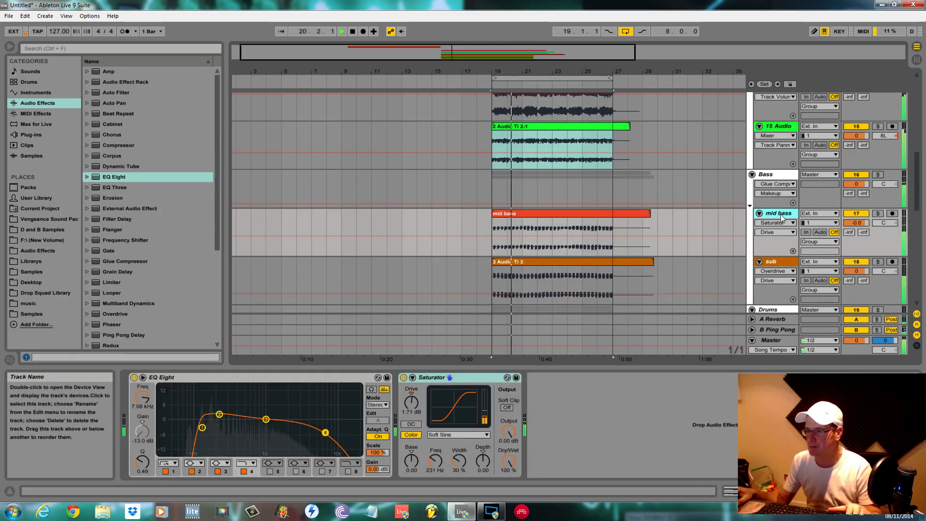
drag(324, 434, 322, 429)
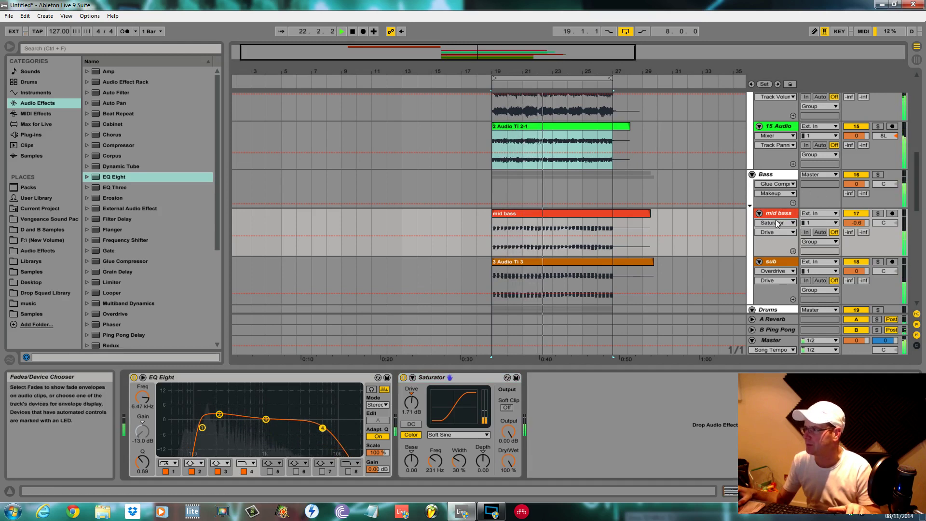
click(878, 213)
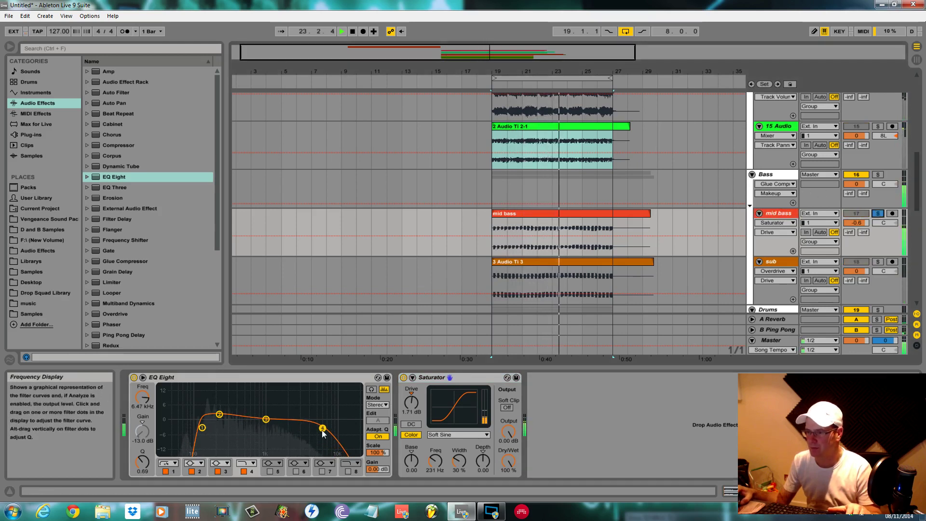
drag(322, 428, 279, 427)
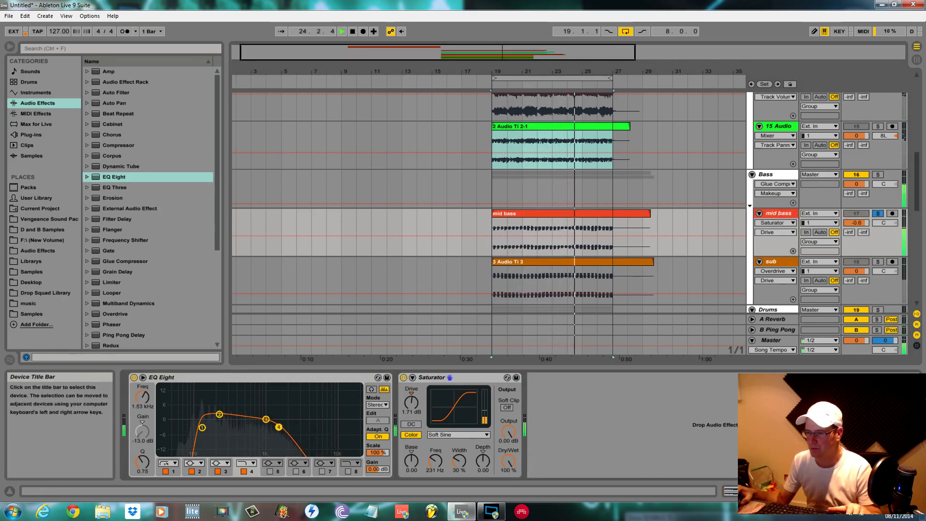
Audition the sub track in solo, examine the Bass group's EQ Eight and Glue Compressor, and restore full playback.
click(876, 262)
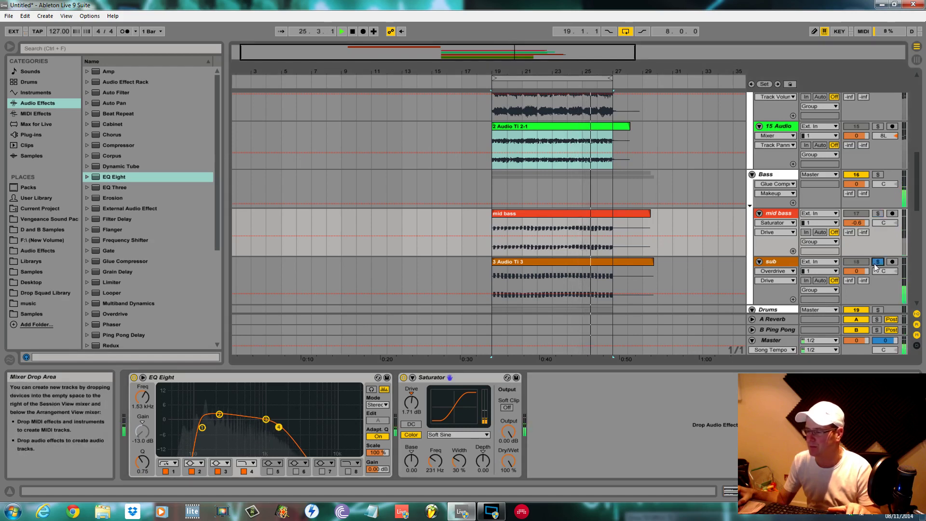
click(774, 176)
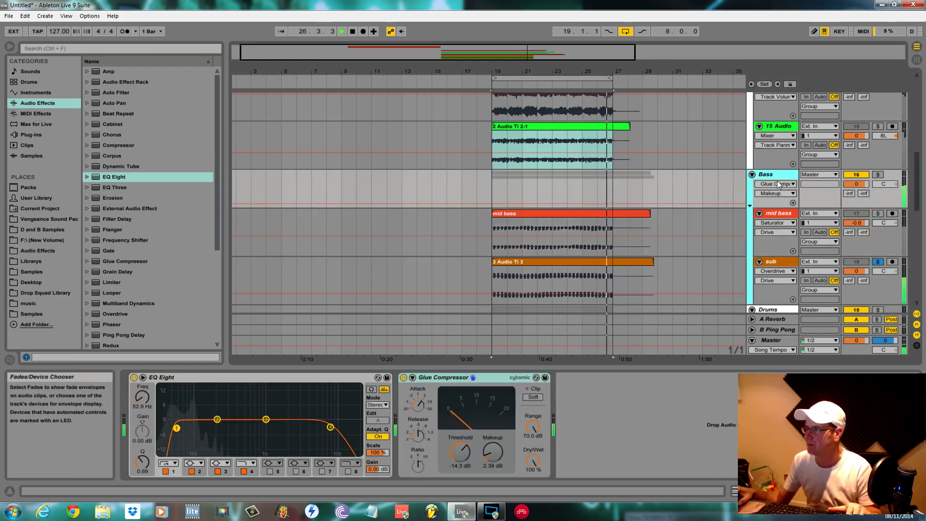
click(778, 184)
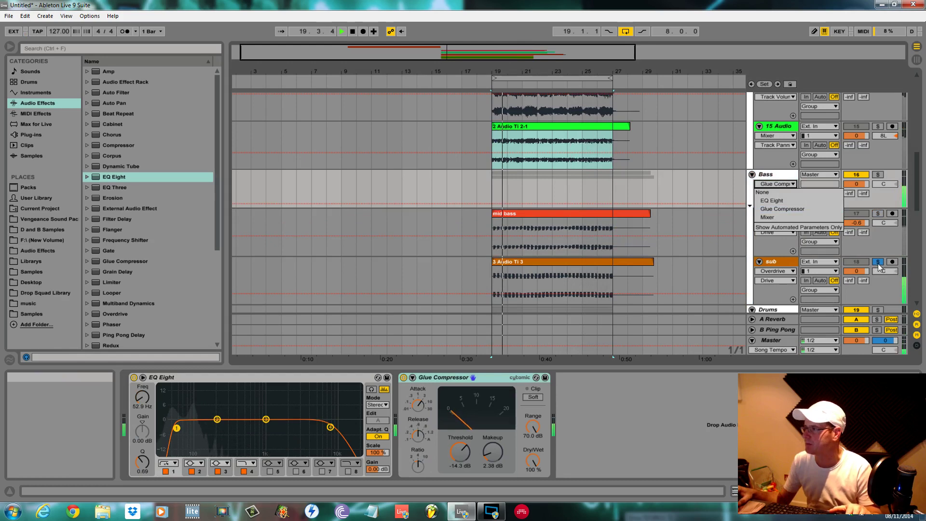
click(832, 219)
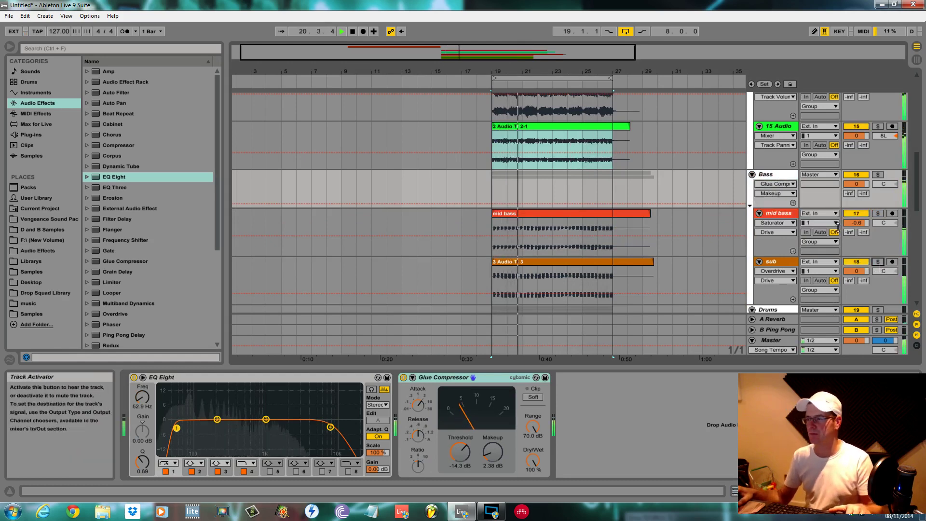
Hide the browser and select the clip on the first Virus Midi track spanning bars 11 to 19.
scroll(727, 218, up, 2)
scroll(719, 209, up, 2)
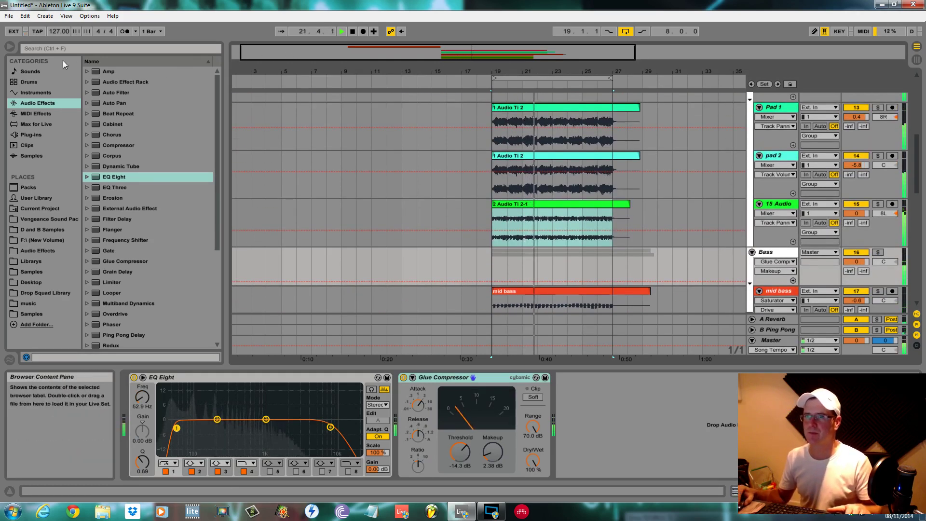
click(10, 50)
scroll(617, 247, up, 8)
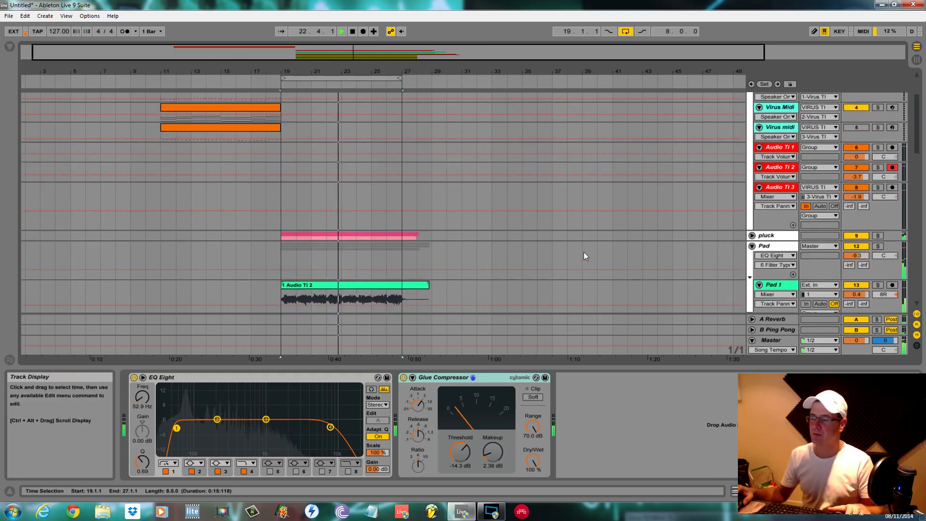
scroll(599, 233, up, 1)
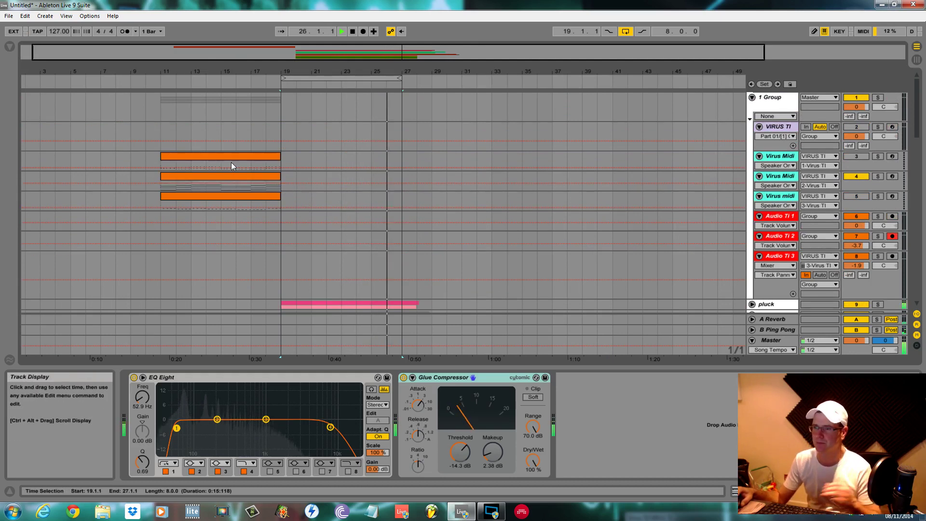
click(216, 158)
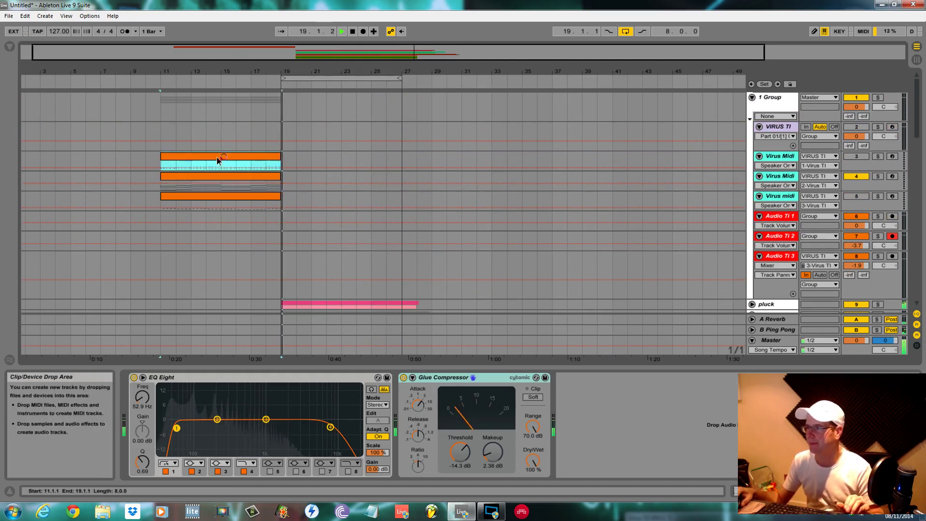
Copy the first Virus Midi clip to bars 19 to 27 and solo that track together with Audio Ti 1.
drag(216, 157, 339, 160)
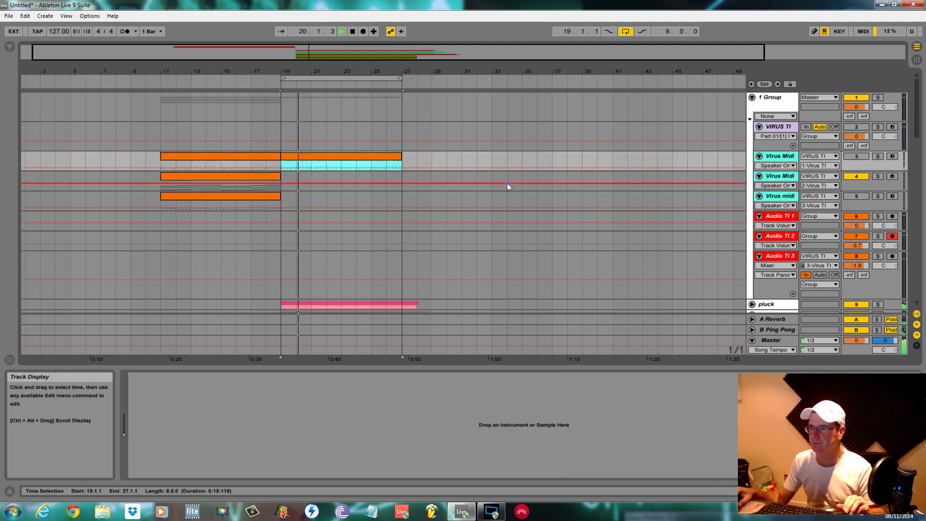
key(space)
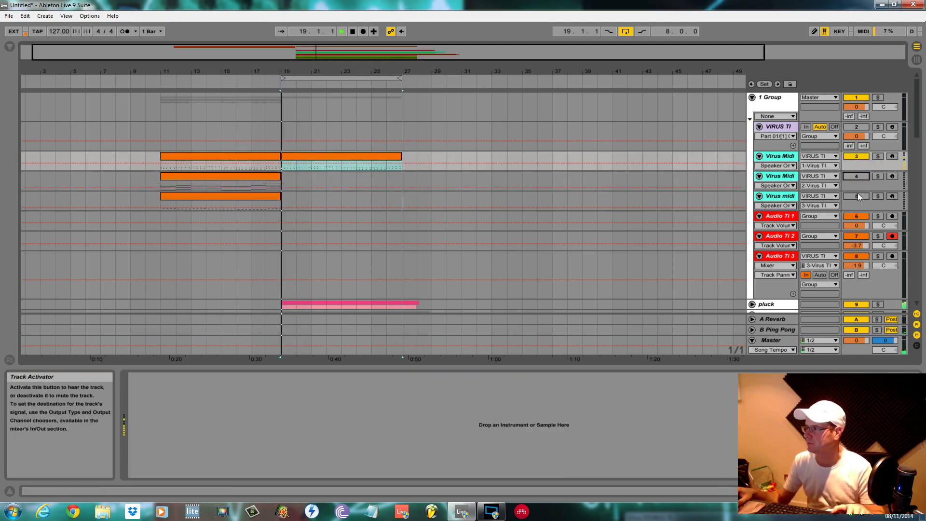
click(877, 156)
click(878, 217)
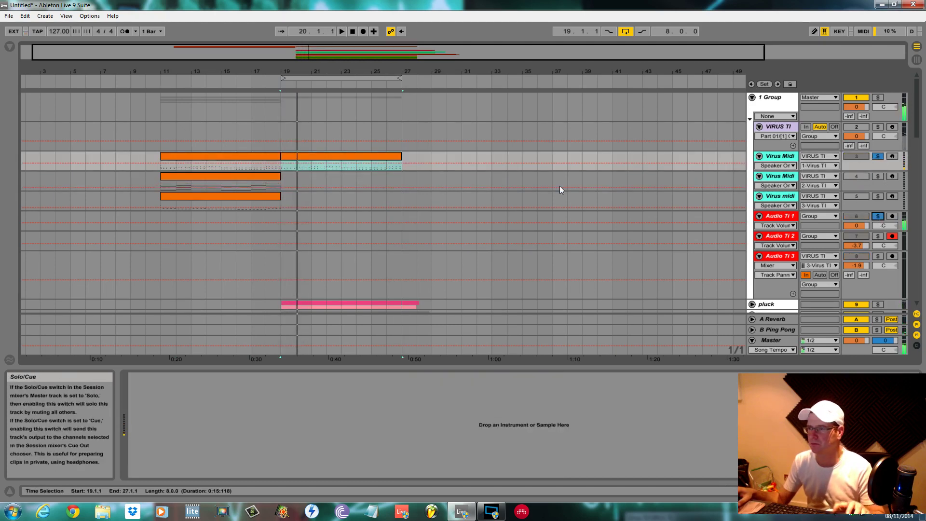
Open the copied clip in an enlarged note editor and delete all notes below the A#2 line.
double_click(343, 157)
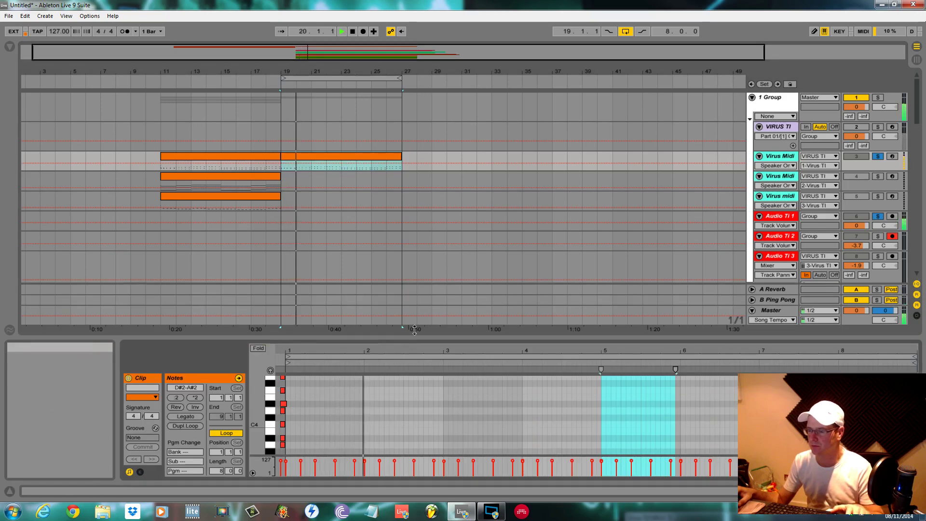
drag(412, 337, 428, 184)
key(space)
click(296, 274)
drag(295, 273, 911, 372)
key(Delete)
Lengthen the A#2 notes in bar 1 to one beat each so they fill the bar, and audition them.
click(287, 261)
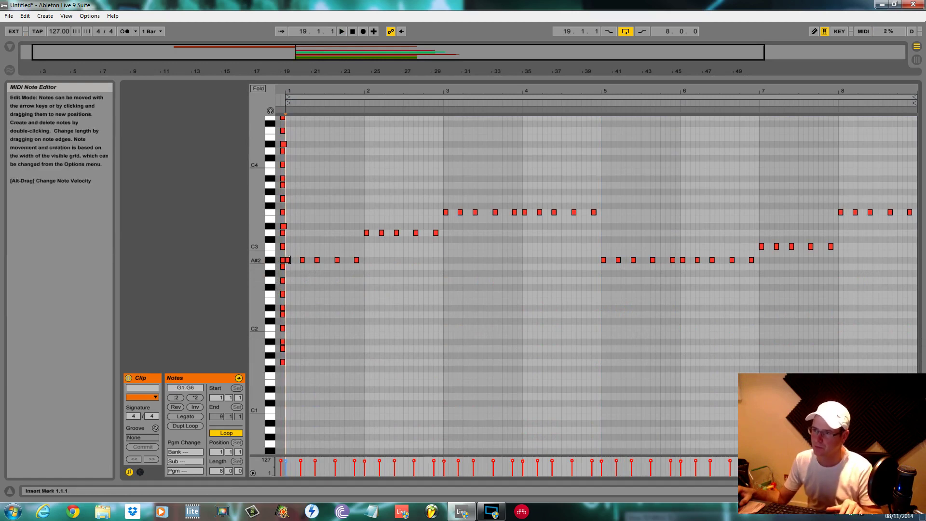
drag(288, 260, 305, 265)
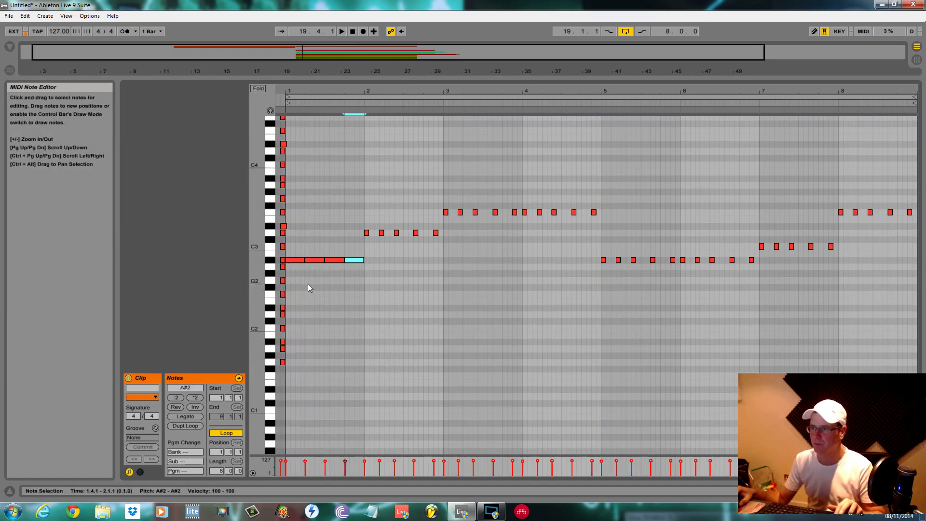
click(289, 277)
key(space)
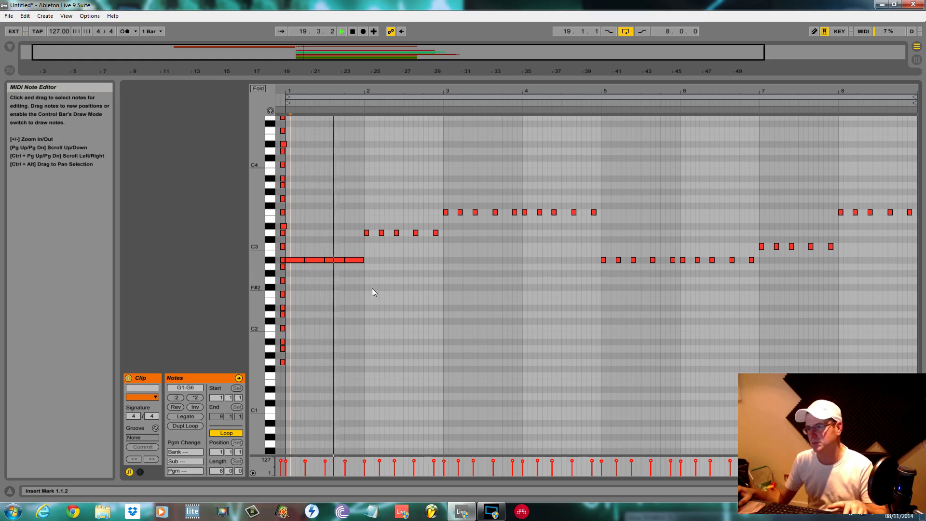
Try delayed starts for bar 1's second and third A#2 notes at 1.2.2 and 1.3.2 while auditioning the rhythm.
click(306, 260)
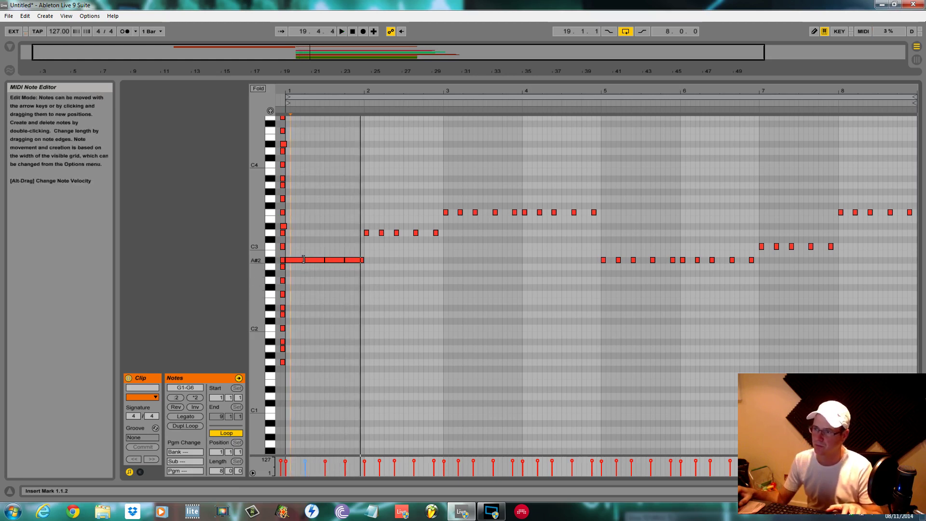
key(space)
click(308, 261)
key(space)
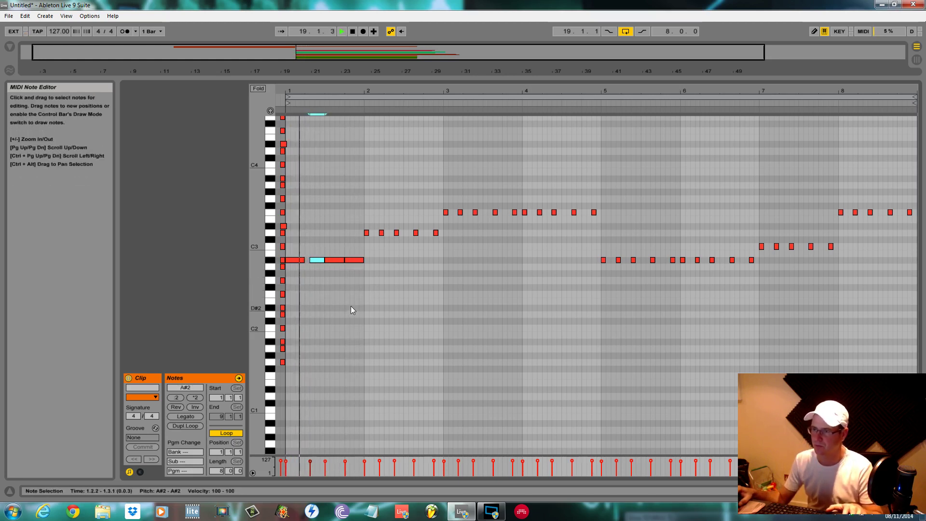
click(335, 260)
key(space)
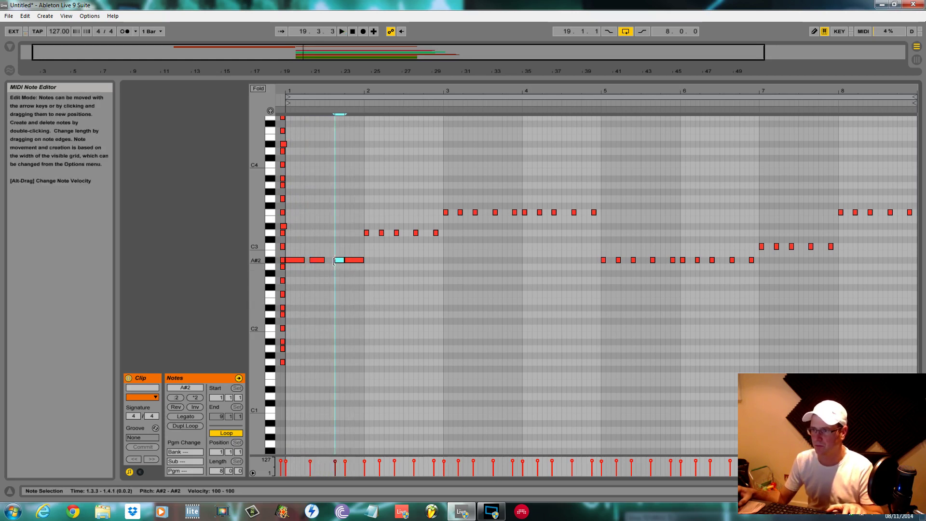
click(291, 277)
key(space)
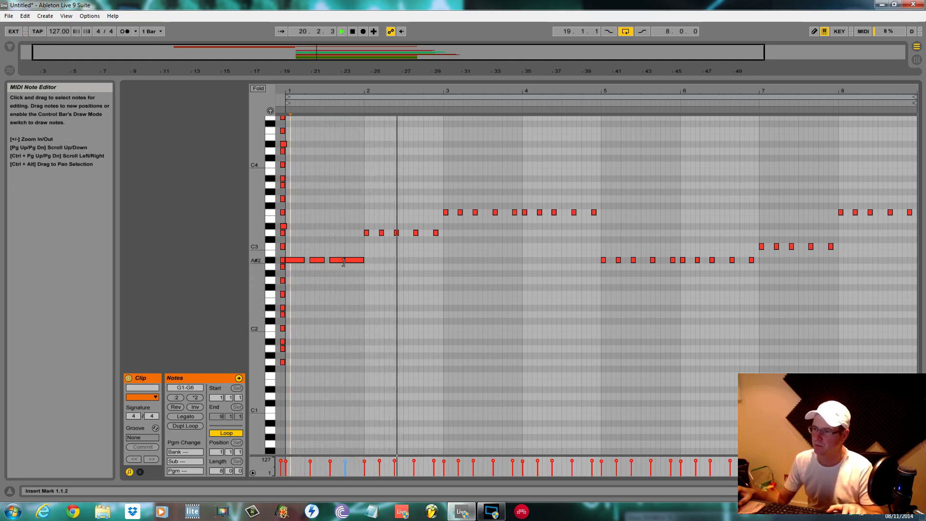
Reduce bar 1 to two A#2 notes spanning 1.1.1 to 1.2.3 and 1.3.1 to 1.4.3, and audition them.
key(space)
drag(321, 260, 353, 261)
key(space)
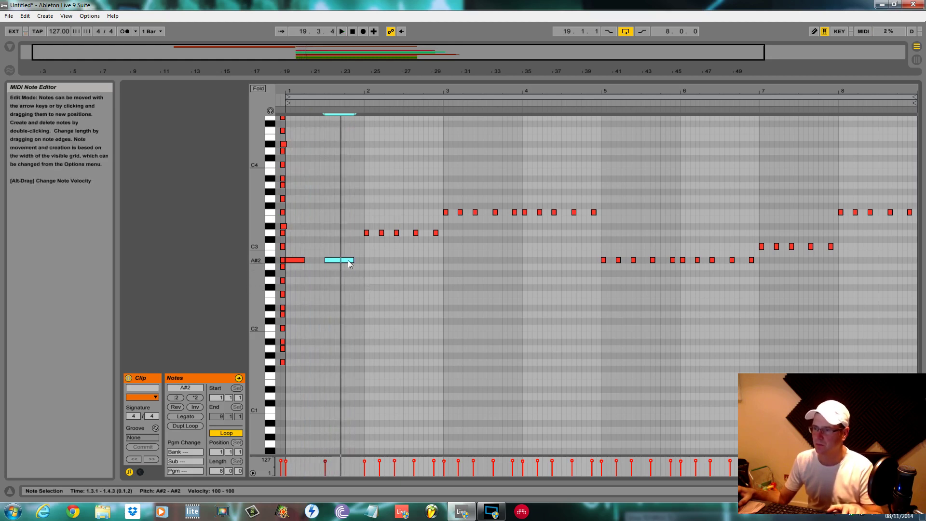
click(303, 259)
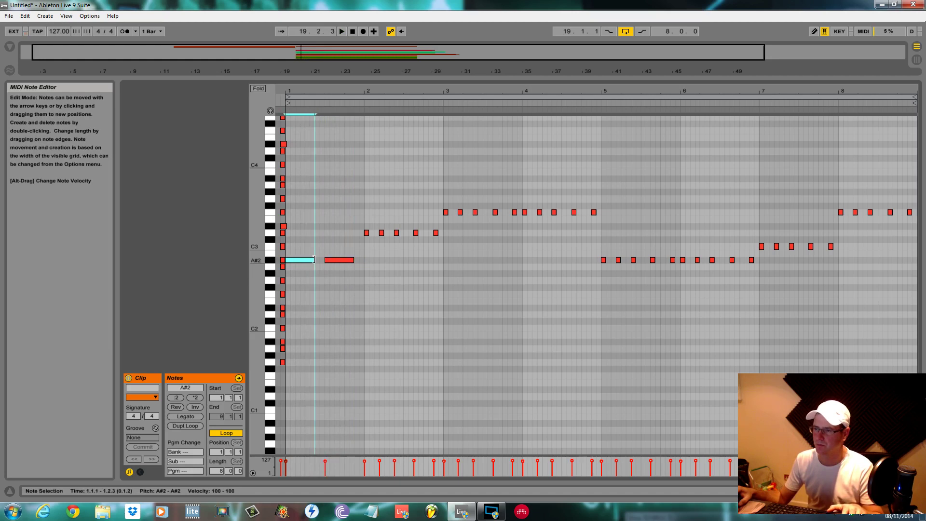
key(space)
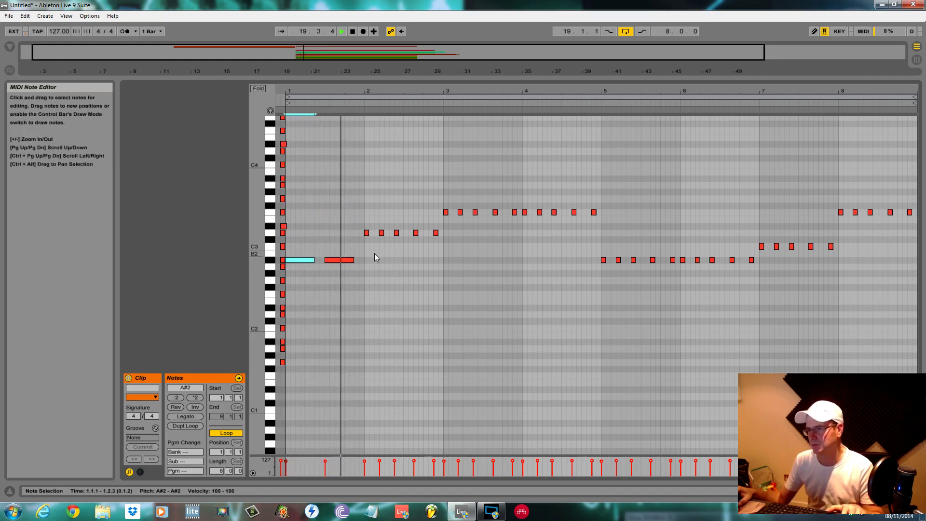
Shorten the first A#2 note to one beat and add a short A#2 note at 1.2.3, auditioning the change.
click(328, 261)
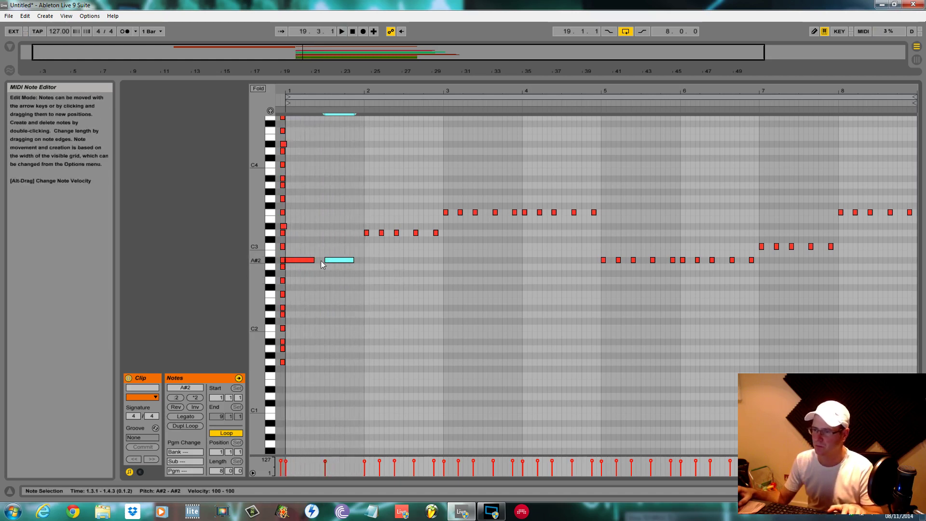
drag(313, 260, 303, 260)
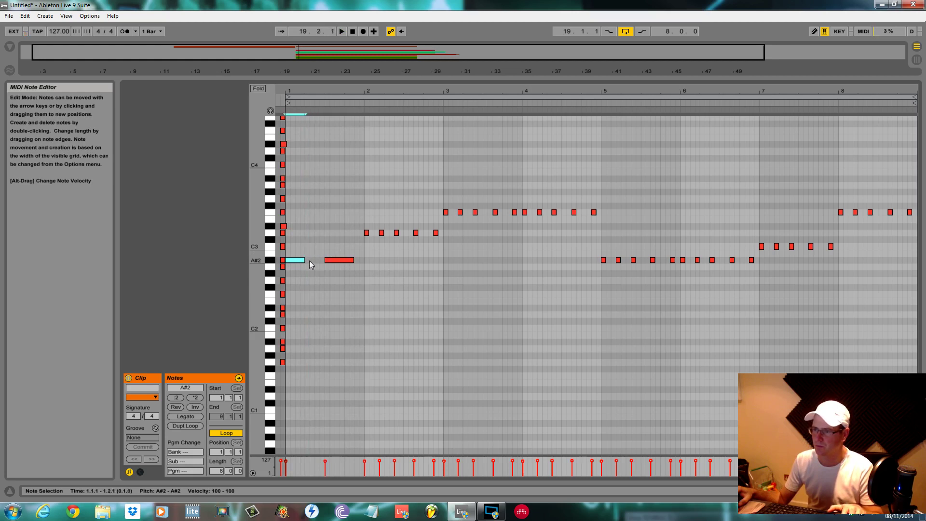
double_click(317, 261)
key(space)
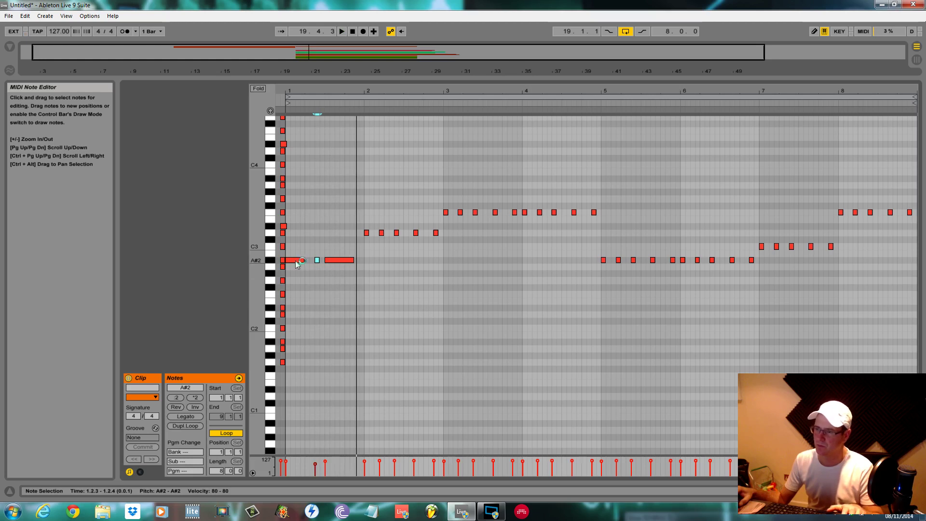
Shift the first A#2 note to 1.1.3 in place of the short note and trim the second to start at 1.3.3.
drag(295, 261, 304, 265)
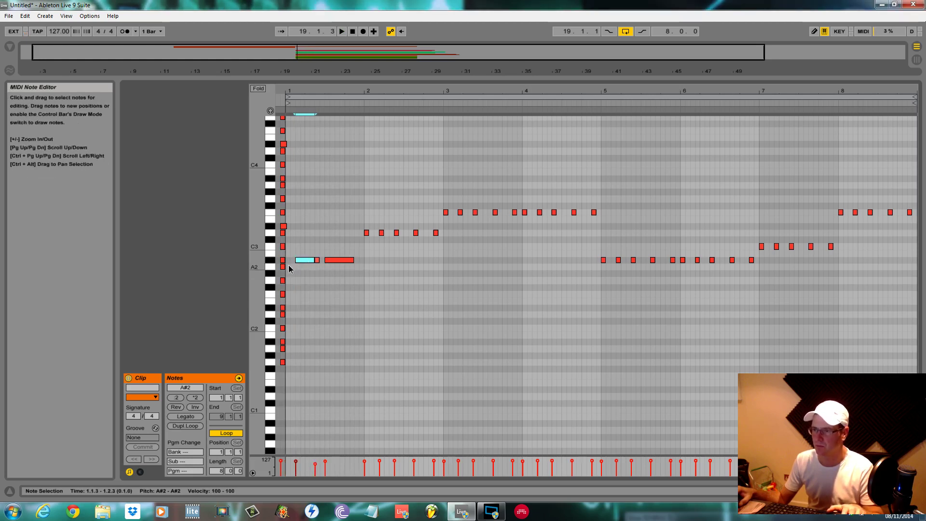
double_click(317, 261)
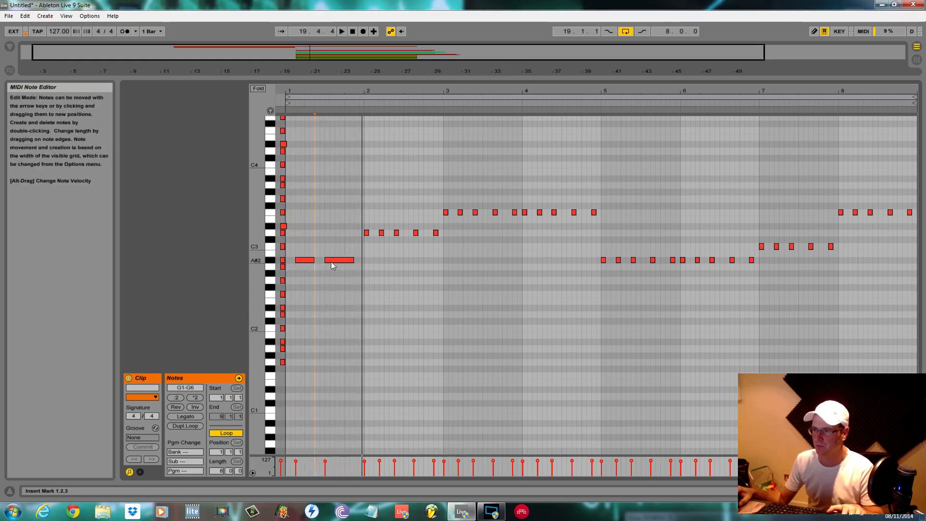
drag(326, 261, 337, 262)
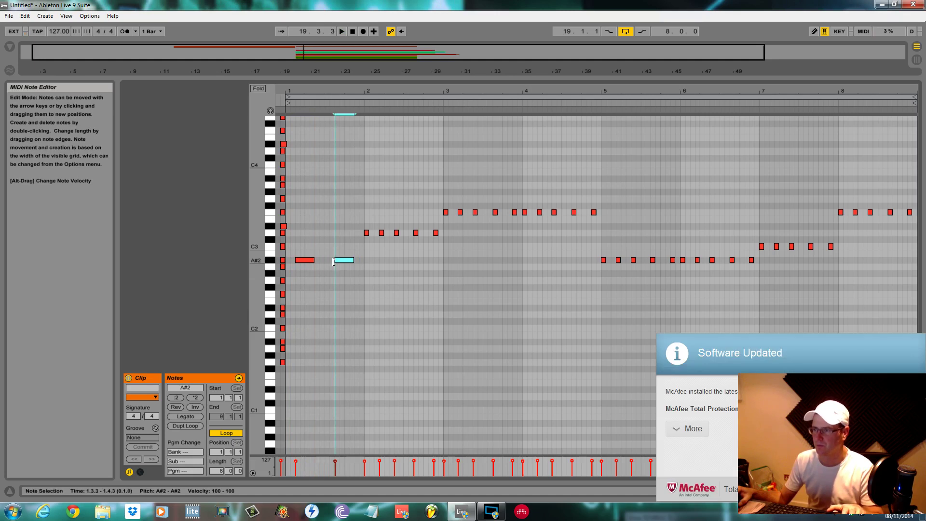
key(space)
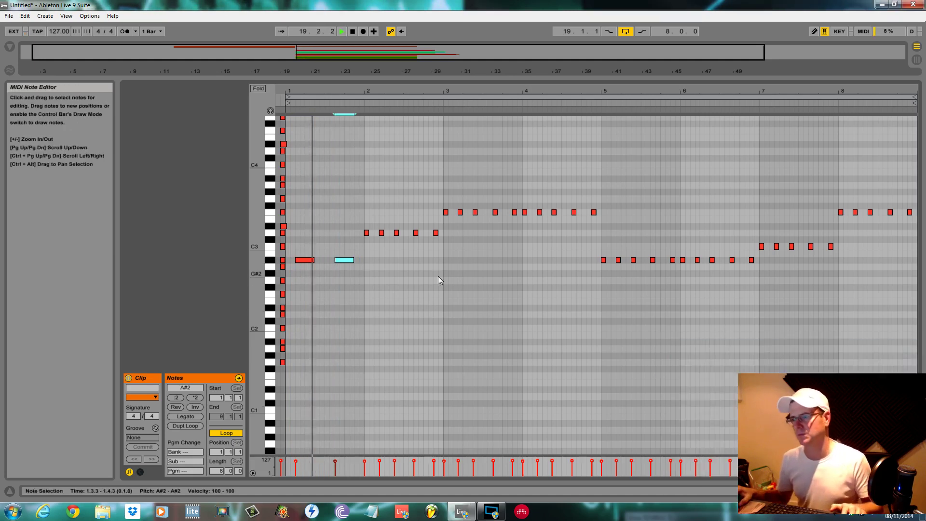
key(space)
drag(361, 223, 445, 245)
key(Delete)
click(303, 261)
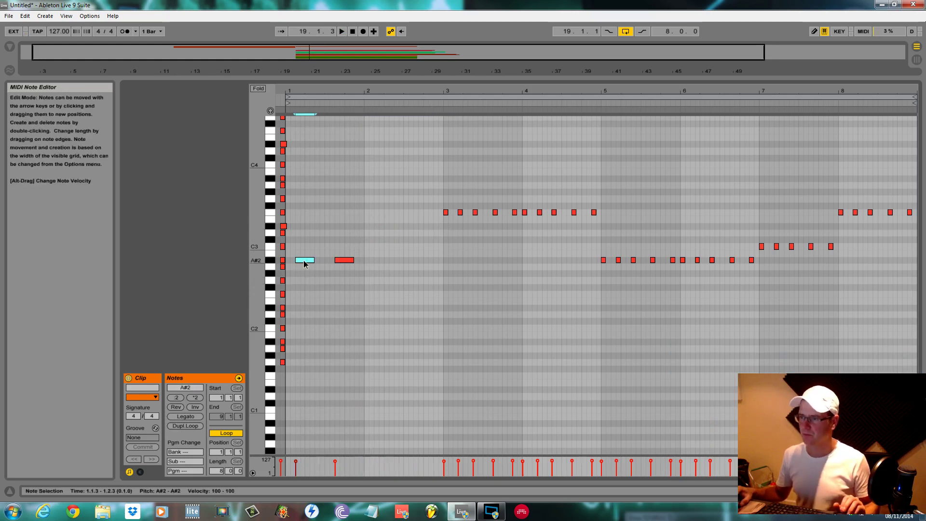
key(ctrl+z)
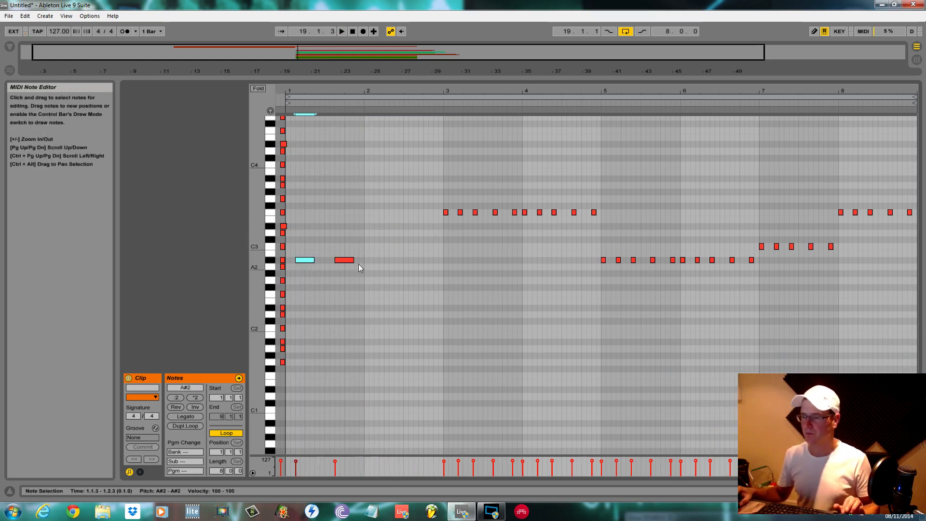
key(ctrl+z)
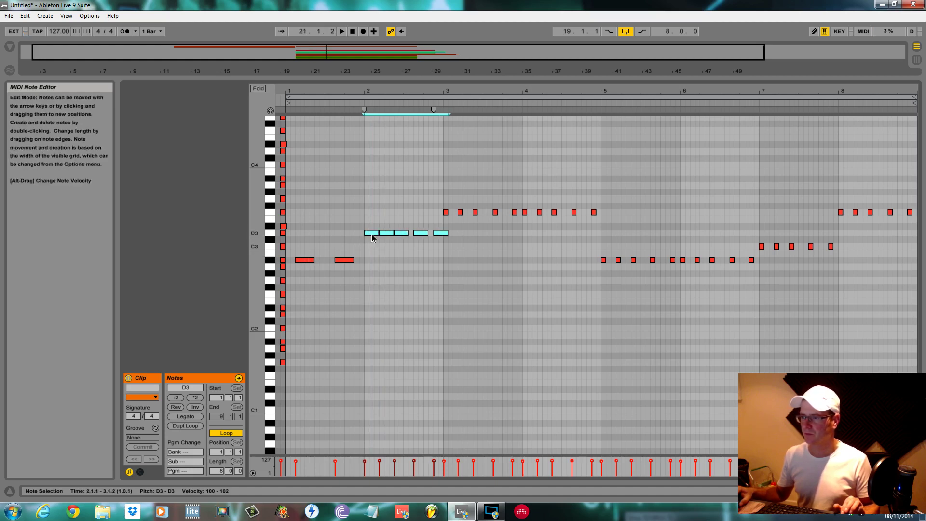
Rework bar 2's D3 notes into two one-beat notes starting at 2.1.3 and 2.3.3, deleting the extra notes.
drag(376, 235, 382, 240)
click(386, 234)
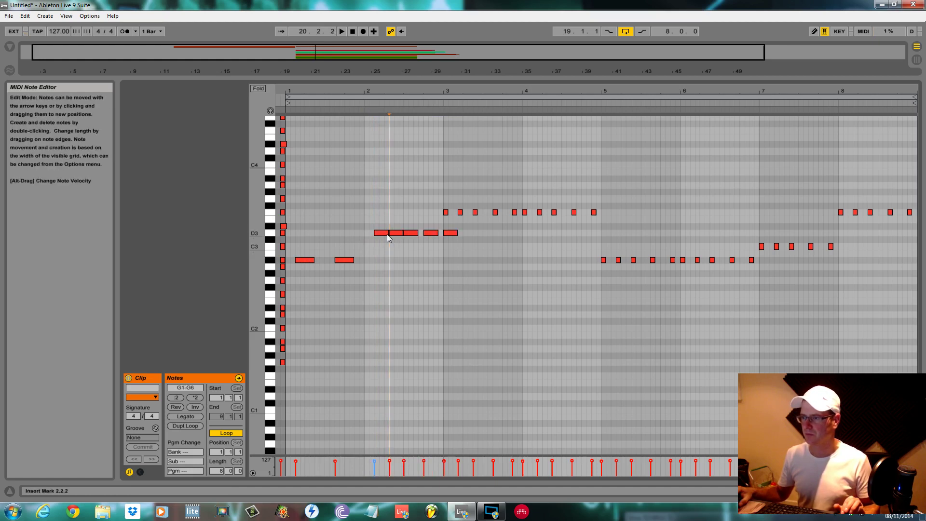
drag(388, 234, 393, 233)
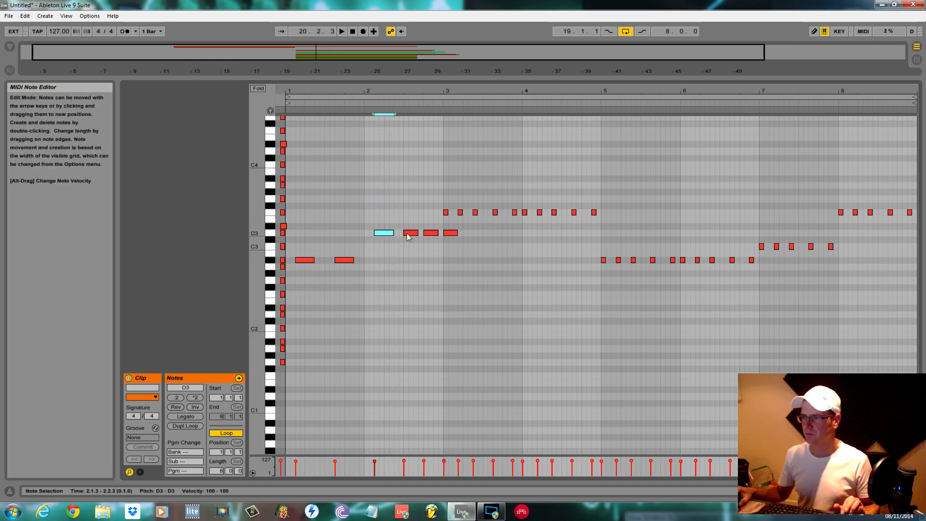
double_click(406, 233)
mouse_move(424, 233)
mouse_down()
mouse_move(413, 233)
mouse_move(433, 233)
mouse_up()
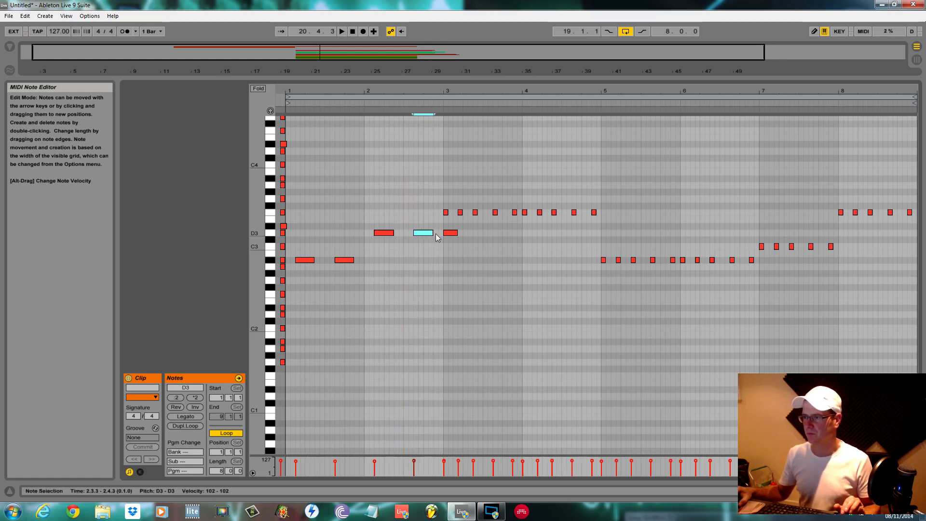
double_click(448, 234)
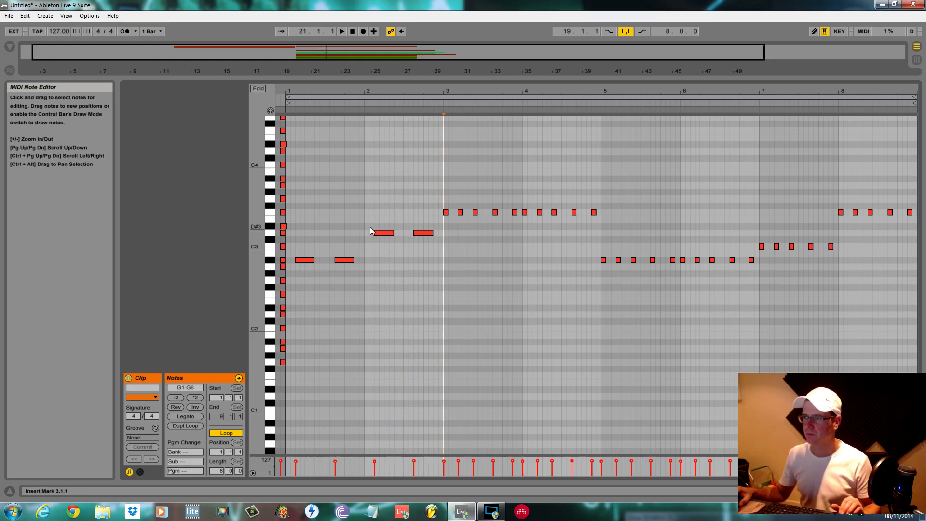
drag(369, 229, 438, 240)
key(ctrl+d)
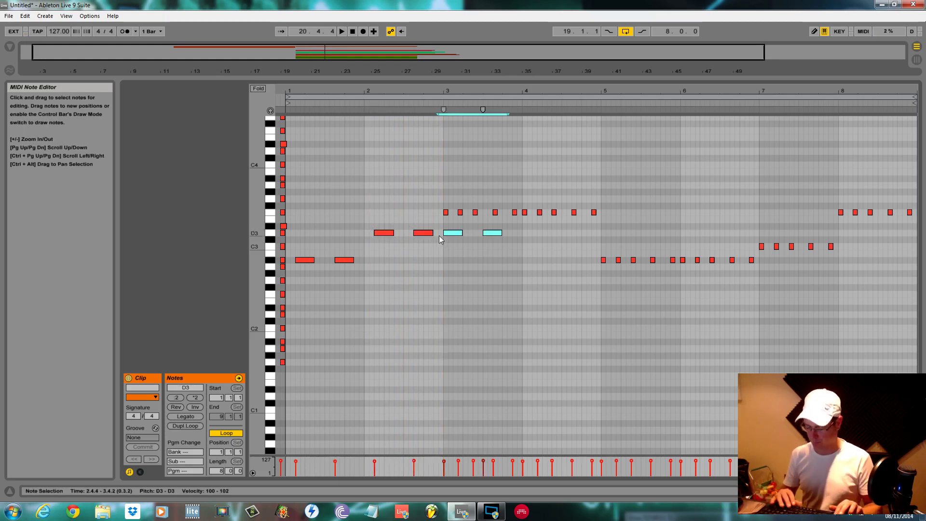
key(Up)
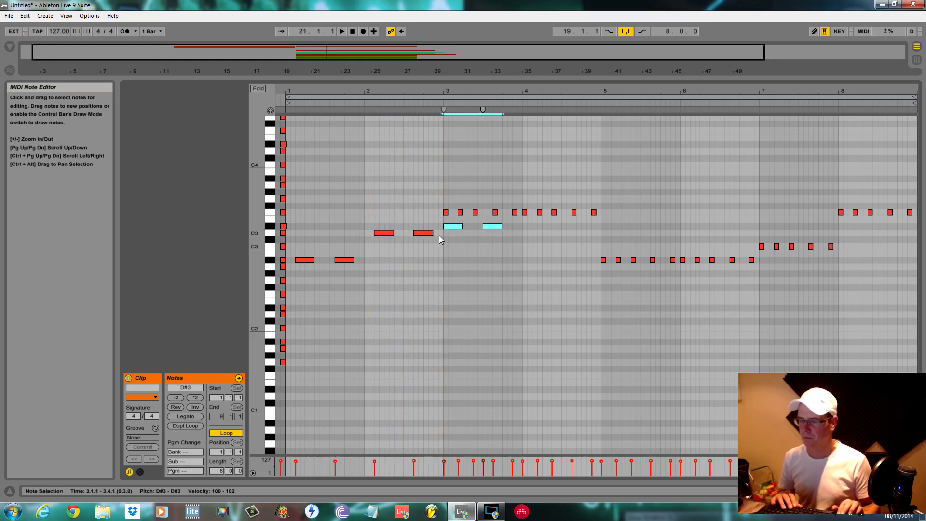
key(Down)
drag(362, 225, 490, 243)
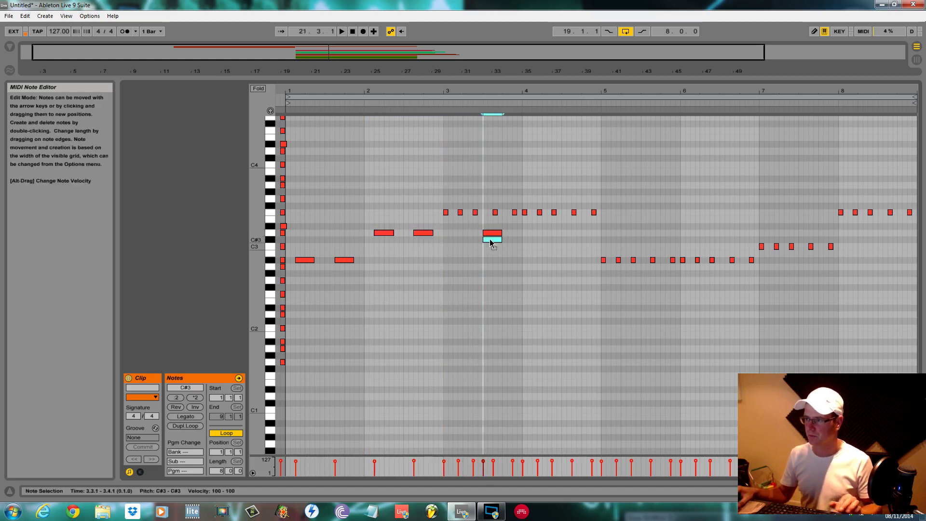
double_click(494, 236)
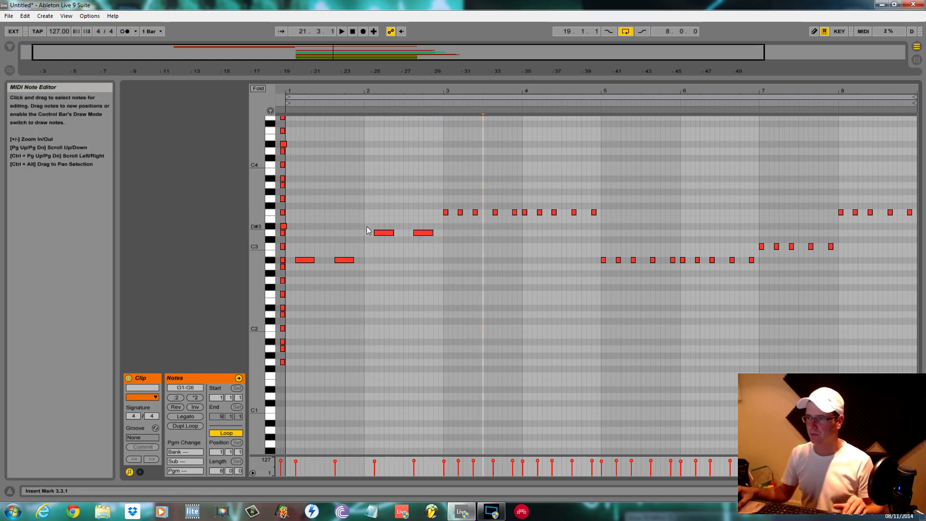
Duplicate bar 2's two D3 notes into bar 3 transposed up to F3, and delete the short F3 note at 3.1.1.
drag(365, 227, 442, 260)
key(ctrl+d)
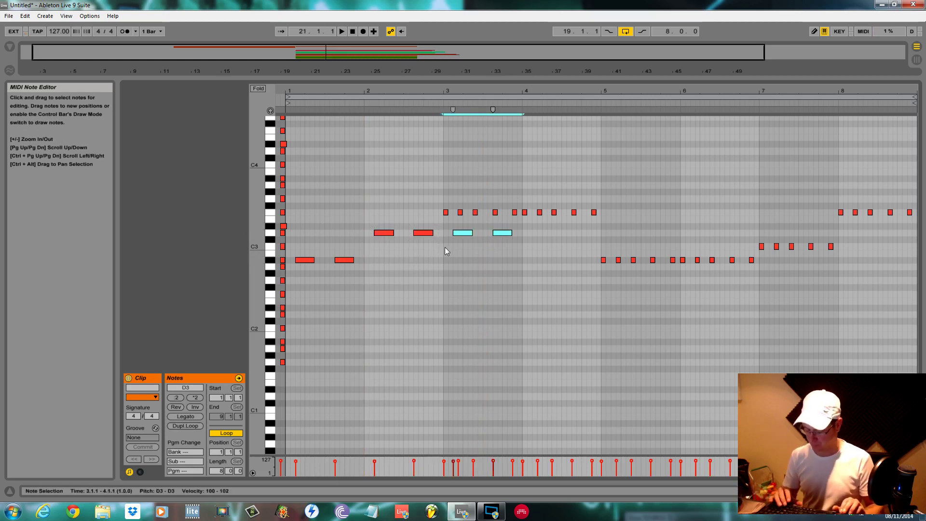
key(Up)
key(Up)
key(Up)
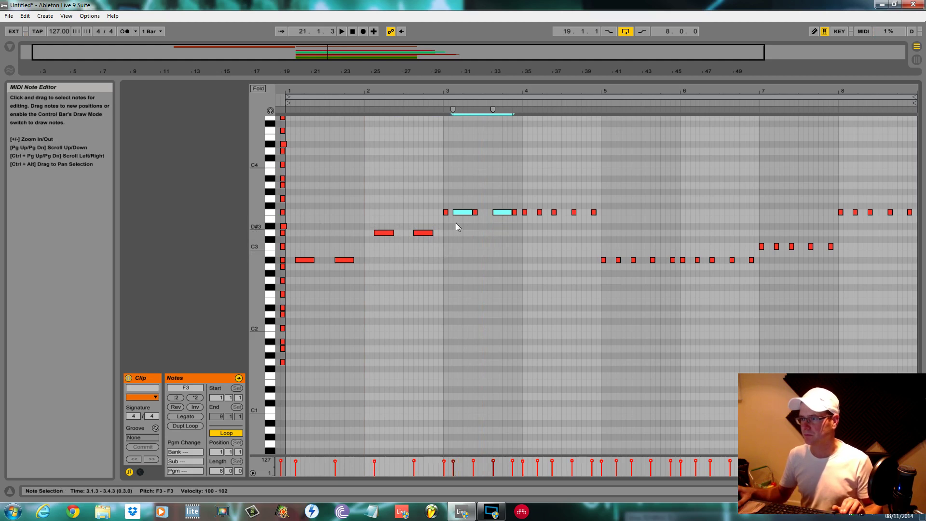
click(445, 213)
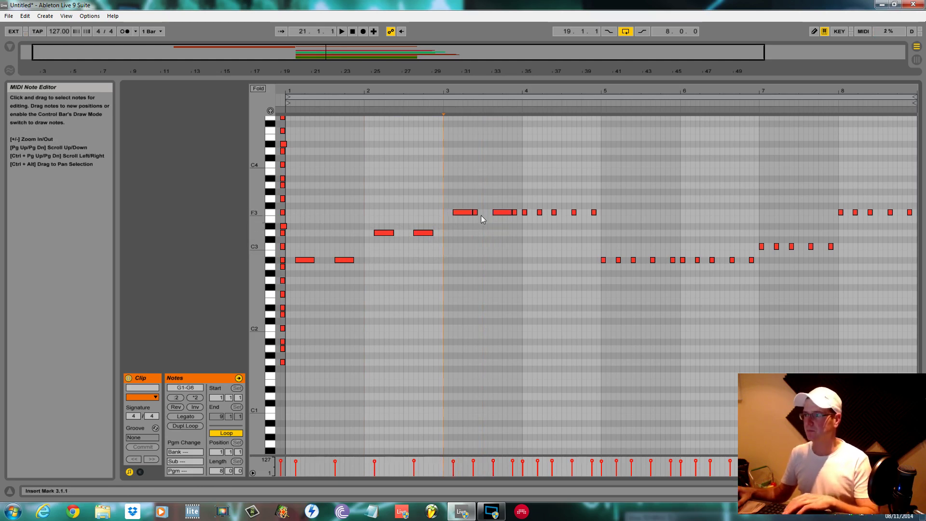
Delete the leftover short F3 notes in bars 3 and 4, keeping bar 3's two one-beat notes.
key(Delete)
click(475, 212)
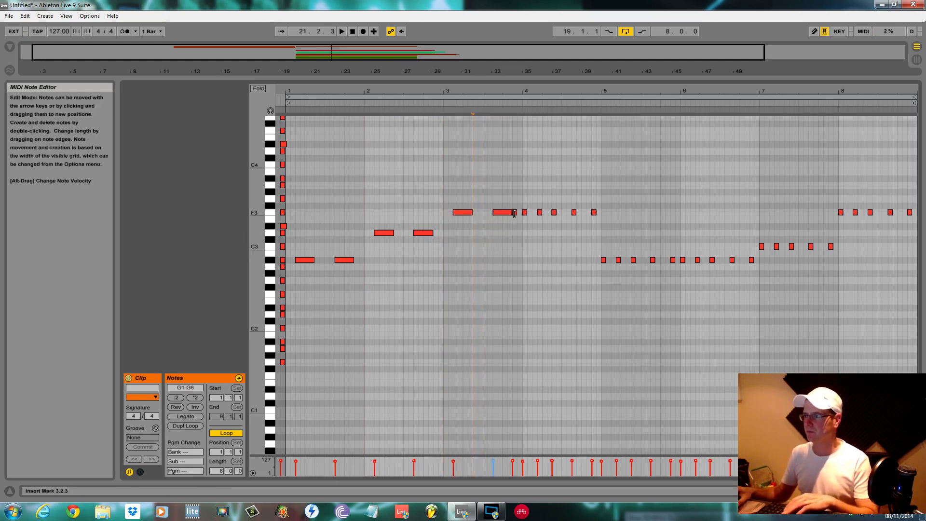
key(ctrl+z)
drag(514, 205, 609, 228)
key(Delete)
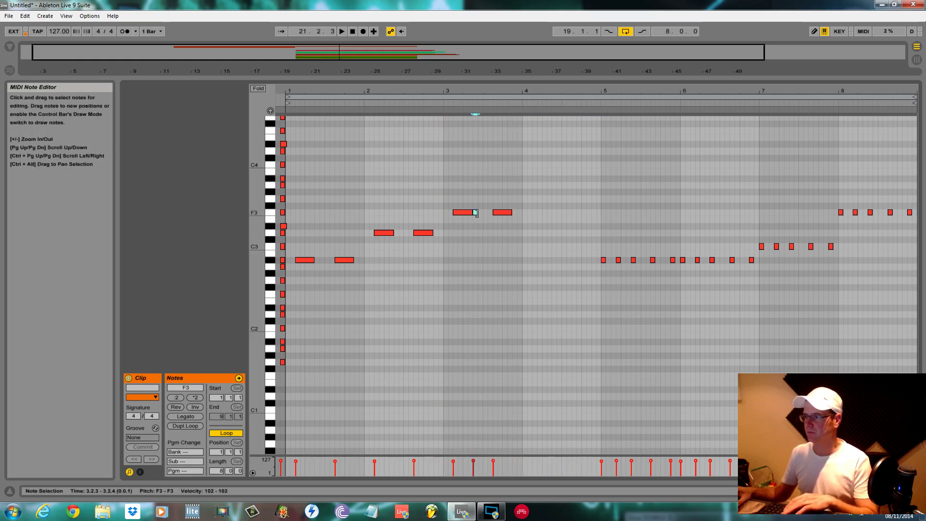
Duplicate bar 3's two F3 notes into bar 4, and again into bar 5 transposed down to A#2.
mouse_move(441, 207)
mouse_down()
mouse_move(569, 228)
mouse_move(663, 265)
mouse_up()
key(ctrl+d)
key(Left)
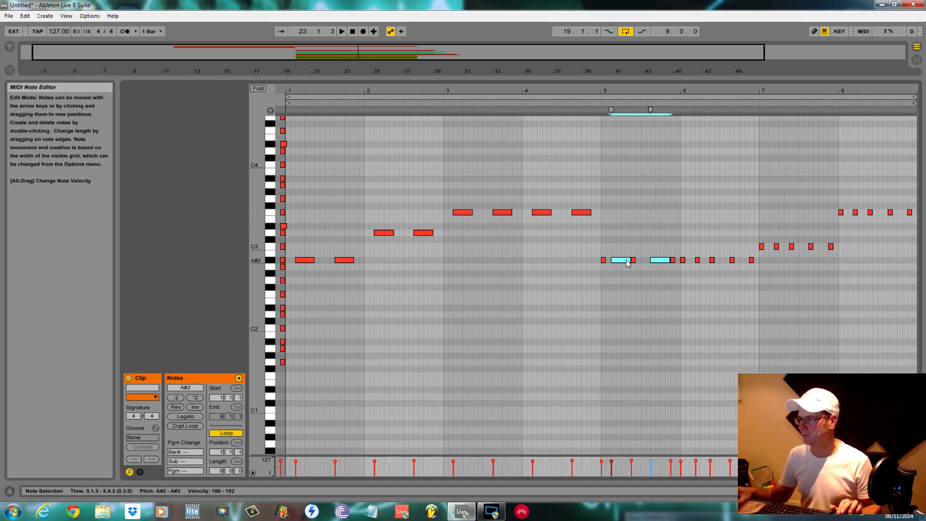
Delete the short A#2 notes in bars 5 and 6 and duplicate bar 5's two one-beat notes into bar 6.
key(Delete)
click(633, 260)
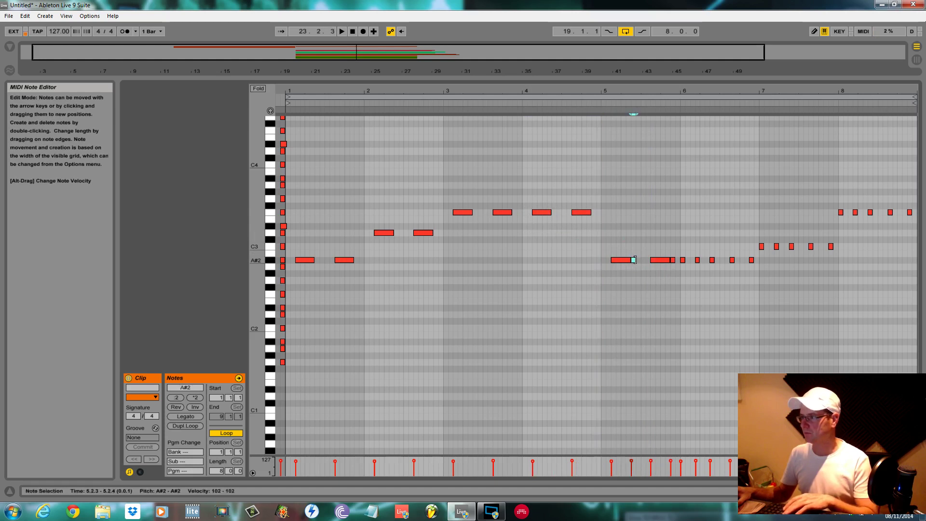
key(Delete)
key(ctrl+z)
drag(668, 248, 754, 300)
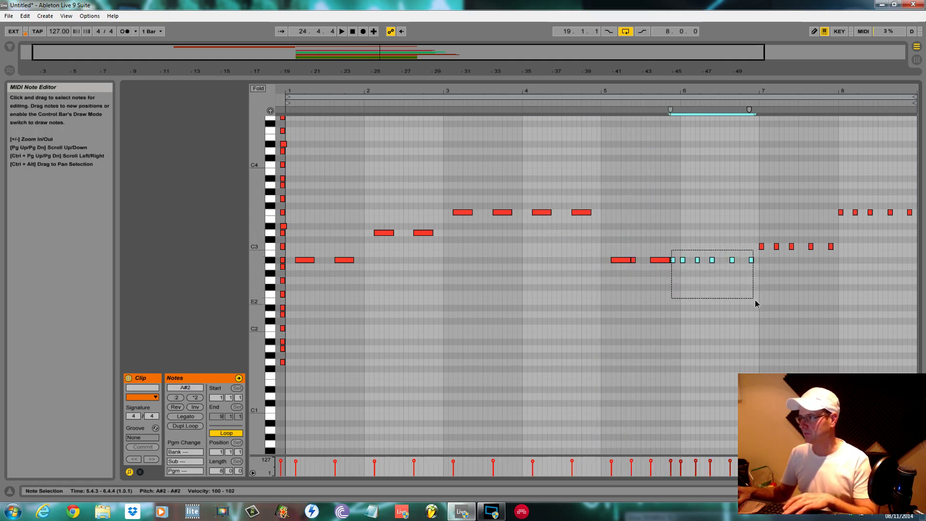
key(Delete)
click(634, 261)
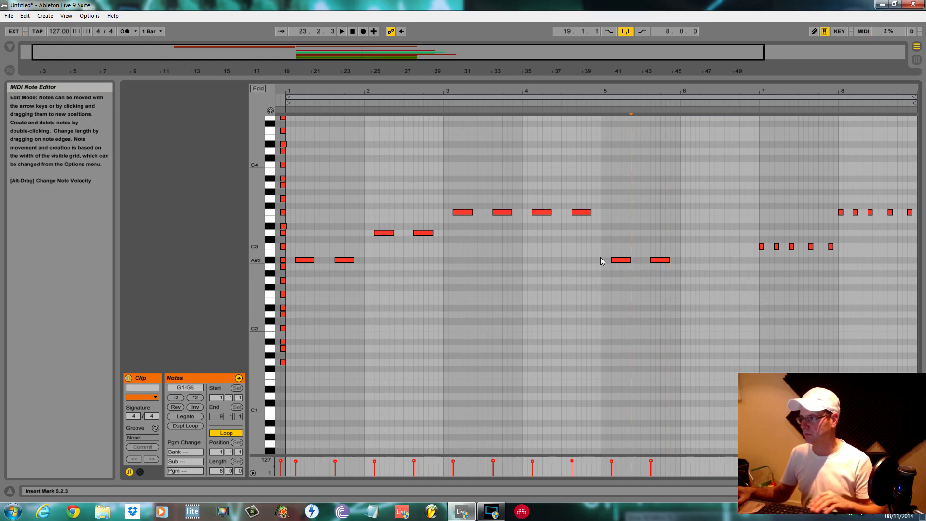
drag(601, 256, 676, 292)
key(ctrl+d)
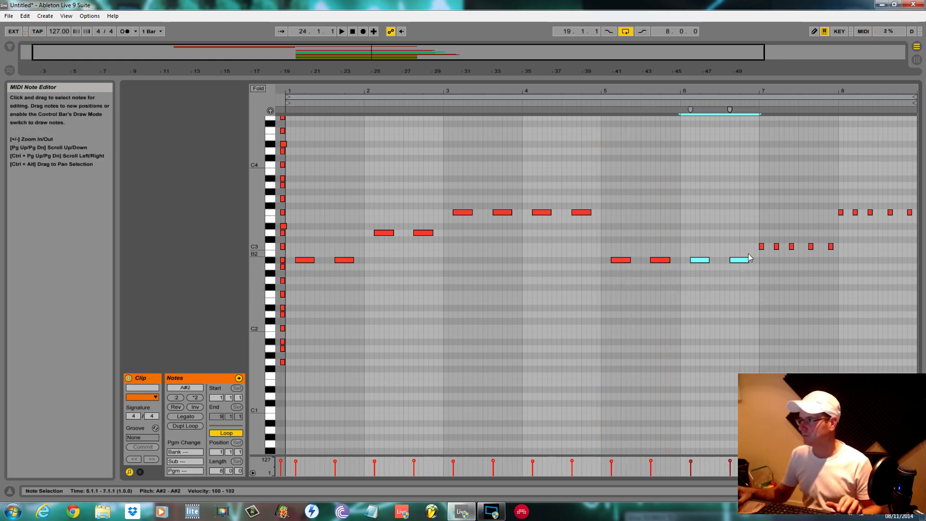
Replace bar 7's short C3 notes with a copy of bar 6's two notes transposed up to C3.
drag(761, 232, 797, 249)
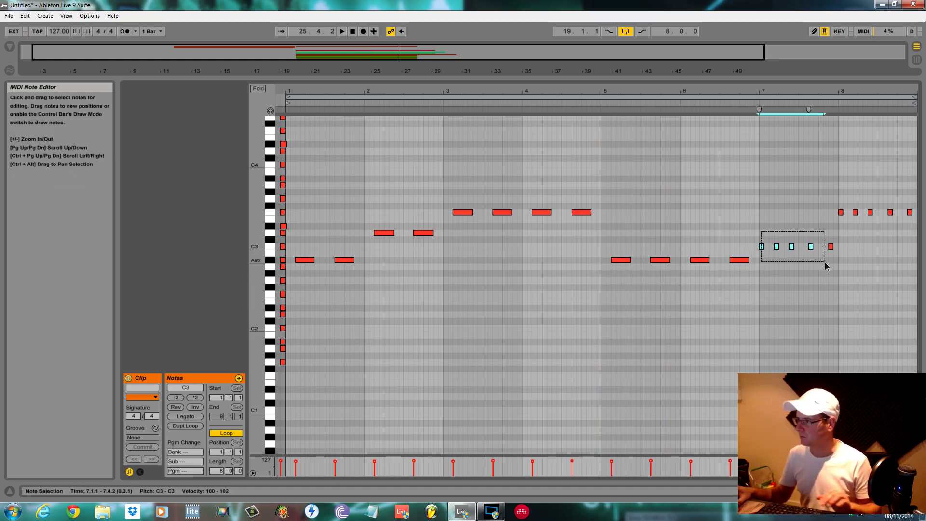
key(Delete)
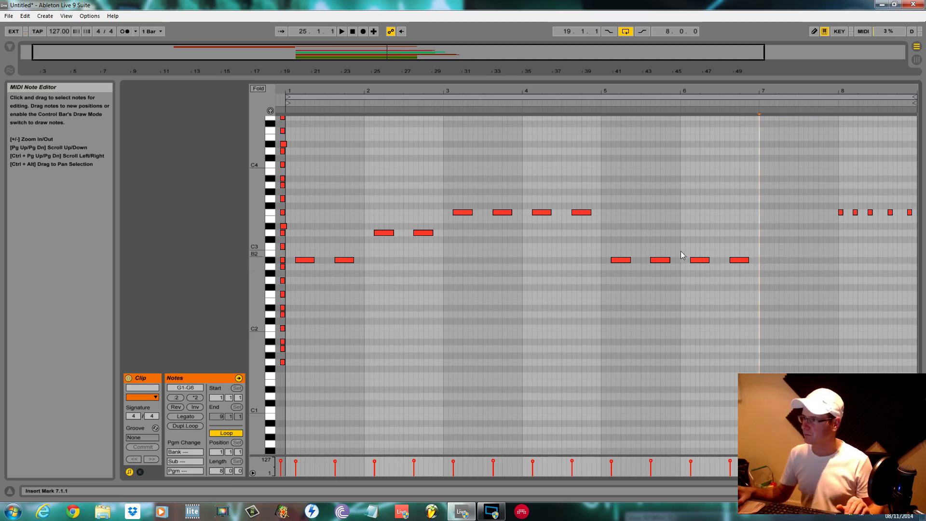
drag(681, 252, 738, 275)
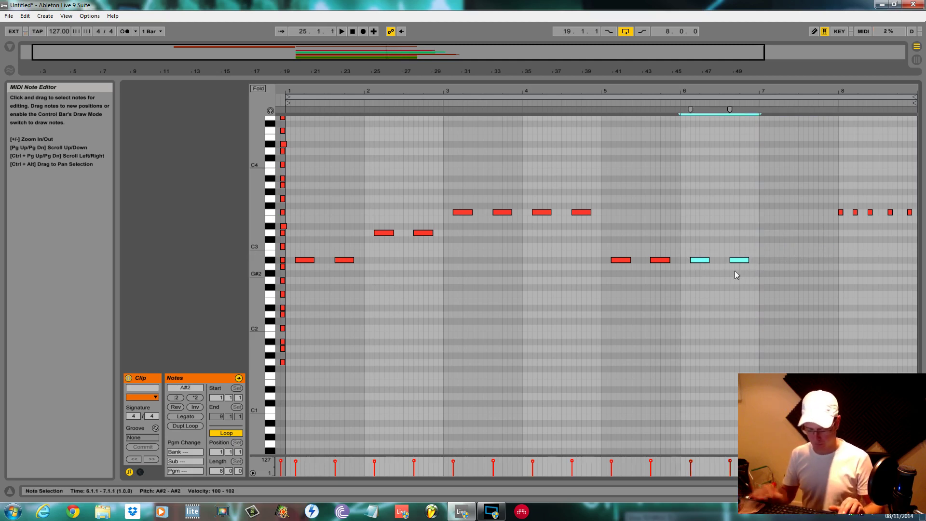
key(ctrl+d)
key(Up)
key(Up)
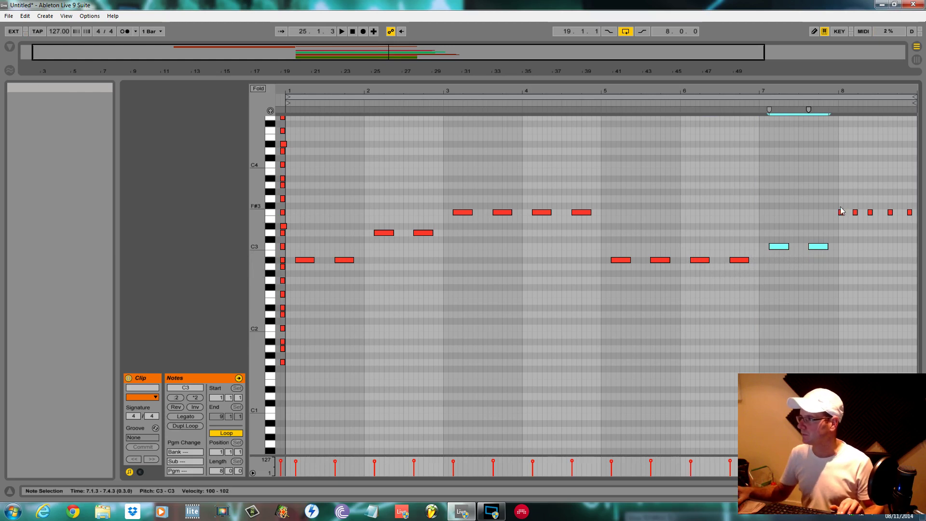
Replace bar 8's short F3 notes with a copy of bar 7's two notes transposed up to F3.
drag(832, 204, 898, 235)
key(Delete)
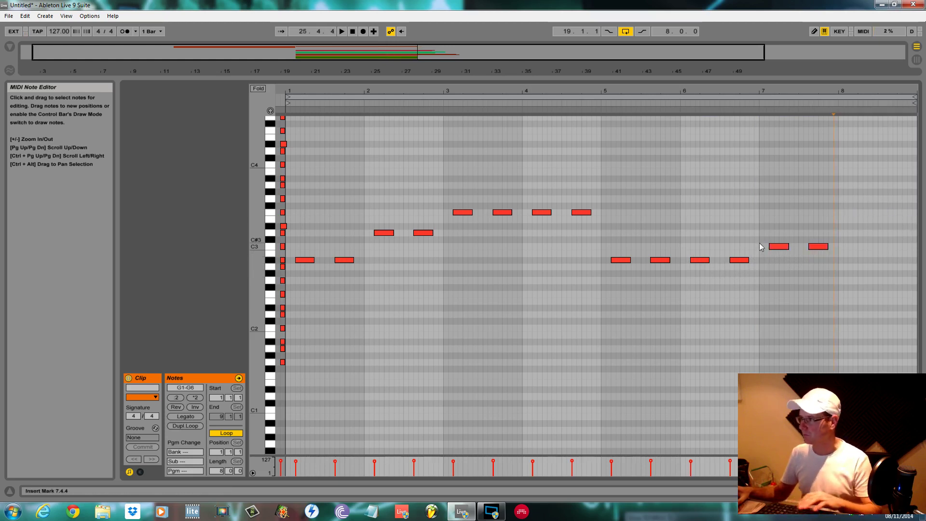
drag(761, 243, 815, 252)
key(ctrl+d)
key(Up)
key(Up)
key(Up)
key(Up)
key(Up)
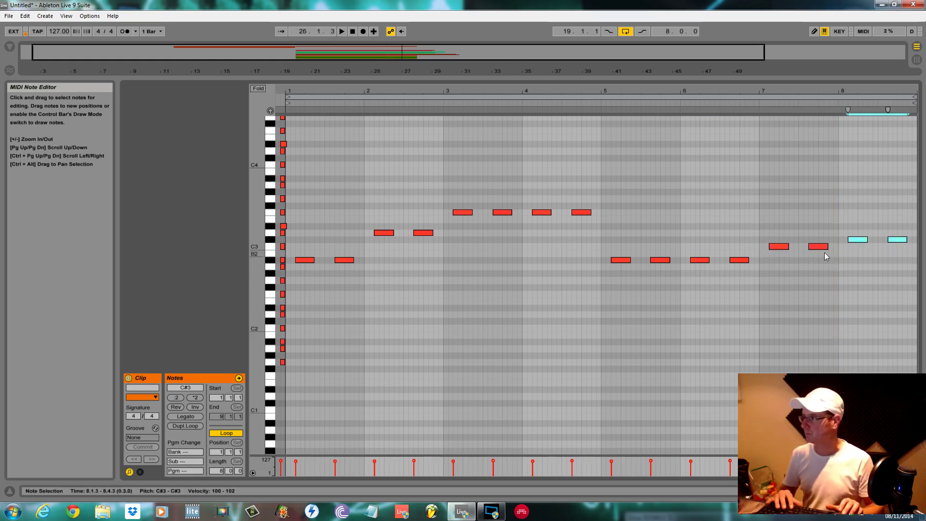
Play the loop and open the plug-in editor of the VIRUS TI track.
key(space)
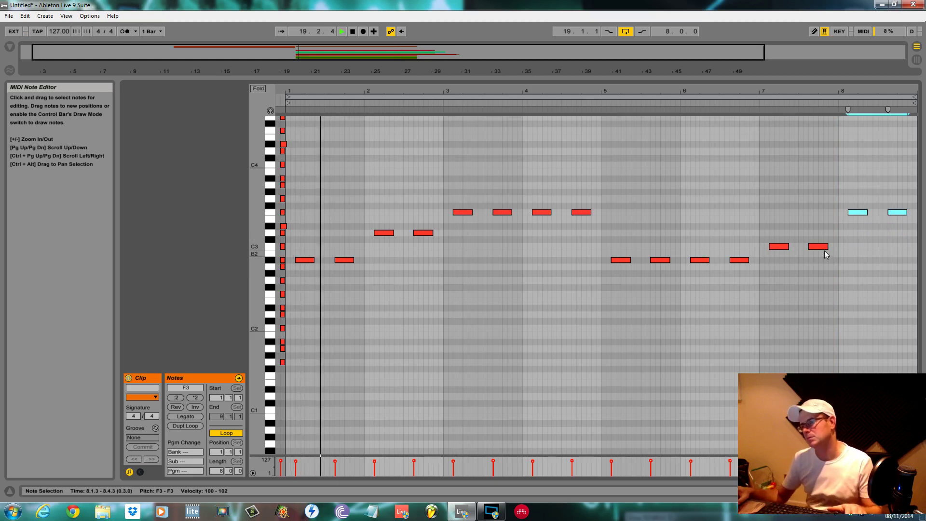
drag(487, 77, 487, 288)
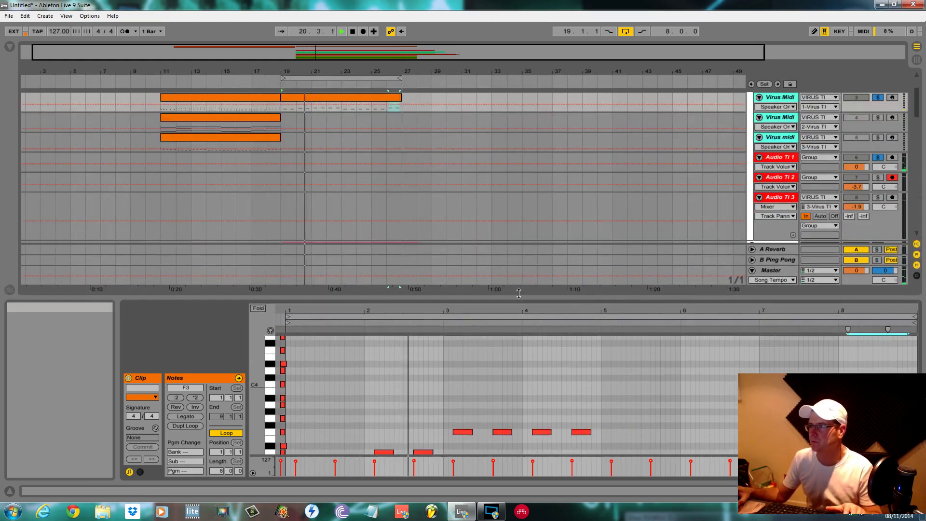
scroll(712, 166, up, 2)
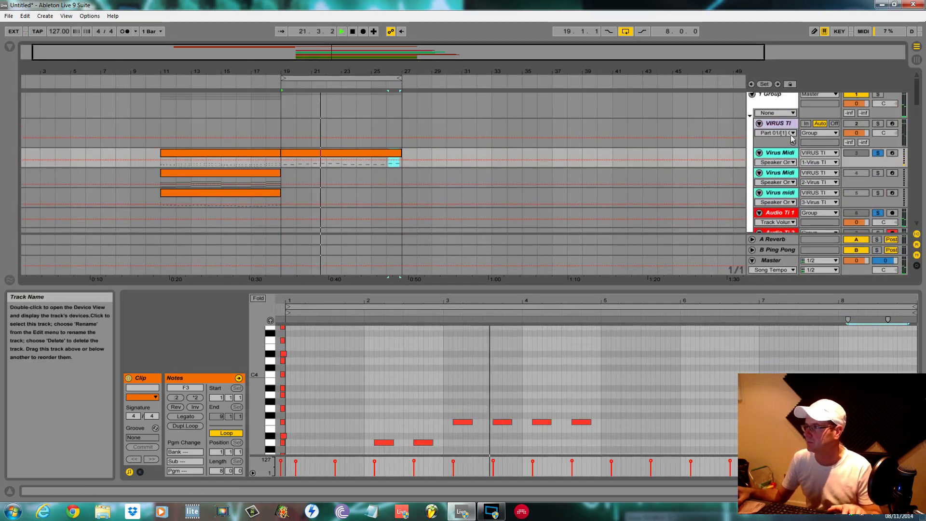
click(781, 124)
double_click(783, 125)
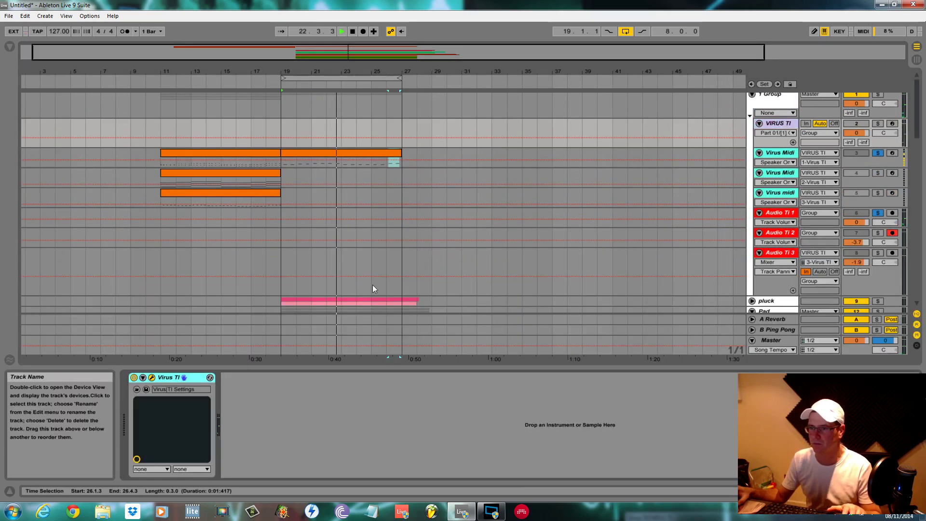
click(151, 378)
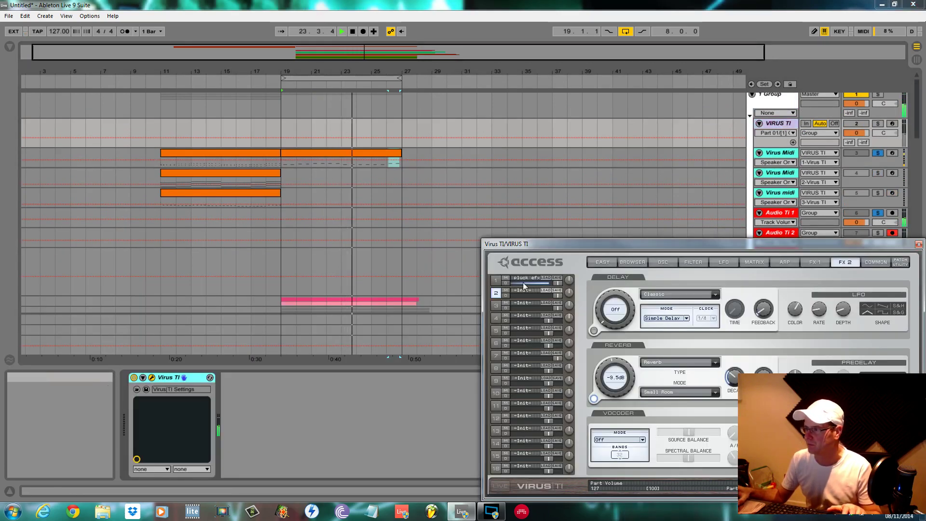
Replace the pluck patch in Virus TI part 1 with the -Init- patch.
click(495, 280)
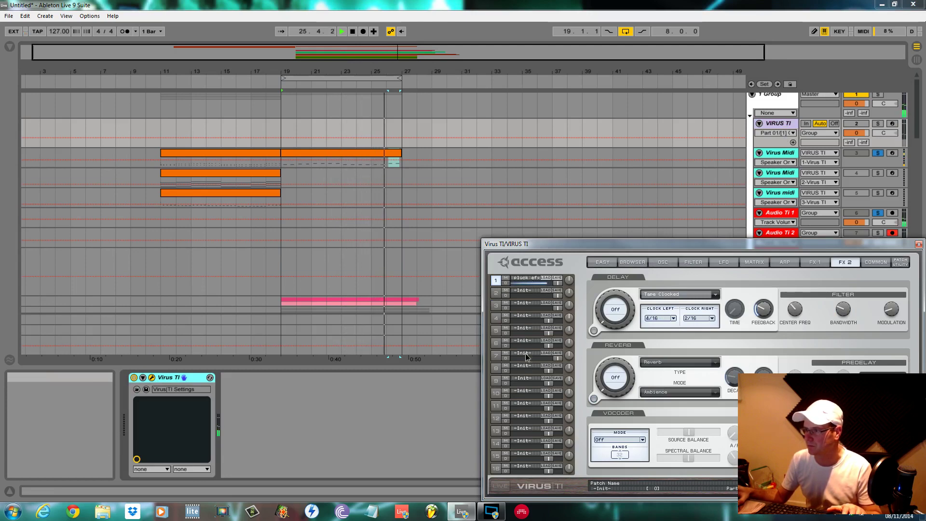
click(539, 280)
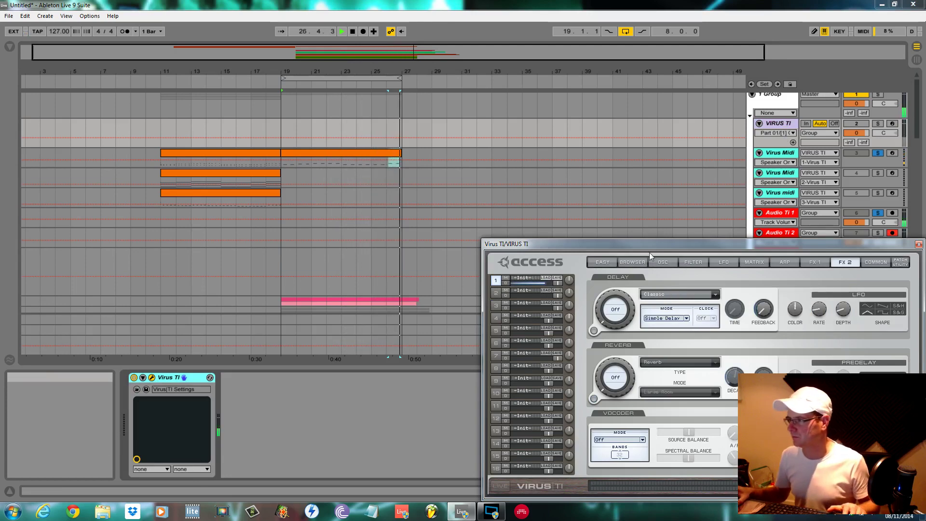
drag(579, 244, 430, 197)
Set oscillator 1 to the HyperSaw model, raising its density and setting its detune to 45.
click(514, 216)
click(497, 243)
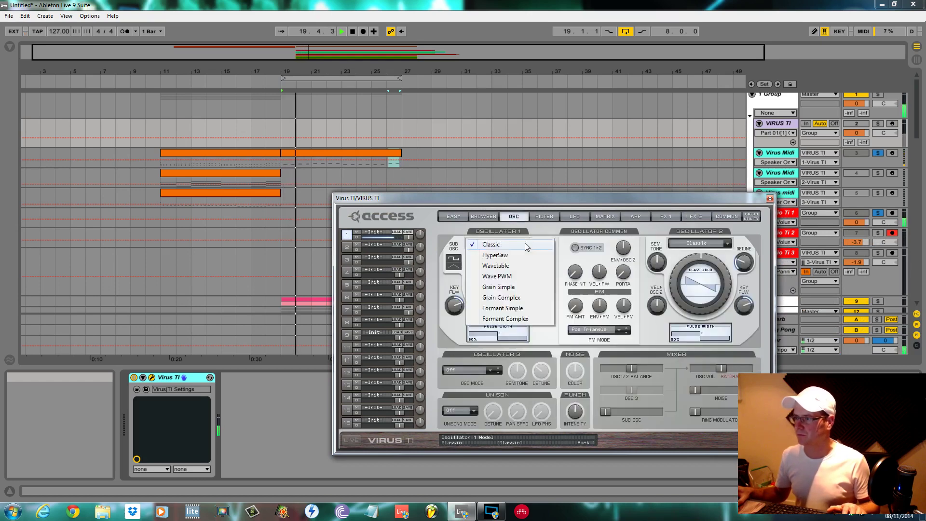
click(491, 244)
click(497, 243)
click(504, 259)
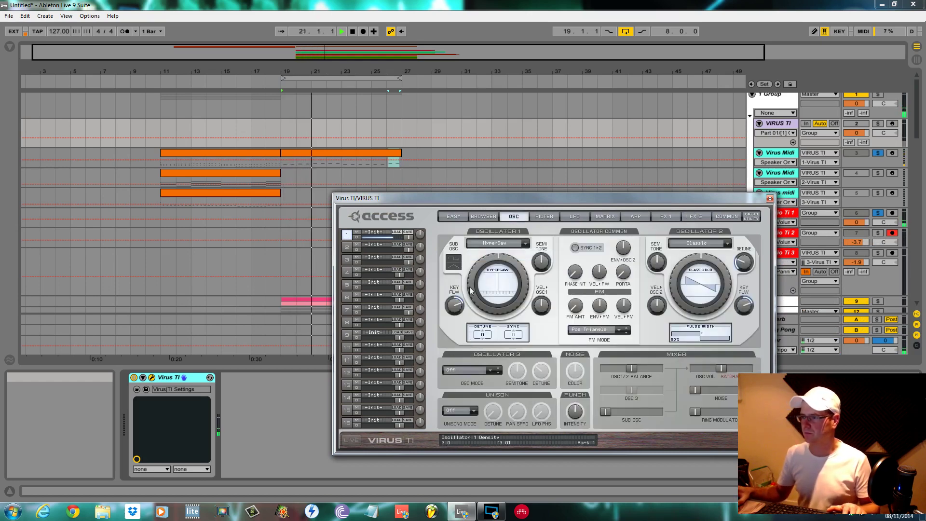
drag(494, 280, 497, 236)
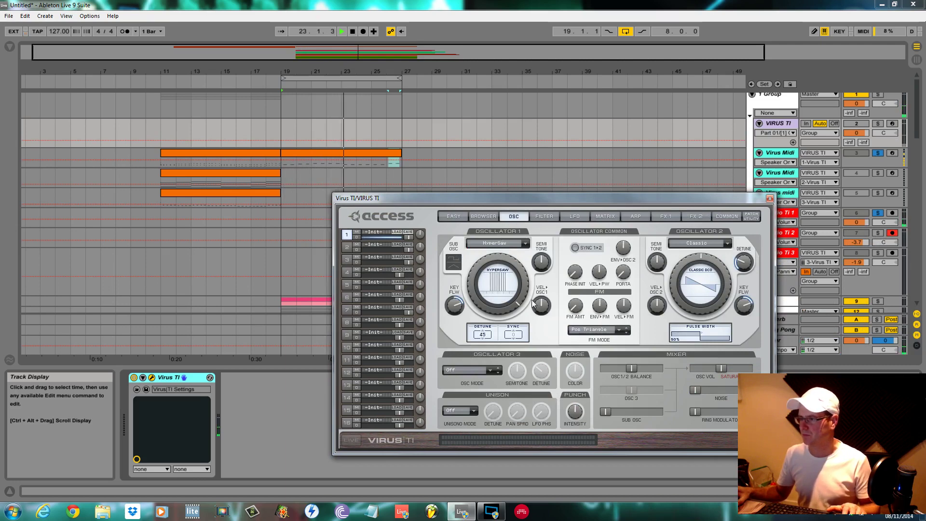
Try the Wavetable model with the Didgitalis wavetable on oscillator 2.
click(723, 253)
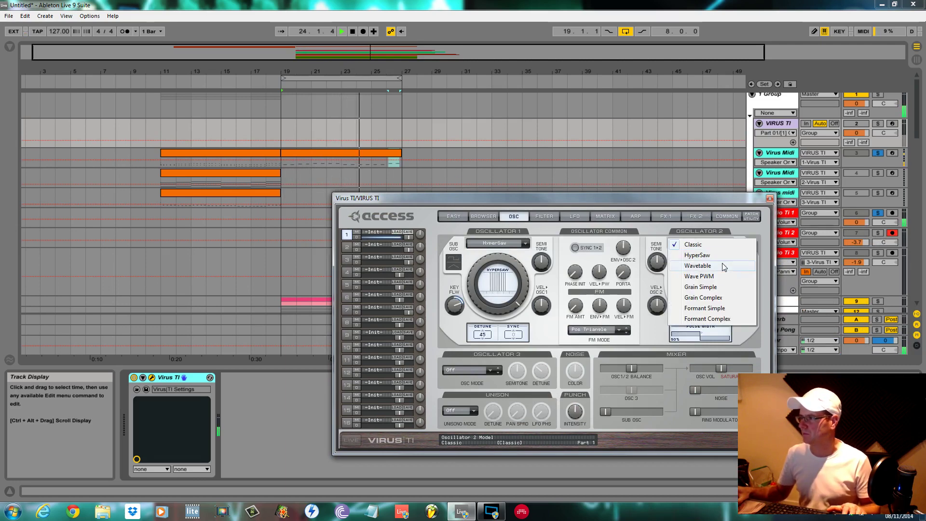
click(702, 266)
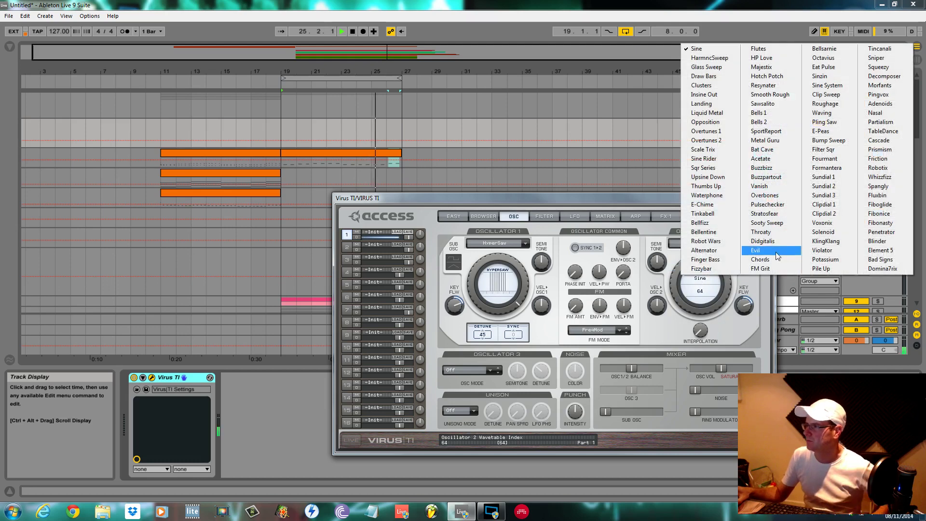
click(762, 240)
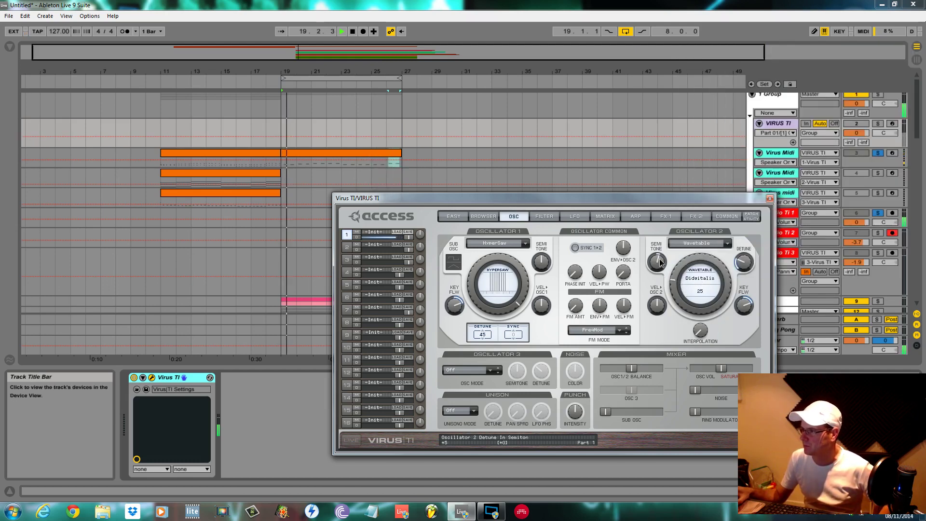
Raise oscillator 2's semitone tuning and switch it to HyperSaw with detune 33 and sync 37.
drag(659, 262, 660, 256)
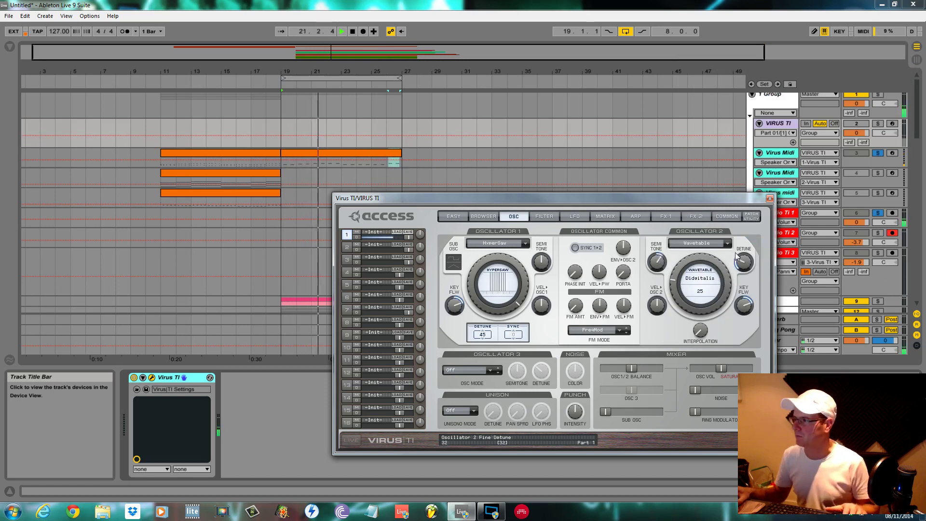
click(699, 244)
click(700, 256)
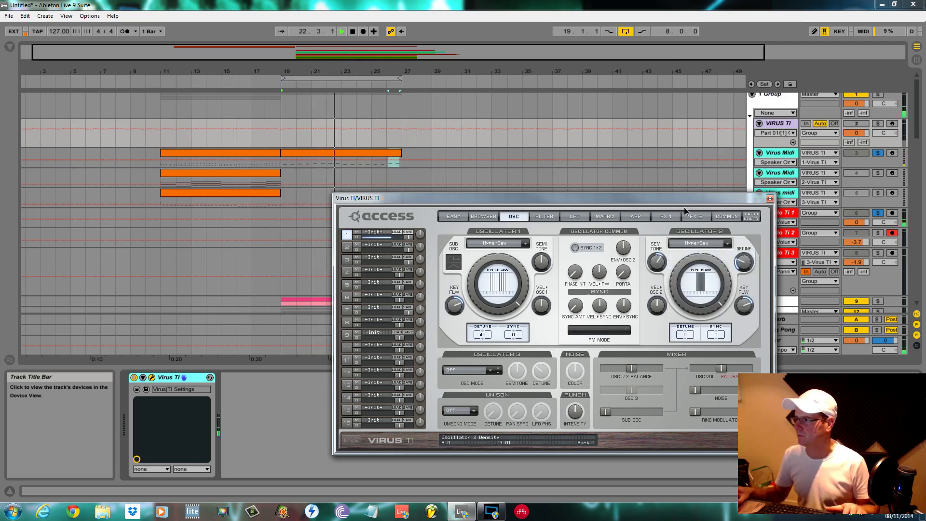
drag(686, 334, 688, 277)
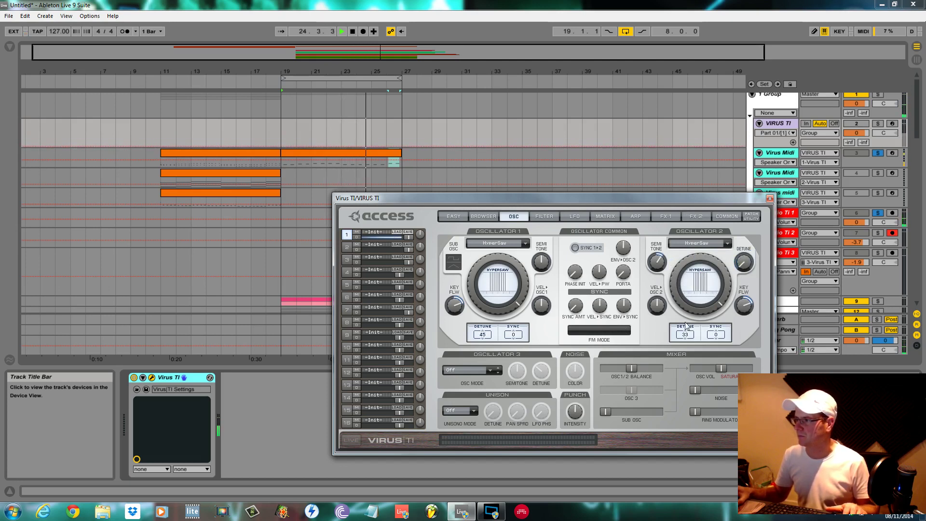
drag(714, 337, 727, 294)
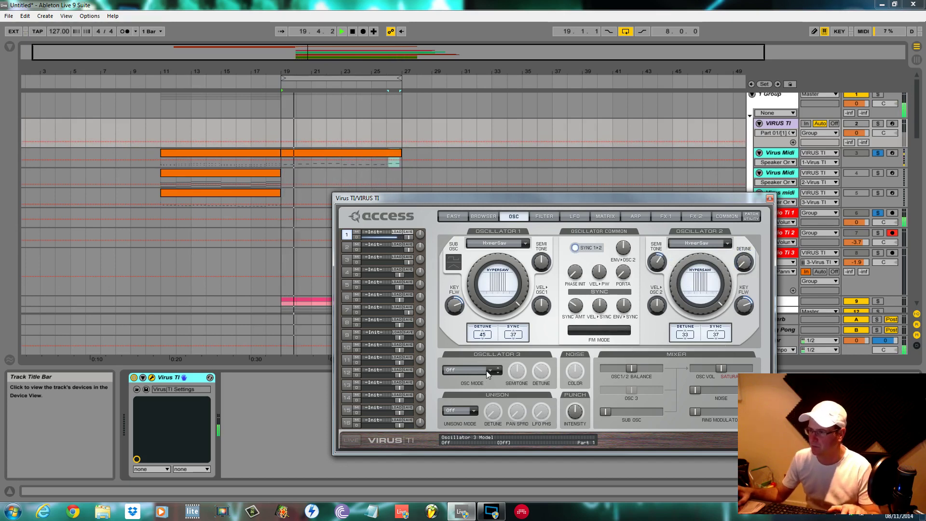
Set the unison mode to Twin and audition a higher sub-oscillator volume before returning it to minimum.
click(473, 409)
click(466, 419)
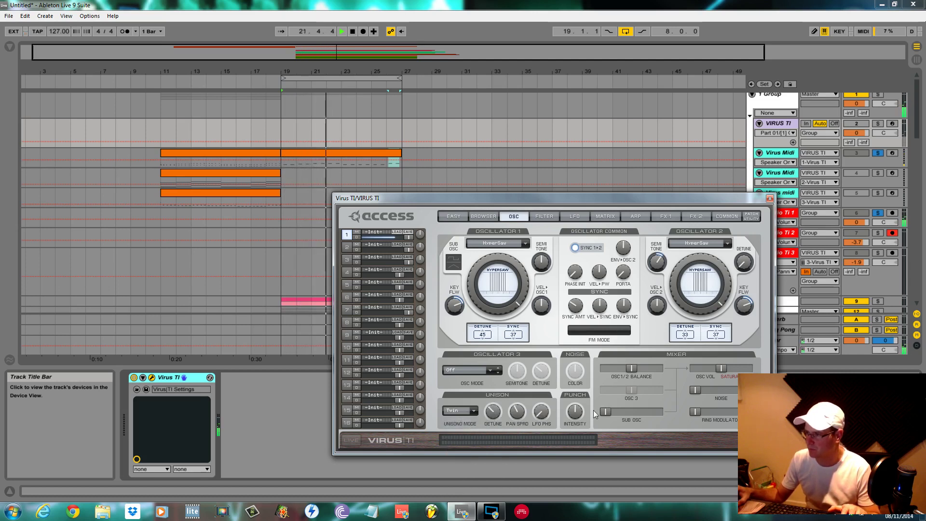
drag(605, 412, 623, 412)
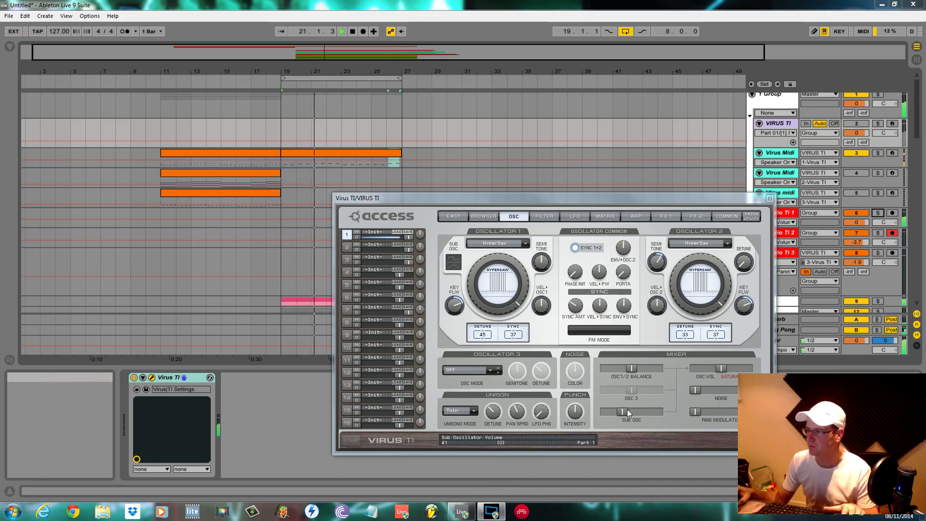
drag(625, 410, 573, 413)
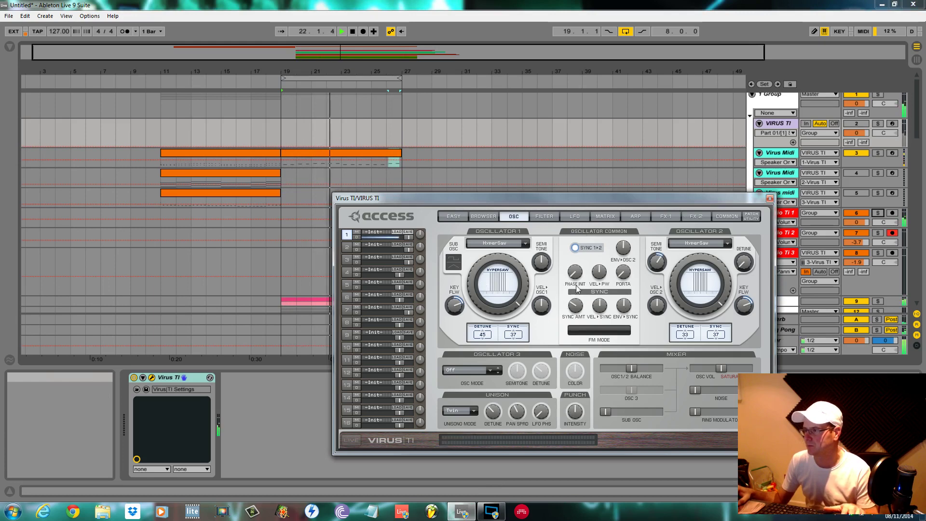
Raise the Analog Boost character intensity and the phaser mix in the part's effects.
click(664, 217)
drag(451, 255, 451, 227)
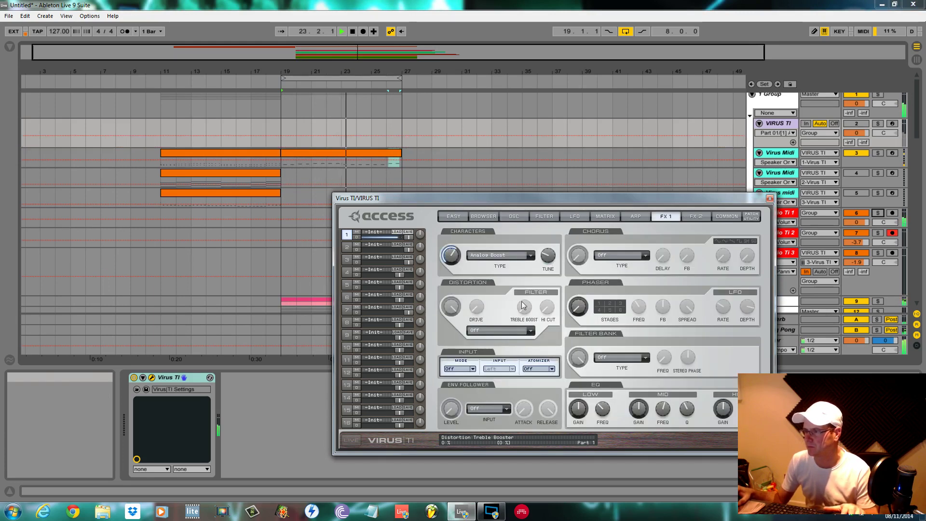
drag(581, 310, 584, 228)
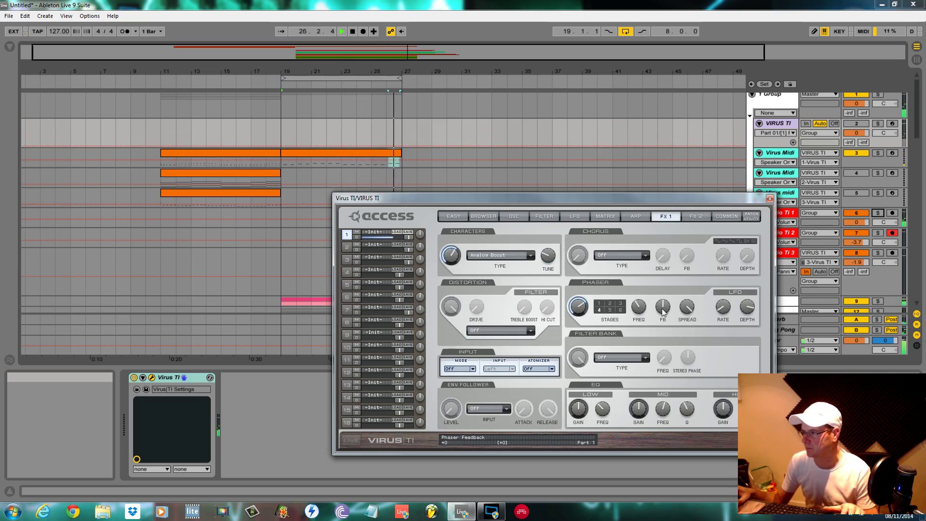
Try a higher phaser frequency, and audition the Frequency Shifter filter bank while sweeping its frequency.
drag(638, 308, 641, 295)
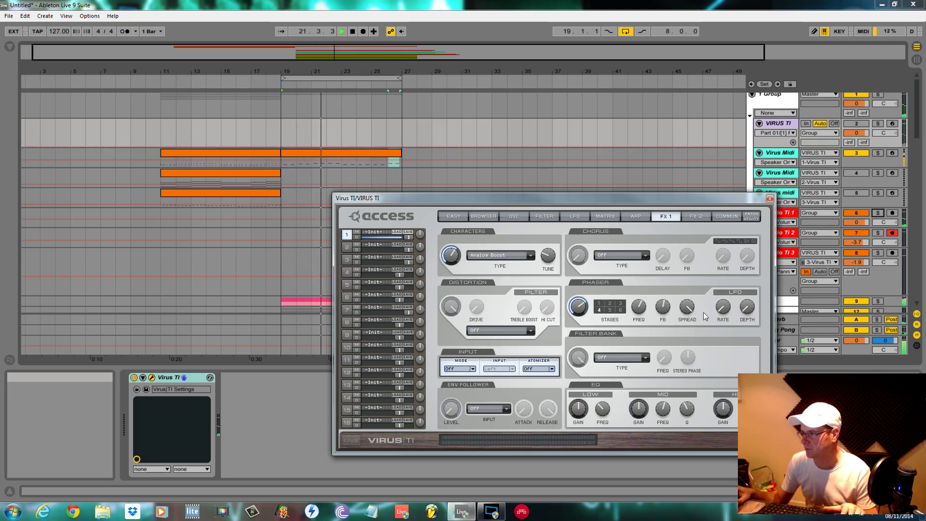
click(644, 357)
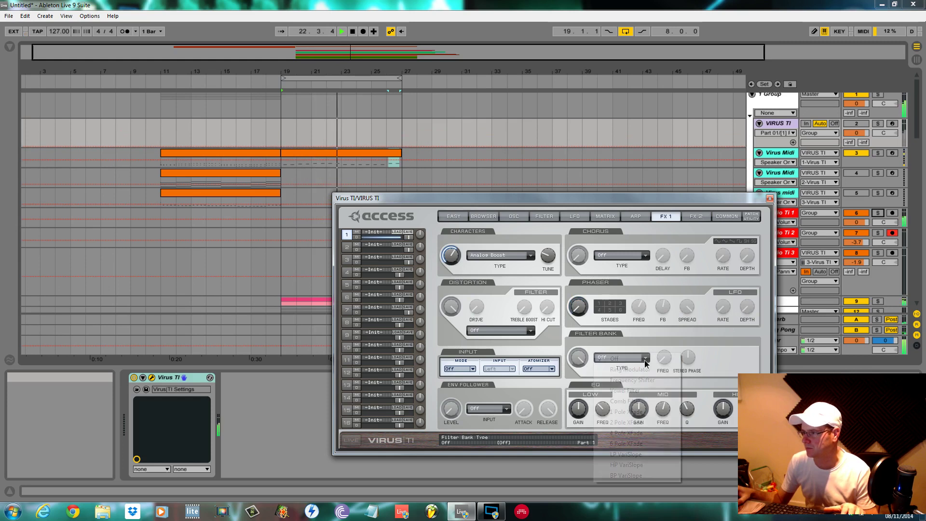
click(633, 381)
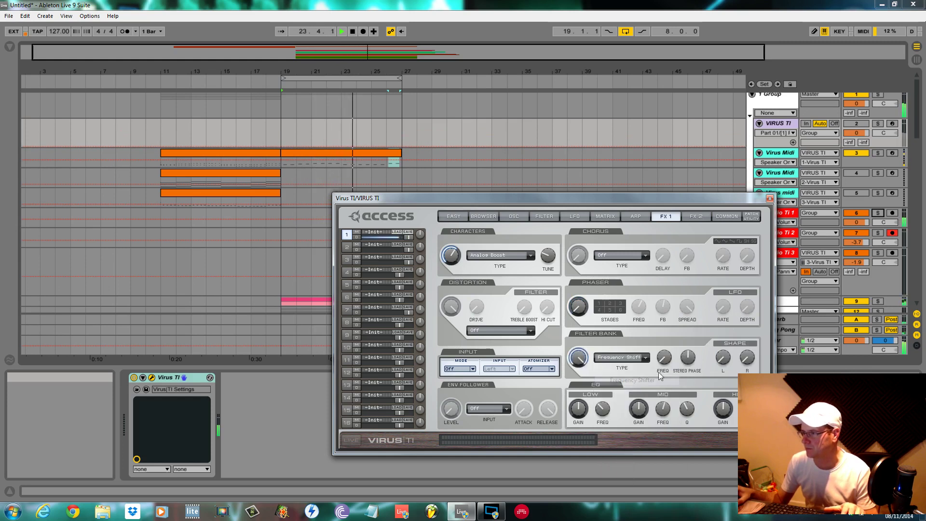
drag(663, 361, 664, 338)
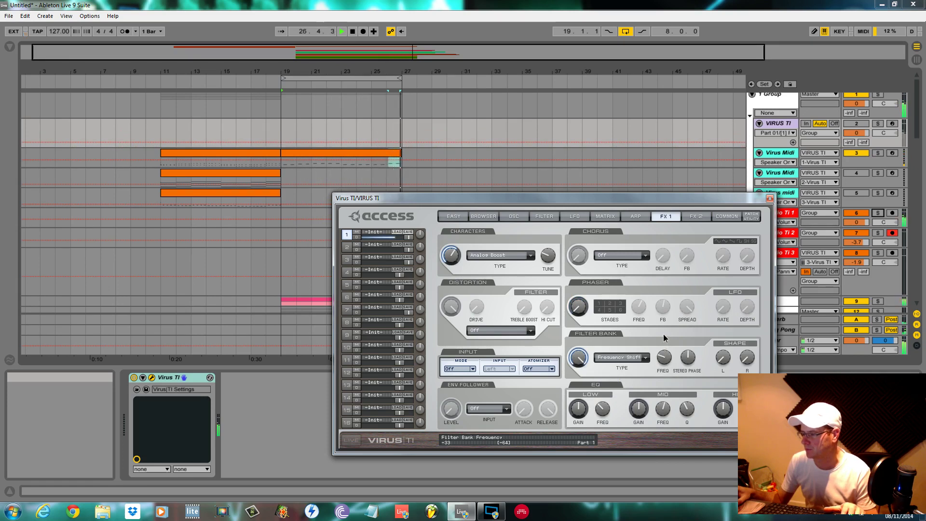
drag(663, 334, 666, 382)
Switch the filter bank to Ring Modulator, raise its frequency to just below the midpoint and increase the stereo phase.
click(645, 357)
click(622, 368)
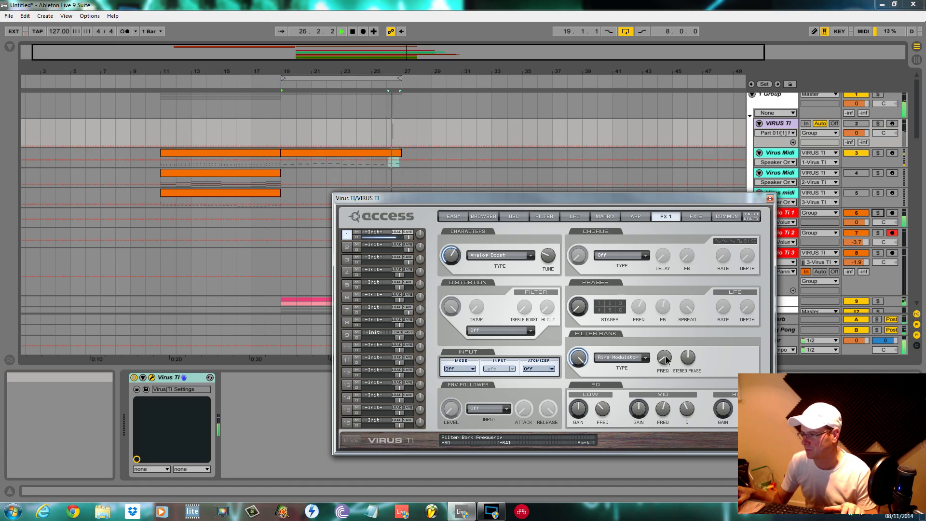
drag(666, 357, 668, 318)
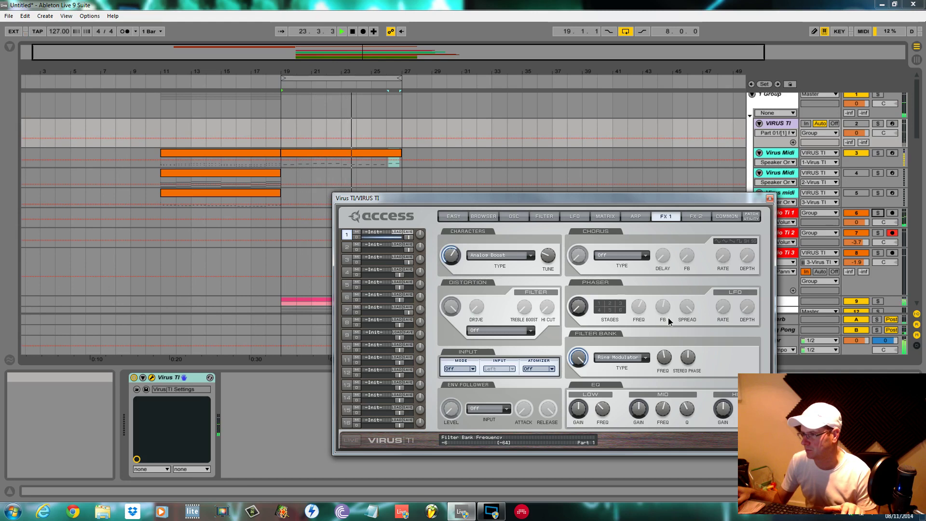
mouse_move(668, 356)
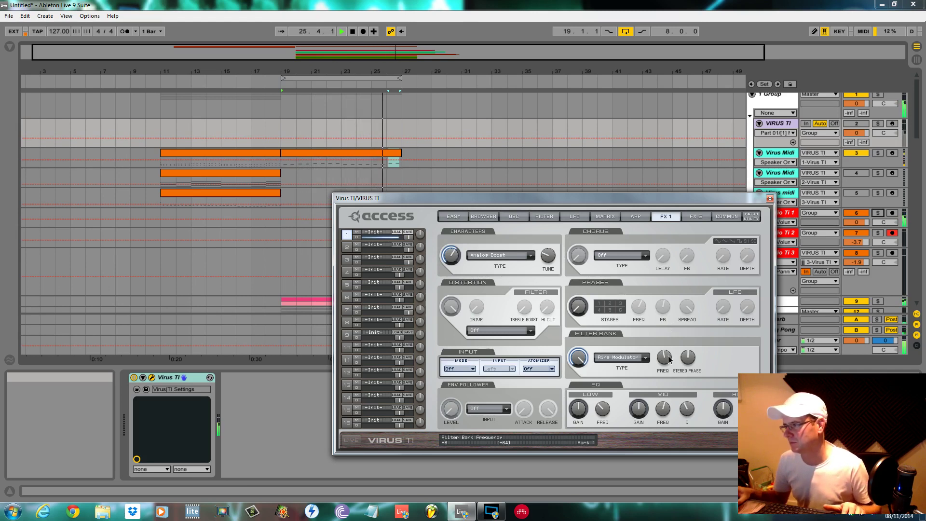
drag(668, 356, 668, 357)
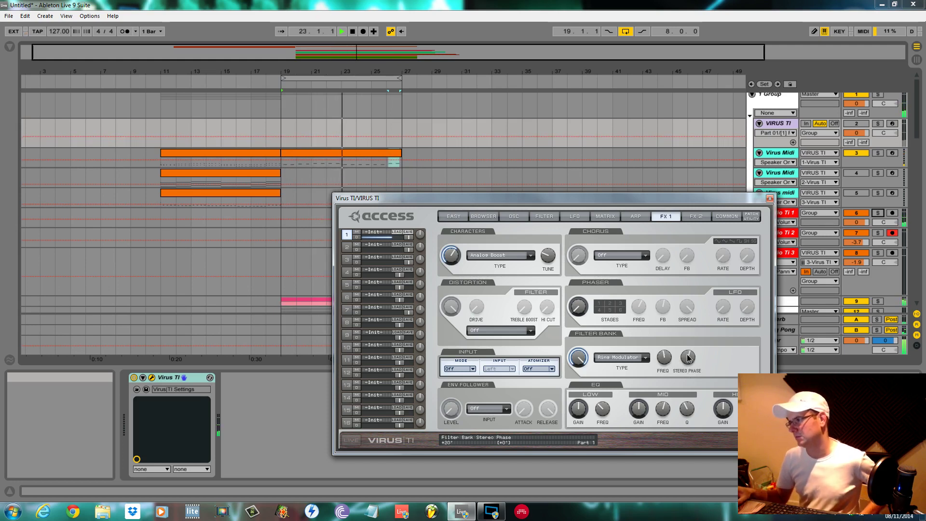
Enable the Large Room reverb at a send of about -10.75 dB and adjust its decay, damping and color.
click(693, 216)
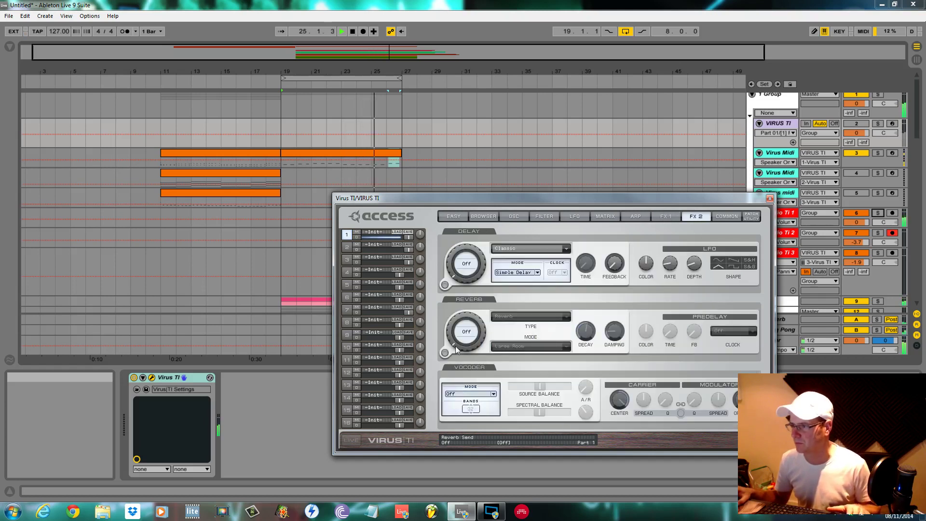
click(445, 352)
scroll(454, 326, down, 3)
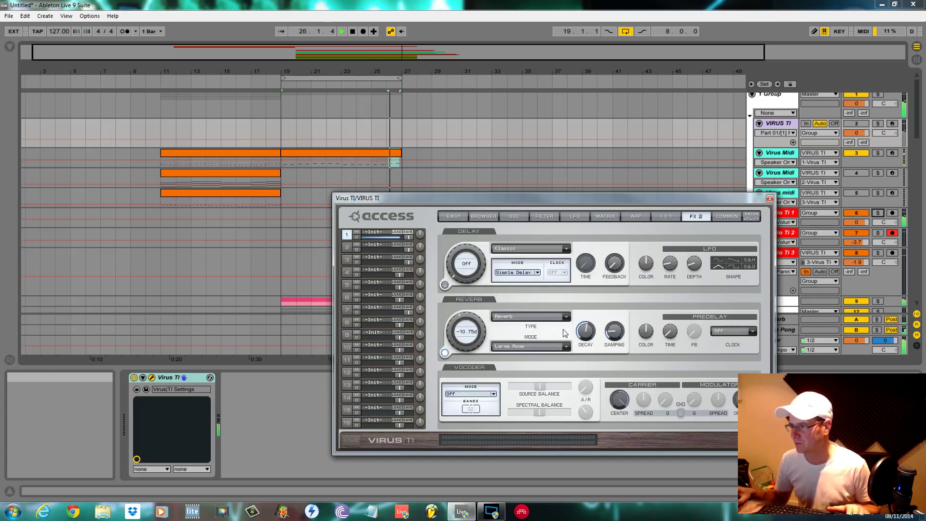
drag(595, 336, 615, 330)
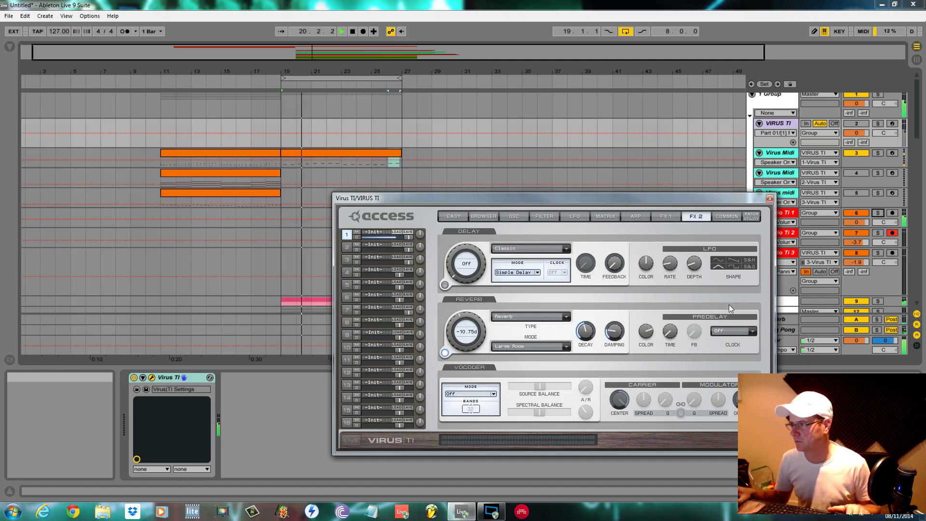
Solo the first Virus Midi track and the first Virus audio track, and set the part's chorus type to Air Chorus with adjusted EQ gains.
click(878, 153)
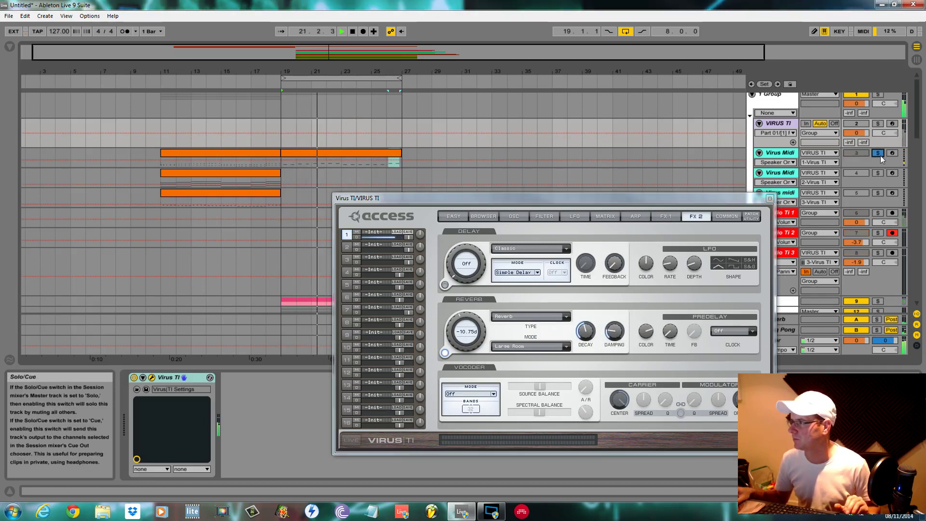
click(877, 213)
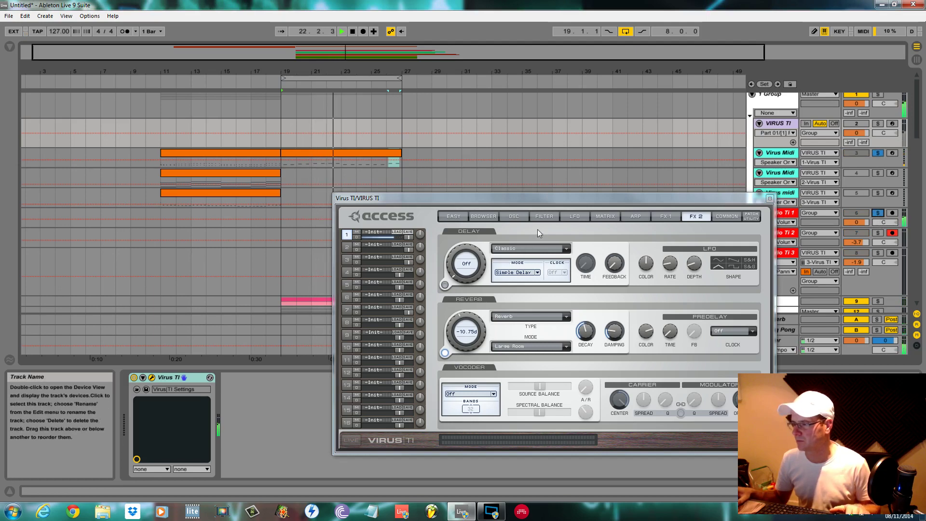
click(602, 216)
click(668, 217)
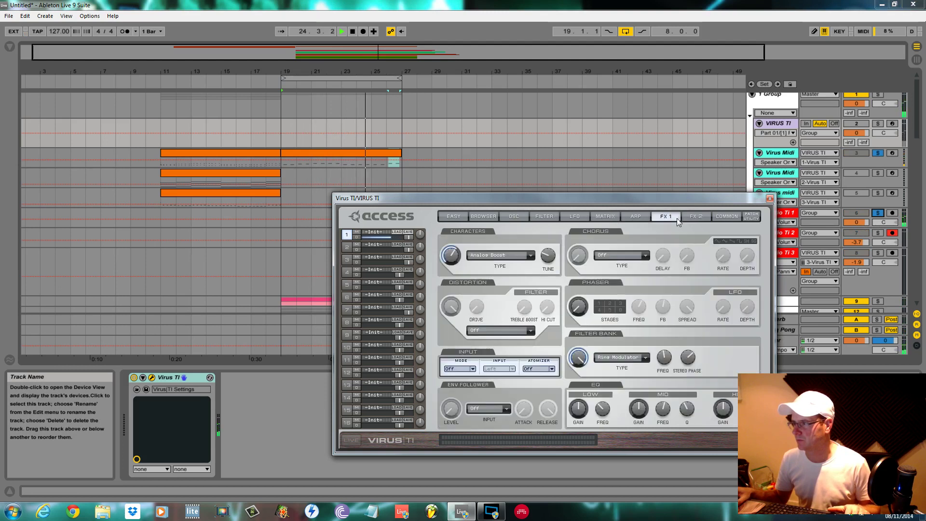
click(659, 354)
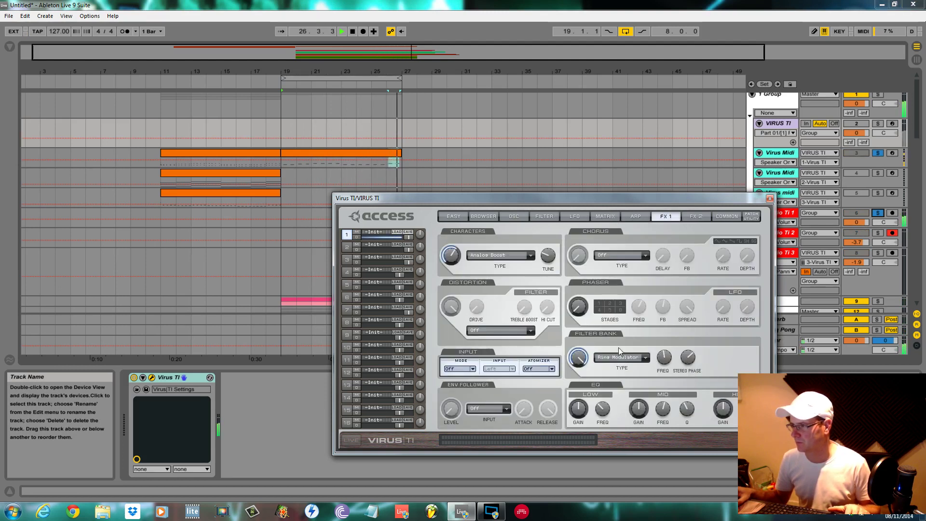
click(622, 255)
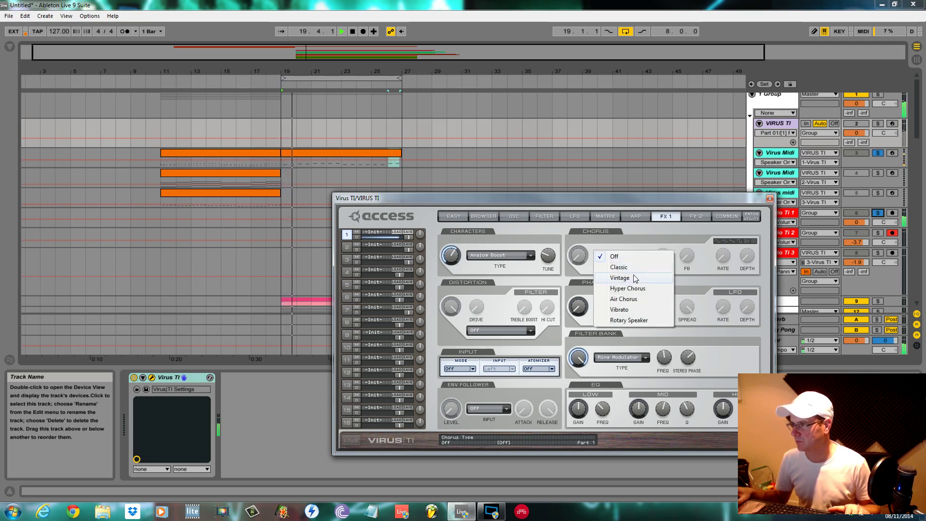
click(632, 300)
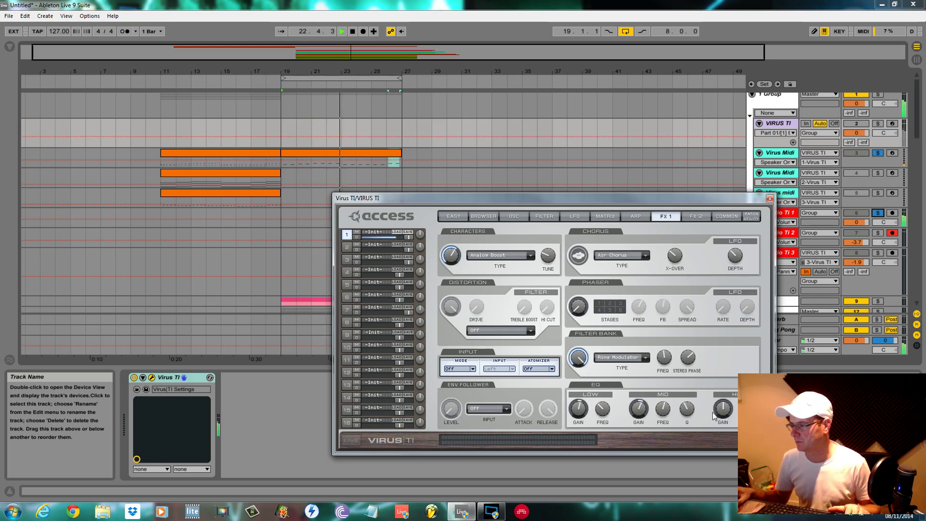
Raise the amplifier envelope's attack slightly and set the filter 2 cutoff offset to about +27.
click(545, 217)
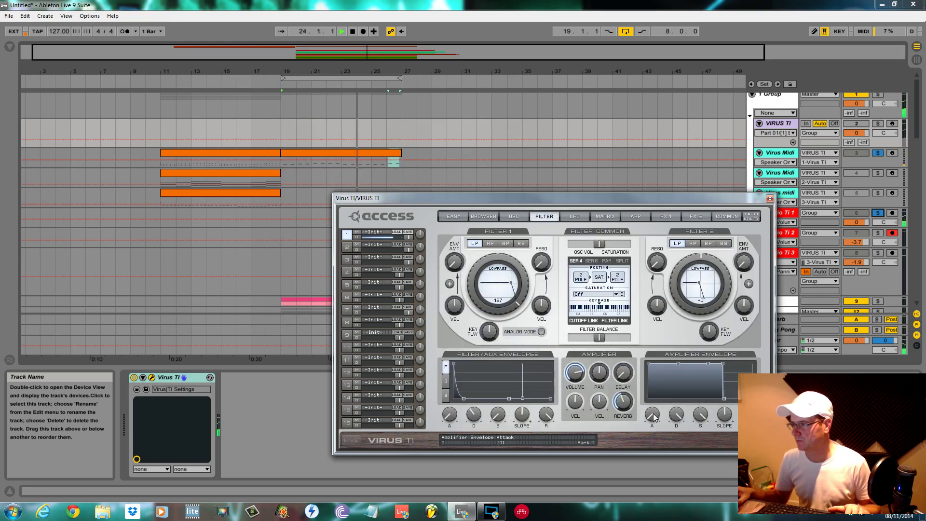
drag(654, 417, 654, 409)
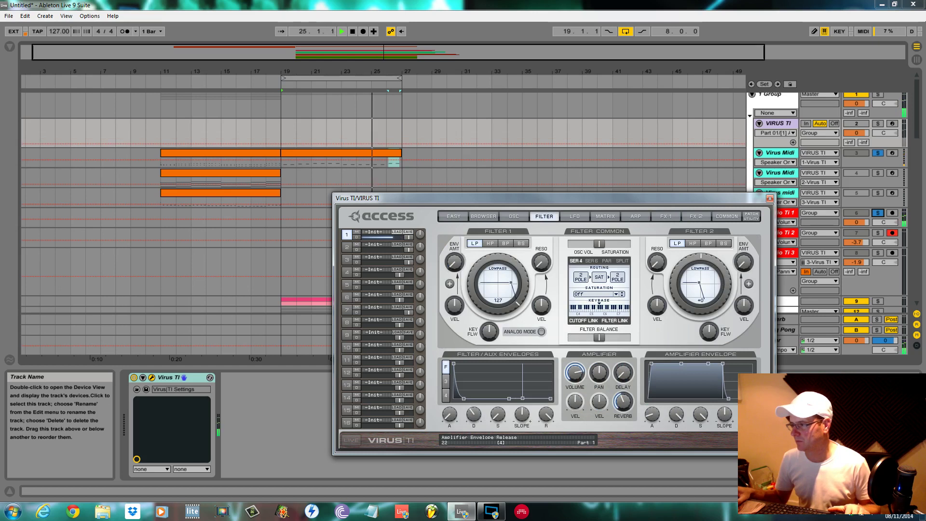
drag(713, 315, 675, 268)
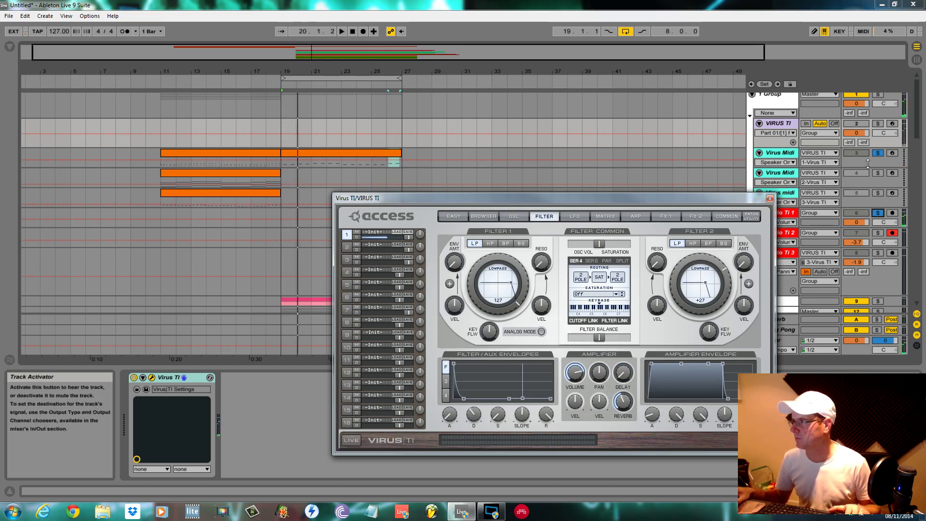
Unsolo the Virus tracks and lower part 1's volume slightly in the synth's part list.
click(877, 153)
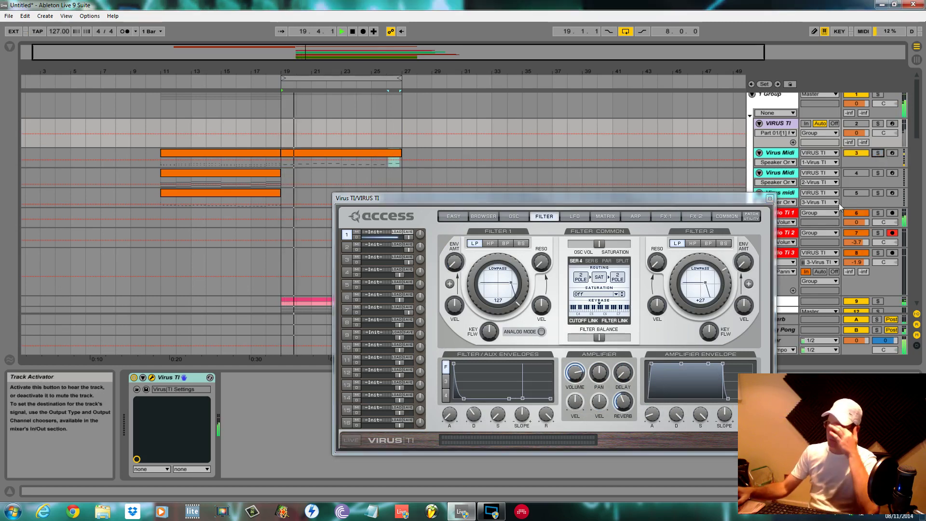
click(408, 238)
drag(408, 240, 402, 242)
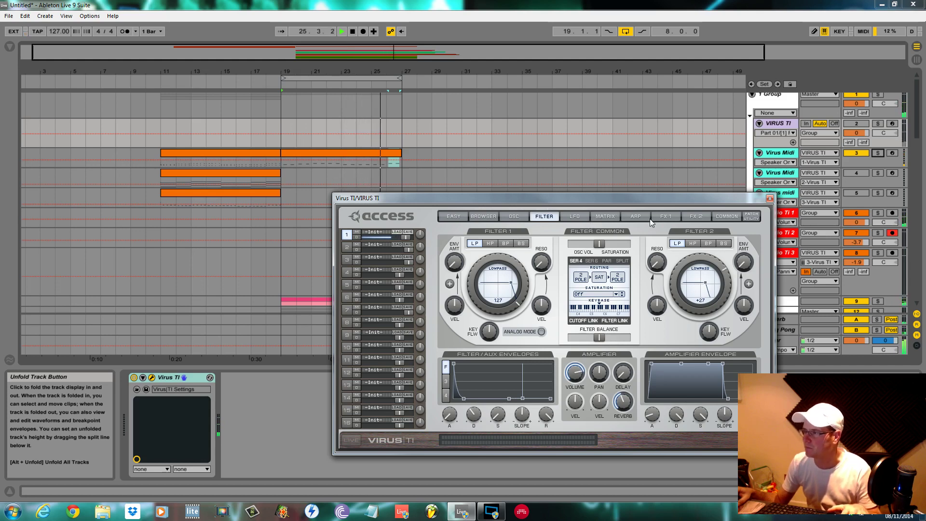
Fine-tune the Ring Modulator frequency to about -2 and turn down the filter bank mix.
click(664, 216)
click(694, 216)
click(665, 217)
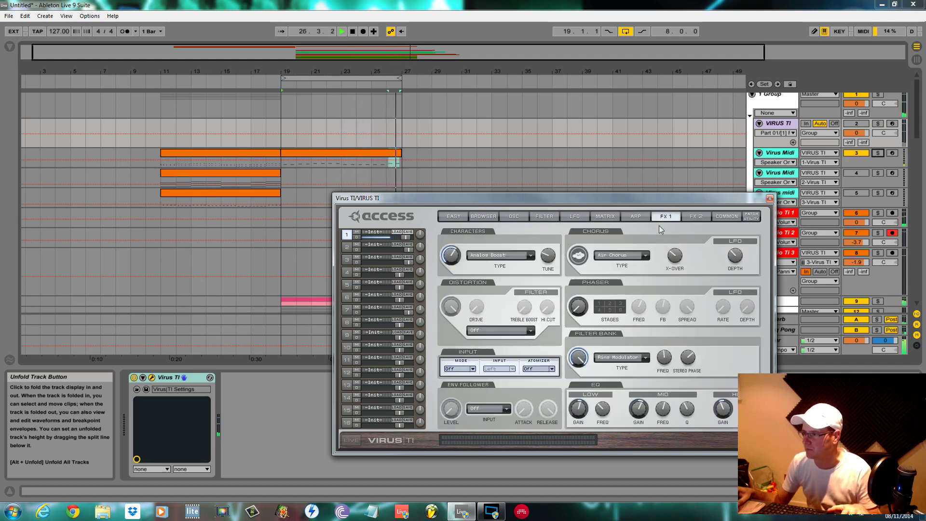
mouse_move(665, 359)
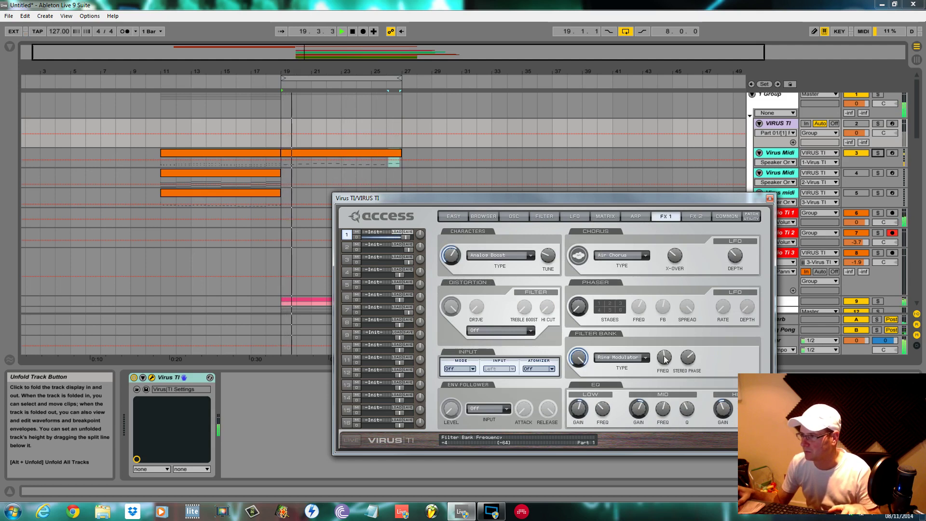
drag(665, 358, 666, 364)
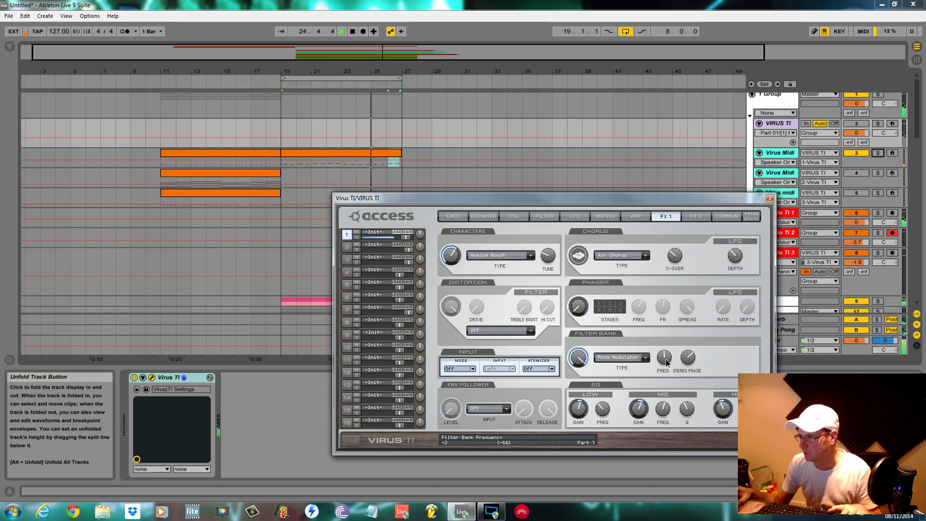
key(space)
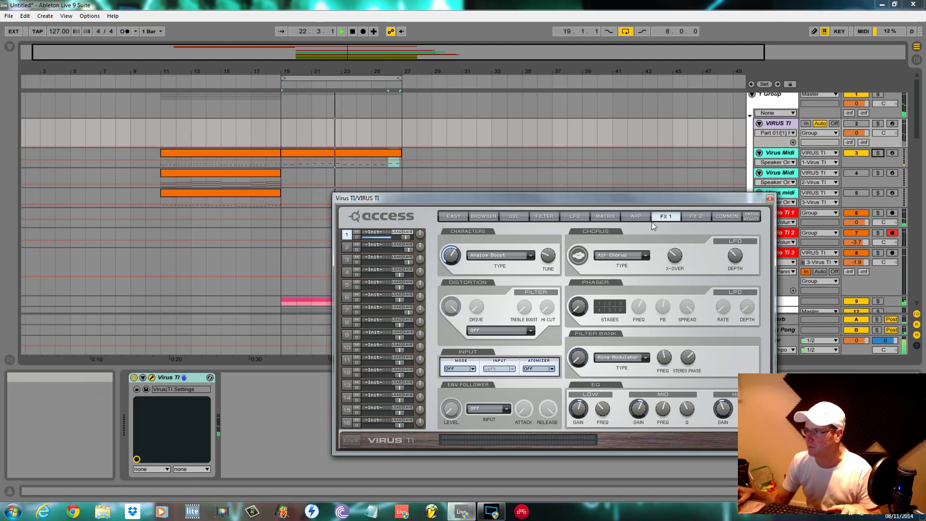
Set LFO 3 to a sine wave at rate 82 with a short fade-in, and modulate the pitch of oscillators 1 and 2 moderately.
click(564, 216)
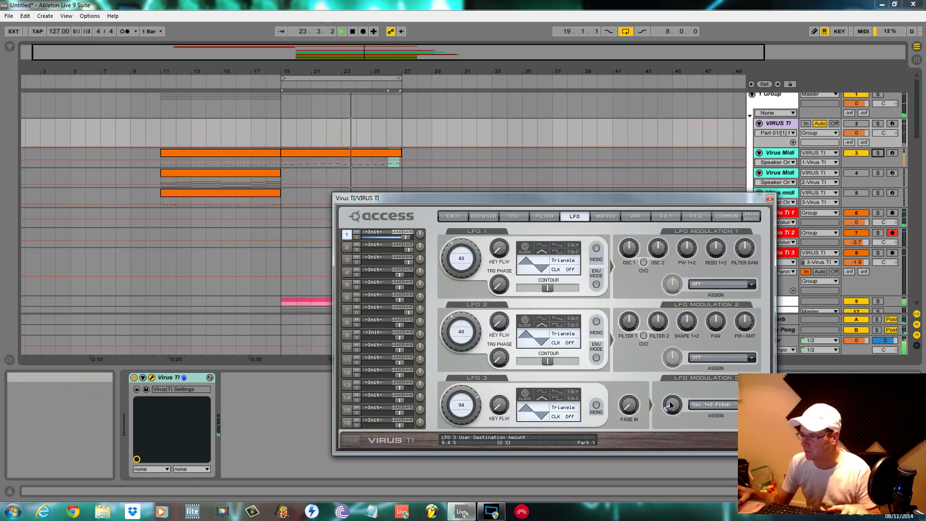
drag(672, 406, 678, 365)
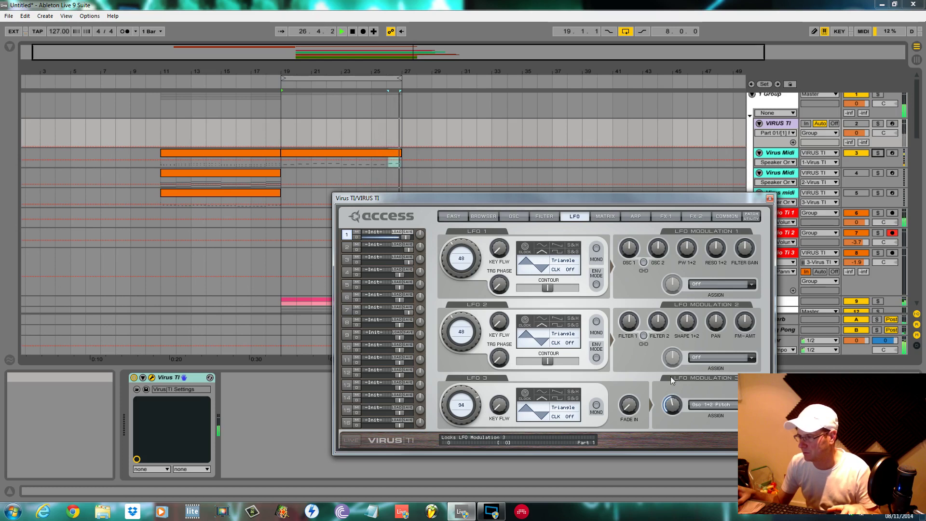
click(541, 392)
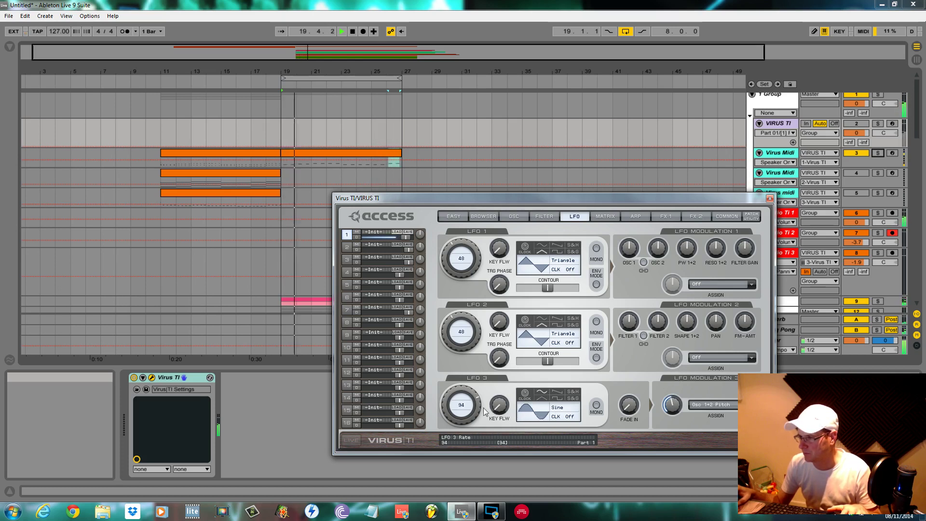
drag(630, 410, 630, 402)
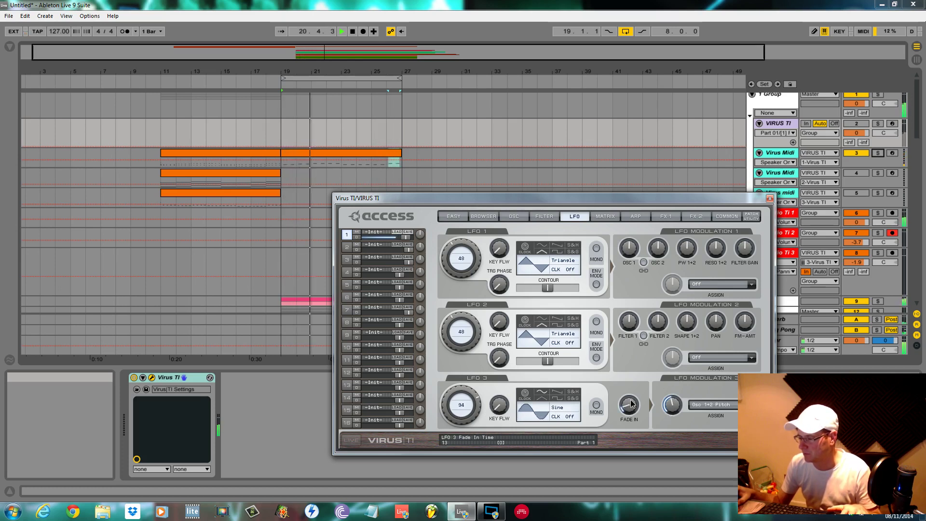
drag(444, 404, 454, 400)
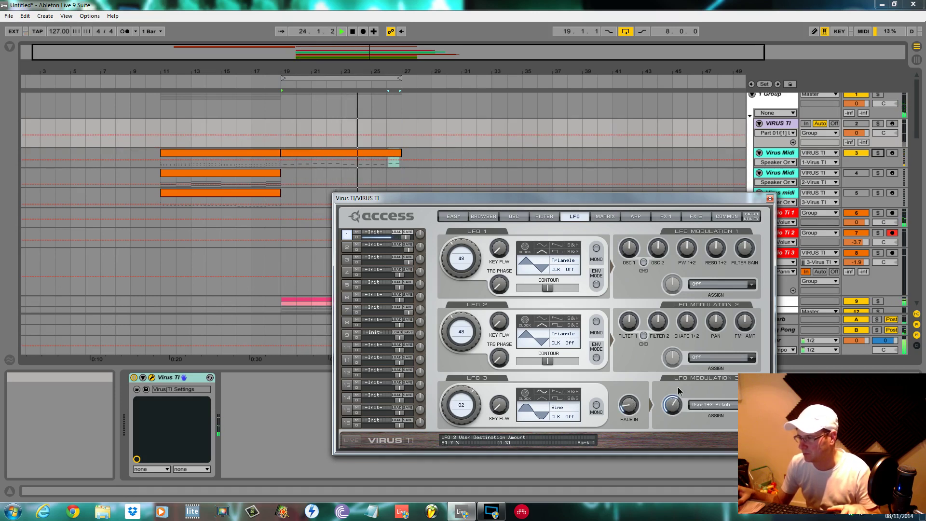
drag(678, 391, 675, 397)
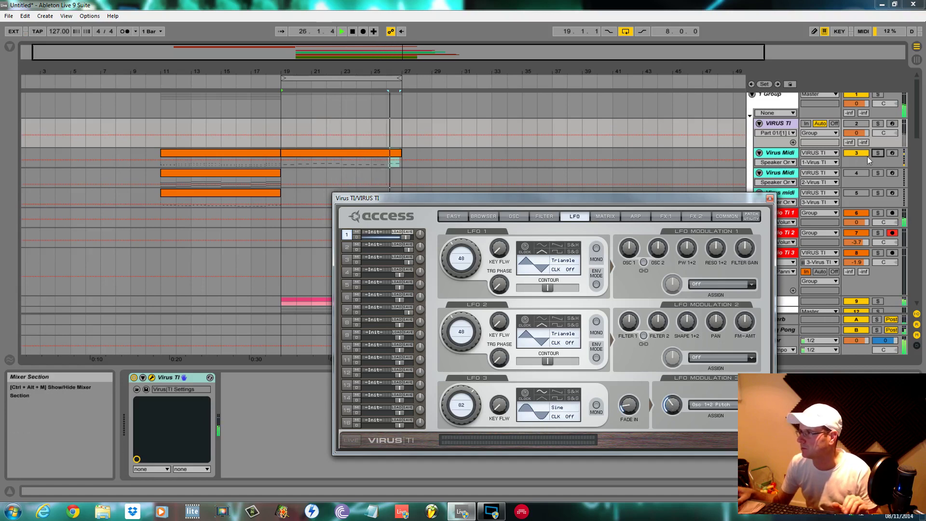
Solo the first Virus Midi and audio tracks, try LFO 3 at rate 99, and return it to 82 with a readjusted pitch amount.
click(878, 153)
click(878, 213)
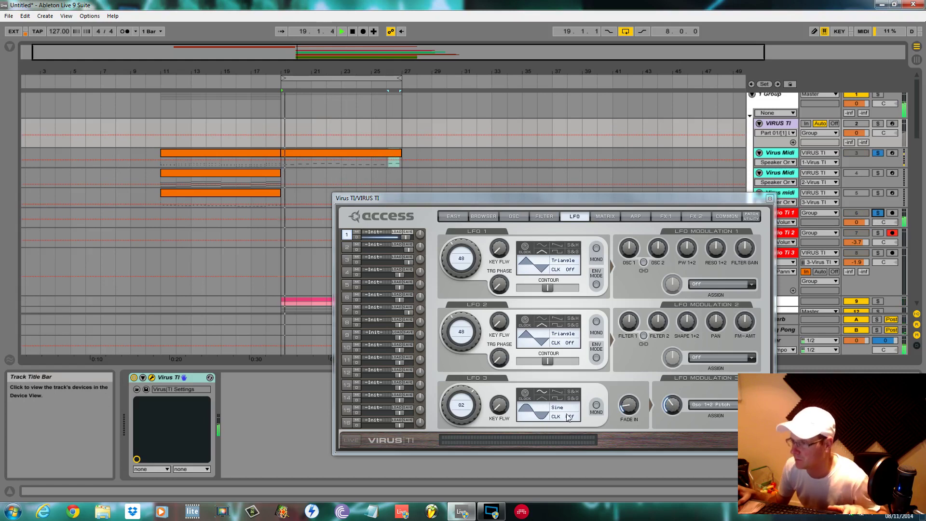
drag(455, 396, 454, 387)
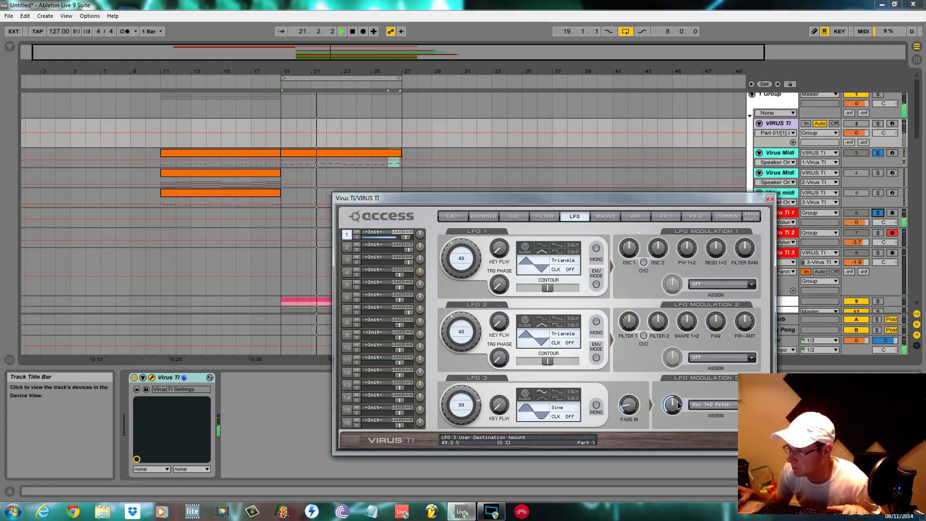
mouse_move(455, 392)
mouse_down()
mouse_move(456, 417)
mouse_move(456, 406)
mouse_up()
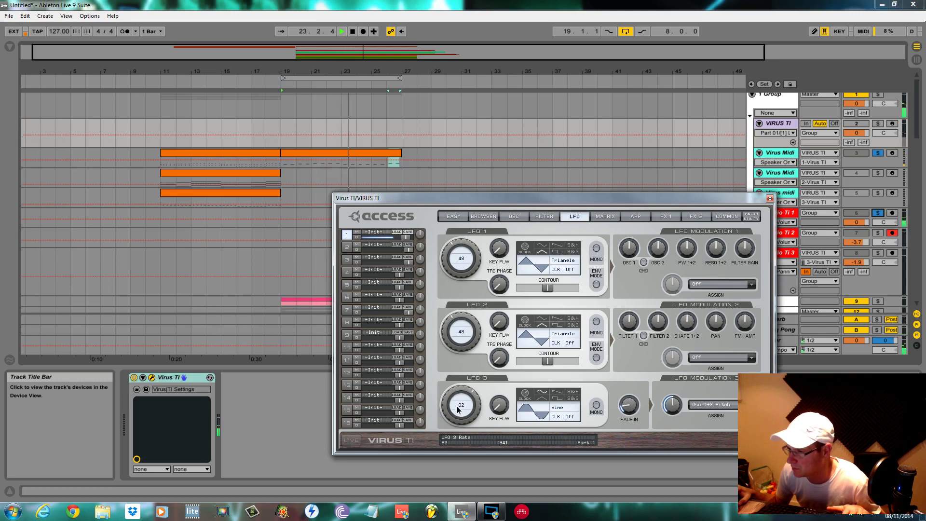
Try LFO 3 as a sawtooth up to rate 102 and as a sine, and settle on a triangle at rate 91.
click(557, 393)
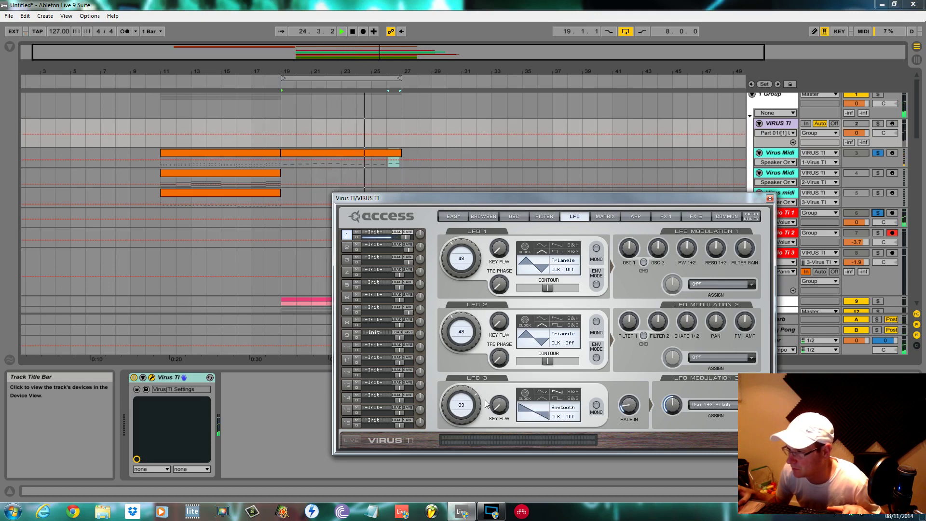
drag(447, 391, 452, 385)
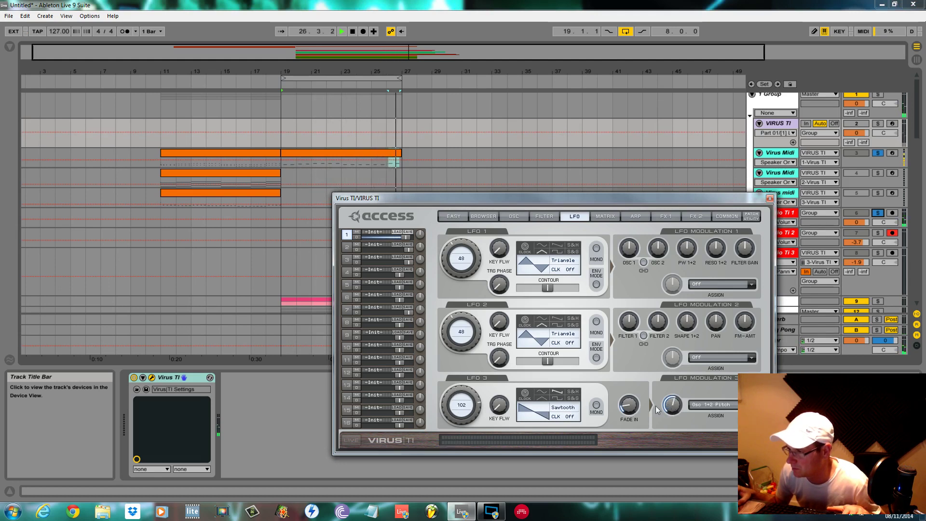
click(553, 400)
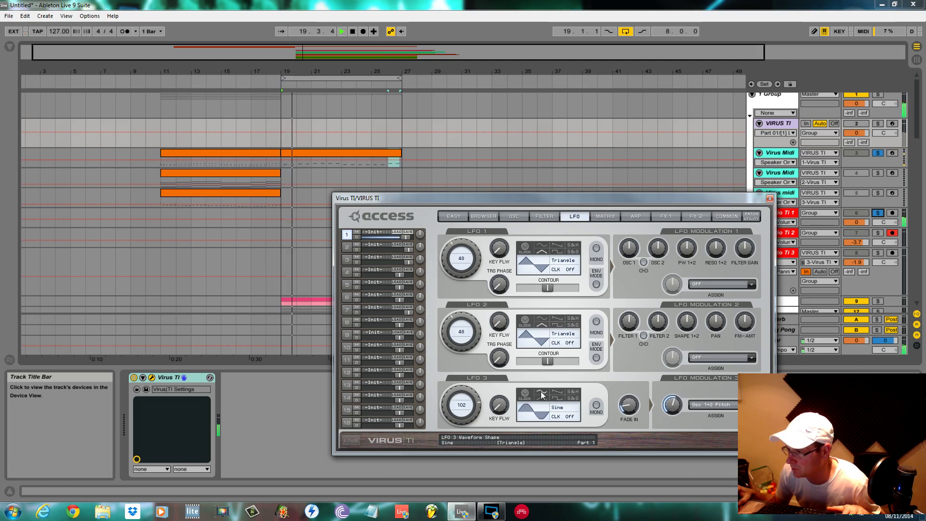
click(542, 399)
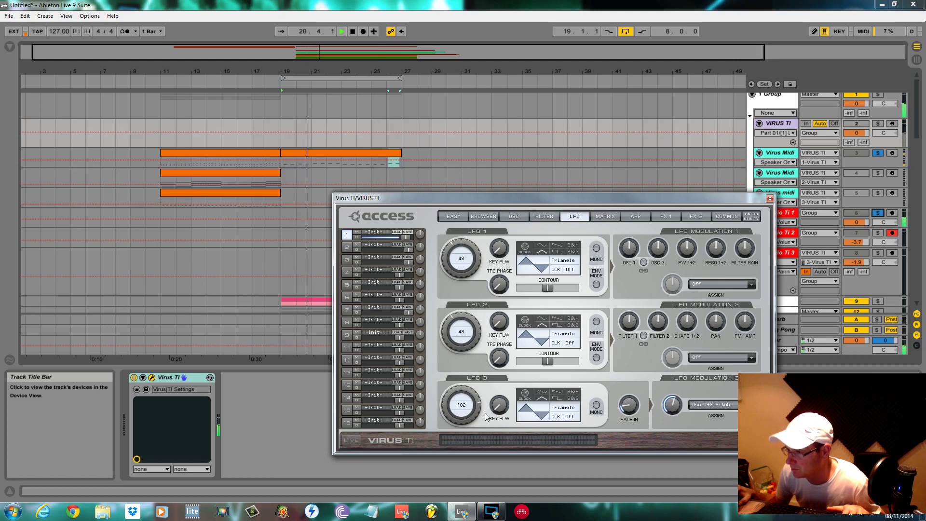
drag(454, 389, 450, 397)
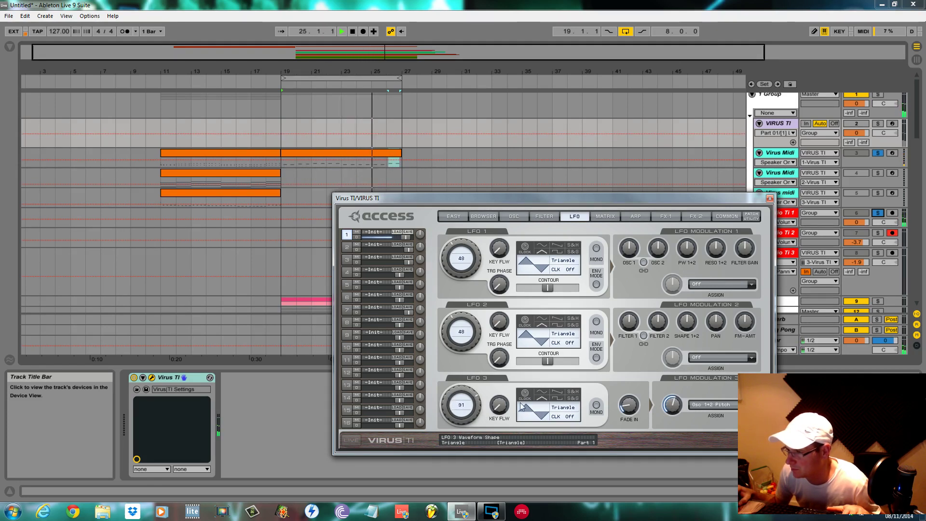
Sync LFO 3 to the clock, trying 1/4 and 1/8 before choosing 1/16, and lengthen its fade-in.
click(570, 416)
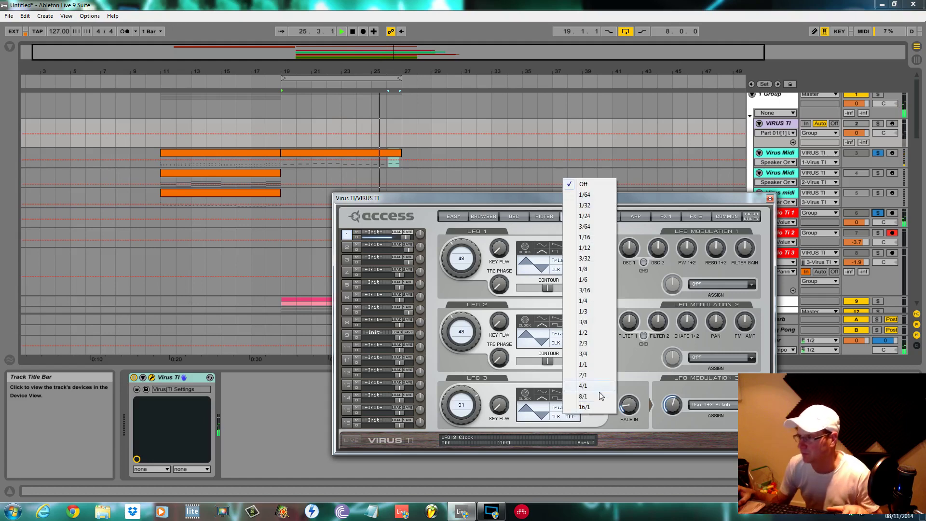
click(583, 300)
click(570, 416)
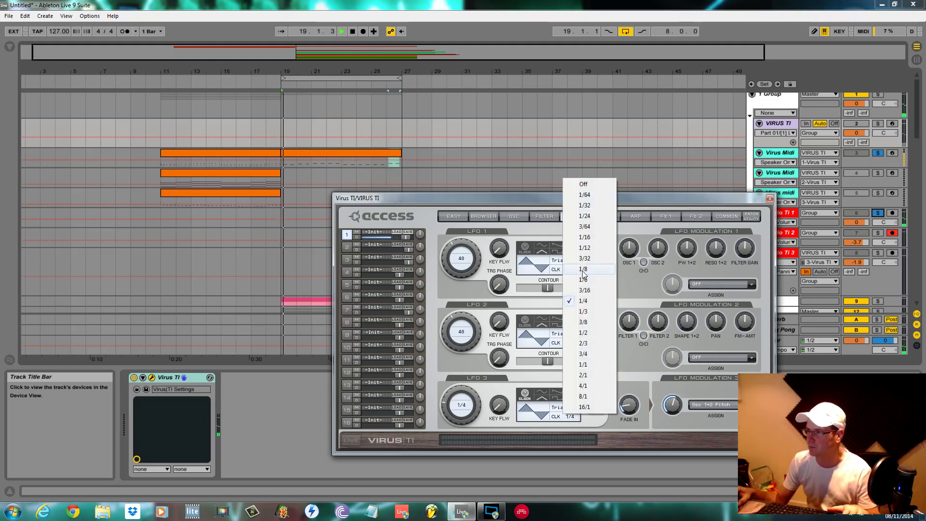
click(583, 268)
click(570, 416)
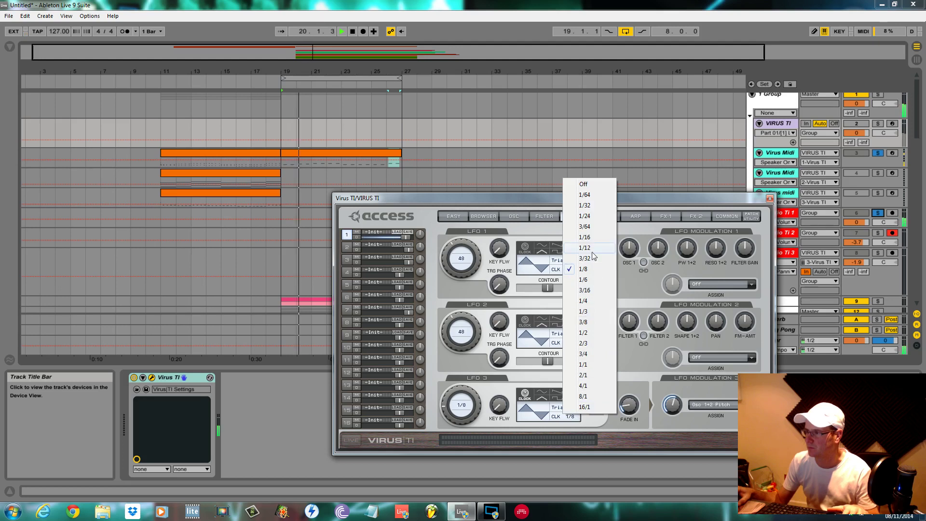
click(585, 237)
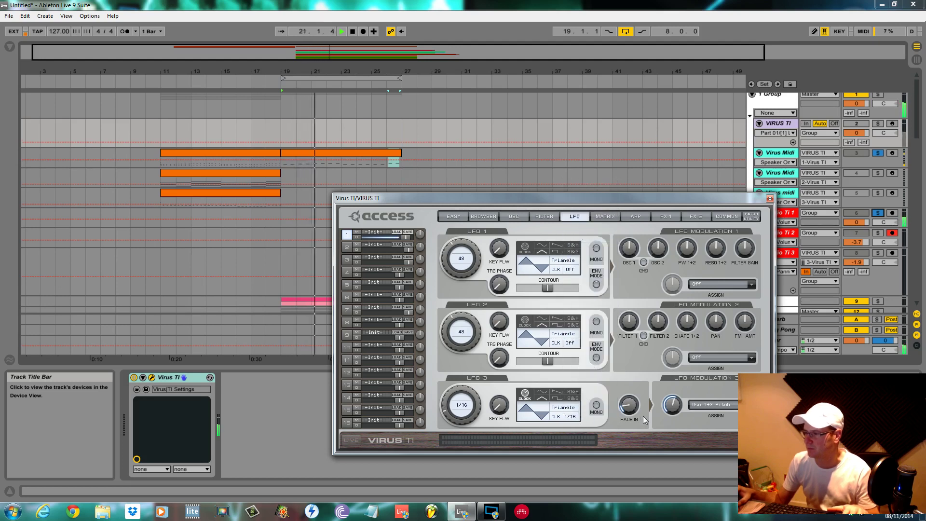
drag(637, 409, 632, 400)
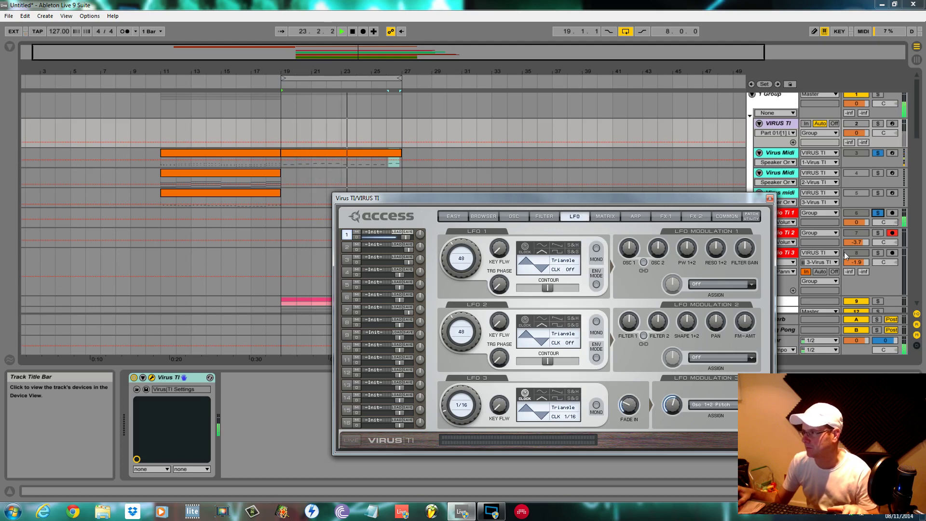
Unsolo the Virus tracks, restart playback and set the LFO 3 clock to 1/8.
click(879, 203)
click(878, 212)
key(space)
key(space)
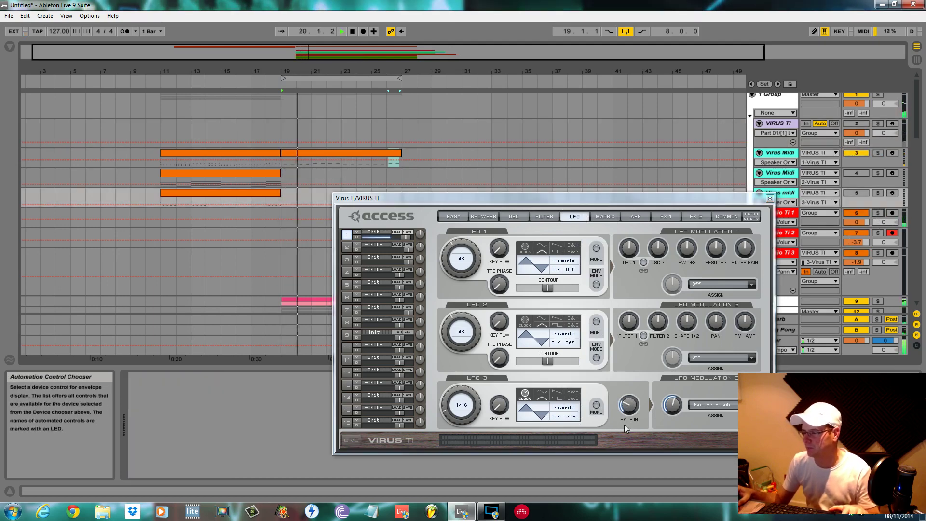
click(560, 416)
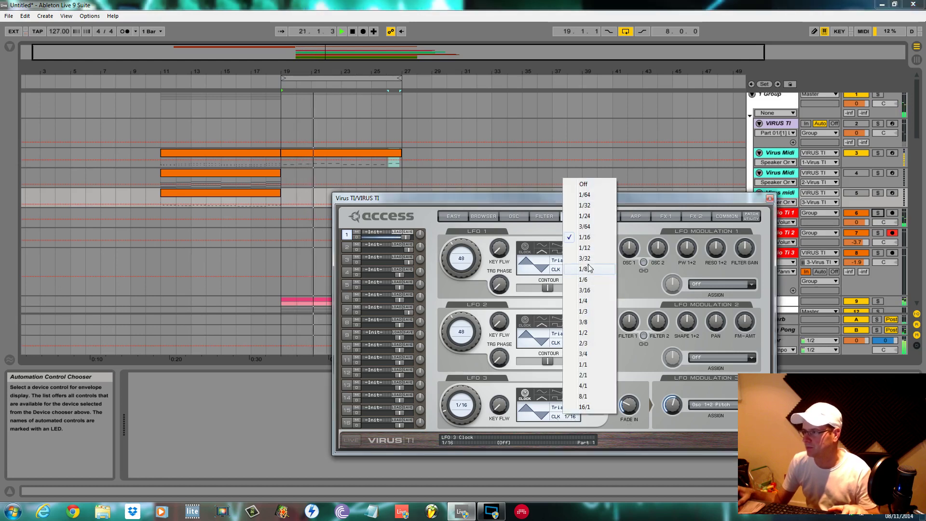
click(585, 268)
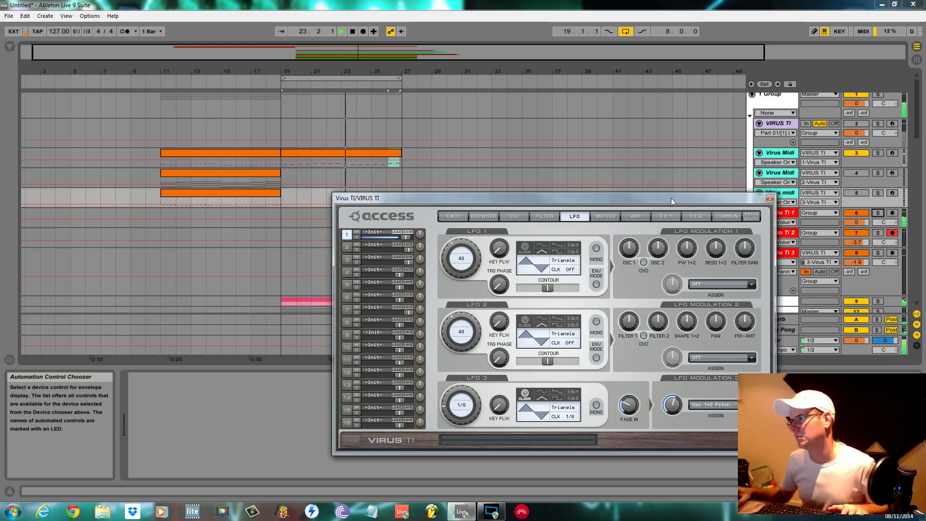
Review the synth's common parameters, delay and reverb effects, and oscillator settings while the full mix plays.
drag(671, 197, 673, 341)
click(717, 361)
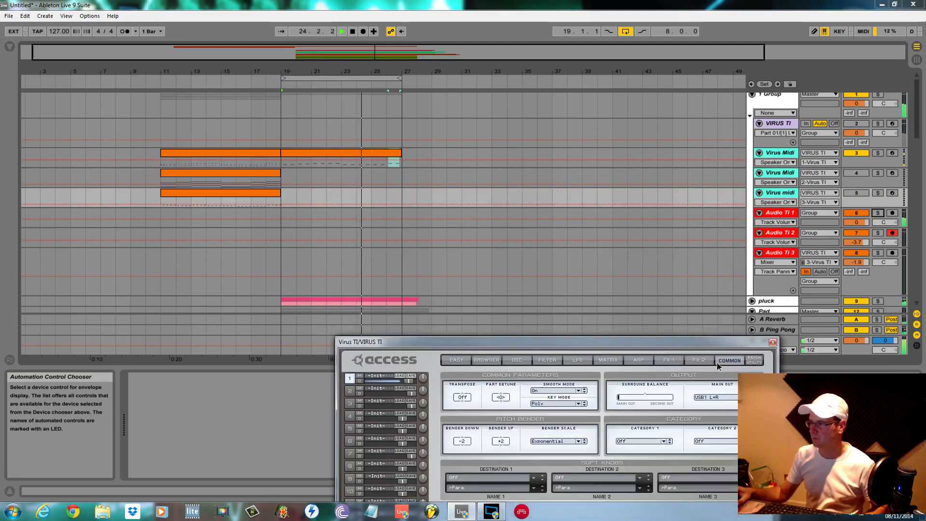
click(698, 360)
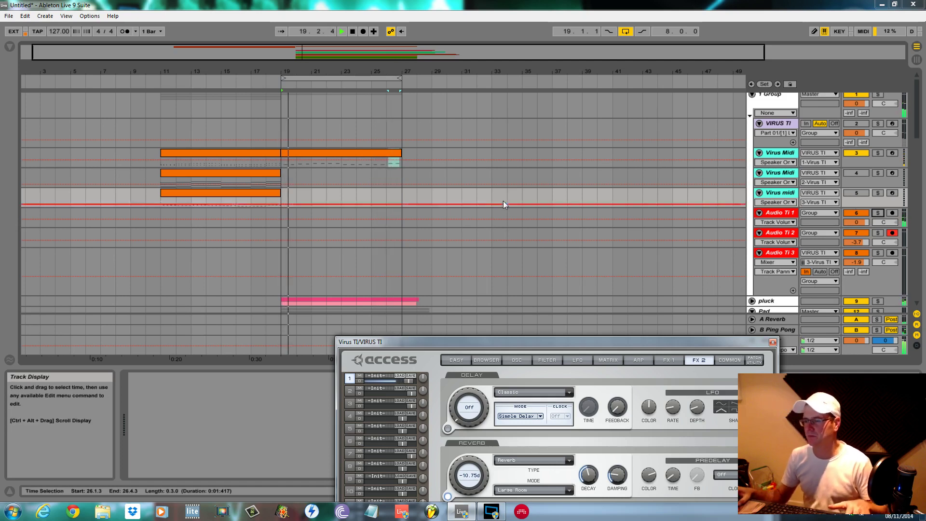
click(516, 360)
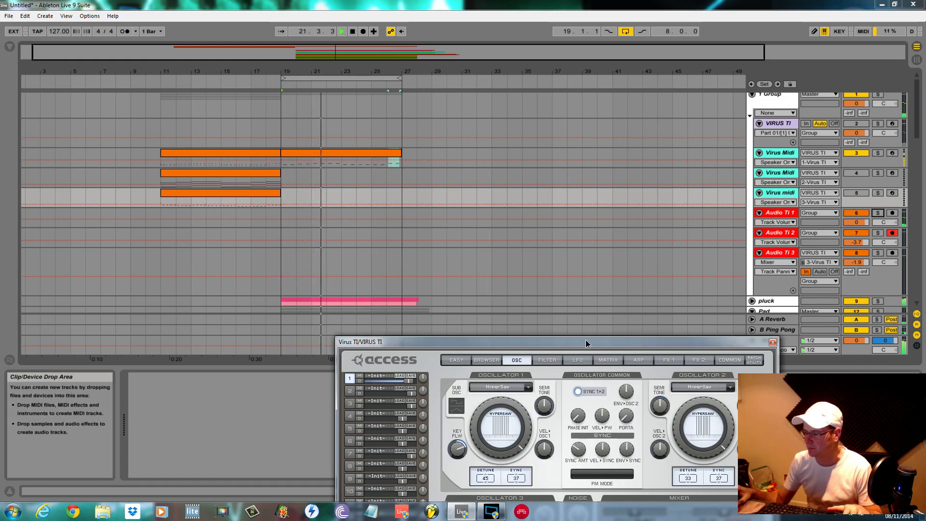
drag(586, 339, 606, 231)
drag(630, 446, 639, 449)
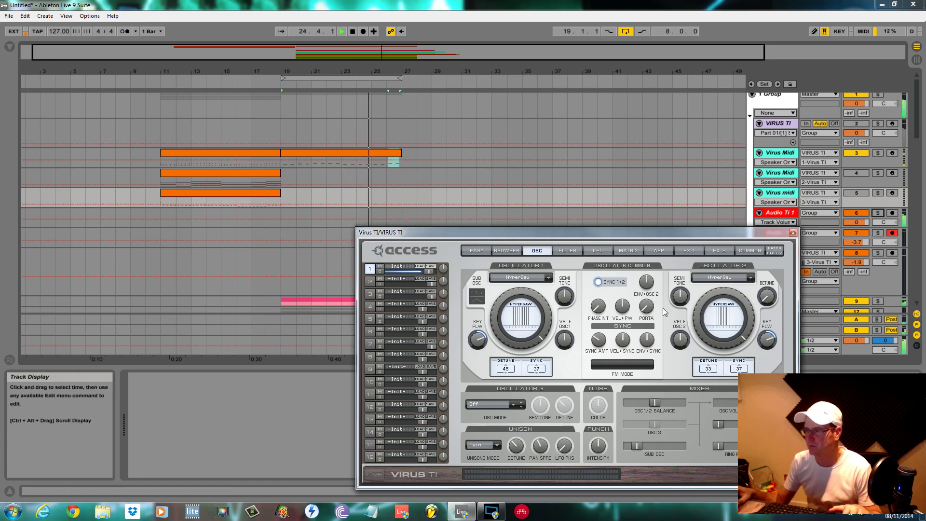
Solo the first Virus Midi track and Audio TI 1 to audition the LFO modulation, and return to the full mix.
click(877, 152)
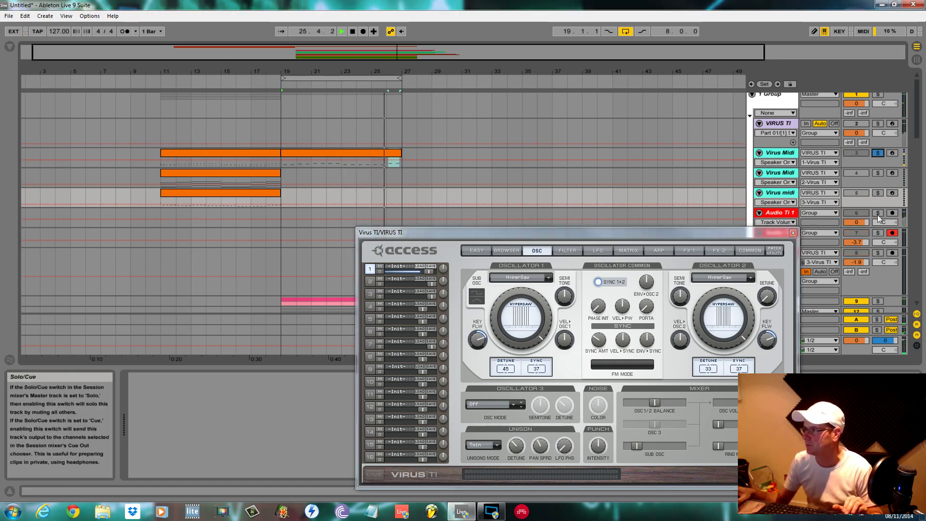
ctrl+click(877, 213)
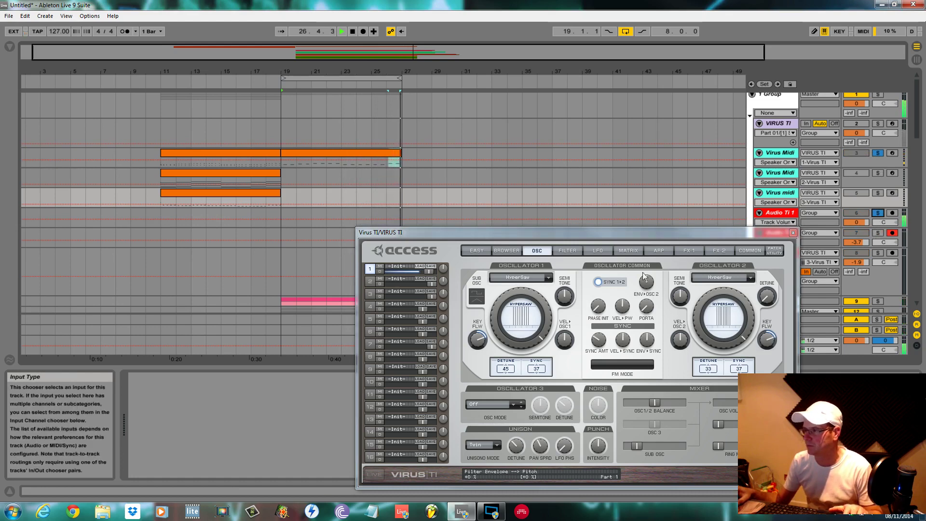
click(602, 252)
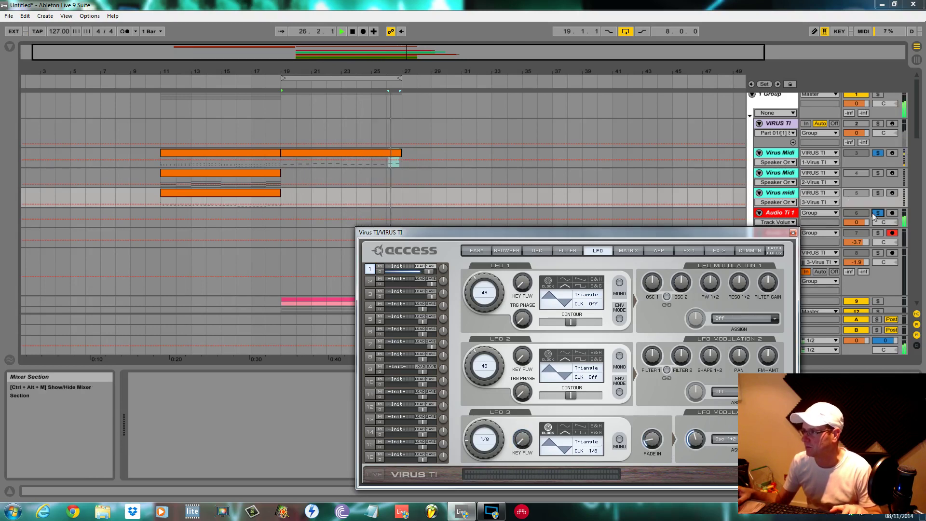
drag(761, 231, 759, 347)
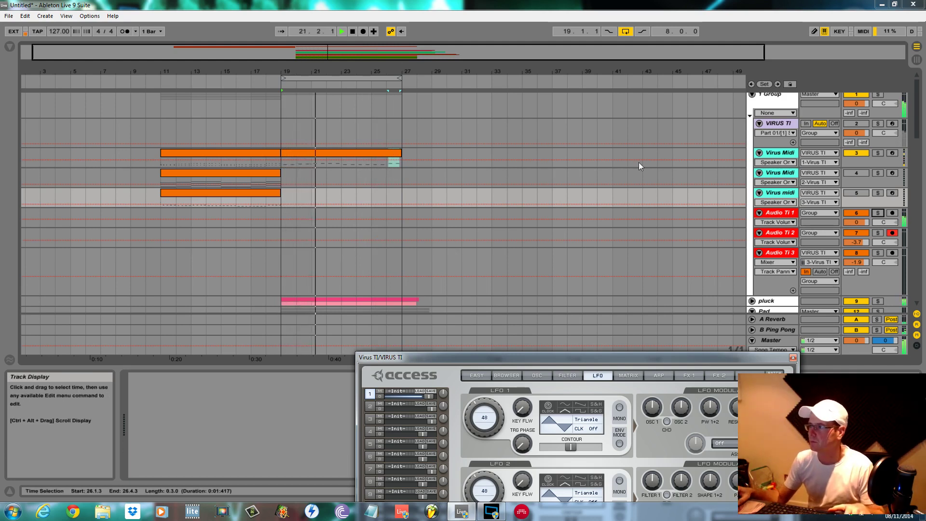
Restart playback from the Virus Midi clip at bar 19 and try oscillator 2's semitone tuning at +7.
click(387, 151)
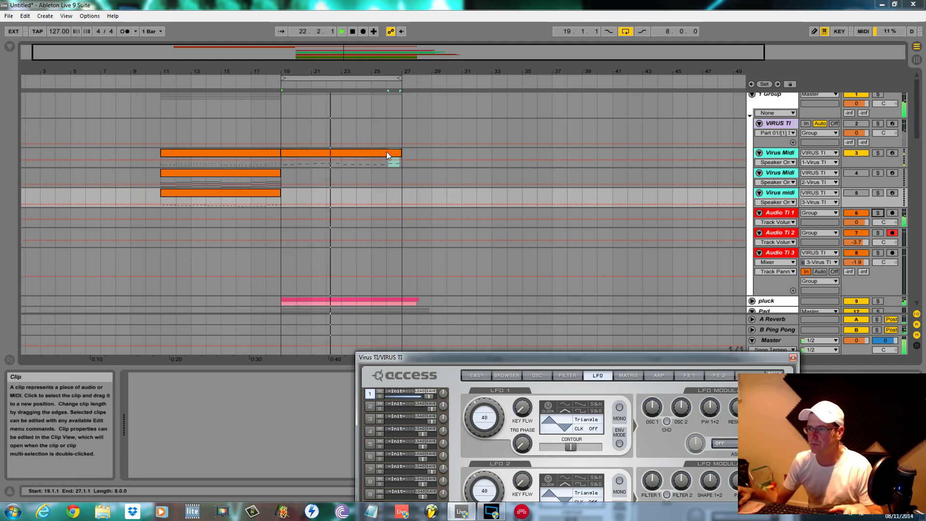
drag(387, 152, 367, 159)
key(space)
key(space)
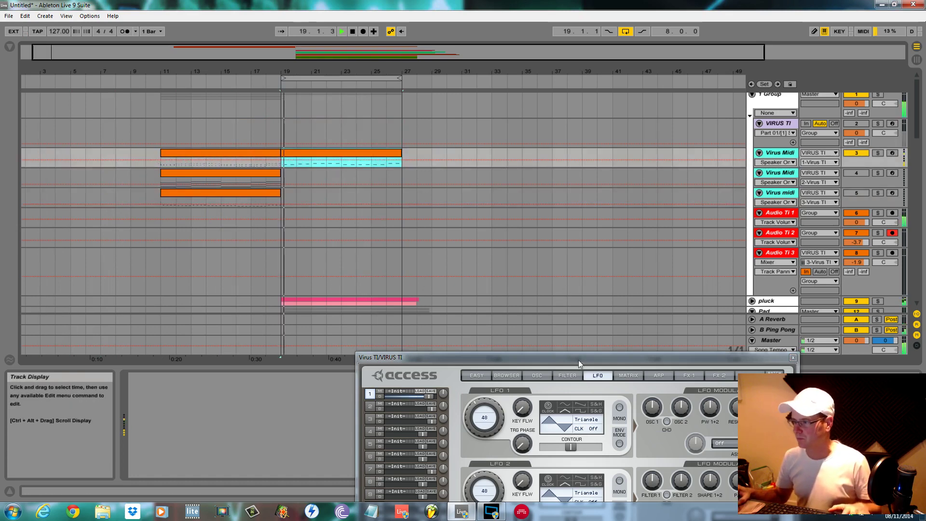
click(537, 375)
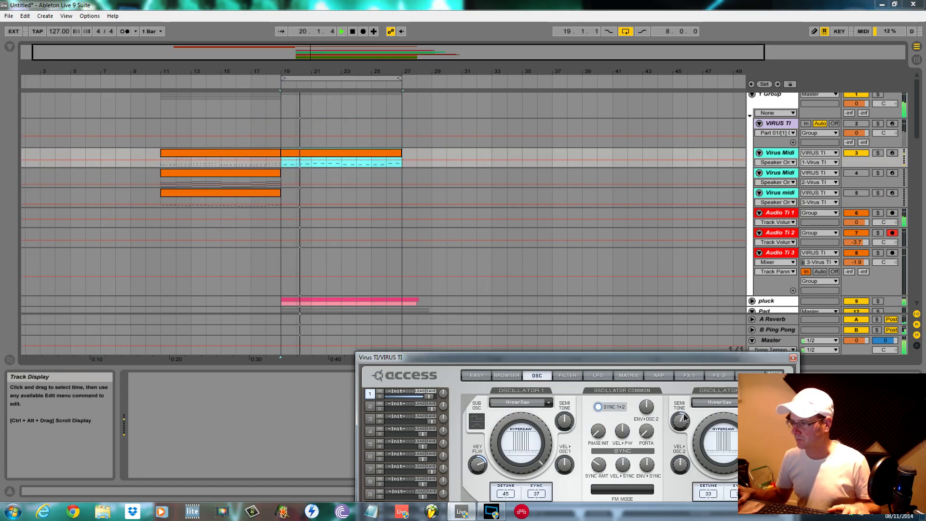
drag(662, 360, 666, 258)
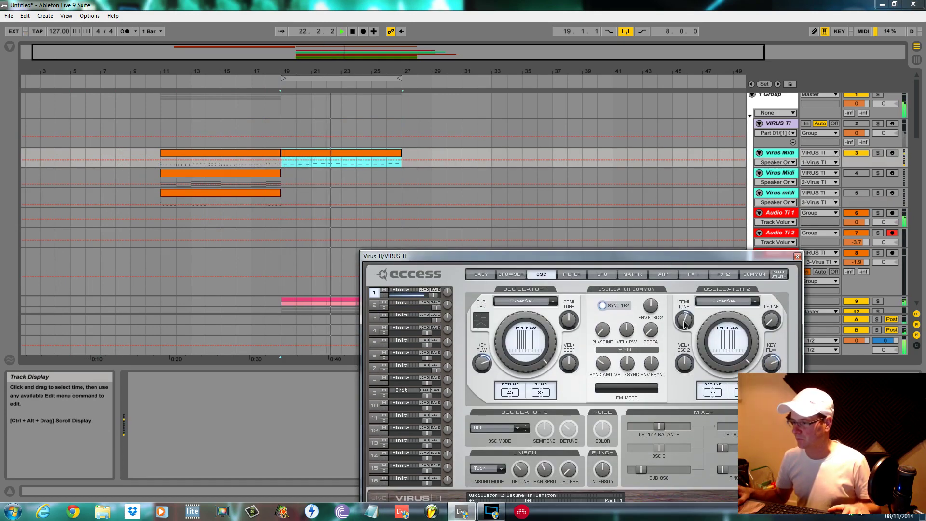
drag(666, 256, 672, 196)
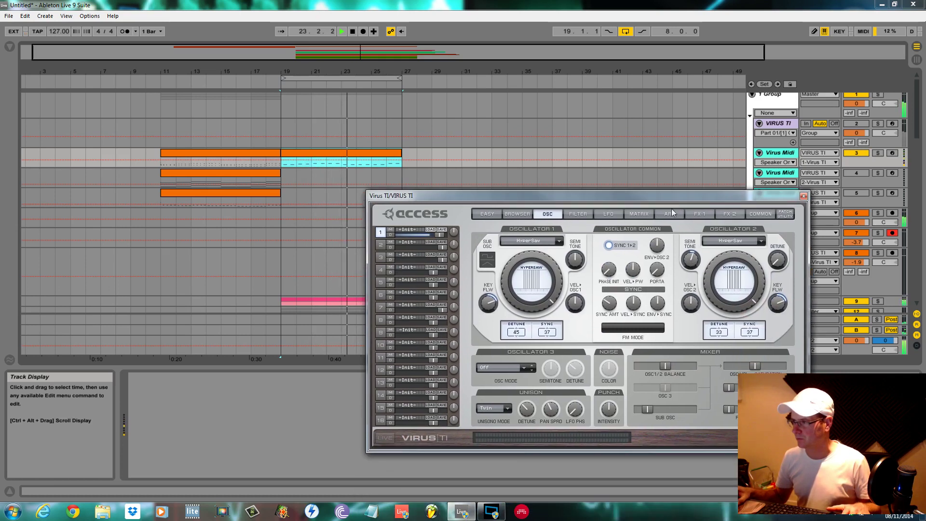
drag(693, 262, 693, 265)
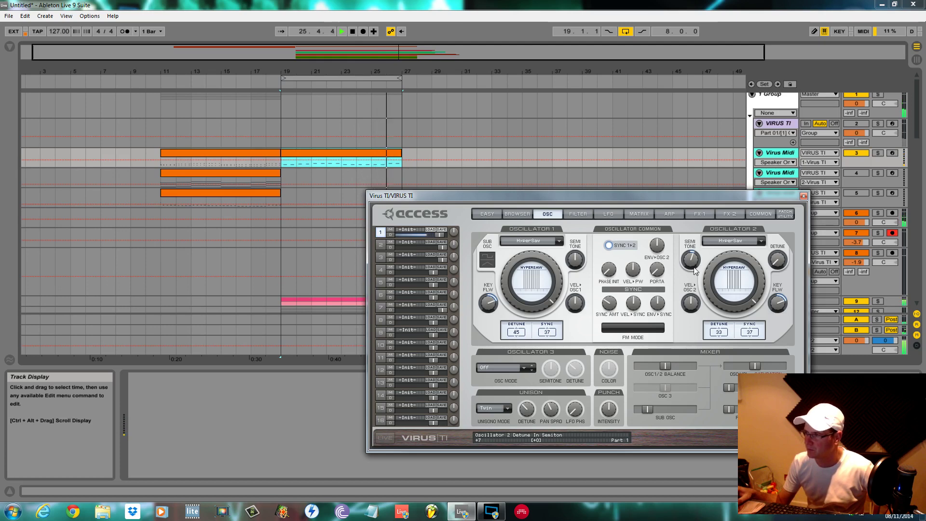
Return oscillator 2's semitone tuning to centre and raise its detune slightly.
click(609, 214)
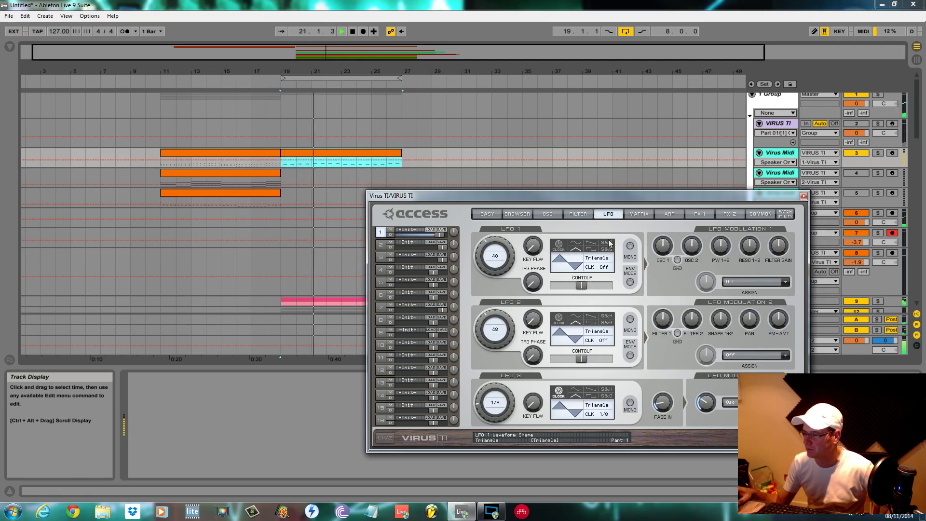
click(546, 214)
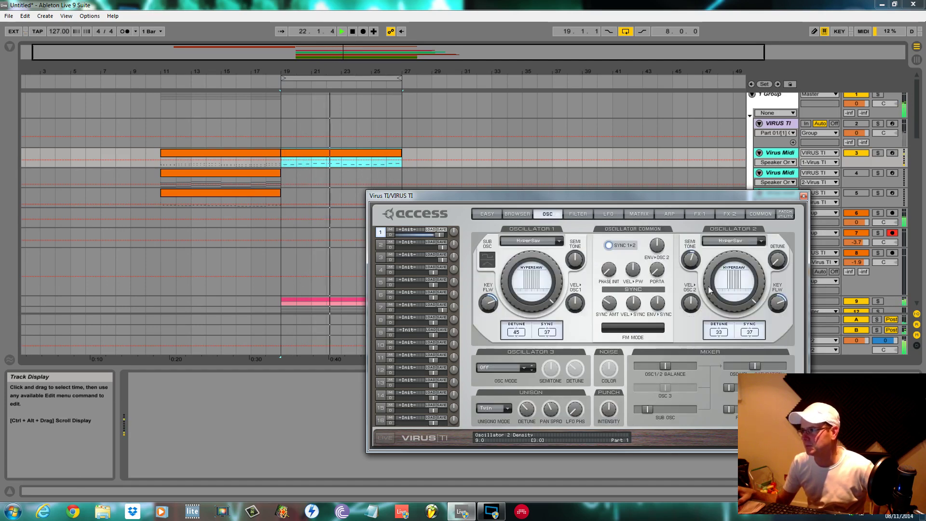
drag(691, 269, 690, 275)
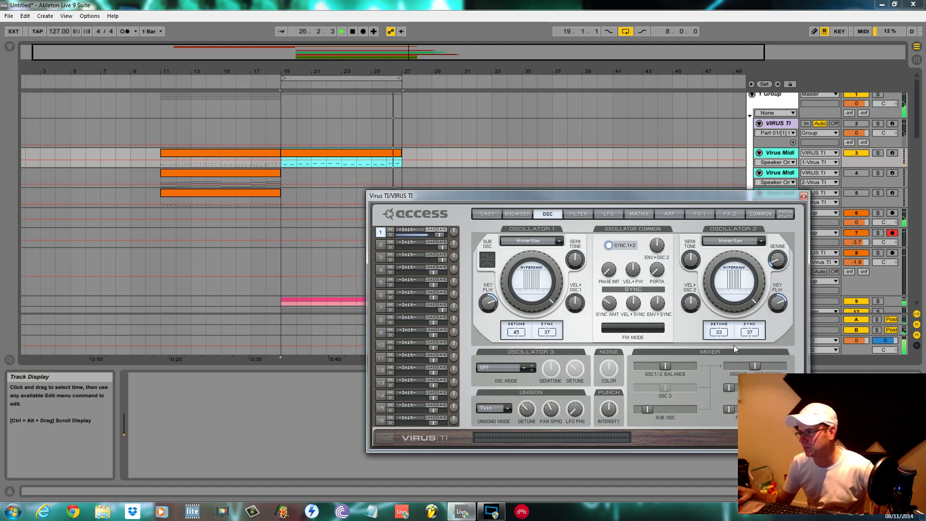
Clear the synth window from the track area, stop playback, place the insert marker at bar 19 and arm Audio TI 1.
drag(778, 196, 478, 376)
key(space)
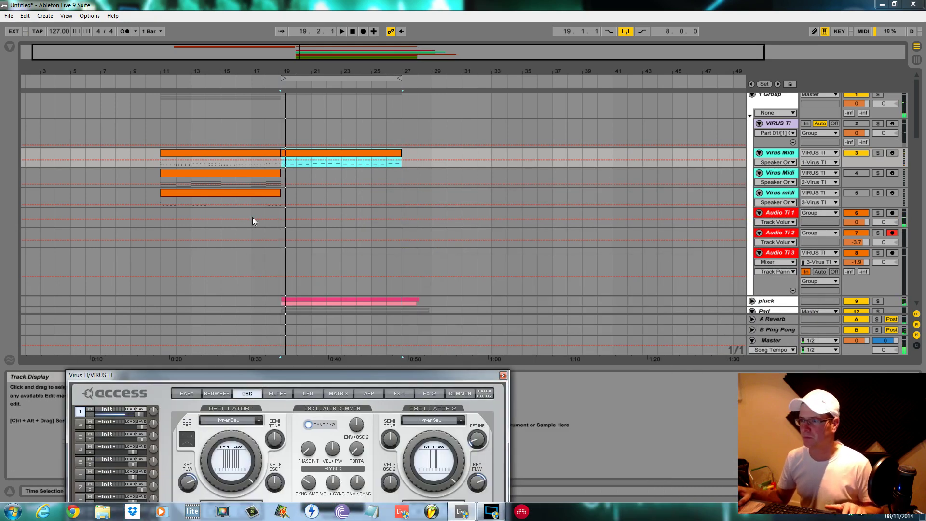
click(286, 245)
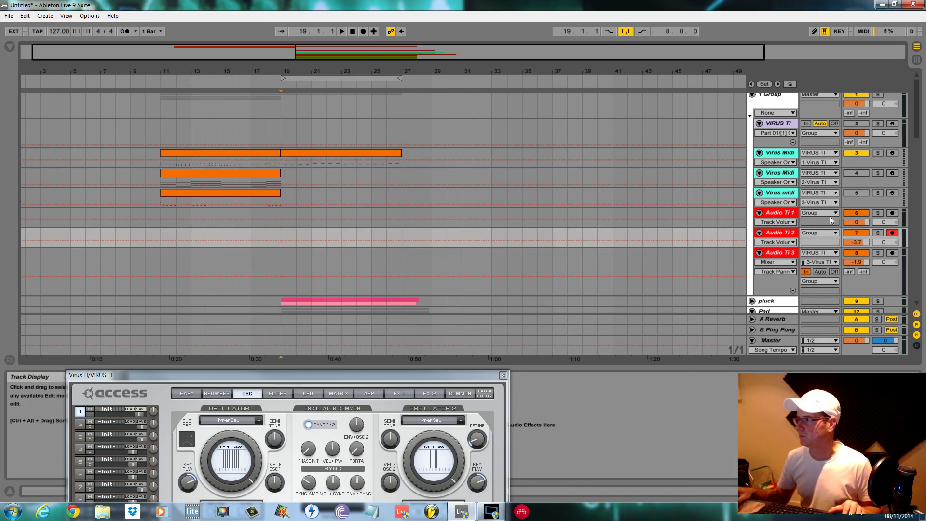
click(892, 213)
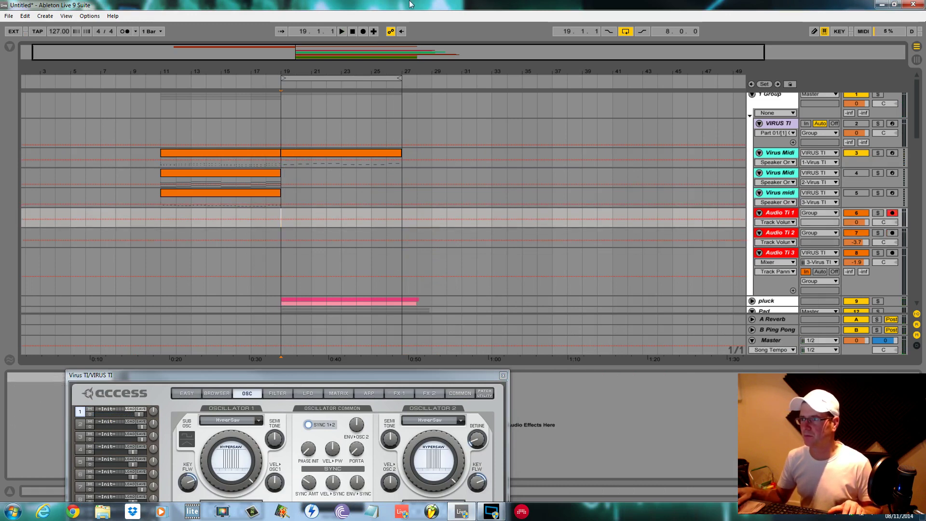
Try to record the Virus sound into the arrangement, and stop the transport.
click(361, 31)
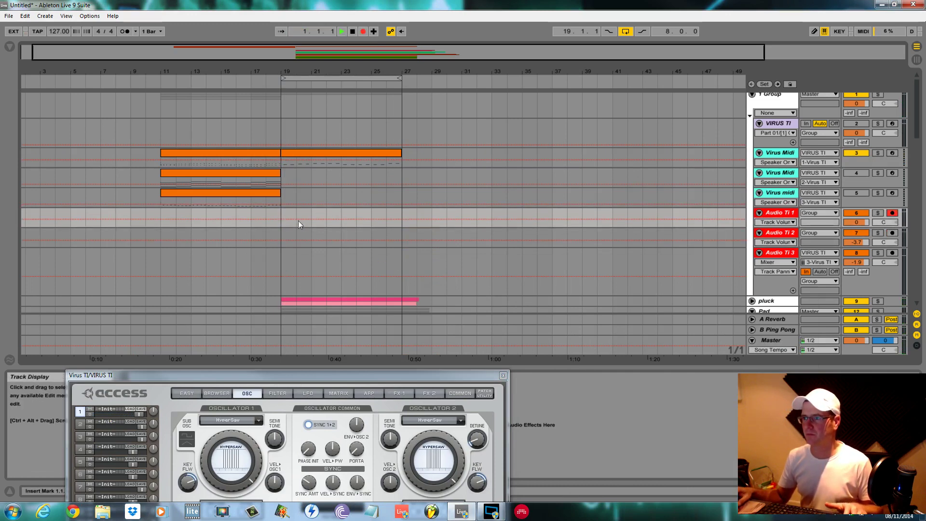
click(353, 32)
click(353, 32)
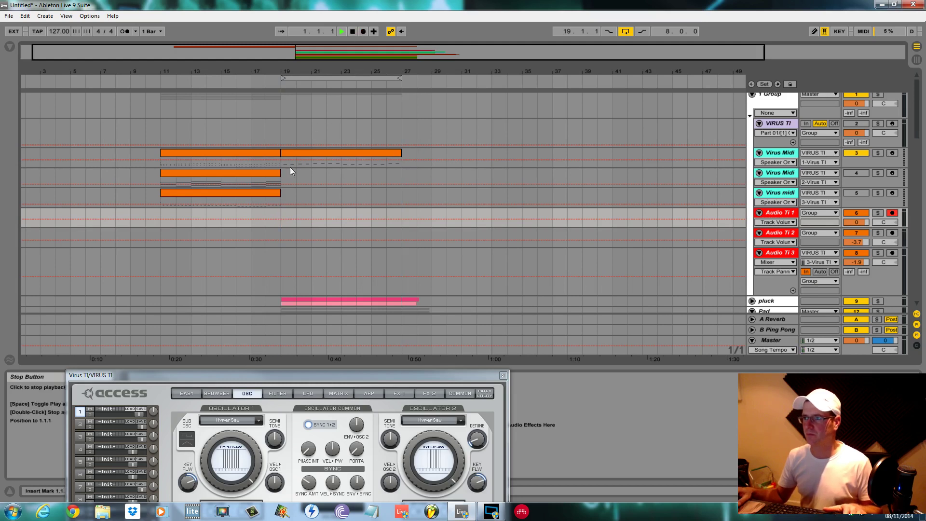
Record the Virus sound onto Audio TI 1 from bar 19, switching looping off and stopping once the tail has passed bar 28.
click(277, 212)
click(367, 33)
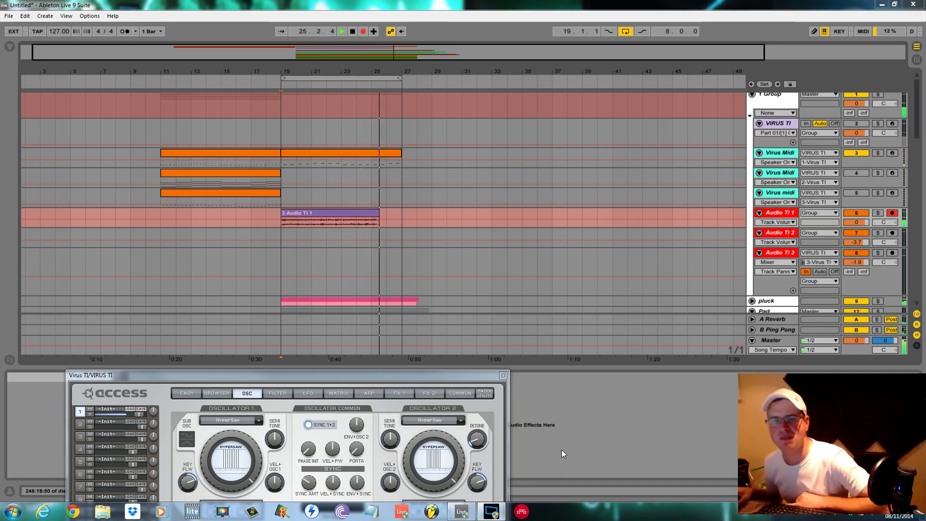
click(625, 32)
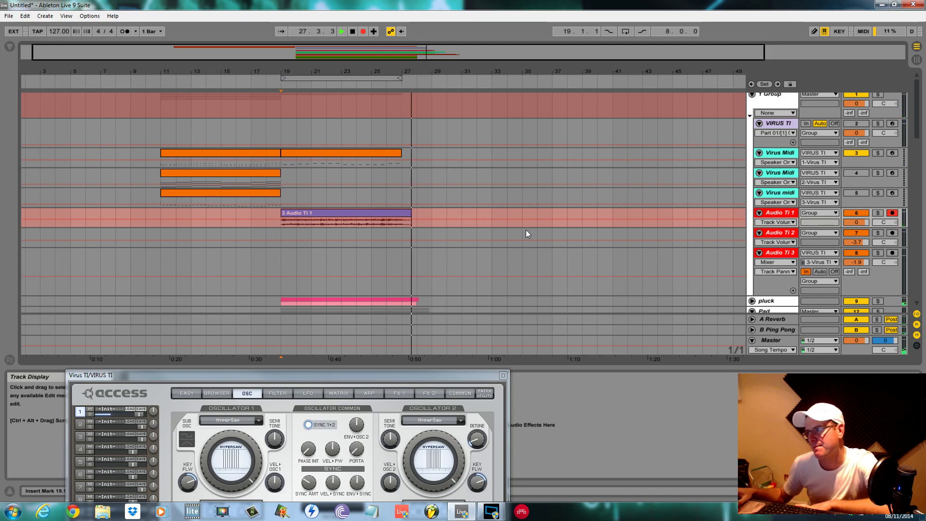
key(space)
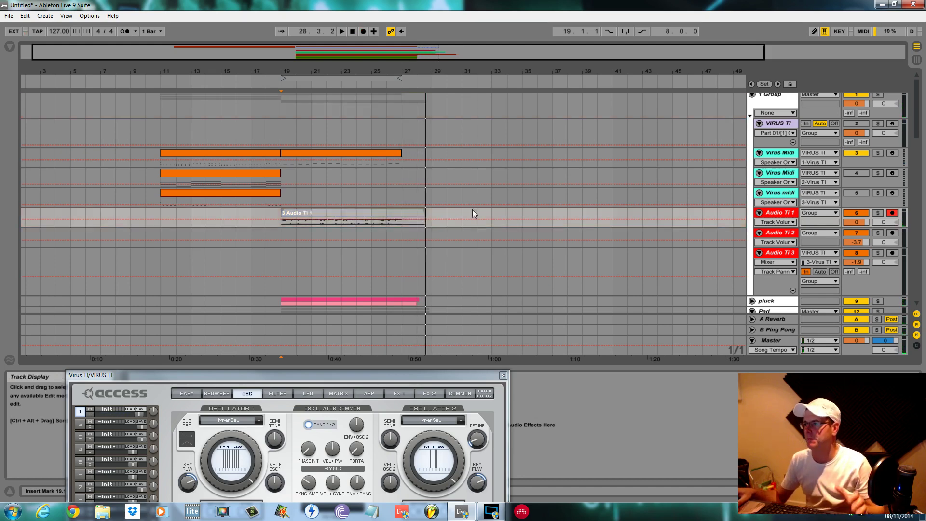
Insert a new audio track directly below the Pad group's tracks.
scroll(635, 239, down, 5)
scroll(775, 221, down, 3)
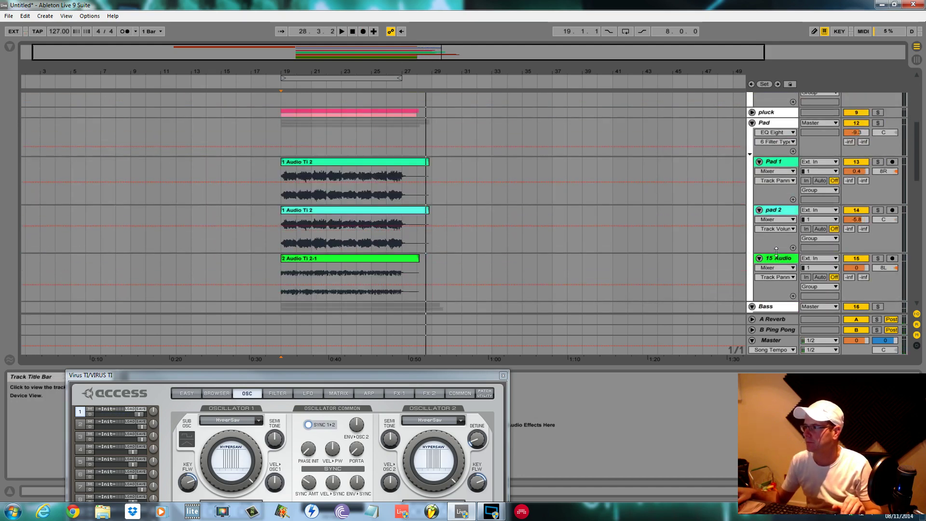
click(786, 260)
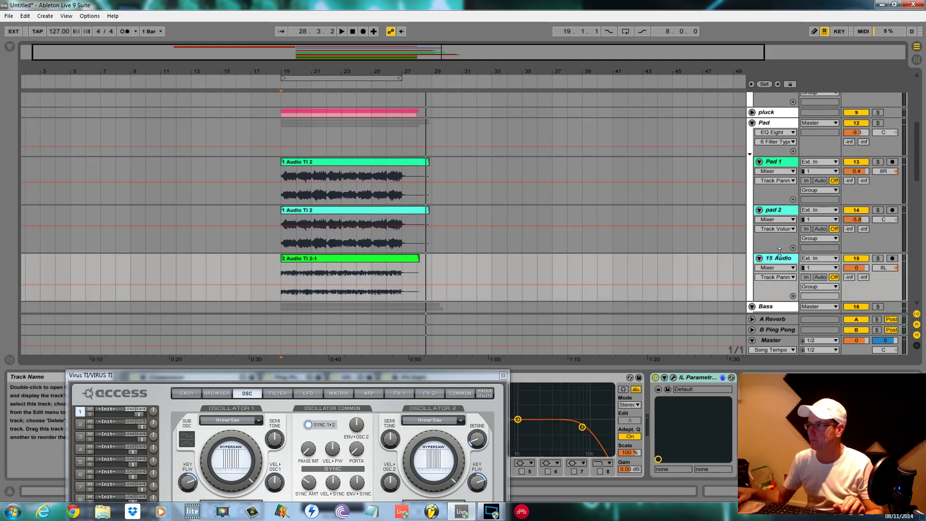
scroll(776, 241, up, 3)
click(769, 190)
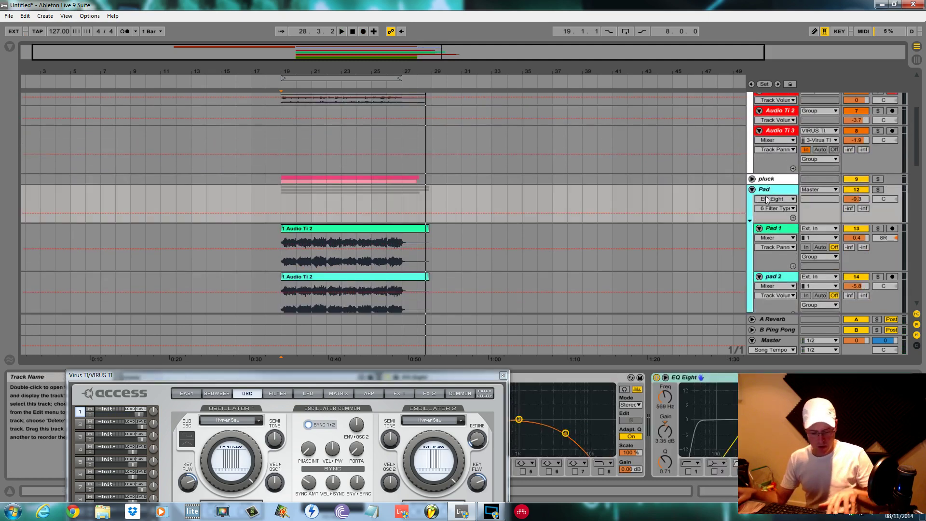
key(ctrl+t)
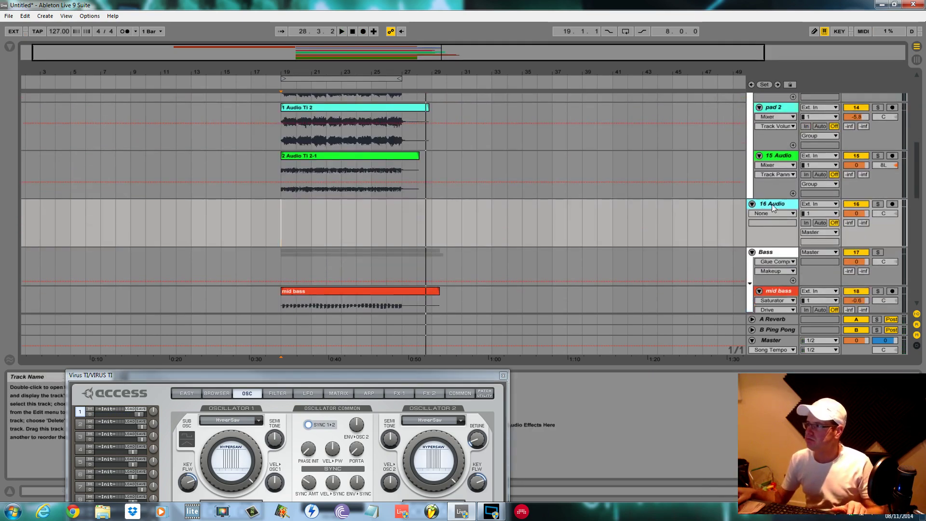
Group the new audio track together with the 15 Audio track below the Pad group.
scroll(772, 204, up, 2)
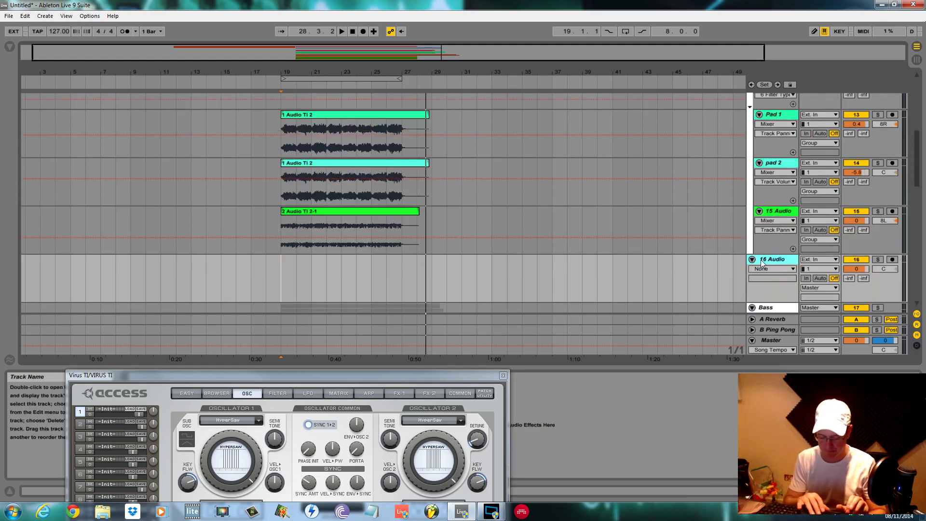
key(ctrl+g)
drag(783, 213, 796, 305)
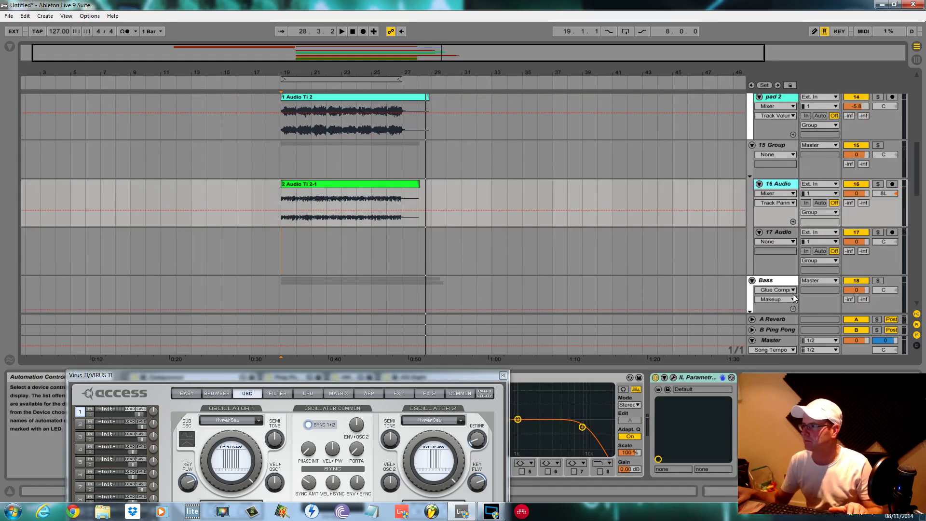
Move the recorded Virus clip from Audio TI 1 to the empty track in the new group, starting at bar 19.
scroll(336, 236, up, 5)
click(344, 133)
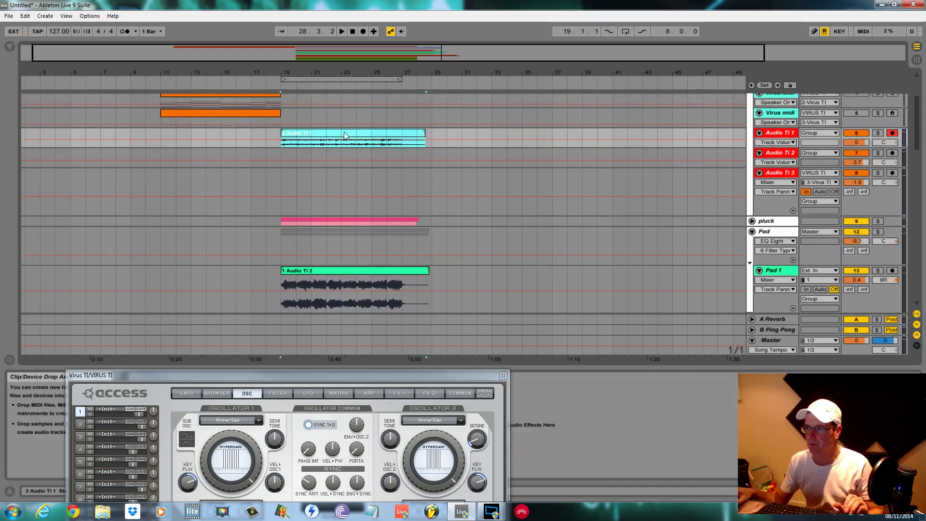
scroll(332, 178, down, 6)
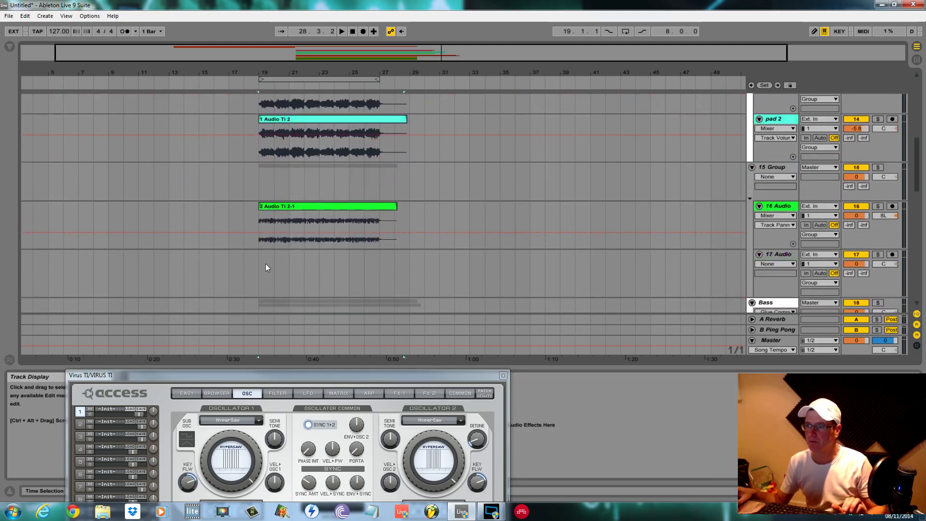
click(262, 265)
key(ctrl+v)
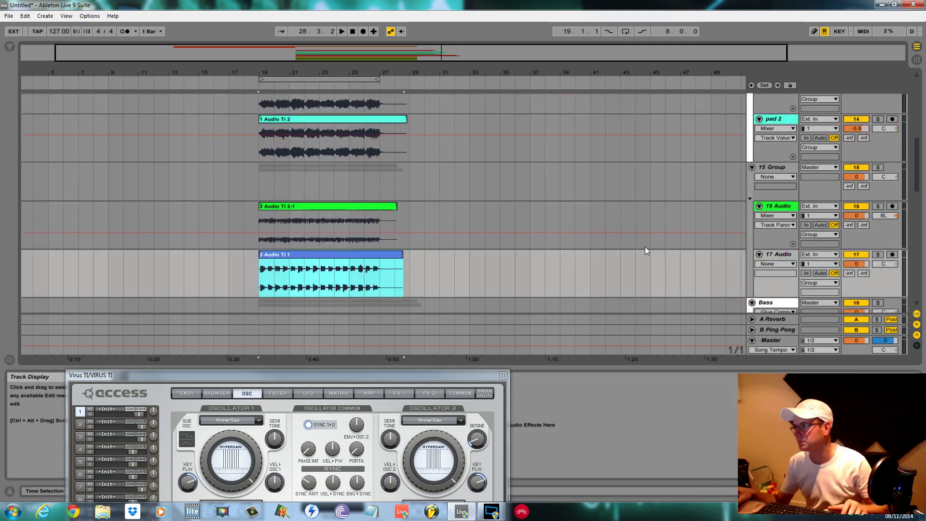
Rename the track holding the moved clip "lead?" and the track above it "arp".
click(773, 255)
key(ctrl+r)
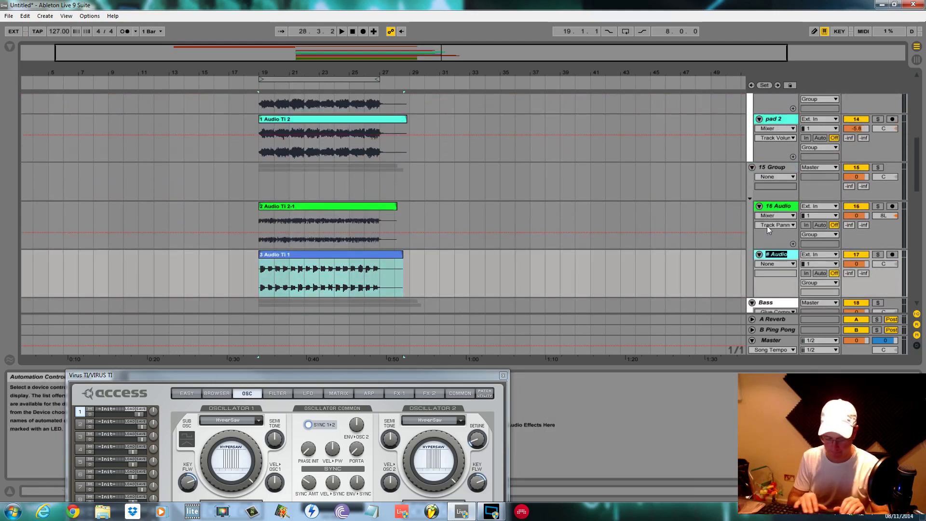
text(a)
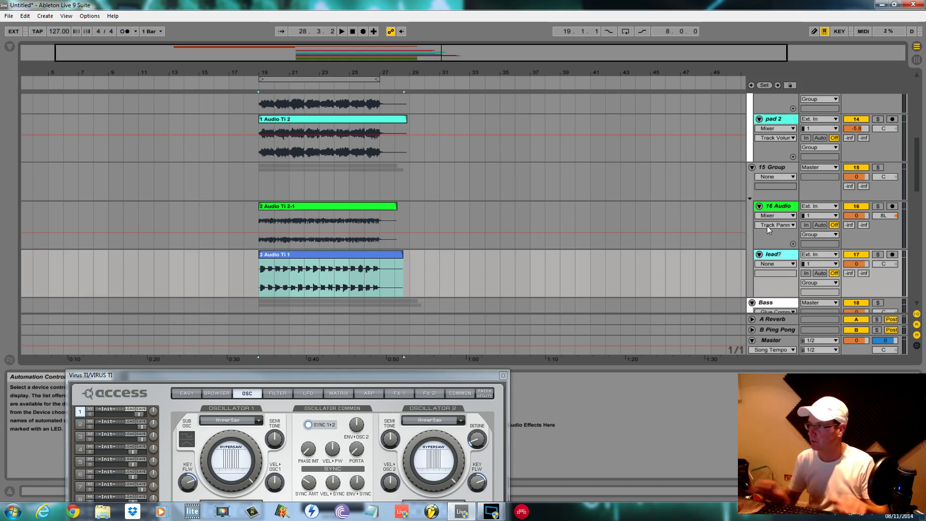
click(787, 206)
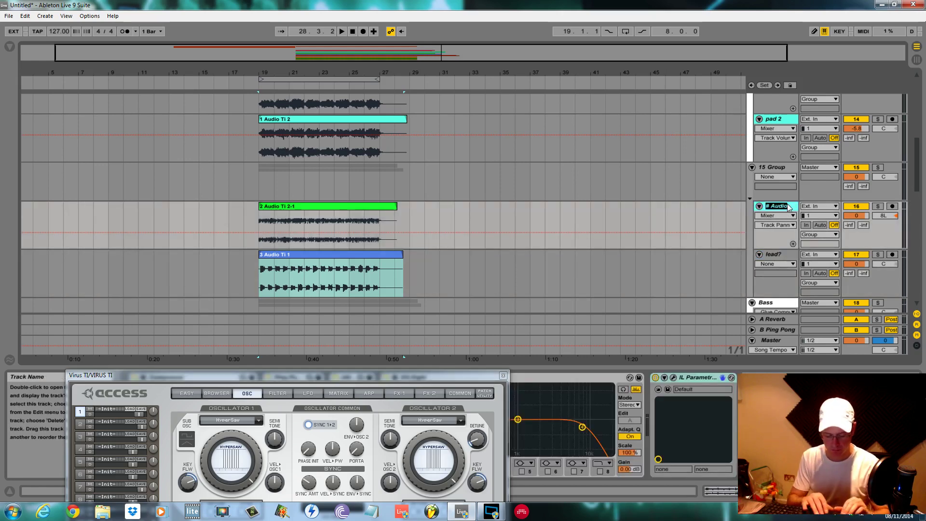
Colour the arp track and its clip light purple.
right_click(789, 208)
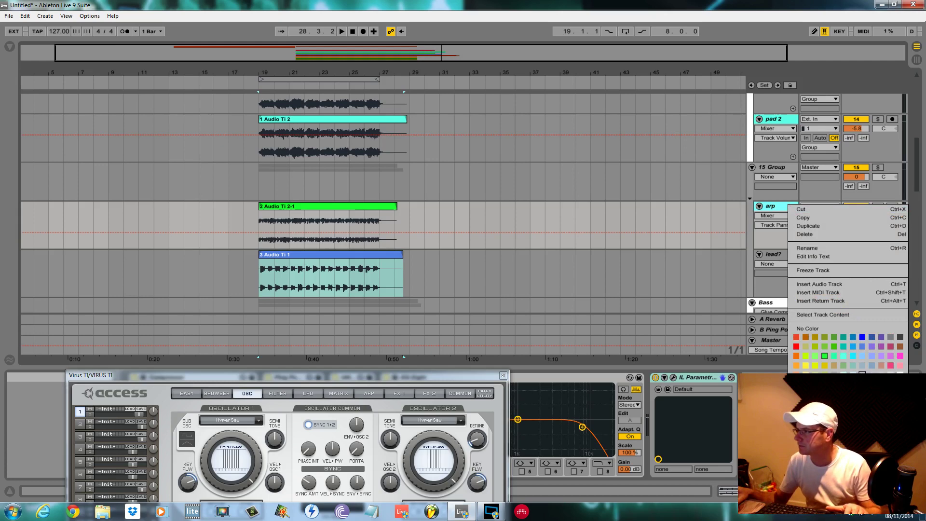
click(836, 356)
right_click(372, 210)
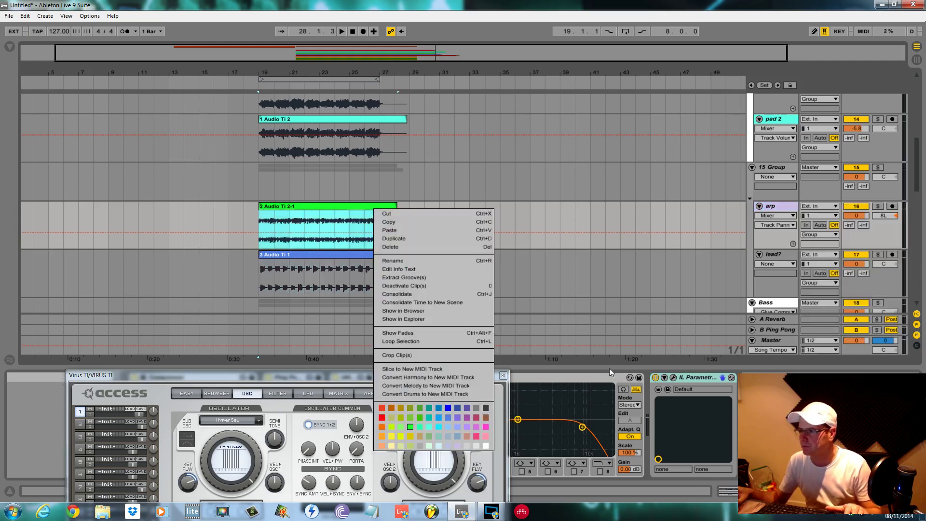
click(458, 445)
Colour the lead? track and its clip pale blue.
right_click(786, 259)
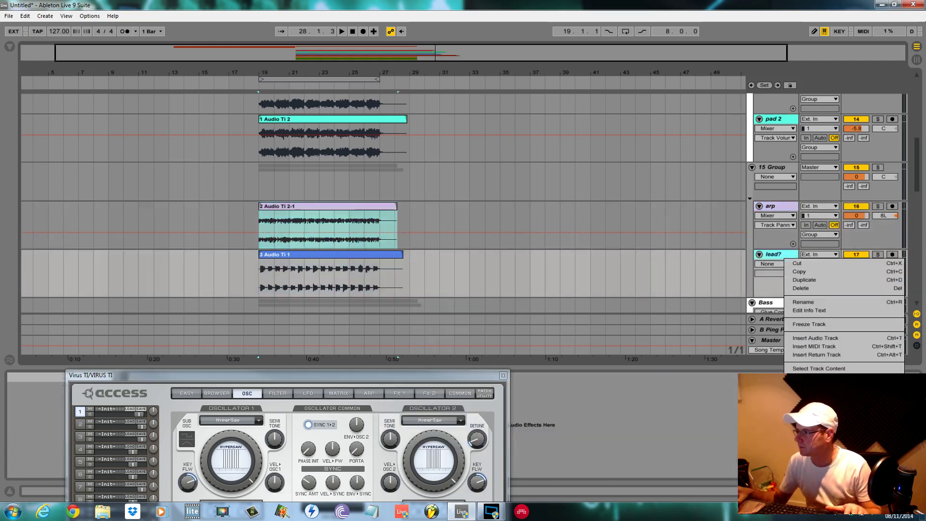
click(573, 287)
right_click(383, 254)
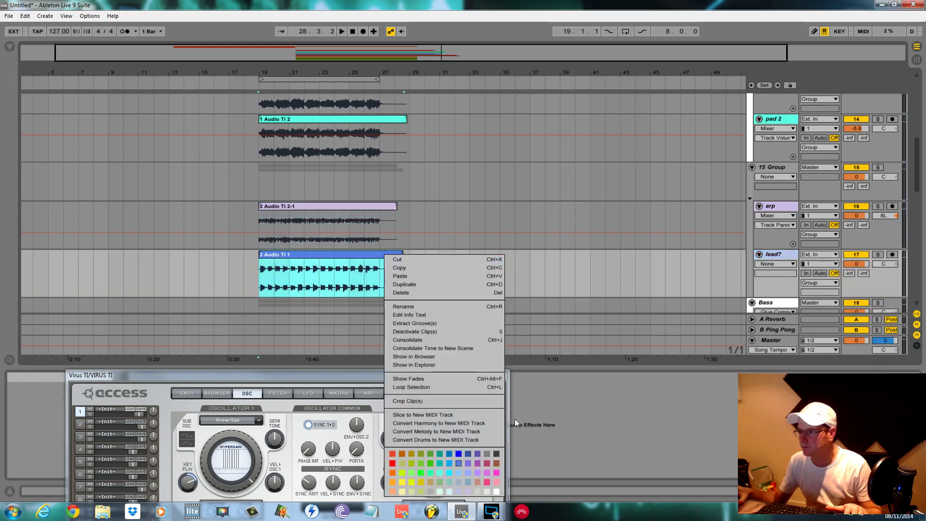
click(464, 486)
Start playback and lower the lead? track's volume to -5.1 dB and the arp track's volume to -6.3 dB.
key(space)
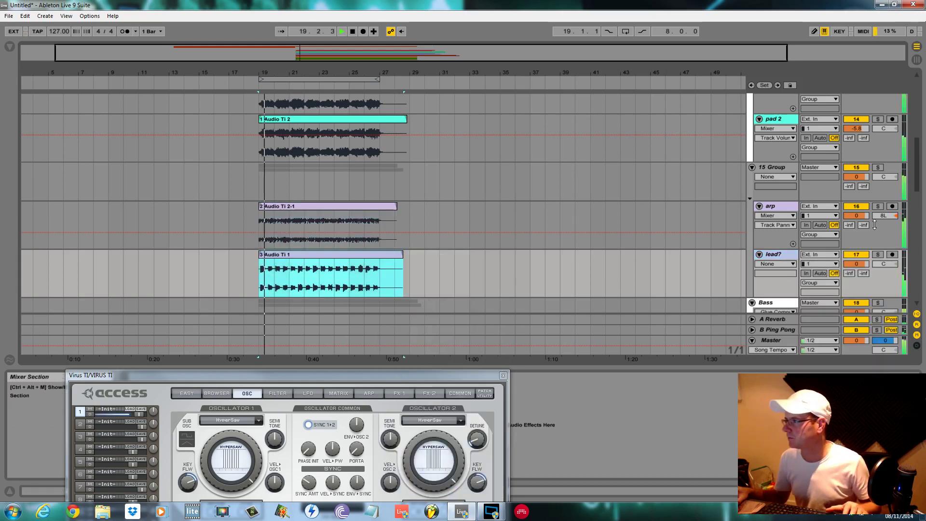
drag(861, 264, 861, 283)
drag(865, 217, 865, 236)
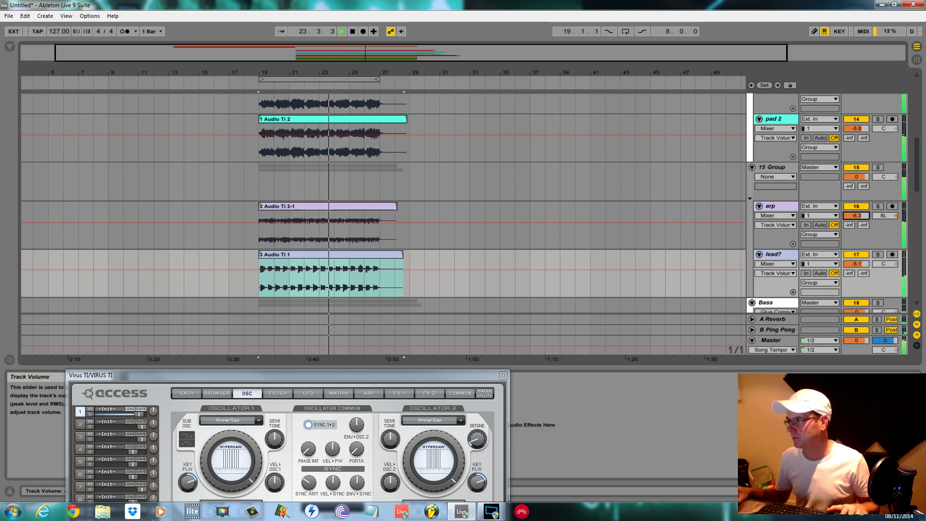
Colour the new group white and move the arp track out of it into the Pad group.
right_click(778, 172)
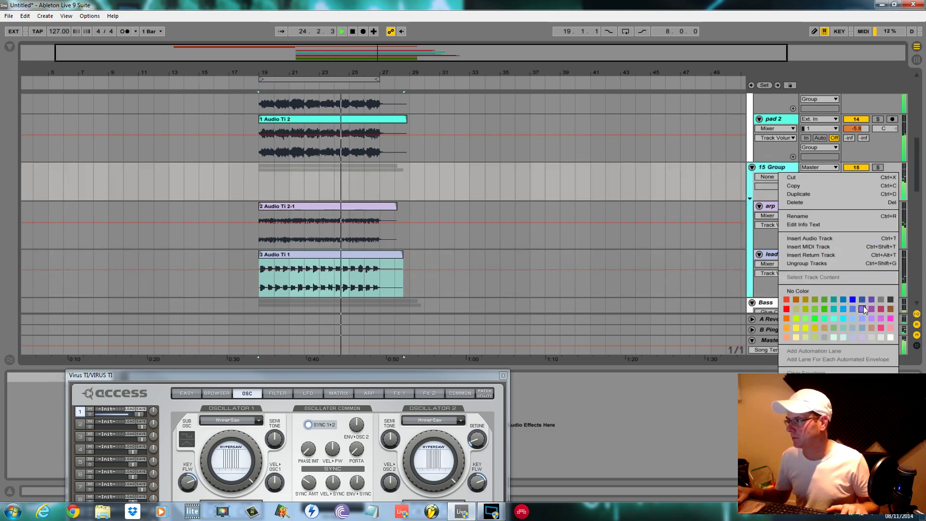
click(890, 337)
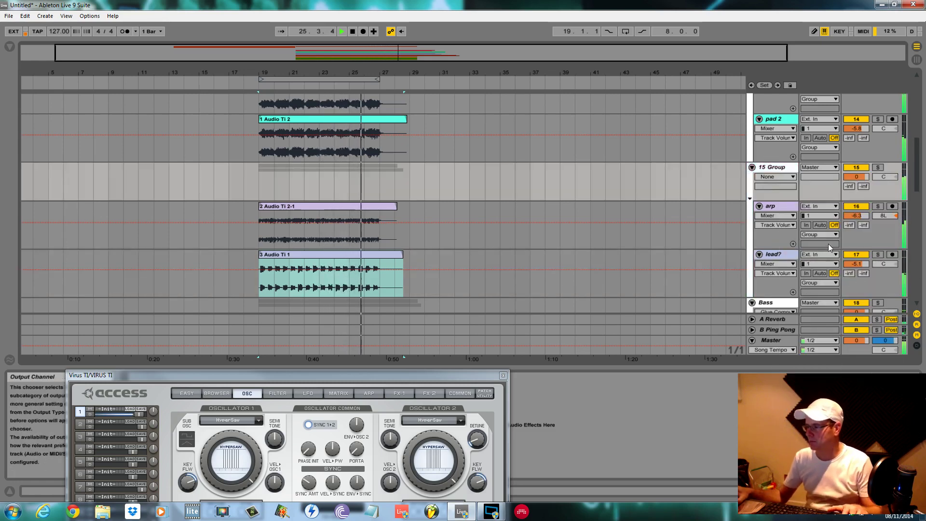
scroll(784, 260, up, 1)
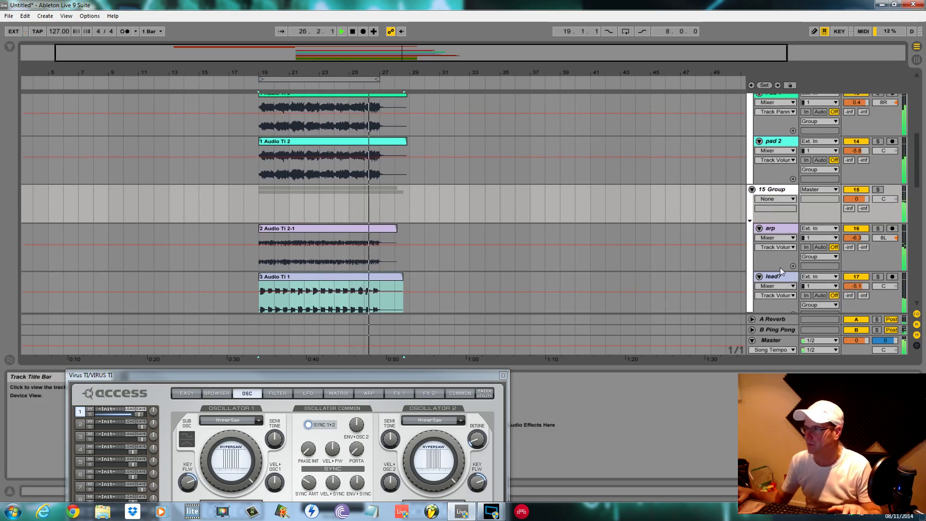
click(779, 229)
drag(780, 229, 779, 175)
drag(788, 218, 798, 233)
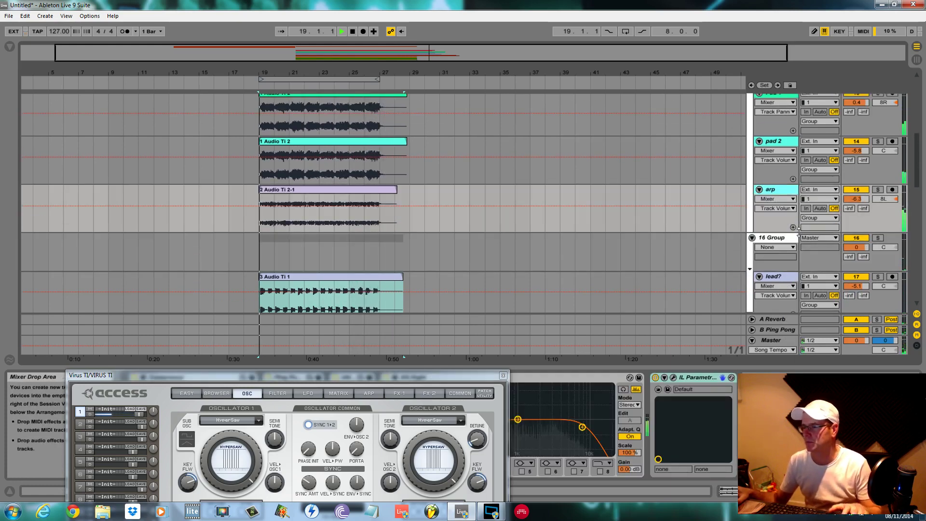
Raise the arp track's volume to 0.3 dB and lower the lead? track's volume slightly.
drag(863, 202, 863, 182)
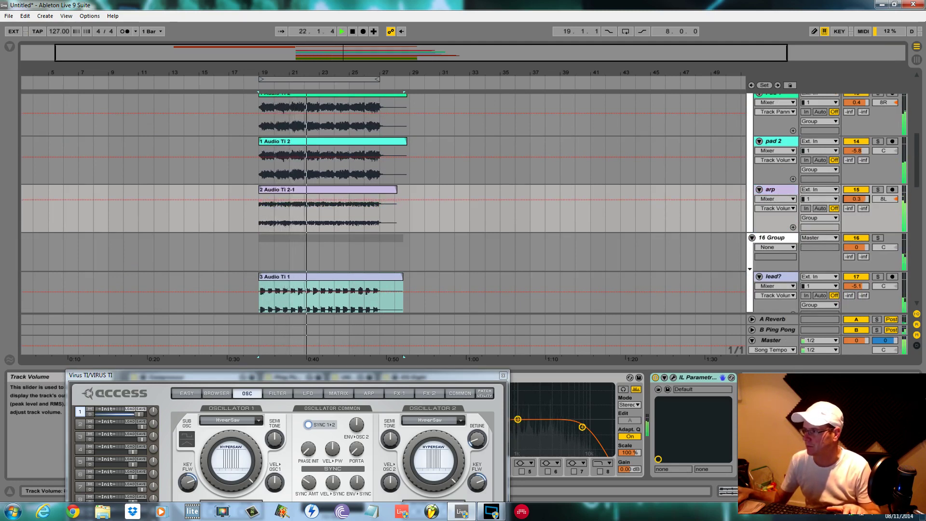
scroll(861, 237, down, 3)
drag(862, 231, 861, 236)
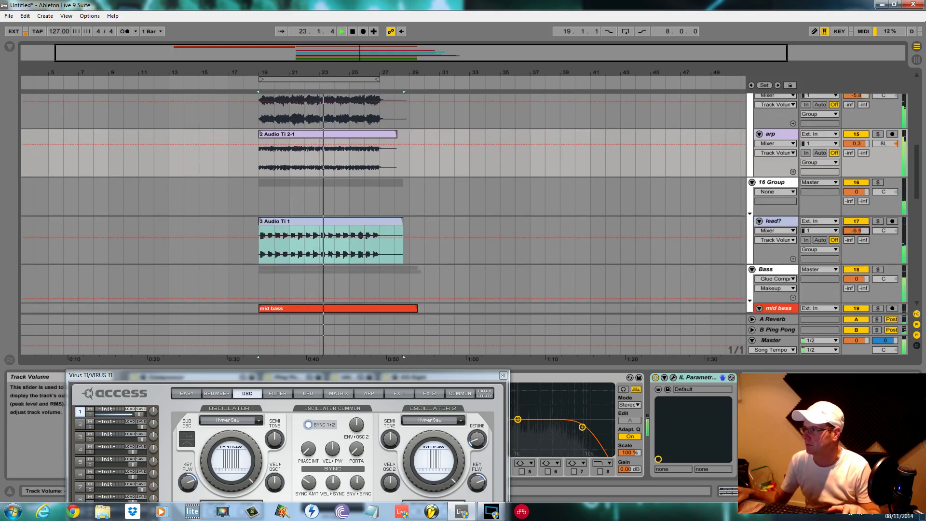
Close the Virus TI synth window and raise the lead? track's volume to -2.7 dB.
click(781, 224)
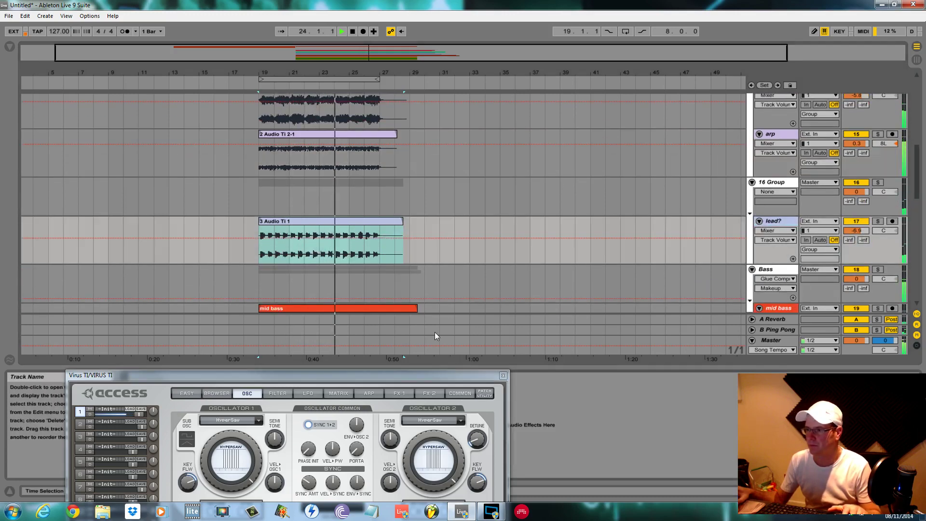
click(503, 375)
scroll(473, 196, up, 10)
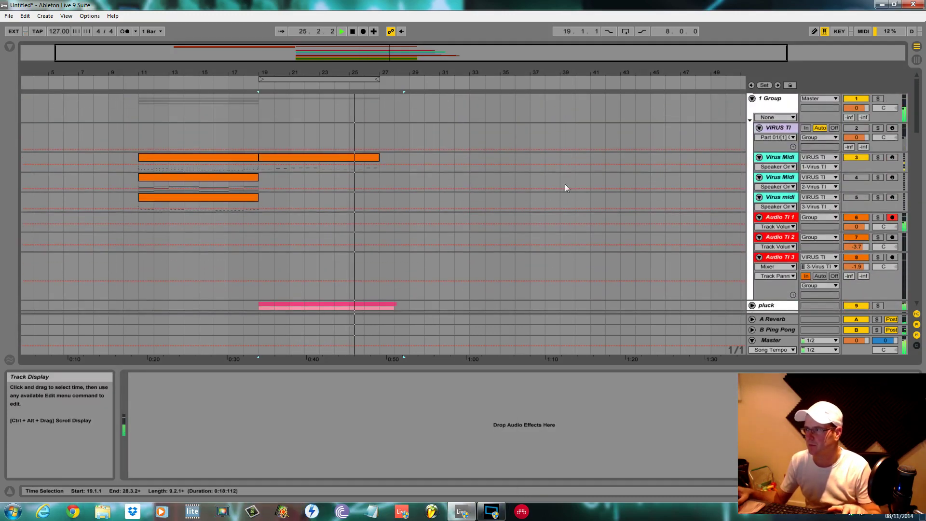
scroll(694, 254, down, 10)
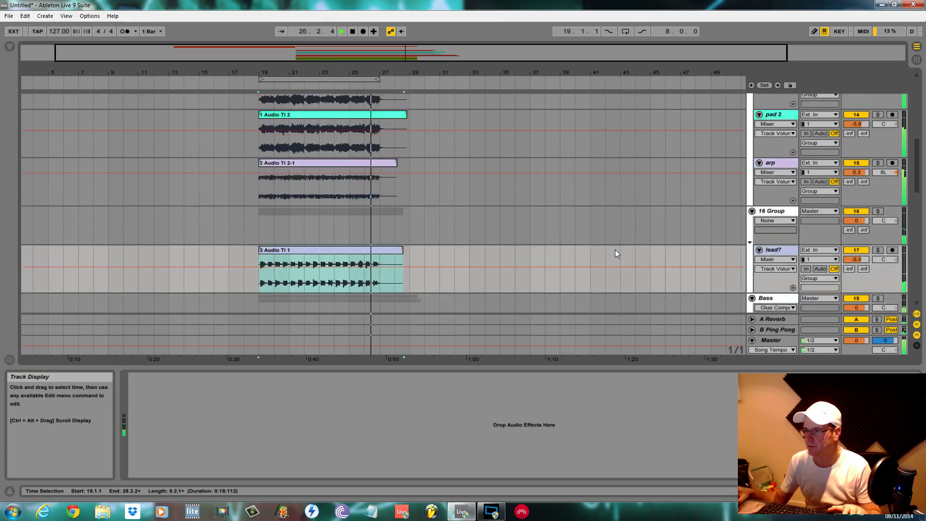
scroll(698, 250, down, 5)
scroll(725, 259, up, 5)
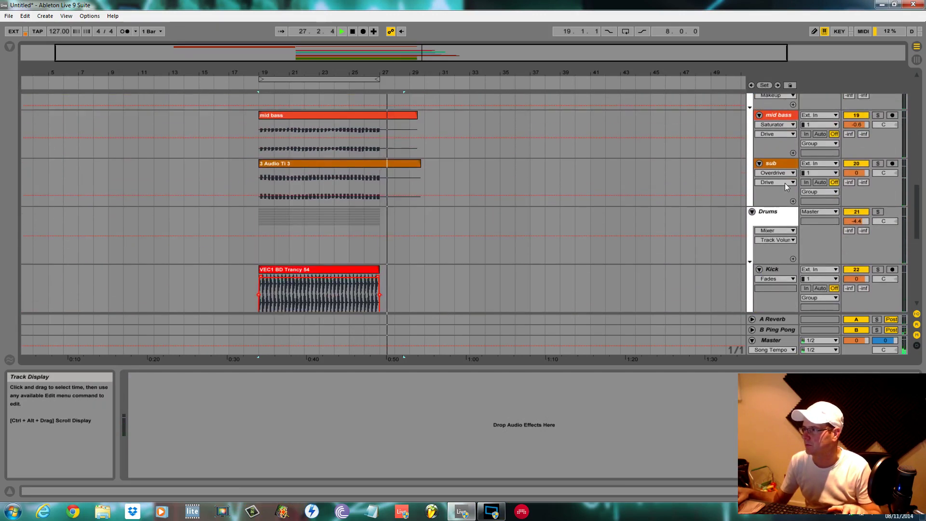
scroll(782, 188, up, 2)
drag(855, 192, 855, 182)
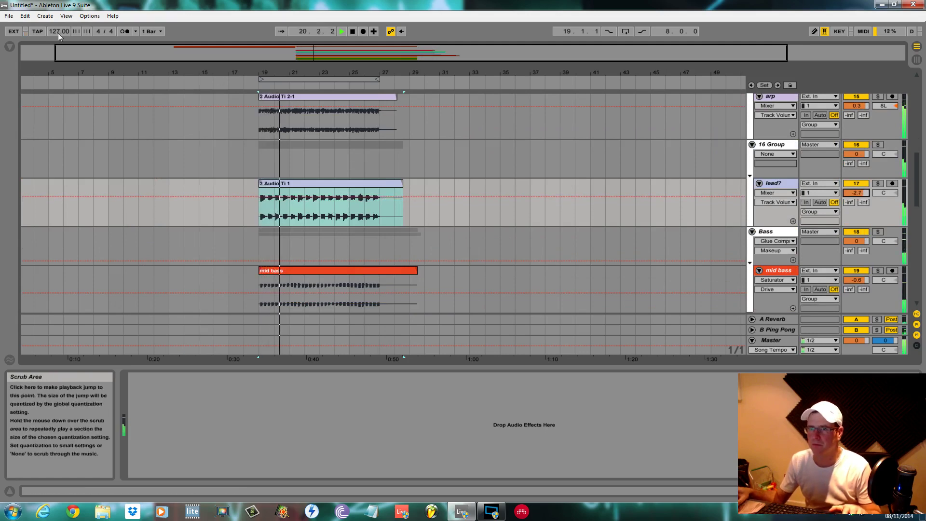
Solo the lead? track and add an EQ Eight to it with the low cut at 120 Hz.
click(10, 47)
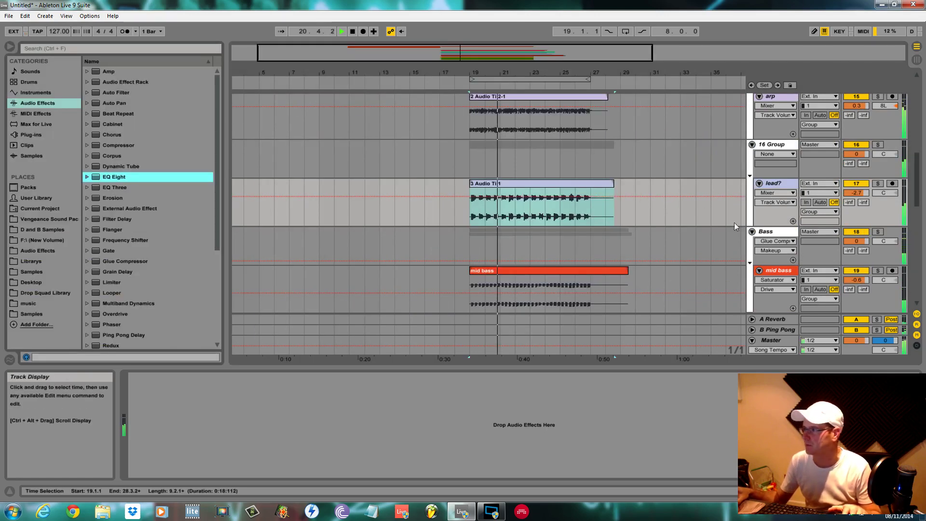
click(878, 183)
scroll(142, 245, down, 1)
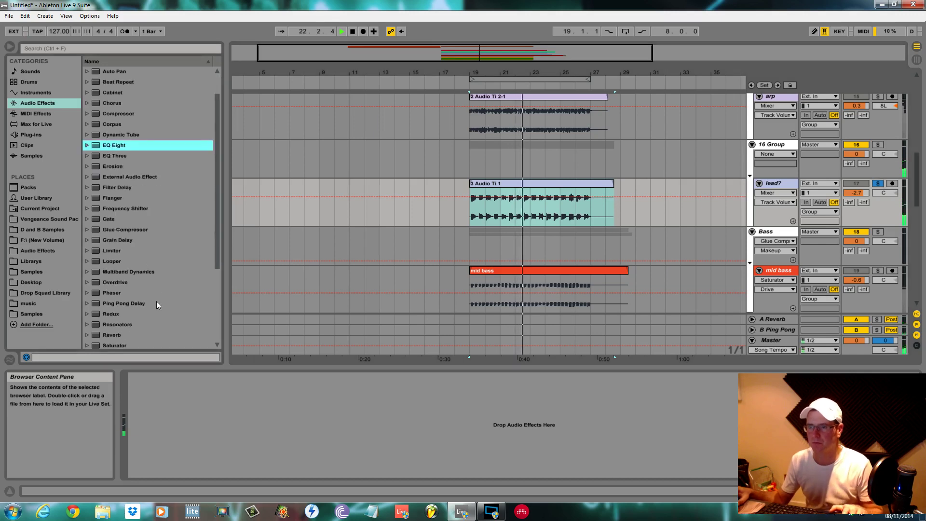
scroll(157, 301, up, 1)
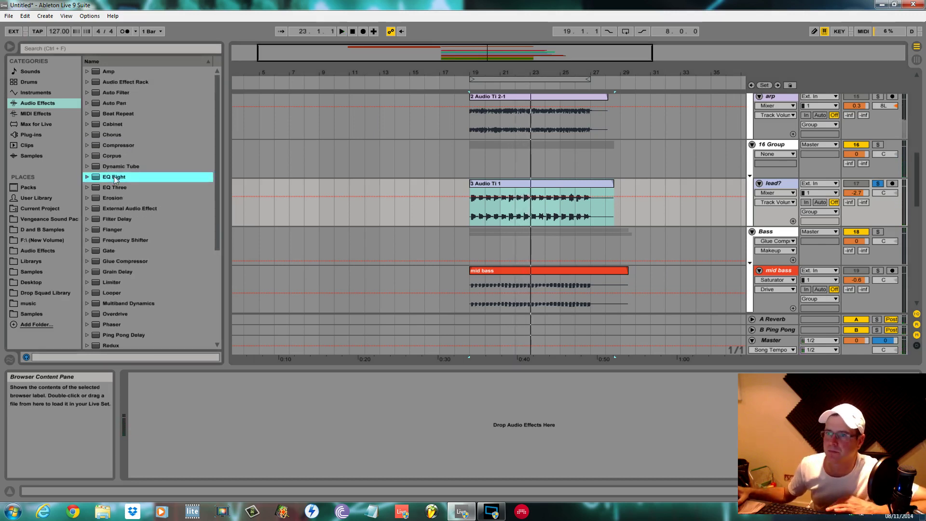
key(space)
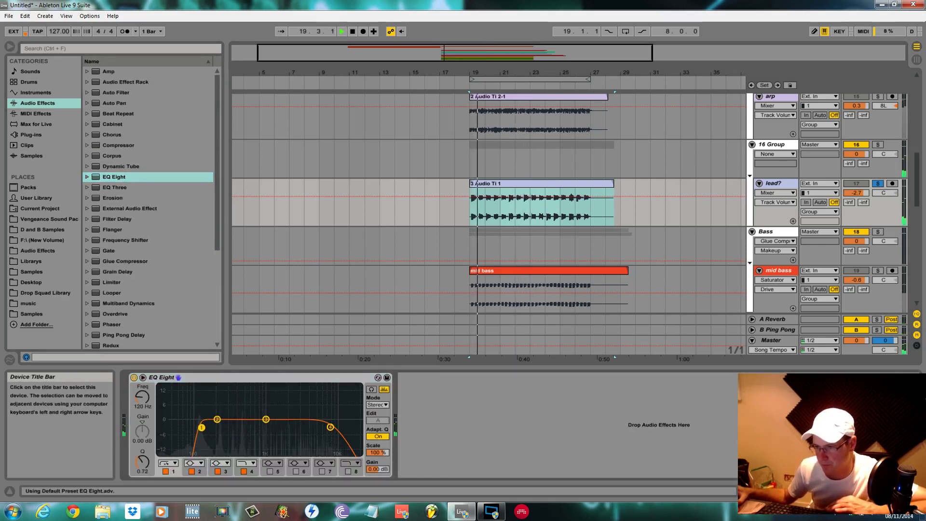
Switch off filter 4 of the lead? EQ and make filter 3 a high shelf at 317 Hz with 3.10 dB gain.
click(244, 471)
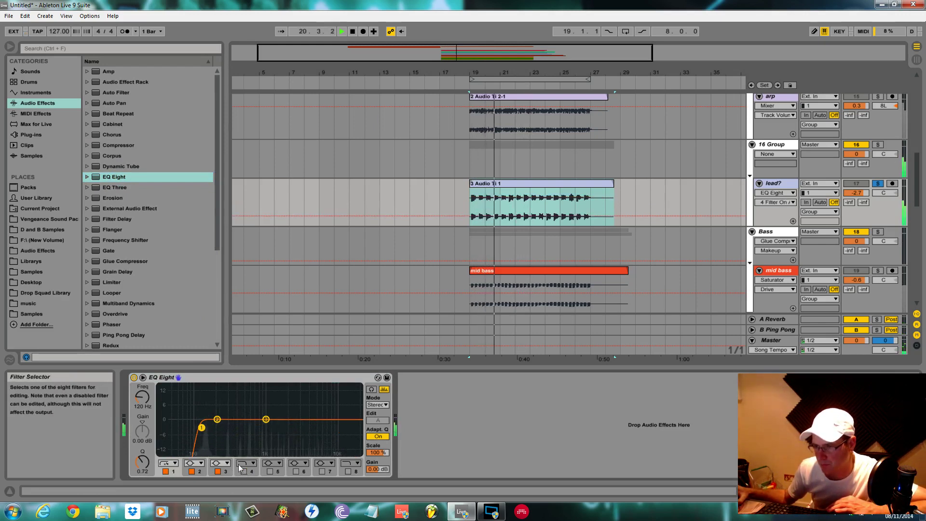
drag(267, 420, 221, 411)
click(226, 463)
click(221, 438)
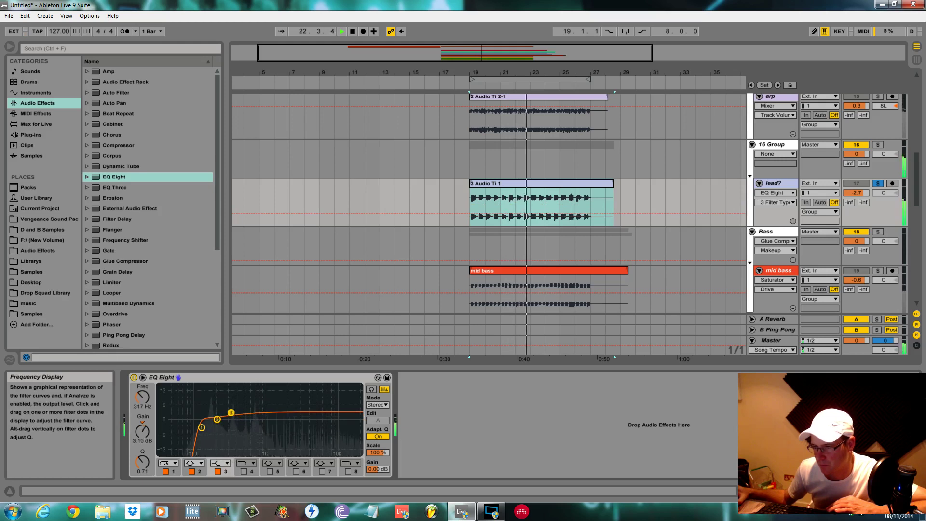
Add a Chorus after the EQ Eight on the lead? track and restart playback.
scroll(145, 313, down, 2)
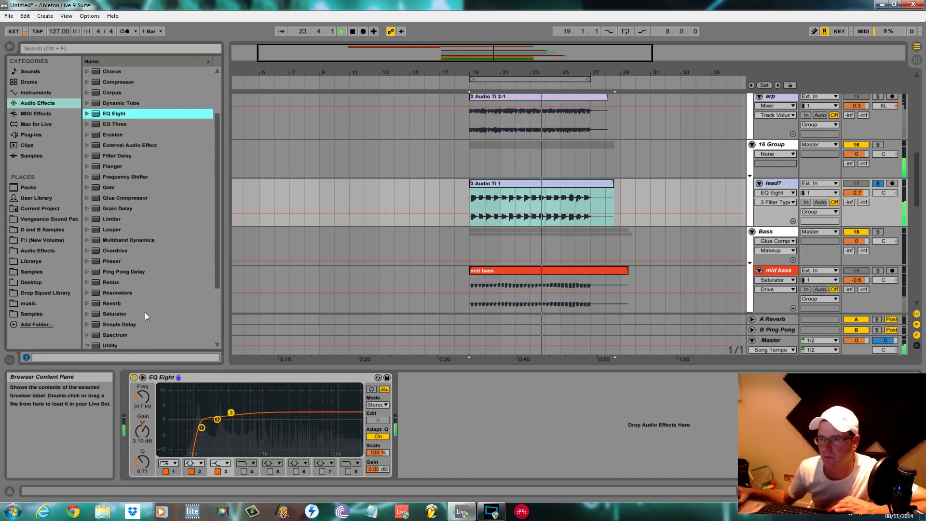
scroll(144, 311, up, 2)
drag(116, 136, 420, 459)
click(450, 448)
key(space)
key(space)
Unlink the Chorus delays and set Delay 2 to 4.15 ms, feedback to 13% and dry/wet to 35%.
click(427, 450)
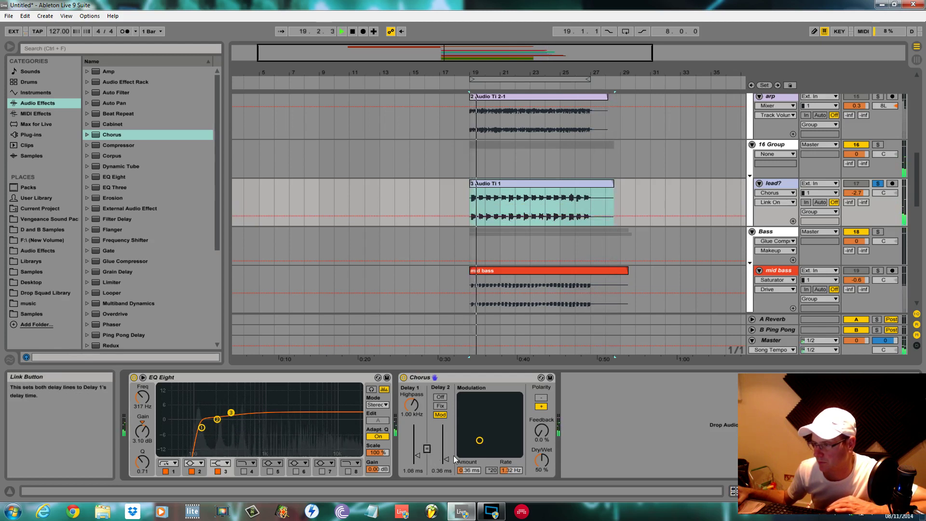
click(449, 460)
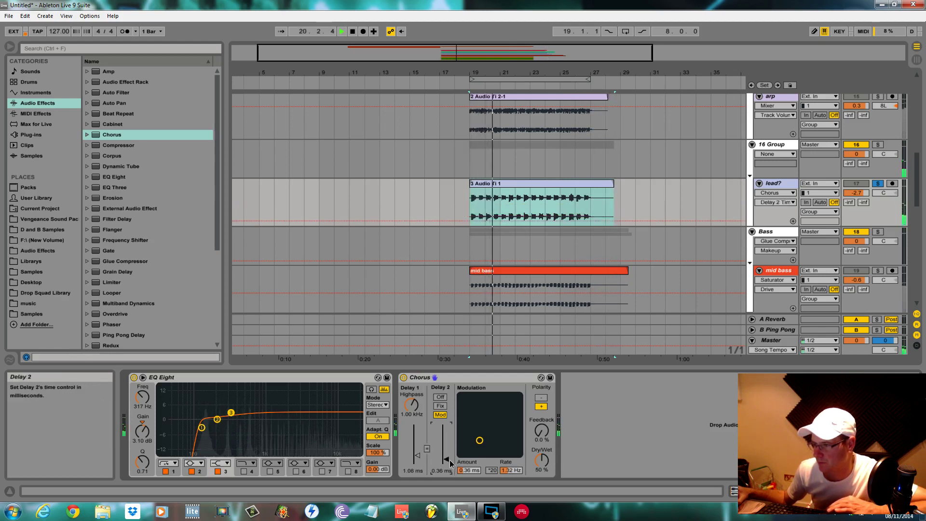
click(427, 448)
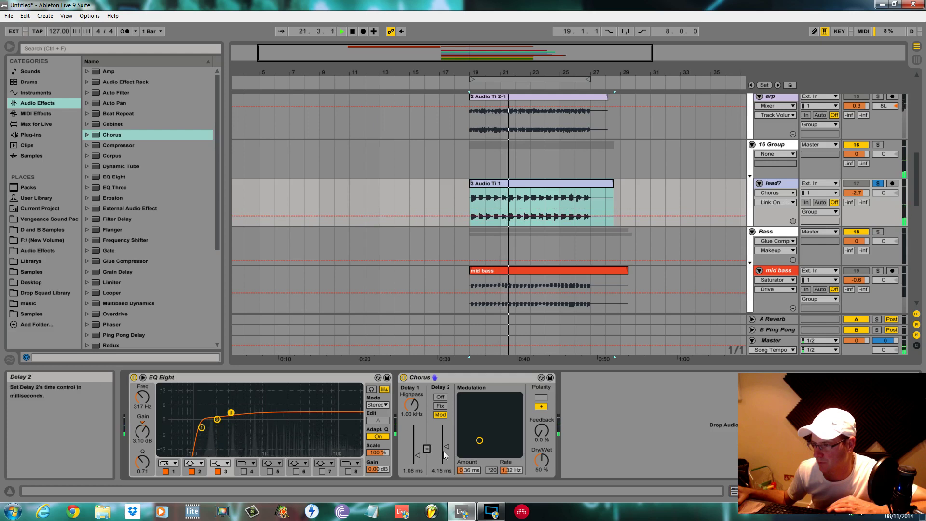
drag(542, 430, 541, 424)
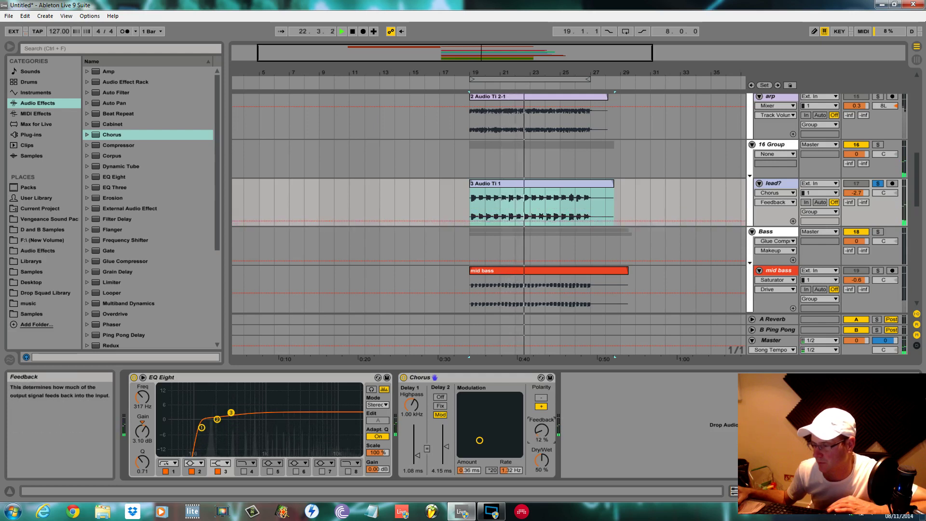
drag(542, 459, 542, 466)
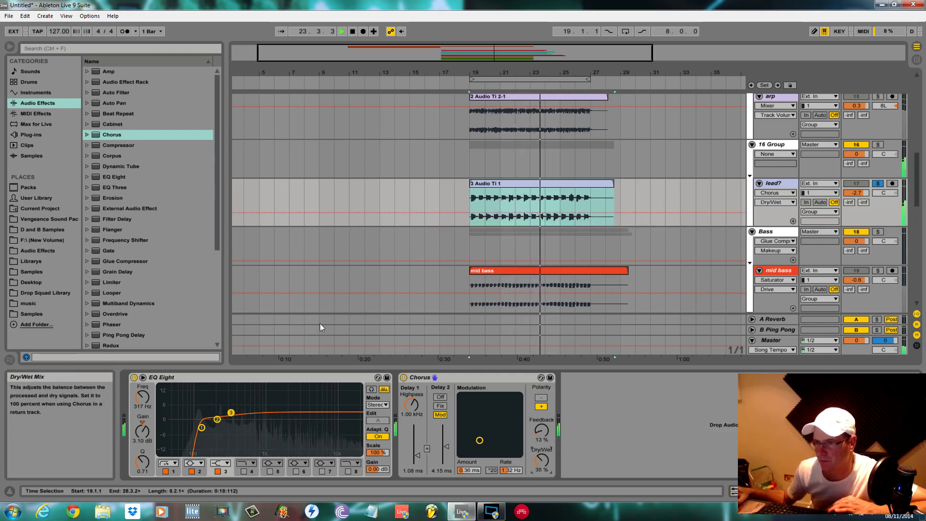
Add a Reverb after the Chorus, using Lo Cut instead of Hi Cut on its input, with quality set to High.
scroll(201, 287, down, 3)
click(120, 334)
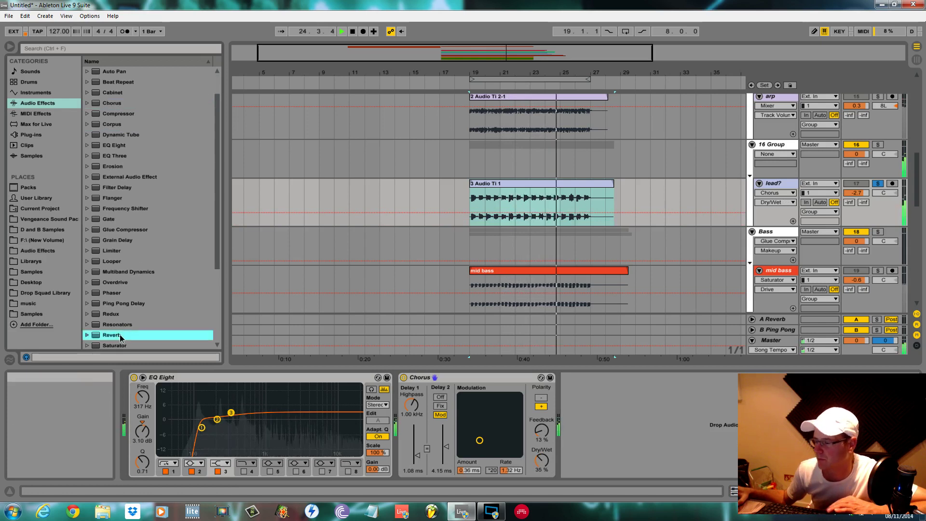
double_click(117, 333)
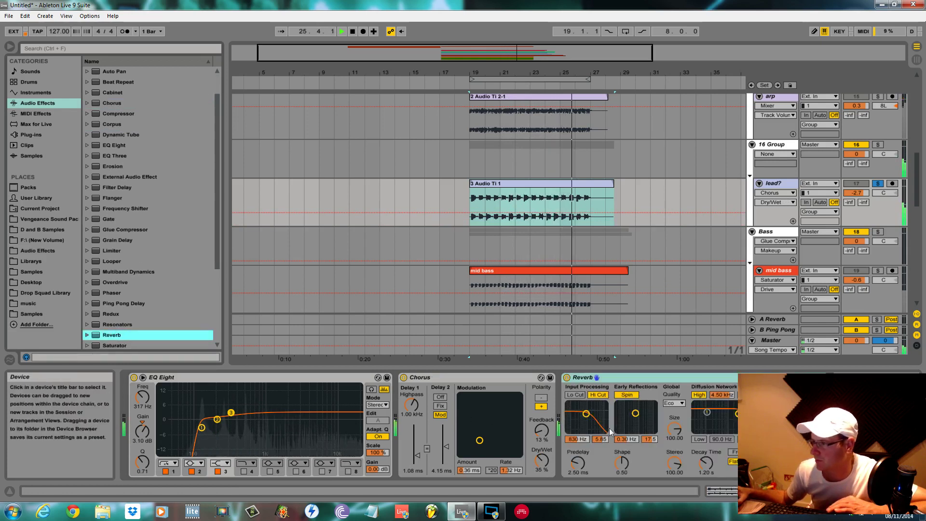
click(675, 404)
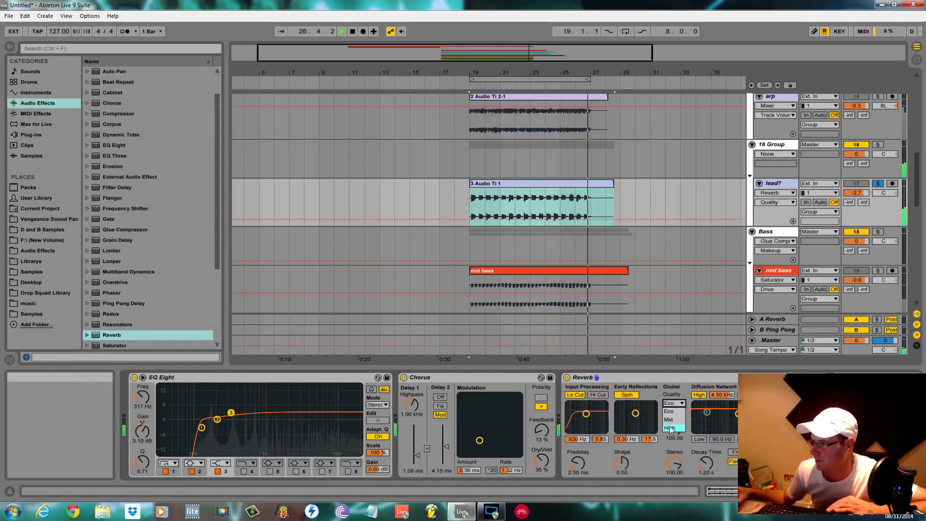
click(675, 424)
Switch the Reverb's diffusion filter to the low shelf at 101 Hz, with decay time 2.20 s, predelay 0.50 ms, shape 0.60 and a reduced diffuse level.
click(698, 395)
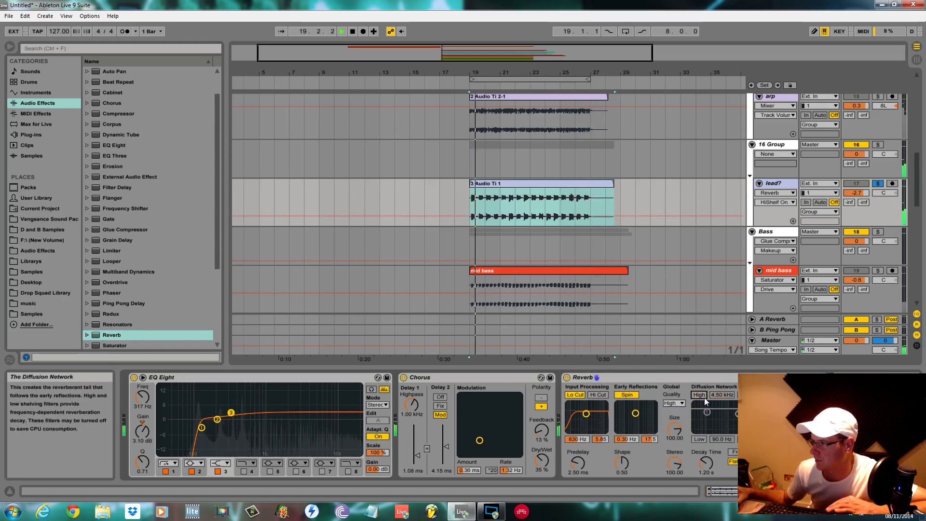
click(699, 440)
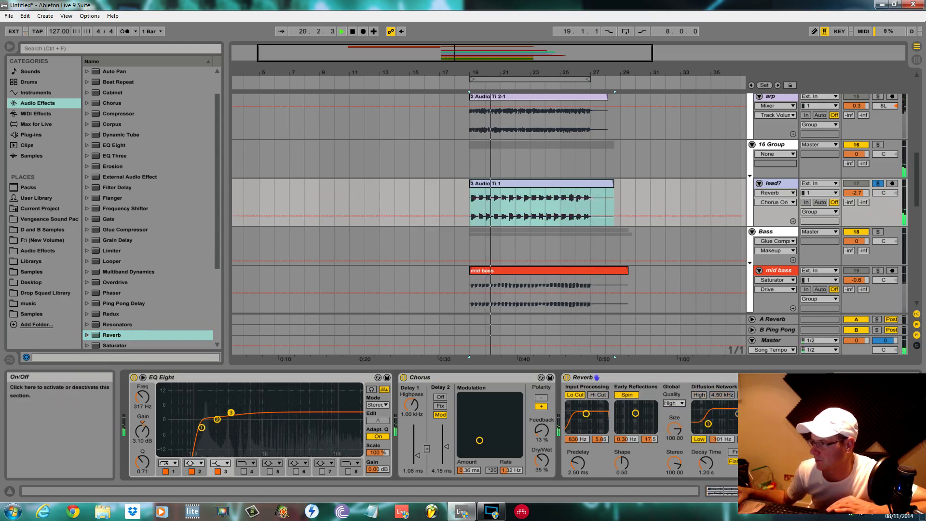
drag(705, 463, 706, 449)
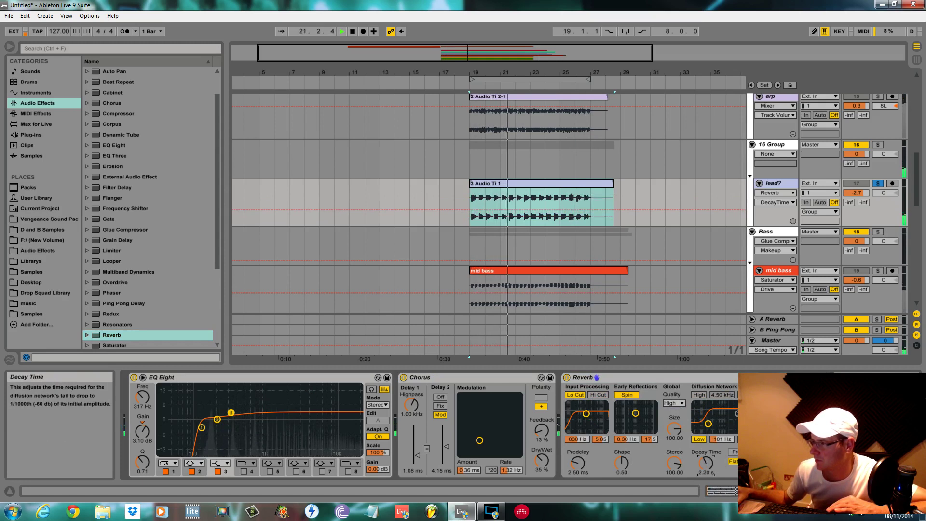
drag(815, 430, 815, 447)
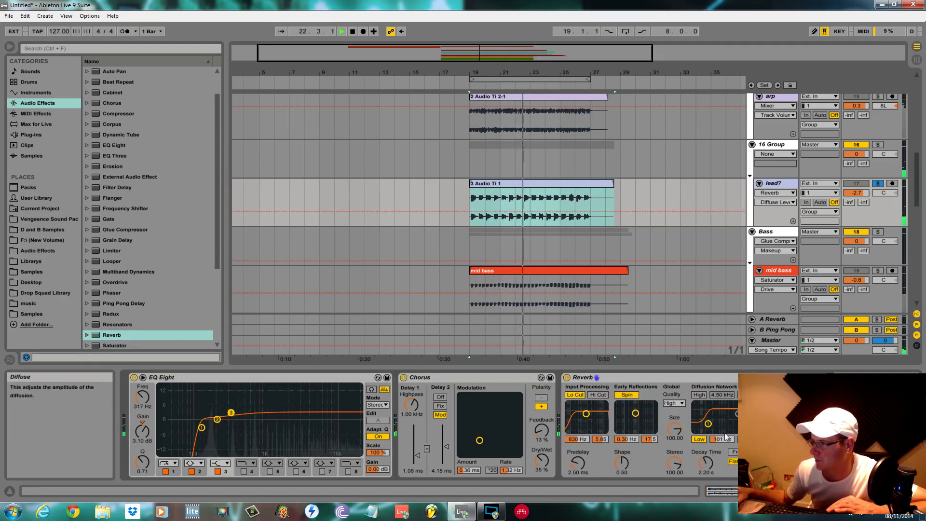
drag(580, 462, 620, 452)
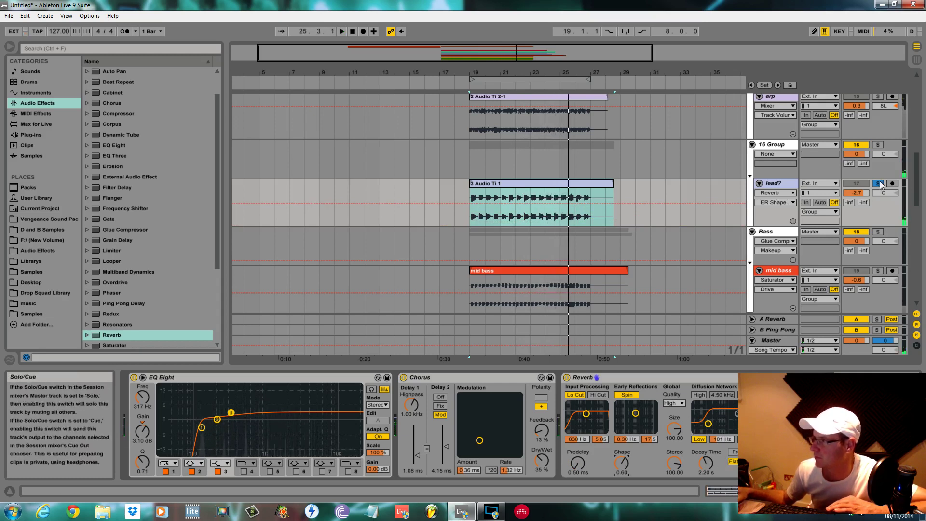
Unsolo the lead? track and play the full mix with the browser hidden.
key(space)
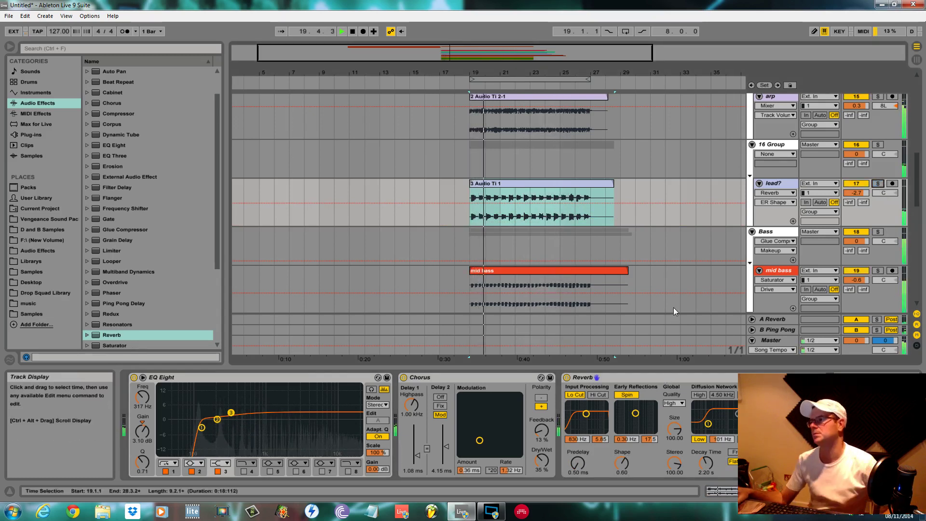
click(10, 49)
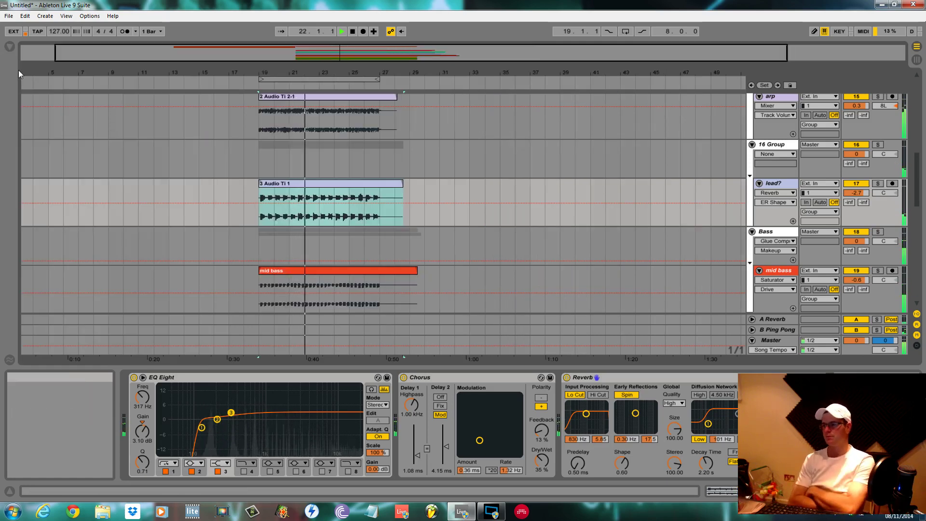
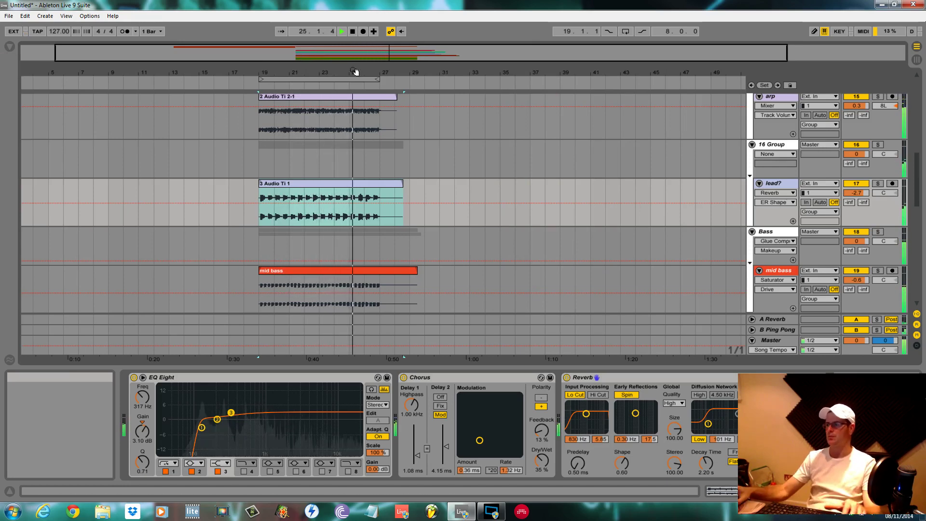
Stop playback and colour the Kick track in the Drums group red.
scroll(642, 202, down, 3)
scroll(642, 202, down, 3)
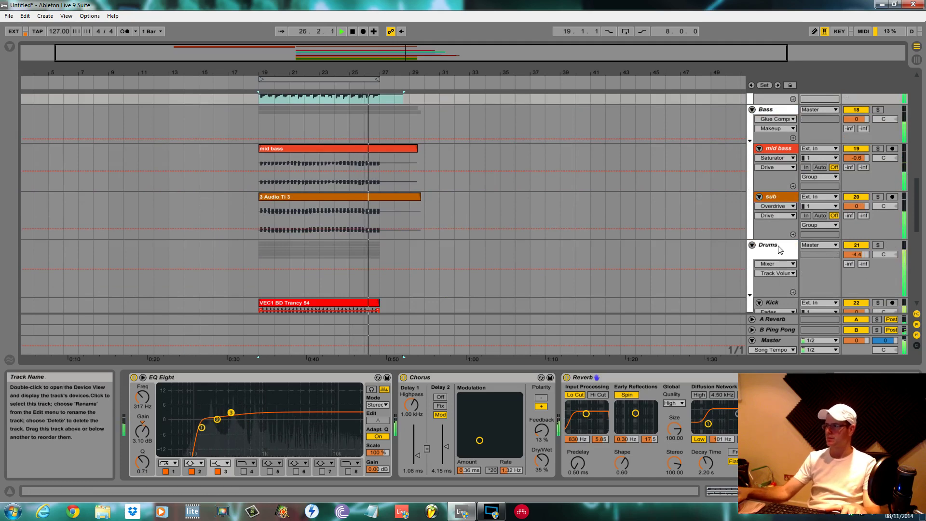
click(845, 272)
scroll(785, 261, down, 5)
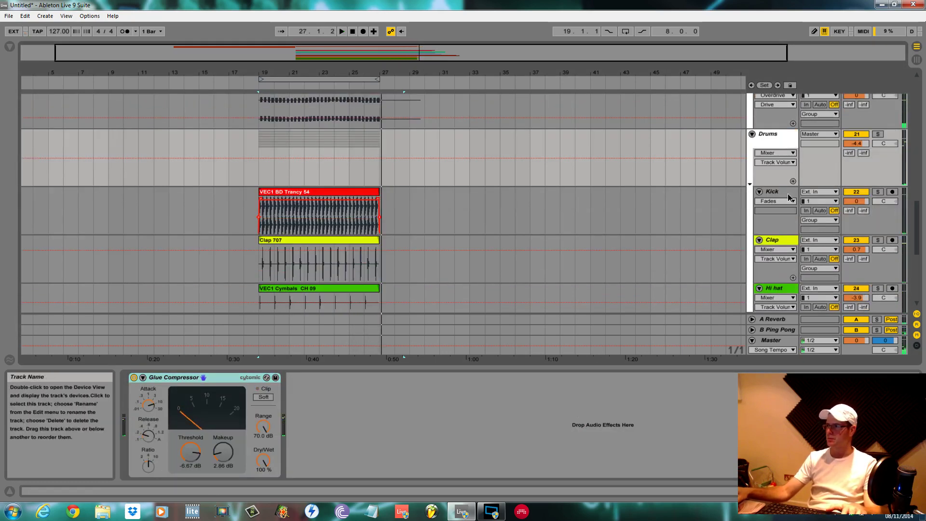
right_click(788, 193)
click(795, 330)
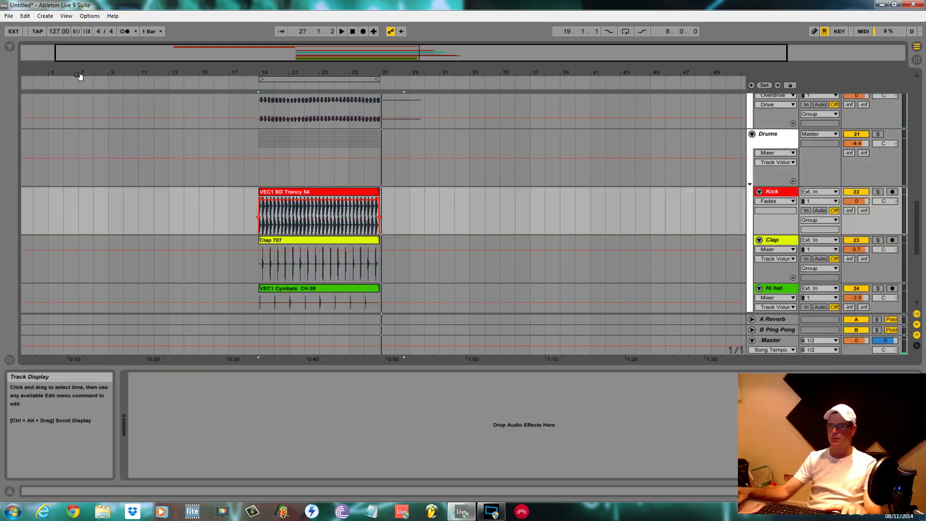
Add an EQ Eight to the Kick track and play the track soloed.
click(9, 47)
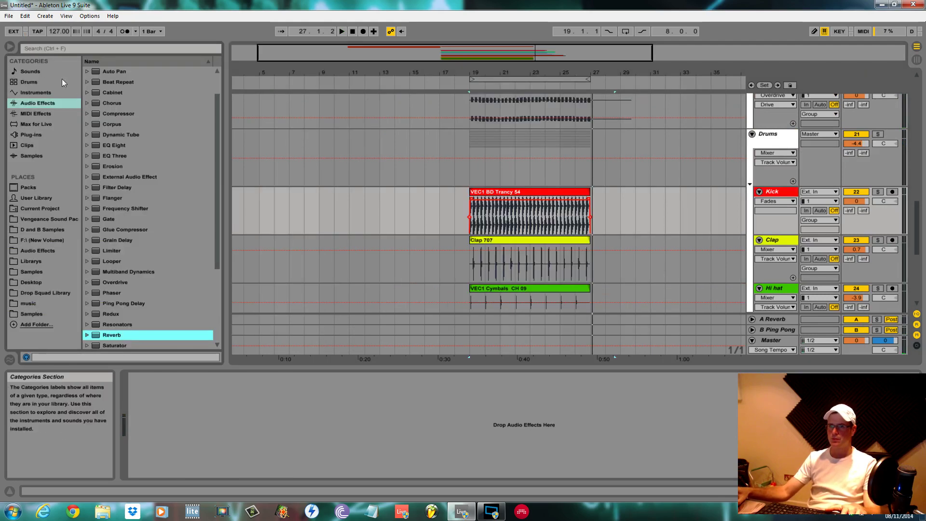
double_click(116, 145)
click(877, 191)
key(space)
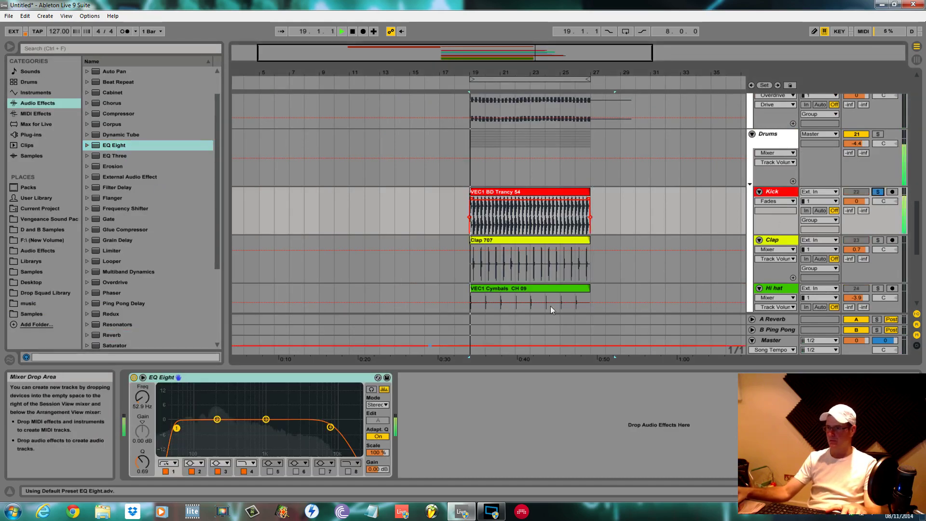
Shape the Kick EQ with a low cut at 60.1 Hz, -14.8 dB at 173 Hz, -3.60 dB at 762 Hz, and filter 4 off.
drag(217, 419, 211, 453)
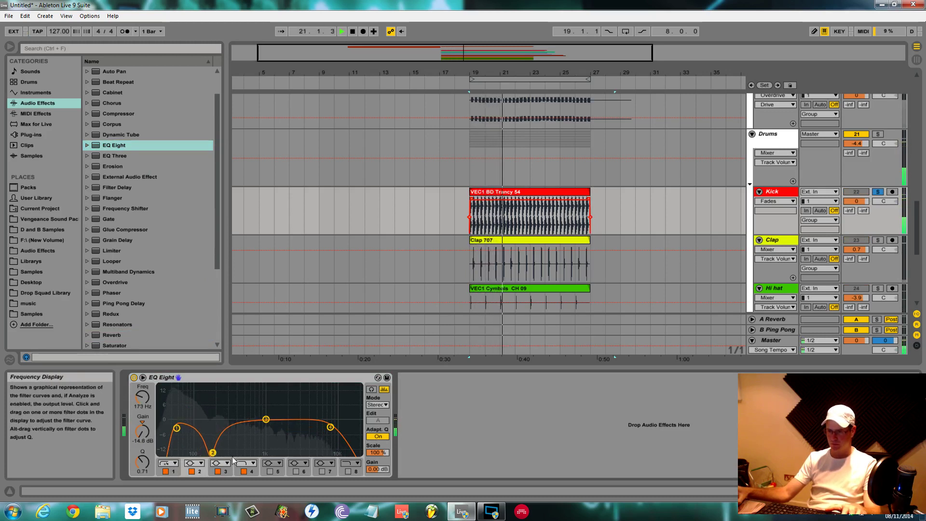
click(244, 471)
drag(265, 419, 258, 427)
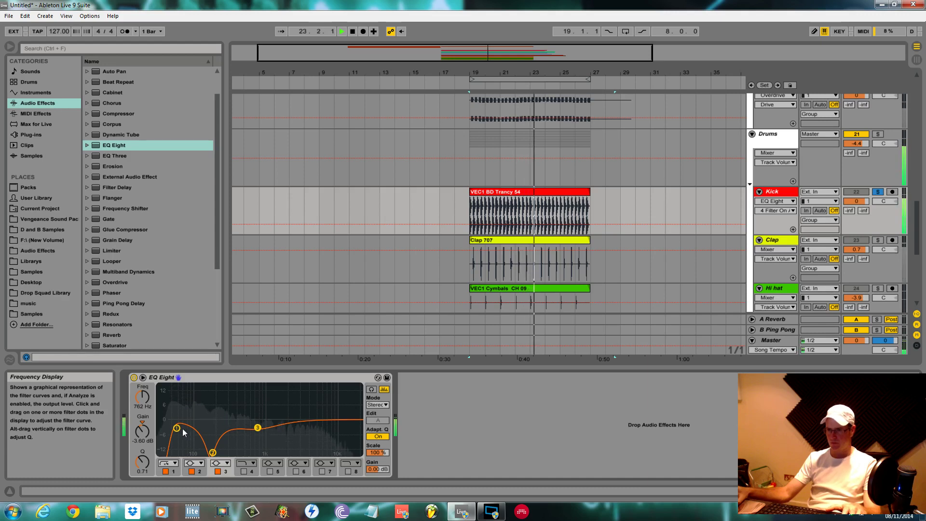
drag(177, 428, 180, 429)
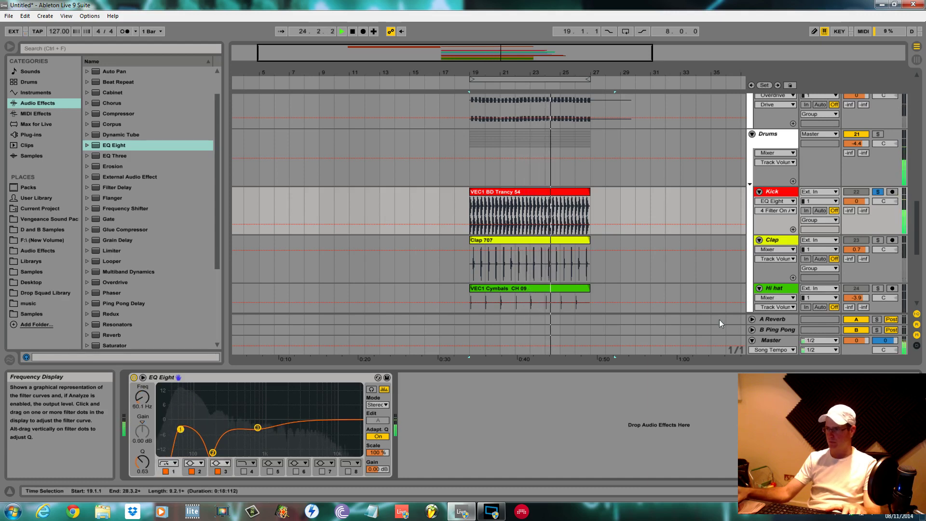
Add a Compressor after the Kick's EQ Eight and set its threshold to -5.74 dB.
double_click(120, 114)
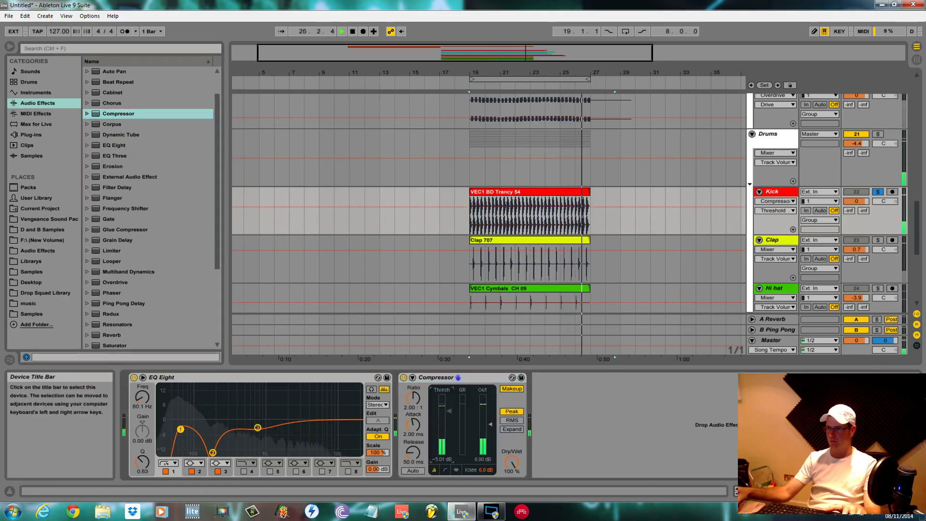
drag(449, 412, 450, 413)
key(space)
key(space)
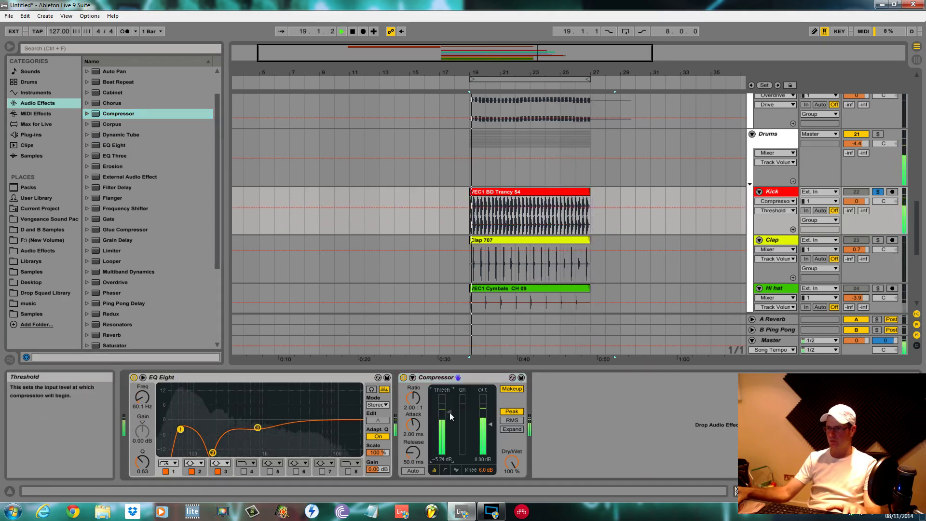
Solo the Clap track and give it an EQ Eight with a raised low cut and the high cut at 6.59 kHz.
click(878, 240)
drag(123, 145, 265, 408)
key(space)
drag(179, 428, 221, 430)
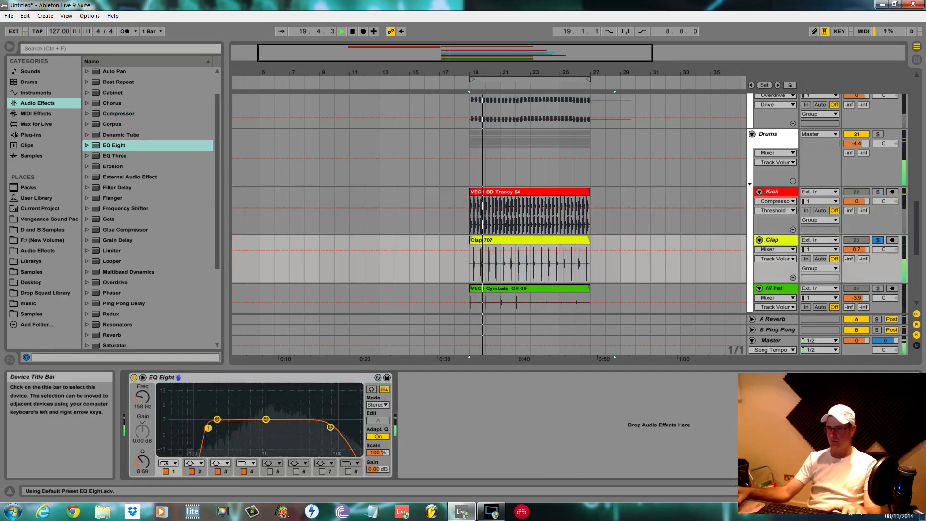
click(330, 426)
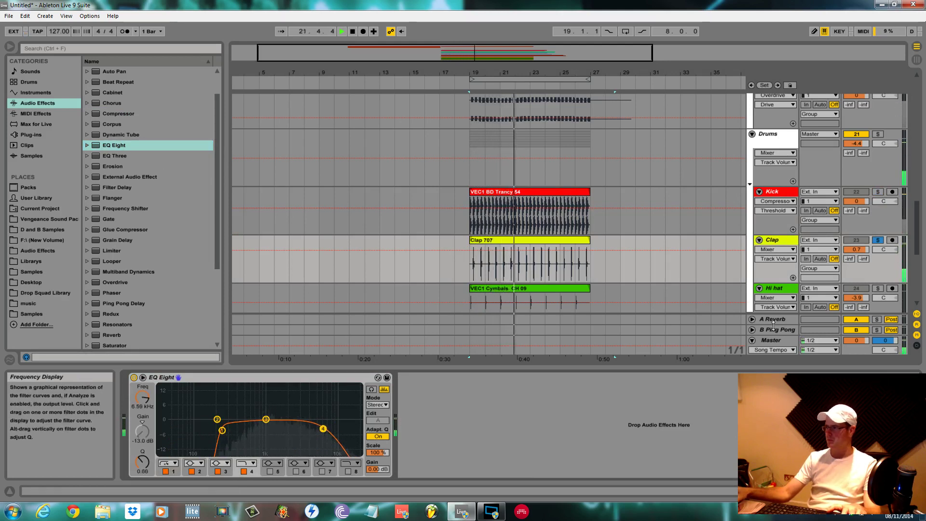
Solo the Hi hat track and give it an EQ Eight with the low cut at 601 Hz.
click(877, 287)
click(783, 290)
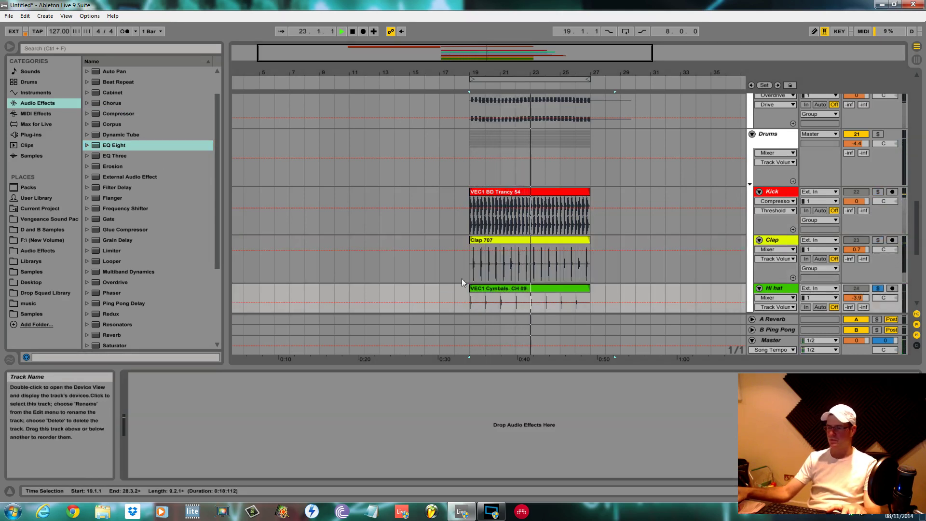
key(space)
key(space)
drag(122, 146, 251, 346)
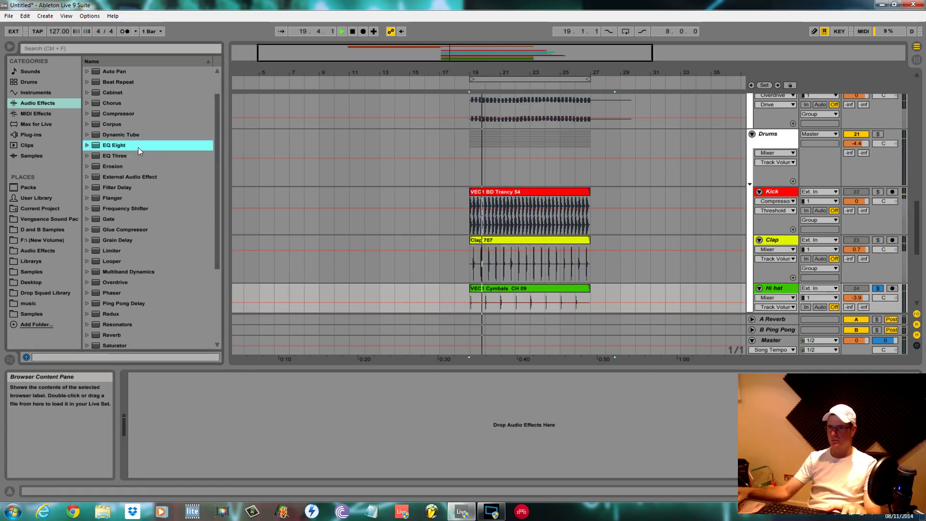
double_click(114, 146)
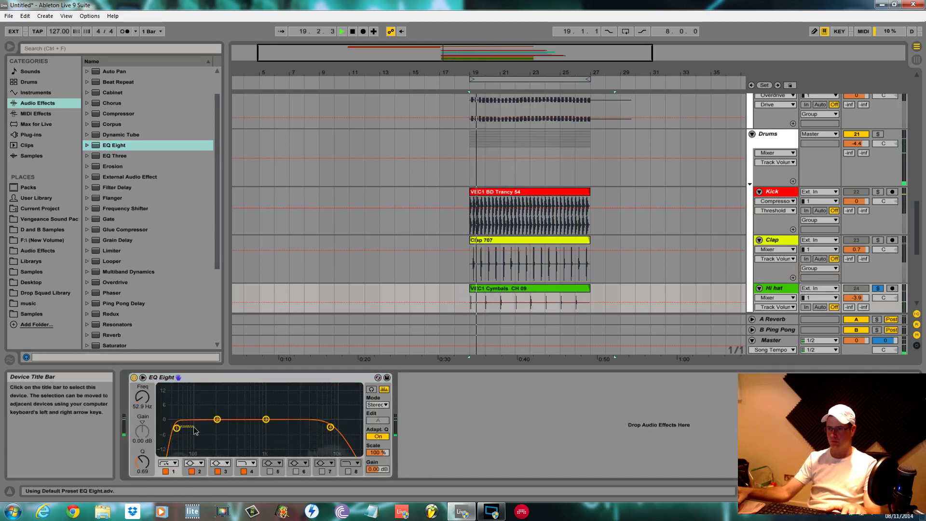
key(space)
key(space)
mouse_move(253, 428)
mouse_down()
mouse_move(237, 435)
mouse_move(250, 437)
mouse_up()
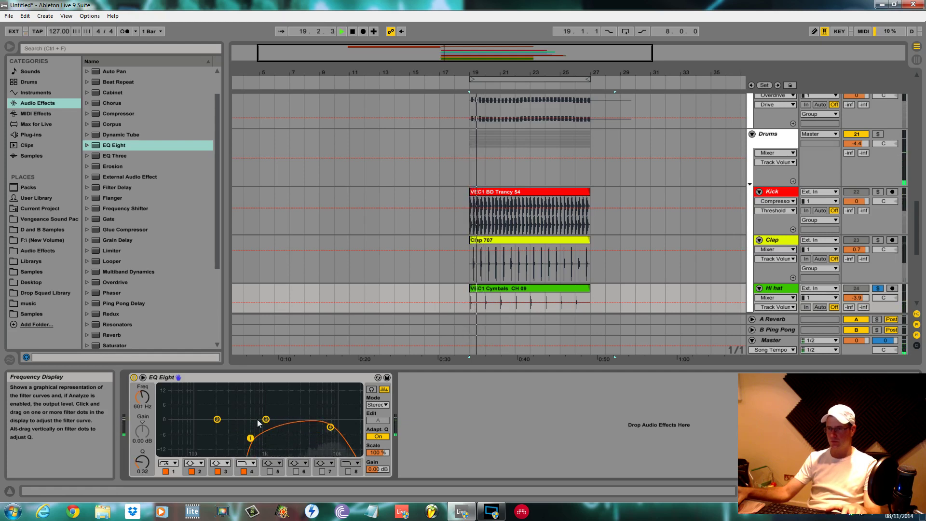
key(space)
Solo the tamb track, add an EQ Eight with the low cut at 306 Hz, and turn the solo off.
scroll(772, 285, down, 3)
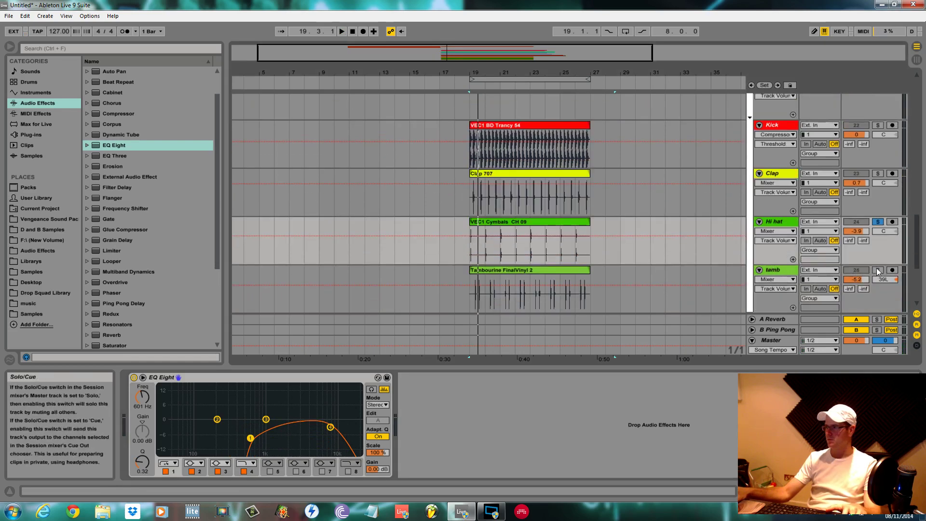
click(878, 270)
click(786, 270)
key(space)
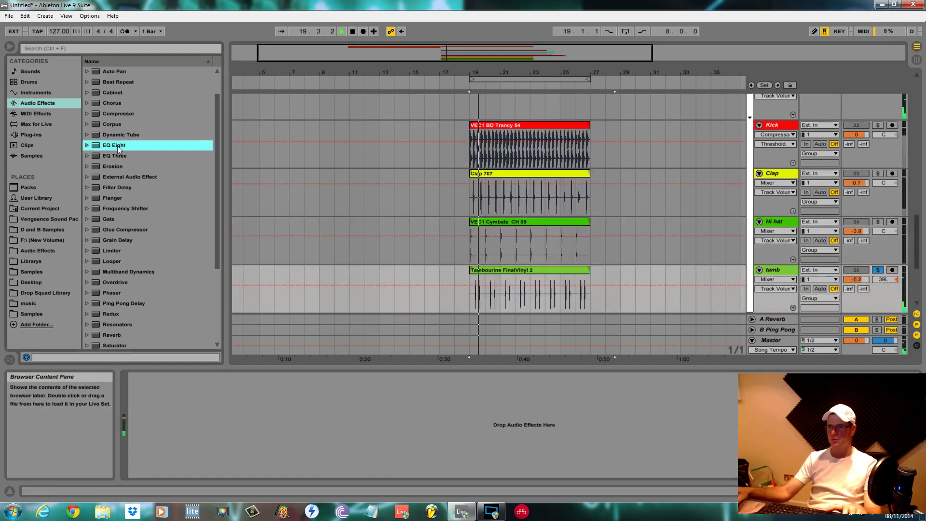
drag(117, 146, 234, 274)
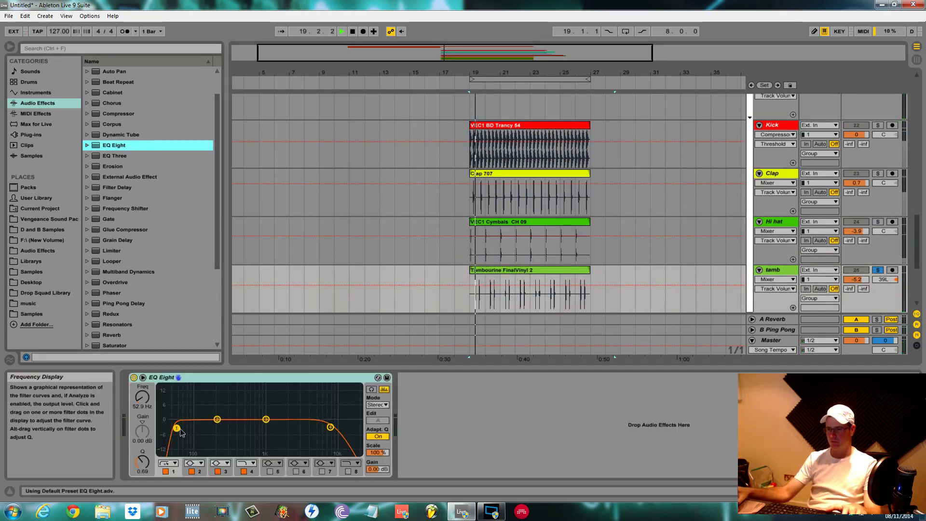
drag(177, 429, 230, 427)
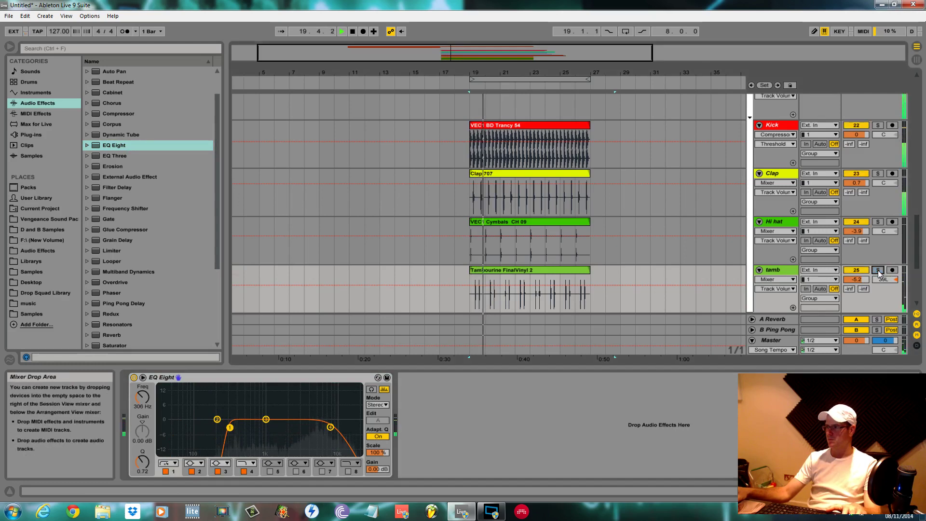
Solo the lower hat track, add an EQ Eight with cuts at 347 Hz and 8.35 kHz, and turn the solo off.
scroll(784, 279, down, 2)
click(783, 278)
key(space)
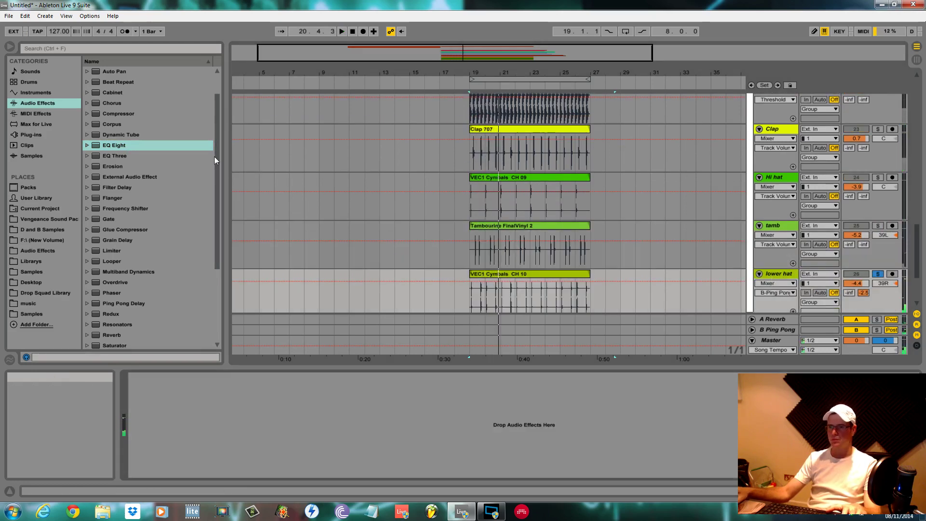
double_click(111, 146)
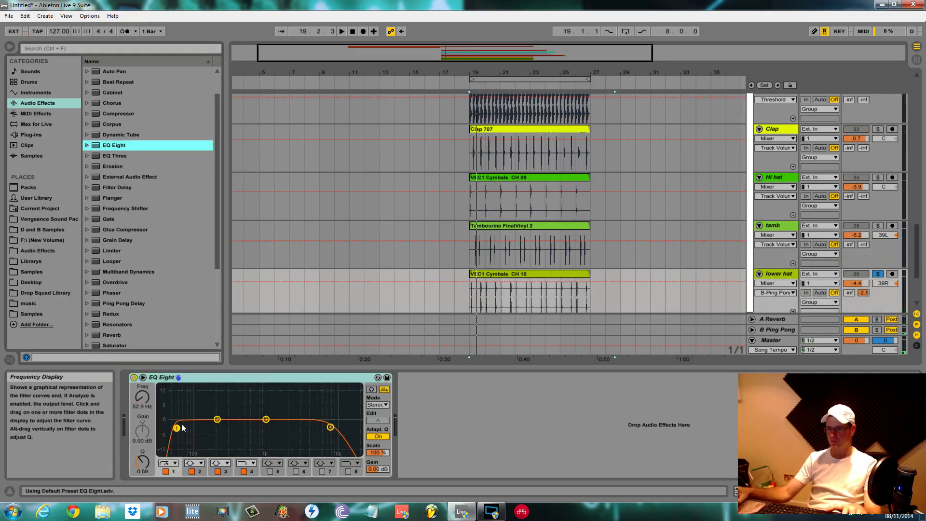
key(space)
drag(183, 428, 233, 424)
key(space)
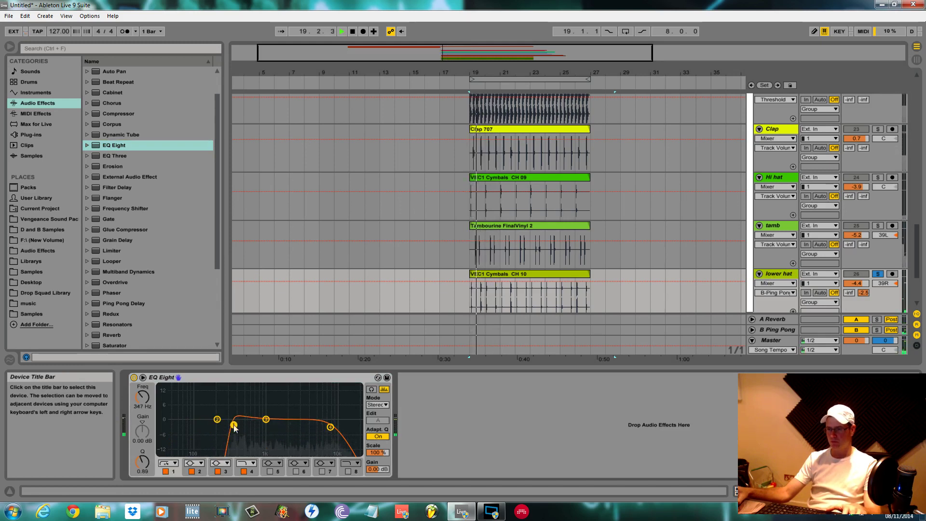
drag(330, 427, 330, 433)
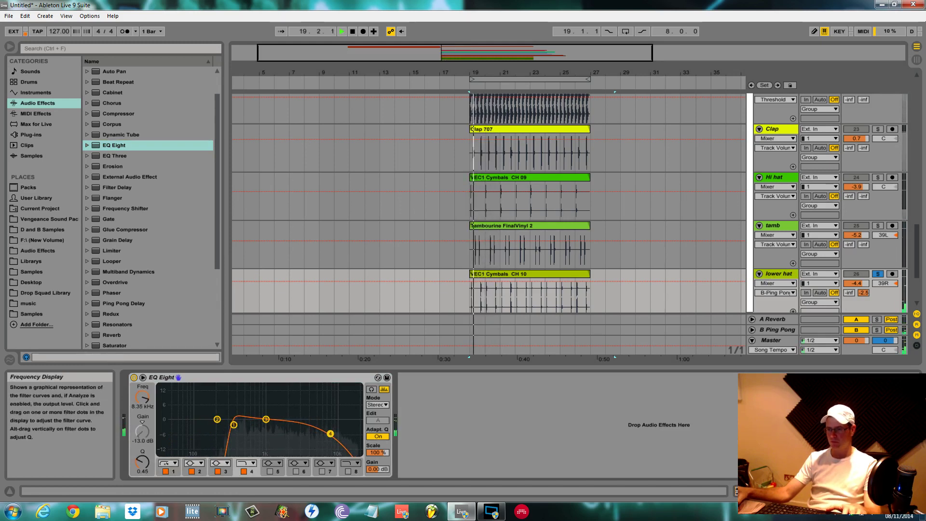
key(space)
click(876, 275)
Solo the shake track and give it an EQ Eight with a raised low cut and the high cut at 8.98 kHz.
scroll(868, 276, down, 2)
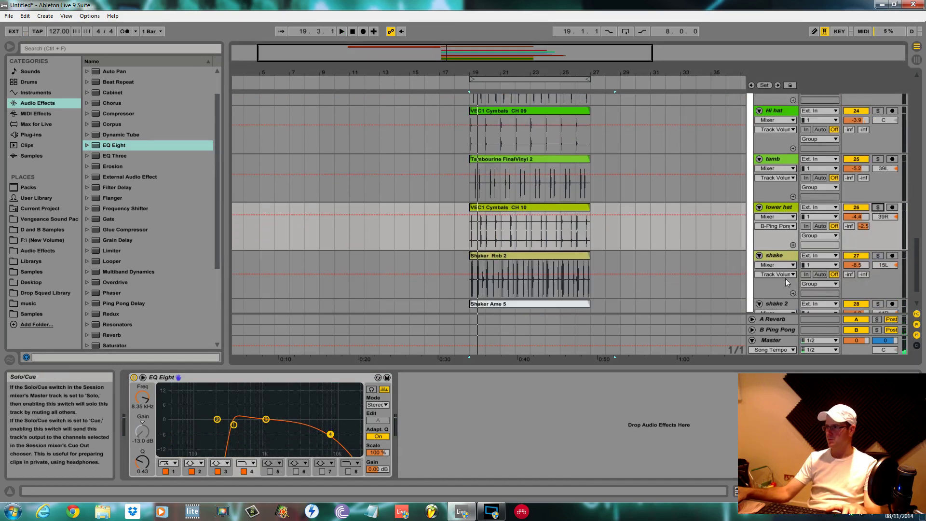
click(783, 256)
click(877, 255)
key(space)
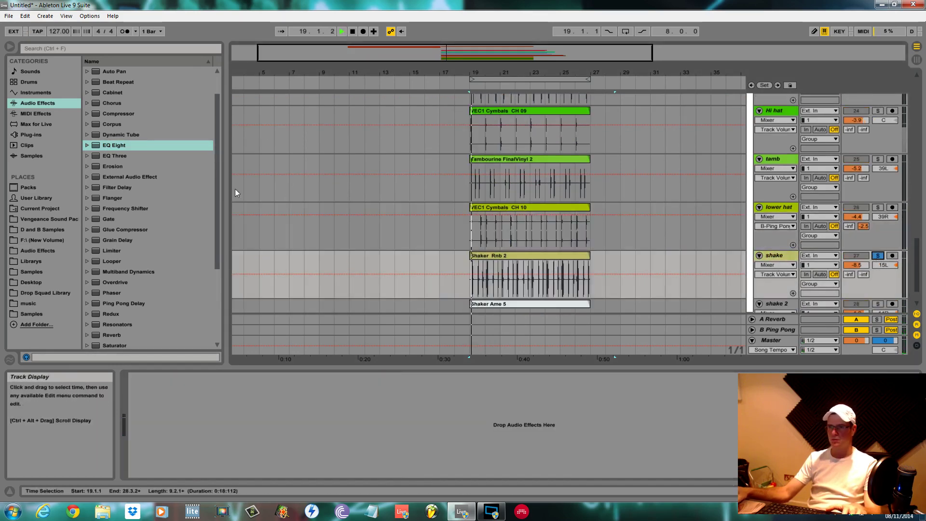
double_click(108, 145)
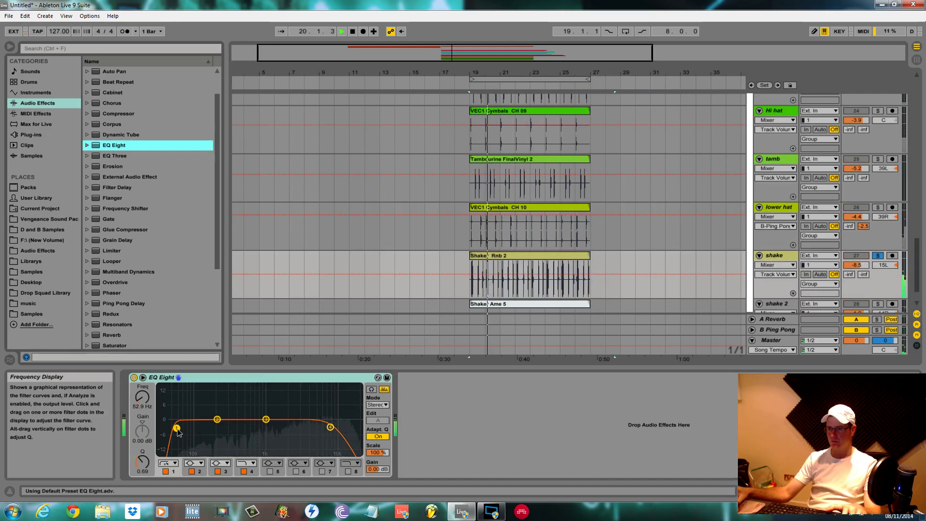
drag(176, 428, 266, 433)
key(space)
key(space)
drag(329, 427, 332, 422)
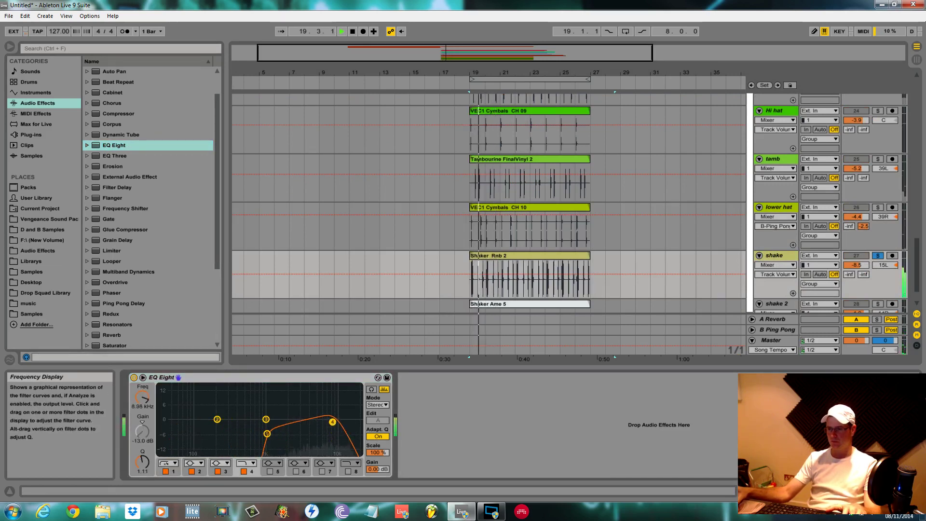
key(space)
key(space)
Solo the shake 2 track, add an EQ Eight with a raised low cut and a 12.3 kHz high cut, and turn the solo off.
scroll(877, 286, down, 2)
click(877, 269)
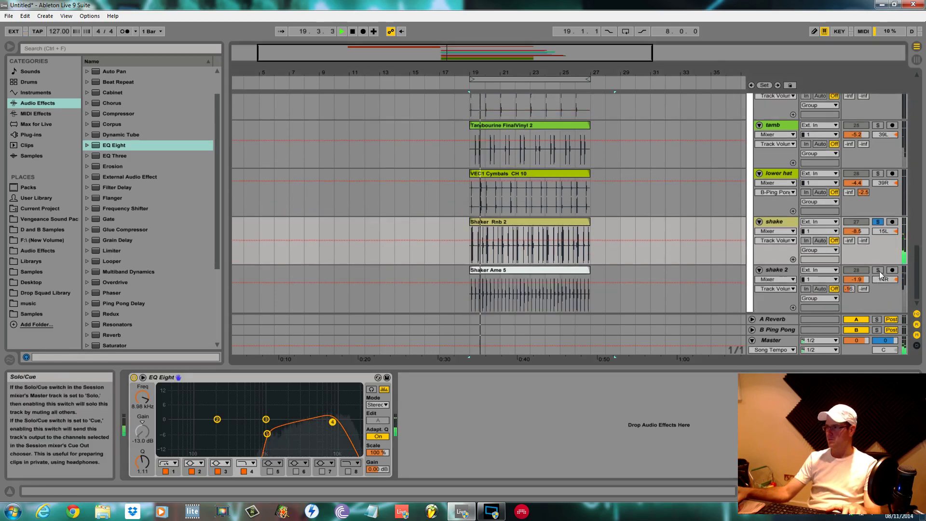
click(780, 271)
key(space)
key(space)
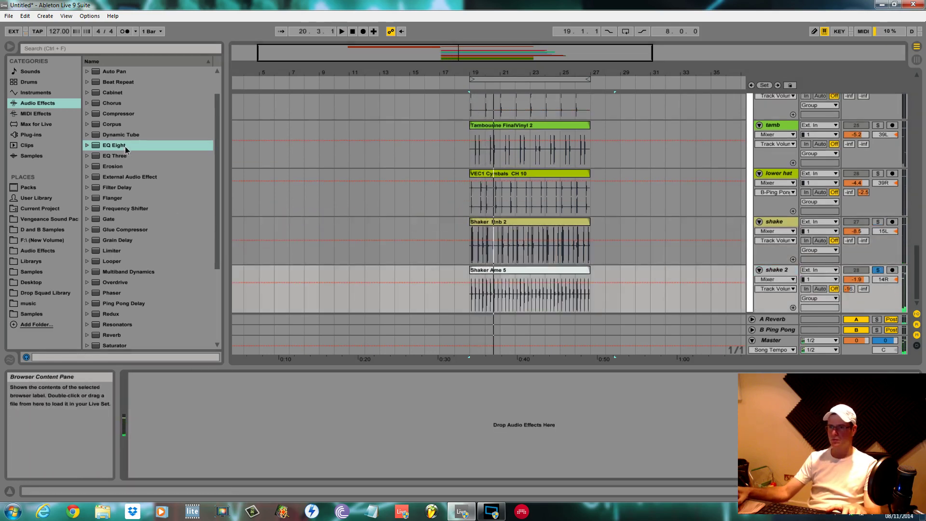
drag(124, 145, 321, 427)
drag(177, 429, 252, 432)
drag(335, 428, 346, 439)
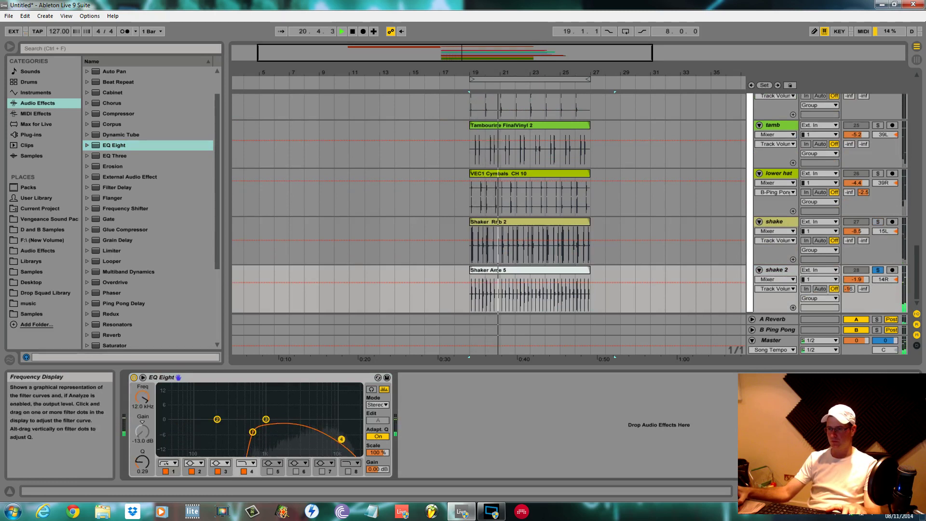
click(878, 270)
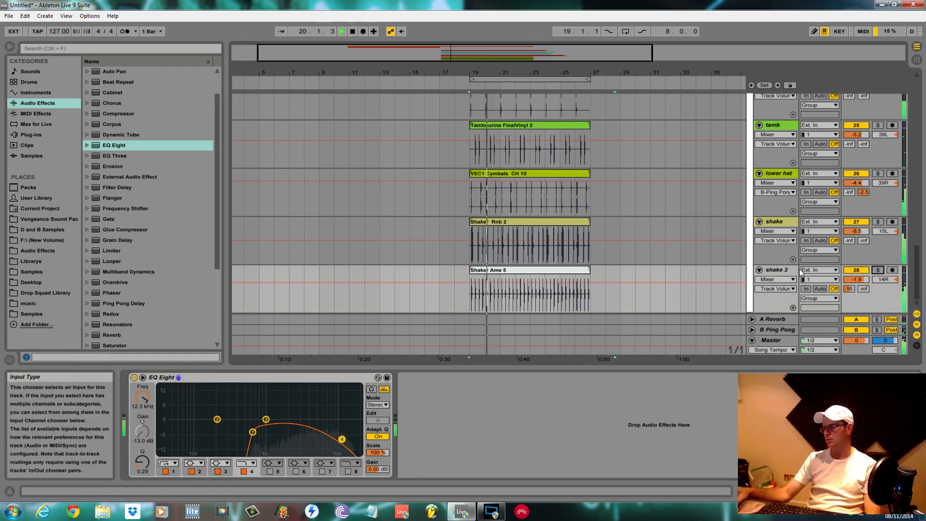
Reduce the row heights of the drum tracks from shake 2 up to Kick in the arrangement.
scroll(783, 268, up, 4)
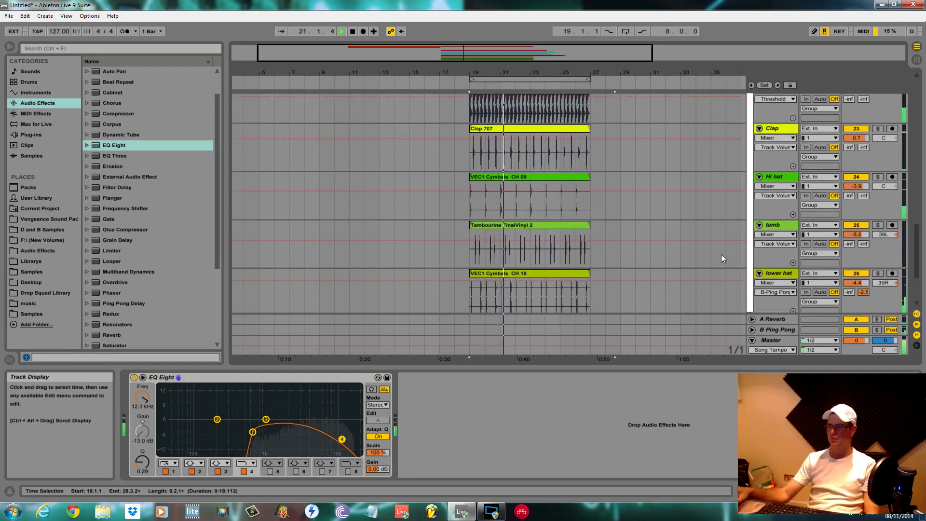
scroll(722, 254, up, 8)
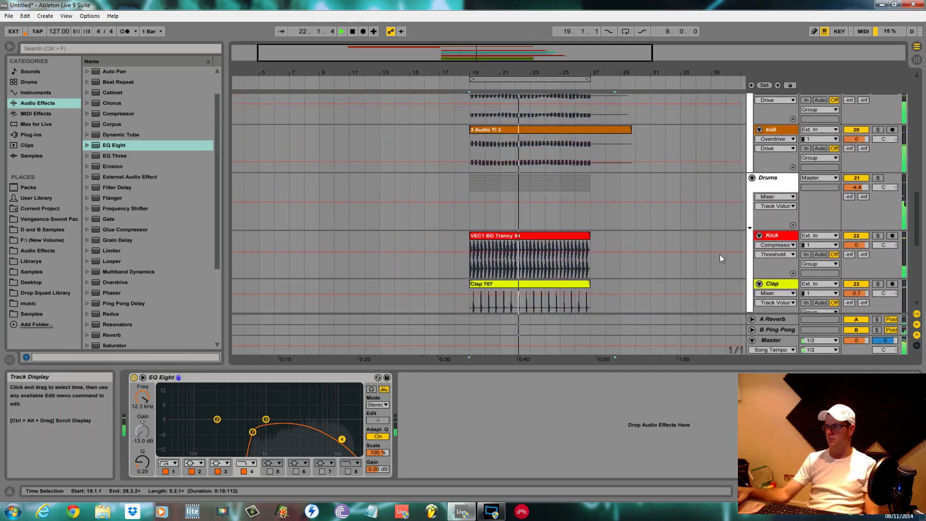
scroll(700, 237, down, 8)
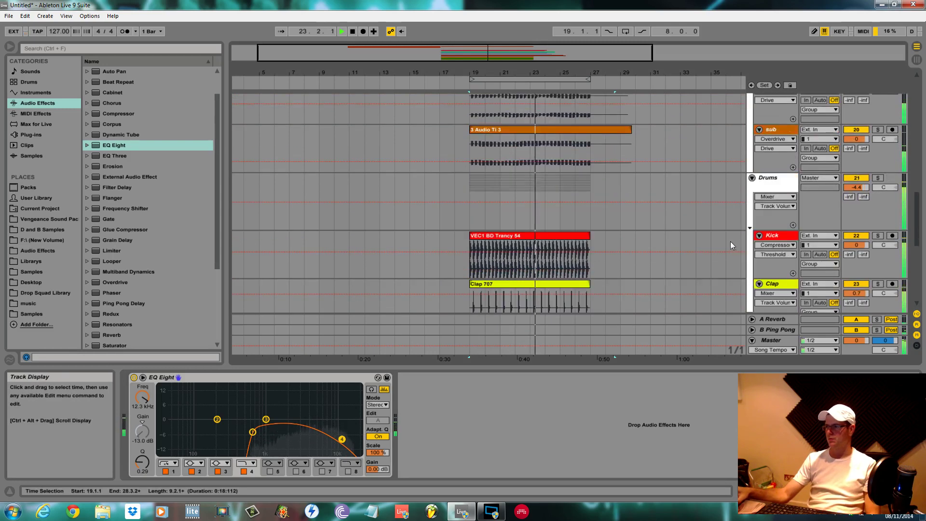
scroll(769, 254, down, 3)
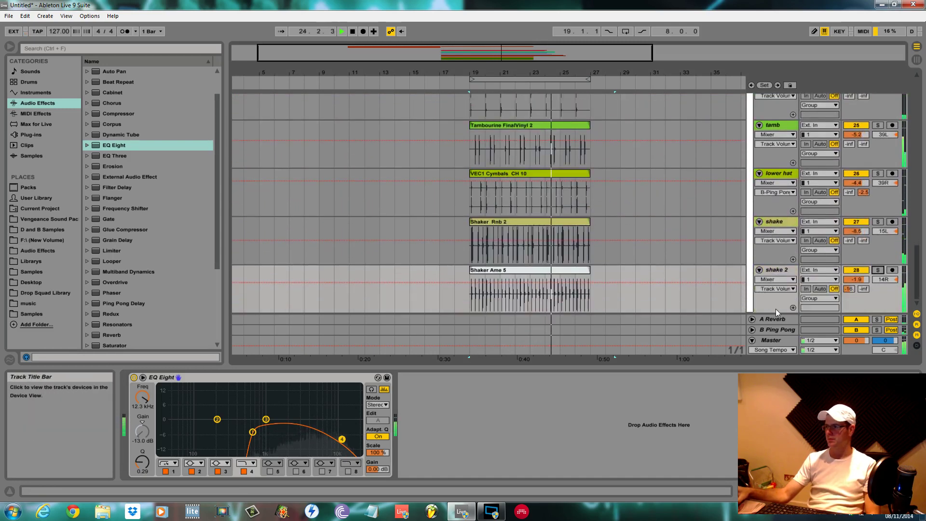
drag(776, 314, 772, 153)
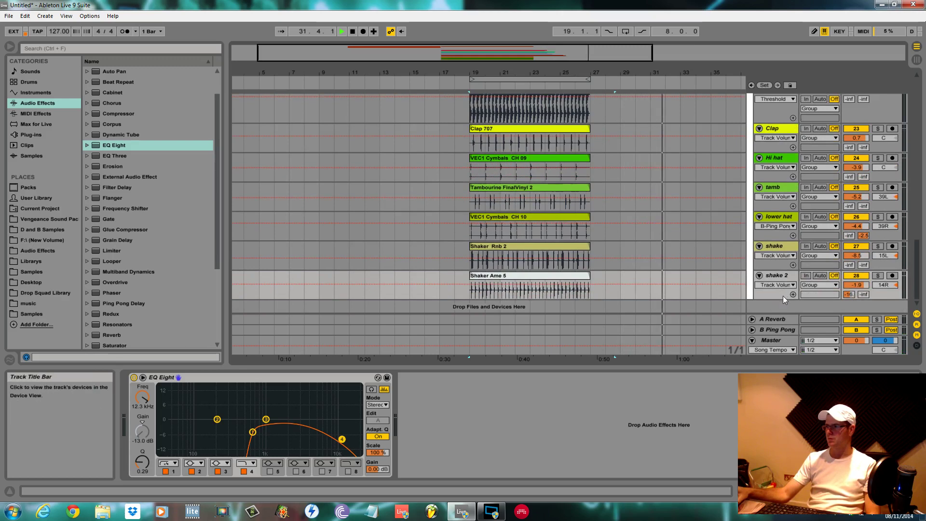
drag(782, 295, 782, 293)
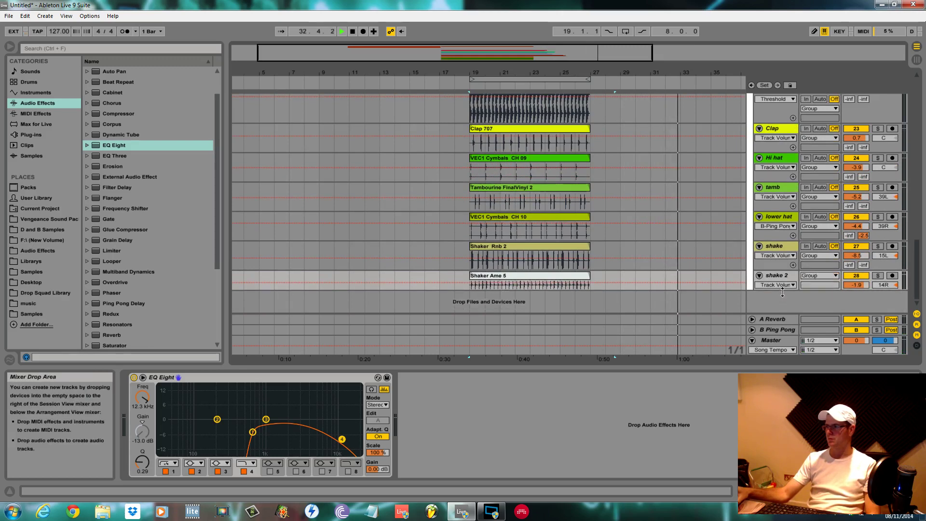
scroll(782, 296, up, 5)
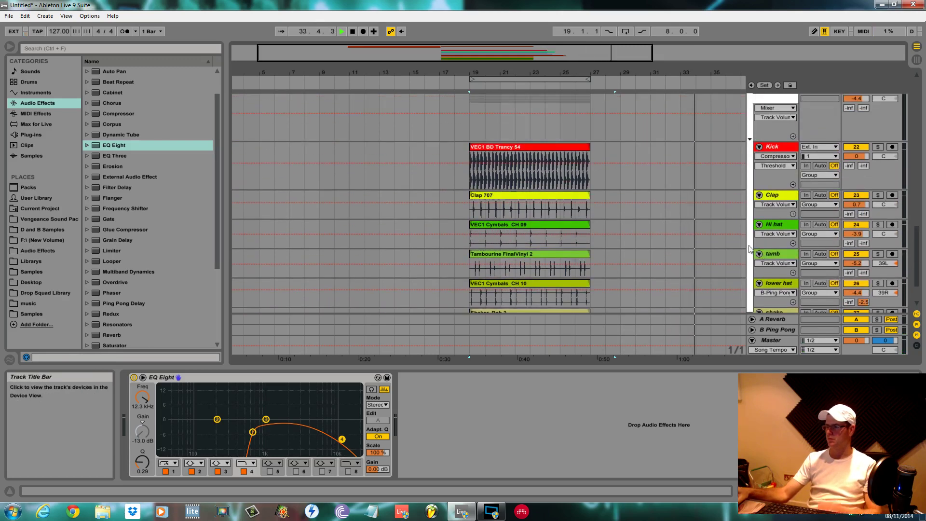
drag(777, 244, 776, 226)
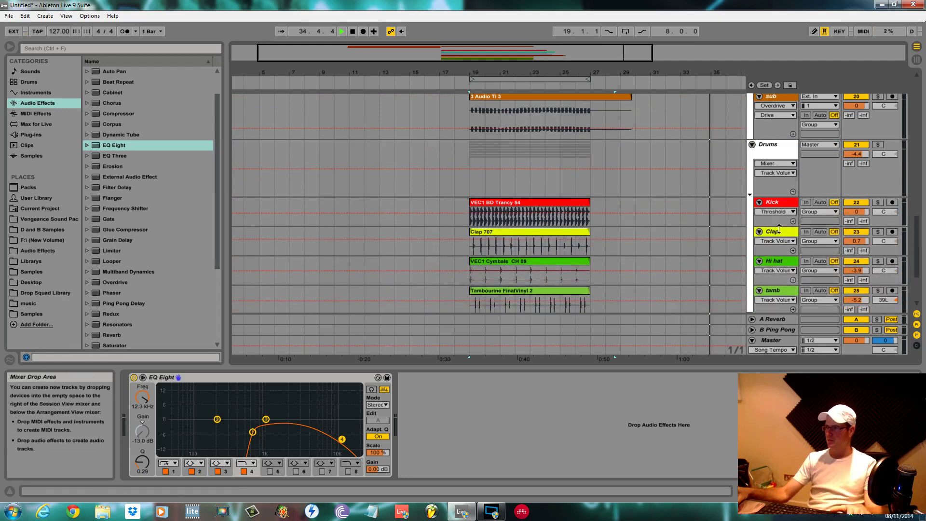
Restart playback and reduce the row heights of the mid bass, sub, Pad 1, pad 2 and arp tracks.
scroll(777, 236, up, 3)
scroll(774, 234, up, 4)
key(space)
key(space)
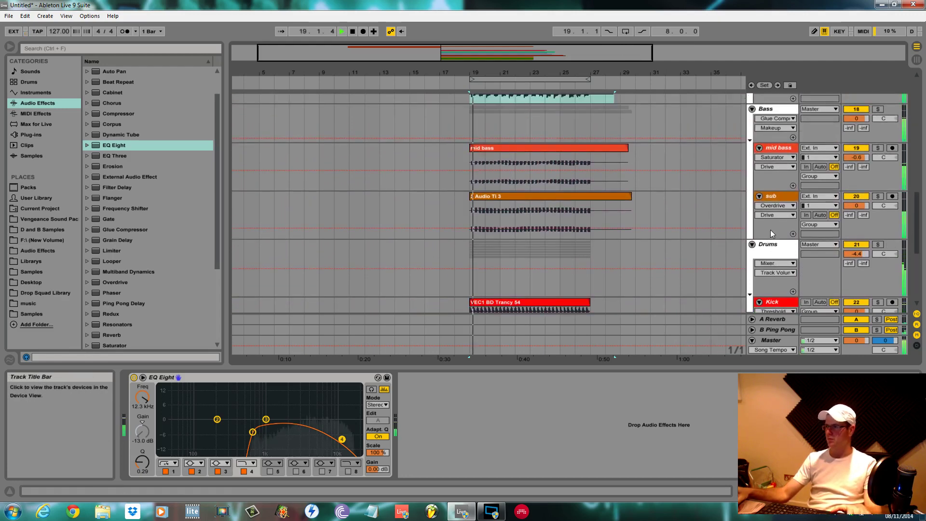
drag(775, 238, 780, 200)
scroll(772, 174, up, 5)
scroll(773, 169, up, 3)
scroll(772, 167, up, 2)
scroll(777, 194, up, 1)
scroll(776, 194, up, 2)
scroll(777, 202, up, 2)
scroll(780, 229, up, 2)
drag(780, 233, 780, 220)
scroll(781, 232, up, 2)
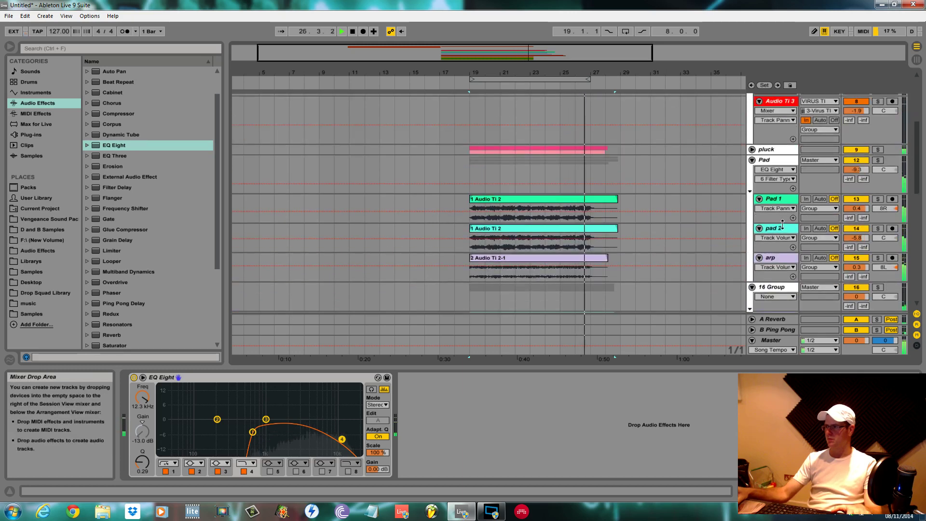
Unfold the pluck group and reduce the row heights of its pluck efx and High pluck tracks.
scroll(782, 223, up, 3)
click(752, 216)
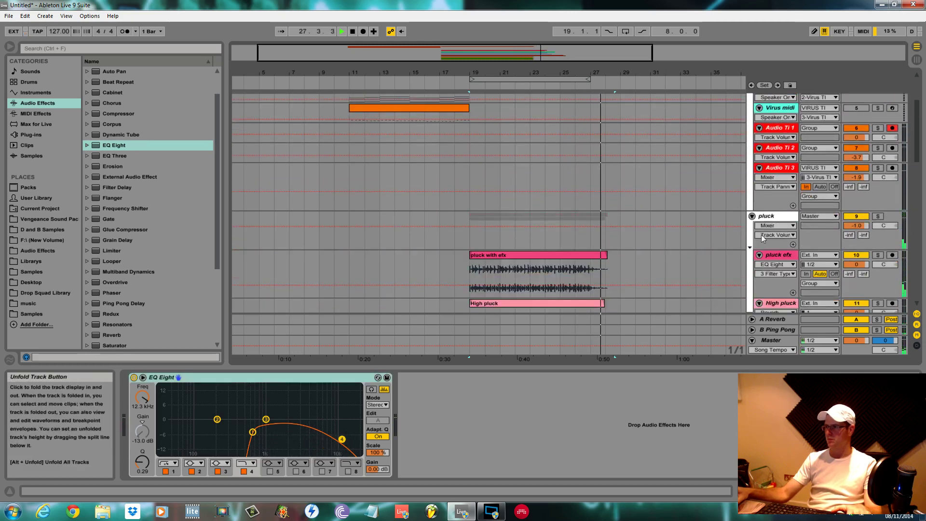
scroll(771, 240, down, 2)
drag(779, 232, 780, 212)
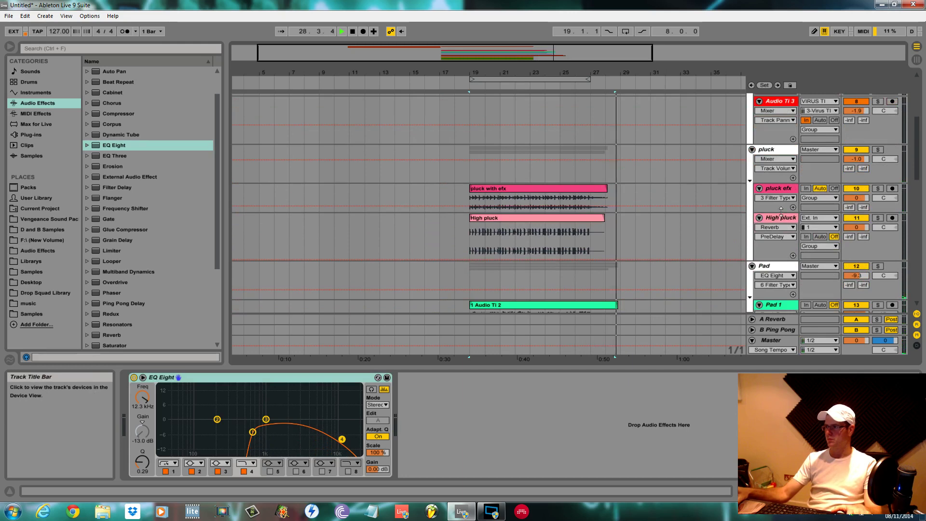
drag(779, 262, 779, 243)
scroll(778, 230, up, 5)
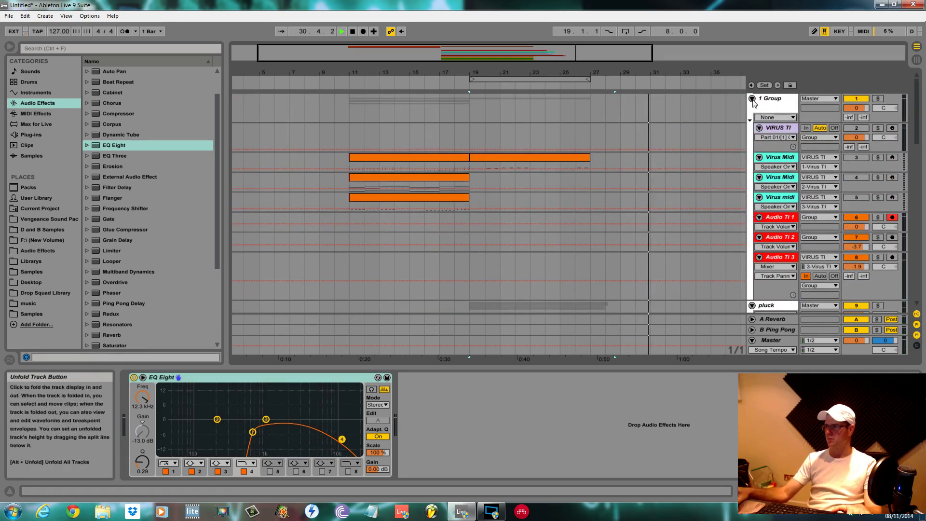
Fold the 1 Group track and hide the device view to enlarge the arrangement.
click(751, 98)
scroll(698, 145, down, 4)
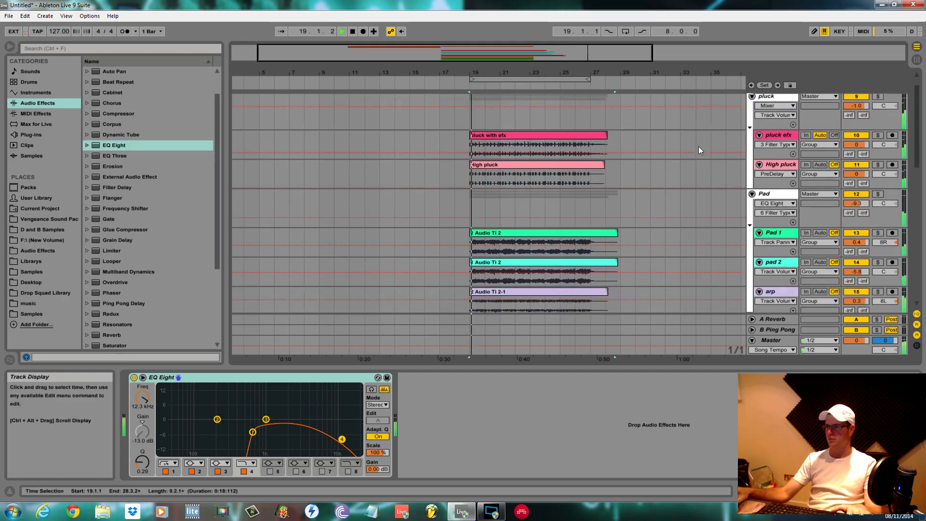
click(916, 491)
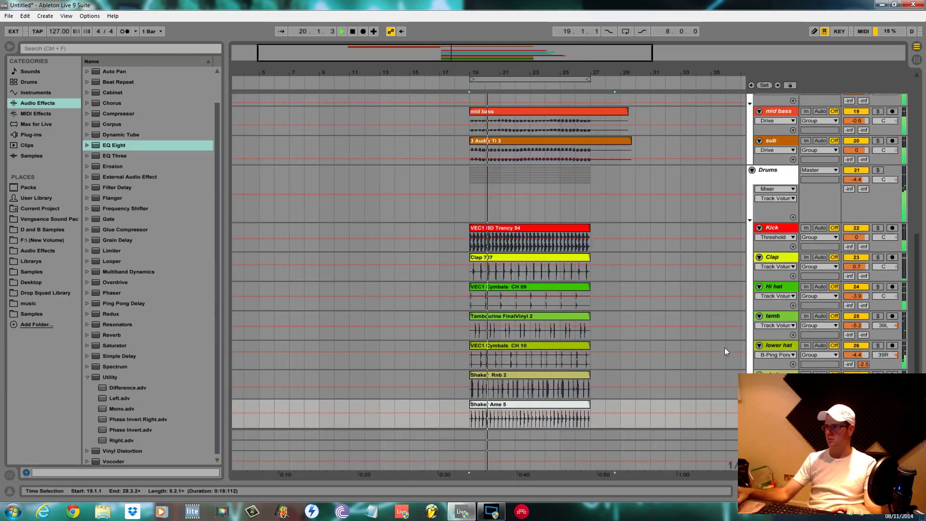
Reduce the row heights of the drum tracks from Kick down to shake 2 to their compact size.
scroll(713, 326, up, 10)
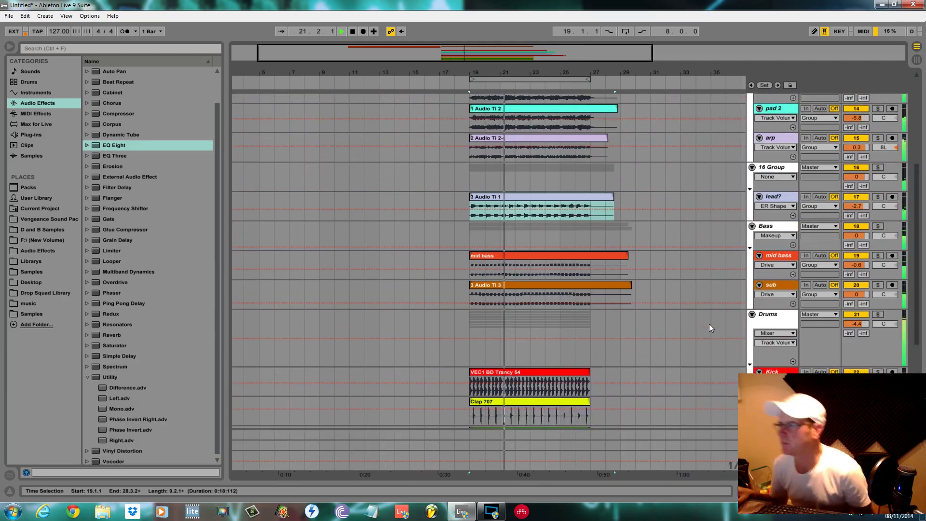
scroll(685, 340, down, 8)
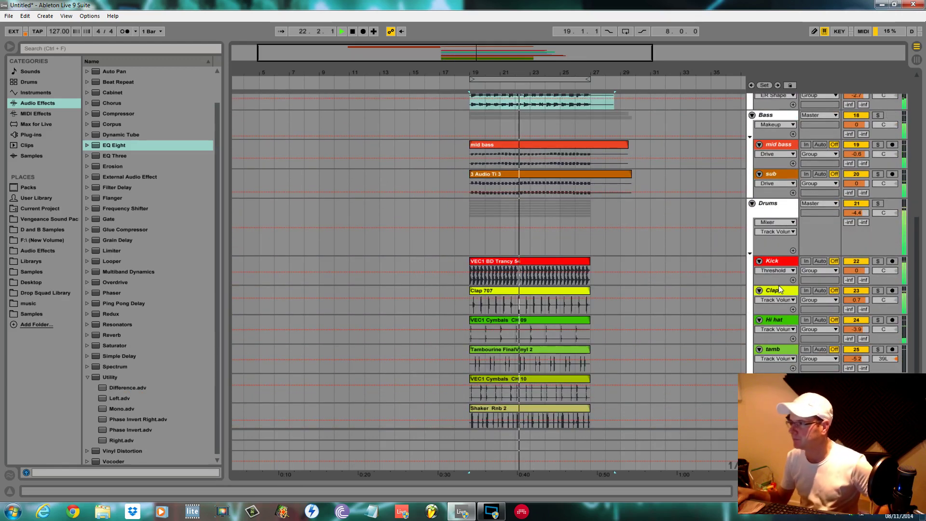
drag(778, 281, 777, 272)
drag(773, 303, 785, 353)
click(772, 324)
click(787, 389)
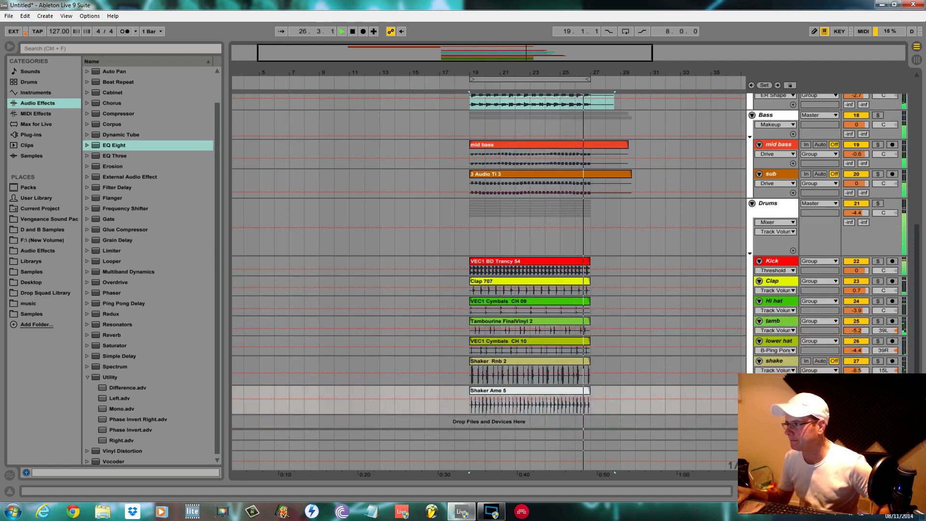
mouse_move(787, 384)
mouse_down()
mouse_move(787, 374)
mouse_move(787, 394)
mouse_up()
Reduce the row heights of the Drums group, sub, mid bass and lead? tracks in the arrangement.
scroll(795, 282, up, 3)
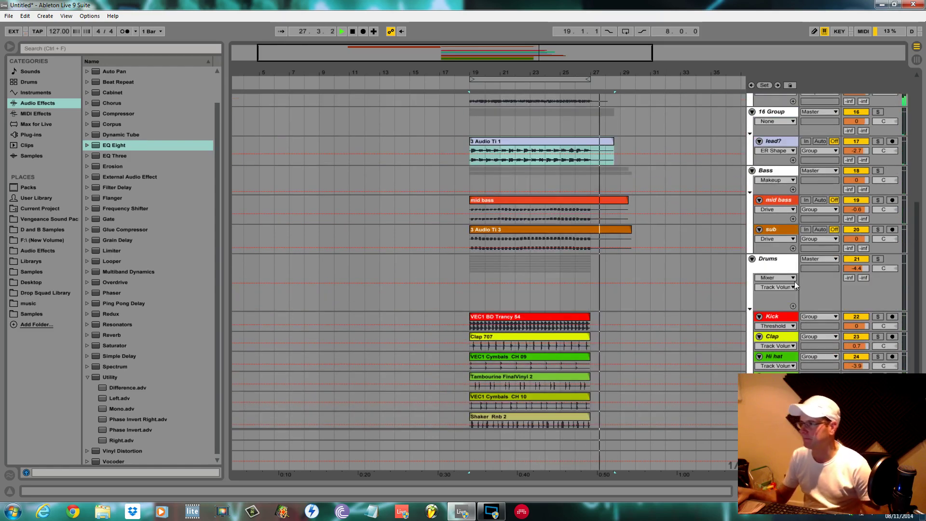
click(785, 309)
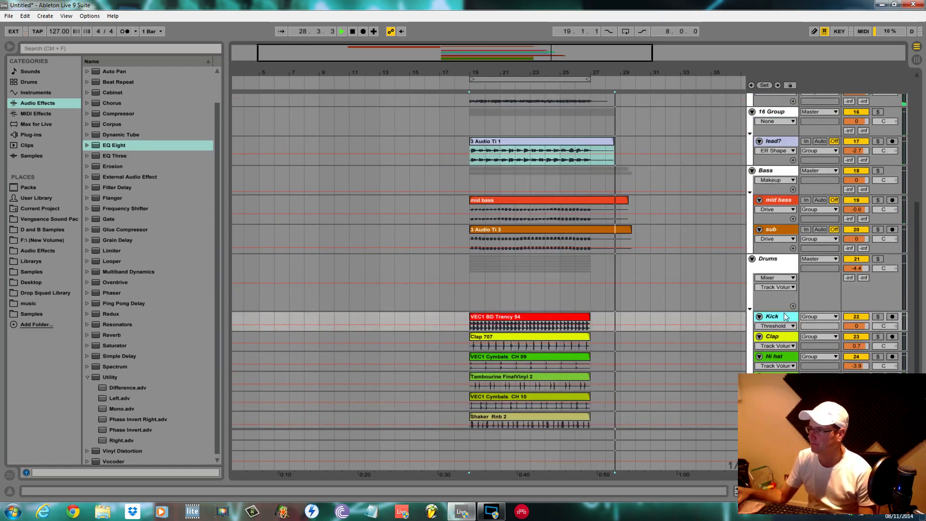
click(786, 308)
drag(785, 308, 777, 229)
scroll(781, 278, up, 3)
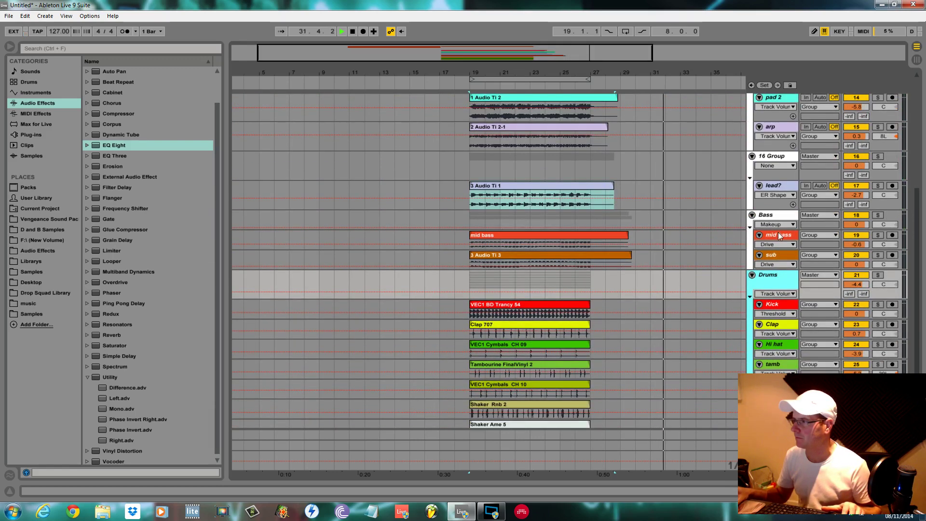
scroll(777, 228, up, 4)
drag(781, 265, 782, 231)
Reduce the row heights of the arp, pad 2 and Pad 1 tracks and their Pad group.
scroll(782, 229, up, 4)
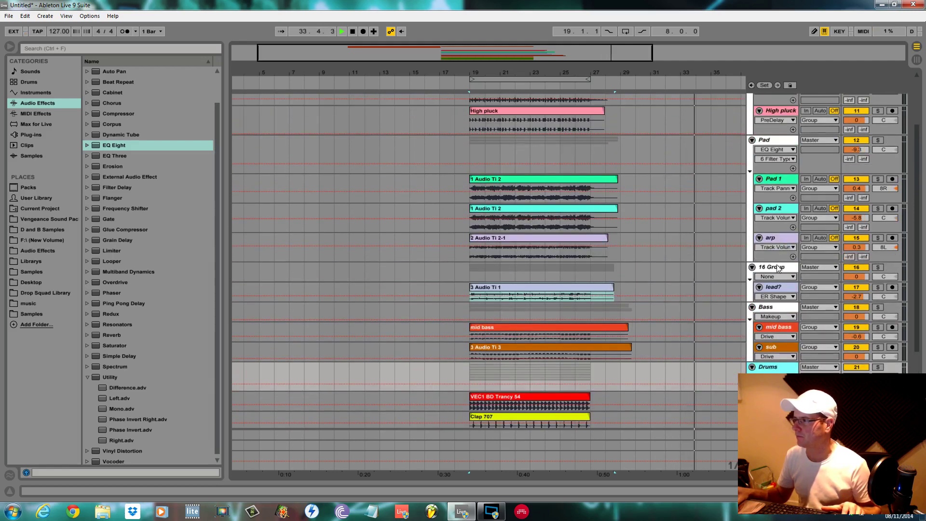
drag(781, 262, 785, 212)
scroll(788, 199, up, 4)
scroll(774, 275, up, 1)
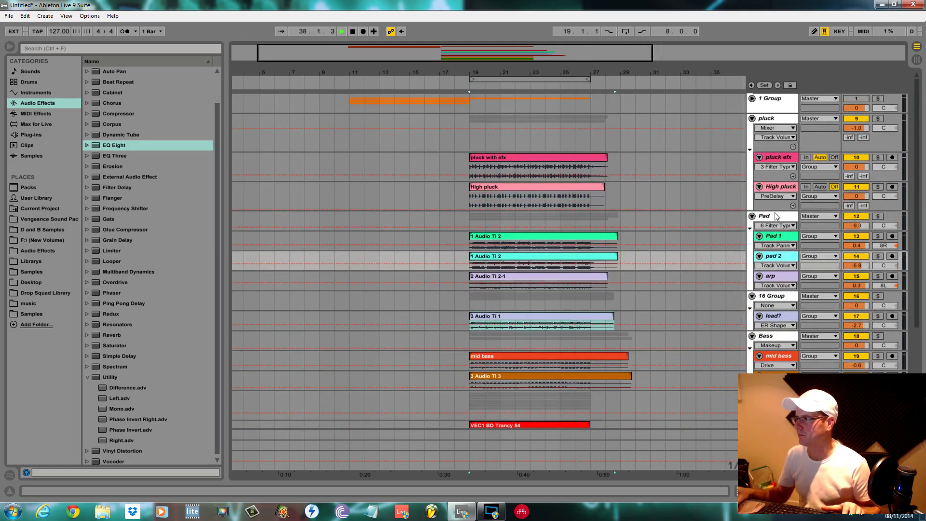
Reduce the row heights of the High pluck and pluck efx tracks and their pluck group.
drag(778, 209, 780, 174)
click(780, 184)
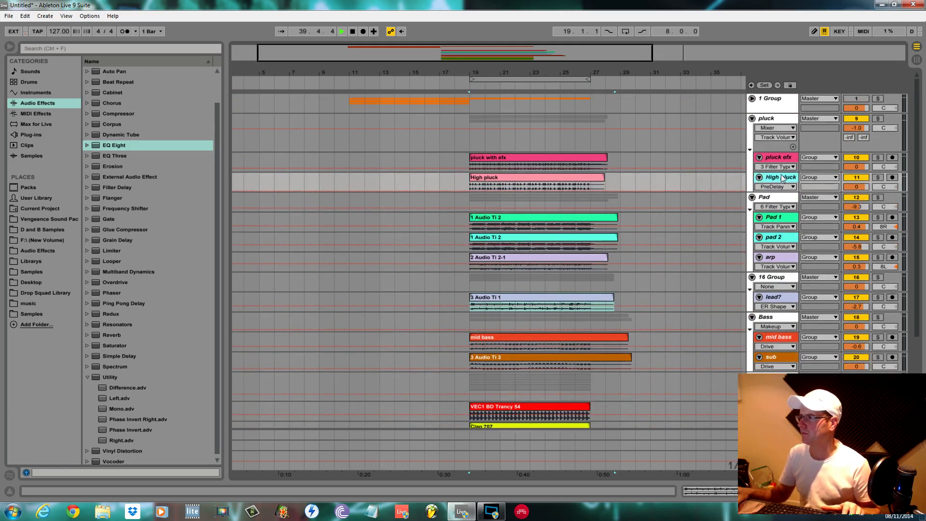
click(779, 150)
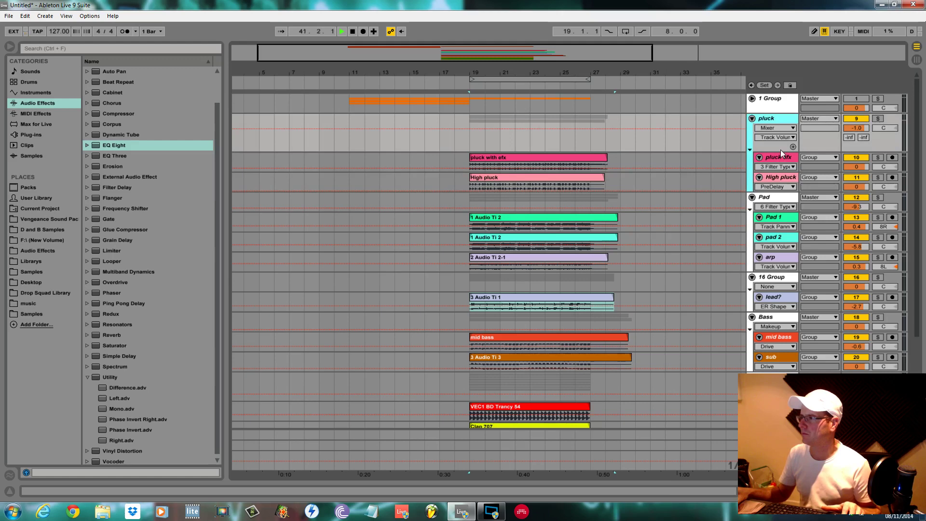
drag(780, 150, 780, 140)
click(781, 149)
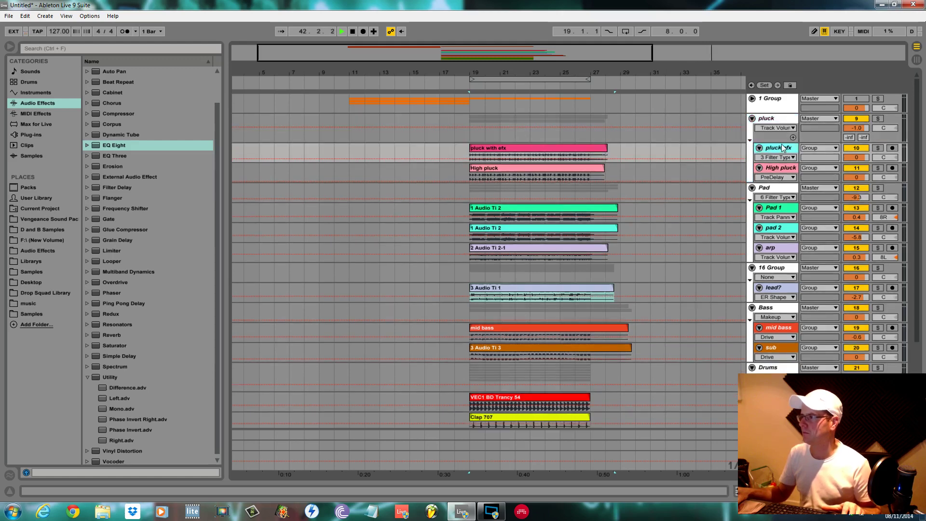
drag(782, 139, 781, 135)
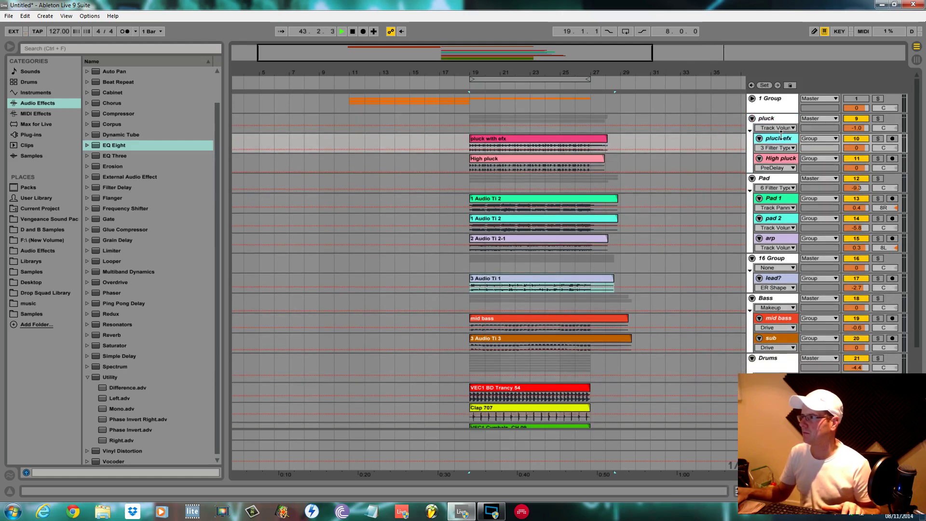
Look over the compacted tracks and hide the browser to widen the arrangement.
scroll(632, 192, down, 5)
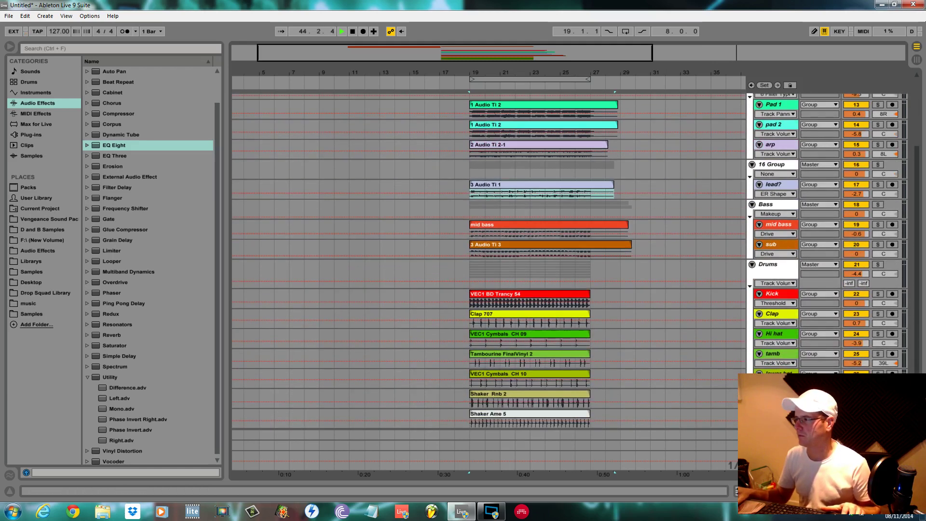
scroll(752, 289, up, 4)
scroll(761, 314, up, 1)
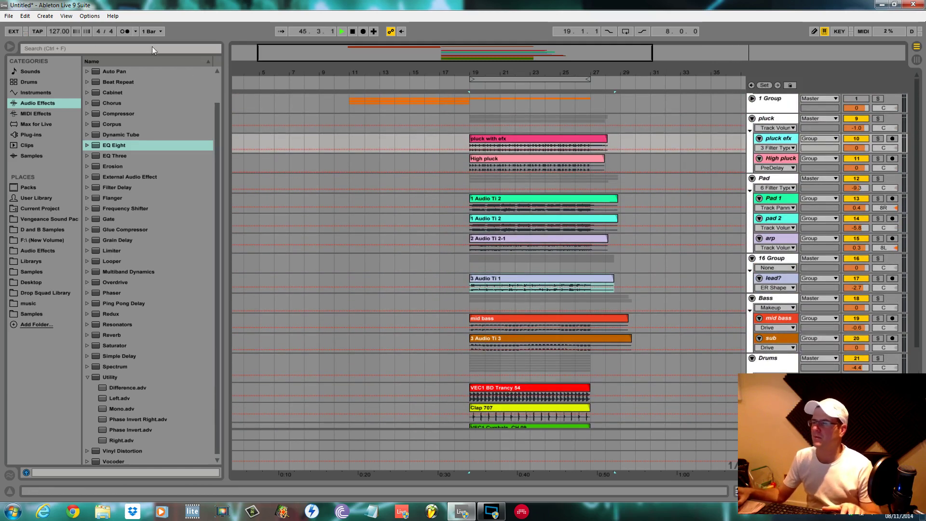
click(8, 47)
scroll(521, 209, down, 6)
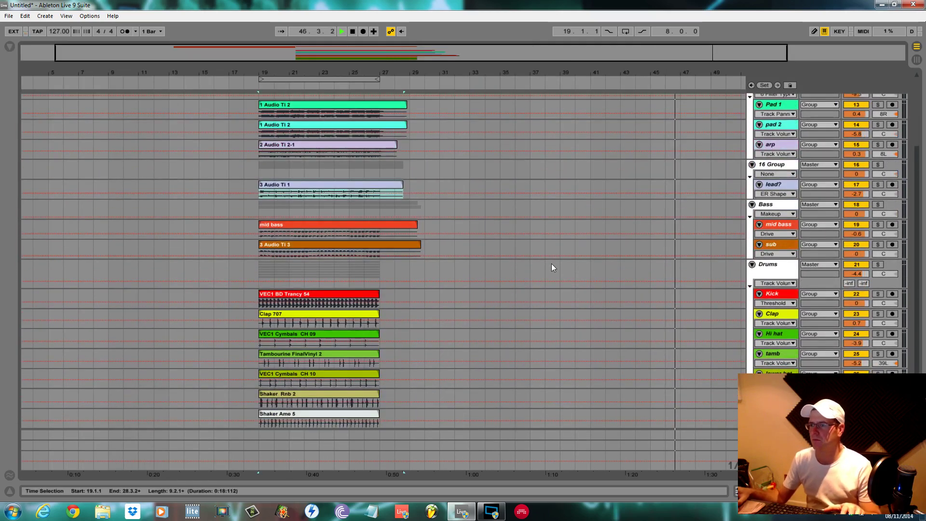
Stop playback and trim the sub, mid bass, lead?, arp, pad 2 and Pad 1 clips to end at bar 27.
key(space)
drag(420, 245, 373, 225)
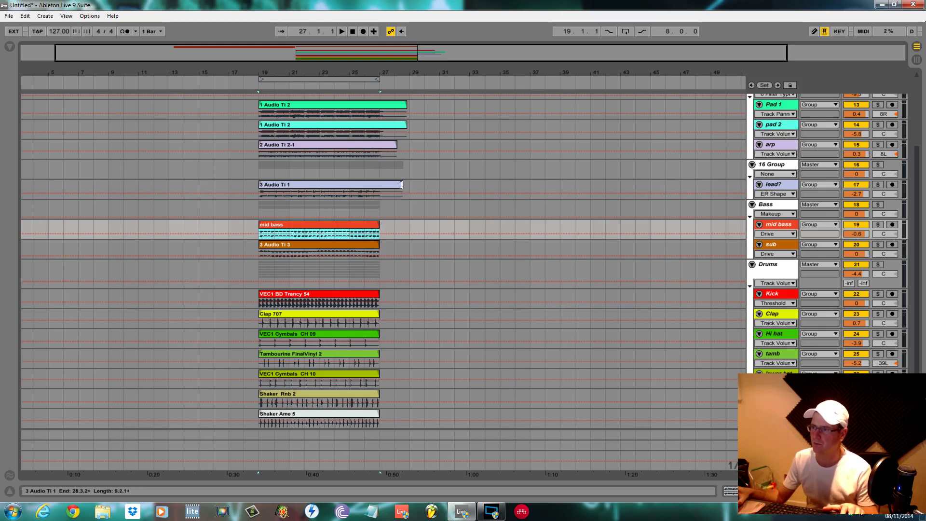
drag(402, 184, 384, 189)
drag(392, 145, 384, 111)
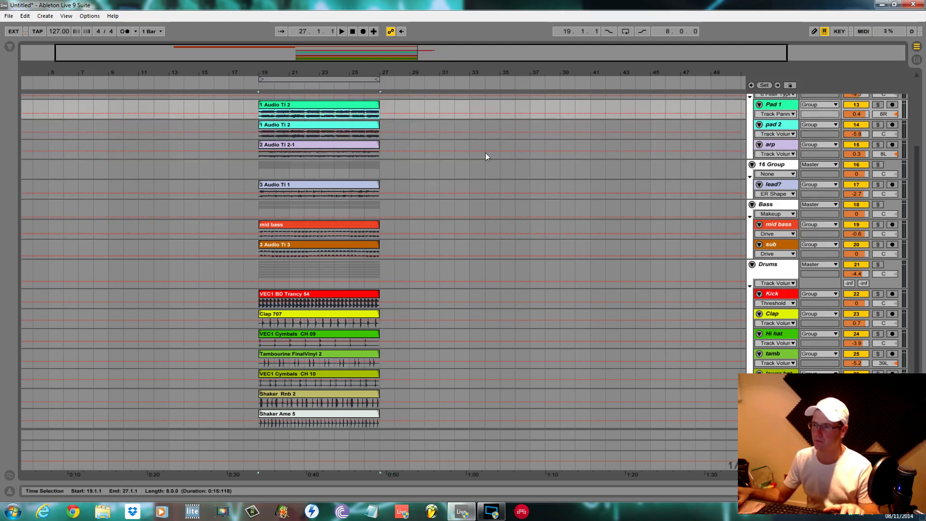
Play the arrangement, briefly solo the Bass group, and raise the sub track's volume to 2.1 dB.
key(space)
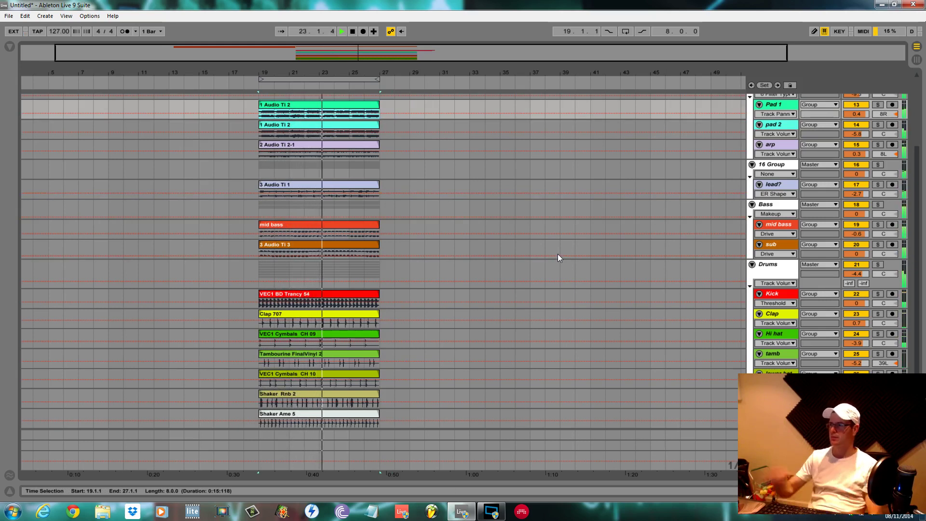
click(878, 205)
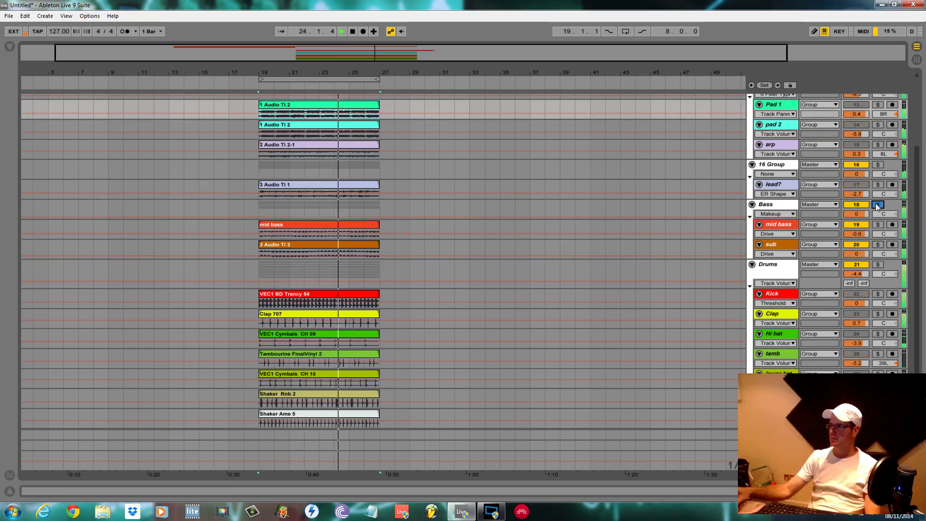
click(877, 204)
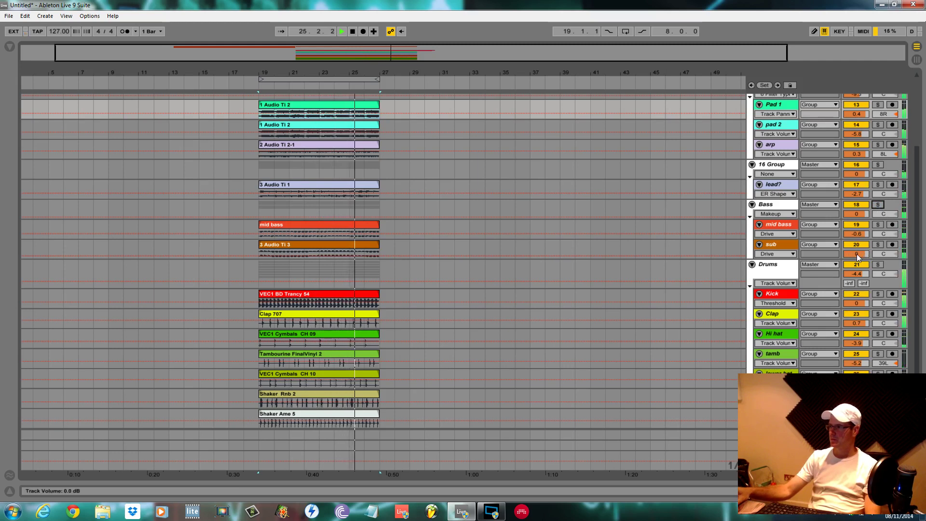
drag(858, 256, 858, 249)
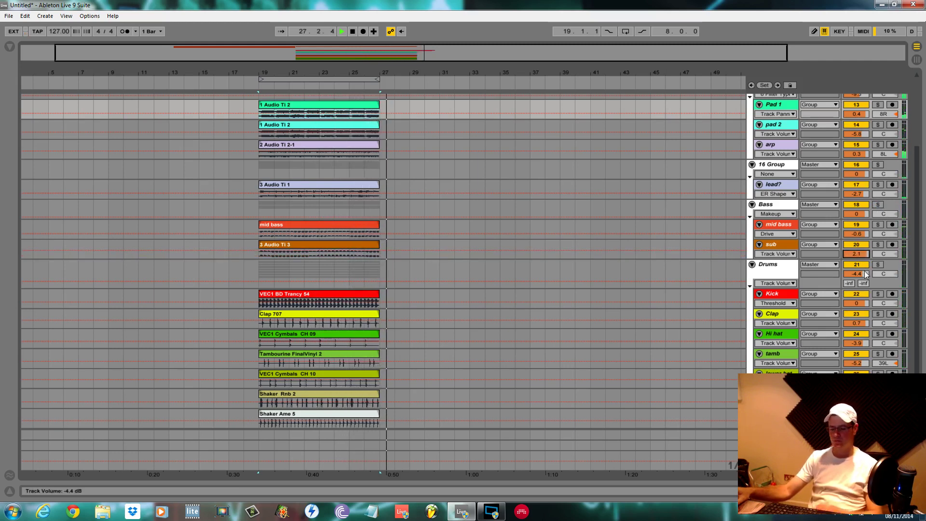
Restart playback from bar 19 and lower the Drums group's volume to -5.1 dB.
key(space)
key(space)
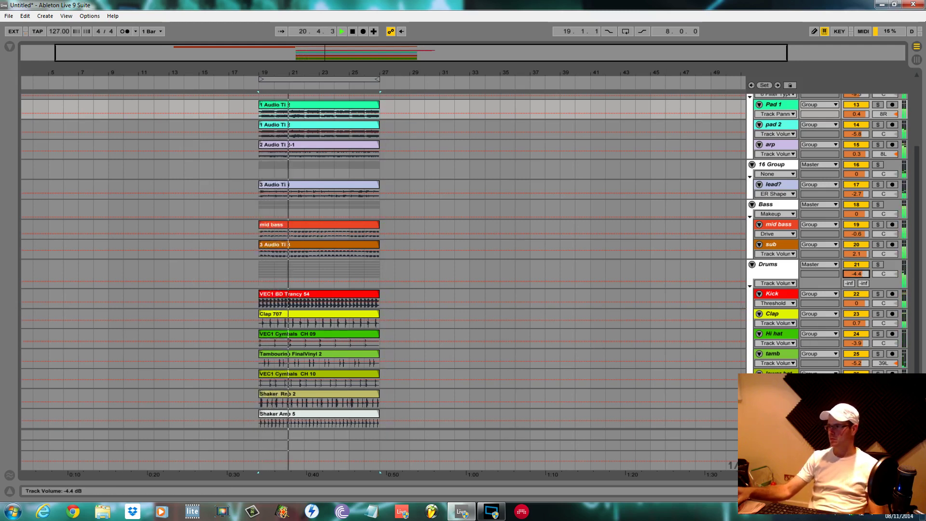
scroll(798, 280, up, 2)
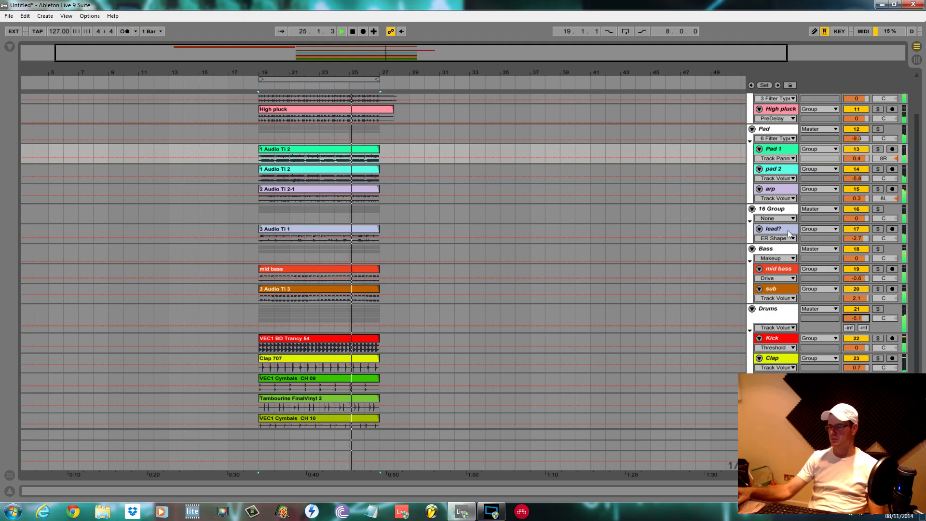
Trim the High pluck and pluck efx clips to end at bar 27 and restart playback.
scroll(626, 215, up, 3)
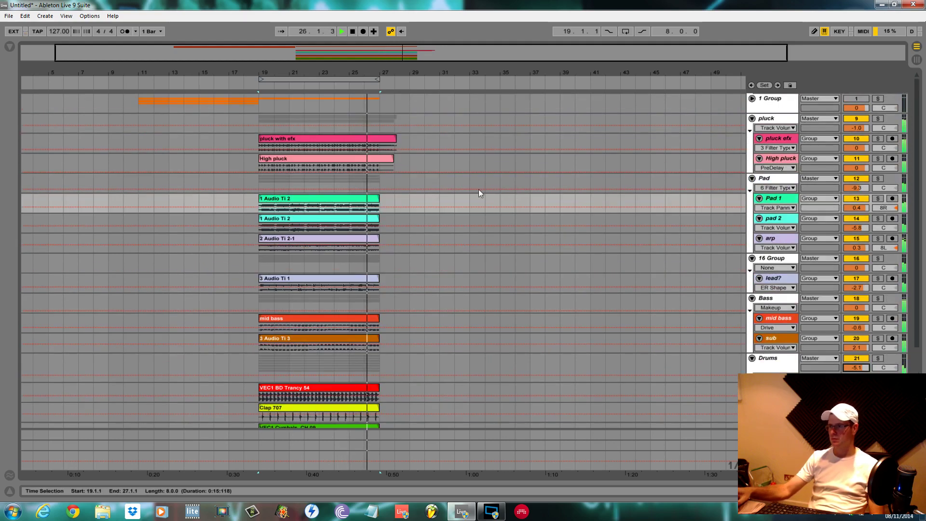
click(384, 157)
drag(384, 156, 380, 138)
key(space)
key(space)
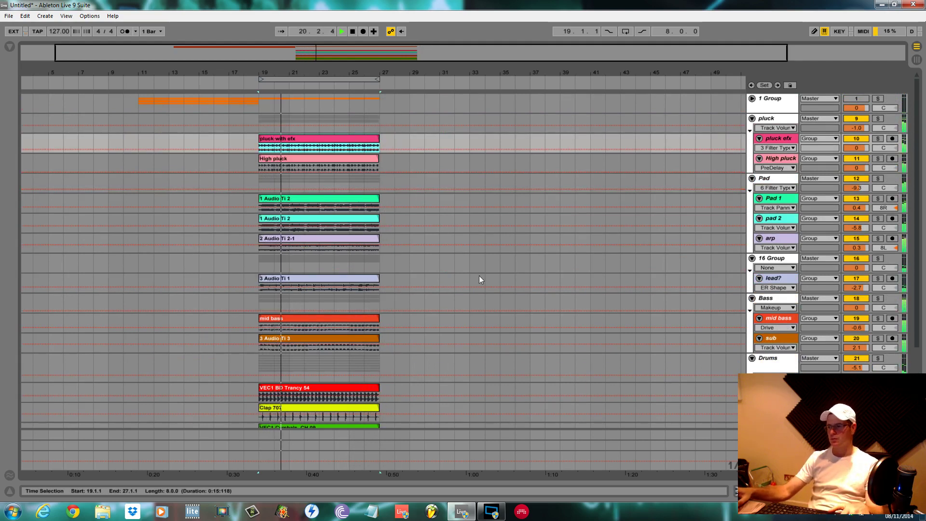
Restart playback from the start of bar 19 and show the Master track's device chain.
click(259, 303)
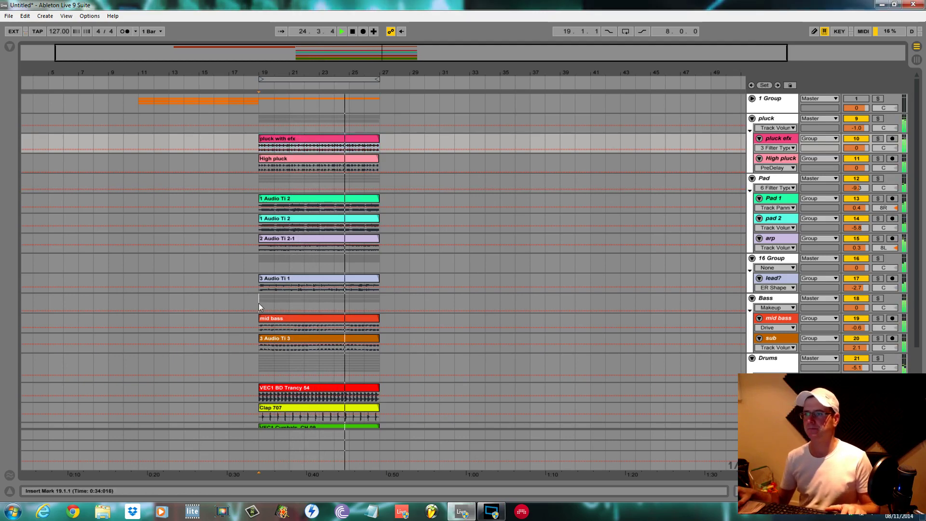
key(space)
key(space)
scroll(694, 384, down, 3)
key(space)
double_click(771, 456)
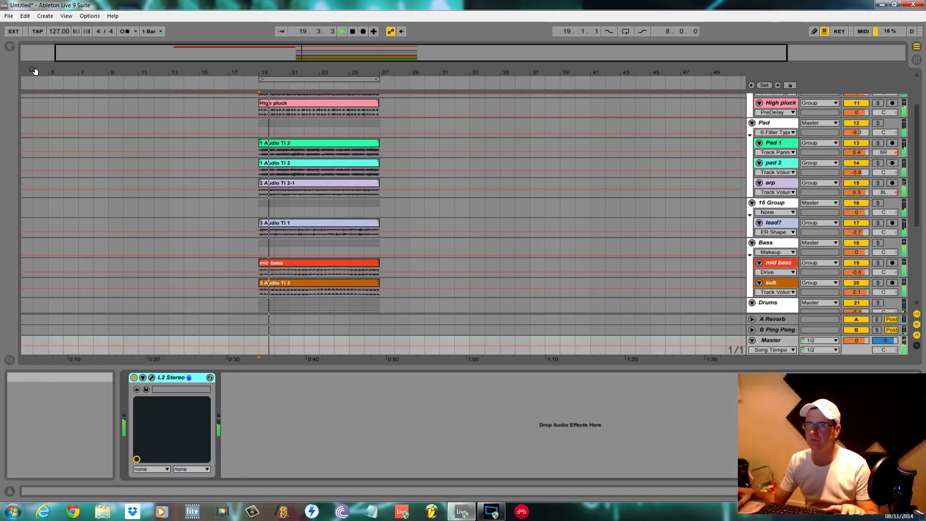
Show the browser's plug-ins, collapse the IL folder and expand the WaveShell-VST 9.0_x64 folder.
click(10, 47)
click(43, 134)
scroll(146, 149, down, 1)
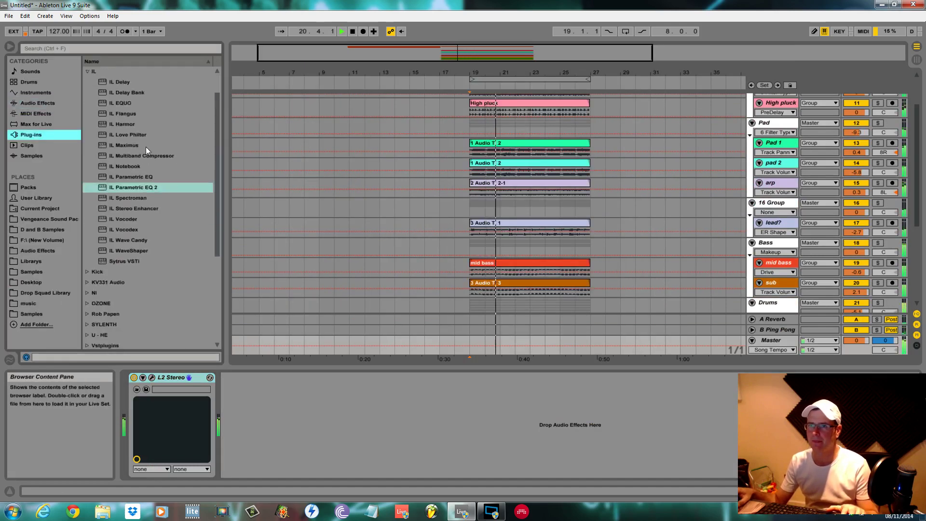
scroll(97, 178, up, 3)
click(87, 102)
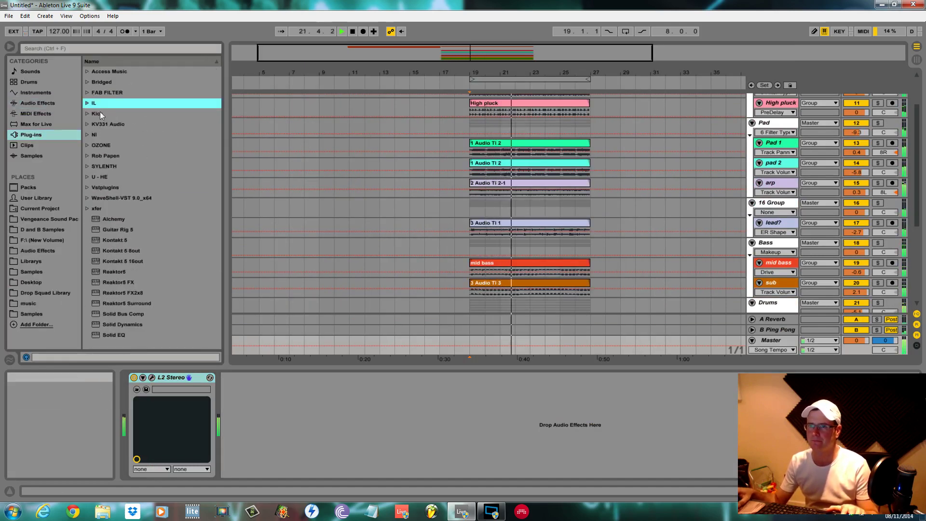
click(89, 198)
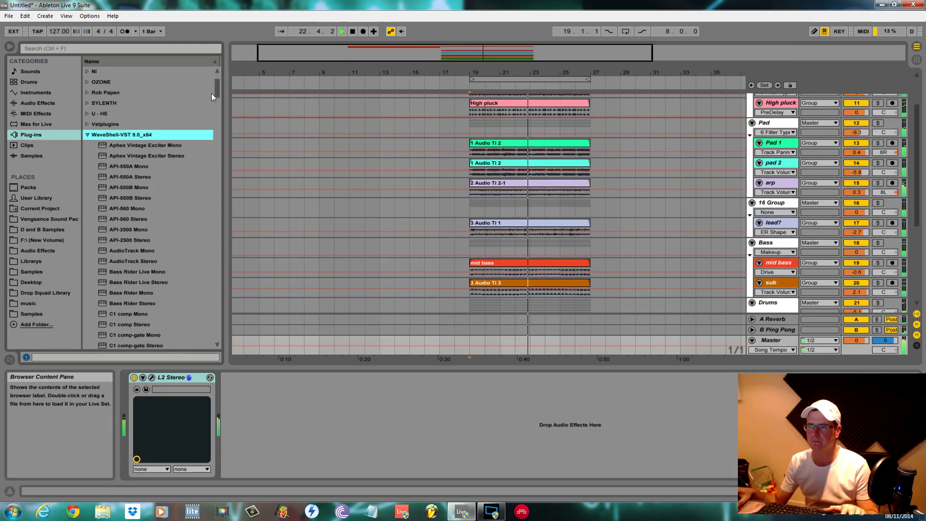
Add the C6 Stereo plug-in to the Master track ahead of L2 Stereo.
scroll(215, 144, down, 10)
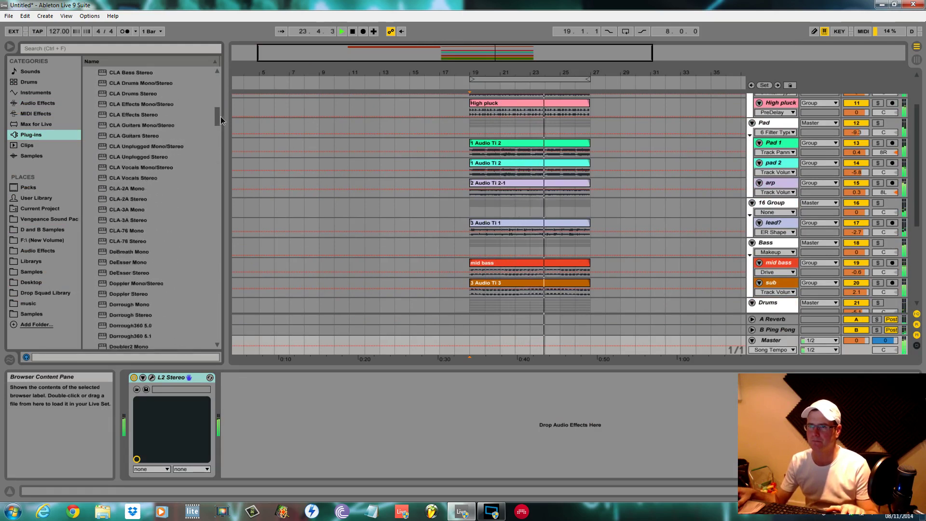
scroll(217, 120, up, 10)
scroll(210, 125, down, 5)
scroll(111, 285, down, 1)
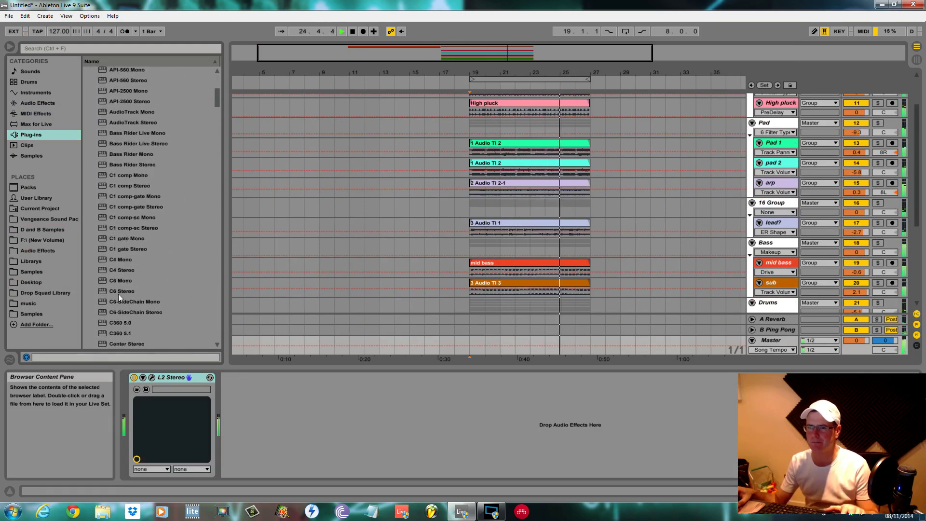
drag(130, 290, 273, 383)
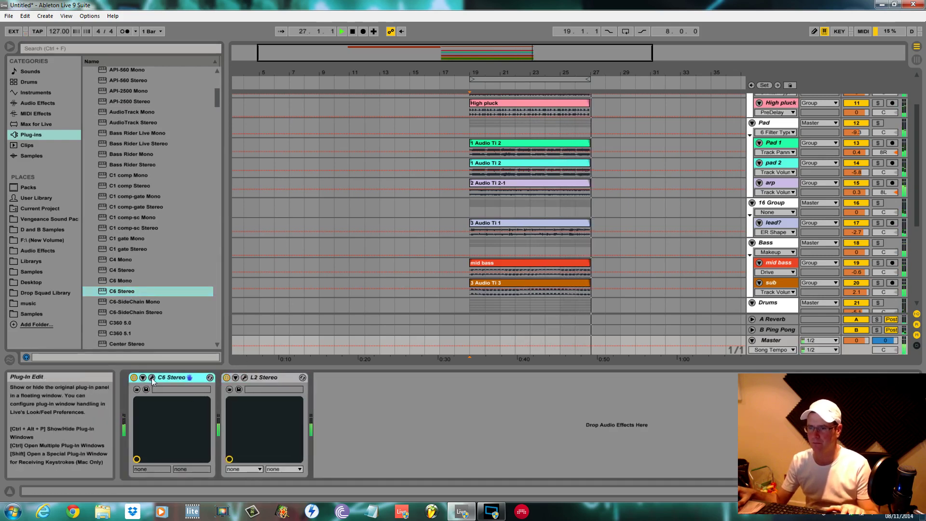
Select the Bass group's clips from bar 19 to 27, loop that range and restart playback with the C6 window open.
drag(472, 242, 576, 239)
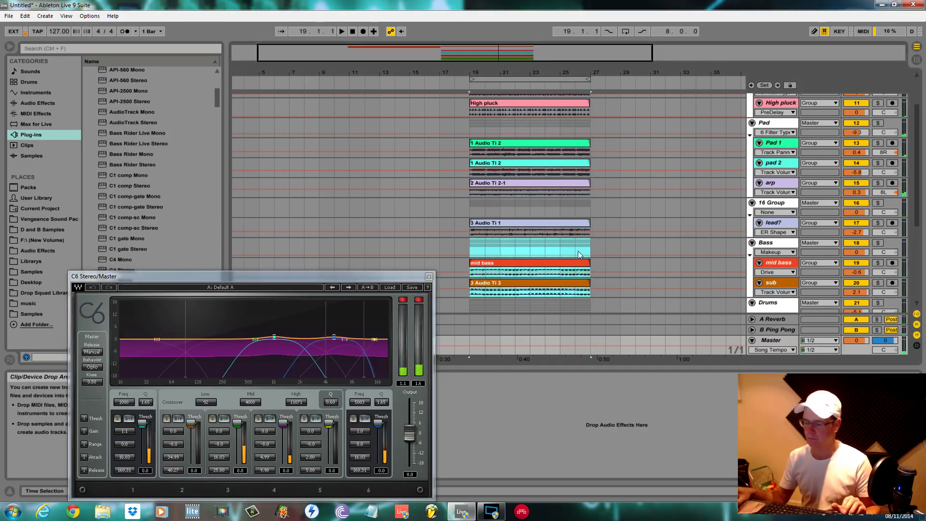
key(space)
key(ctrl+l)
key(space)
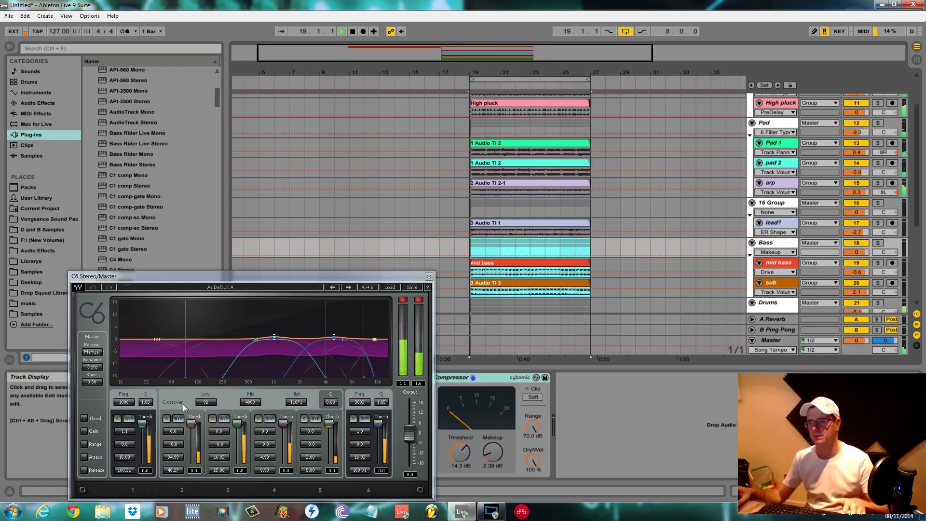
Solo band 2 in the C6 and lower its threshold slightly to about -1.8, checking its Low crossover.
click(166, 418)
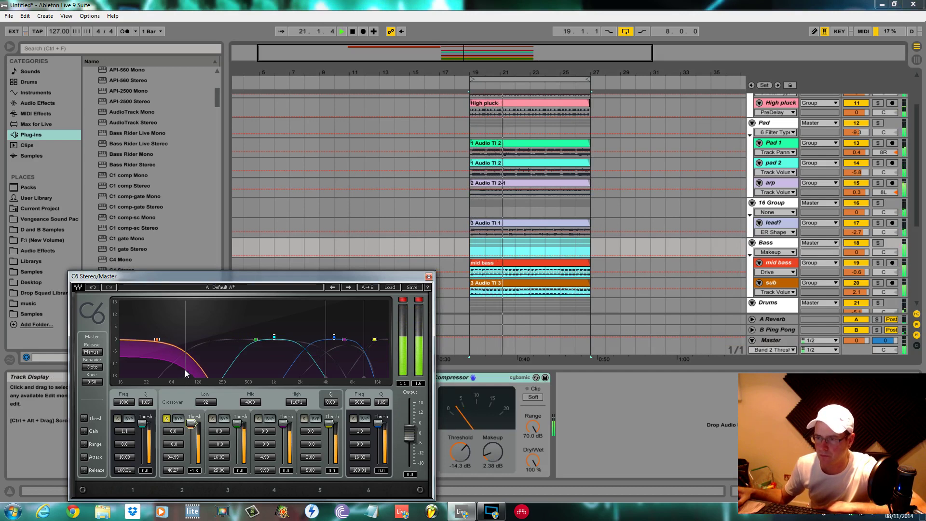
mouse_move(184, 375)
mouse_down()
mouse_move(176, 376)
mouse_move(184, 375)
mouse_up()
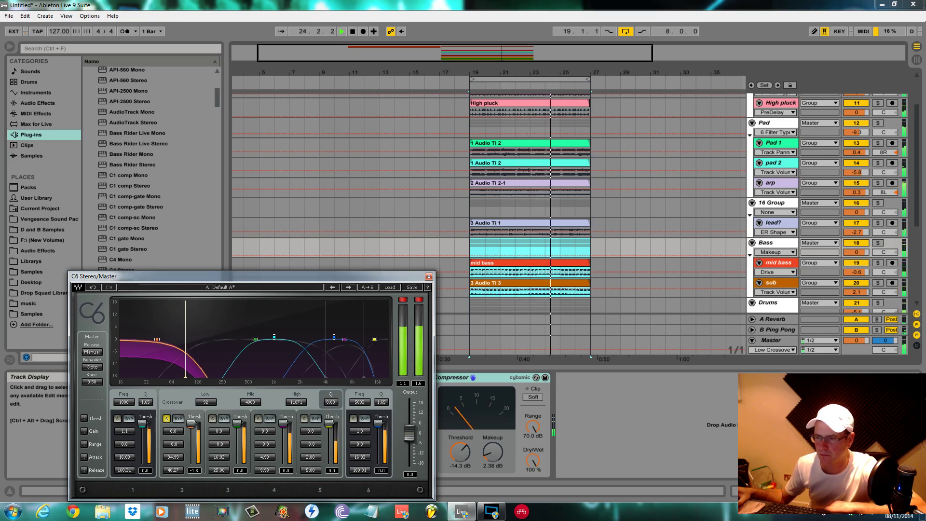
Solo C6 band 3, set the Mid crossover to 2911, and set the band's threshold to -8.0 and release to 16.52.
click(211, 417)
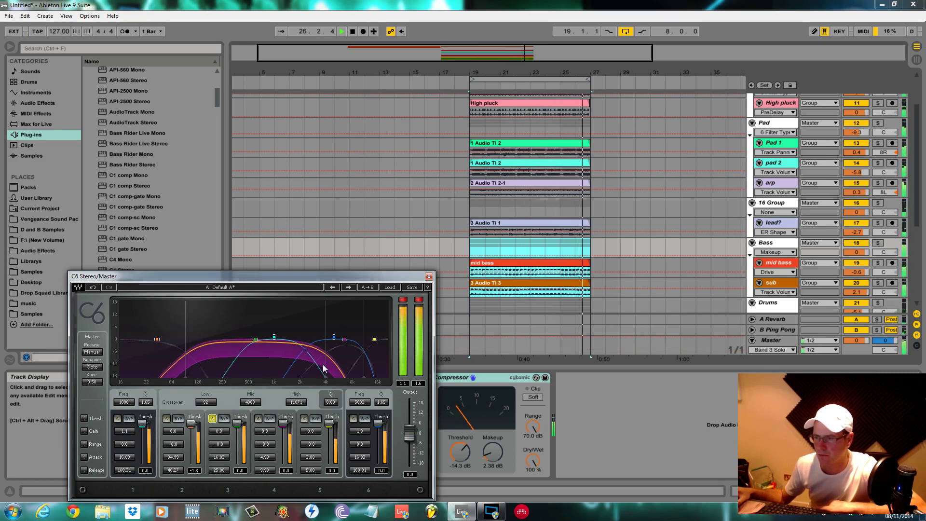
drag(325, 377, 314, 376)
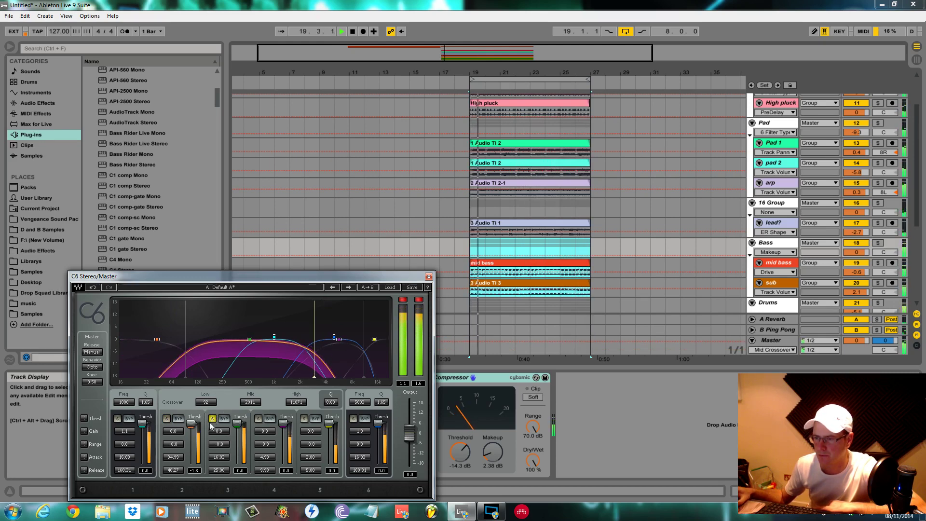
drag(236, 423, 237, 428)
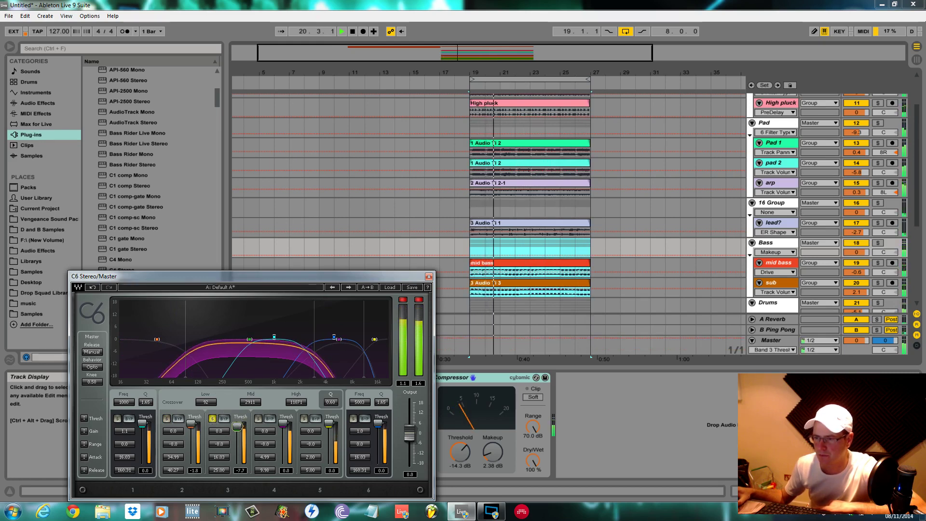
drag(219, 470, 219, 477)
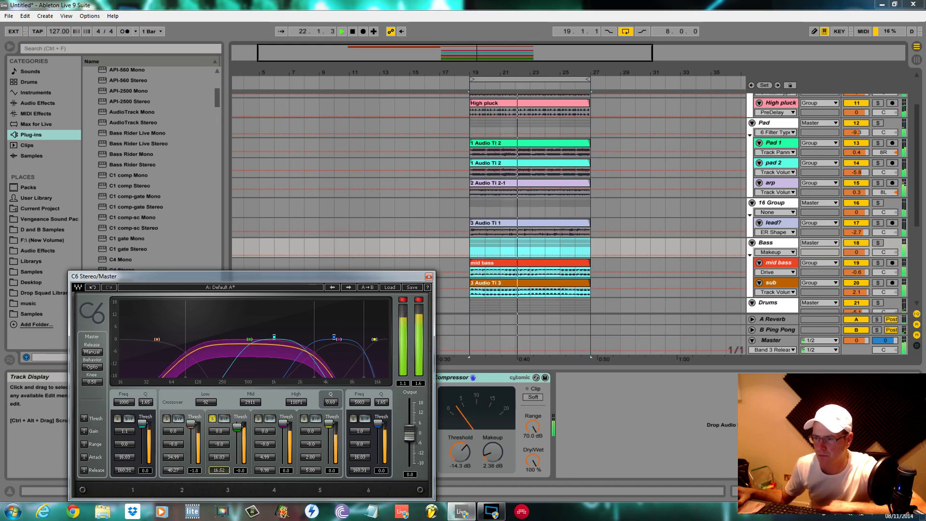
click(237, 427)
Solo C6 bands 4 and 5 in turn, set their thresholds to -5.1 and -4.4, then unsolo and close the plug-in window.
click(258, 418)
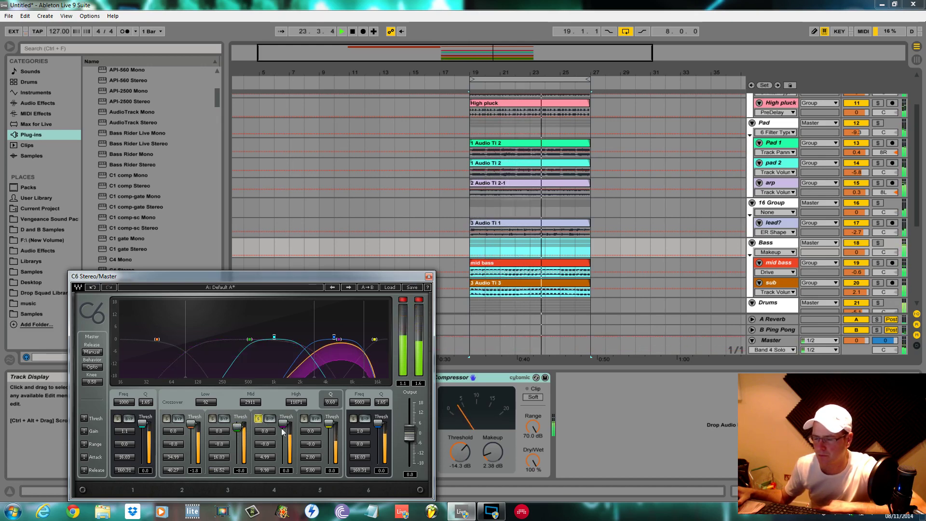
drag(284, 423, 283, 425)
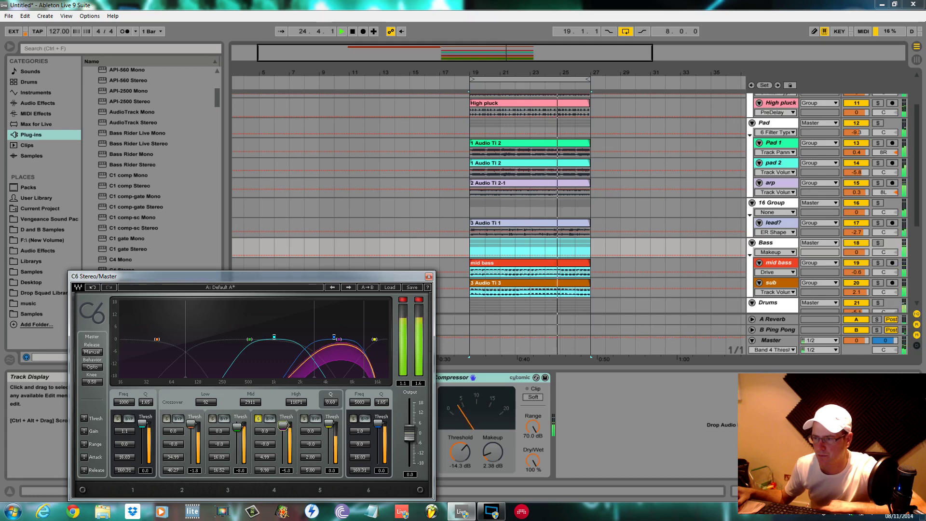
click(305, 418)
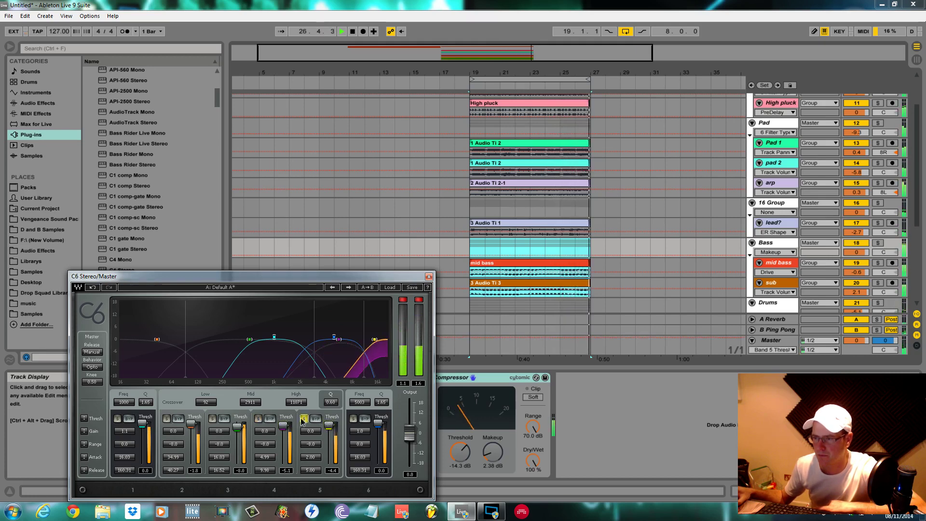
click(303, 418)
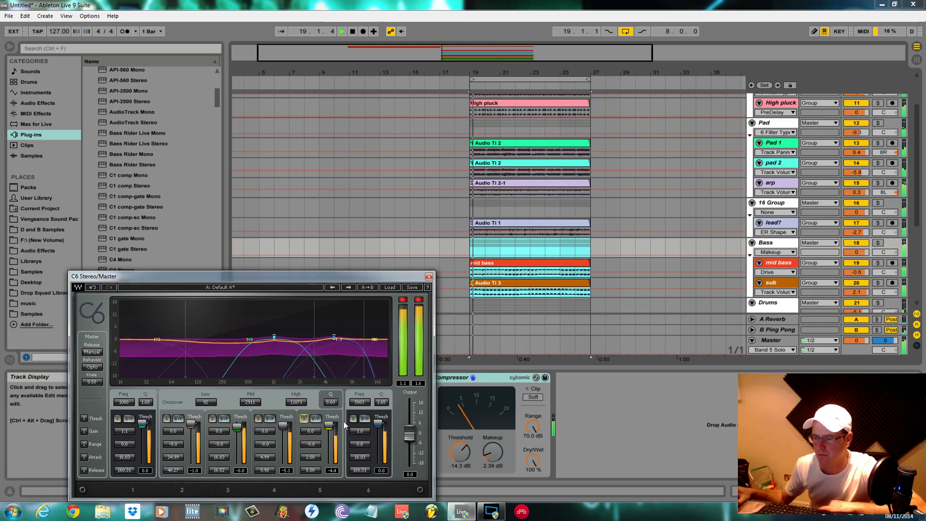
click(429, 276)
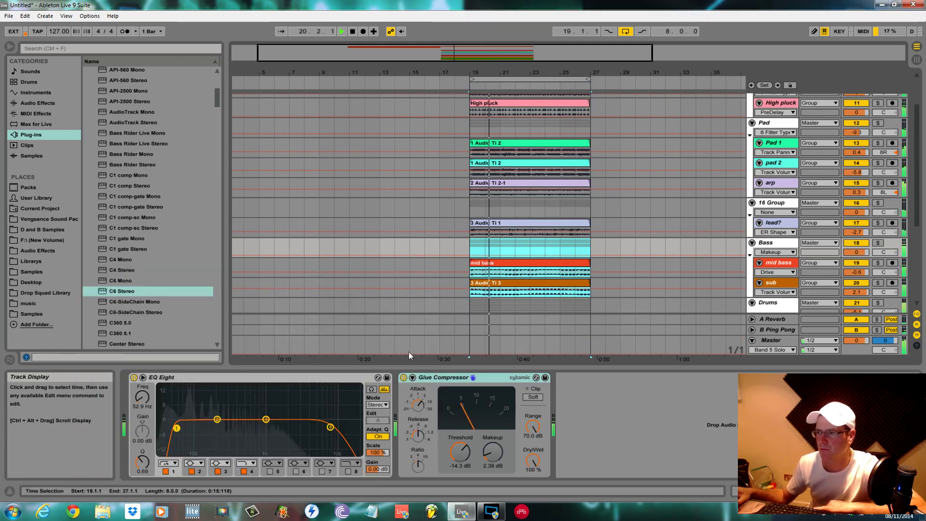
Try adding a second Glue Compressor from the Audio Effects to the Bass group, and remove it.
click(42, 104)
click(128, 229)
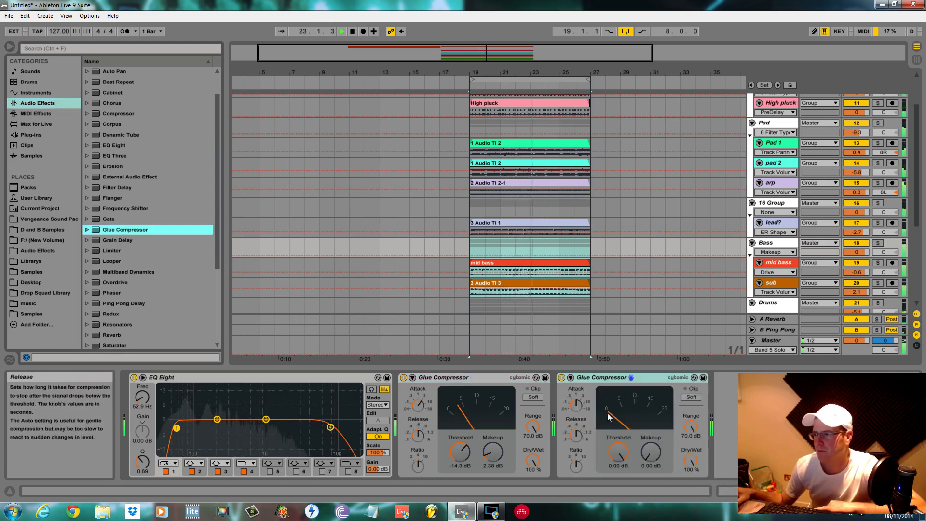
click(633, 381)
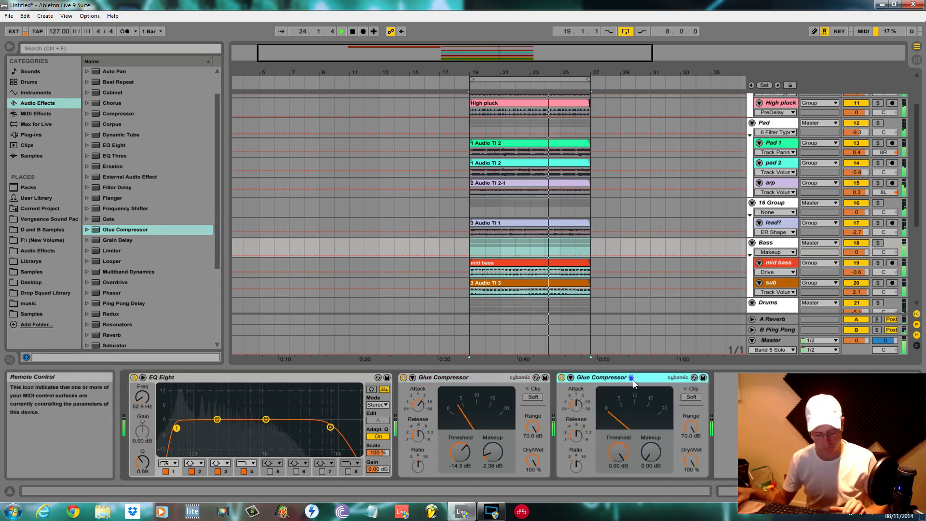
Try a Glue Compressor between C6 and L2 Stereo on the Master with a -3.17 dB threshold, and delete it.
click(771, 340)
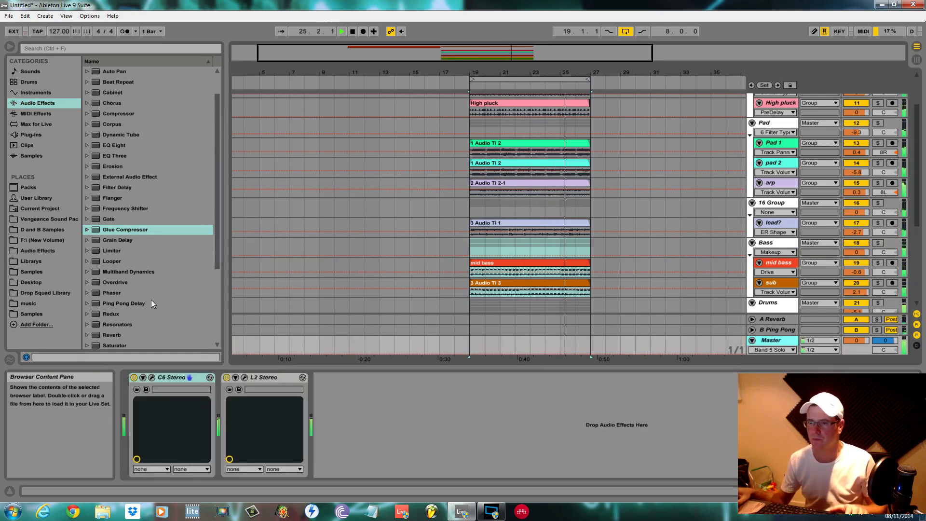
drag(120, 229, 221, 400)
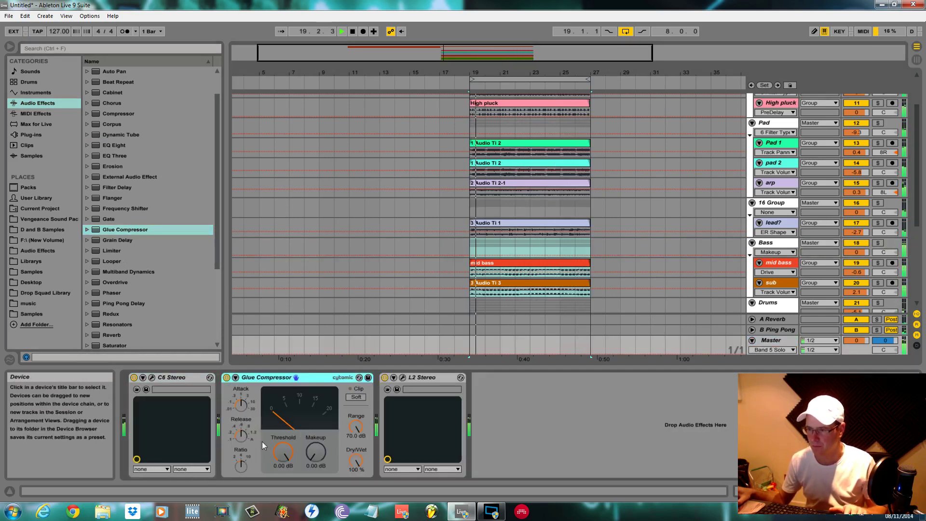
drag(283, 453, 283, 464)
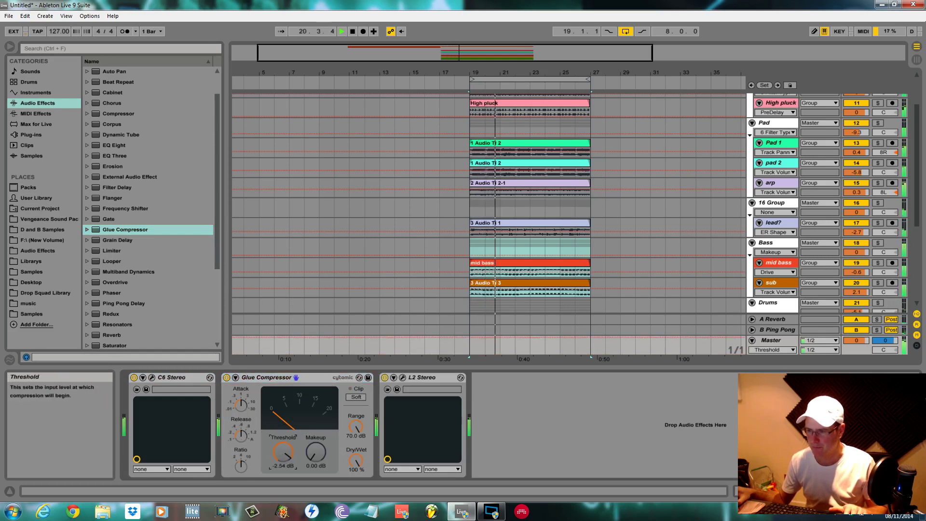
click(236, 377)
click(235, 377)
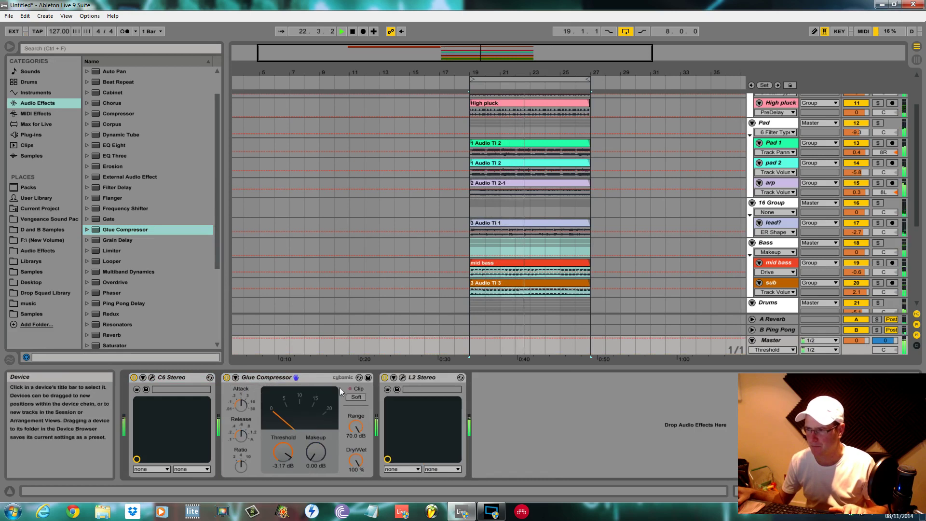
right_click(259, 378)
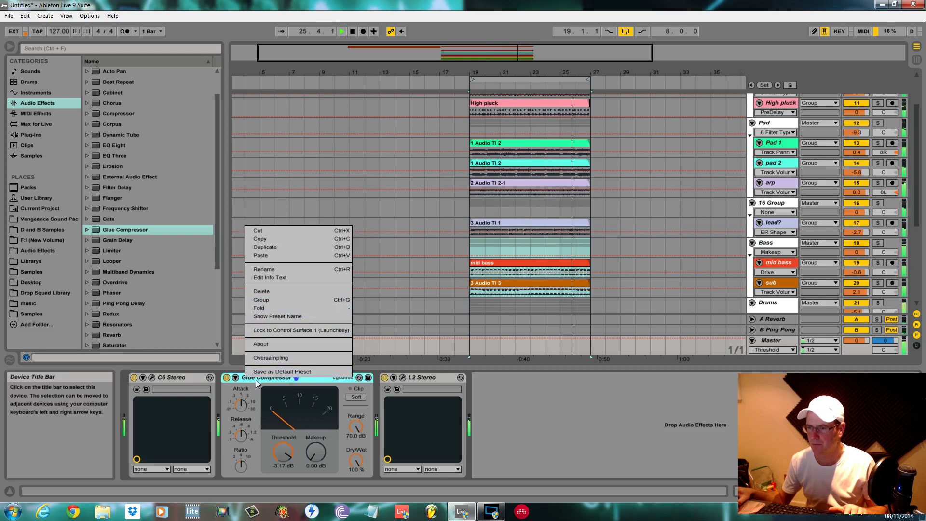
click(275, 290)
Add the Glue Compressor preset "Mastering - catch peaks" to the Master track between C6 Stereo and L2 Stereo.
click(87, 230)
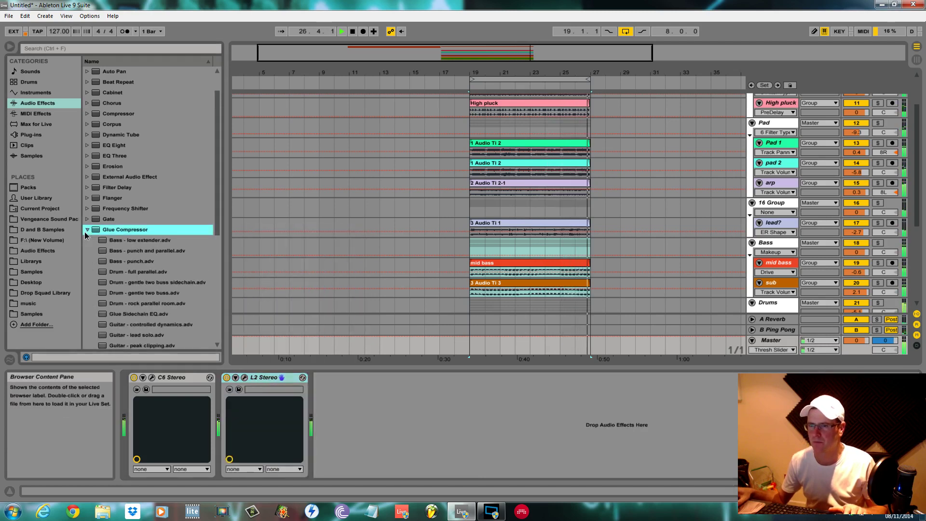
scroll(163, 315, down, 3)
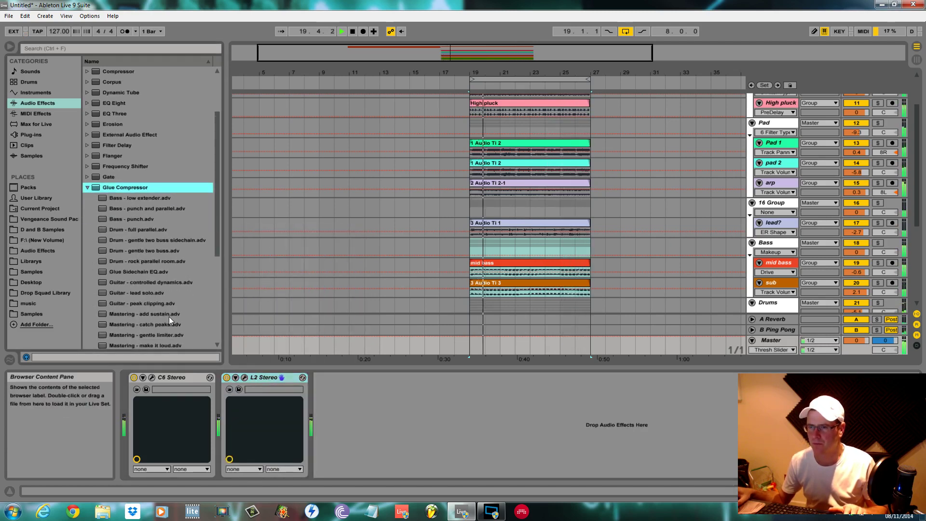
drag(166, 304, 347, 401)
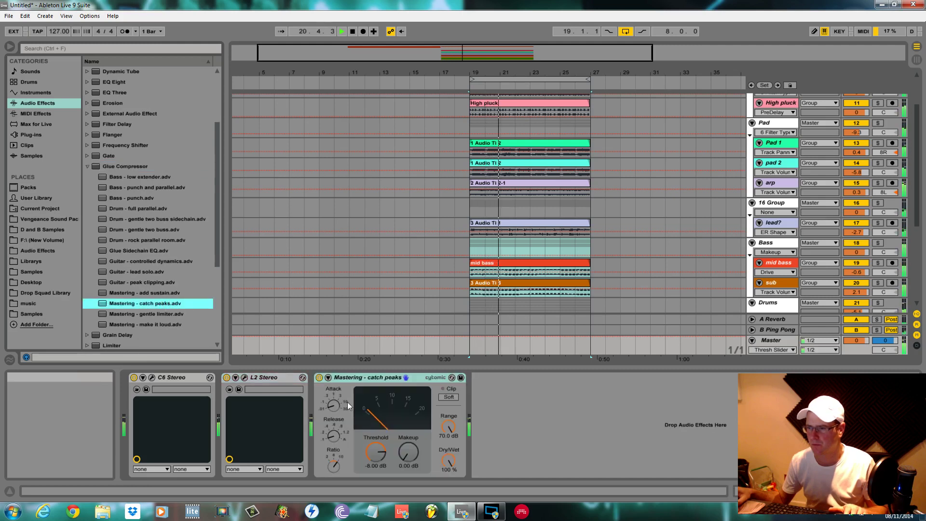
drag(276, 381, 222, 401)
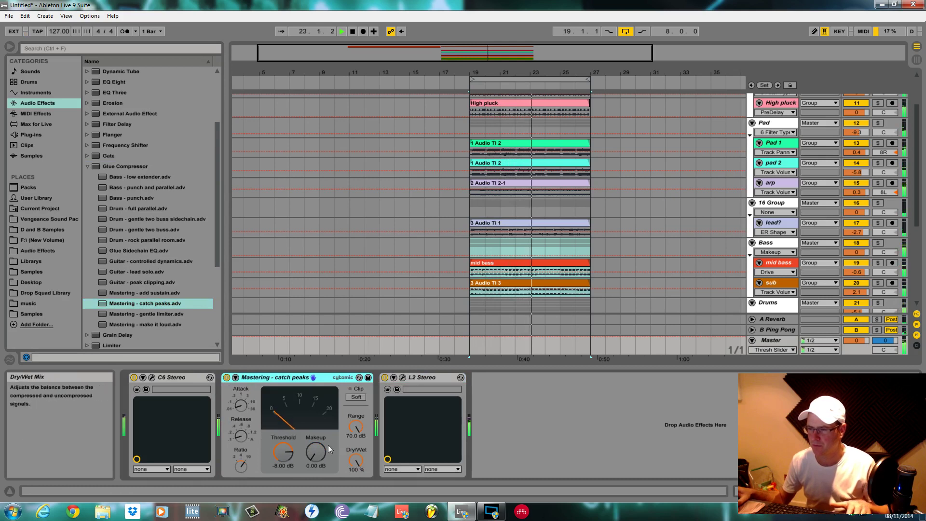
Set the catch peaks compressor's makeup to 0.95 dB and threshold to -6.98 dB, and adjust its release.
drag(284, 452, 285, 451)
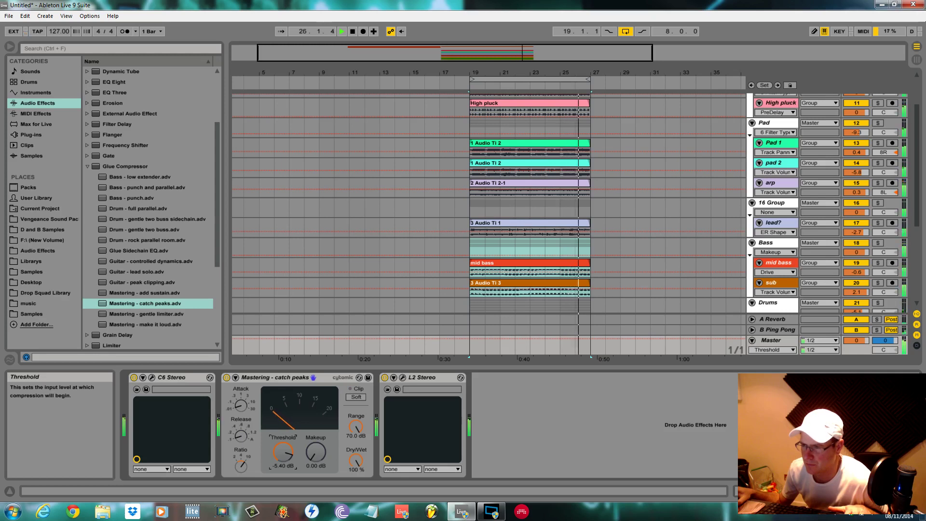
drag(315, 452, 316, 448)
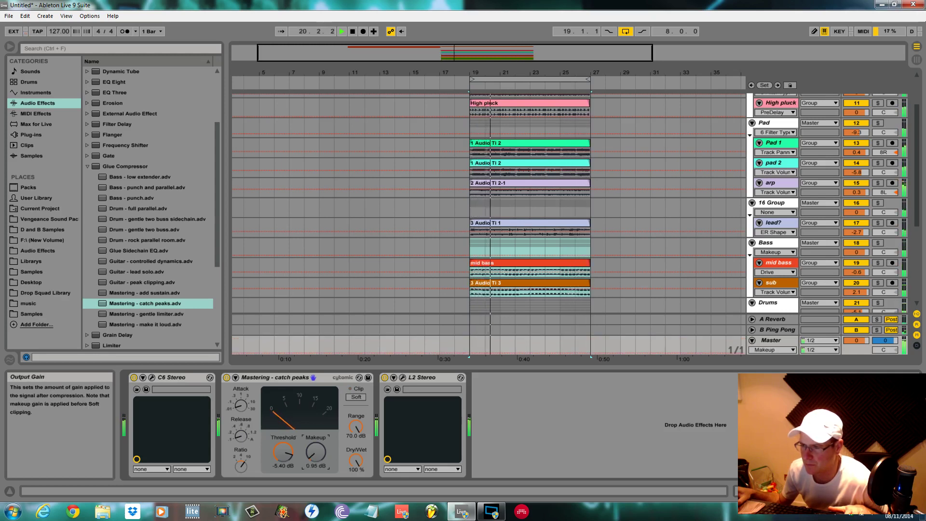
click(290, 452)
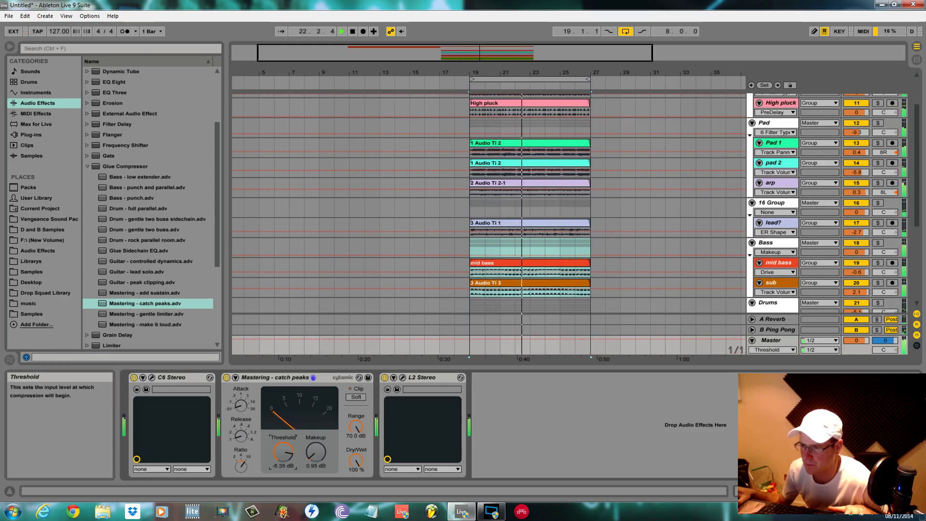
drag(240, 437, 240, 430)
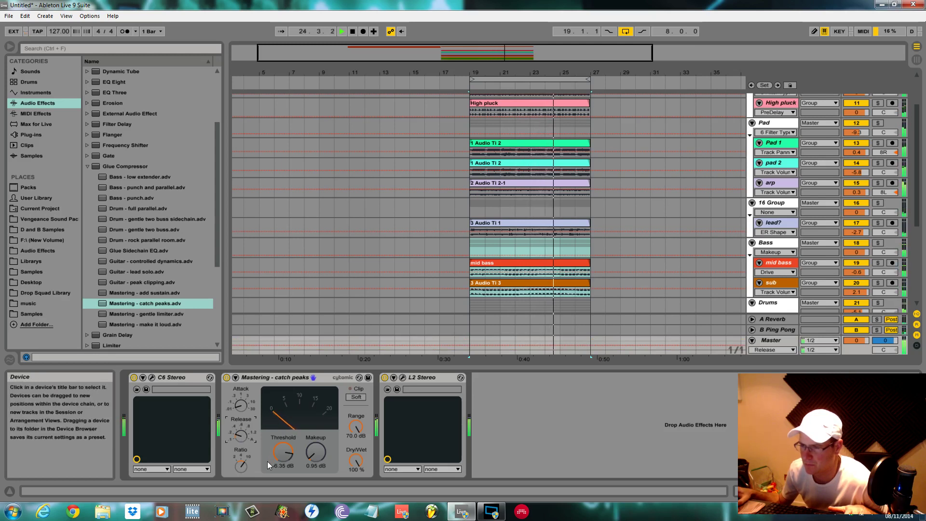
drag(292, 453, 291, 458)
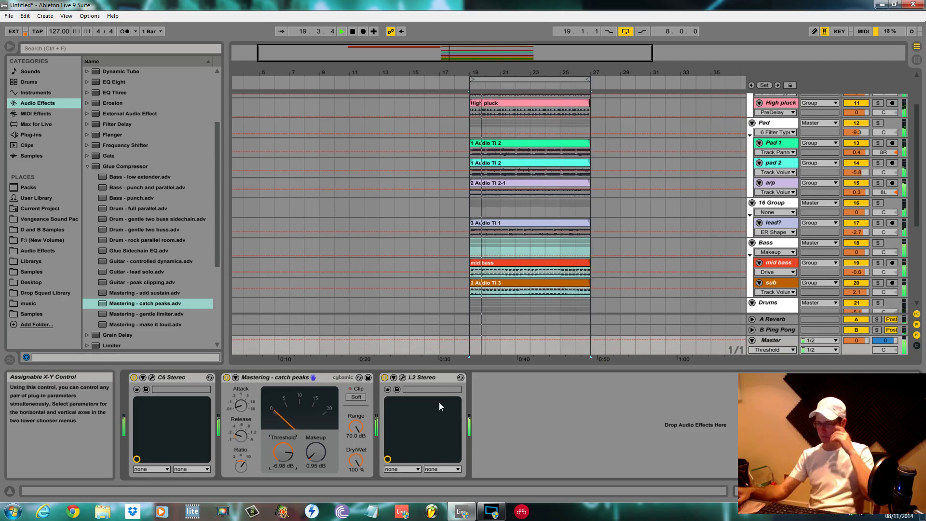
Place the insert marker at the start of bar 19 on the Bass group track.
click(466, 247)
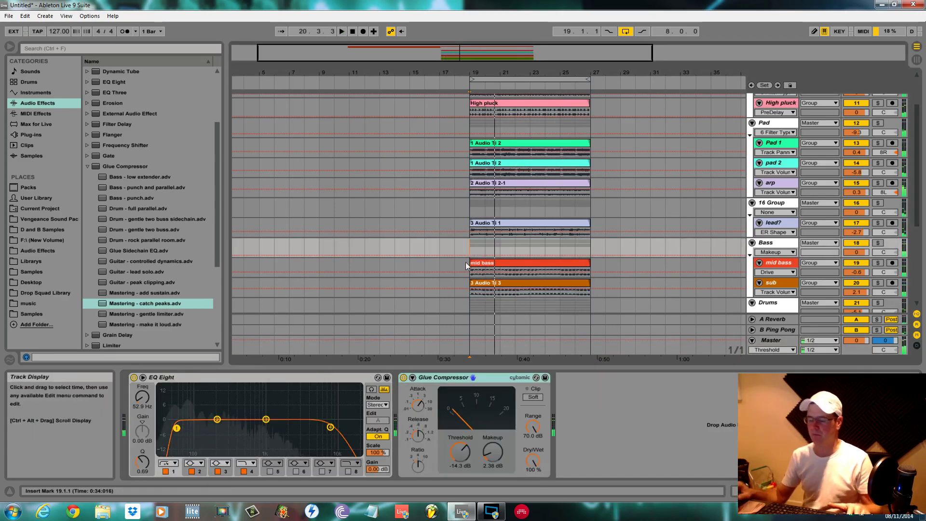